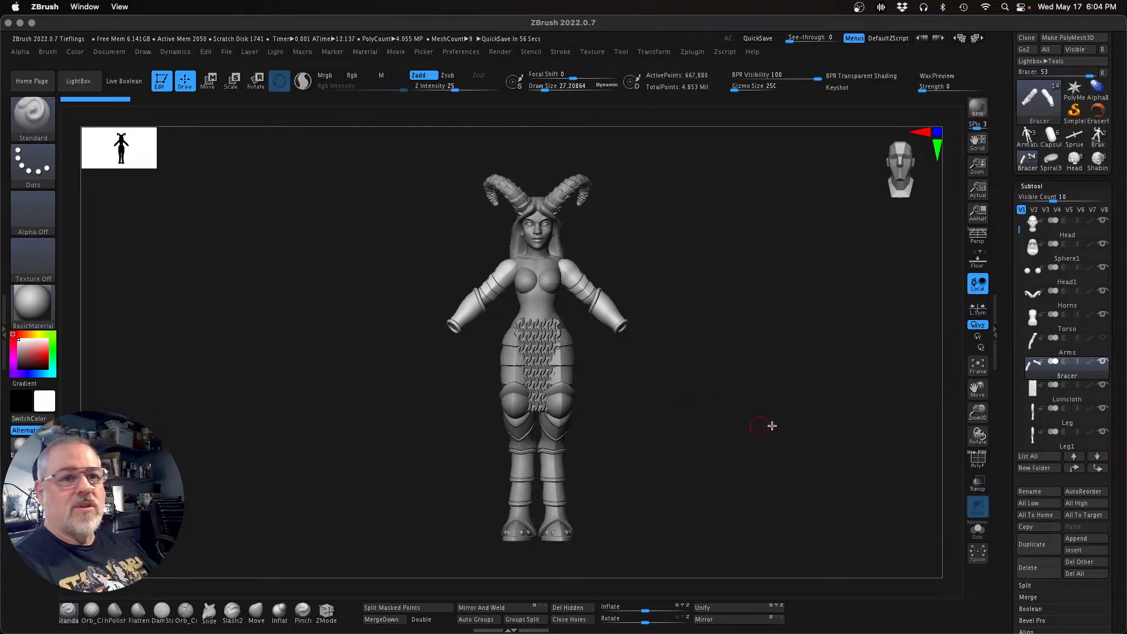
Step: Delete all subtools of the Shabina_base tool and switch to the curly-haired tiefling's Head tool
{"action": "mouse_move", "coordinate": [1073, 170]}
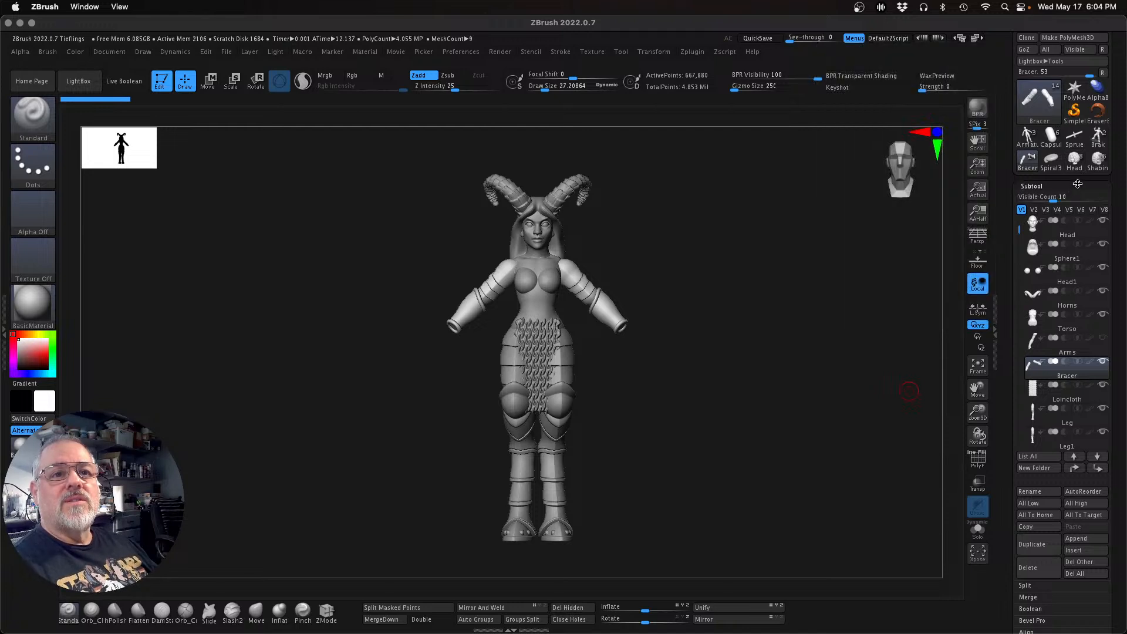
{"action": "left_click", "coordinate": [1101, 165]}
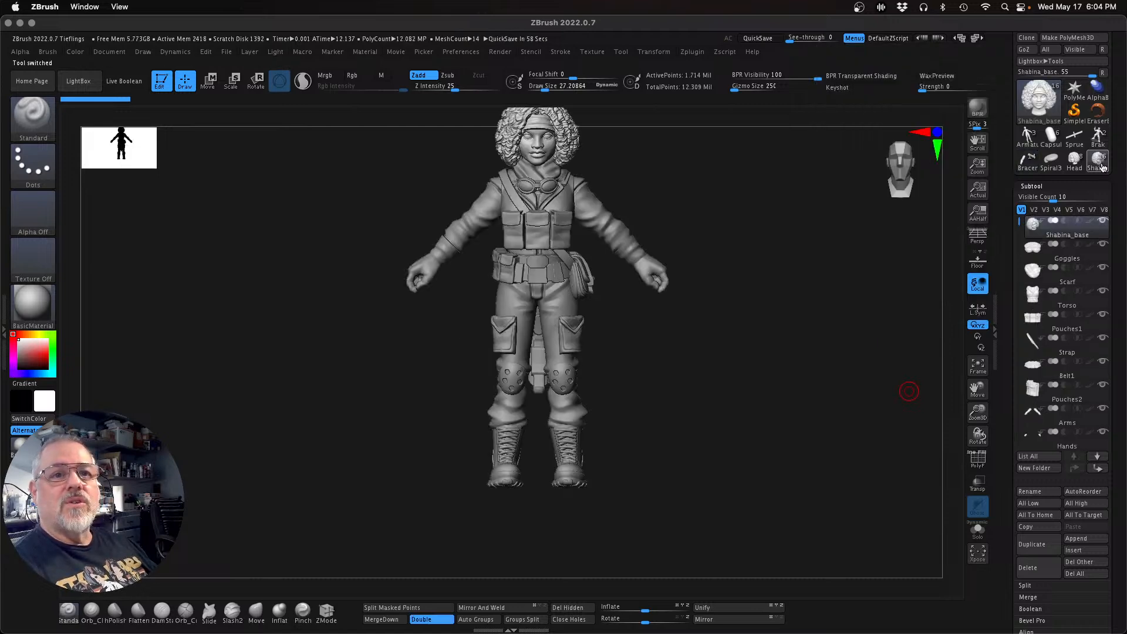
{"action": "left_click", "coordinate": [1086, 574]}
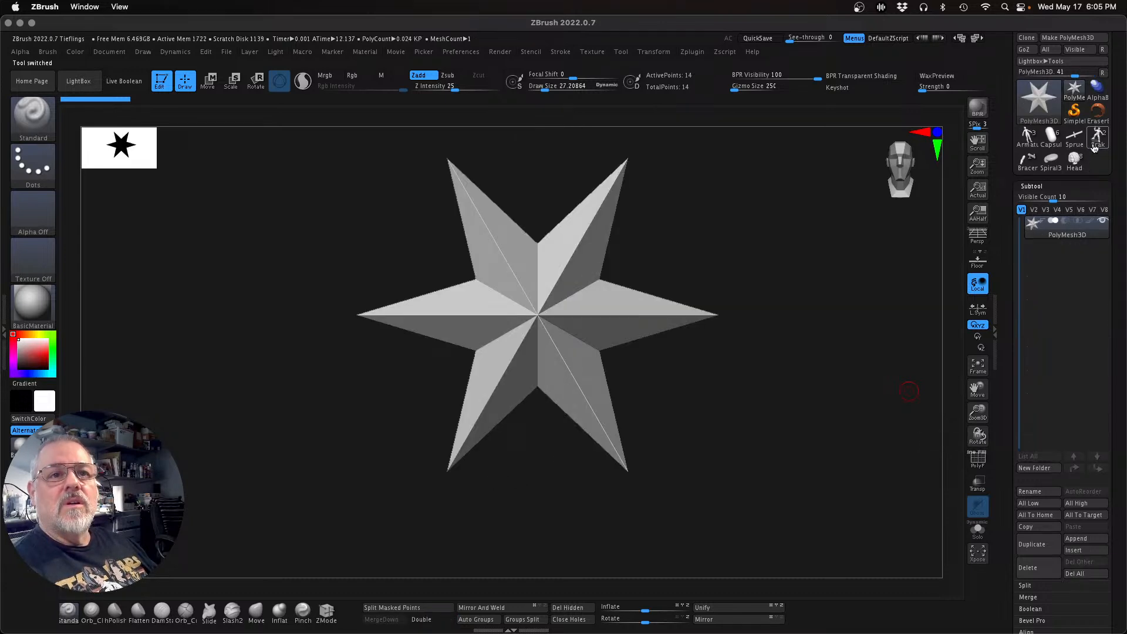
{"action": "left_click", "coordinate": [1074, 170]}
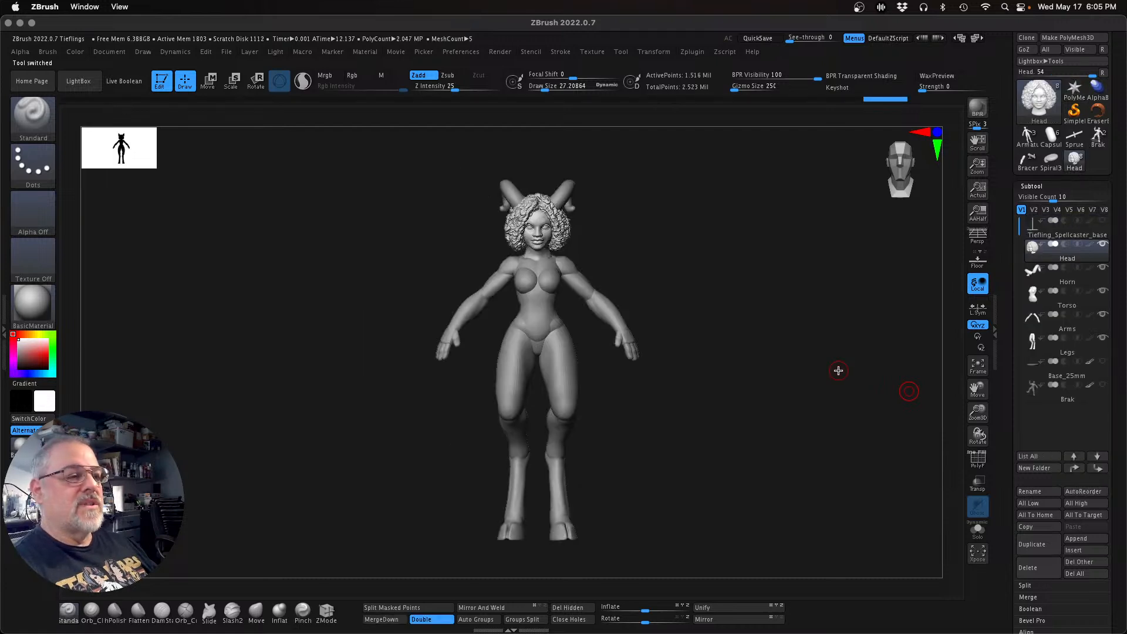
Step: Save the project as Tieflings.ZPR in the TIEFLINGS folder, replacing the existing file
{"action": "key", "text": "ctrl"}
{"action": "key", "text": "ctrl+s"}
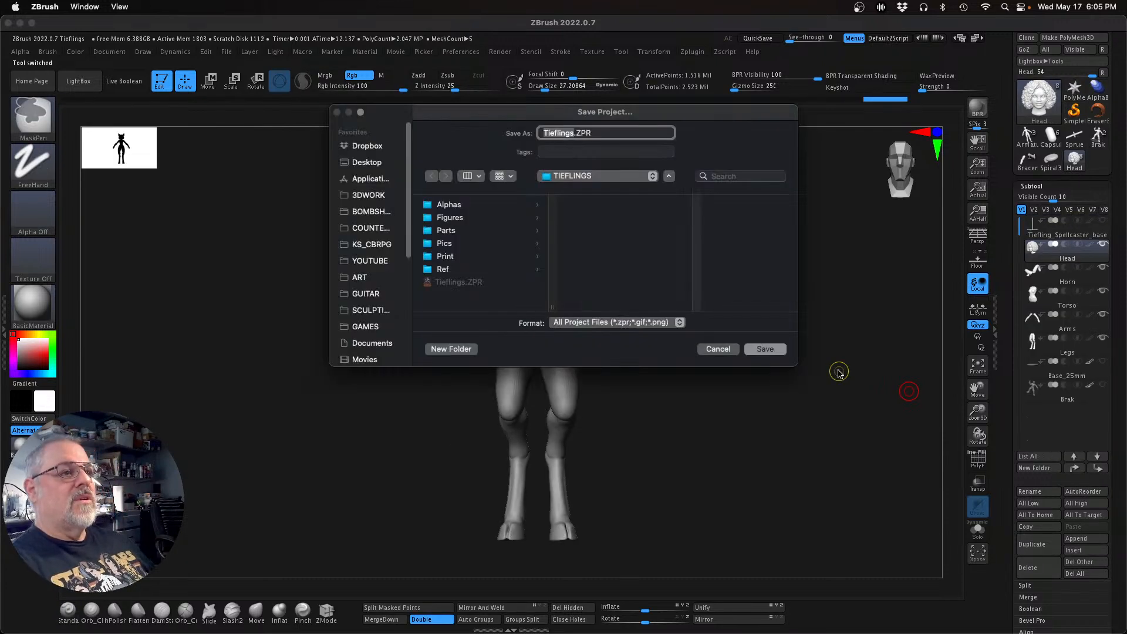
{"action": "left_click", "coordinate": [779, 345]}
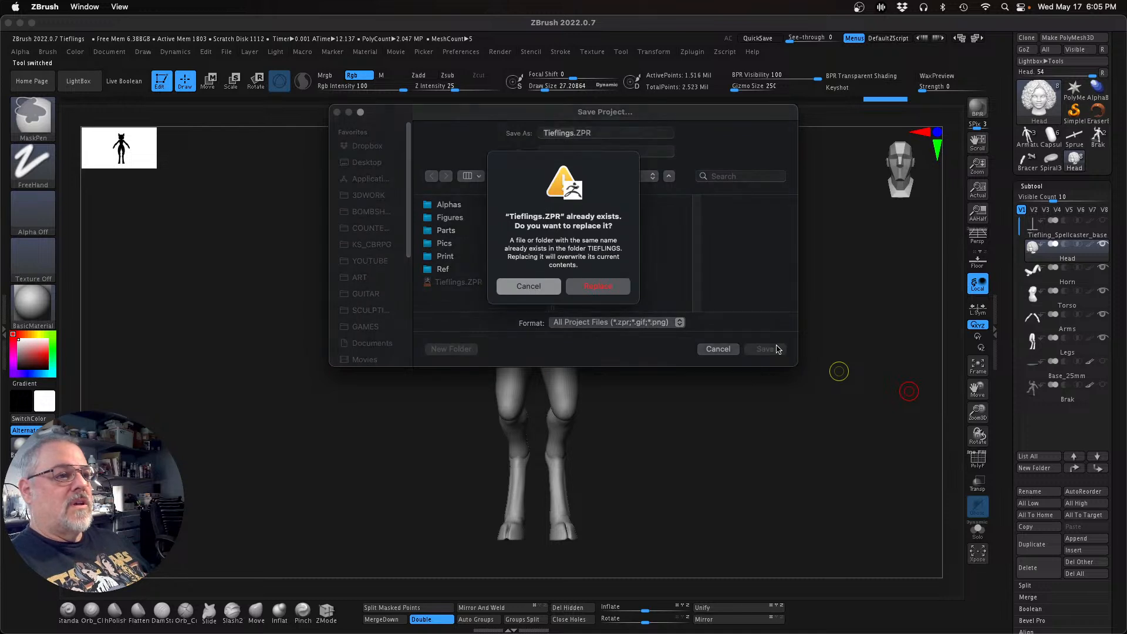
{"action": "left_click", "coordinate": [614, 298]}
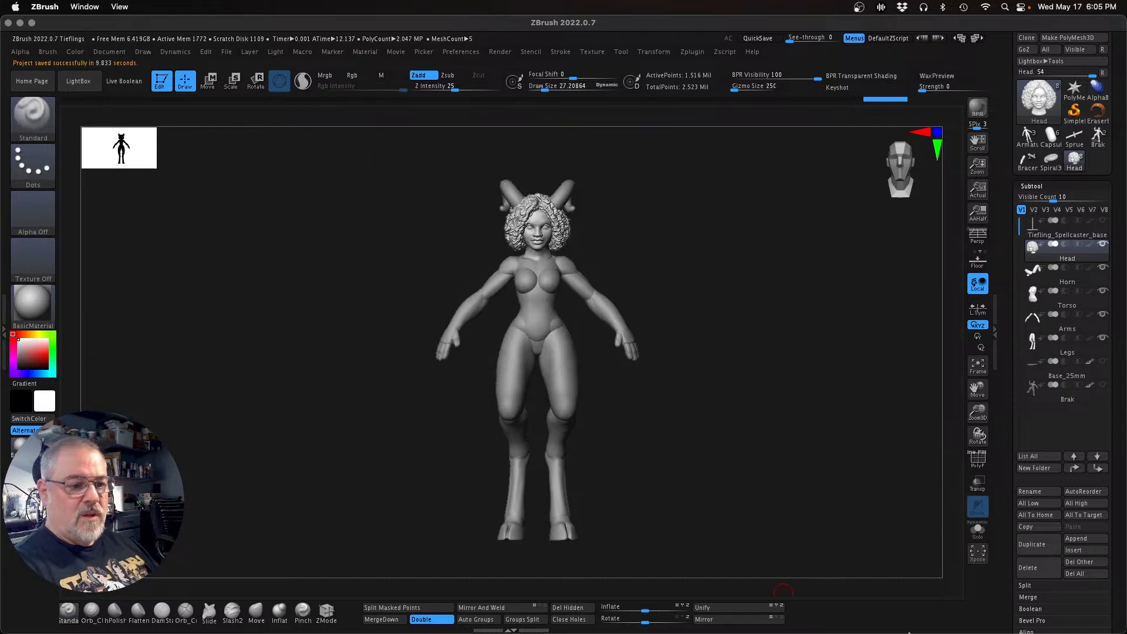
Step: Open Chrome and move its browser window out of the ZBrush workspace
{"action": "mouse_move", "coordinate": [902, 629]}
{"action": "left_click", "coordinate": [976, 627]}
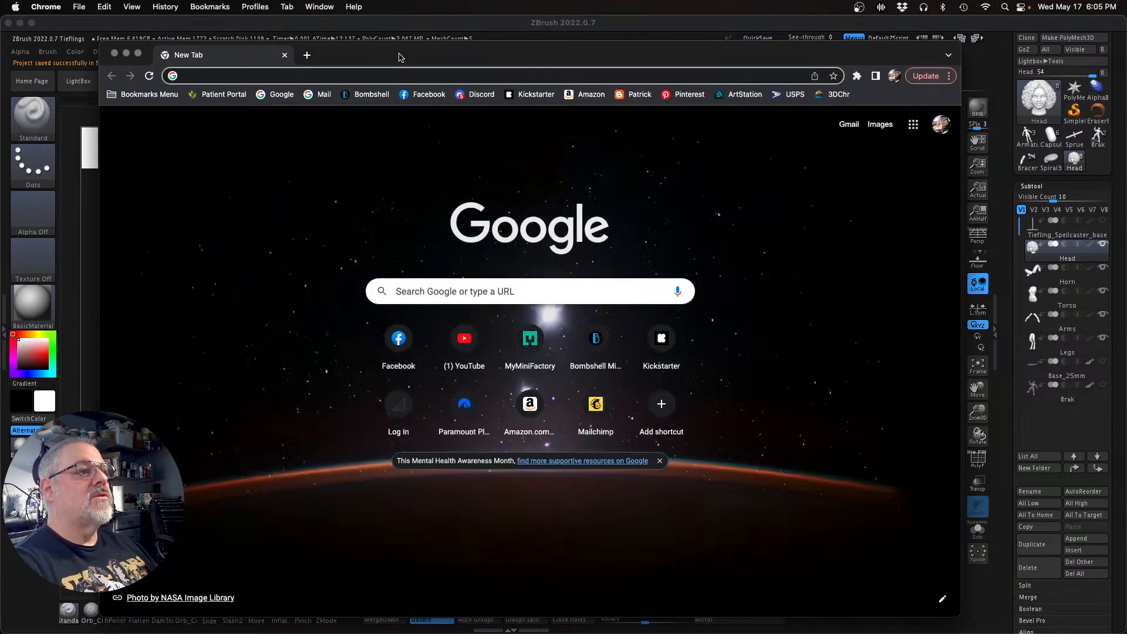
{"action": "left_click_drag", "start_coordinate": [399, 57], "coordinate": [0, 115]}
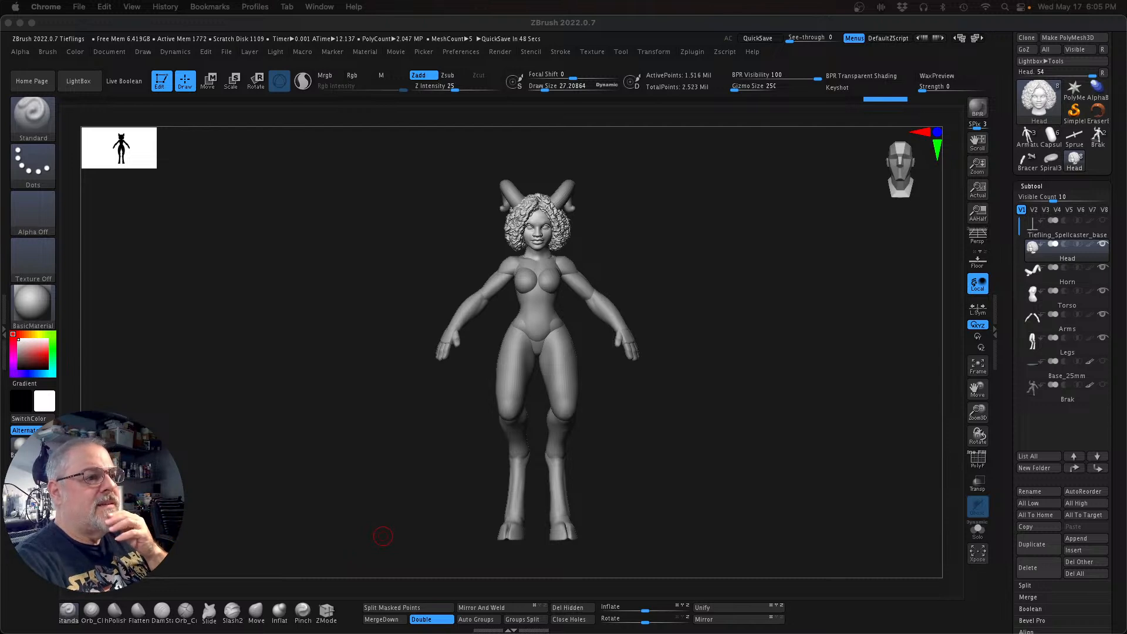
{"action": "left_click", "coordinate": [859, 612]}
Step: Make the tiefling's Torso subtool active and view the figure from the front and the side
{"action": "mouse_move", "coordinate": [678, 466]}
{"action": "left_mouse_down"}
{"action": "mouse_move", "coordinate": [669, 468]}
{"action": "mouse_move", "coordinate": [679, 463]}
{"action": "left_mouse_up"}
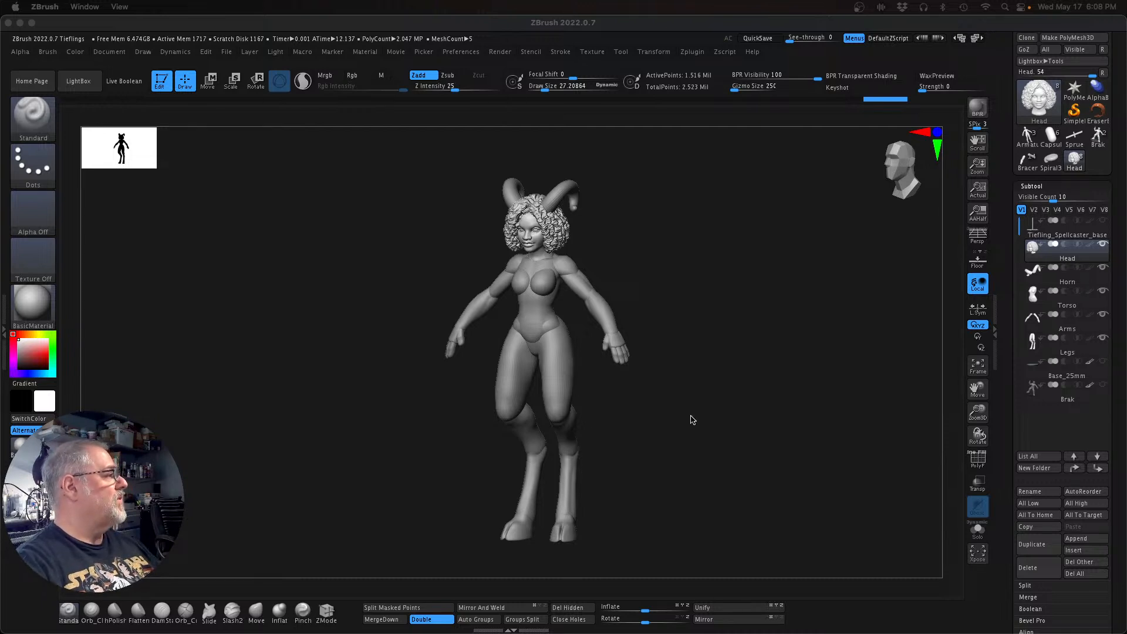
{"action": "mouse_move", "coordinate": [751, 435]}
{"action": "left_mouse_down"}
{"action": "mouse_move", "coordinate": [777, 415]}
{"action": "mouse_move", "coordinate": [843, 422]}
{"action": "left_mouse_up"}
{"action": "mouse_move", "coordinate": [686, 424]}
{"action": "left_mouse_down"}
{"action": "mouse_move", "coordinate": [667, 425]}
{"action": "mouse_move", "coordinate": [777, 422]}
{"action": "left_mouse_up"}
{"action": "left_click", "coordinate": [1056, 296]}
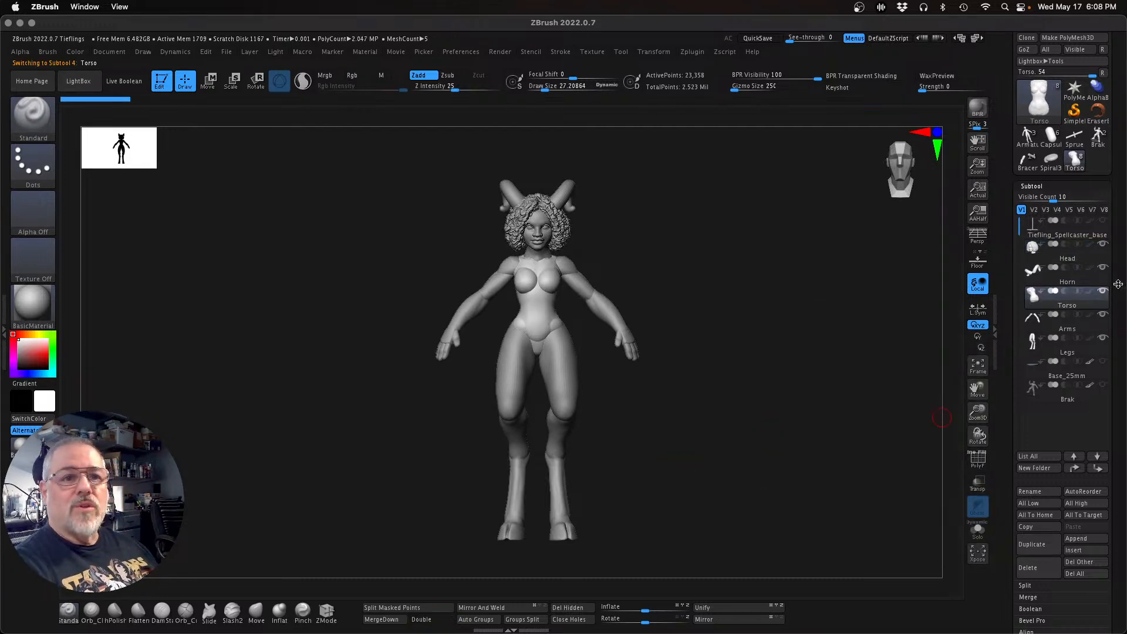
{"action": "mouse_move", "coordinate": [1103, 268]}
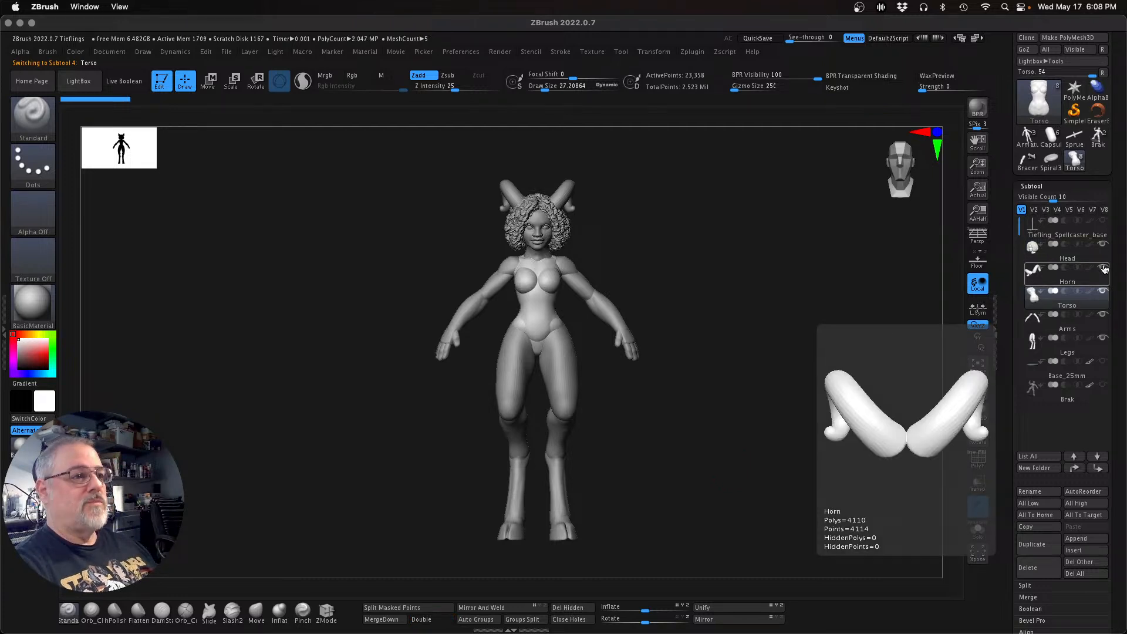
{"action": "left_click_drag", "start_coordinate": [712, 395], "coordinate": [563, 202]}
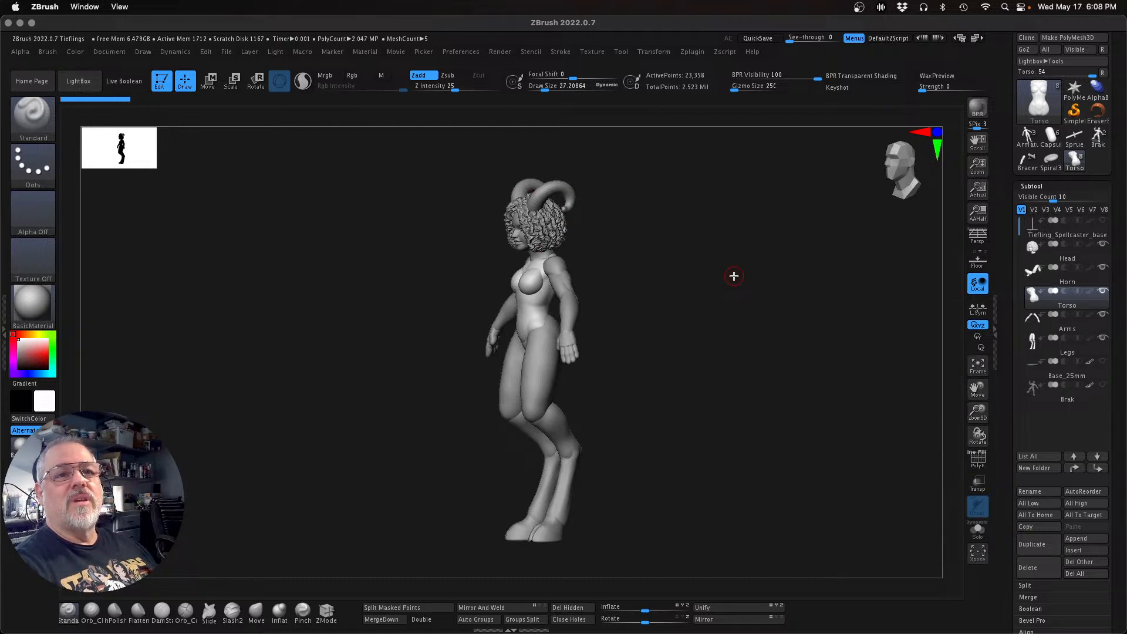
Step: Inspect the armored tiefling in the Bracer tool for comparison and return to the curly-haired tiefling
{"action": "left_click", "coordinate": [1025, 161]}
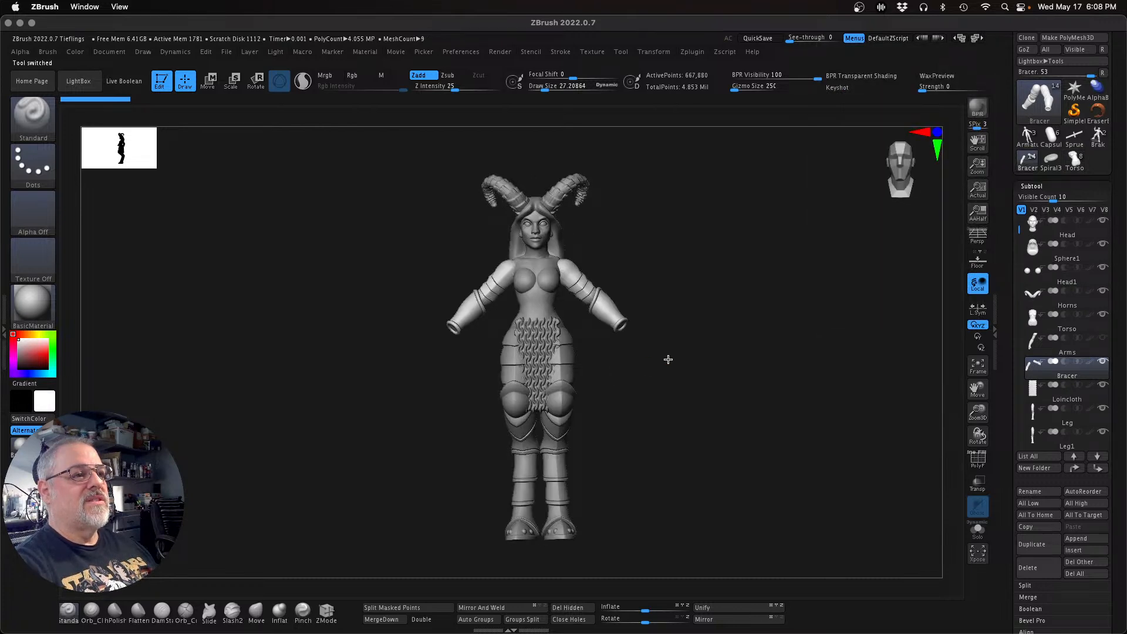
{"action": "left_click_drag", "start_coordinate": [657, 362], "coordinate": [646, 364]}
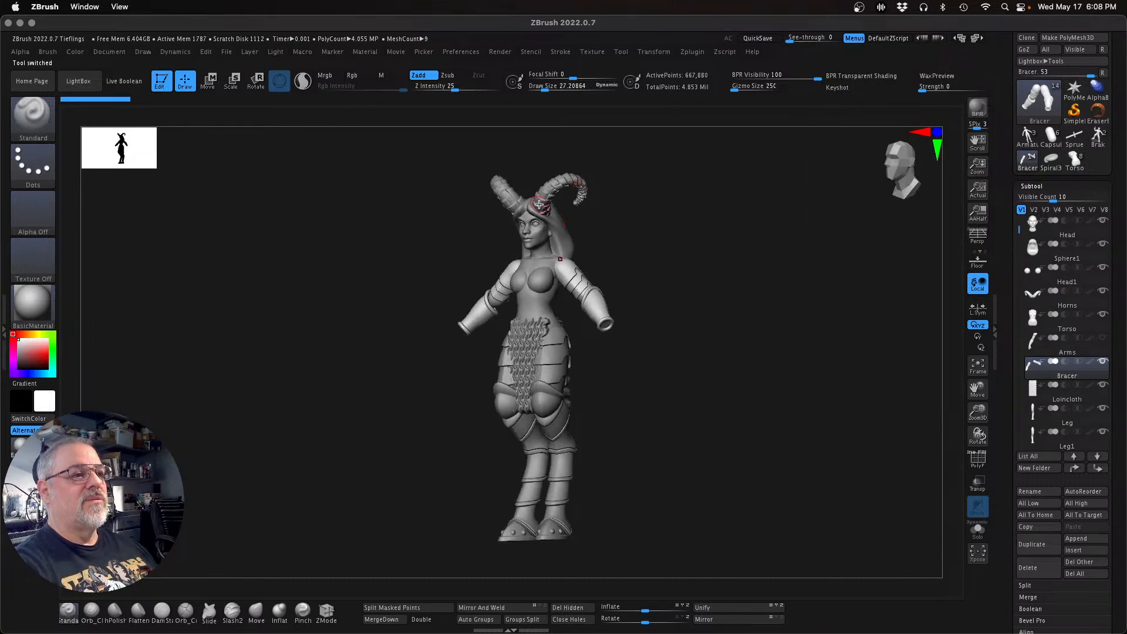
{"action": "left_click_drag", "start_coordinate": [711, 353], "coordinate": [699, 392]}
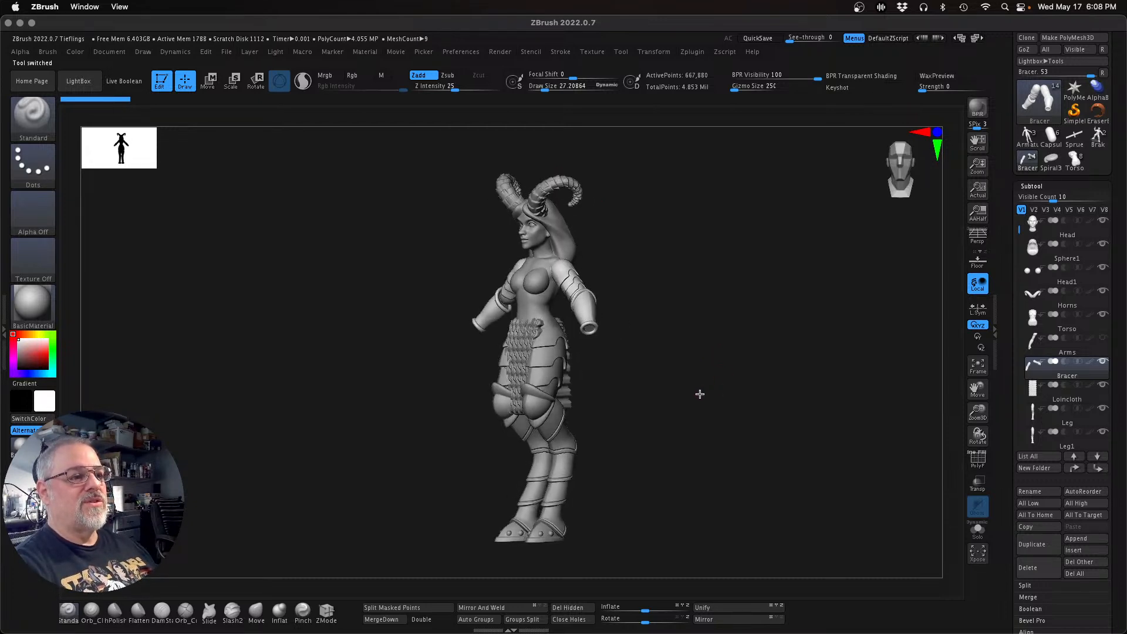
{"action": "left_click", "coordinate": [1070, 163]}
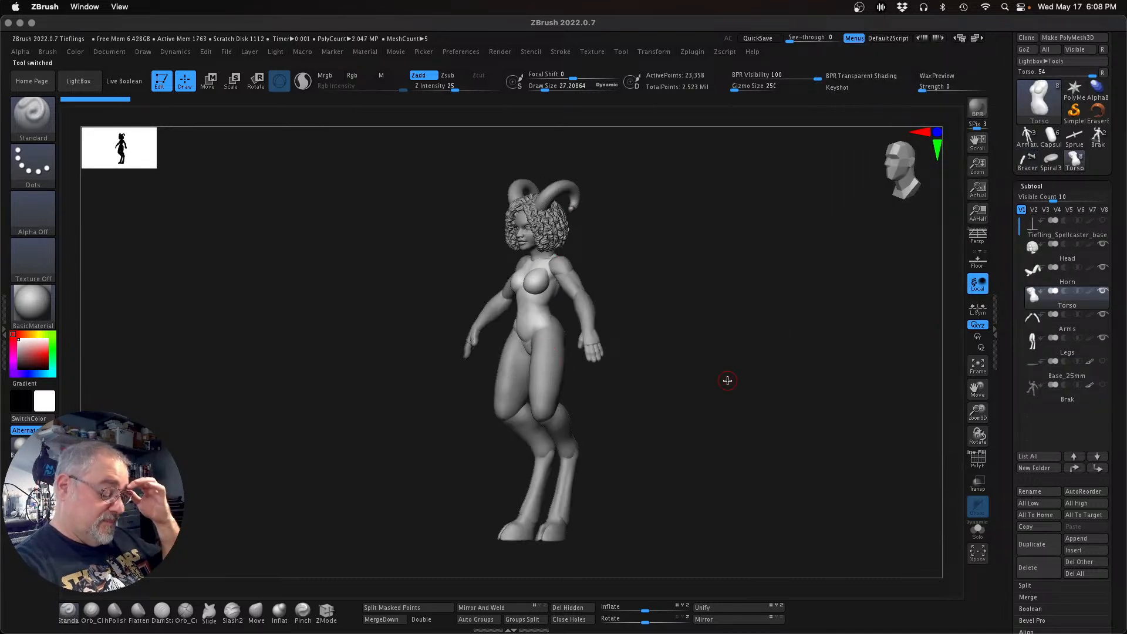
{"action": "mouse_move", "coordinate": [731, 379]}
{"action": "left_mouse_down"}
{"action": "mouse_move", "coordinate": [837, 360]}
{"action": "mouse_move", "coordinate": [867, 393]}
{"action": "mouse_move", "coordinate": [818, 402]}
{"action": "mouse_move", "coordinate": [747, 392]}
{"action": "left_mouse_up"}
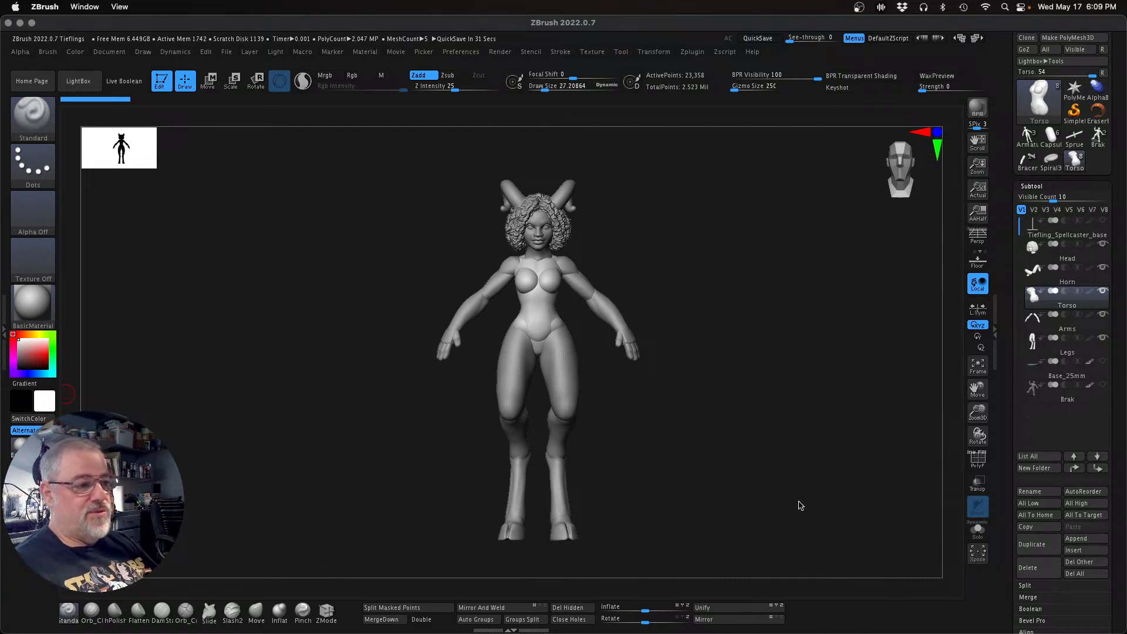
{"action": "left_click_drag", "start_coordinate": [739, 494], "coordinate": [777, 481]}
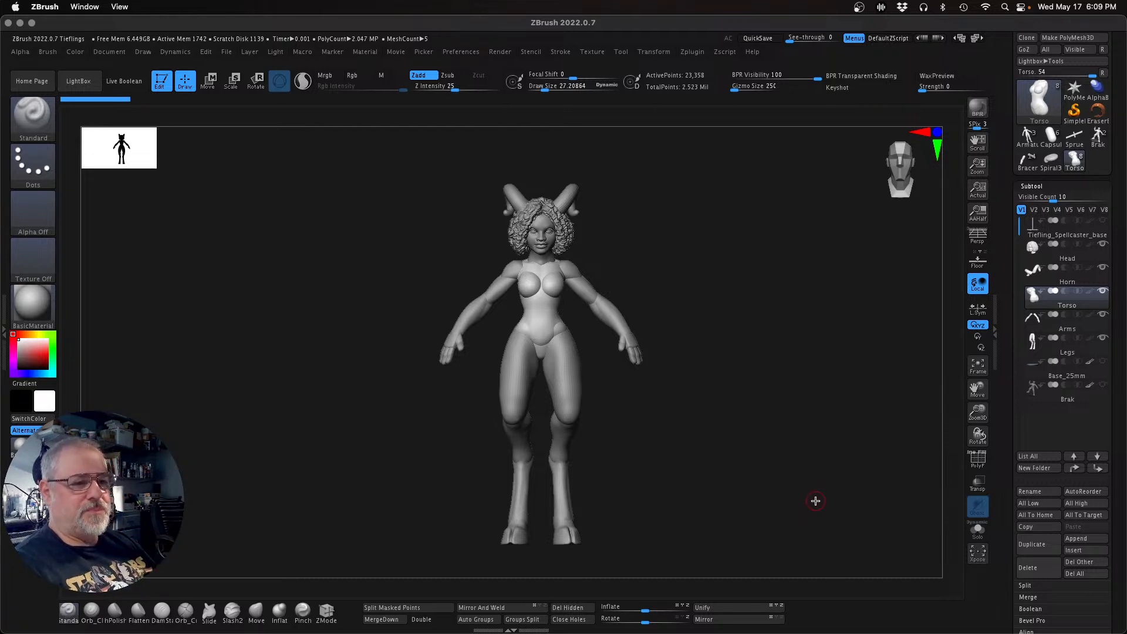
{"action": "mouse_move", "coordinate": [765, 501]}
{"action": "left_mouse_down"}
{"action": "mouse_move", "coordinate": [621, 500]}
{"action": "mouse_move", "coordinate": [704, 503]}
{"action": "left_mouse_up"}
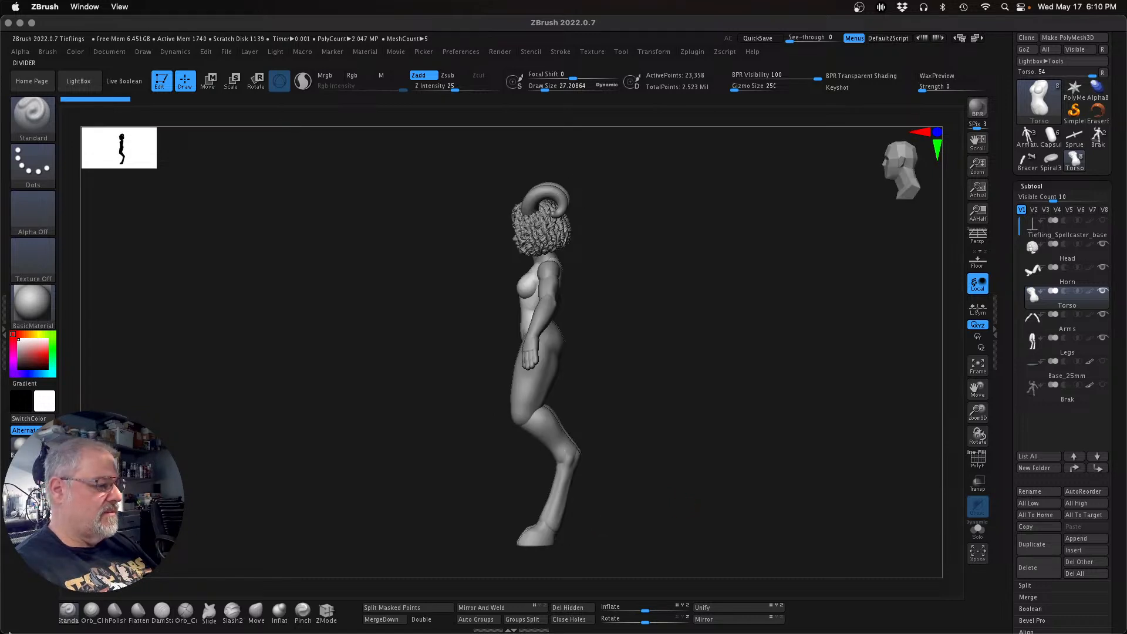
Step: Open the Calendar app to check the May 2023 schedule, and quit it
{"action": "mouse_move", "coordinate": [135, 630]}
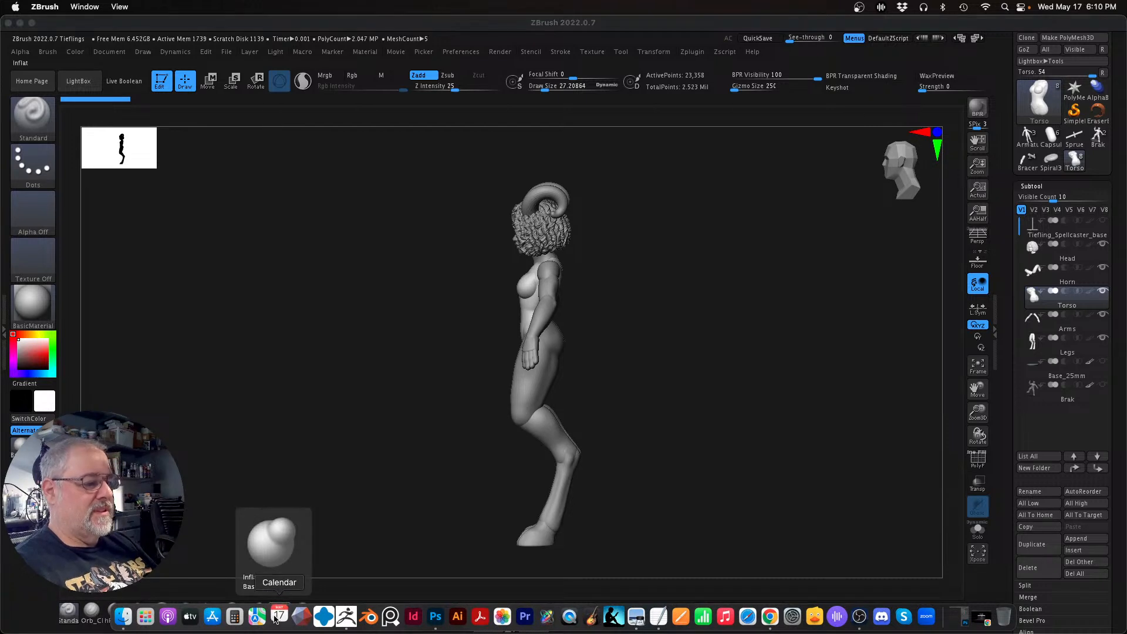
{"action": "left_click", "coordinate": [277, 617]}
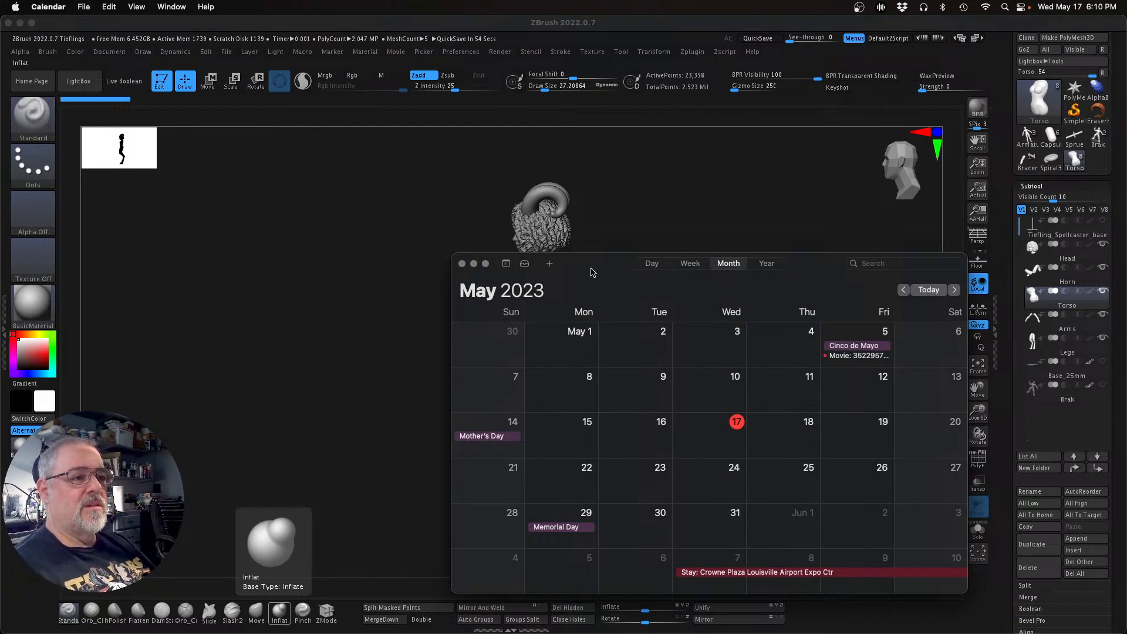
{"action": "key", "text": "super+q"}
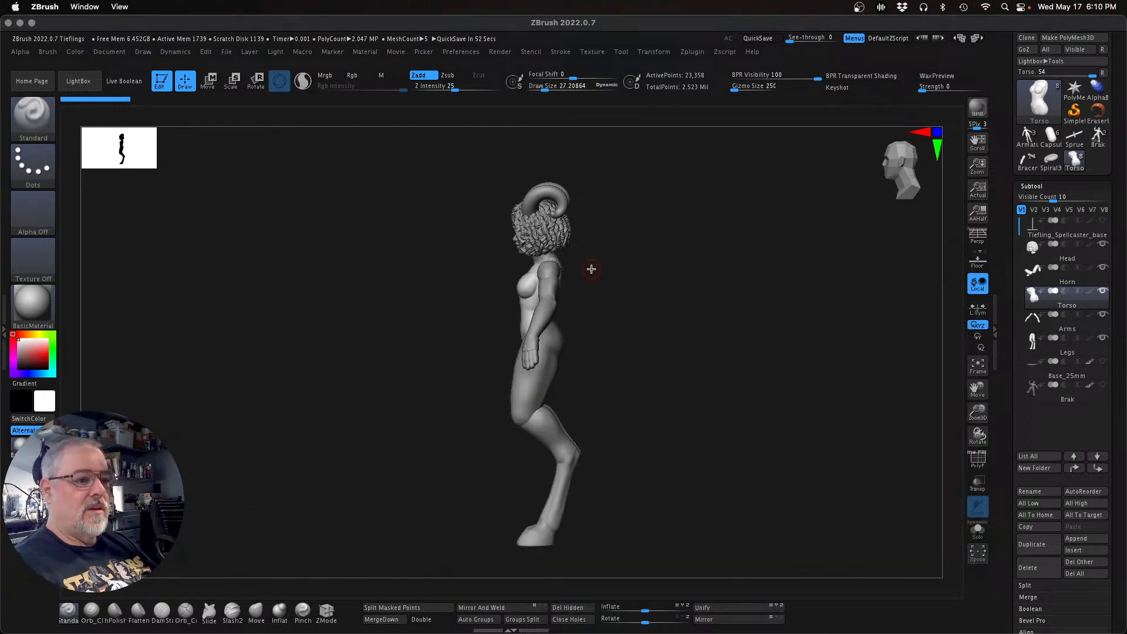
Step: Hide every subtool except Torso and frame the torso from the front
{"action": "left_click_drag", "start_coordinate": [657, 484], "coordinate": [706, 479]}
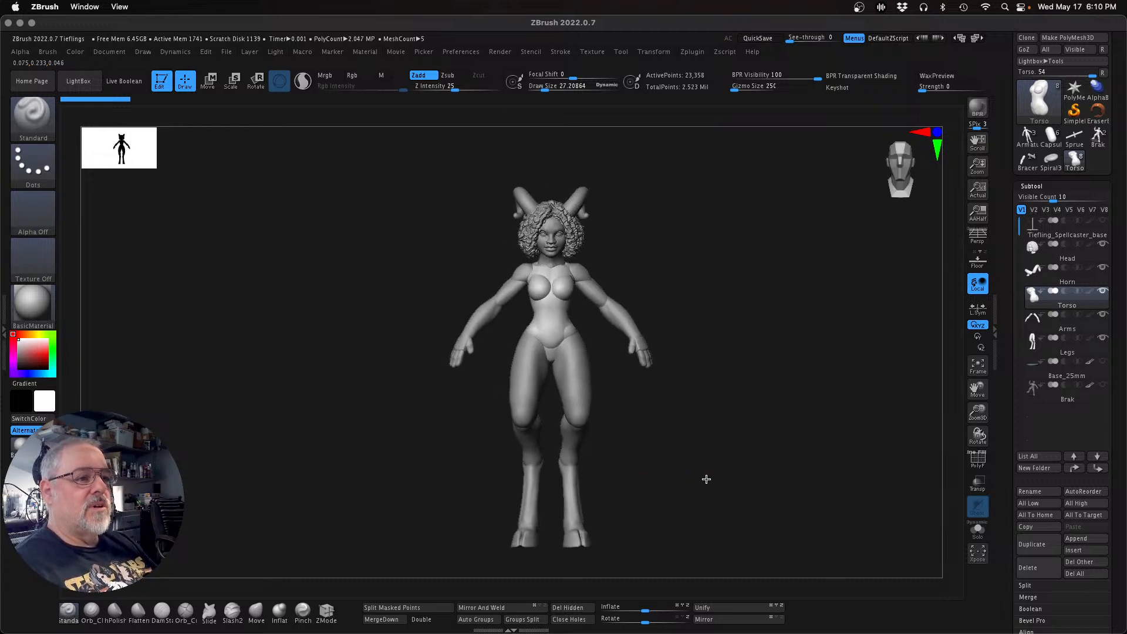
{"action": "left_click", "coordinate": [1103, 291], "text": "alt"}
{"action": "left_click_drag", "start_coordinate": [978, 416], "coordinate": [979, 454]}
{"action": "left_click_drag", "start_coordinate": [731, 427], "coordinate": [776, 441], "text": "alt"}
Step: Isolate and mask the breast polygroup on the torso, show the whole mesh, and split the masked part into its own subtool
{"action": "key", "text": "ctrl+shift"}
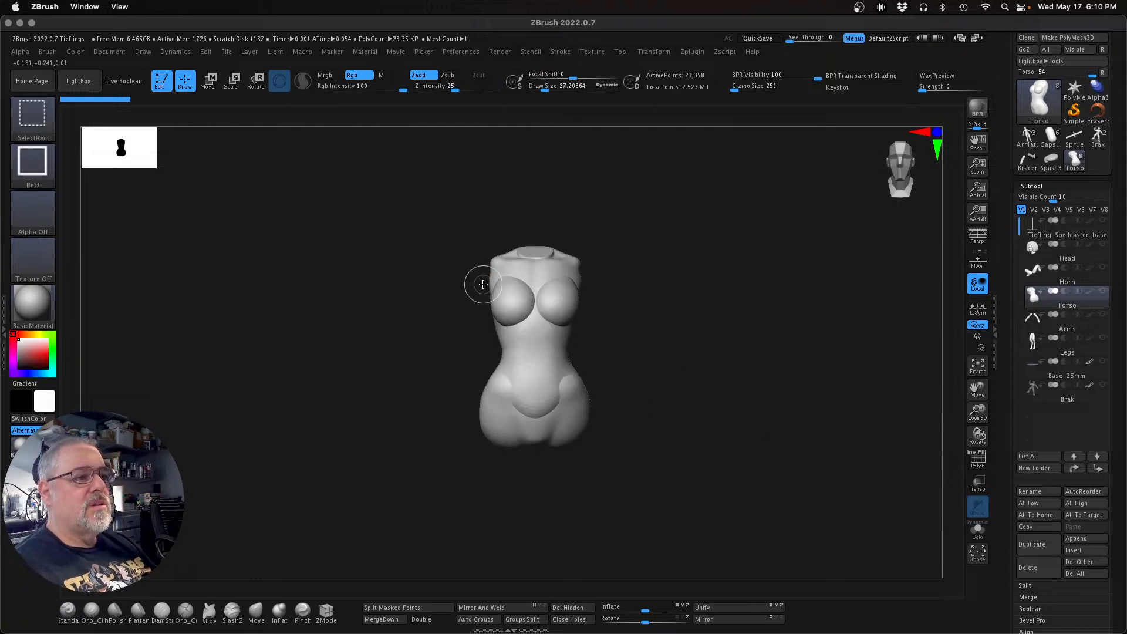
{"action": "left_click", "coordinate": [516, 439], "text": "ctrl+shift"}
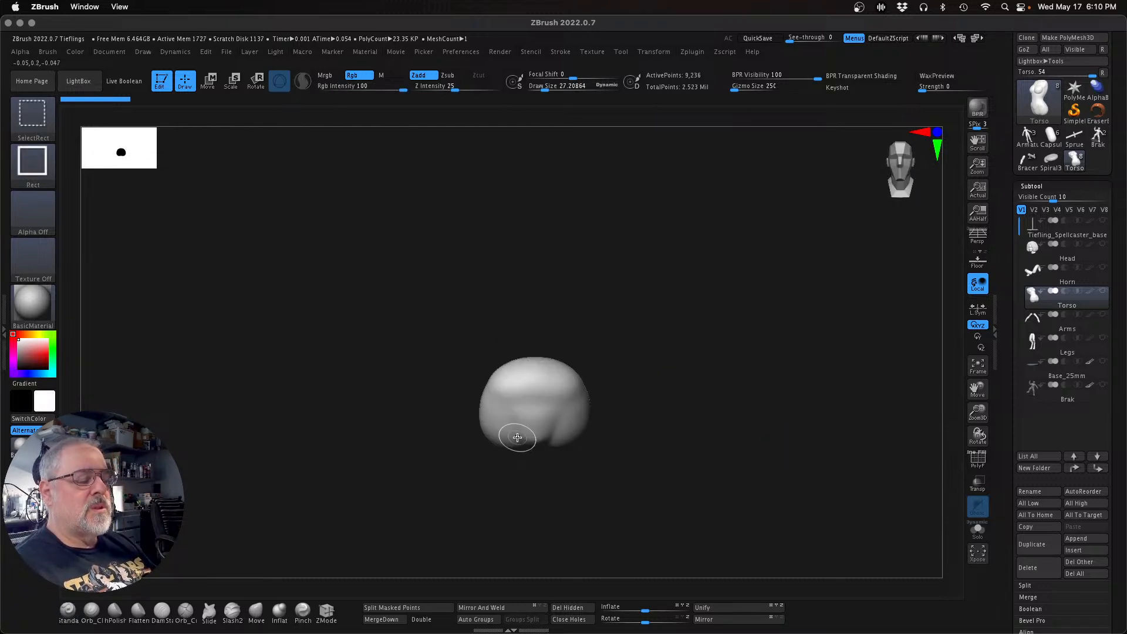
{"action": "left_click", "coordinate": [516, 439], "text": "ctrl+shift"}
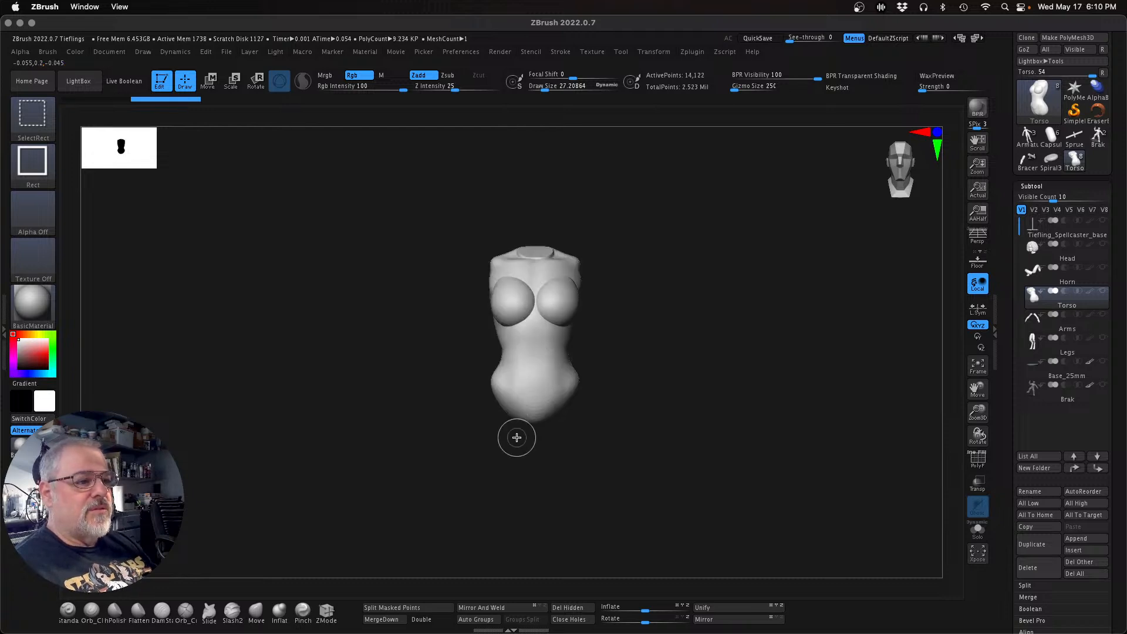
{"action": "left_click", "coordinate": [530, 385], "text": "ctrl+alt+shift"}
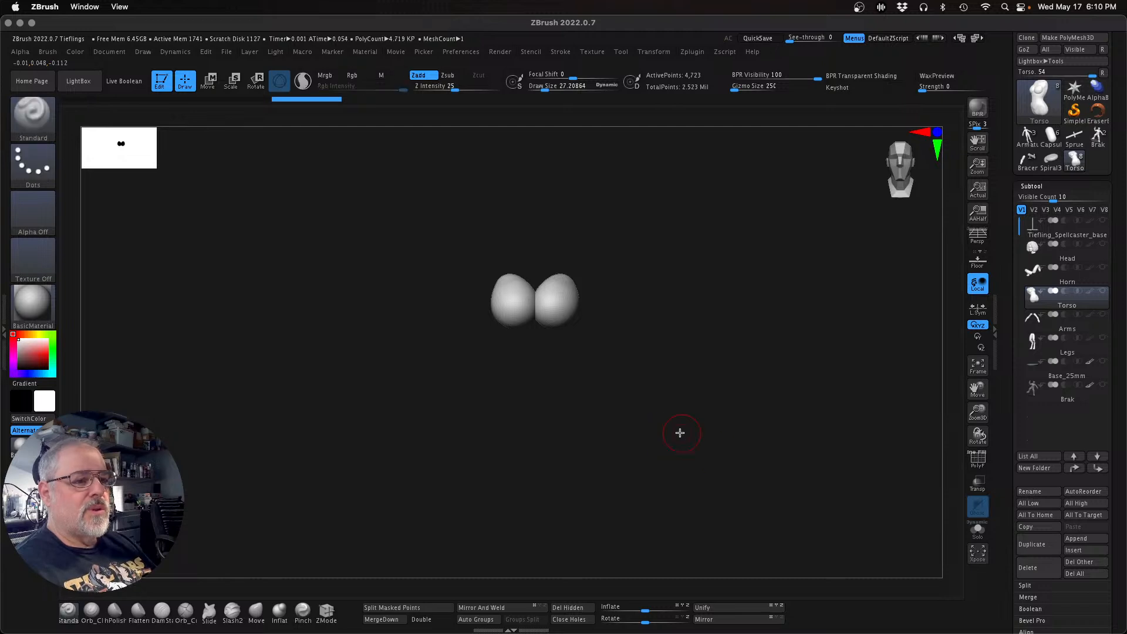
{"action": "left_click", "coordinate": [665, 432], "text": "ctrl+shift"}
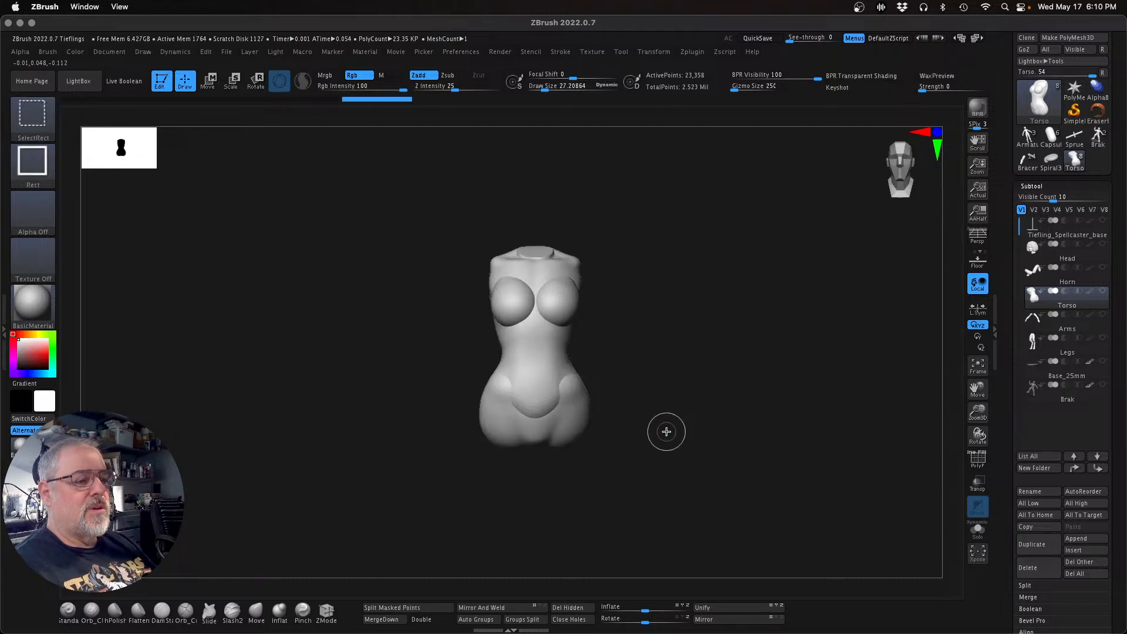
{"action": "key", "text": "ctrl+z"}
{"action": "left_click", "coordinate": [666, 432], "text": "ctrl"}
{"action": "left_click", "coordinate": [666, 432], "text": "ctrl+shift"}
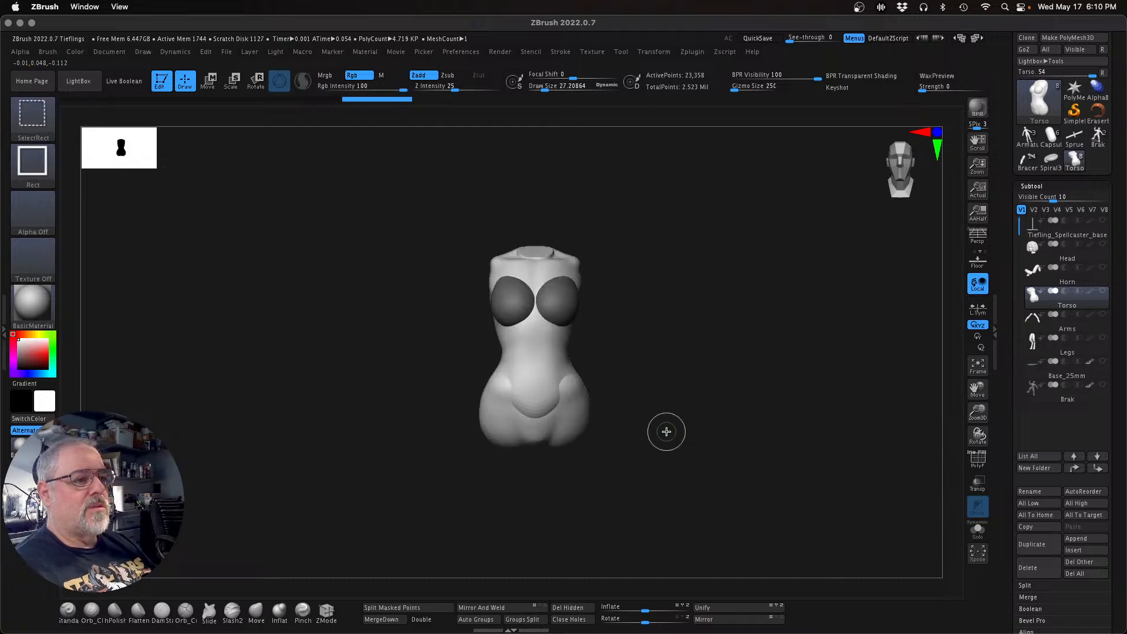
{"action": "left_click", "coordinate": [388, 607]}
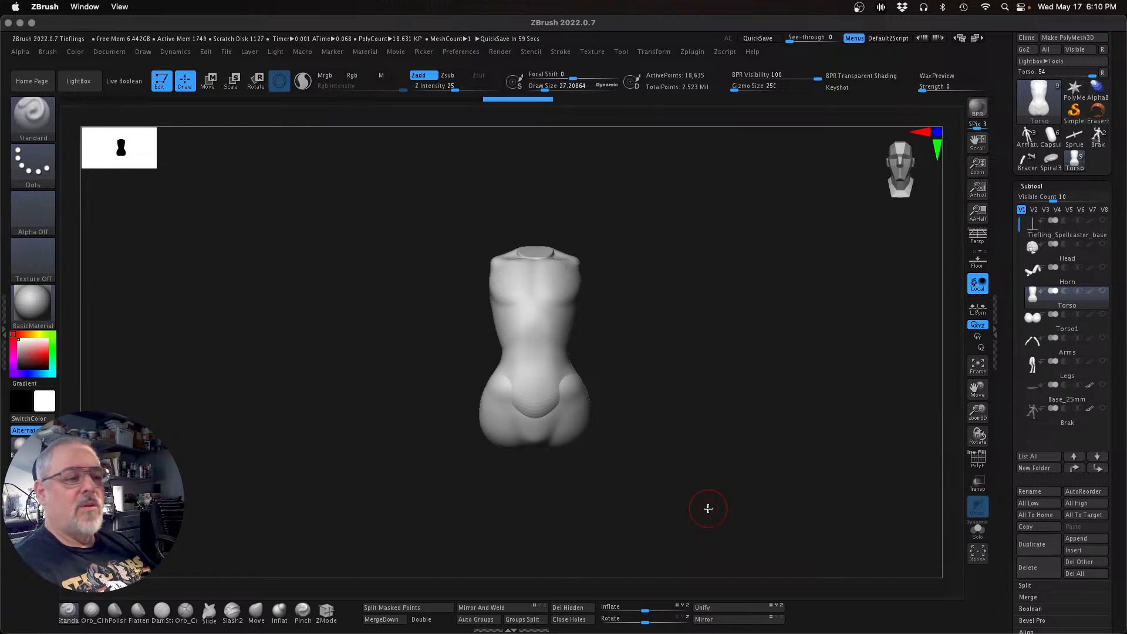
Step: Isolate and mask the torso's hip polygroup and split it into its own subtool
{"action": "left_click", "coordinate": [566, 435], "text": "ctrl+shift"}
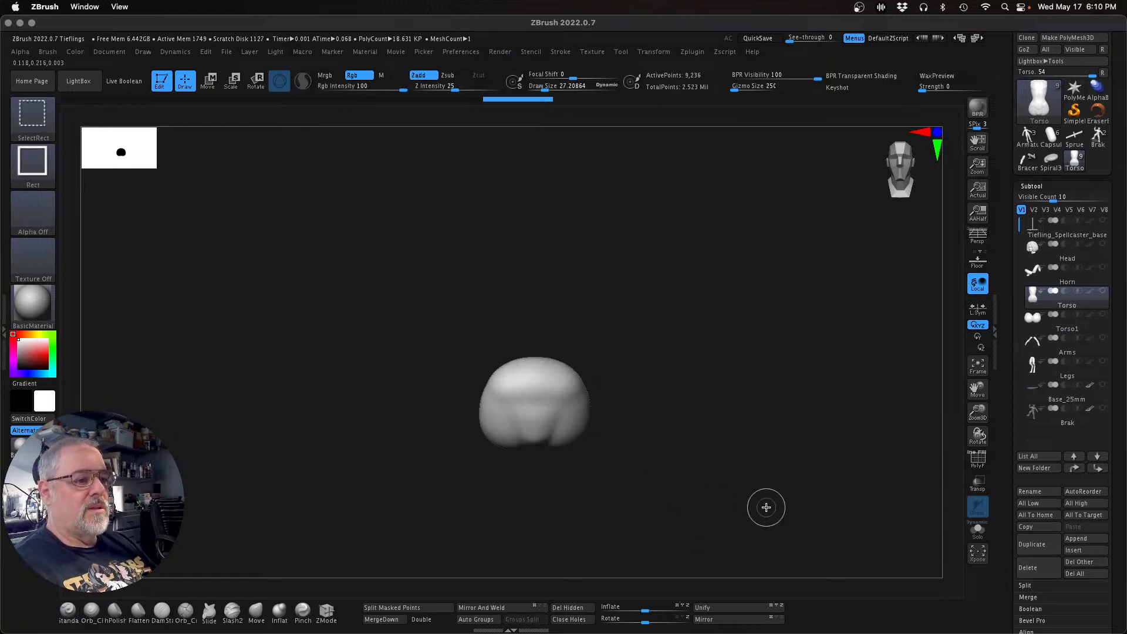
{"action": "left_click", "coordinate": [766, 507], "text": "ctrl+shift"}
{"action": "left_click", "coordinate": [434, 612]}
{"action": "mouse_move", "coordinate": [711, 516]}
{"action": "left_mouse_down"}
{"action": "mouse_move", "coordinate": [661, 528]}
{"action": "mouse_move", "coordinate": [696, 528]}
{"action": "mouse_move", "coordinate": [571, 505]}
{"action": "mouse_move", "coordinate": [755, 513]}
{"action": "mouse_move", "coordinate": [727, 518]}
{"action": "left_mouse_up"}
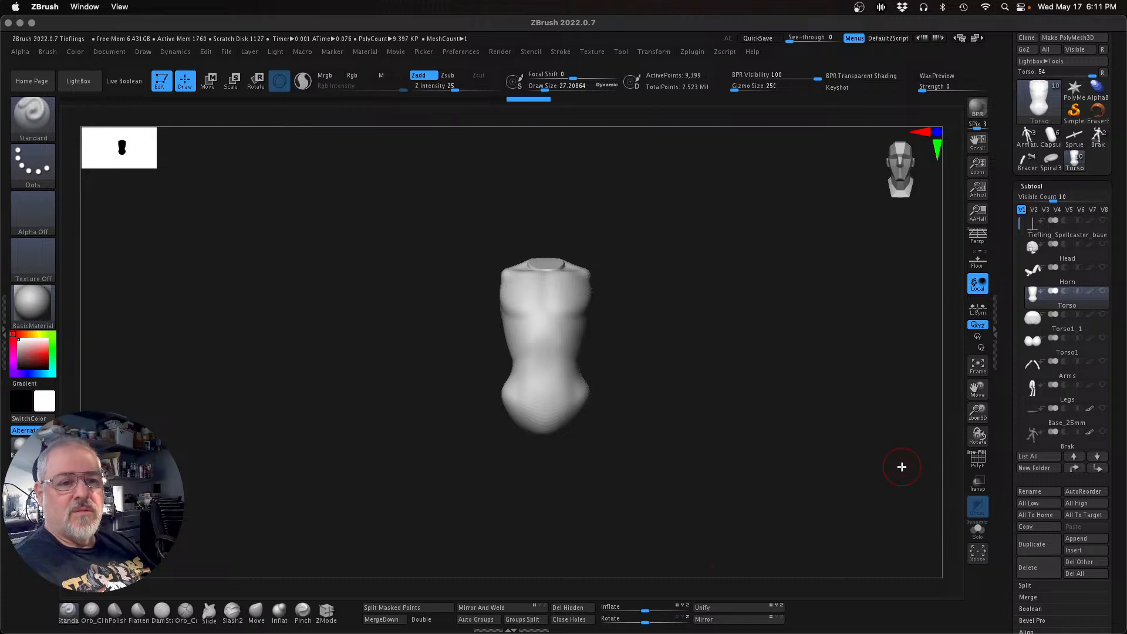
{"action": "left_click_drag", "start_coordinate": [977, 411], "coordinate": [990, 421]}
{"action": "left_click_drag", "start_coordinate": [776, 439], "coordinate": [777, 473], "text": "alt"}
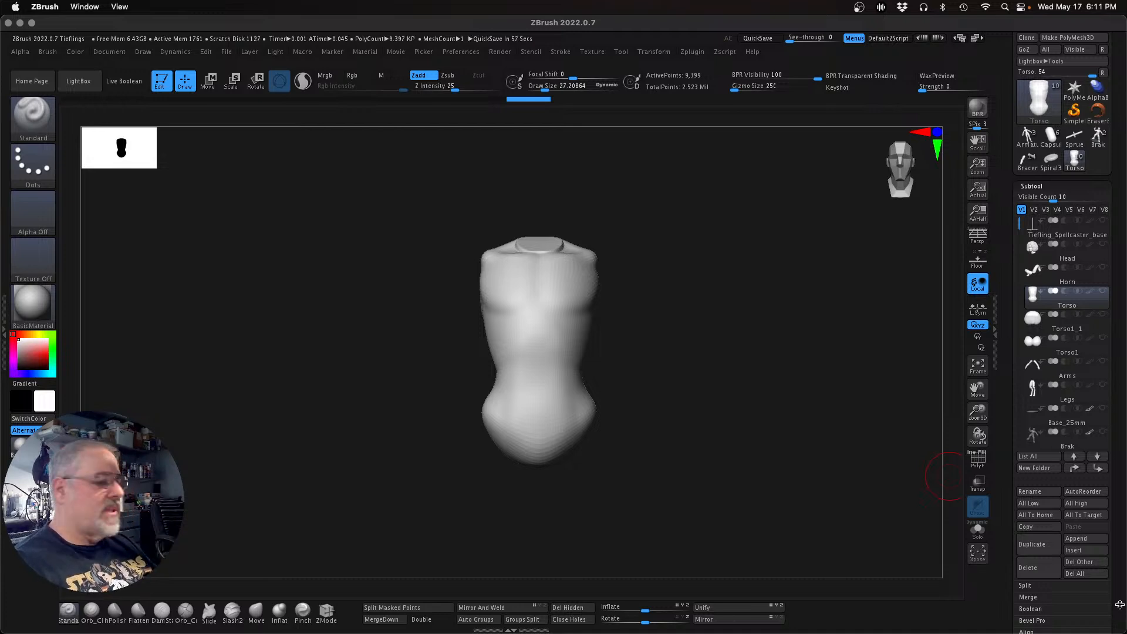
{"action": "left_click_drag", "start_coordinate": [619, 478], "coordinate": [676, 505]}
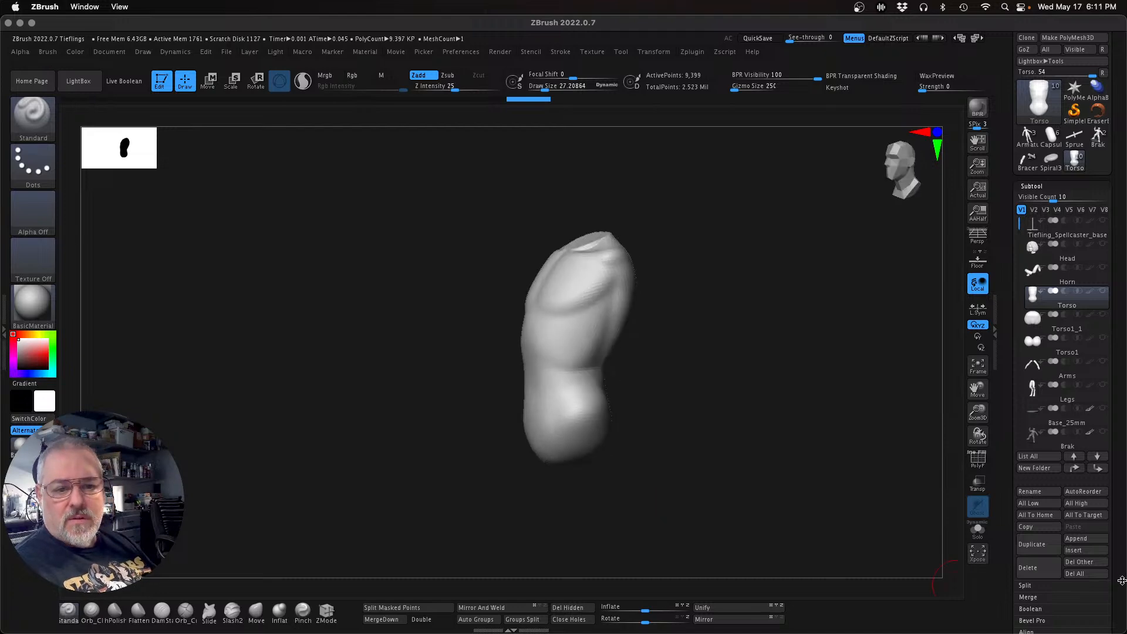
Step: Divide the Torso subtool twice and delete its lower subdivision levels
{"action": "left_click_drag", "start_coordinate": [1119, 579], "coordinate": [1111, 516]}
{"action": "scroll", "coordinate": [1111, 516], "scroll_direction": "down", "scroll_amount": 3}
{"action": "left_click", "coordinate": [1033, 498]}
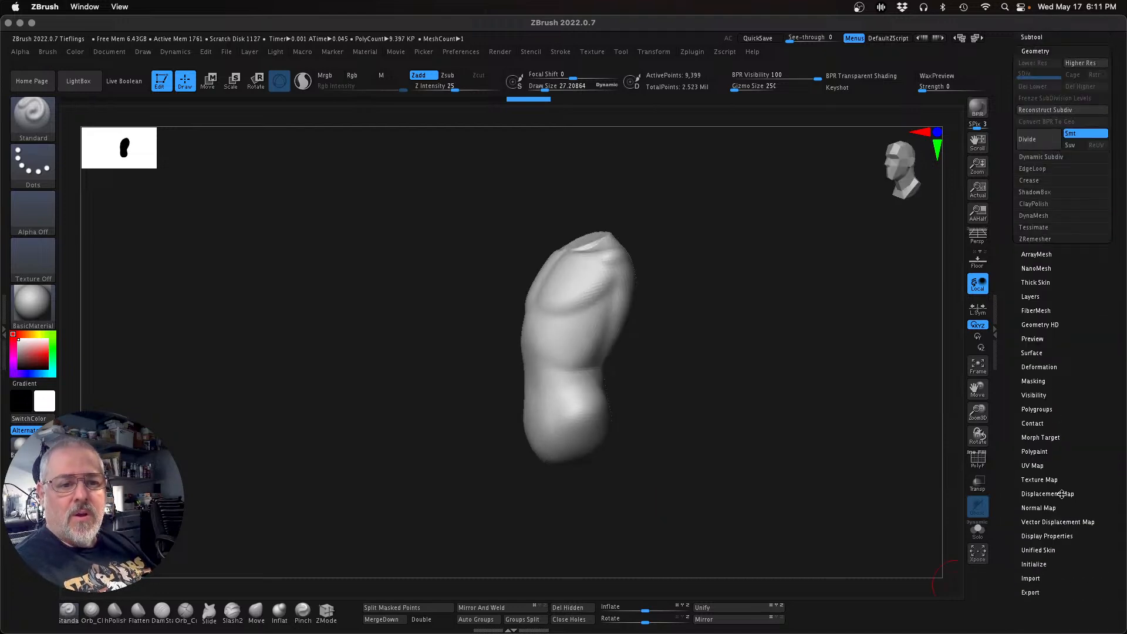
{"action": "scroll", "coordinate": [1077, 457], "scroll_direction": "up", "scroll_amount": 3}
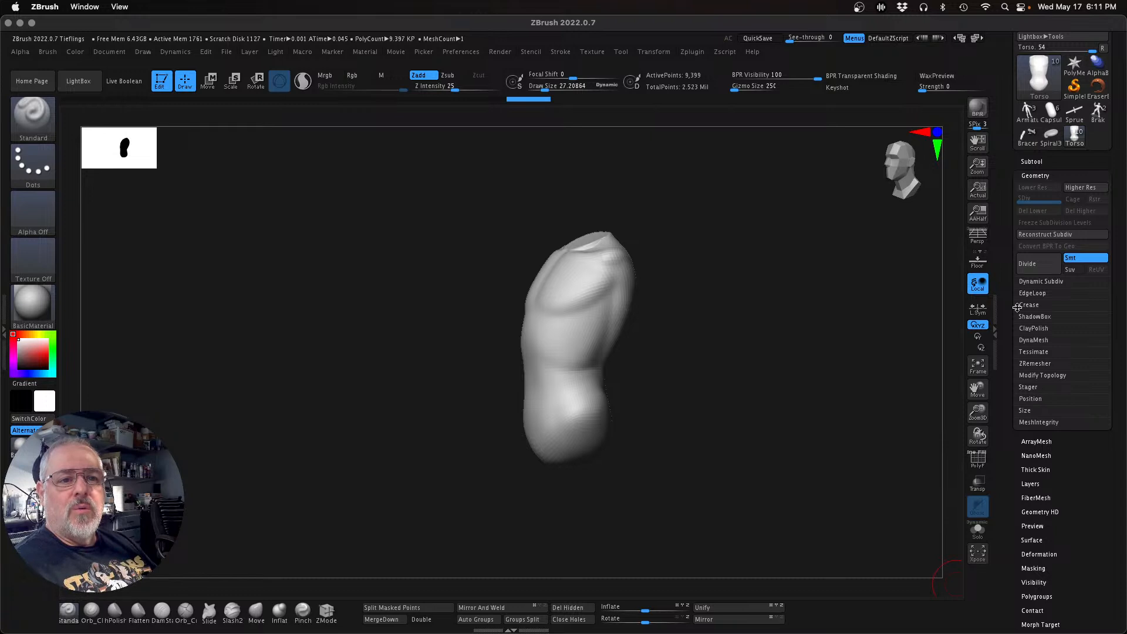
{"action": "left_click", "coordinate": [1027, 263]}
{"action": "left_click", "coordinate": [1026, 263]}
{"action": "left_click_drag", "start_coordinate": [854, 421], "coordinate": [782, 461]}
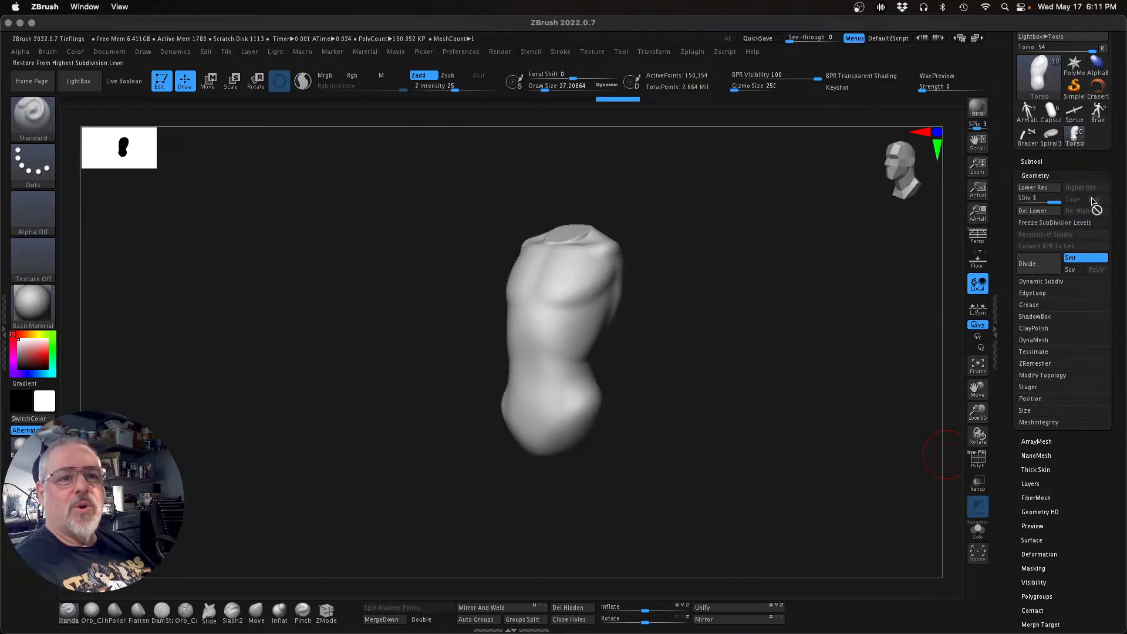
{"action": "left_click", "coordinate": [1033, 212]}
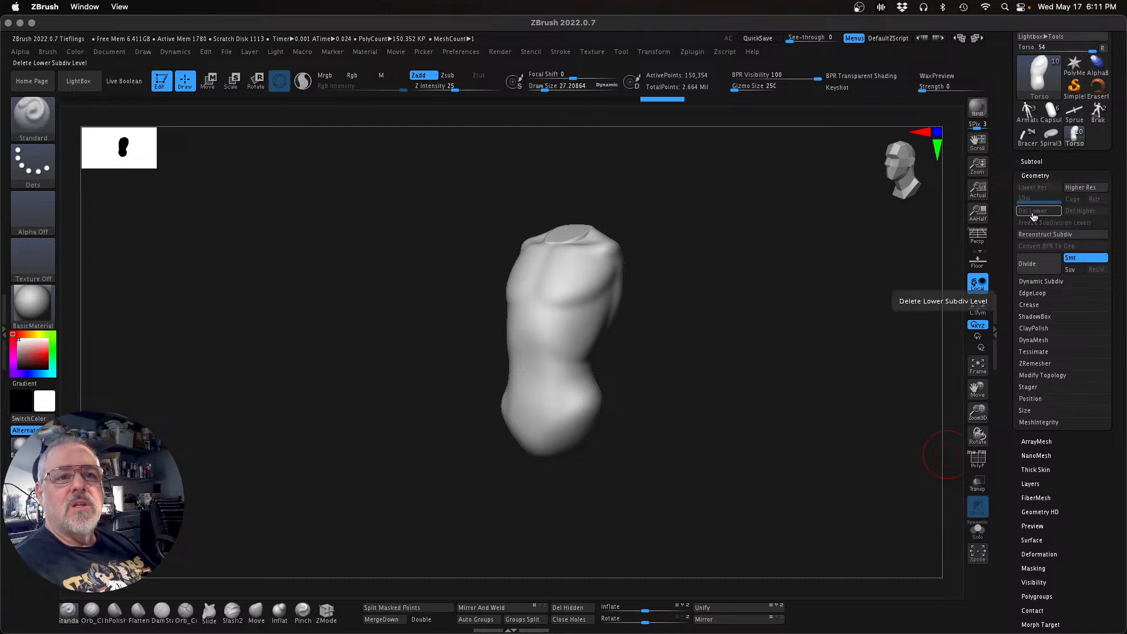
Step: Switch to the hip subtool Torso1_1, divide it once, and delete its lower subdivision level
{"action": "key", "text": "Down"}
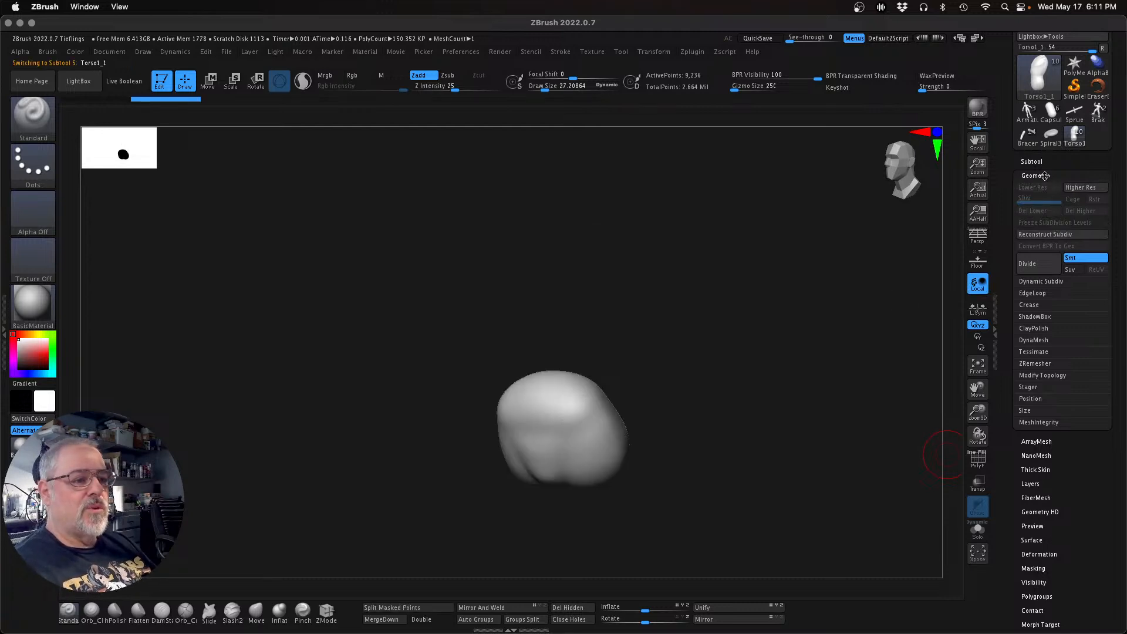
{"action": "left_click", "coordinate": [1045, 263]}
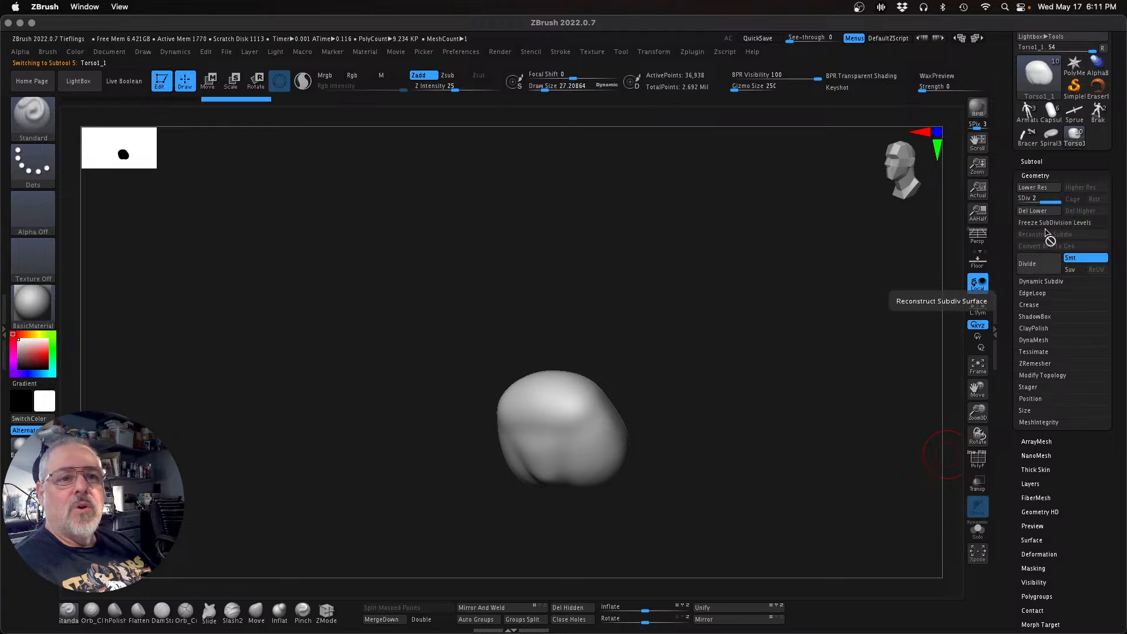
{"action": "left_click", "coordinate": [1036, 213]}
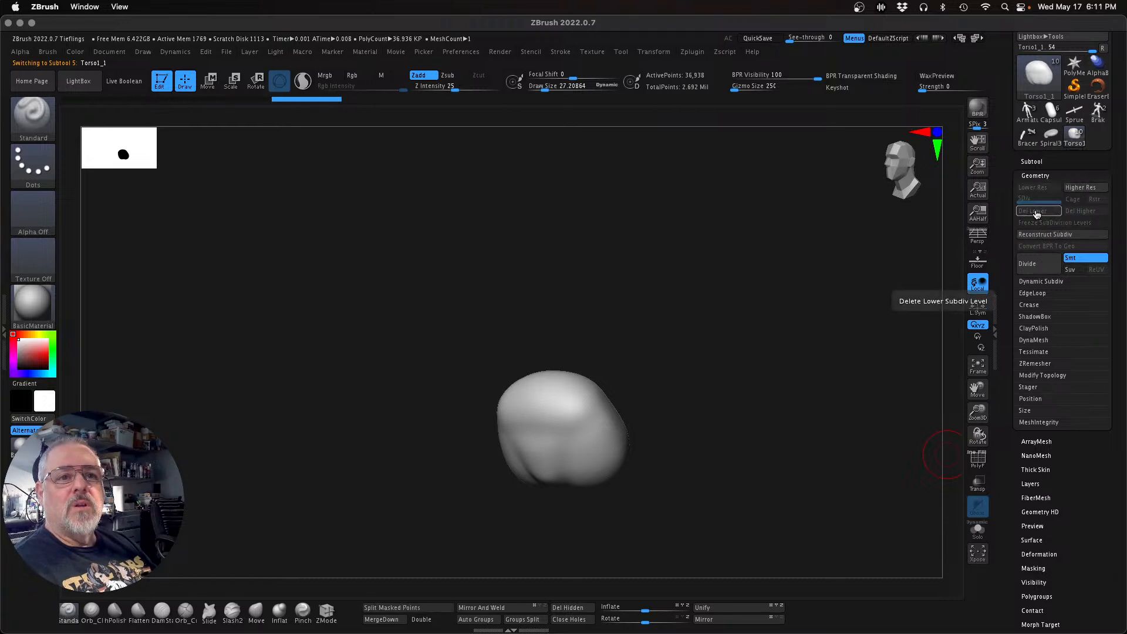
Step: Select the Torso subtool and merge it down with the hip subtool, accepting that this is not undoable
{"action": "left_click", "coordinate": [1035, 176]}
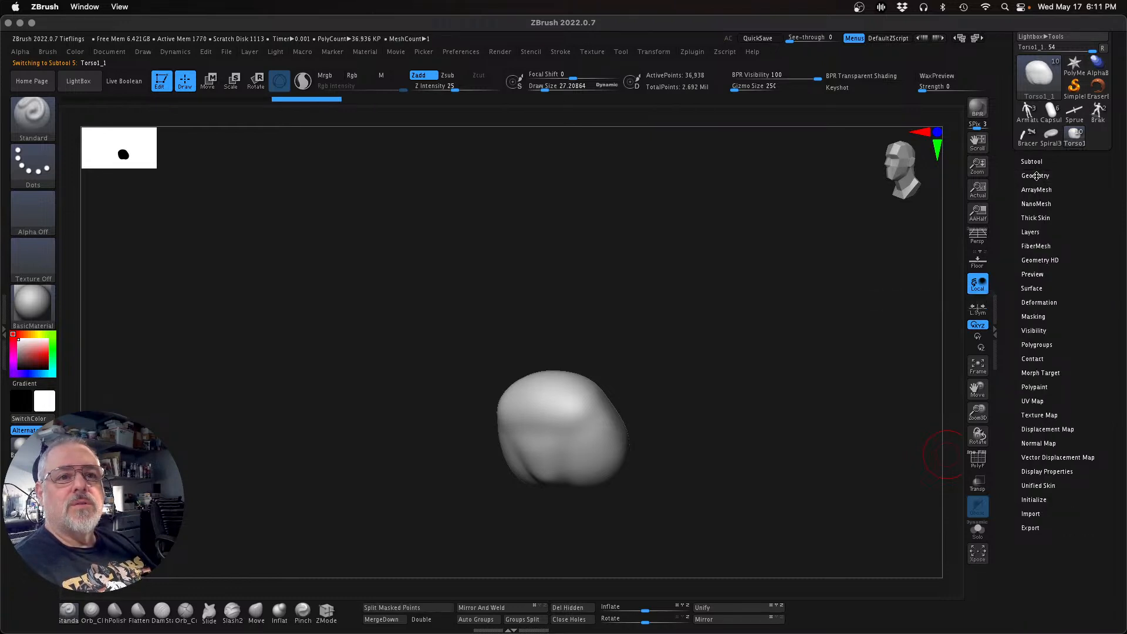
{"action": "left_click", "coordinate": [1031, 161]}
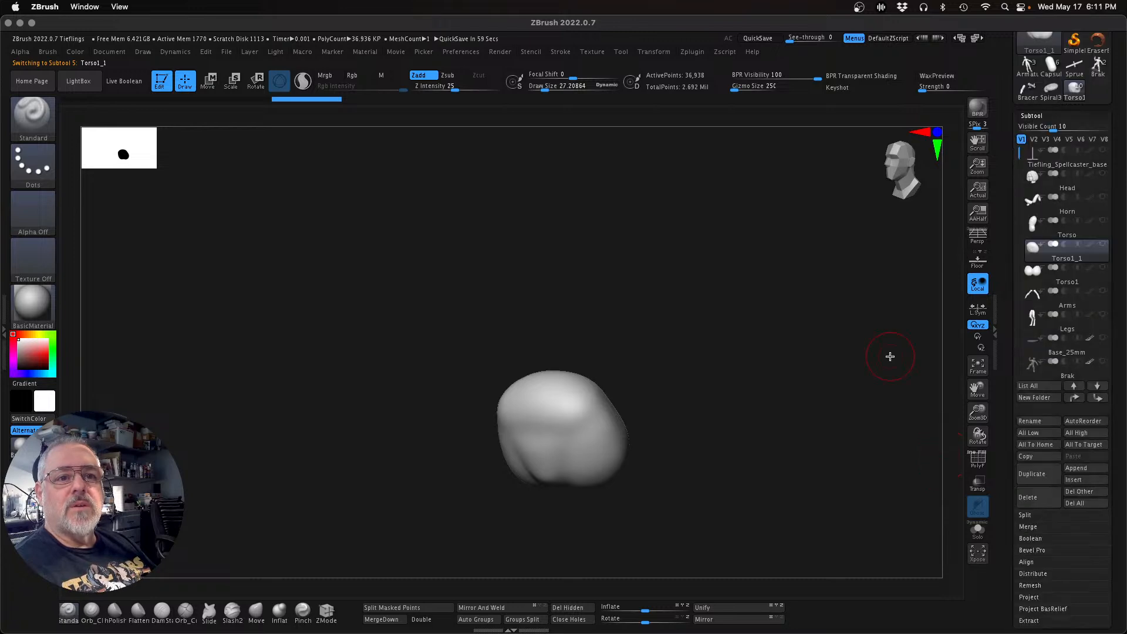
{"action": "key", "text": "Up"}
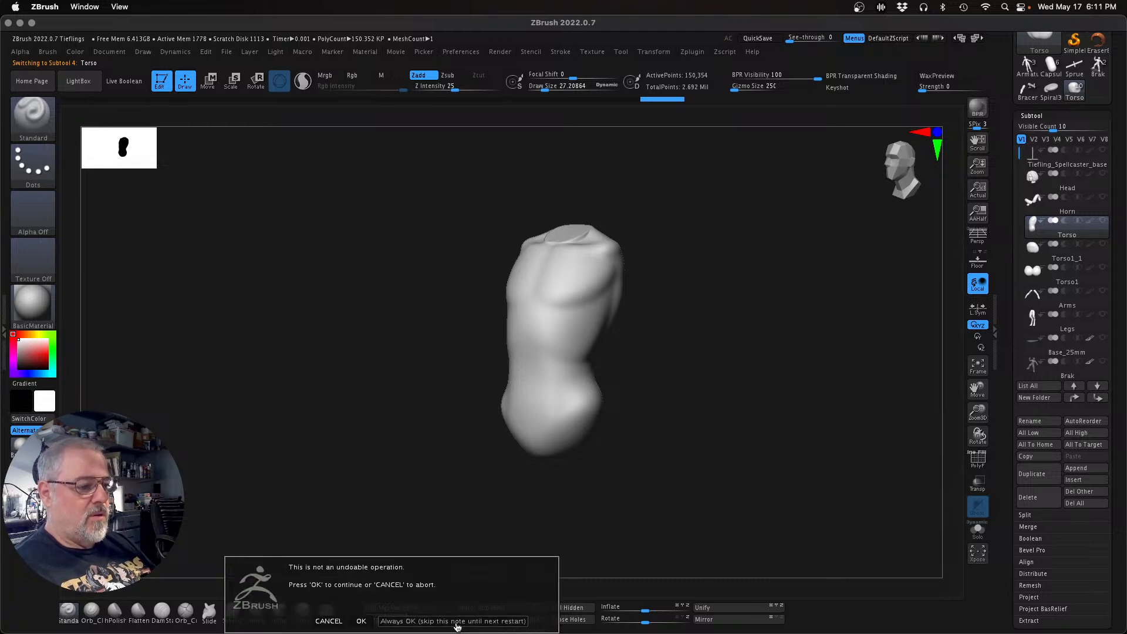
{"action": "mouse_move", "coordinate": [810, 430]}
{"action": "left_mouse_down"}
{"action": "mouse_move", "coordinate": [827, 420]}
{"action": "mouse_move", "coordinate": [807, 431]}
{"action": "left_mouse_up"}
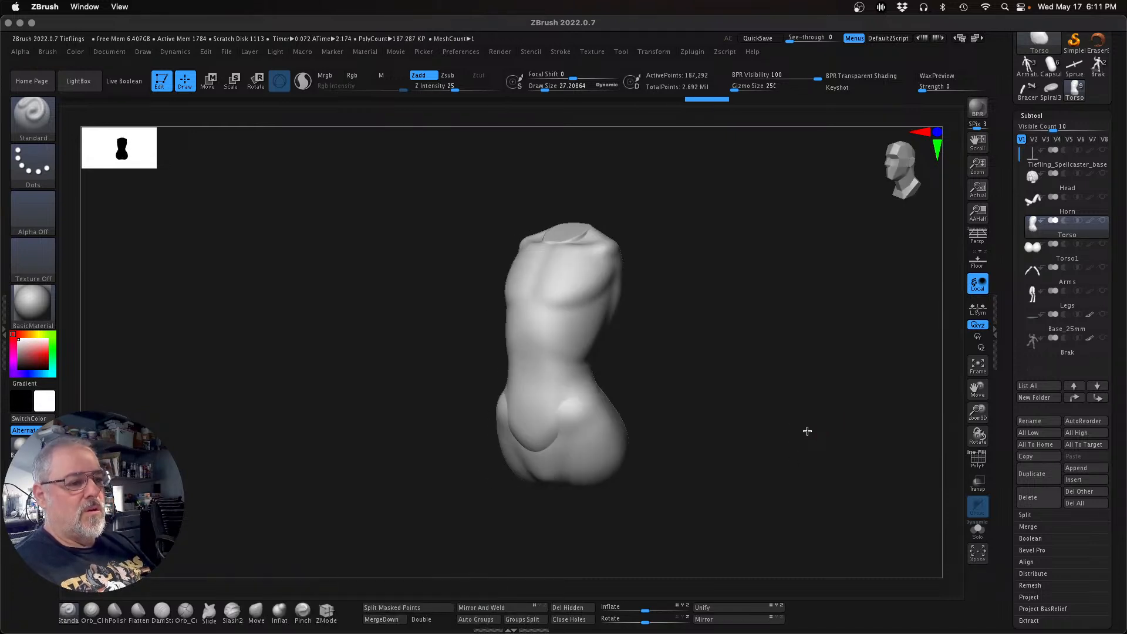
Step: DynaMesh the merged torso at resolution 512 with Polish enabled, and switch DynaMesh off again
{"action": "scroll", "coordinate": [1112, 567], "scroll_direction": "down", "scroll_amount": 3}
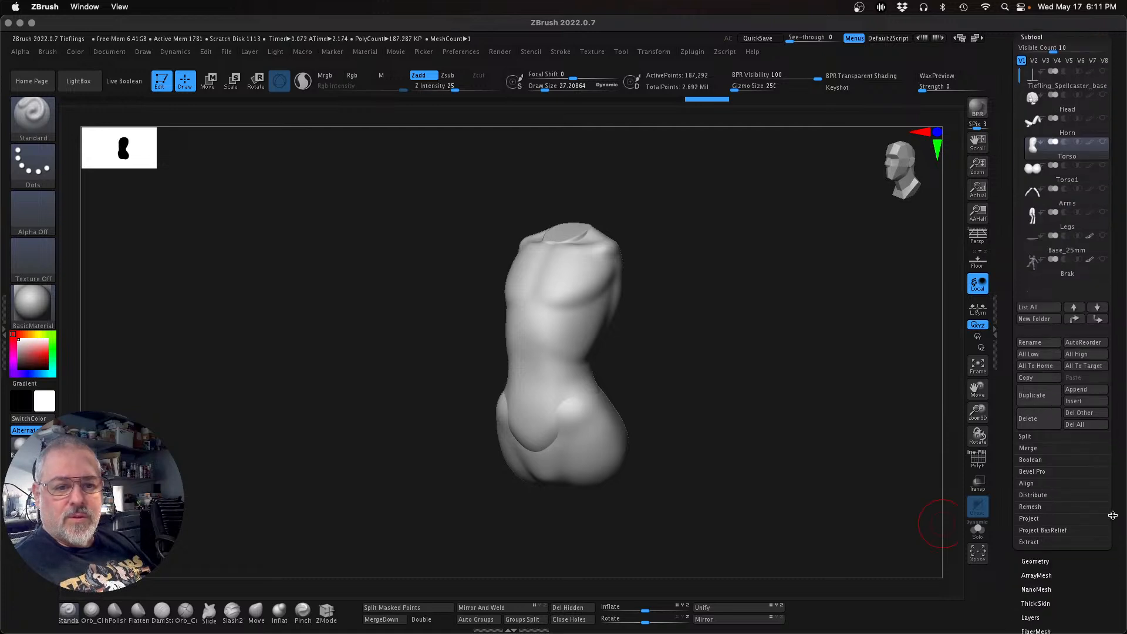
{"action": "left_click", "coordinate": [1035, 561]}
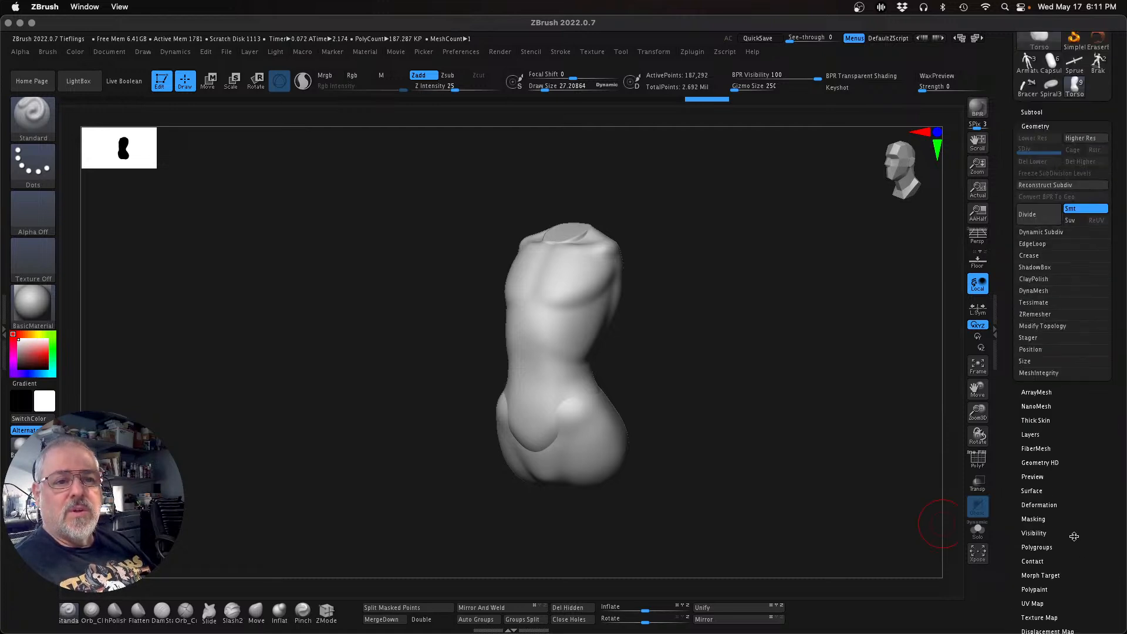
{"action": "left_click", "coordinate": [1032, 292]}
{"action": "left_click", "coordinate": [1097, 314]}
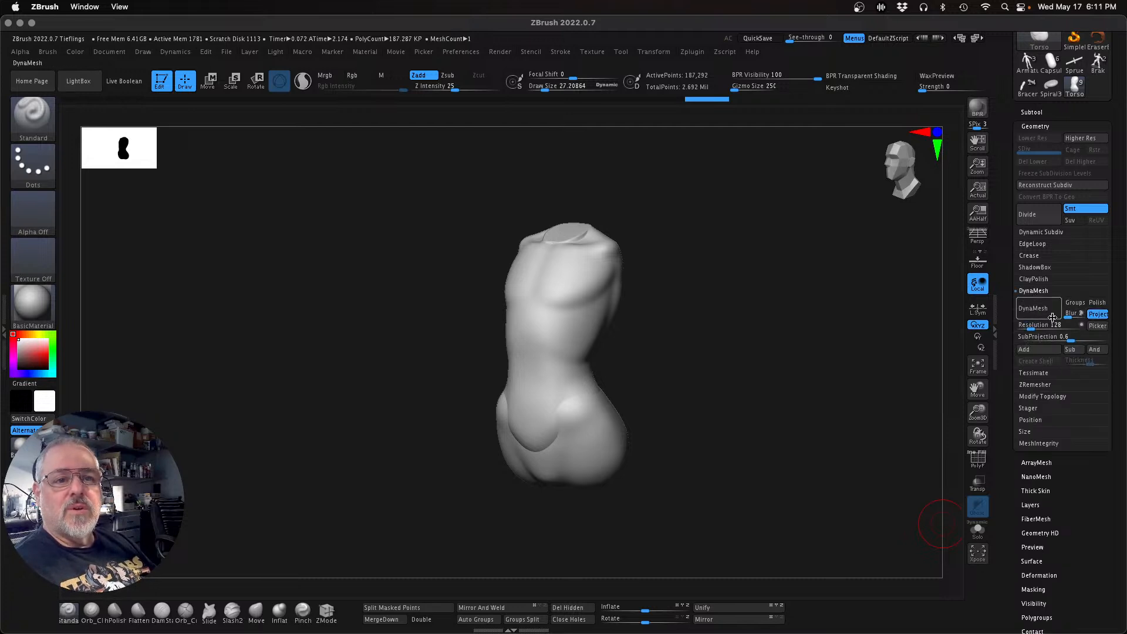
{"action": "left_click", "coordinate": [1096, 302]}
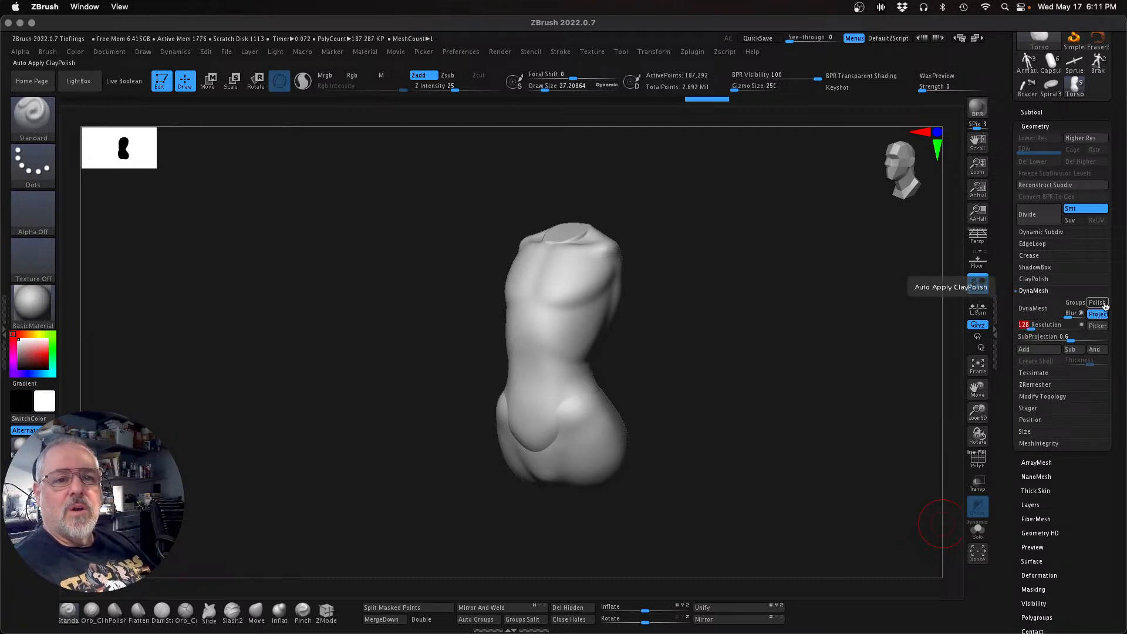
{"action": "left_click", "coordinate": [1046, 325]}
{"action": "type", "text": "512"}
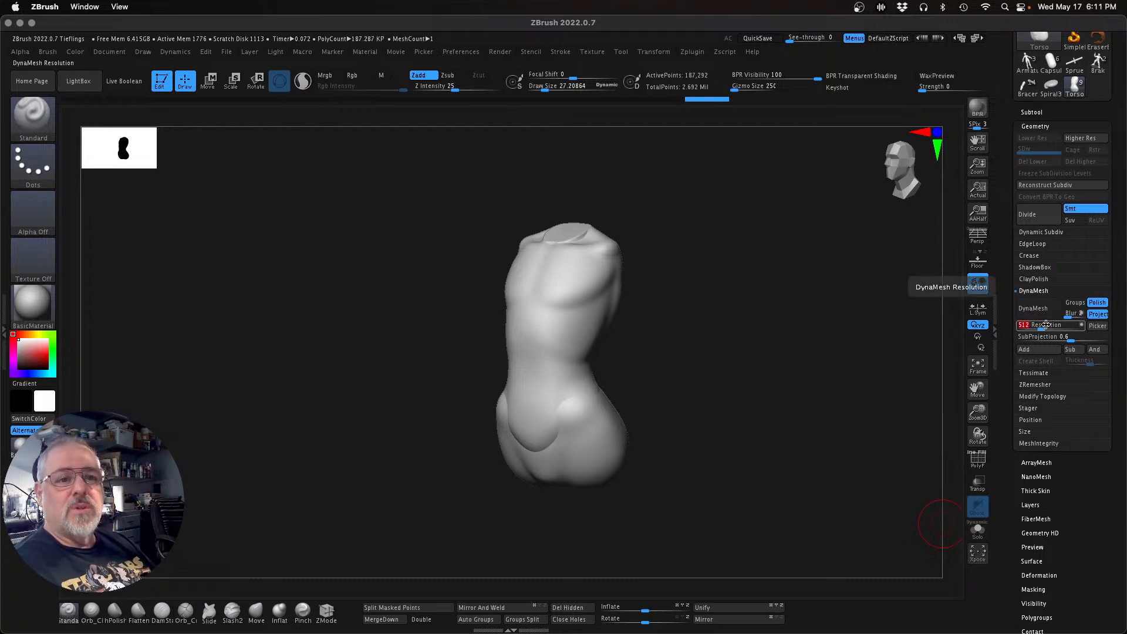
{"action": "key", "text": "Return"}
{"action": "left_click", "coordinate": [1040, 309]}
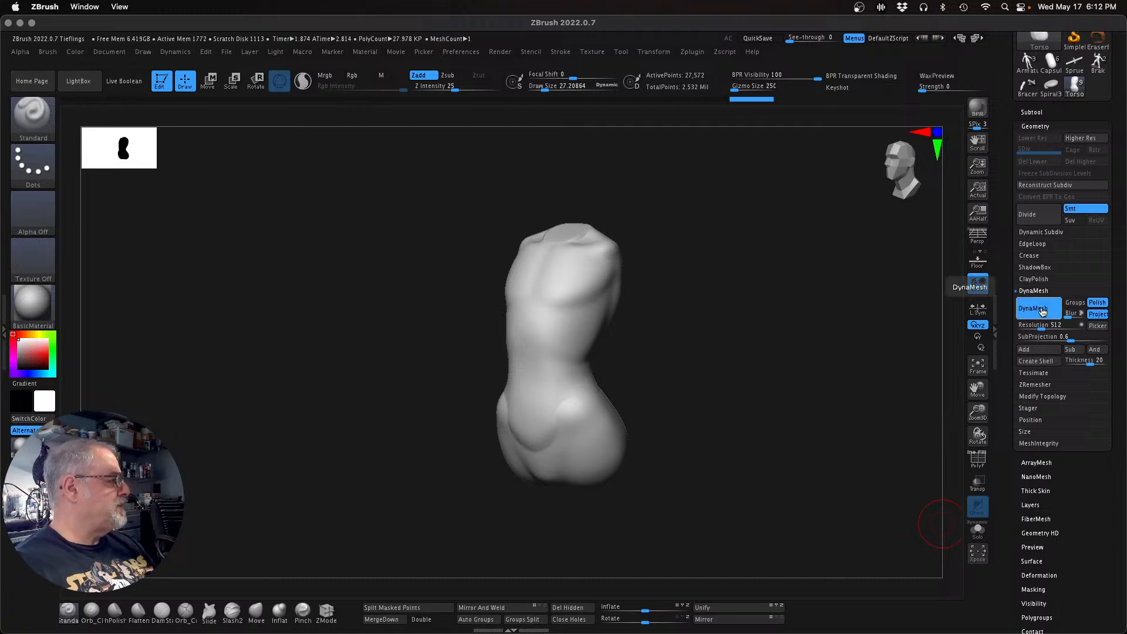
{"action": "left_click", "coordinate": [1042, 310]}
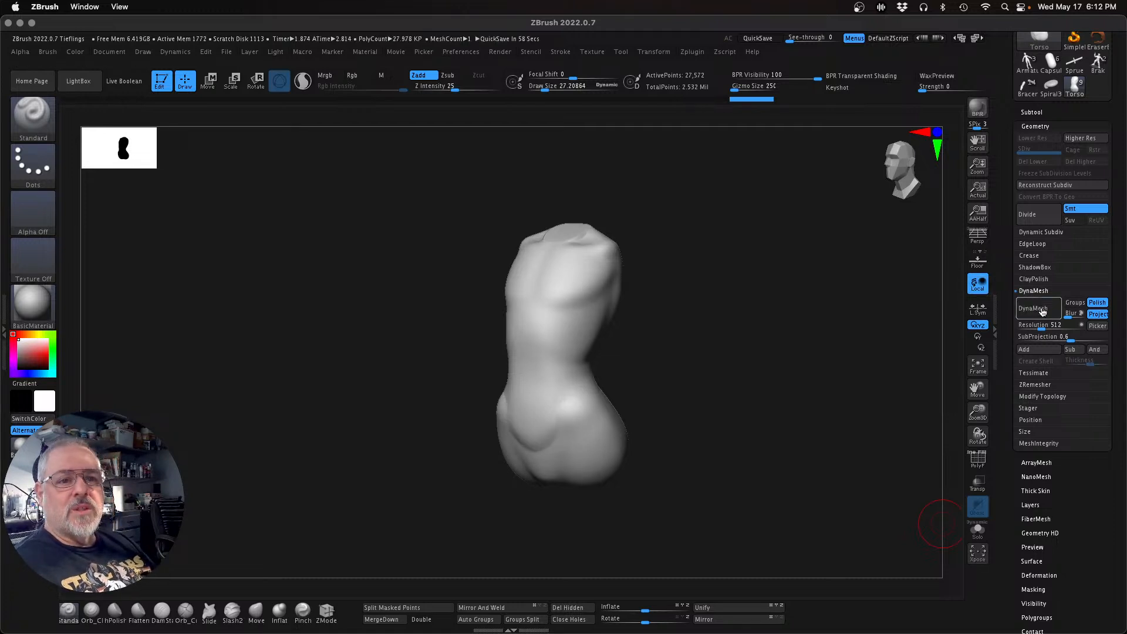
{"action": "left_click", "coordinate": [1097, 303]}
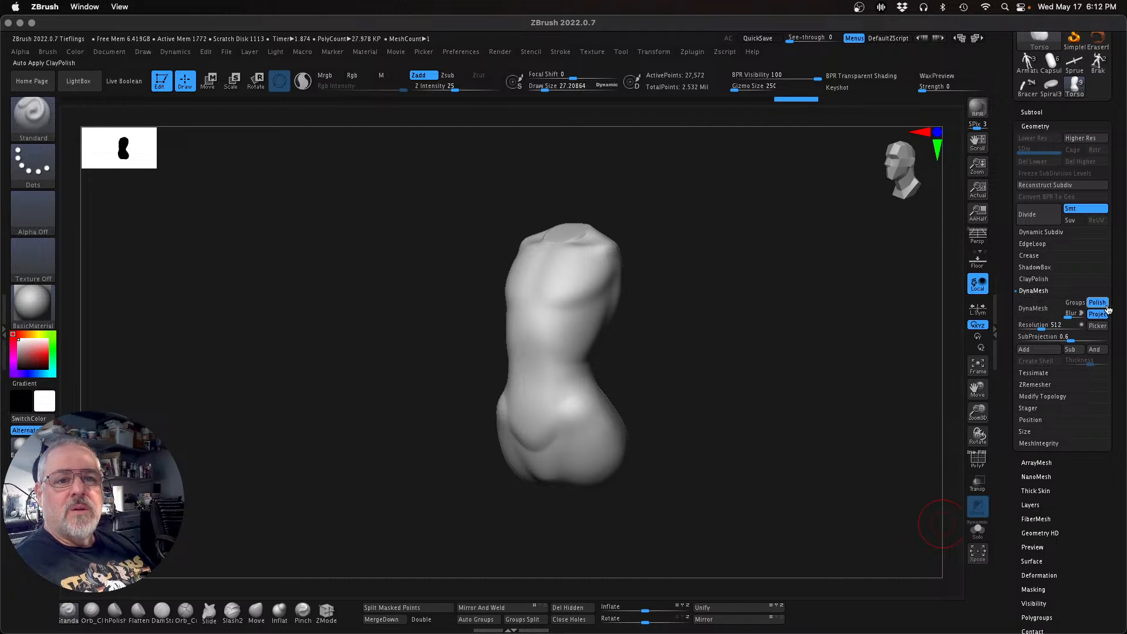
{"action": "left_click", "coordinate": [1041, 292]}
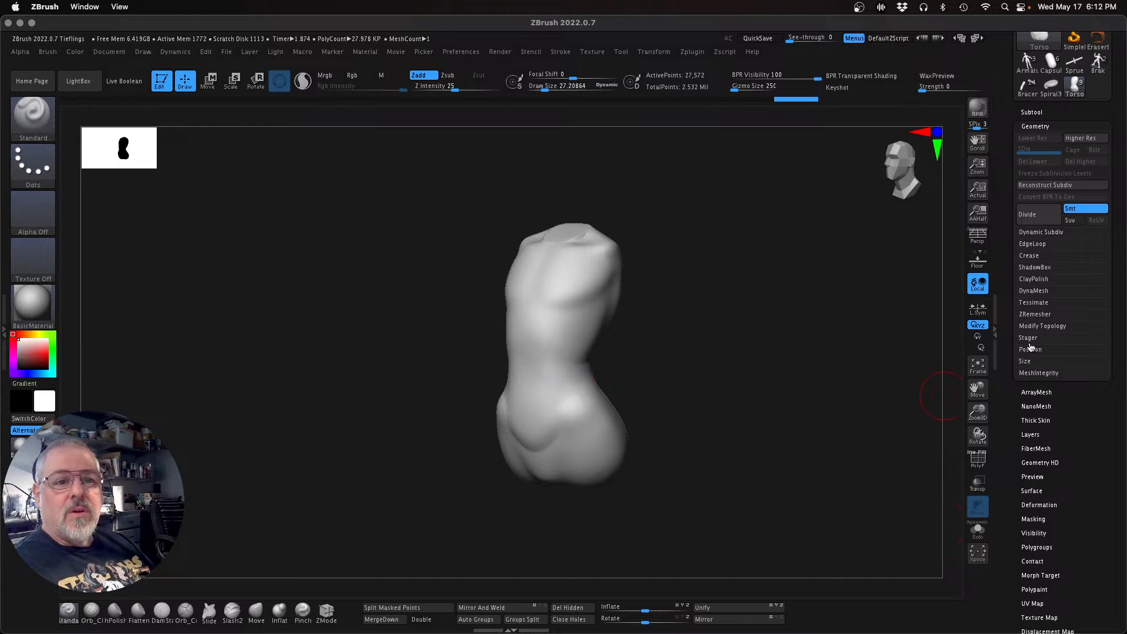
Step: Try to ZRemesh the torso with the Half option, and undo the remesh
{"action": "left_click", "coordinate": [1033, 315]}
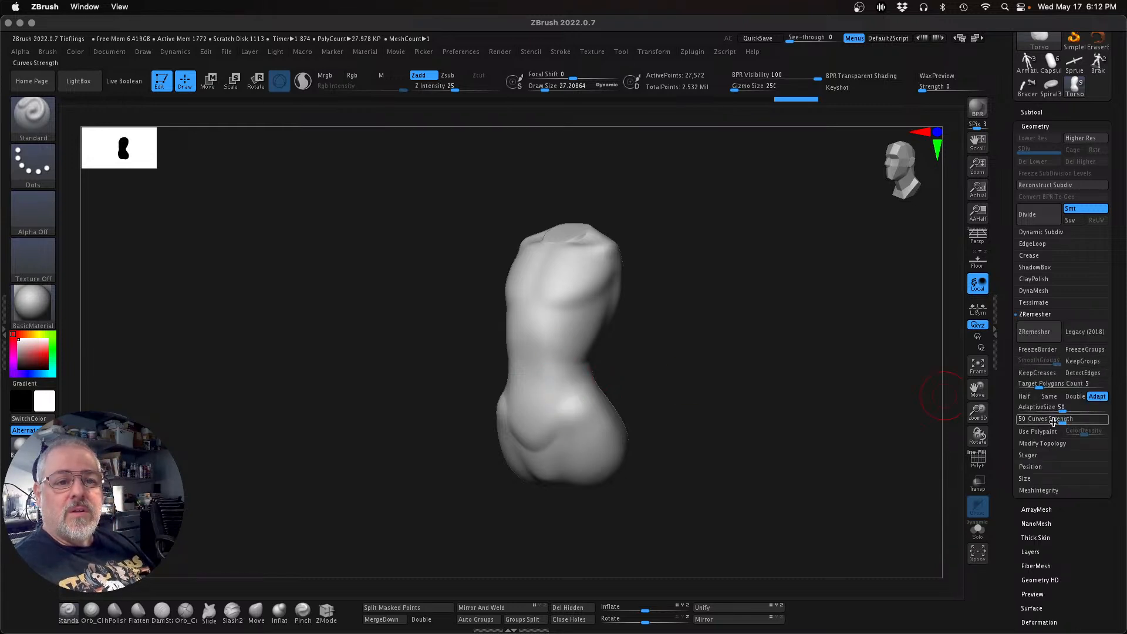
{"action": "left_click", "coordinate": [1024, 396]}
{"action": "left_click", "coordinate": [1035, 332]}
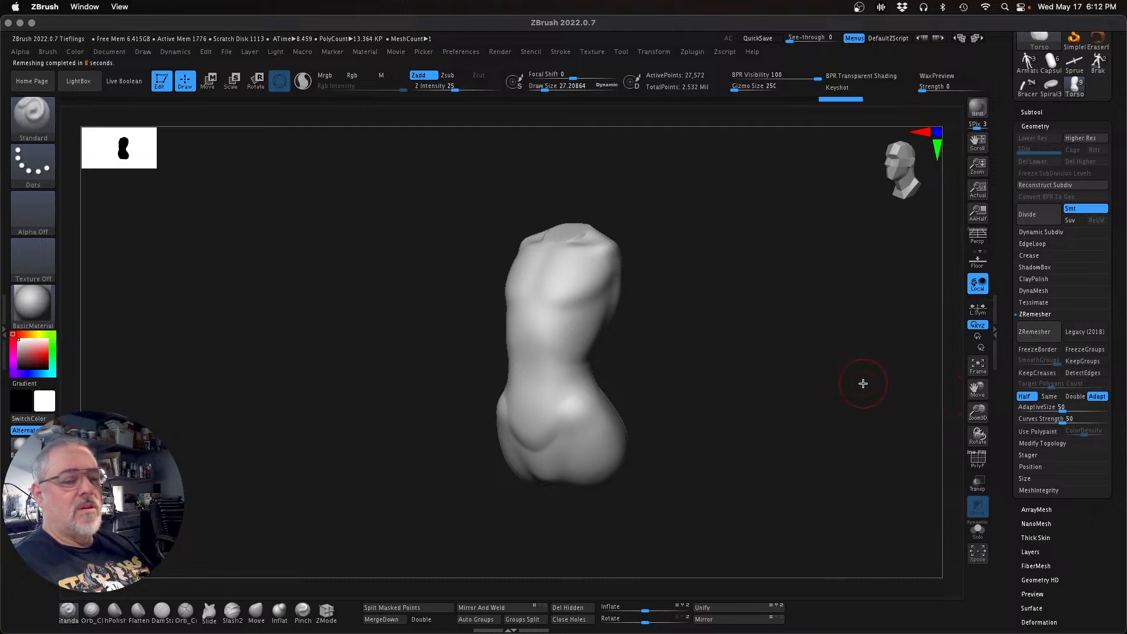
{"action": "key", "text": "super+z"}
Step: Show the breast subtool Torso1 together with the torso and view both from the front and three-quarter angle
{"action": "left_click", "coordinate": [1028, 114]}
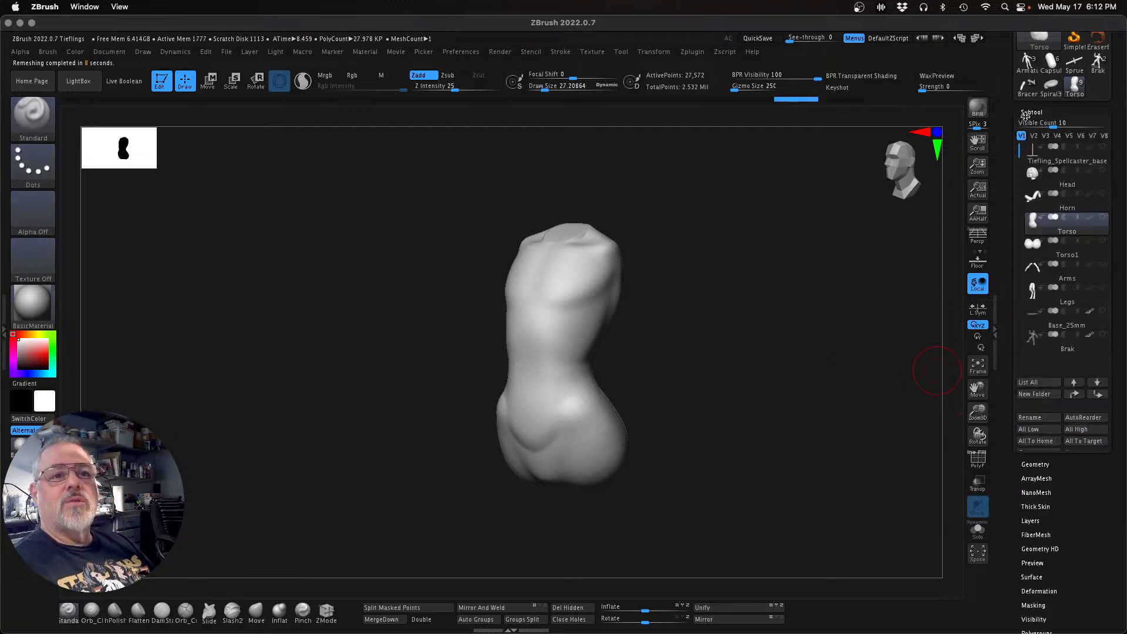
{"action": "left_click", "coordinate": [1102, 241]}
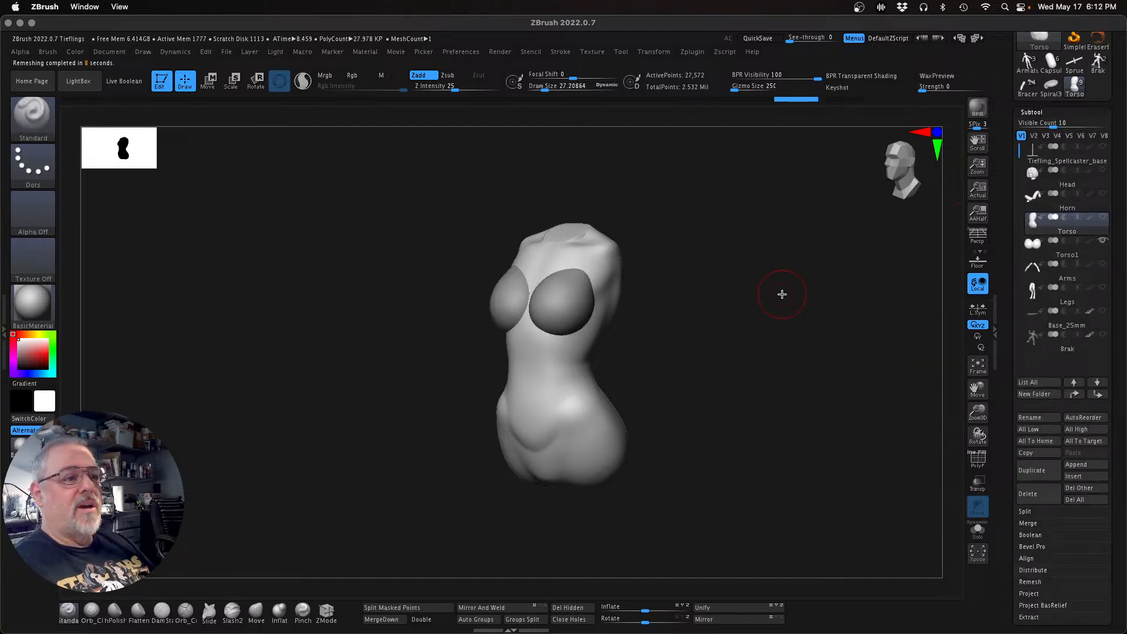
{"action": "mouse_move", "coordinate": [762, 297]}
{"action": "left_mouse_down"}
{"action": "mouse_move", "coordinate": [734, 299]}
{"action": "mouse_move", "coordinate": [802, 294]}
{"action": "mouse_move", "coordinate": [812, 280]}
{"action": "mouse_move", "coordinate": [804, 325]}
{"action": "left_mouse_up"}
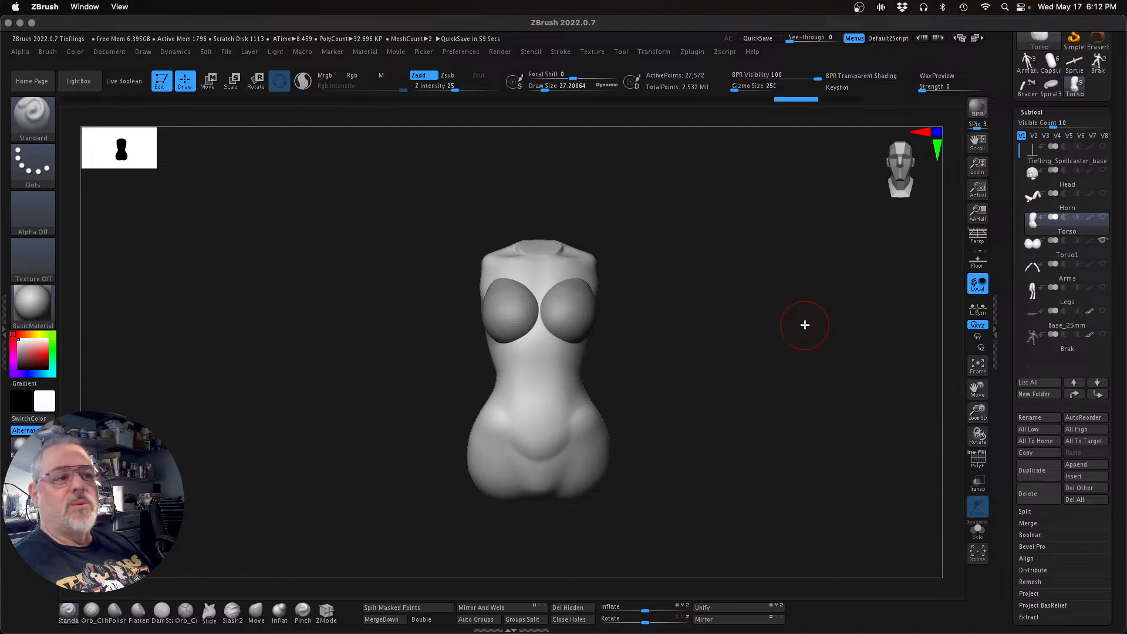
{"action": "left_click_drag", "start_coordinate": [802, 354], "coordinate": [771, 368]}
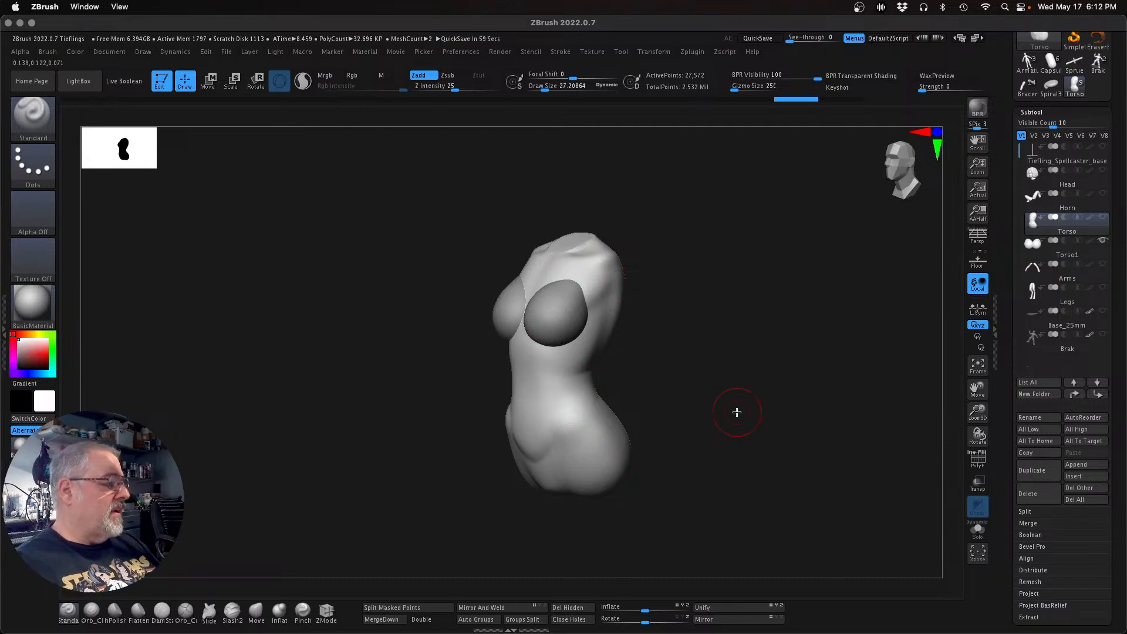
{"action": "left_click_drag", "start_coordinate": [736, 412], "coordinate": [732, 411]}
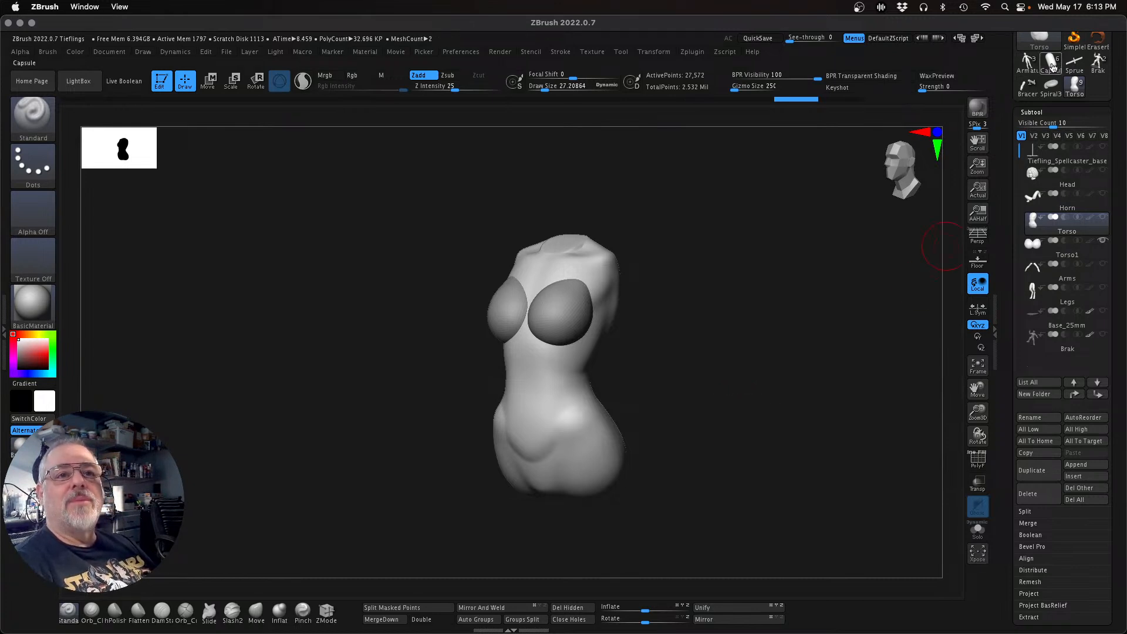
{"action": "mouse_move", "coordinate": [1050, 62]}
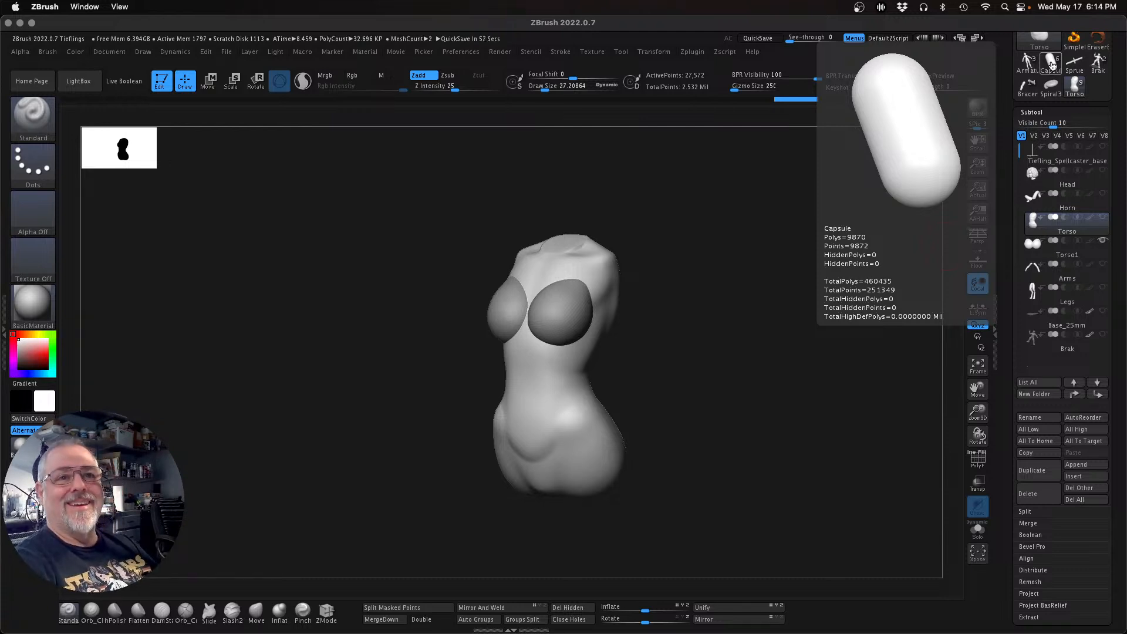
{"action": "left_click", "coordinate": [1051, 65]}
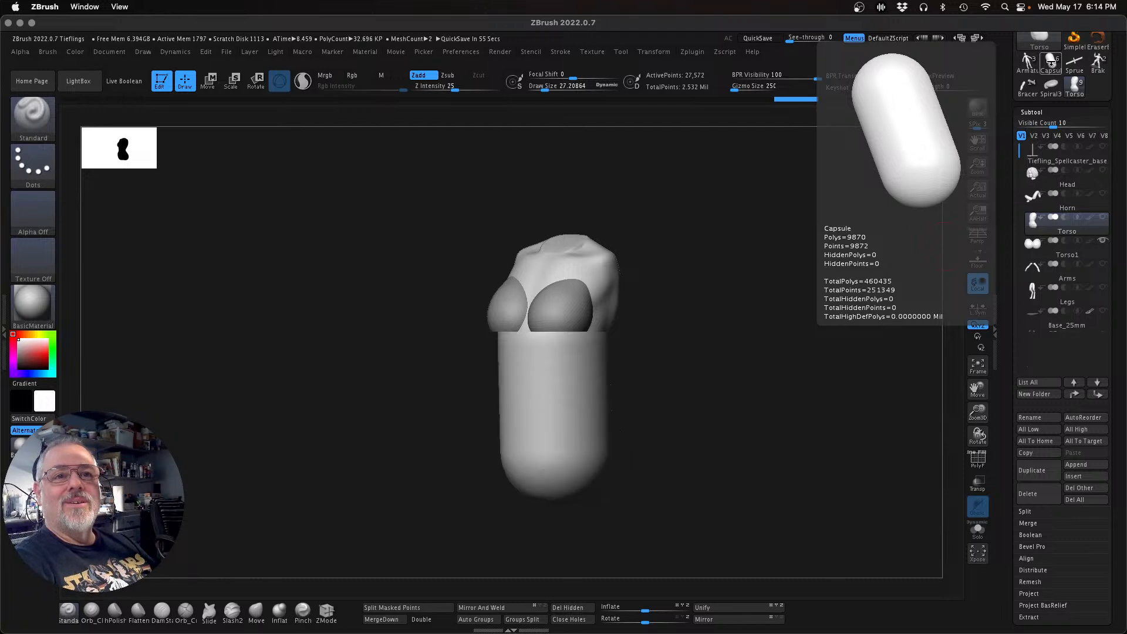
{"action": "left_click", "coordinate": [1075, 86]}
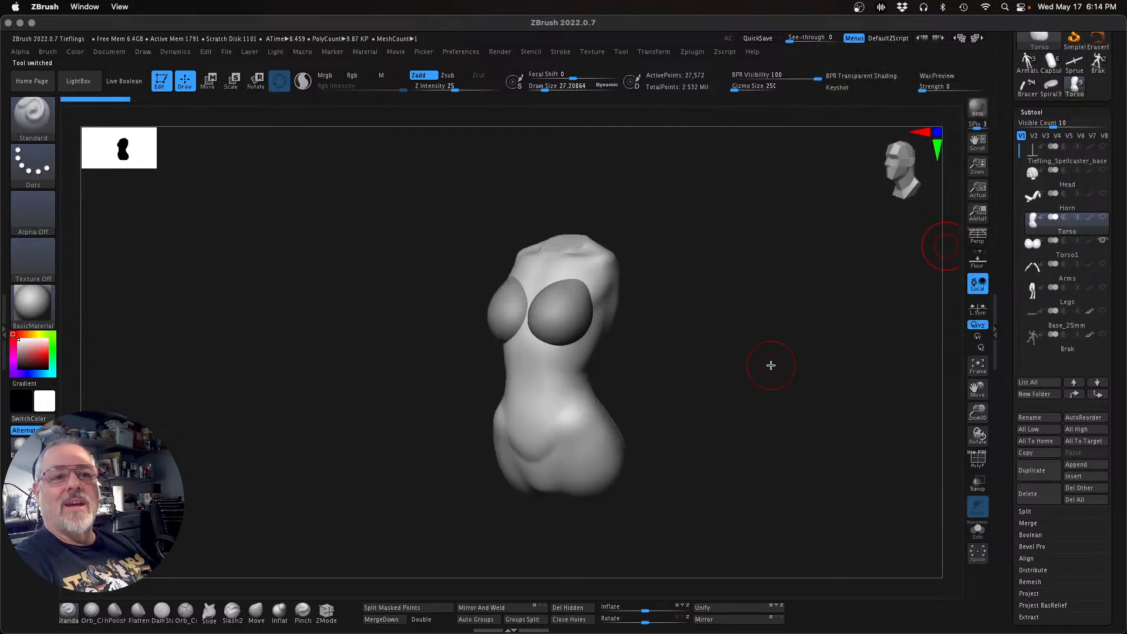
Step: Insert a Capsule mesh as a new subtool below Torso and select it
{"action": "left_click", "coordinate": [1082, 478]}
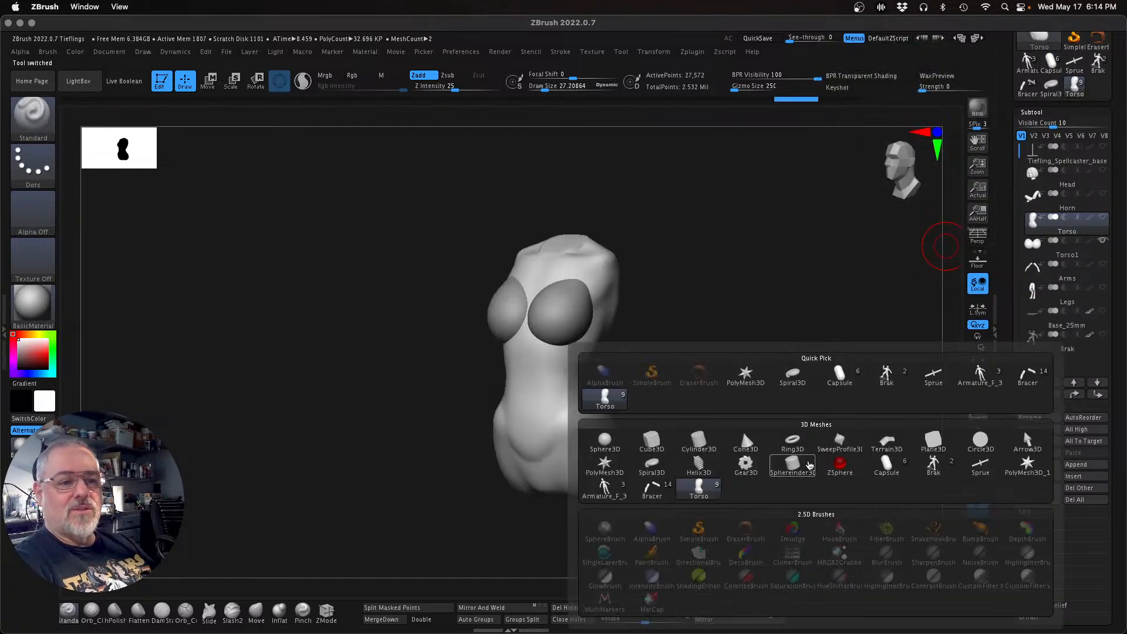
{"action": "left_click", "coordinate": [886, 466]}
{"action": "left_click_drag", "start_coordinate": [743, 463], "coordinate": [704, 480]}
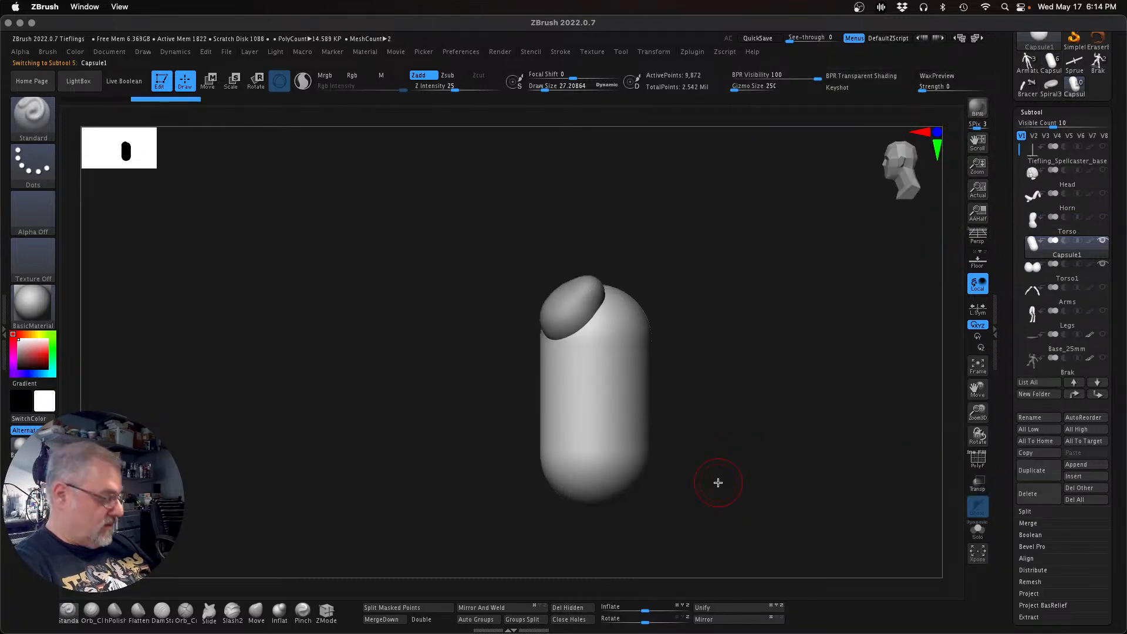
Step: Rotate the capsule 90 degrees in the front view so it lies horizontally below the breasts
{"action": "key", "text": "w"}
{"action": "left_click_drag", "start_coordinate": [757, 427], "coordinate": [882, 410], "text": "shift"}
{"action": "left_click_drag", "start_coordinate": [630, 427], "coordinate": [629, 357]}
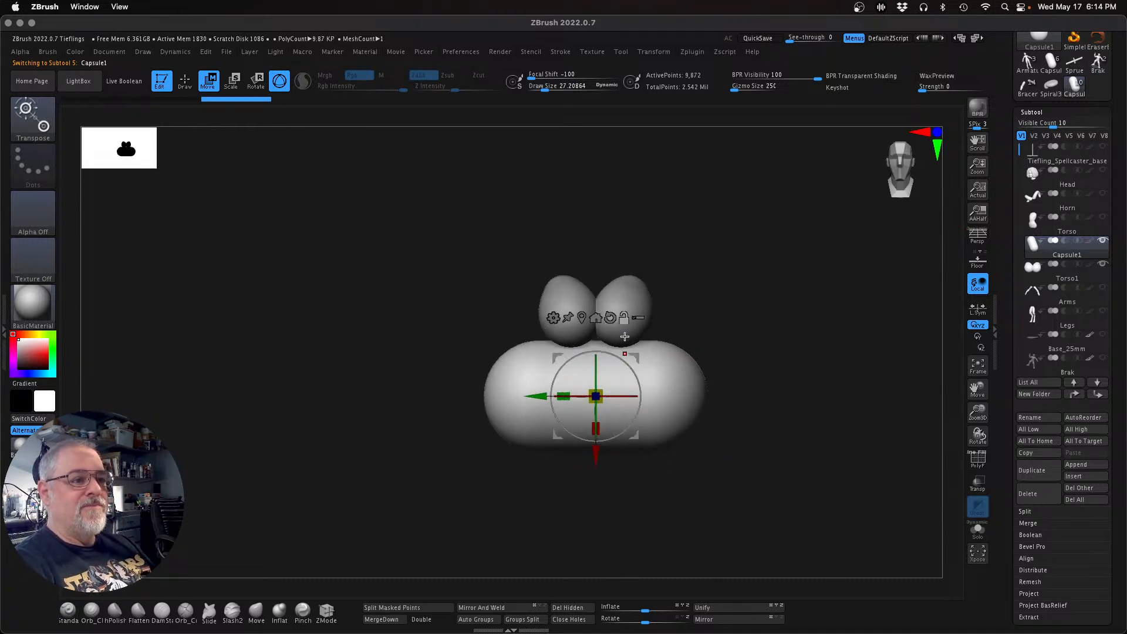
{"action": "left_click_drag", "start_coordinate": [764, 456], "coordinate": [734, 465]}
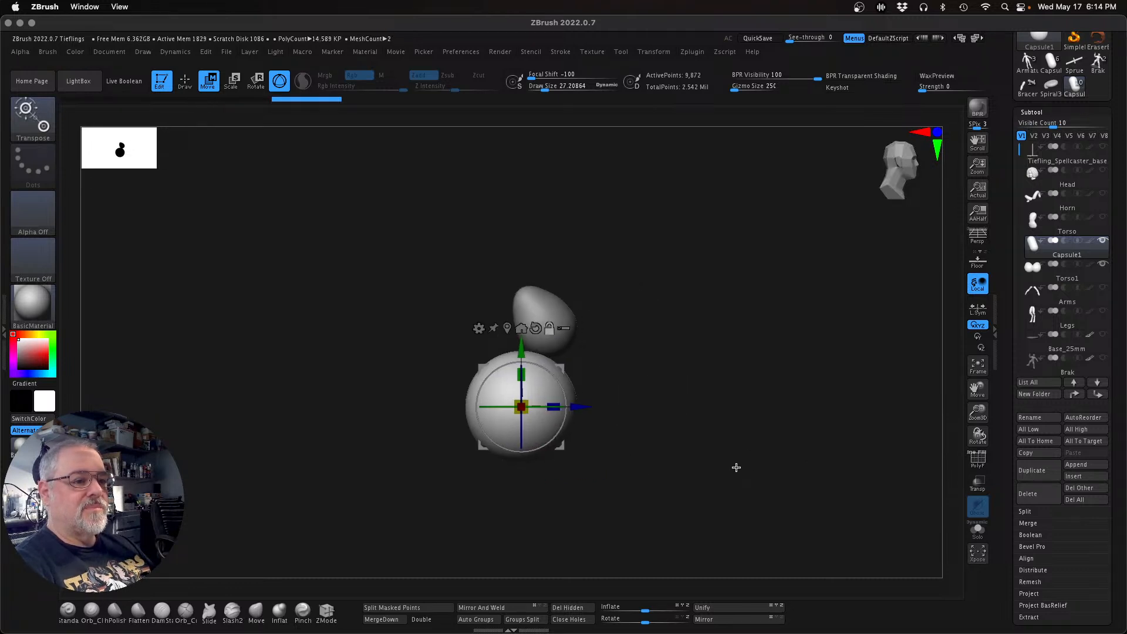
{"action": "left_click_drag", "start_coordinate": [626, 452], "coordinate": [604, 460]}
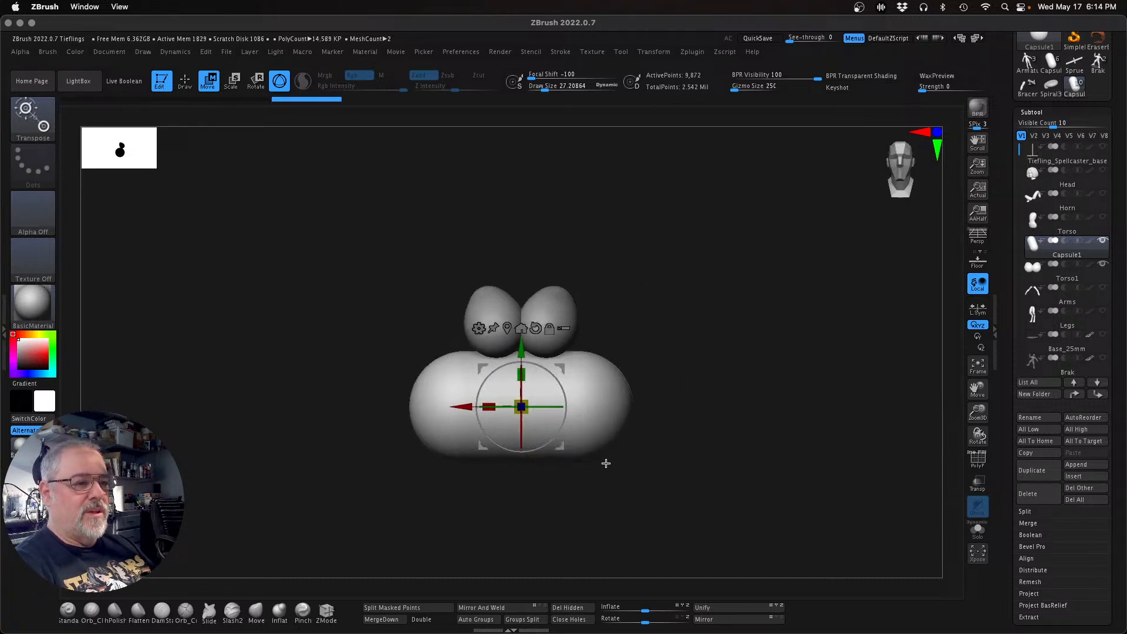
Step: Raise the capsule to breast height and shift it in depth in side view so it overlaps the breast shapes
{"action": "left_click_drag", "start_coordinate": [521, 407], "coordinate": [523, 271]}
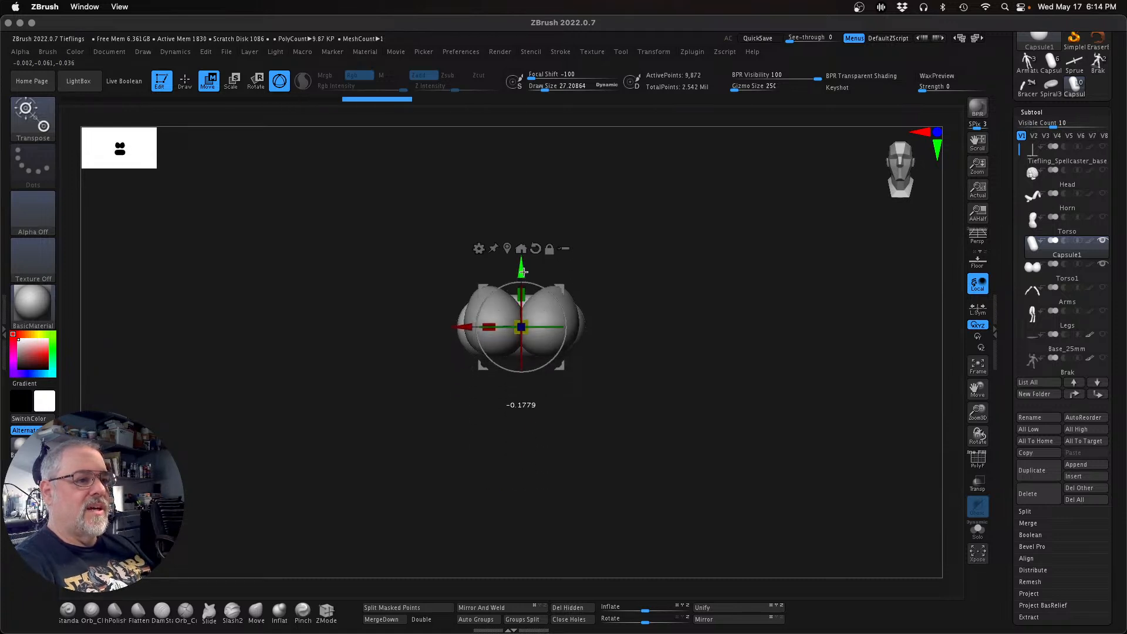
{"action": "left_click_drag", "start_coordinate": [657, 399], "coordinate": [763, 413], "text": "shift"}
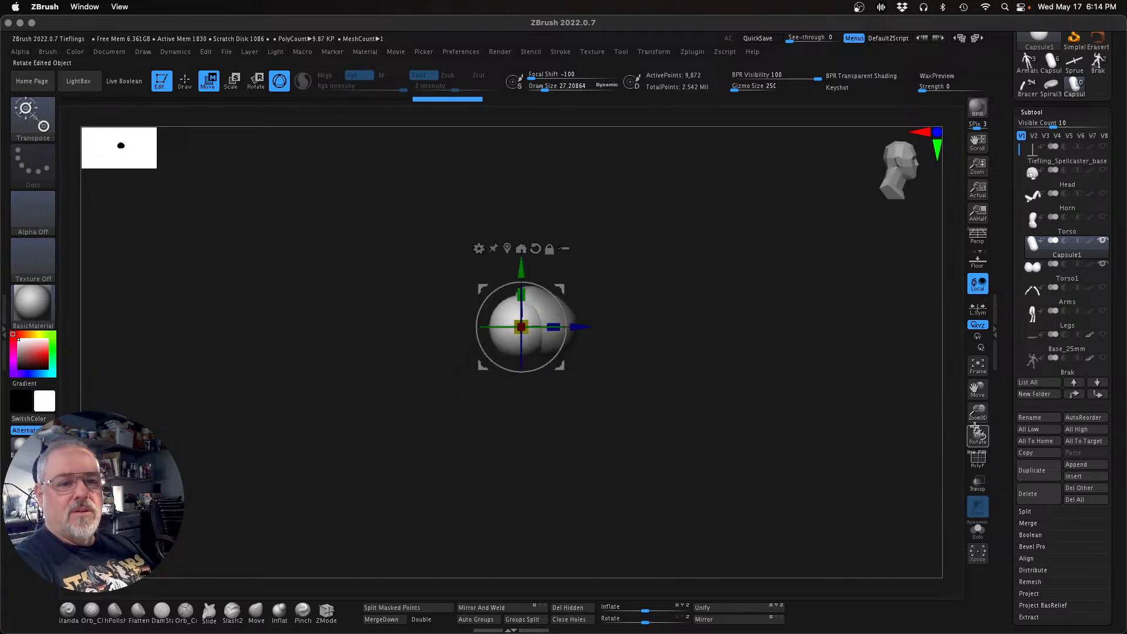
{"action": "left_click_drag", "start_coordinate": [979, 413], "coordinate": [987, 442]}
{"action": "left_click_drag", "start_coordinate": [586, 327], "coordinate": [643, 331], "text": "ctrl"}
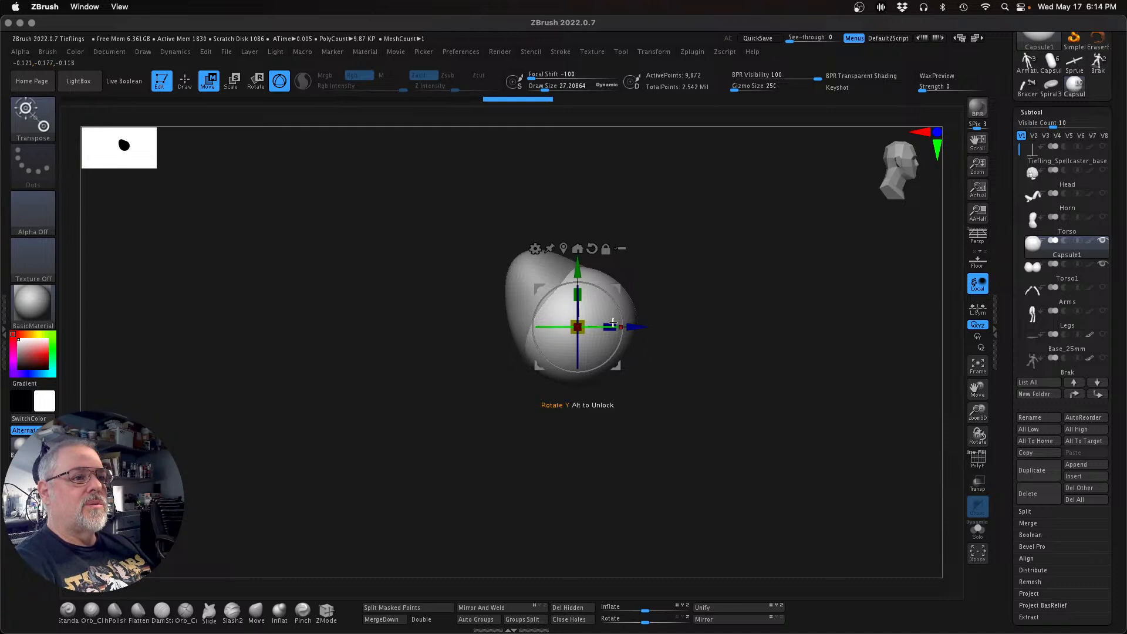
Step: Tilt the capsule in side view to follow the slope of the breasts, and fine-tune its position over them
{"action": "left_click_drag", "start_coordinate": [571, 290], "coordinate": [592, 296]}
{"action": "mouse_move", "coordinate": [622, 368]}
{"action": "left_mouse_down"}
{"action": "mouse_move", "coordinate": [585, 366]}
{"action": "mouse_move", "coordinate": [606, 362]}
{"action": "left_mouse_up"}
{"action": "left_click_drag", "start_coordinate": [693, 455], "coordinate": [651, 433]}
{"action": "left_click_drag", "start_coordinate": [532, 319], "coordinate": [567, 321]}
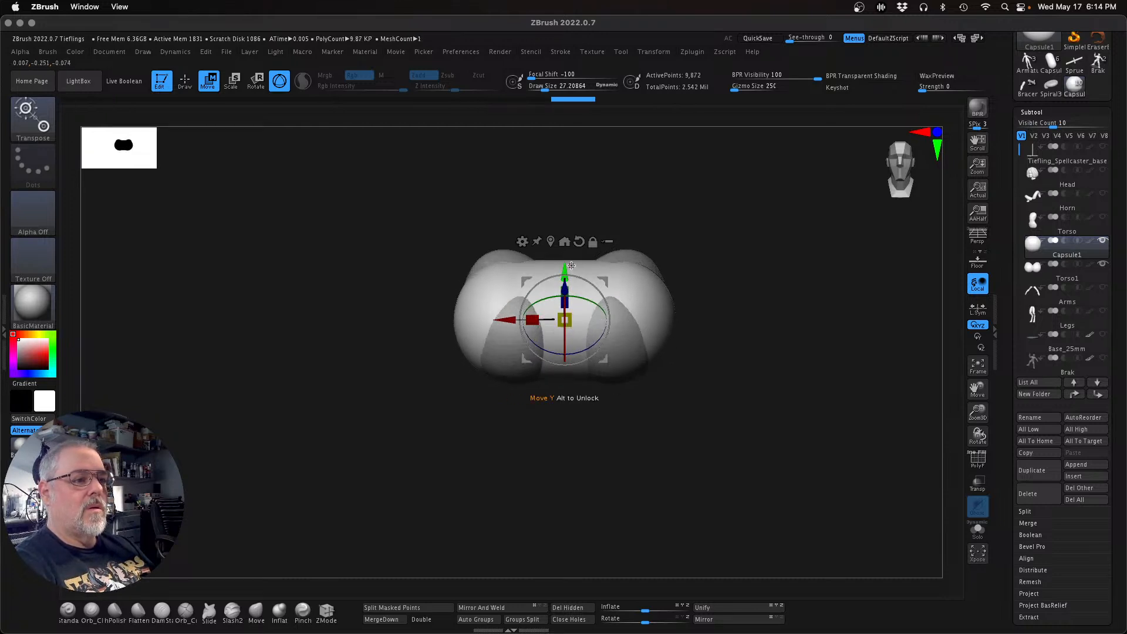
{"action": "left_click_drag", "start_coordinate": [568, 266], "coordinate": [566, 272]}
{"action": "left_click_drag", "start_coordinate": [689, 467], "coordinate": [751, 476]}
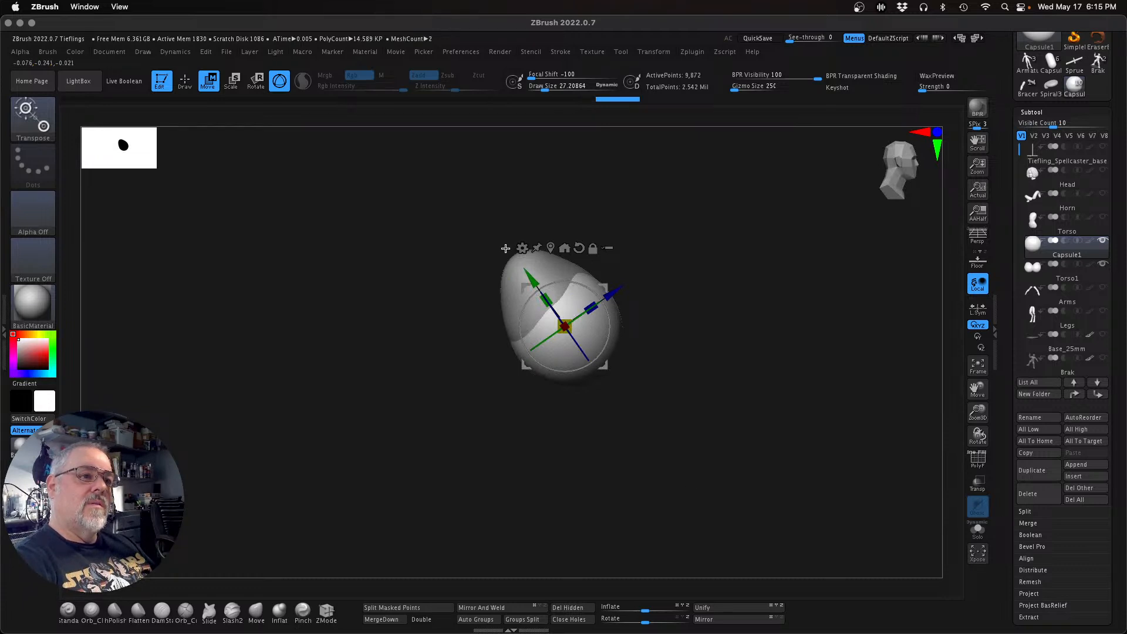
Step: Hide Torso1, narrow the capsule's upper side with a gizmo deformer to give it a teardrop profile, and accept the deformation
{"action": "left_click", "coordinate": [1102, 265]}
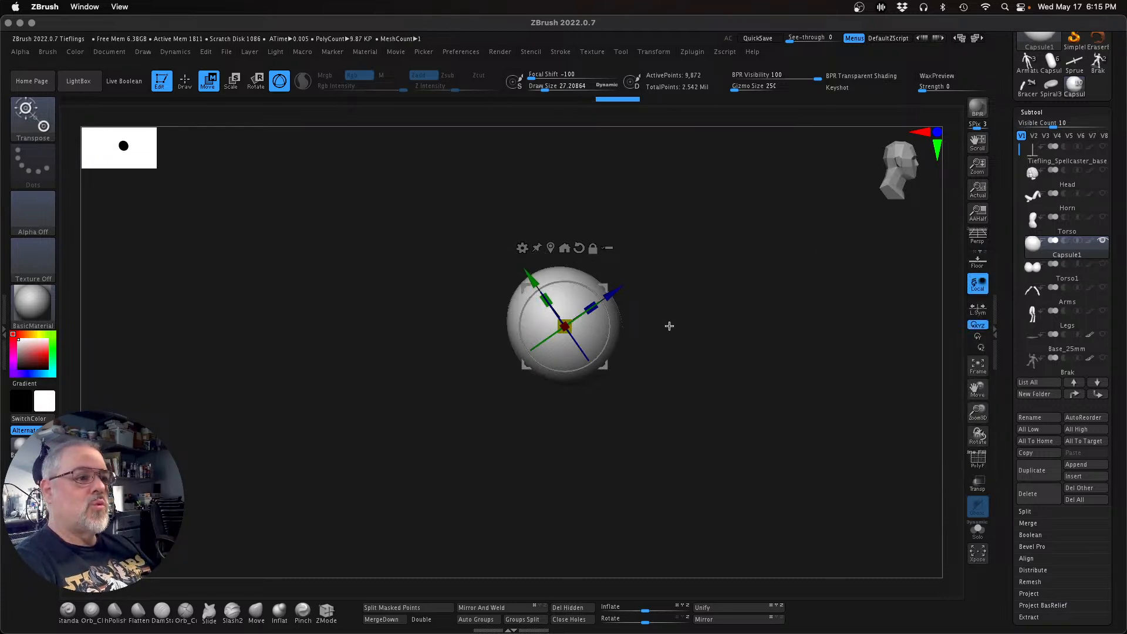
{"action": "left_click", "coordinate": [522, 248]}
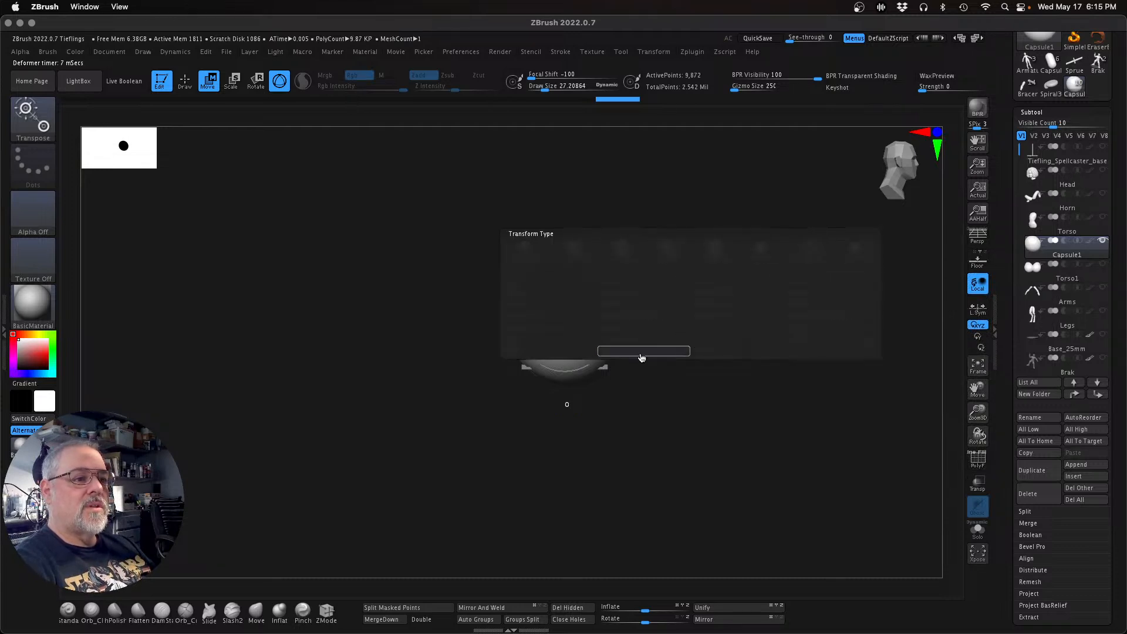
{"action": "left_click_drag", "start_coordinate": [827, 338], "coordinate": [779, 359], "text": "shift"}
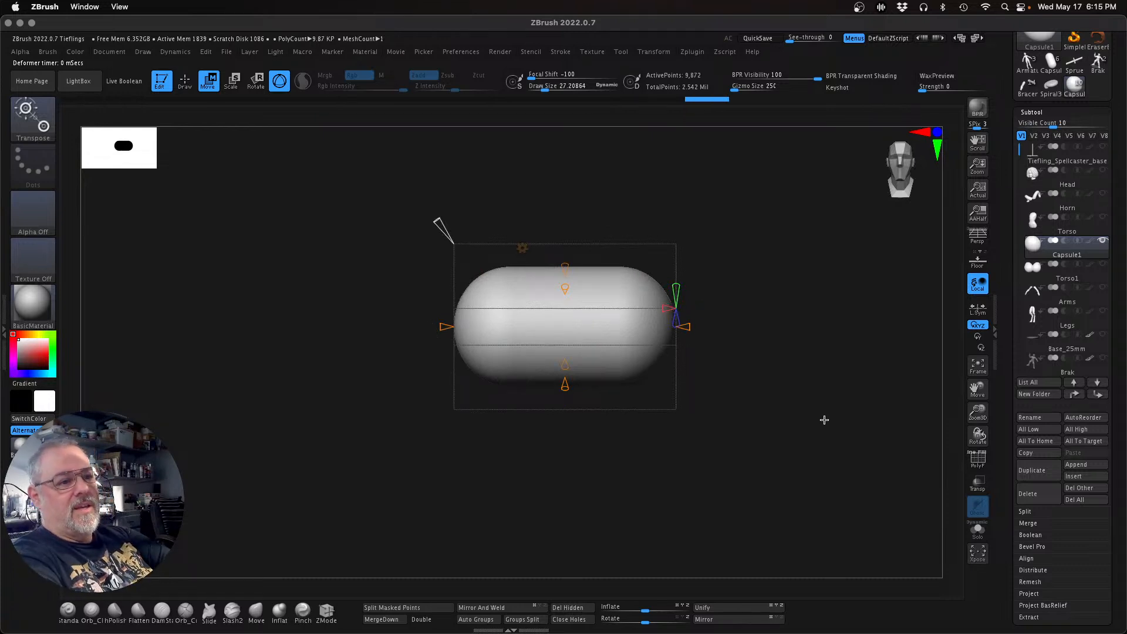
{"action": "left_click_drag", "start_coordinate": [824, 420], "coordinate": [639, 265]}
{"action": "left_click_drag", "start_coordinate": [522, 270], "coordinate": [540, 308]}
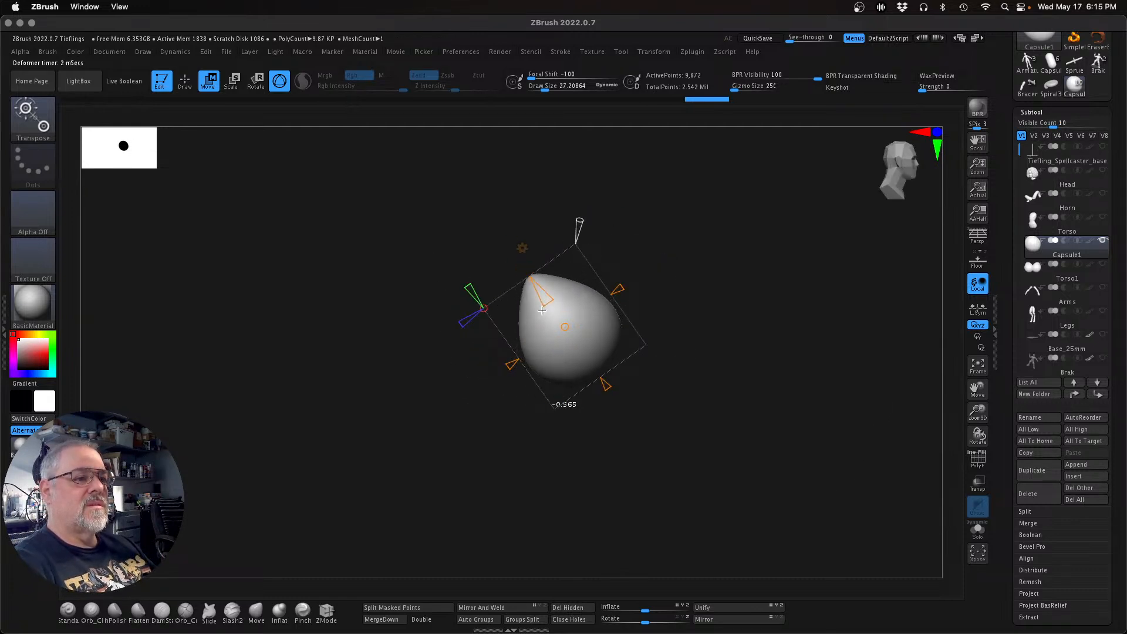
{"action": "left_click_drag", "start_coordinate": [705, 411], "coordinate": [801, 393]}
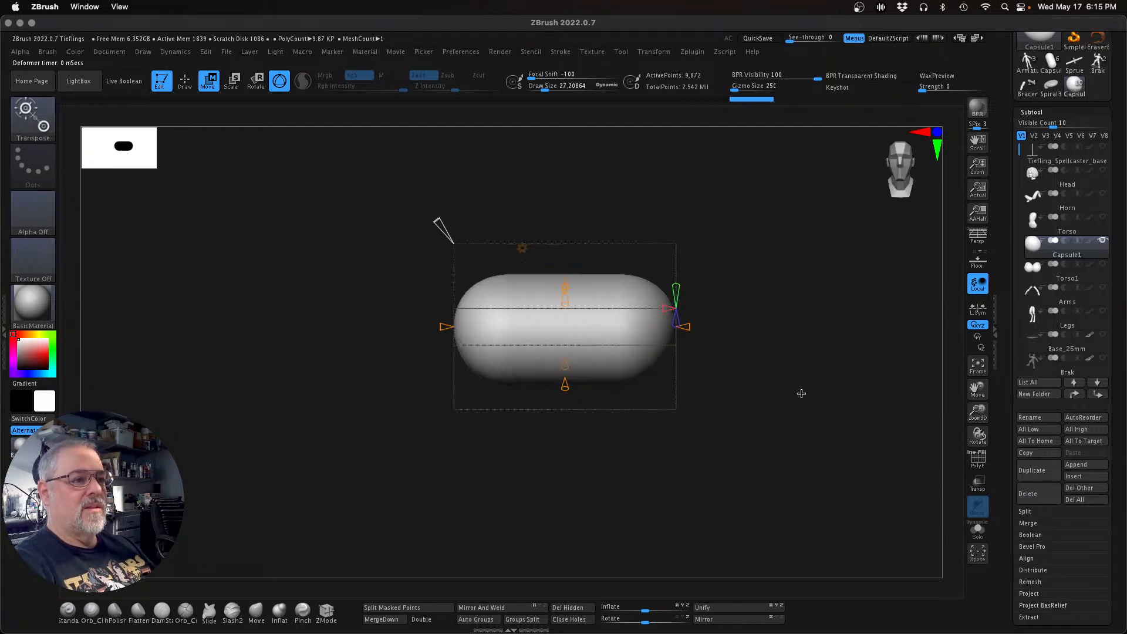
{"action": "left_click", "coordinate": [524, 249]}
{"action": "left_click", "coordinate": [694, 251]}
Step: Show Torso1 again, slide the tapered capsule up along its tilted axis, and stretch it slightly in depth to match the breasts
{"action": "left_click_drag", "start_coordinate": [830, 440], "coordinate": [790, 442]}
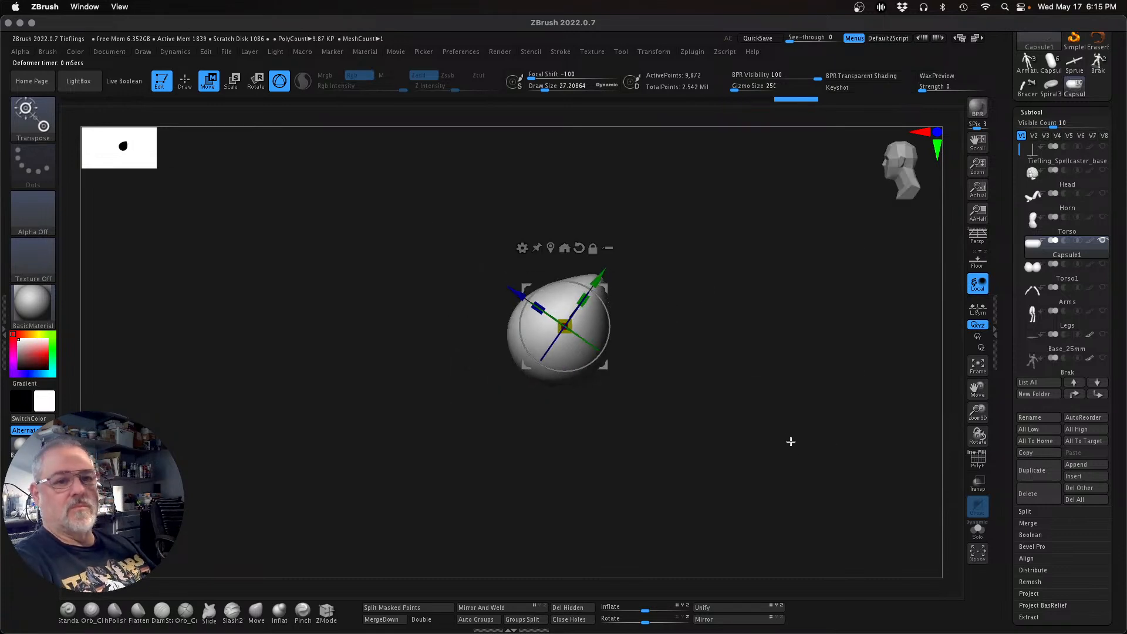
{"action": "left_click", "coordinate": [1104, 266]}
{"action": "left_click_drag", "start_coordinate": [584, 301], "coordinate": [609, 267]}
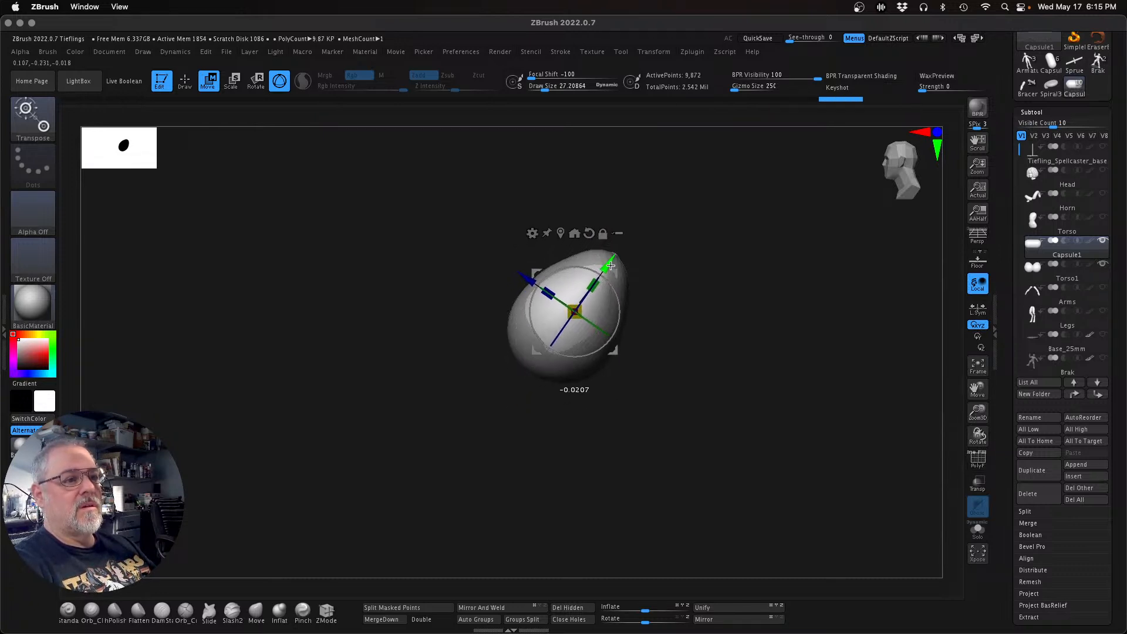
{"action": "left_click_drag", "start_coordinate": [724, 445], "coordinate": [769, 437], "text": "shift"}
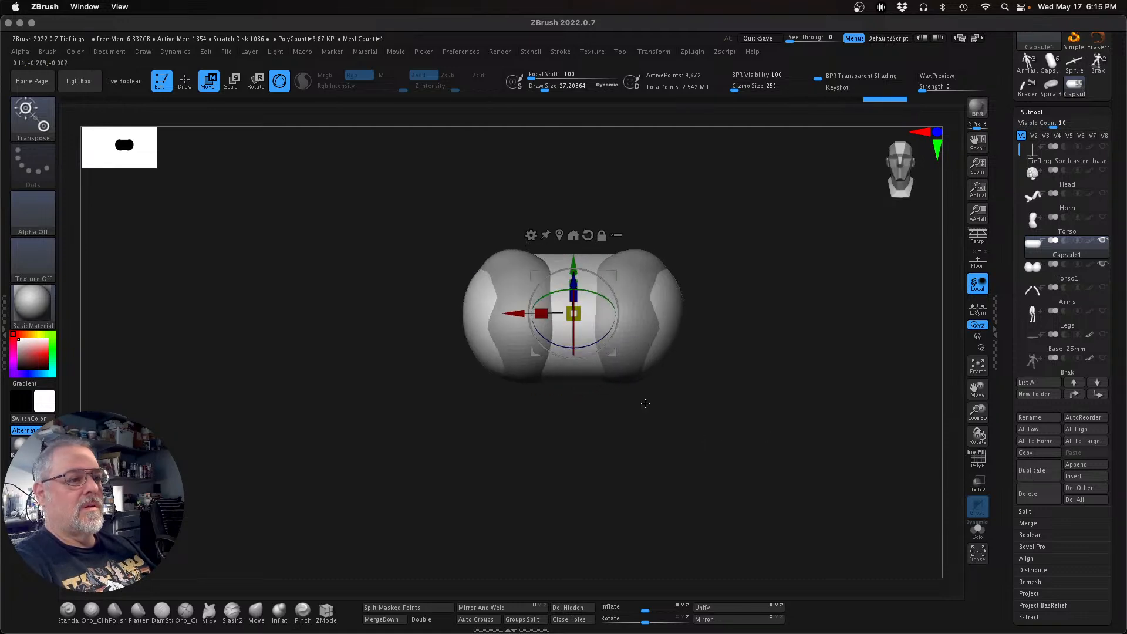
{"action": "left_click_drag", "start_coordinate": [690, 424], "coordinate": [712, 384]}
{"action": "left_click_drag", "start_coordinate": [600, 298], "coordinate": [606, 296]}
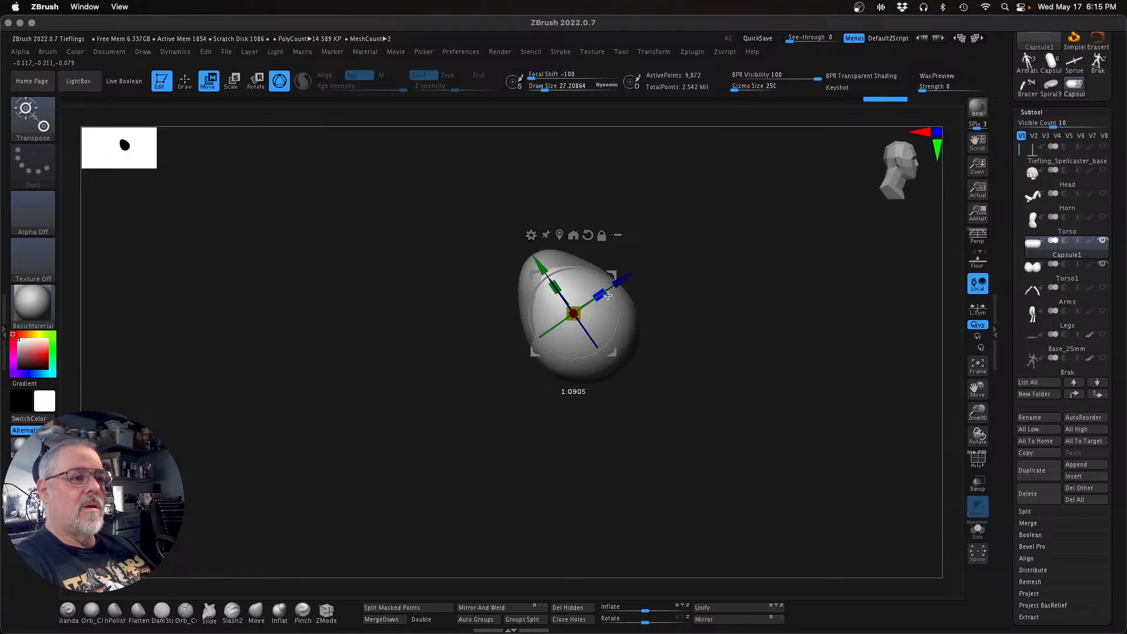
{"action": "left_click_drag", "start_coordinate": [814, 485], "coordinate": [841, 505]}
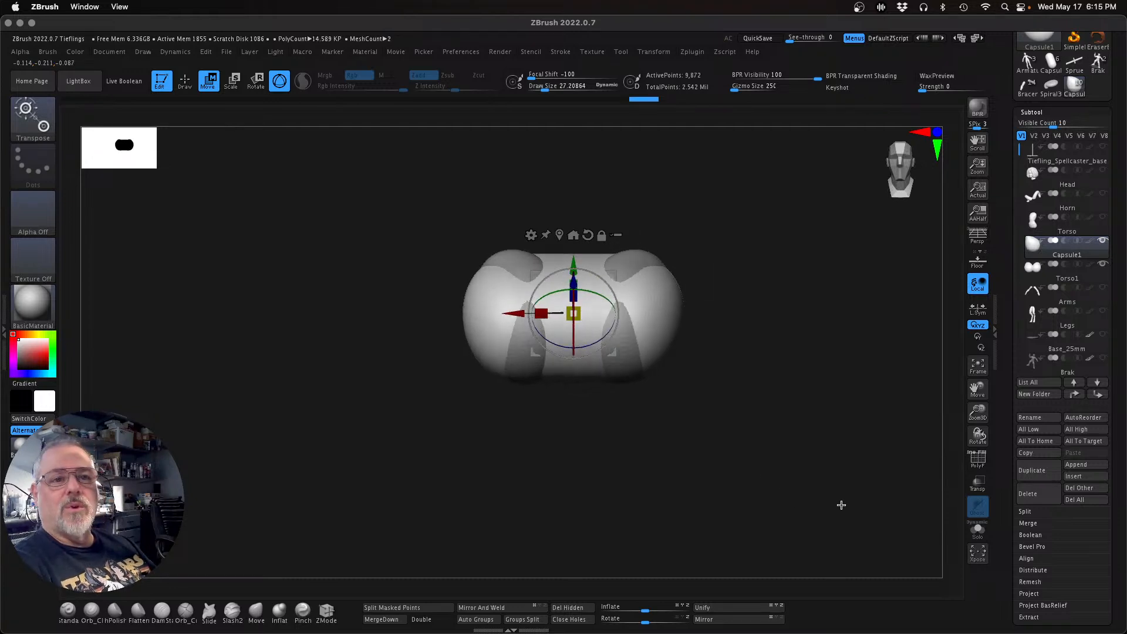
Step: Show Torso without Torso1, and move and rotate the capsule in side view so it sits against the chest
{"action": "left_click", "coordinate": [1102, 216]}
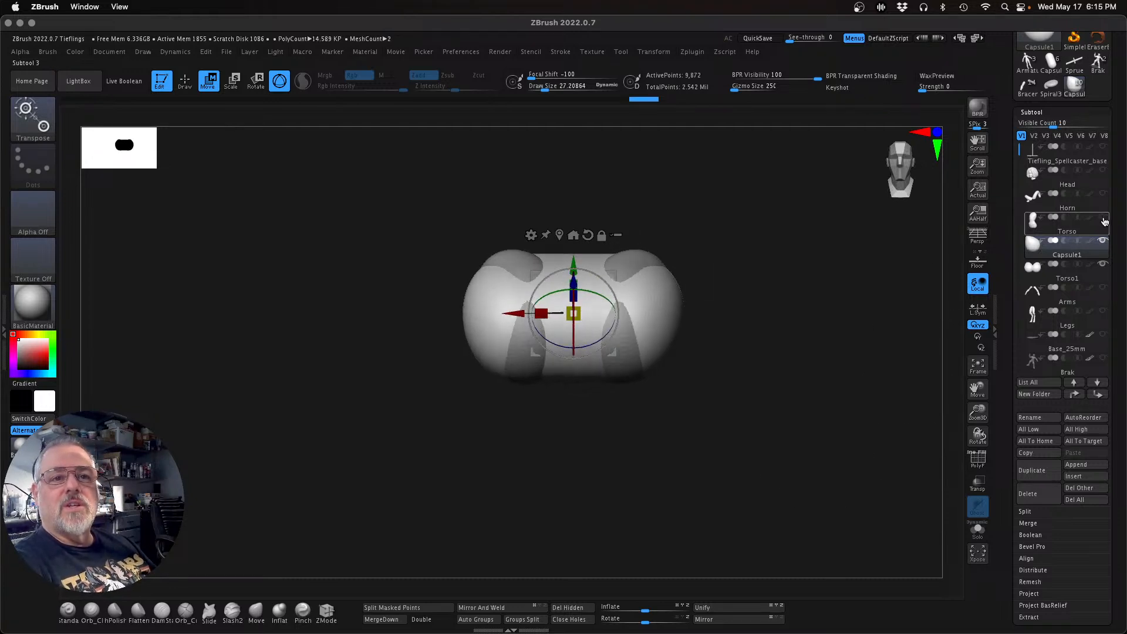
{"action": "mouse_move", "coordinate": [822, 444]}
{"action": "left_mouse_down"}
{"action": "mouse_move", "coordinate": [782, 445]}
{"action": "mouse_move", "coordinate": [815, 452]}
{"action": "left_mouse_up"}
{"action": "left_click_drag", "start_coordinate": [977, 412], "coordinate": [945, 413]}
{"action": "left_click_drag", "start_coordinate": [757, 424], "coordinate": [787, 416]}
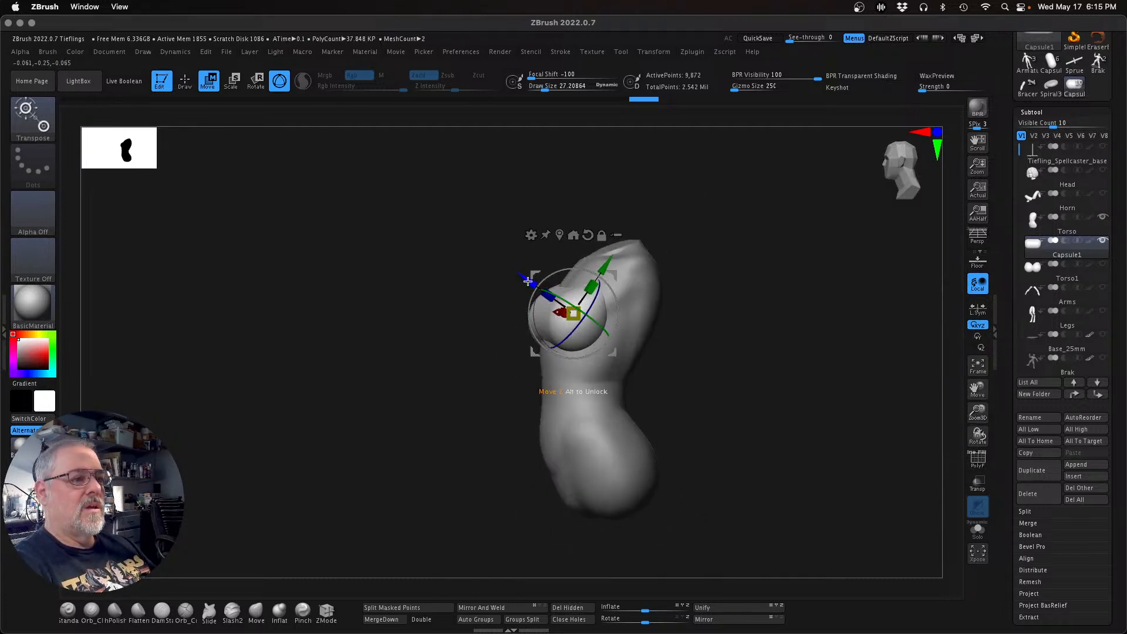
{"action": "left_click_drag", "start_coordinate": [526, 281], "coordinate": [519, 277]}
{"action": "left_click_drag", "start_coordinate": [607, 255], "coordinate": [609, 251]}
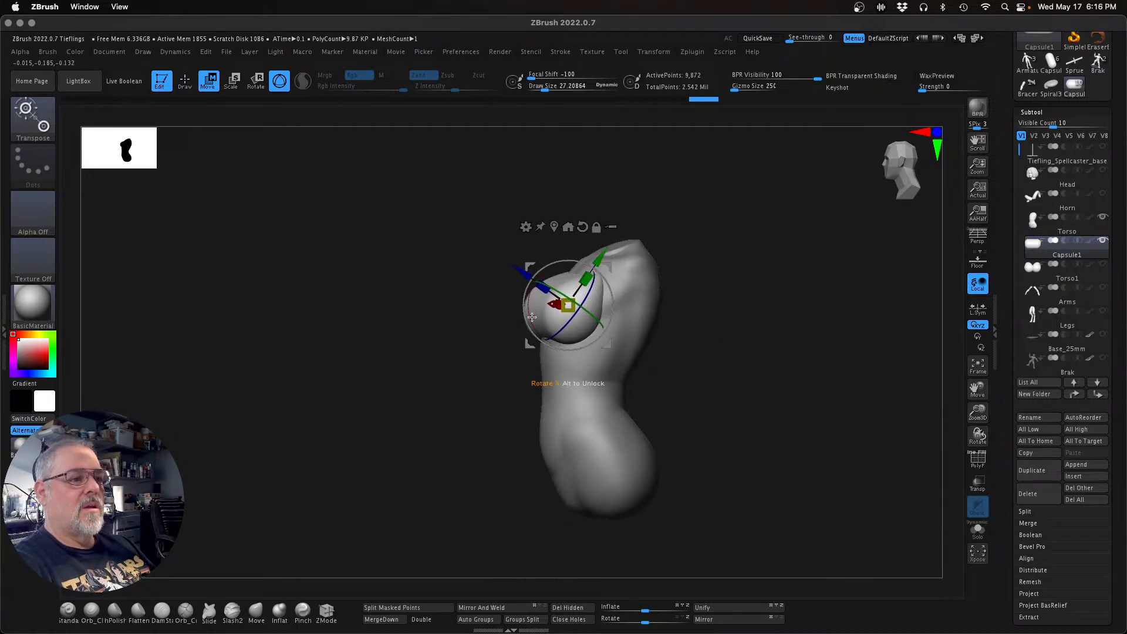
{"action": "left_click_drag", "start_coordinate": [531, 318], "coordinate": [525, 288]}
{"action": "left_click_drag", "start_coordinate": [599, 253], "coordinate": [597, 255]}
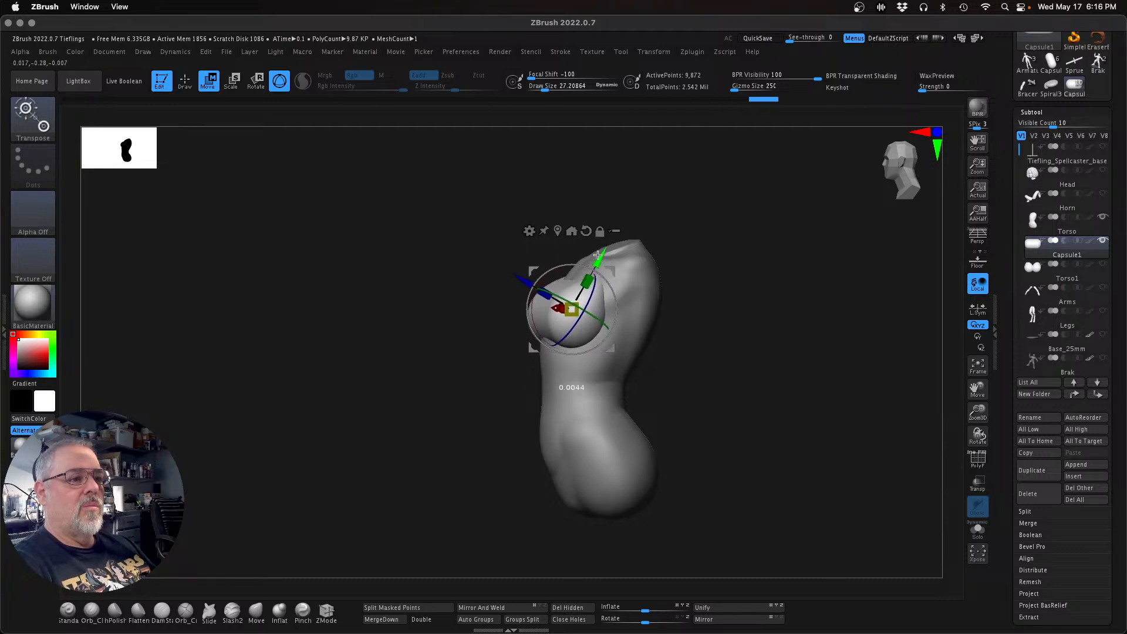
Step: Nudge the capsule's position against the chest from a low angle and check its placement from the front
{"action": "left_click_drag", "start_coordinate": [757, 423], "coordinate": [790, 331], "text": "shift"}
{"action": "left_click_drag", "start_coordinate": [636, 282], "coordinate": [682, 312]}
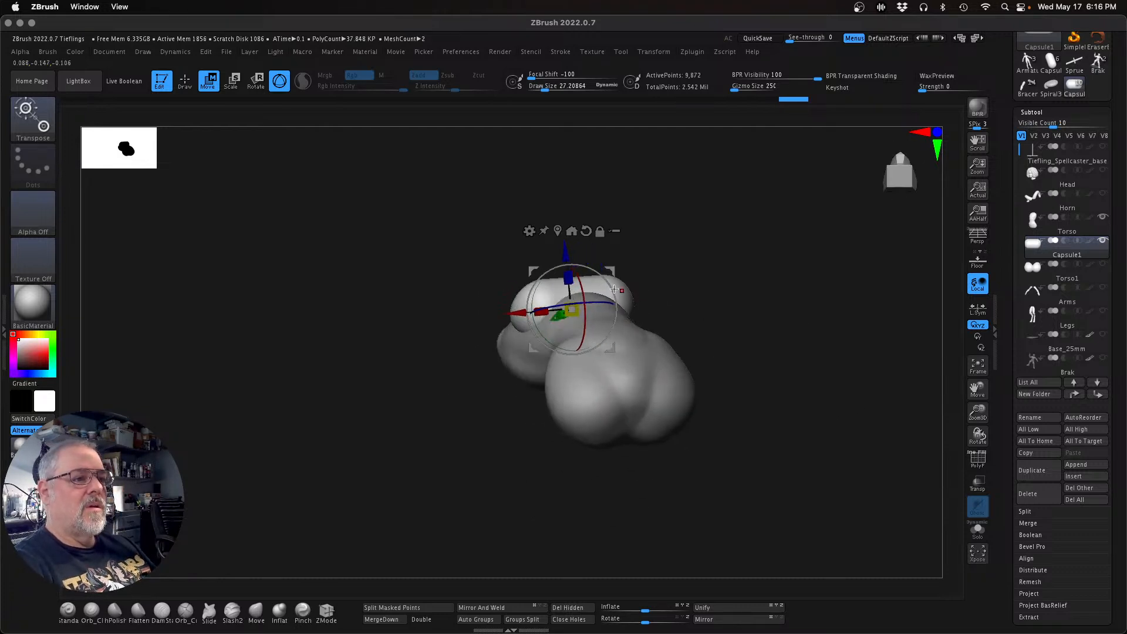
{"action": "left_click_drag", "start_coordinate": [568, 258], "coordinate": [567, 253]}
{"action": "left_click_drag", "start_coordinate": [713, 358], "coordinate": [757, 463]}
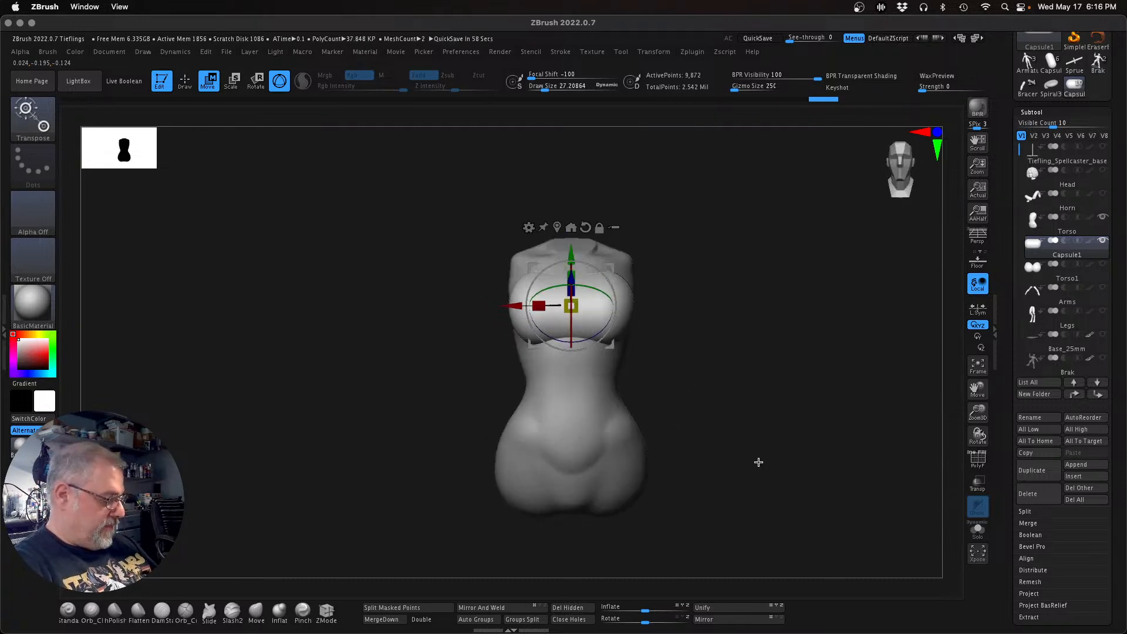
Step: Push the middle of the capsule's underside upward using the Move brush at a draw size of about 65
{"action": "key", "text": "q"}
{"action": "mouse_move", "coordinate": [787, 452]}
{"action": "left_mouse_down"}
{"action": "mouse_move", "coordinate": [747, 466]}
{"action": "mouse_move", "coordinate": [897, 440]}
{"action": "mouse_move", "coordinate": [822, 455]}
{"action": "mouse_move", "coordinate": [751, 451]}
{"action": "mouse_move", "coordinate": [772, 450]}
{"action": "mouse_move", "coordinate": [780, 462]}
{"action": "mouse_move", "coordinate": [766, 463]}
{"action": "mouse_move", "coordinate": [731, 442]}
{"action": "mouse_move", "coordinate": [765, 416]}
{"action": "left_mouse_up"}
{"action": "key", "text": "s"}
{"action": "left_click", "coordinate": [780, 466]}
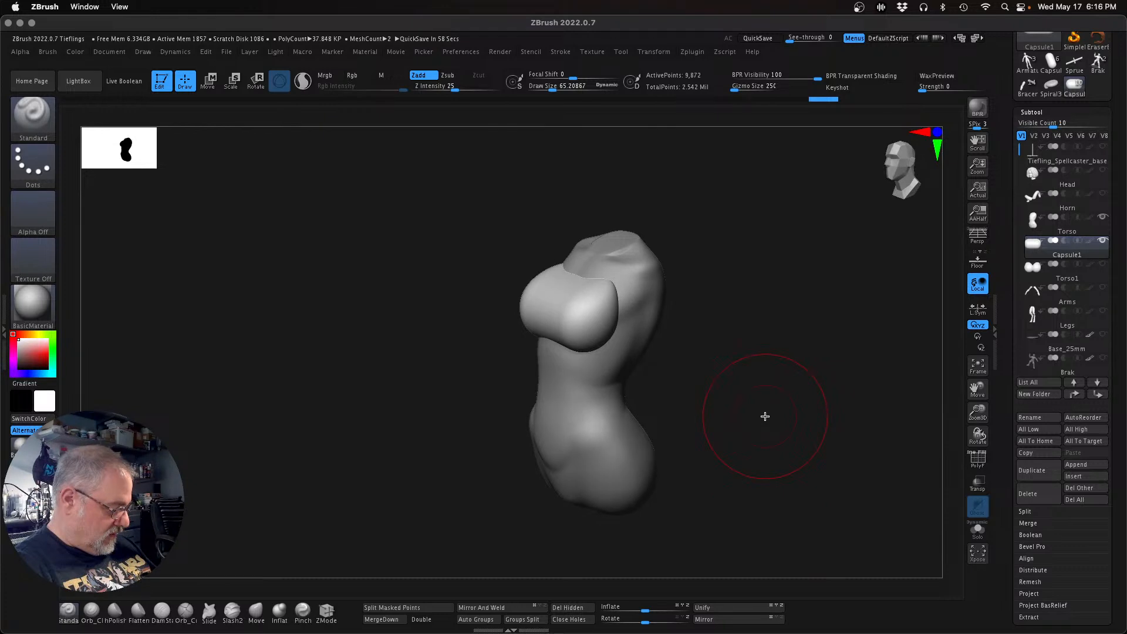
{"action": "left_click_drag", "start_coordinate": [733, 371], "coordinate": [798, 333]}
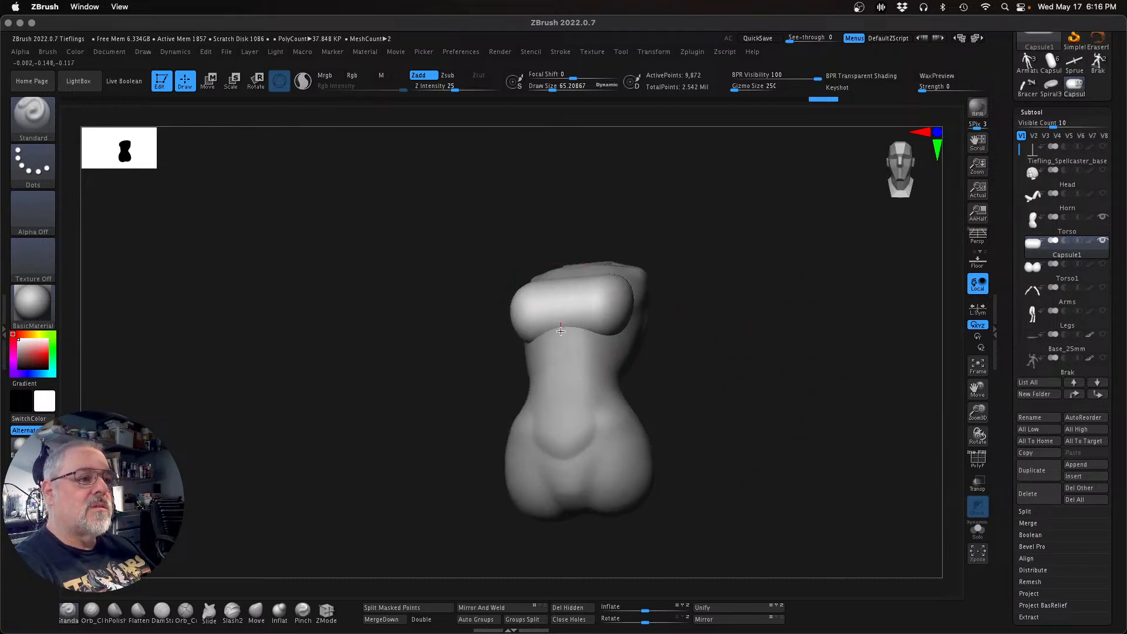
{"action": "left_click", "coordinate": [256, 611]}
{"action": "left_click_drag", "start_coordinate": [757, 352], "coordinate": [747, 334]}
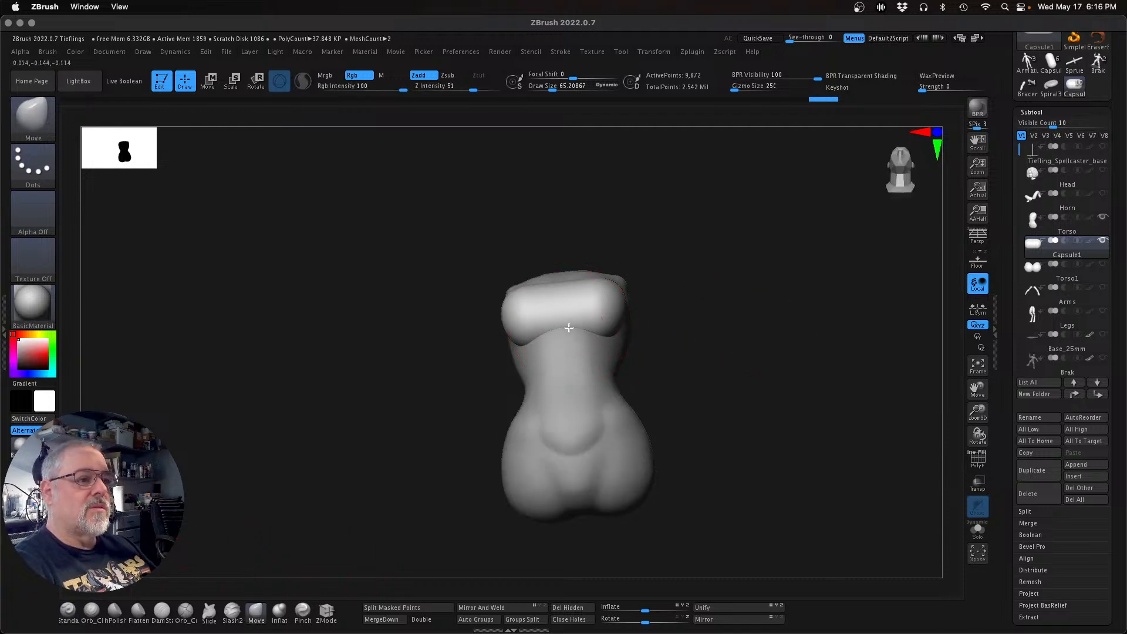
{"action": "left_click_drag", "start_coordinate": [569, 333], "coordinate": [571, 327]}
{"action": "mouse_move", "coordinate": [681, 361]}
{"action": "left_mouse_down"}
{"action": "mouse_move", "coordinate": [726, 402]}
{"action": "mouse_move", "coordinate": [712, 398]}
{"action": "left_mouse_up"}
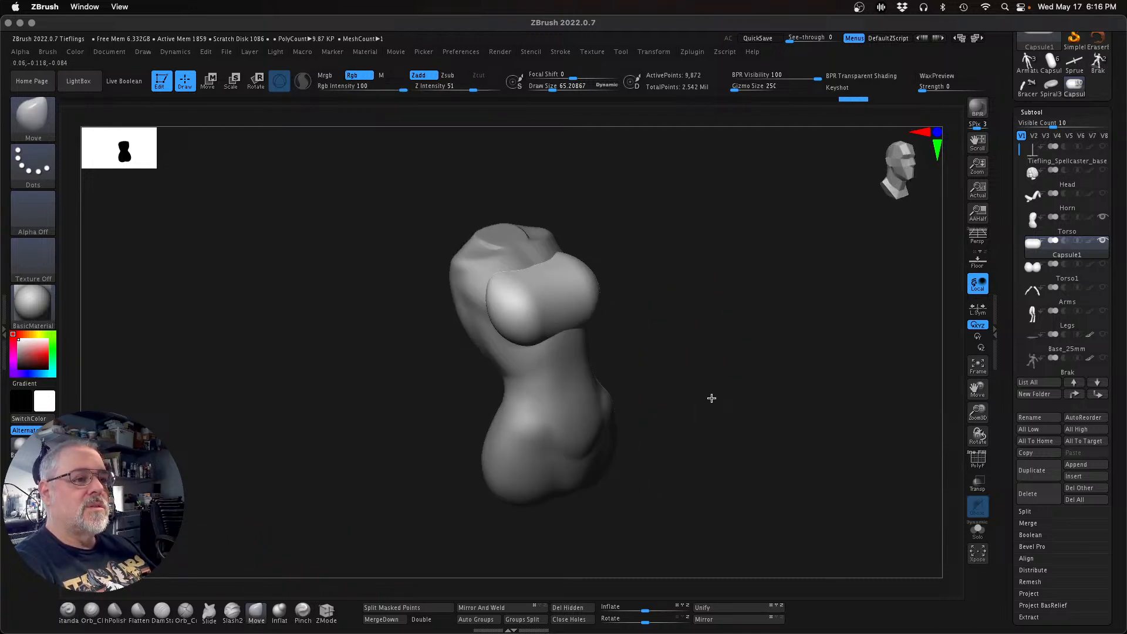
{"action": "left_click_drag", "start_coordinate": [573, 321], "coordinate": [564, 311]}
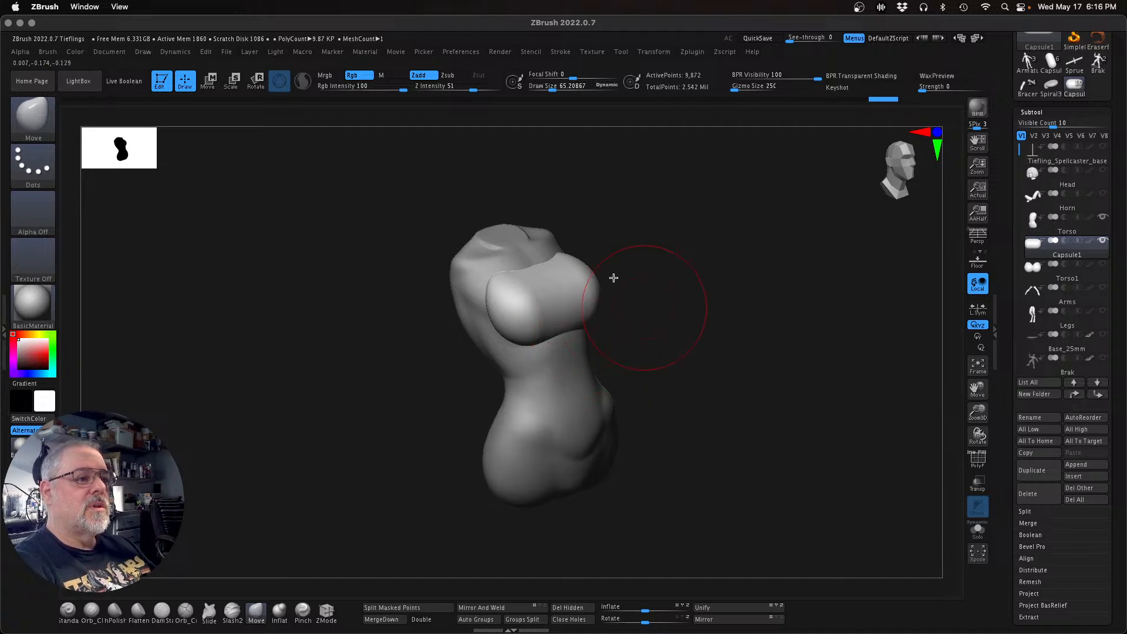
Step: Reshape the capsule's front and upper edge with the Move brush so it starts to form breasts blending into the chest
{"action": "left_click_drag", "start_coordinate": [646, 292], "coordinate": [589, 264]}
{"action": "left_click_drag", "start_coordinate": [691, 355], "coordinate": [679, 470]}
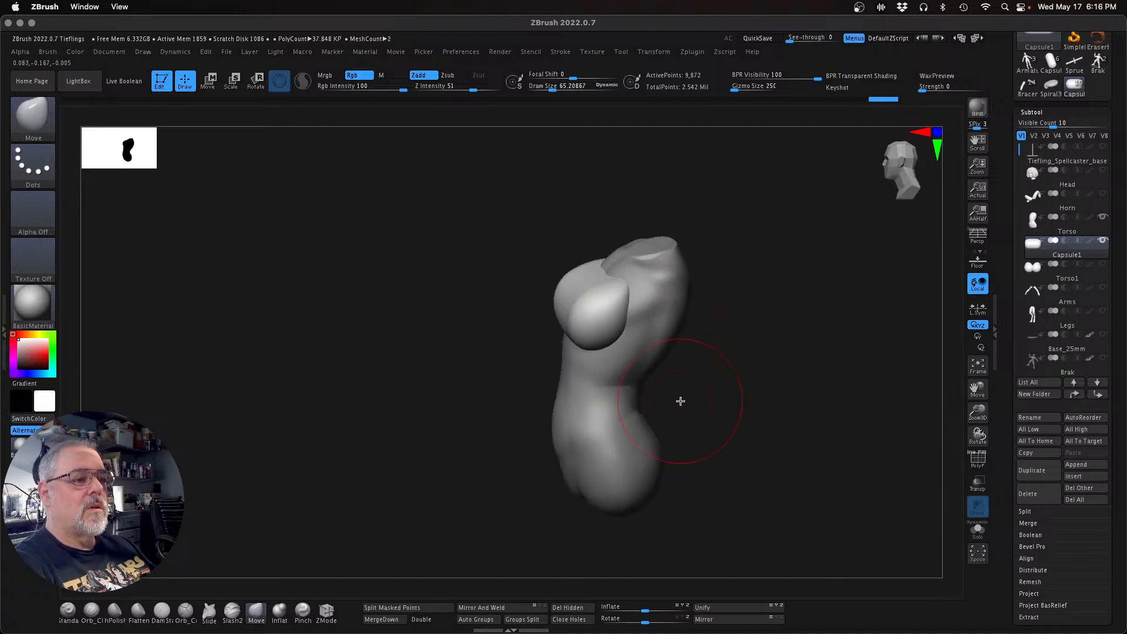
{"action": "left_click_drag", "start_coordinate": [573, 321], "coordinate": [570, 321]}
{"action": "left_click_drag", "start_coordinate": [593, 251], "coordinate": [597, 254]}
{"action": "left_click_drag", "start_coordinate": [717, 234], "coordinate": [714, 249]}
{"action": "left_click_drag", "start_coordinate": [585, 235], "coordinate": [587, 241]}
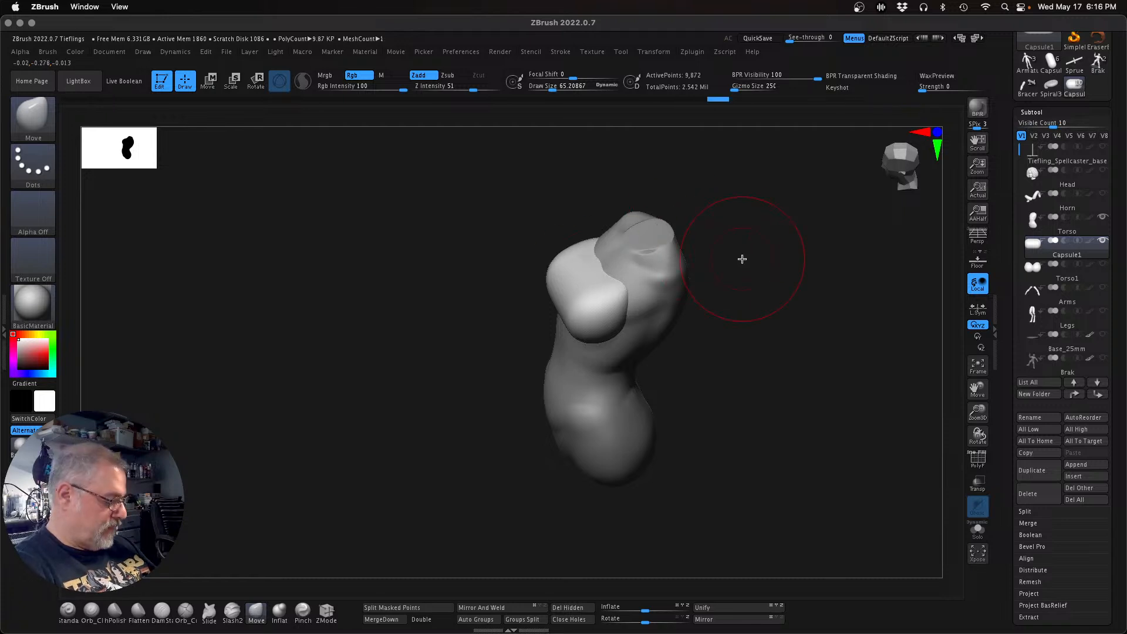
Step: Reduce the Move brush draw size to about 52 and pull the capsule's upper edge and side into the torso near the shoulders
{"action": "key", "text": "s"}
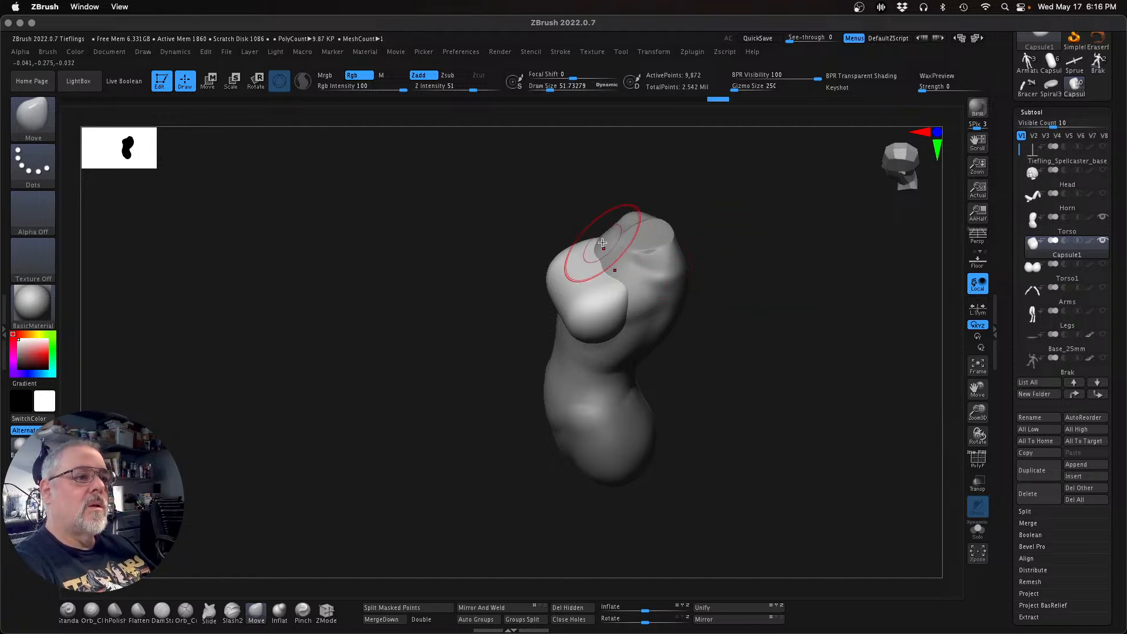
{"action": "mouse_move", "coordinate": [741, 279]}
{"action": "left_mouse_down", "text": "alt"}
{"action": "mouse_move", "coordinate": [651, 330]}
{"action": "mouse_move", "coordinate": [643, 322]}
{"action": "left_mouse_up", "text": "alt"}
{"action": "left_click_drag", "start_coordinate": [507, 276], "coordinate": [506, 274]}
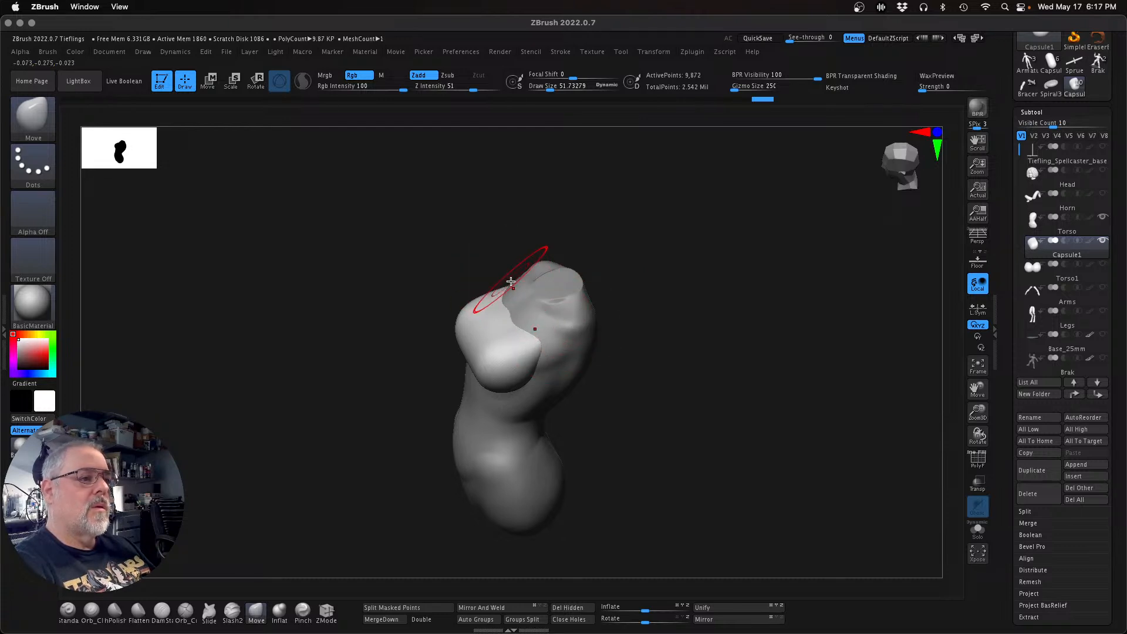
{"action": "left_click_drag", "start_coordinate": [510, 264], "coordinate": [509, 267]}
{"action": "left_click_drag", "start_coordinate": [542, 330], "coordinate": [552, 331]}
{"action": "left_click_drag", "start_coordinate": [740, 347], "coordinate": [654, 322]}
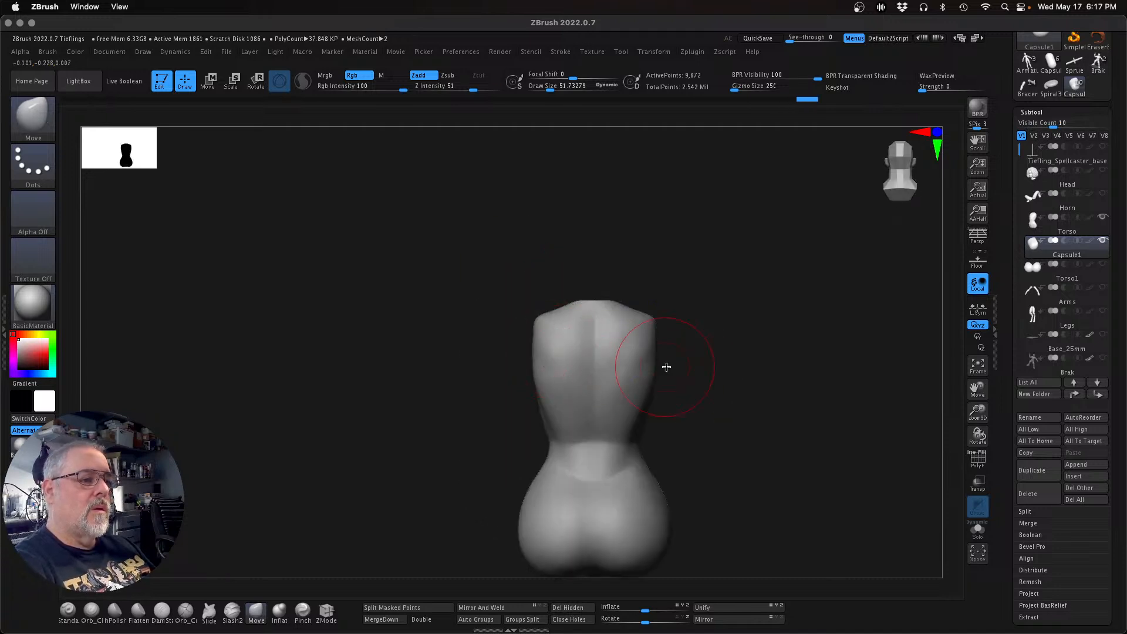
Step: Push the upper slope of the breast form down in side view and check the shape from the front and below
{"action": "left_click_drag", "start_coordinate": [666, 367], "coordinate": [790, 375]}
{"action": "left_click_drag", "start_coordinate": [512, 344], "coordinate": [512, 353]}
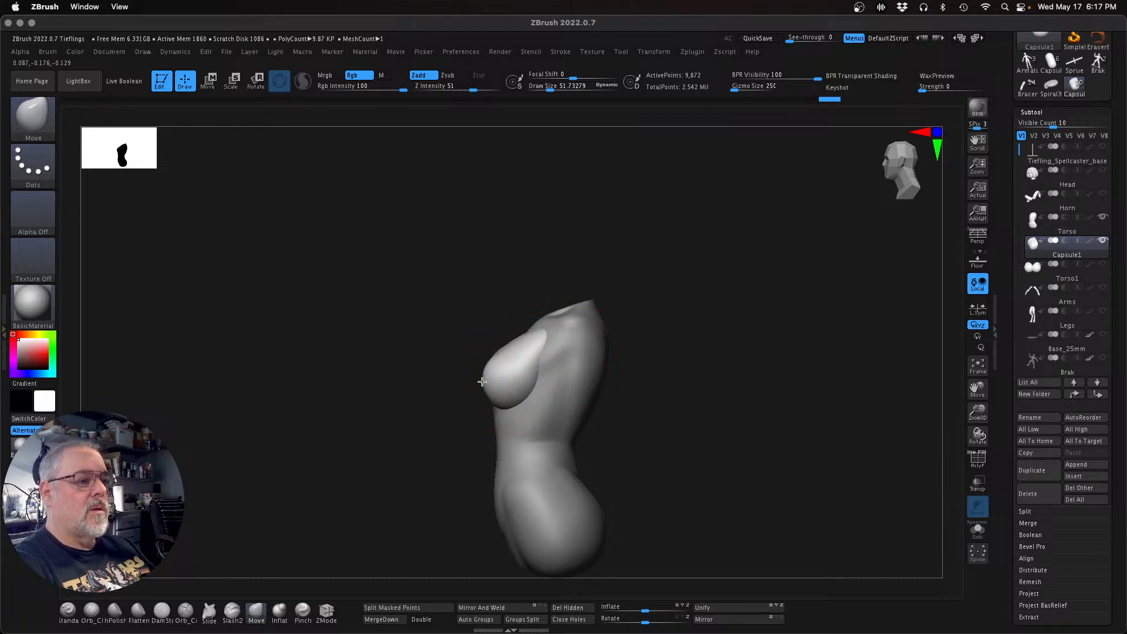
{"action": "left_click_drag", "start_coordinate": [681, 396], "coordinate": [744, 415]}
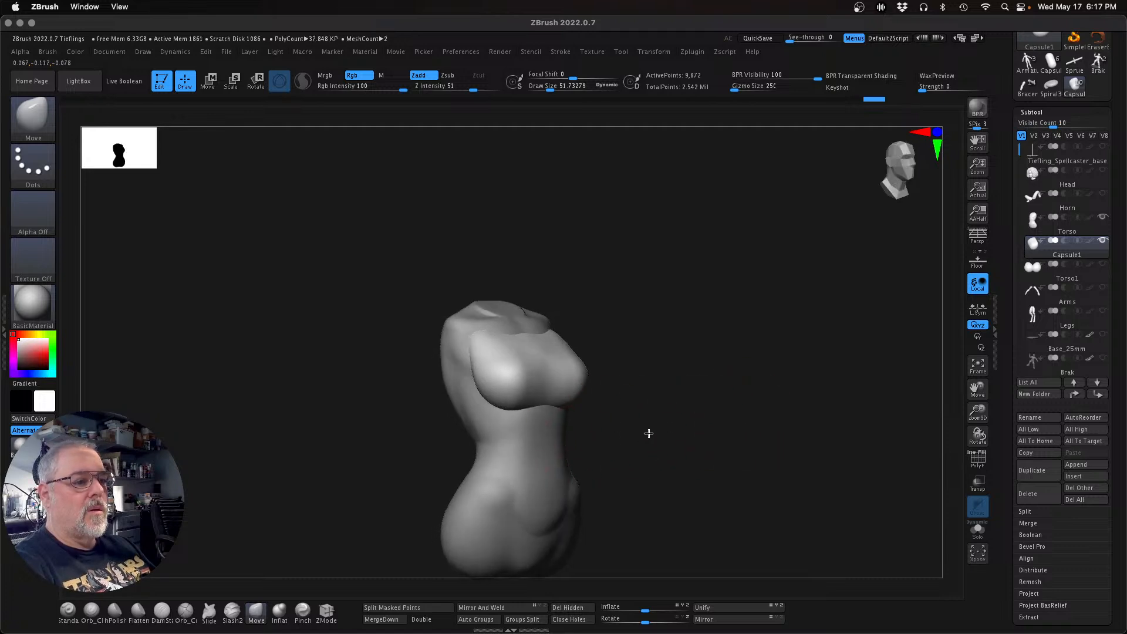
{"action": "left_click_drag", "start_coordinate": [633, 443], "coordinate": [581, 435]}
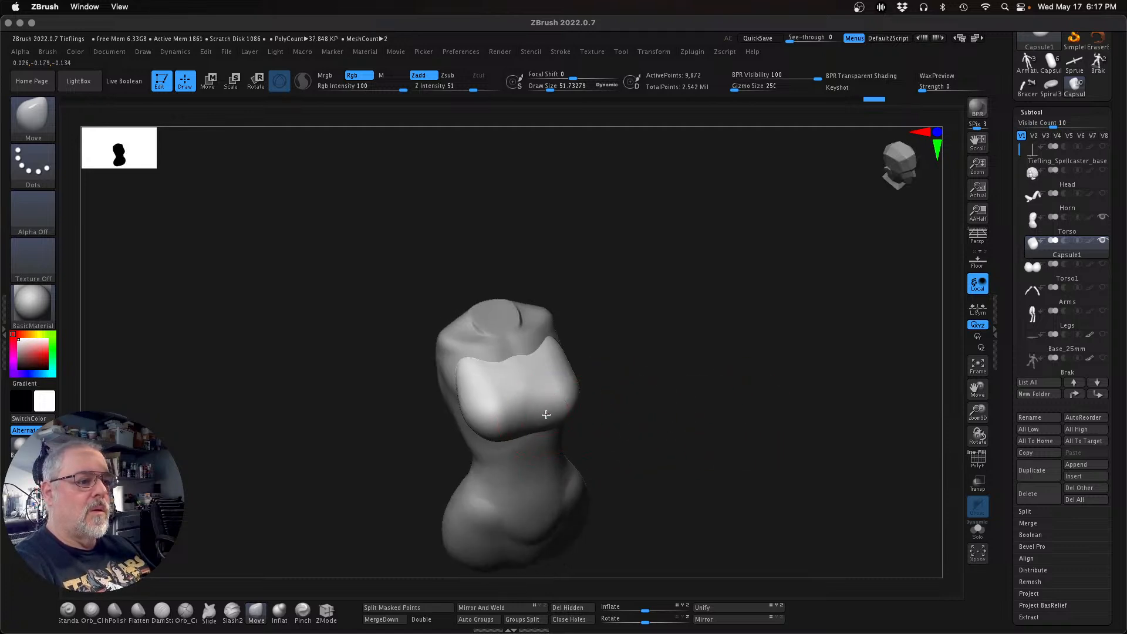
{"action": "left_click_drag", "start_coordinate": [679, 395], "coordinate": [667, 276]}
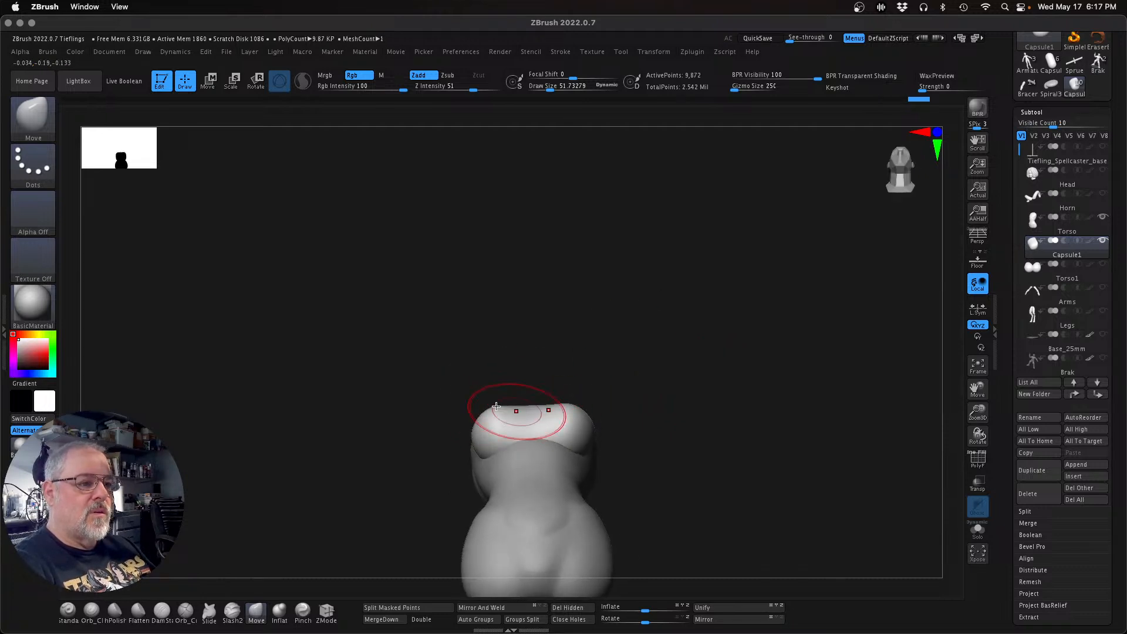
Step: Check the breast form from several angles and merge the capsule subtool with the torso into one mesh
{"action": "left_click_drag", "start_coordinate": [710, 433], "coordinate": [709, 335], "text": "alt"}
{"action": "mouse_move", "coordinate": [633, 296]}
{"action": "left_mouse_down"}
{"action": "mouse_move", "coordinate": [659, 323]}
{"action": "mouse_move", "coordinate": [637, 307]}
{"action": "left_mouse_up"}
{"action": "mouse_move", "coordinate": [663, 352]}
{"action": "left_mouse_down"}
{"action": "mouse_move", "coordinate": [732, 395]}
{"action": "mouse_move", "coordinate": [723, 407]}
{"action": "left_mouse_up"}
{"action": "left_click_drag", "start_coordinate": [750, 506], "coordinate": [710, 494], "text": "shift"}
{"action": "left_click_drag", "start_coordinate": [727, 456], "coordinate": [710, 466]}
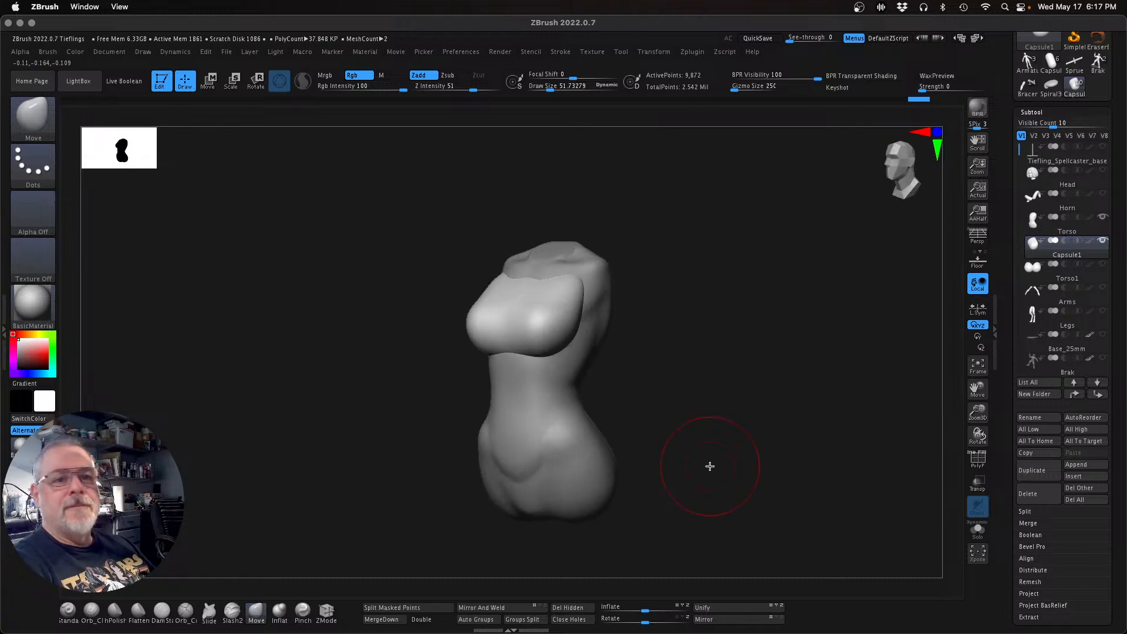
{"action": "key", "text": "alt+Up"}
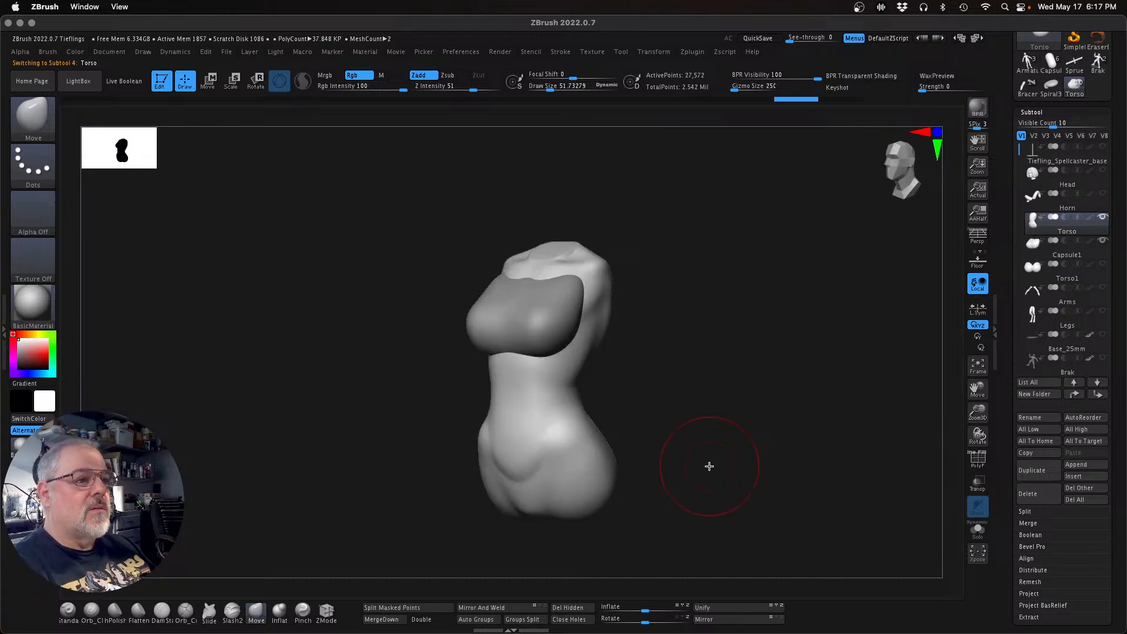
{"action": "key", "text": "alt+Down"}
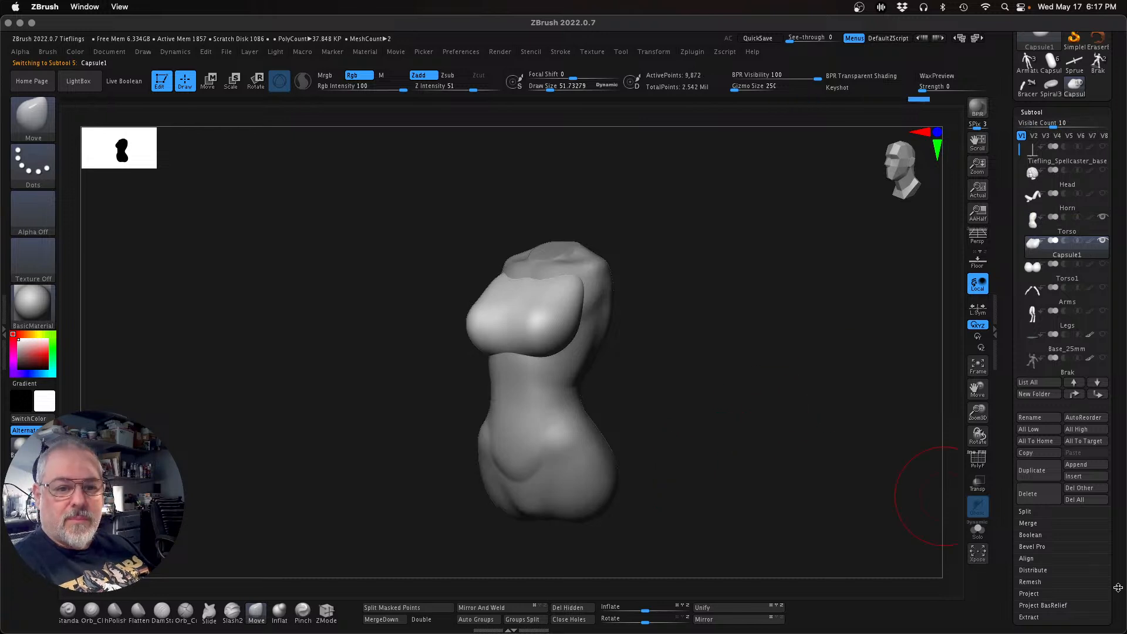
{"action": "left_click_drag", "start_coordinate": [1117, 588], "coordinate": [1107, 533]}
{"action": "left_click", "coordinate": [1040, 496]}
Step: Fuse the merged torso and chest using DynaMesh at resolution 512 with Polish enabled, and switch DynaMesh mode off
{"action": "left_click", "coordinate": [1039, 134]}
{"action": "left_click", "coordinate": [1032, 87]}
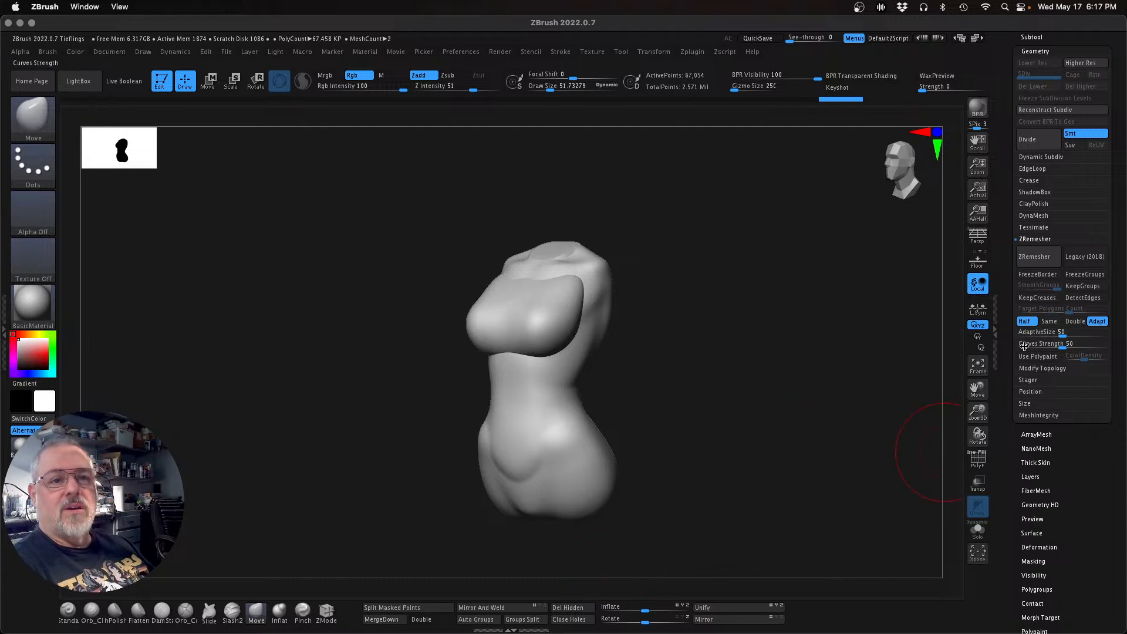
{"action": "left_click", "coordinate": [1034, 216]}
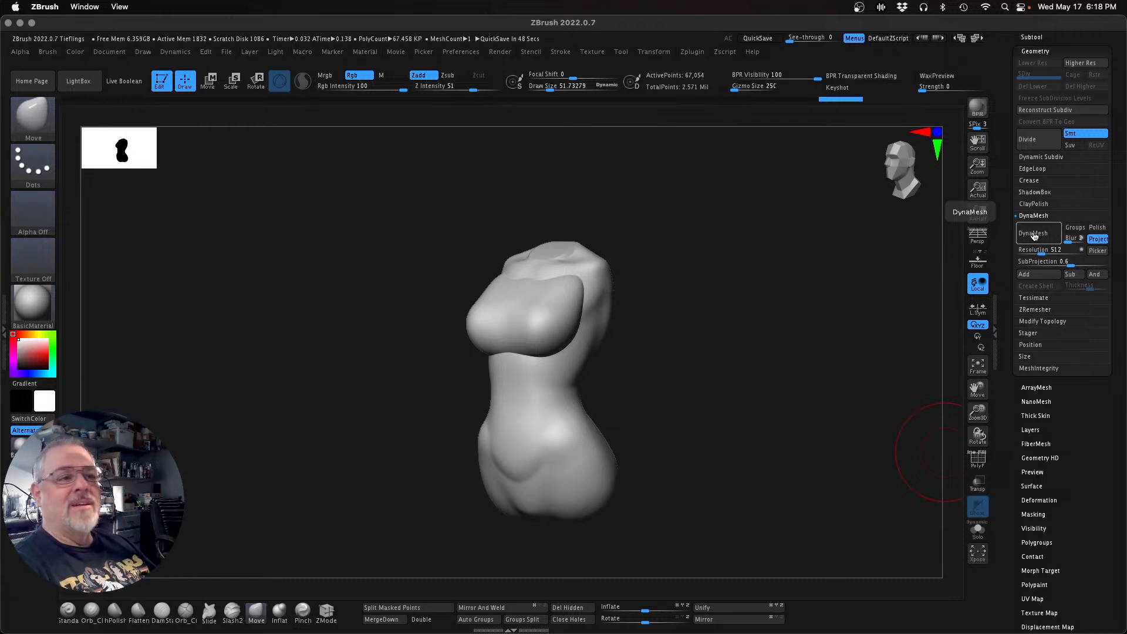
{"action": "mouse_move", "coordinate": [692, 347]}
{"action": "left_mouse_down"}
{"action": "mouse_move", "coordinate": [712, 347]}
{"action": "mouse_move", "coordinate": [691, 355]}
{"action": "mouse_move", "coordinate": [717, 340]}
{"action": "mouse_move", "coordinate": [714, 327]}
{"action": "mouse_move", "coordinate": [699, 345]}
{"action": "mouse_move", "coordinate": [687, 340]}
{"action": "left_mouse_up"}
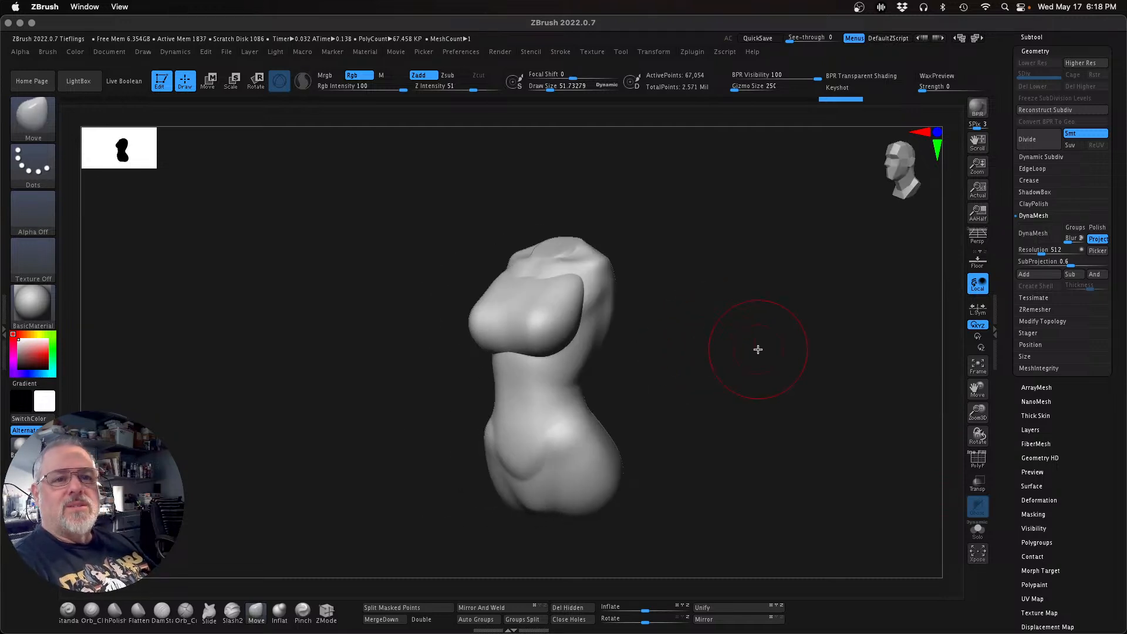
{"action": "key", "text": "s"}
{"action": "left_click_drag", "start_coordinate": [861, 320], "coordinate": [857, 320]}
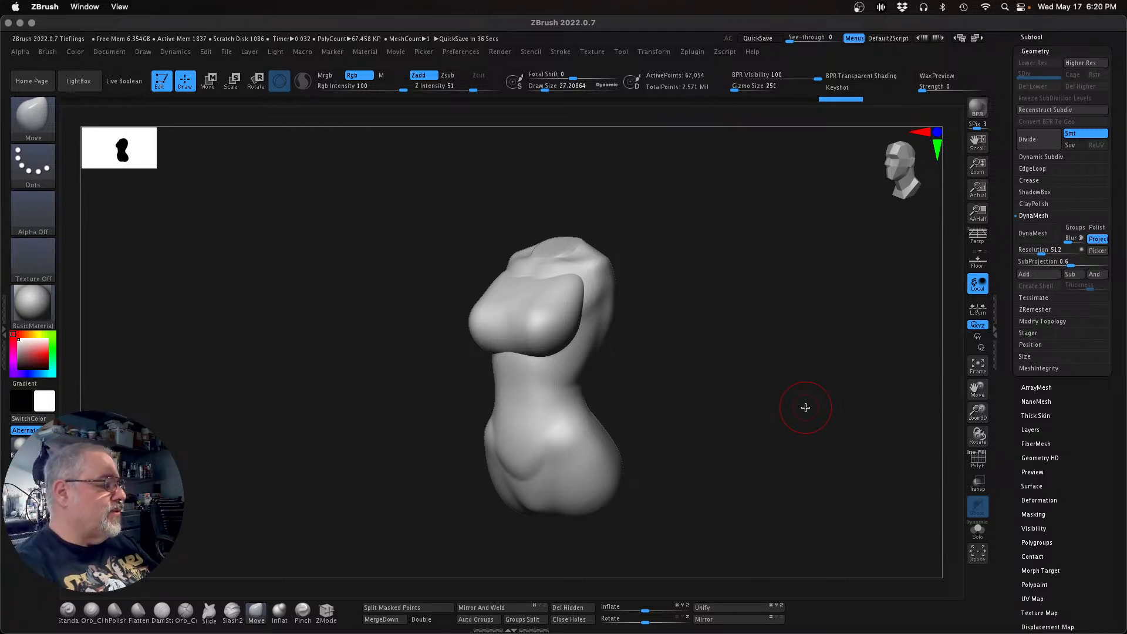
{"action": "mouse_move", "coordinate": [772, 403]}
{"action": "left_mouse_down"}
{"action": "mouse_move", "coordinate": [735, 398]}
{"action": "mouse_move", "coordinate": [795, 403]}
{"action": "left_mouse_up"}
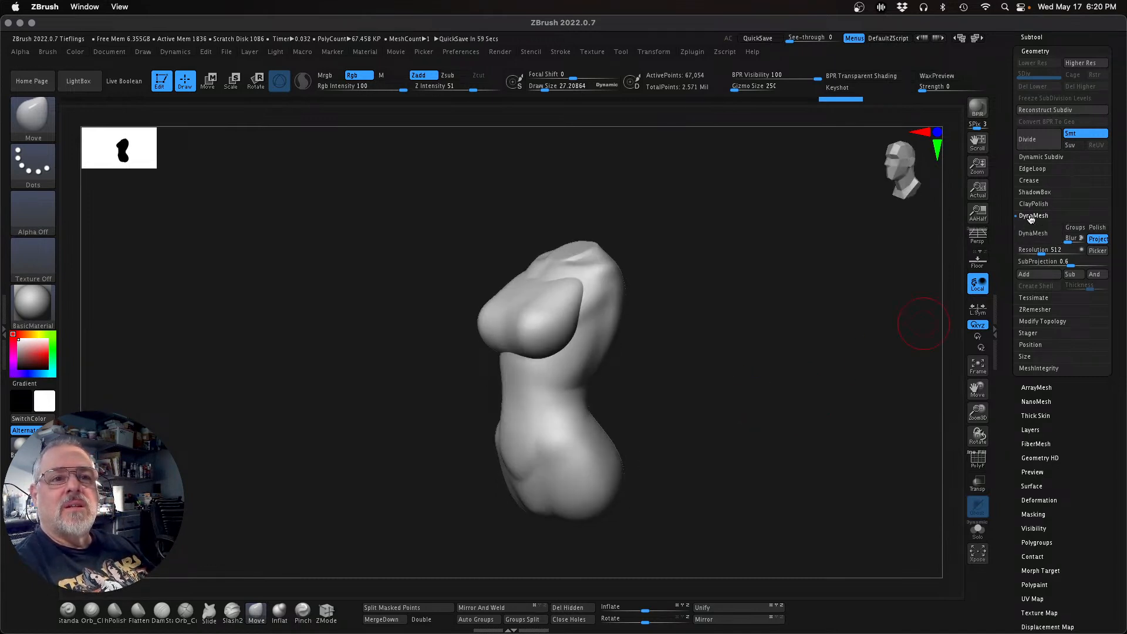
{"action": "left_click", "coordinate": [1097, 227]}
{"action": "left_click", "coordinate": [1025, 237]}
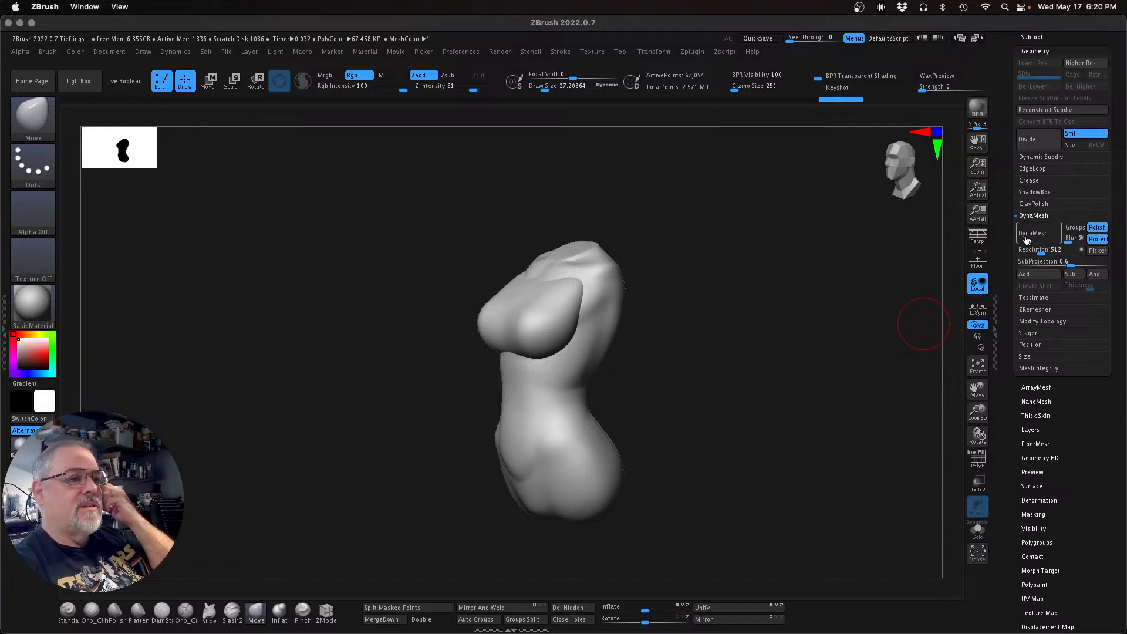
{"action": "mouse_move", "coordinate": [830, 352]}
{"action": "left_mouse_down"}
{"action": "mouse_move", "coordinate": [784, 357]}
{"action": "mouse_move", "coordinate": [757, 341]}
{"action": "mouse_move", "coordinate": [790, 365]}
{"action": "mouse_move", "coordinate": [843, 358]}
{"action": "mouse_move", "coordinate": [815, 377]}
{"action": "mouse_move", "coordinate": [822, 371]}
{"action": "left_mouse_up"}
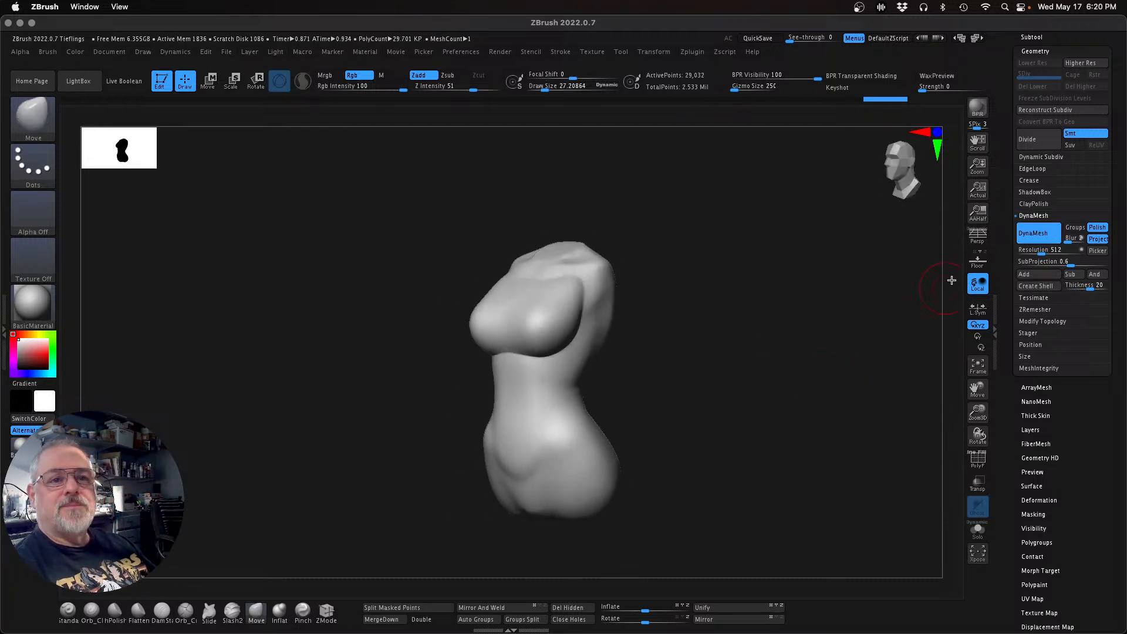
{"action": "left_click", "coordinate": [1034, 232]}
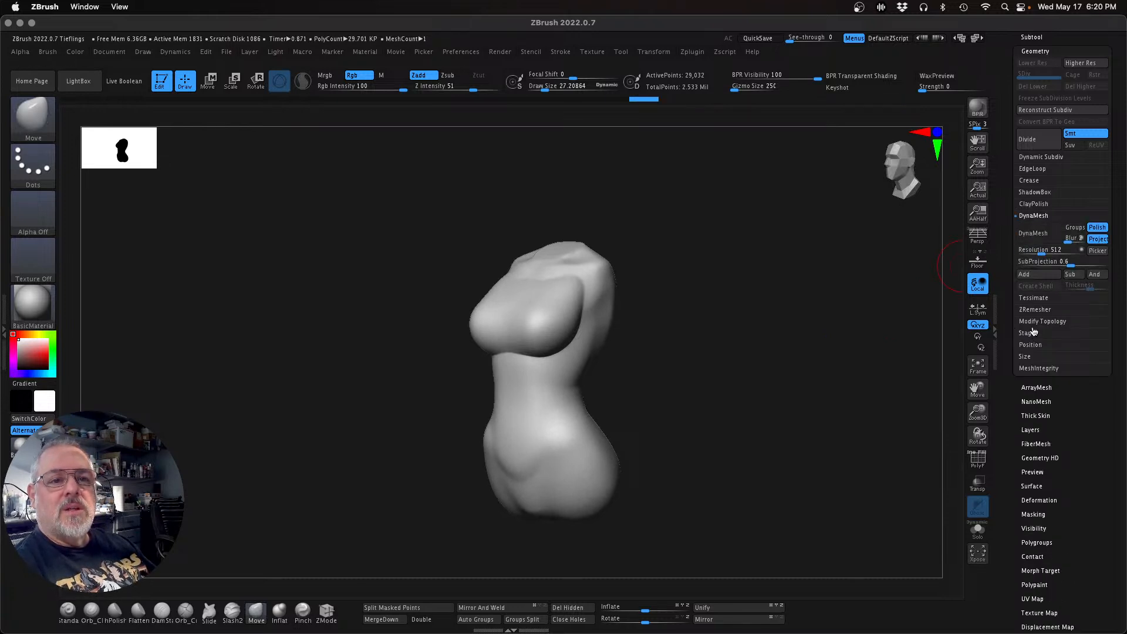
Step: Retopologize the fused torso using ZRemesher with the Half option and inspect the resulting surface
{"action": "left_click", "coordinate": [1035, 310]}
{"action": "left_click", "coordinate": [1036, 258]}
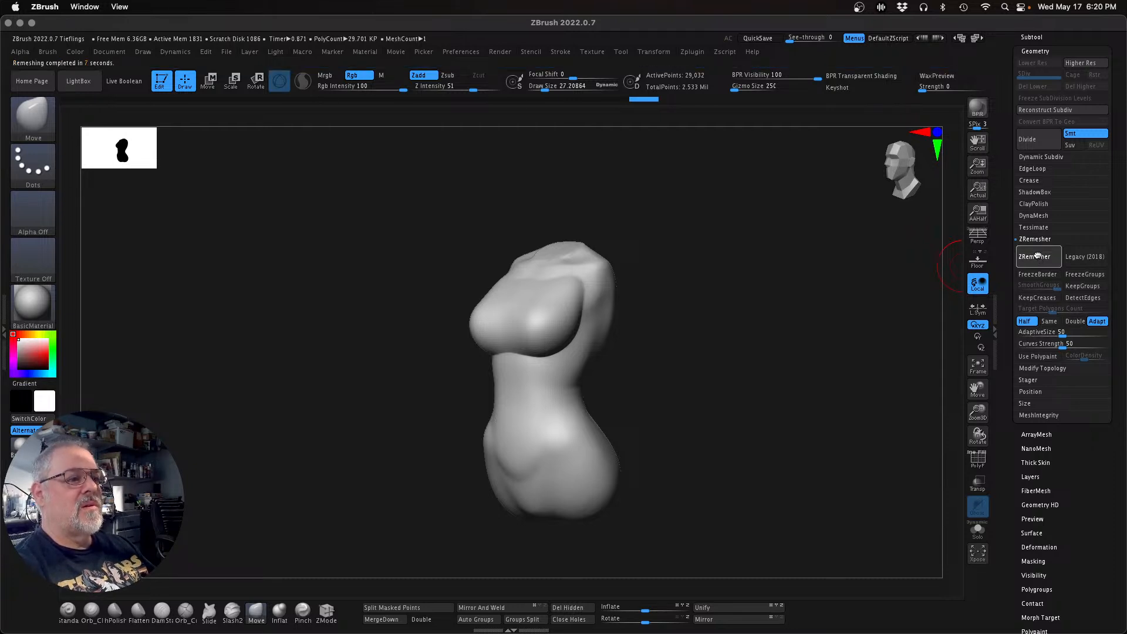
{"action": "left_click_drag", "start_coordinate": [637, 399], "coordinate": [698, 392]}
Step: Delete the old Torso1 chest subtool
{"action": "left_click", "coordinate": [1035, 51]}
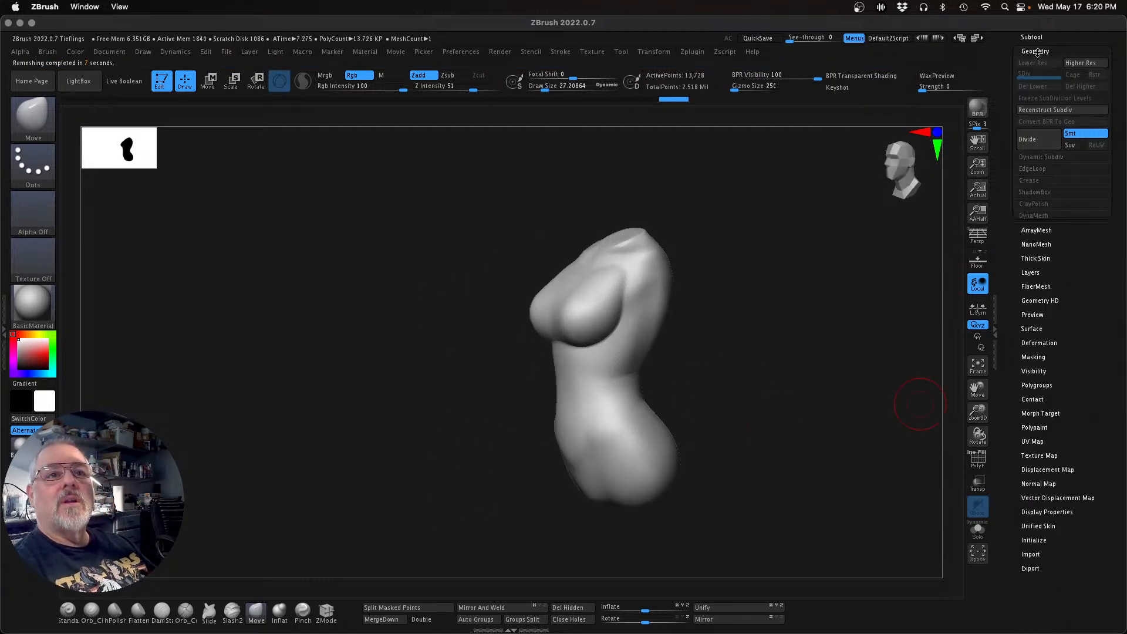
{"action": "left_click", "coordinate": [1040, 37]}
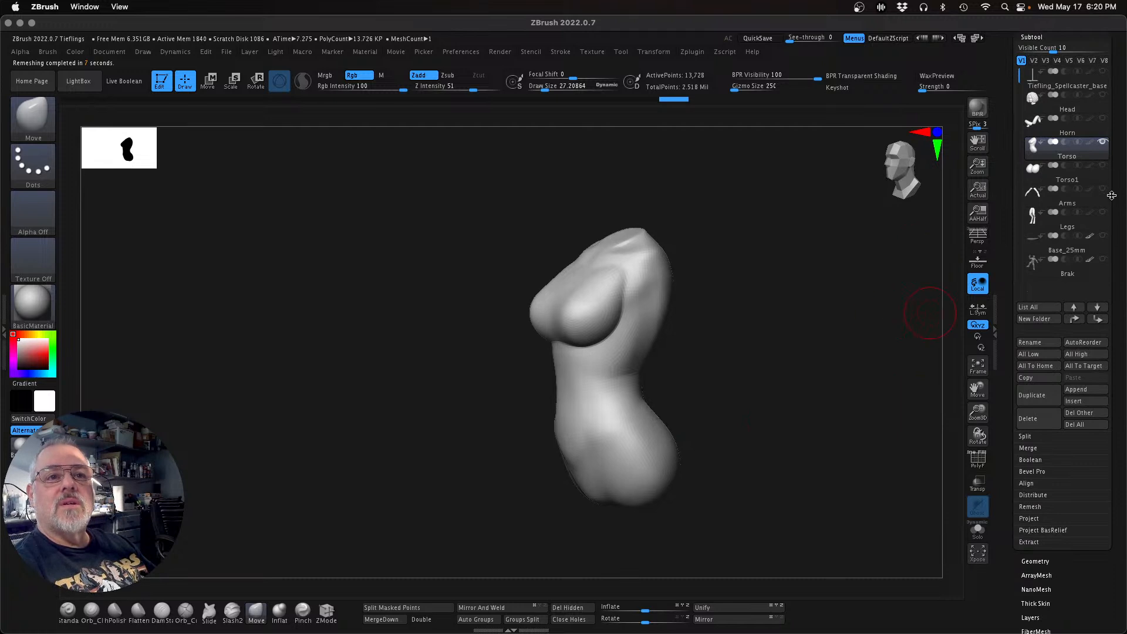
{"action": "left_click", "coordinate": [1095, 170]}
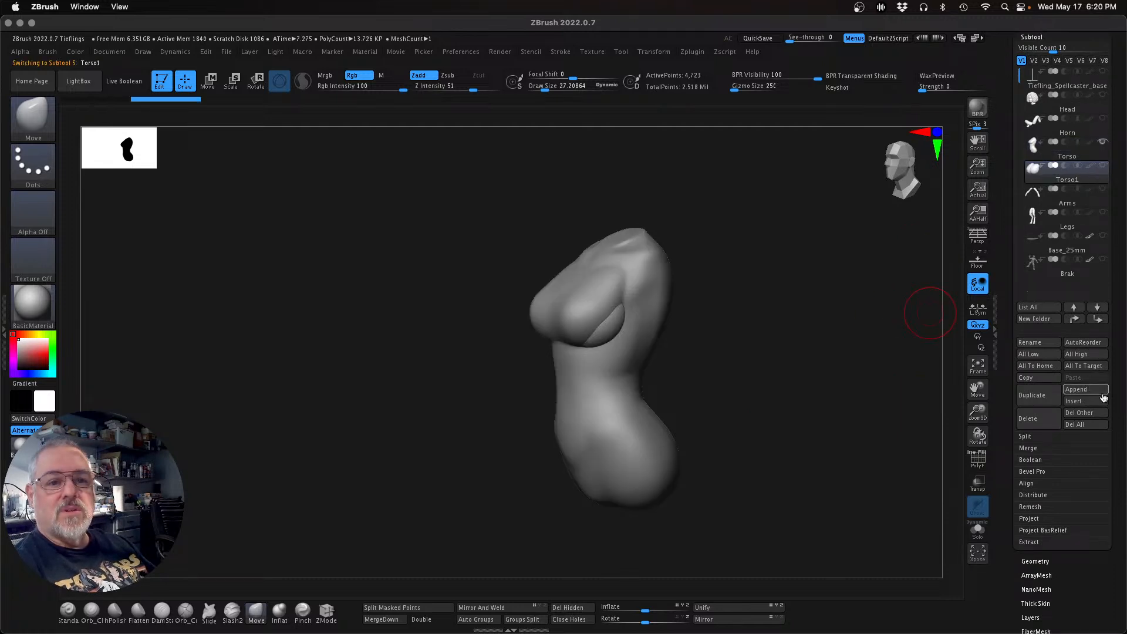
{"action": "left_click", "coordinate": [1039, 423]}
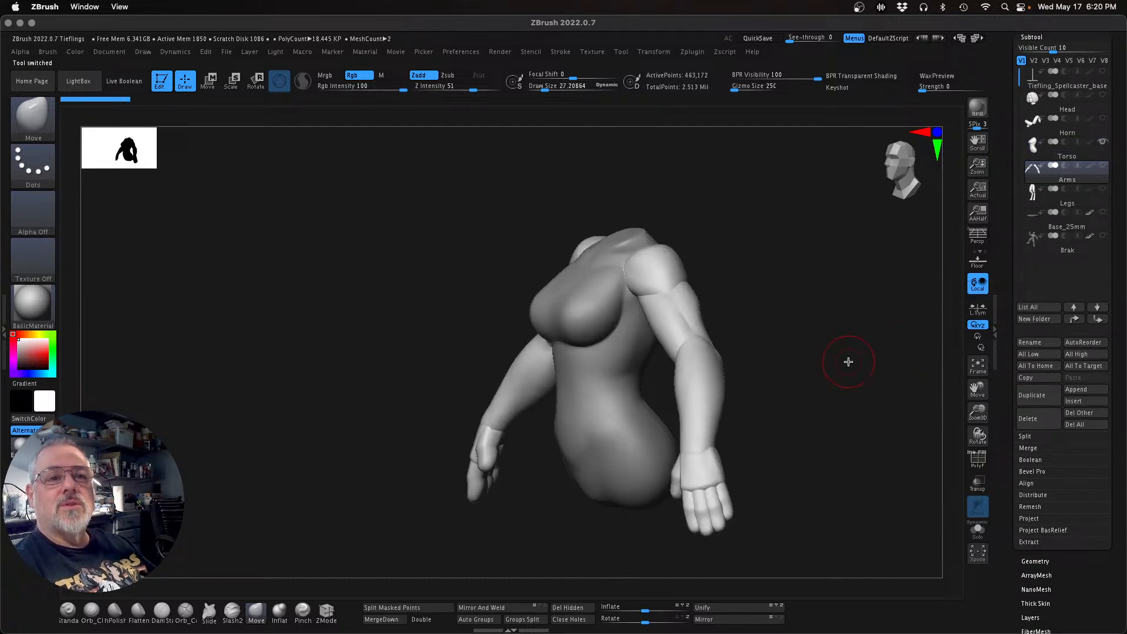
Step: Show the Arms and Legs subtools with the torso and make Torso the active subtool
{"action": "left_click", "coordinate": [1102, 191]}
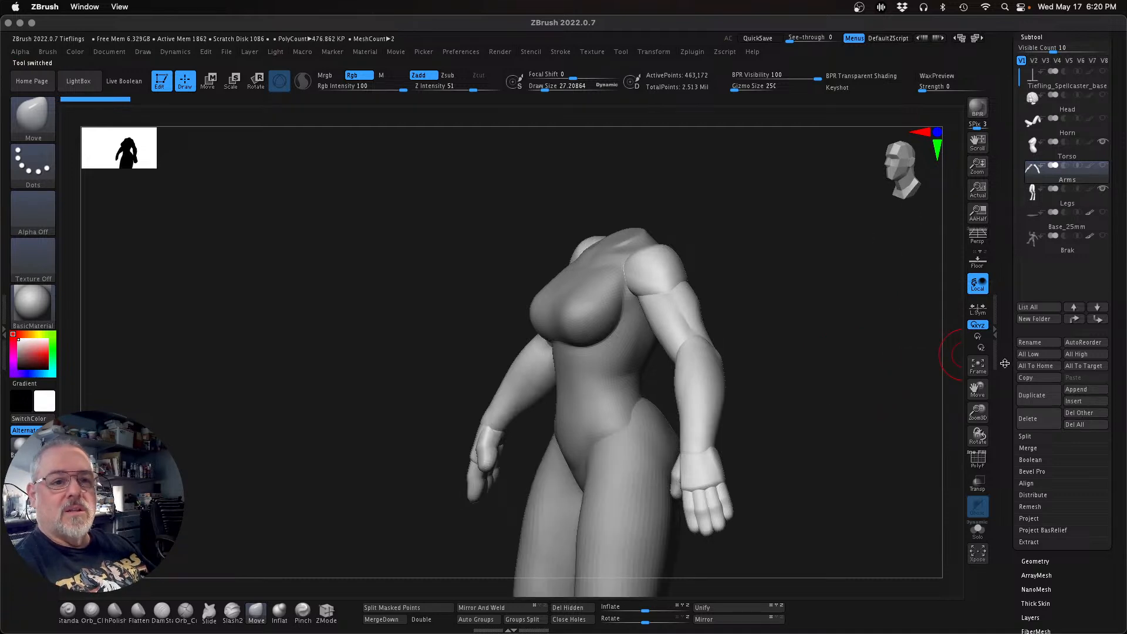
{"action": "left_click_drag", "start_coordinate": [978, 413], "coordinate": [936, 409]}
{"action": "left_click_drag", "start_coordinate": [827, 411], "coordinate": [802, 353], "text": "alt"}
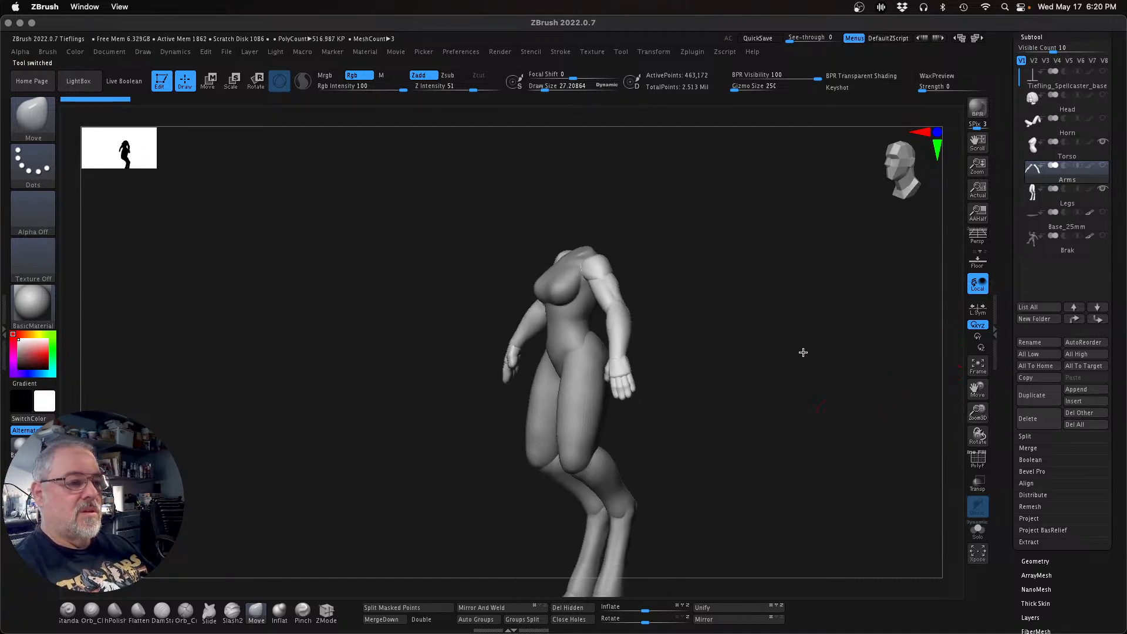
{"action": "key", "text": "w"}
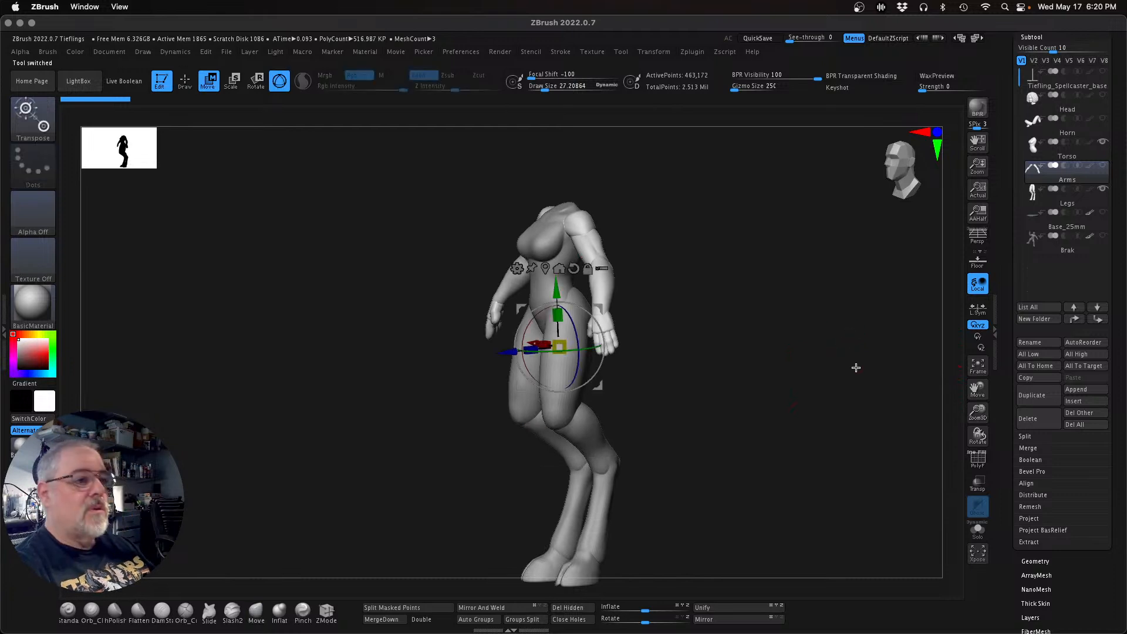
{"action": "key", "text": "Up"}
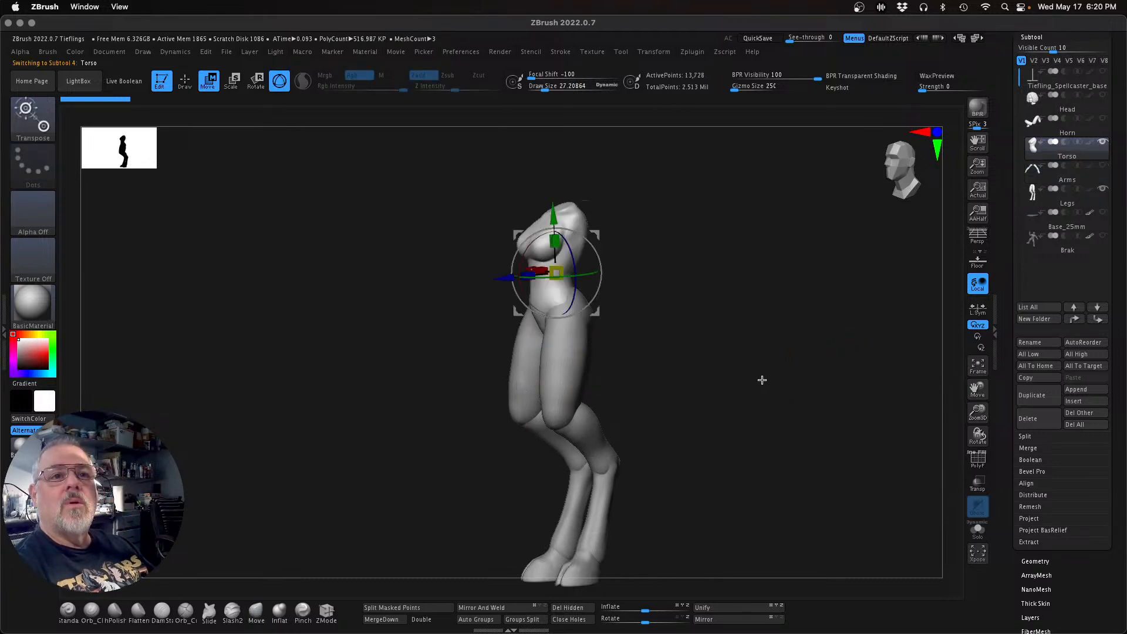
{"action": "left_click", "coordinate": [1102, 165]}
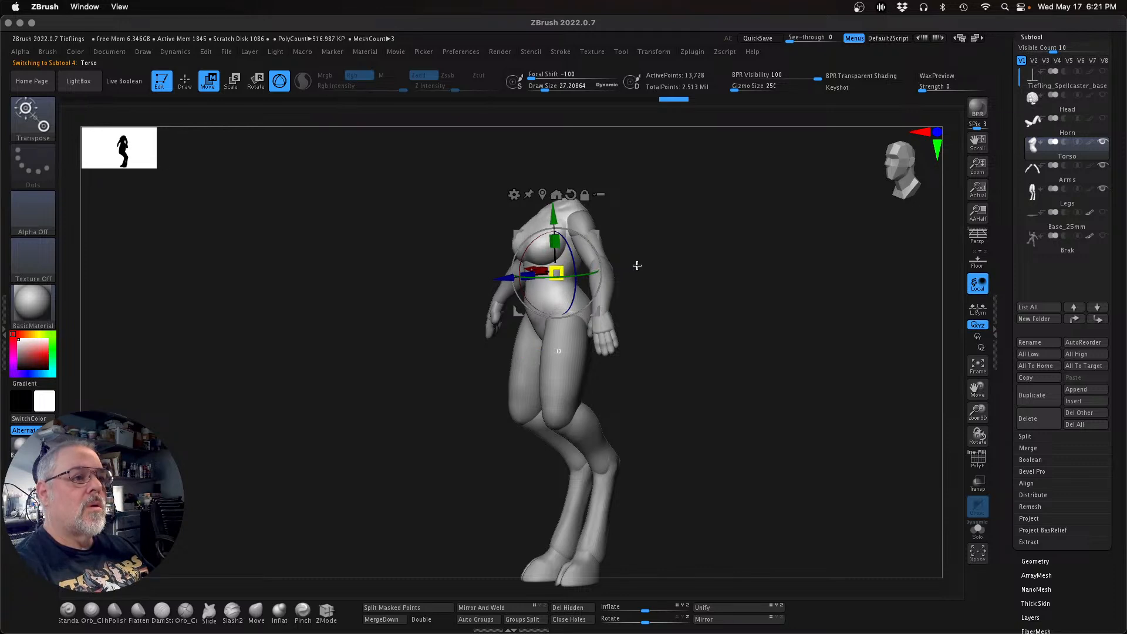
{"action": "left_click_drag", "start_coordinate": [654, 272], "coordinate": [745, 426]}
{"action": "left_click_drag", "start_coordinate": [977, 412], "coordinate": [977, 443]}
{"action": "left_click_drag", "start_coordinate": [812, 460], "coordinate": [761, 449]}
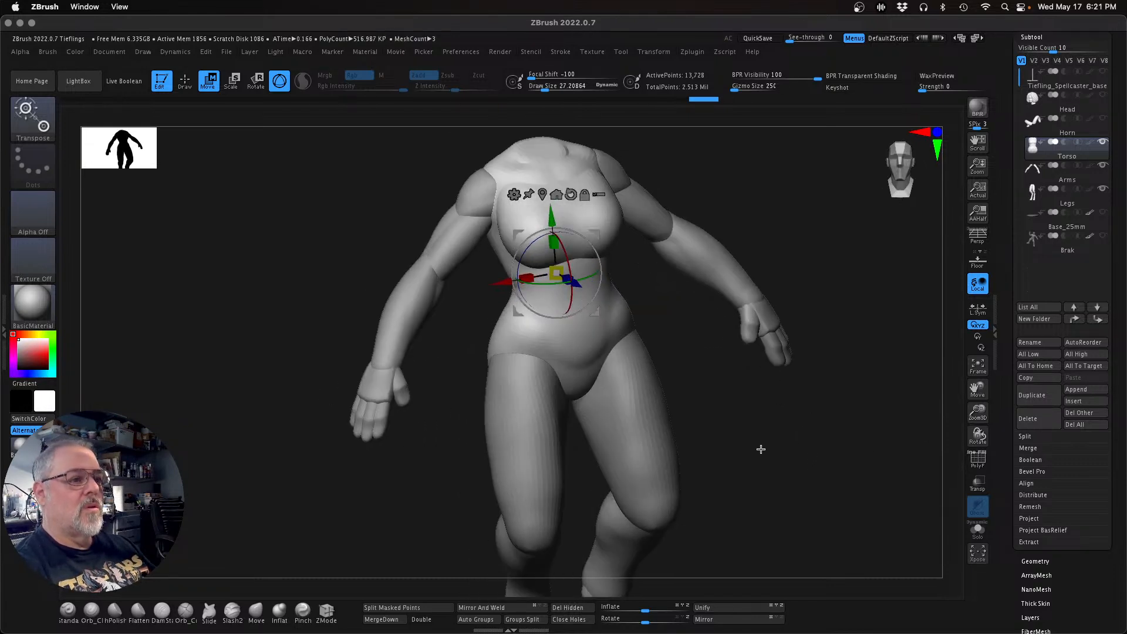
Step: Reshape the lower belly and sides of the hips on the torso with the Move brush at a draw size of about 69
{"action": "key", "text": "q"}
{"action": "key", "text": "b"}
{"action": "key", "text": "m"}
{"action": "key", "text": "v"}
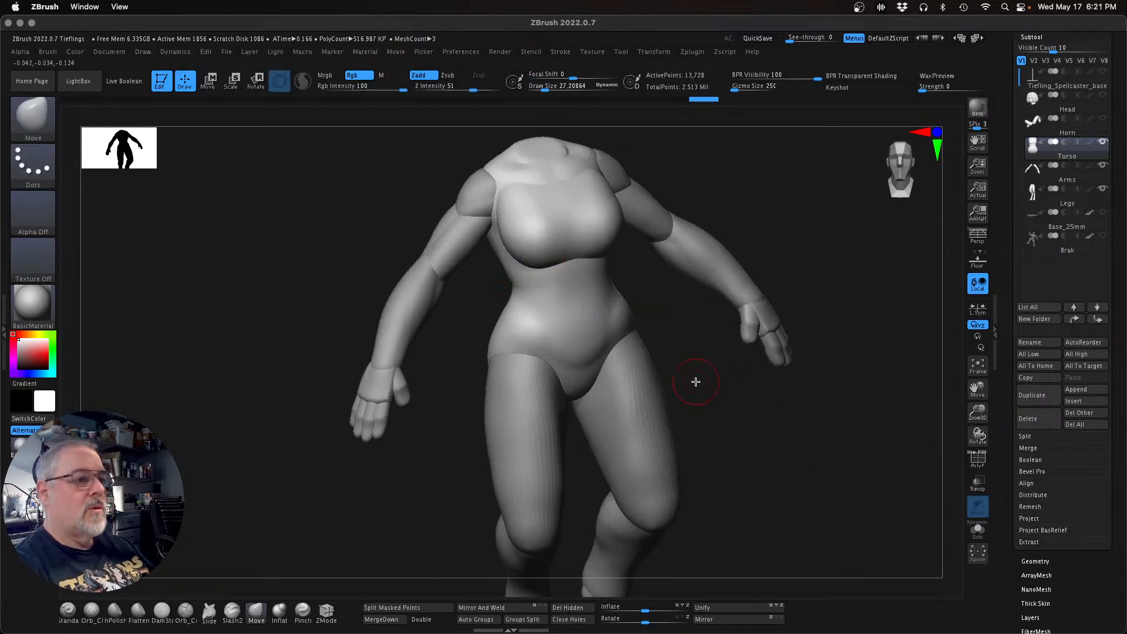
{"action": "key", "text": "s"}
{"action": "mouse_move", "coordinate": [762, 464]}
{"action": "left_mouse_down"}
{"action": "mouse_move", "coordinate": [803, 443]}
{"action": "mouse_move", "coordinate": [687, 350]}
{"action": "mouse_move", "coordinate": [696, 319]}
{"action": "mouse_move", "coordinate": [759, 439]}
{"action": "left_mouse_up"}
{"action": "key", "text": "s"}
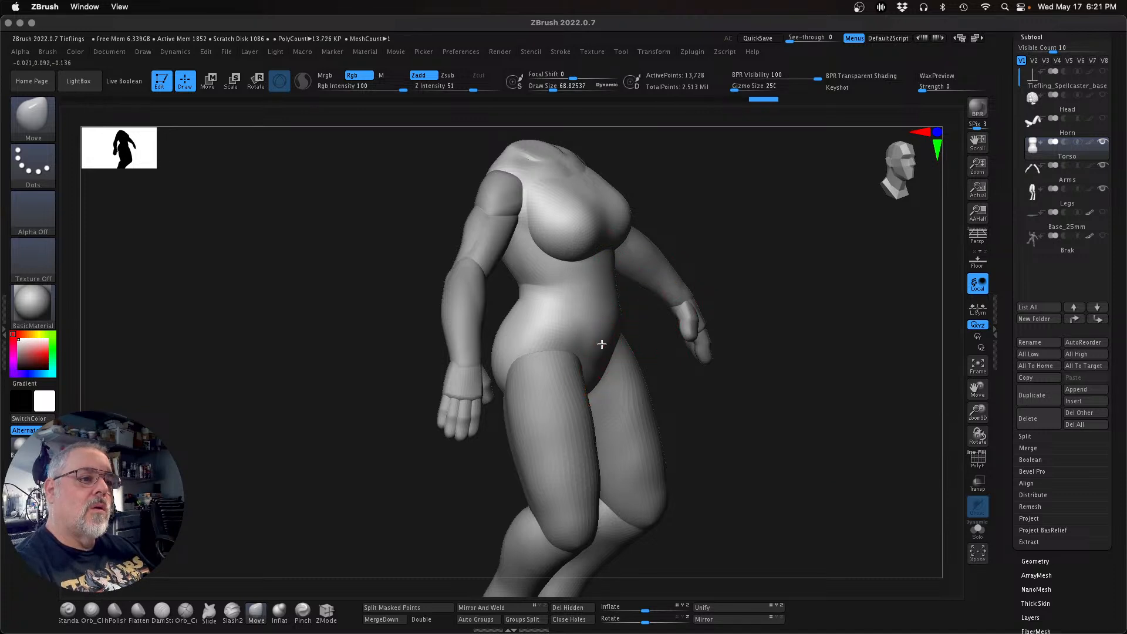
{"action": "left_click_drag", "start_coordinate": [704, 428], "coordinate": [694, 402]}
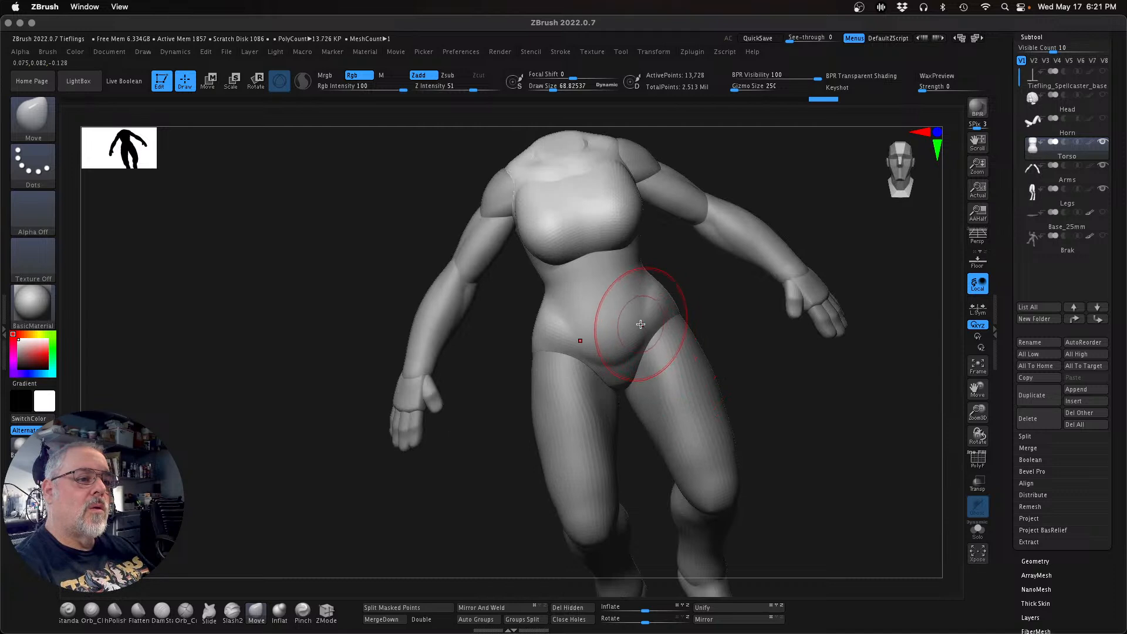
{"action": "key", "text": "shift"}
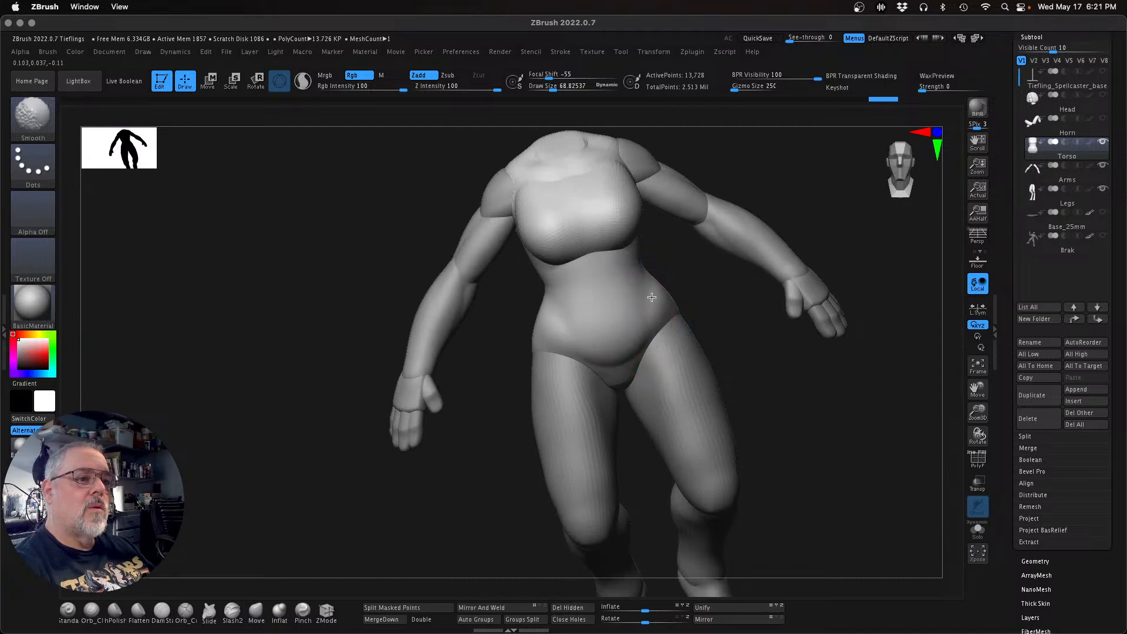
{"action": "left_click_drag", "start_coordinate": [539, 291], "coordinate": [535, 295]}
Step: Adjust the buttocks and lower back of the torso from behind with the Move brush
{"action": "mouse_move", "coordinate": [327, 349]}
{"action": "left_mouse_down"}
{"action": "mouse_move", "coordinate": [407, 314]}
{"action": "mouse_move", "coordinate": [440, 331]}
{"action": "mouse_move", "coordinate": [424, 331]}
{"action": "left_mouse_up"}
{"action": "left_click_drag", "start_coordinate": [428, 369], "coordinate": [429, 368]}
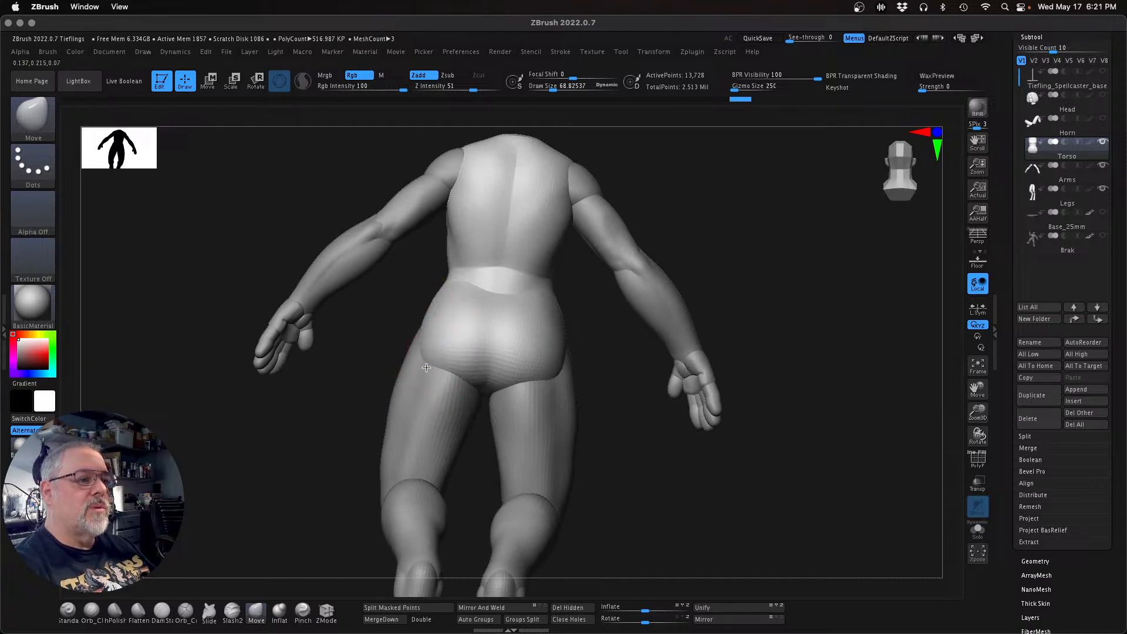
{"action": "mouse_move", "coordinate": [586, 411]}
{"action": "left_mouse_down"}
{"action": "mouse_move", "coordinate": [724, 513]}
{"action": "mouse_move", "coordinate": [538, 416]}
{"action": "left_mouse_up"}
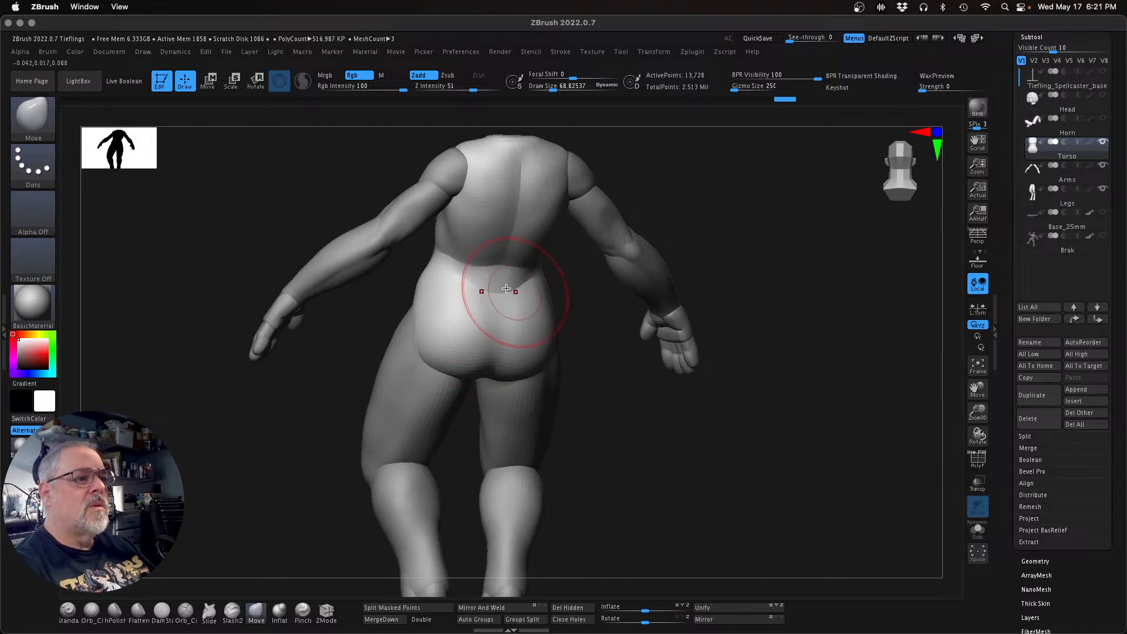
{"action": "left_click_drag", "start_coordinate": [624, 370], "coordinate": [505, 276]}
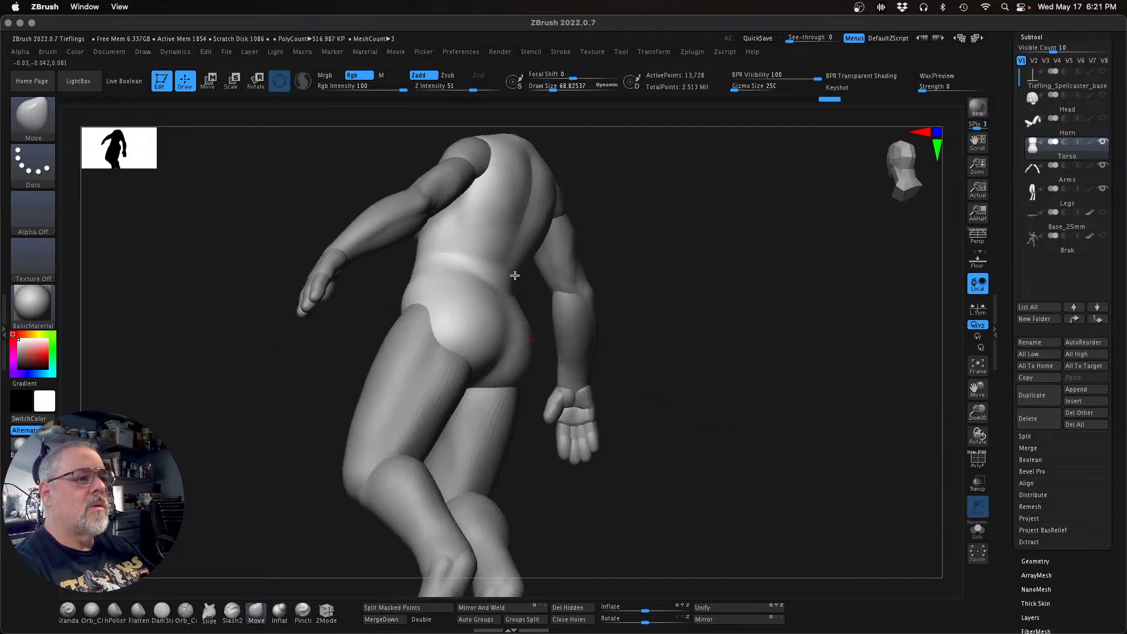
{"action": "left_click_drag", "start_coordinate": [693, 375], "coordinate": [765, 390]}
Step: Reduce the draw size to about 46, then shape and smooth the lower back and rear waist
{"action": "key", "text": "s"}
{"action": "left_click_drag", "start_coordinate": [597, 352], "coordinate": [622, 350]}
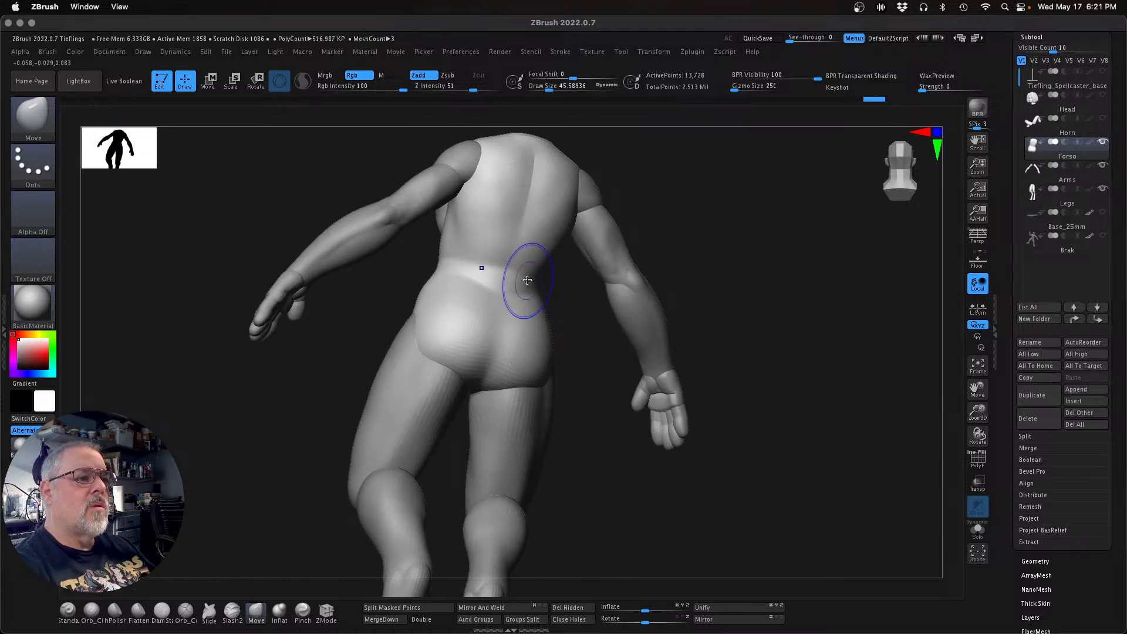
{"action": "key", "text": "shift"}
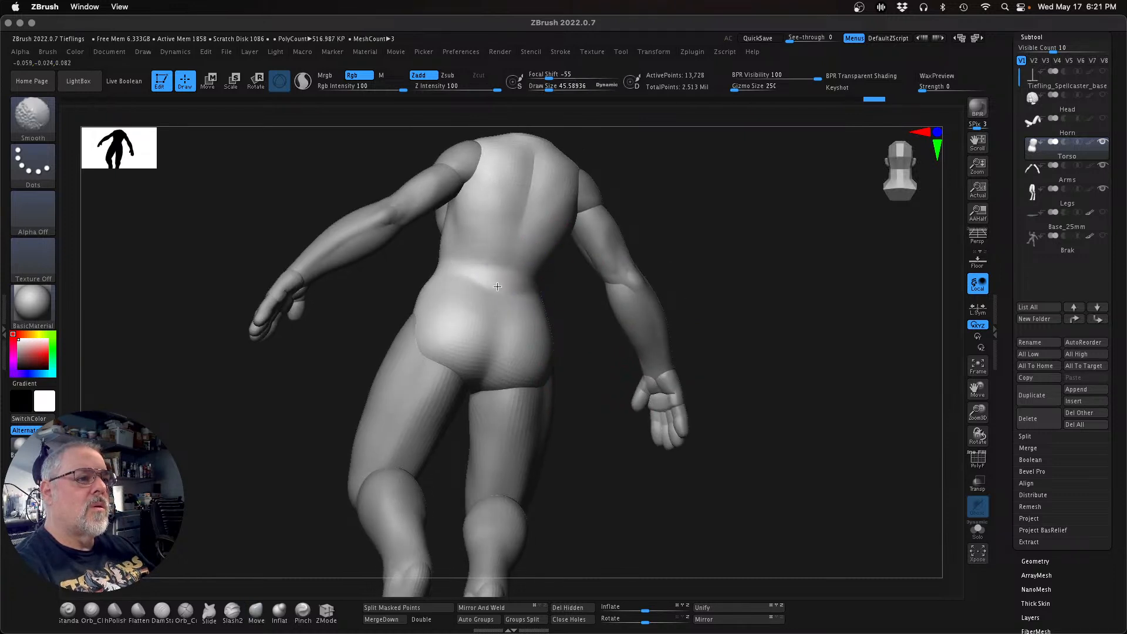
{"action": "left_click_drag", "start_coordinate": [586, 364], "coordinate": [572, 382]}
{"action": "left_click_drag", "start_coordinate": [556, 281], "coordinate": [560, 282]}
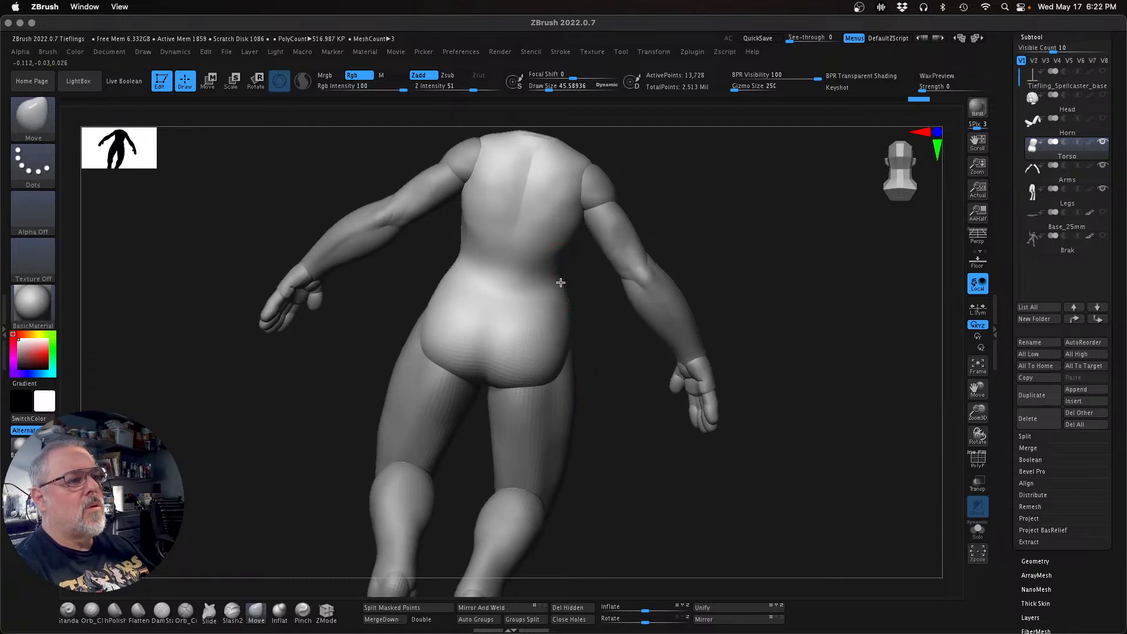
Step: Smooth and adjust the underside of the buttocks and outer hip where they meet the thighs
{"action": "key", "text": "shift"}
{"action": "mouse_move", "coordinate": [494, 381]}
{"action": "left_mouse_down", "text": "shift"}
{"action": "mouse_move", "coordinate": [512, 384]}
{"action": "mouse_move", "coordinate": [484, 360]}
{"action": "mouse_move", "coordinate": [441, 378]}
{"action": "left_mouse_up", "text": "shift"}
{"action": "left_click_drag", "start_coordinate": [429, 335], "coordinate": [426, 330]}
{"action": "mouse_move", "coordinate": [662, 467]}
{"action": "left_mouse_down"}
{"action": "mouse_move", "coordinate": [712, 465]}
{"action": "mouse_move", "coordinate": [655, 472]}
{"action": "left_mouse_up"}
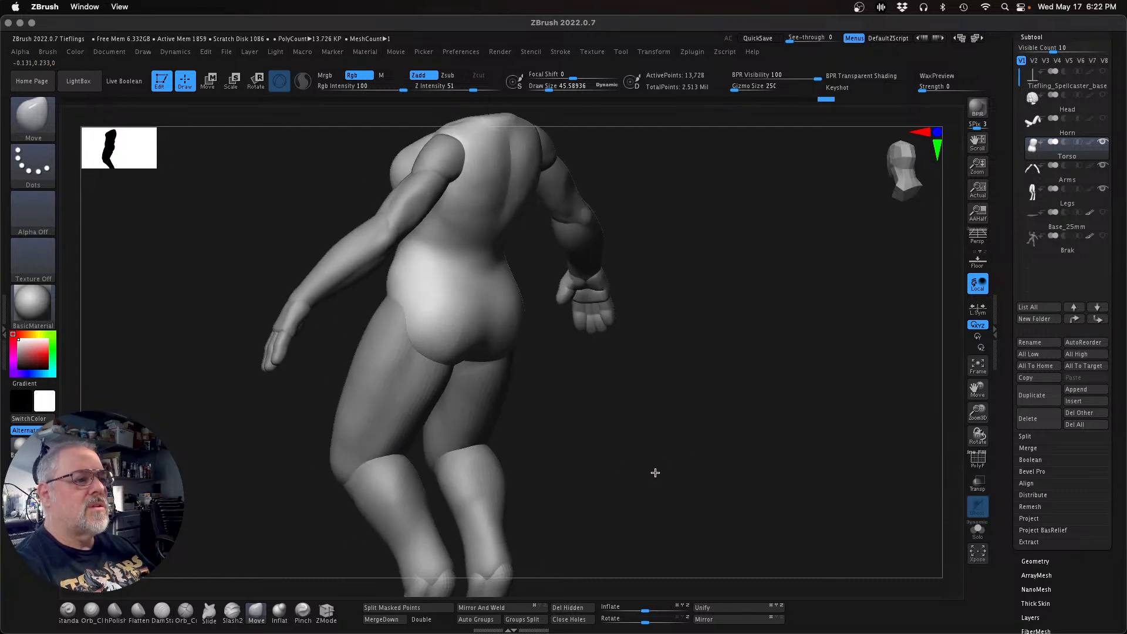
{"action": "mouse_move", "coordinate": [456, 352]}
{"action": "left_mouse_down", "text": "shift"}
{"action": "mouse_move", "coordinate": [468, 294]}
{"action": "mouse_move", "coordinate": [417, 376]}
{"action": "left_mouse_up", "text": "shift"}
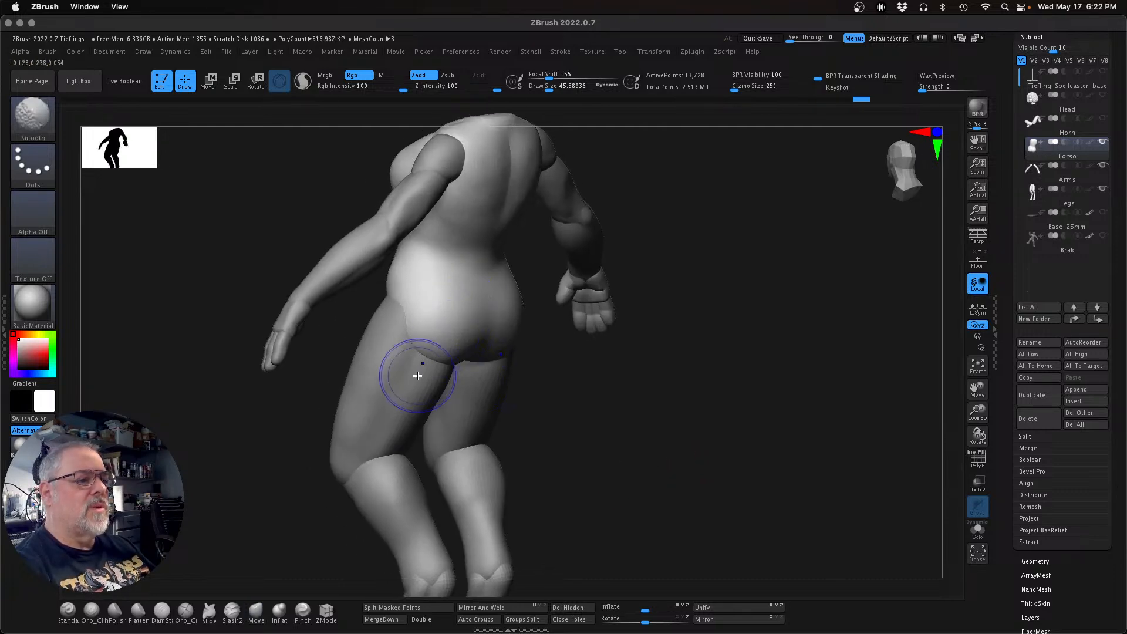
{"action": "left_click_drag", "start_coordinate": [698, 487], "coordinate": [716, 516]}
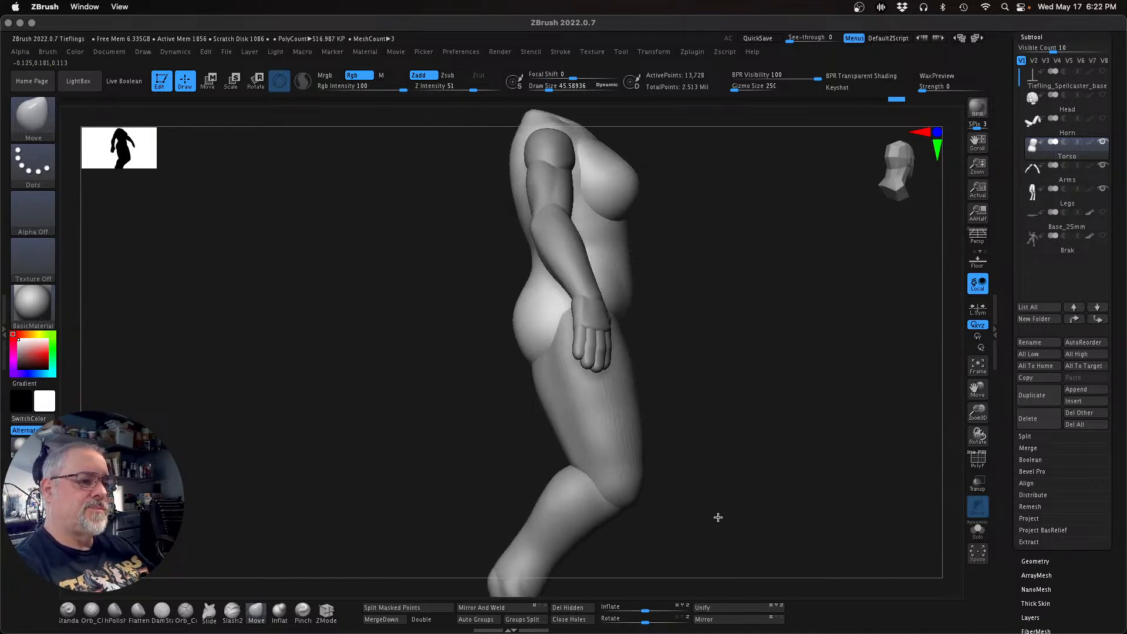
Step: Make the Legs subtool active and hide the Arms subtool
{"action": "mouse_move", "coordinate": [730, 472]}
{"action": "left_mouse_down"}
{"action": "mouse_move", "coordinate": [772, 460]}
{"action": "mouse_move", "coordinate": [709, 478]}
{"action": "left_mouse_up"}
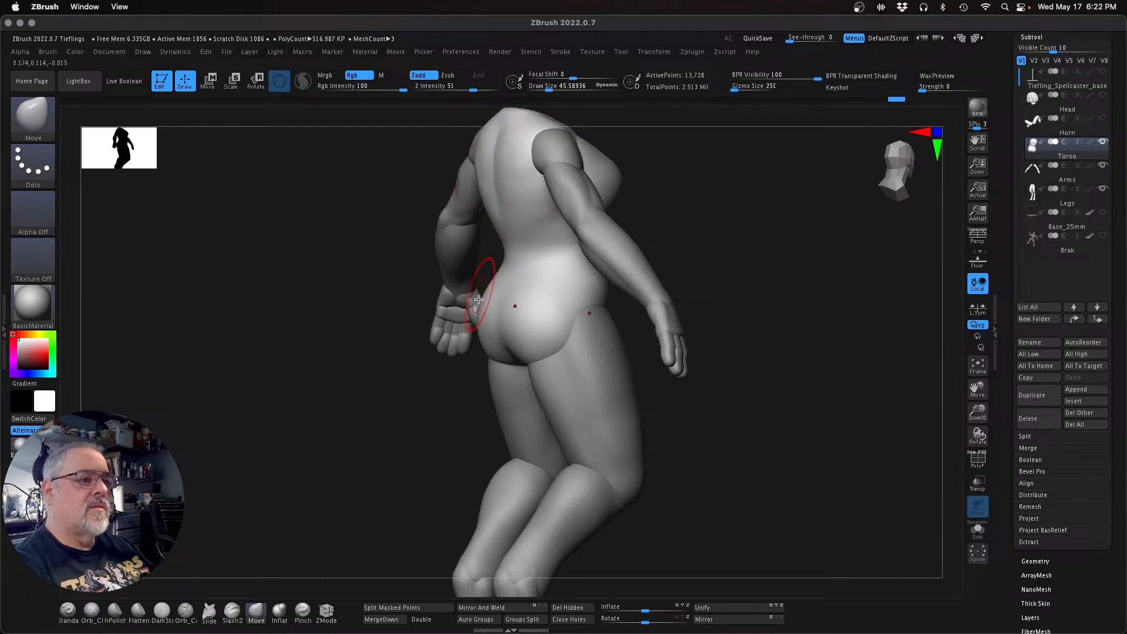
{"action": "left_click_drag", "start_coordinate": [757, 517], "coordinate": [789, 518]}
{"action": "left_click_drag", "start_coordinate": [967, 417], "coordinate": [771, 461]}
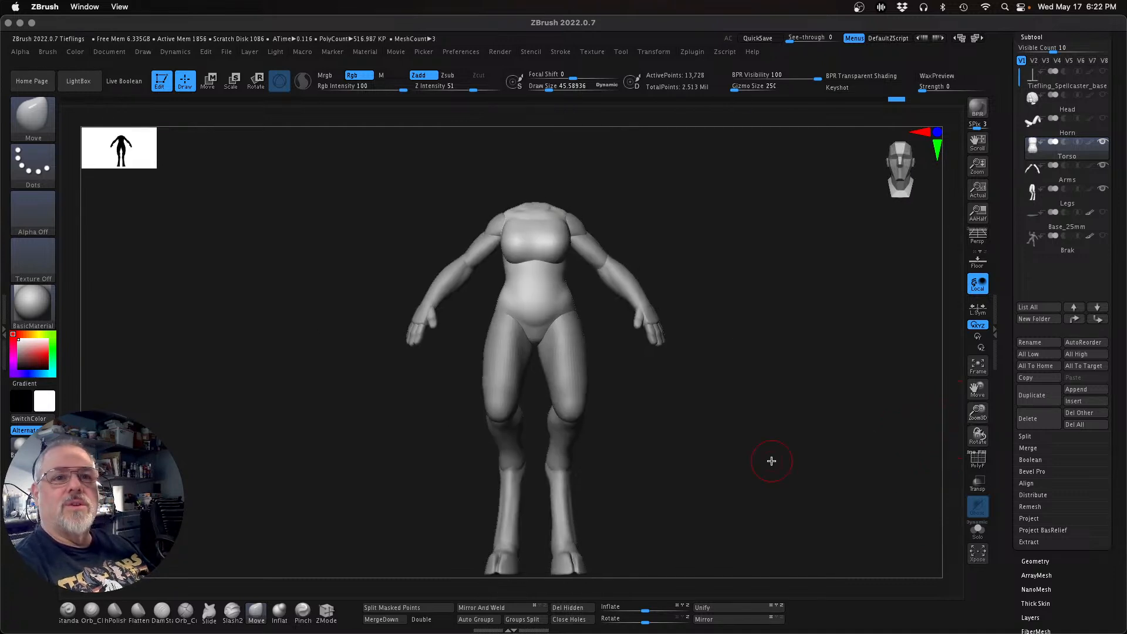
{"action": "key", "text": "Down"}
{"action": "key", "text": "Down"}
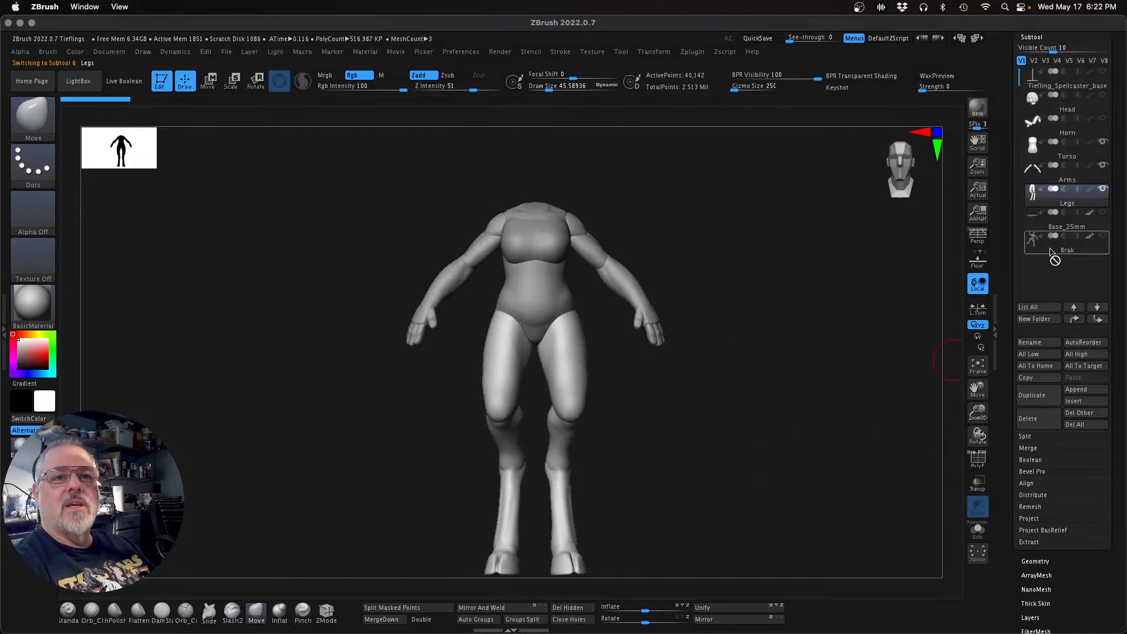
{"action": "left_click", "coordinate": [1102, 166]}
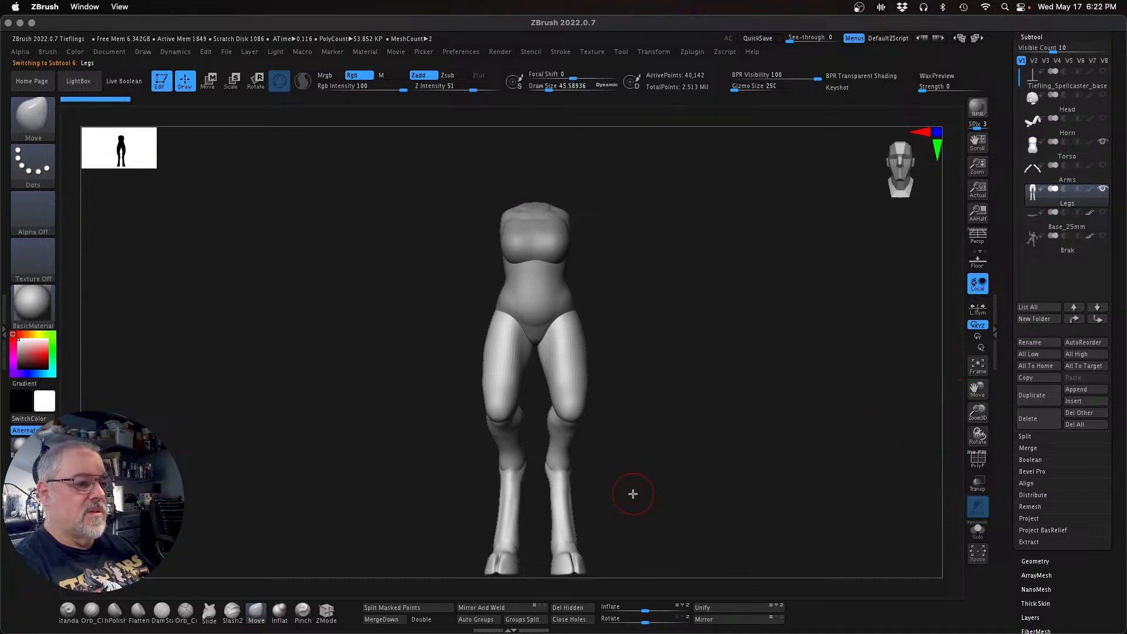
{"action": "left_click_drag", "start_coordinate": [694, 466], "coordinate": [682, 436], "text": "alt"}
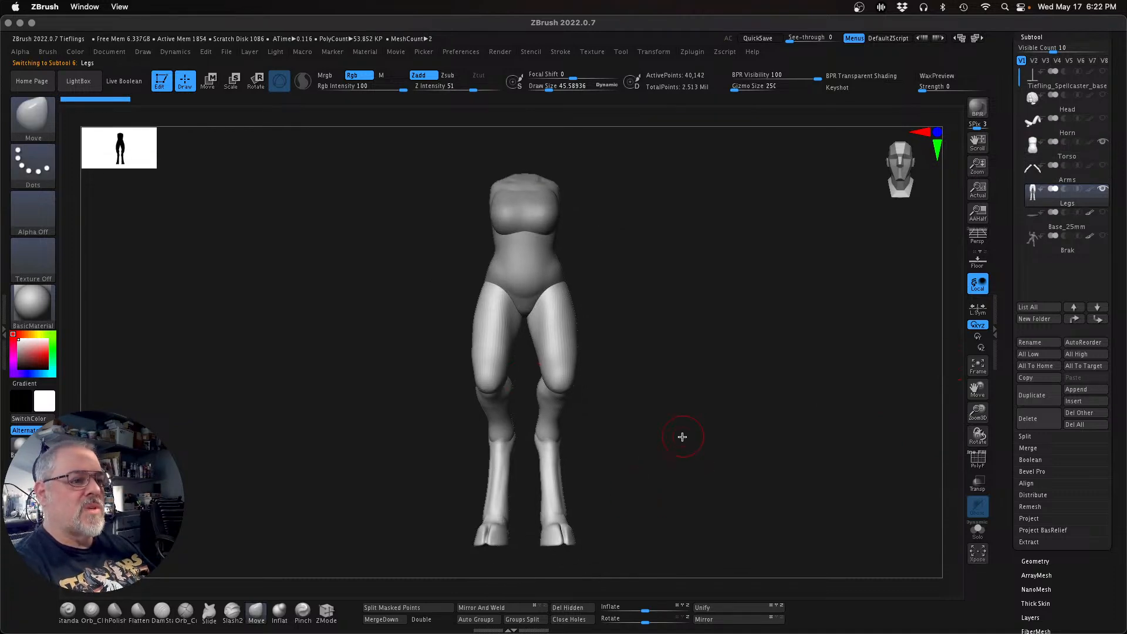
Step: Hide all parts of the figure's left leg in the Legs subtool and delete the hidden geometry
{"action": "left_click", "coordinate": [558, 528], "text": "ctrl+shift"}
{"action": "left_click", "coordinate": [559, 528], "text": "ctrl+shift"}
{"action": "left_click", "coordinate": [558, 485], "text": "ctrl+shift"}
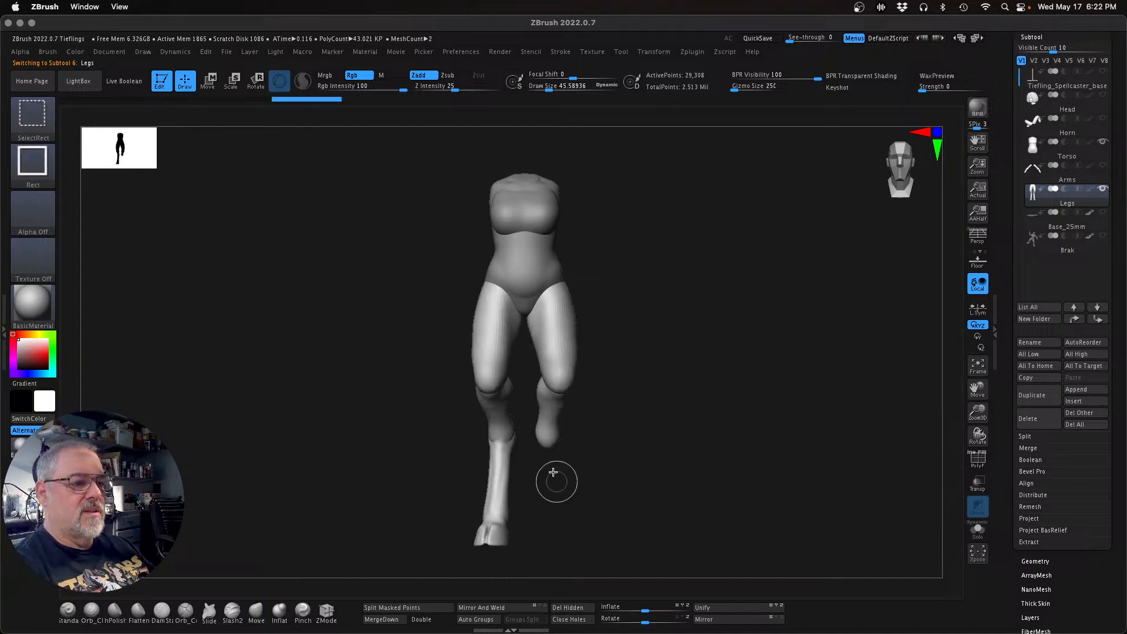
{"action": "left_click", "coordinate": [561, 354], "text": "ctrl+shift"}
{"action": "left_click", "coordinate": [560, 608]}
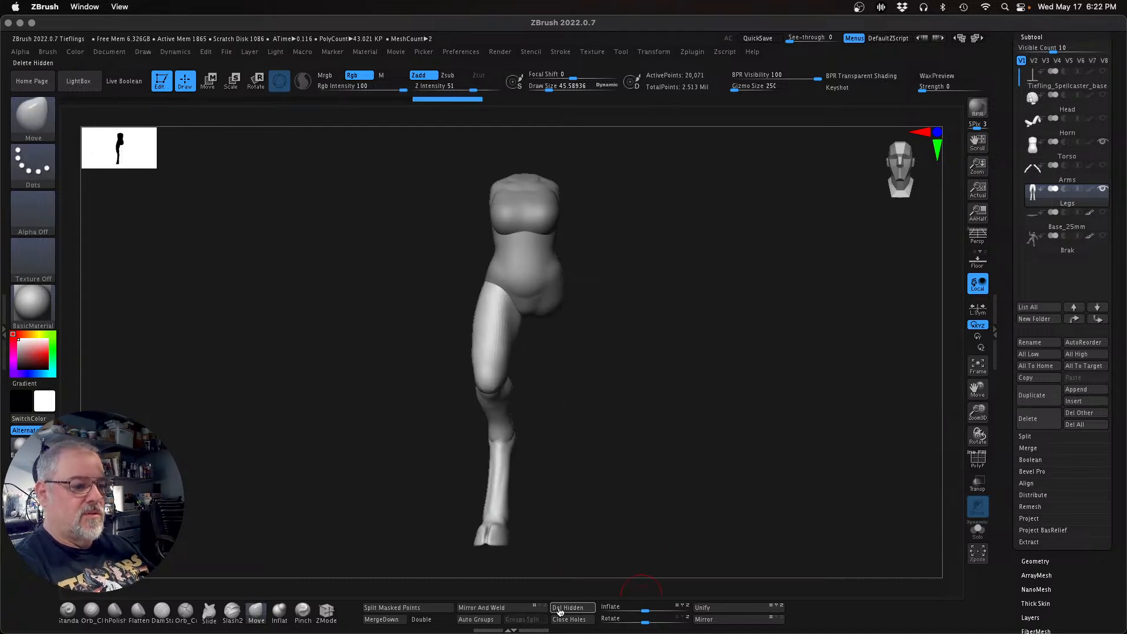
Step: Isolate the remaining thigh, mask it, show the whole leg again and invert the mask to protect the lower leg
{"action": "left_click", "coordinate": [486, 346], "text": "ctrl+shift"}
{"action": "left_click", "coordinate": [700, 465], "text": "ctrl"}
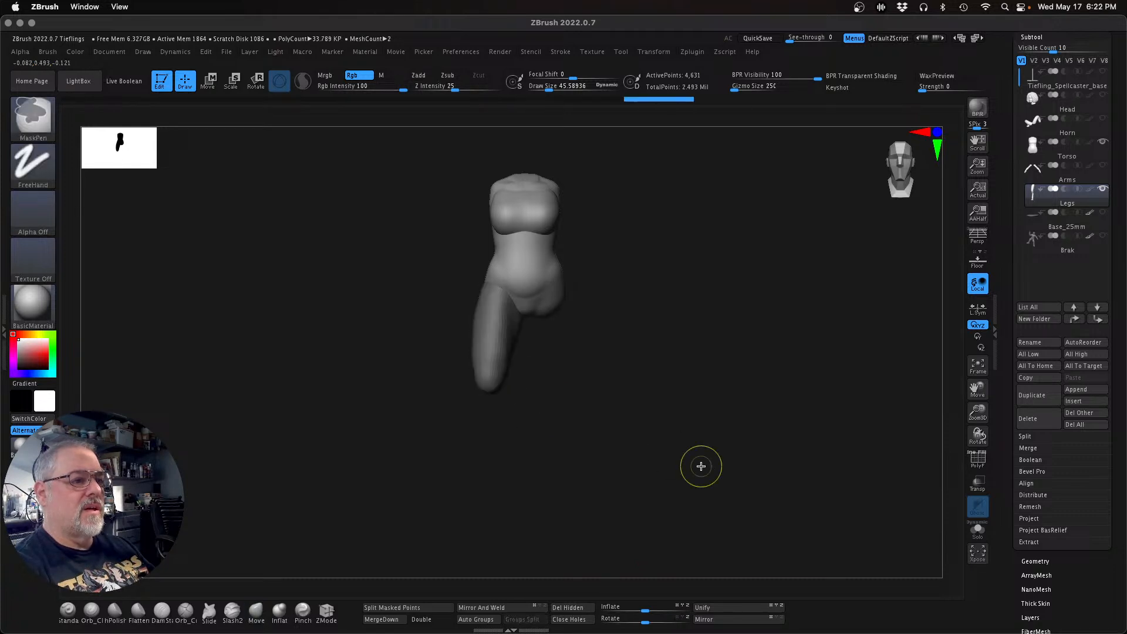
{"action": "left_click", "coordinate": [701, 466], "text": "ctrl+shift"}
{"action": "left_click", "coordinate": [700, 466], "text": "ctrl"}
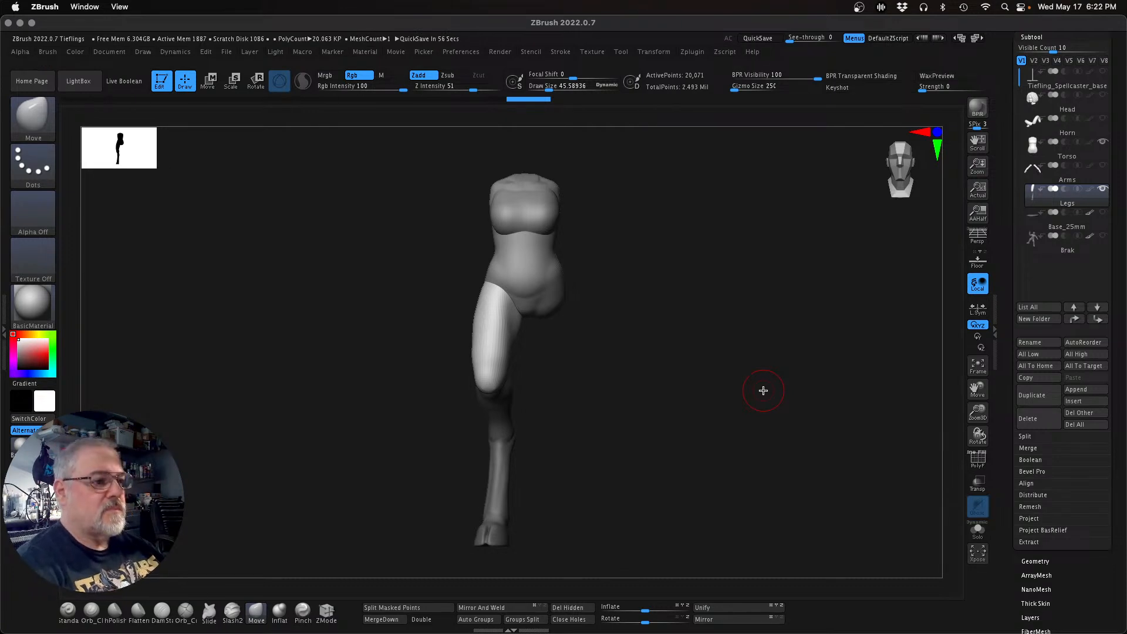
Step: Build up the upper outer thigh near the buttock with the Inflat brush at draw size 110 and smooth it
{"action": "left_click_drag", "start_coordinate": [699, 358], "coordinate": [687, 374]}
{"action": "key", "text": "s"}
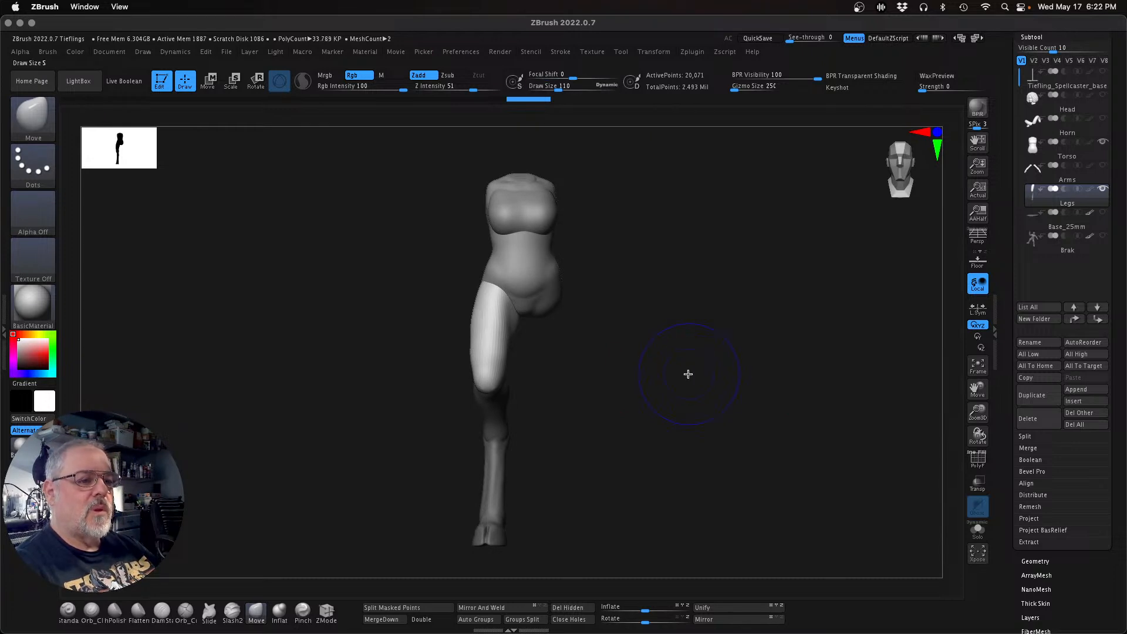
{"action": "left_click", "coordinate": [279, 612]}
{"action": "left_click_drag", "start_coordinate": [616, 407], "coordinate": [712, 405]}
{"action": "left_click_drag", "start_coordinate": [439, 299], "coordinate": [447, 293]}
{"action": "left_click_drag", "start_coordinate": [581, 295], "coordinate": [658, 287]}
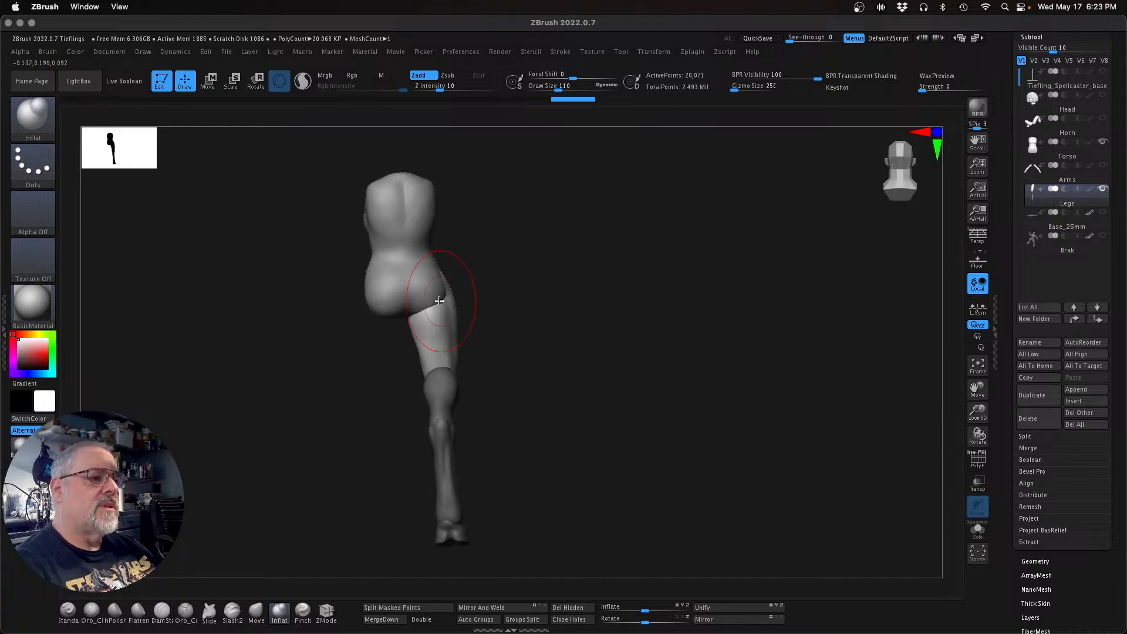
{"action": "left_click_drag", "start_coordinate": [440, 299], "coordinate": [432, 292]}
{"action": "left_click_drag", "start_coordinate": [616, 309], "coordinate": [583, 322]}
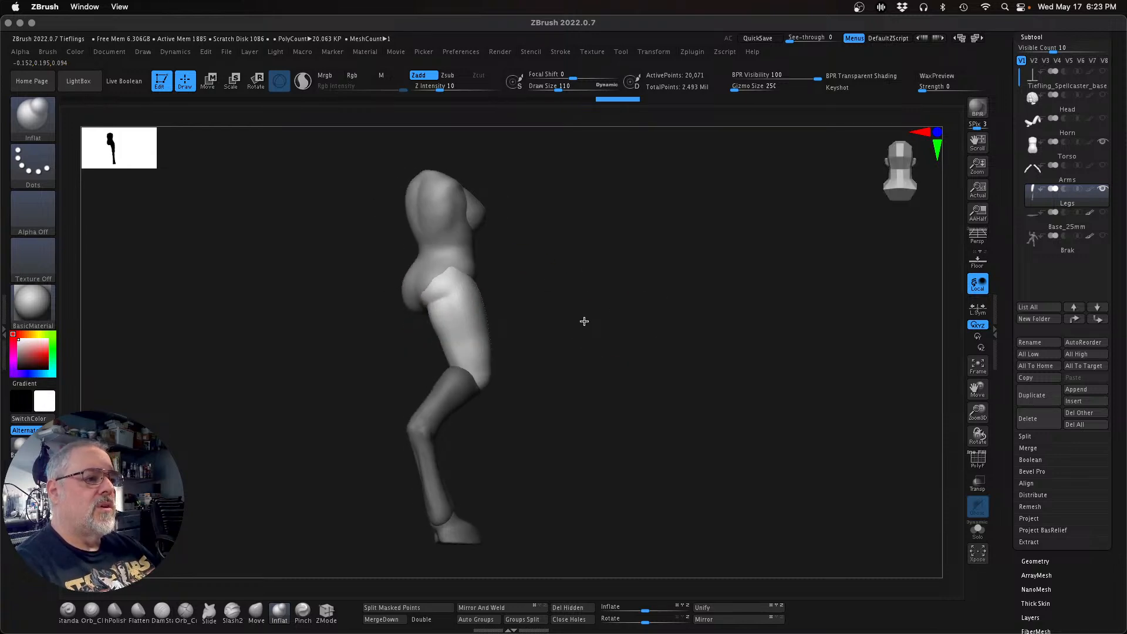
{"action": "left_click_drag", "start_coordinate": [441, 272], "coordinate": [437, 295], "text": "shift"}
{"action": "mouse_move", "coordinate": [596, 302]}
{"action": "left_mouse_down"}
{"action": "mouse_move", "coordinate": [628, 301]}
{"action": "mouse_move", "coordinate": [511, 327]}
{"action": "mouse_move", "coordinate": [465, 314]}
{"action": "left_mouse_up"}
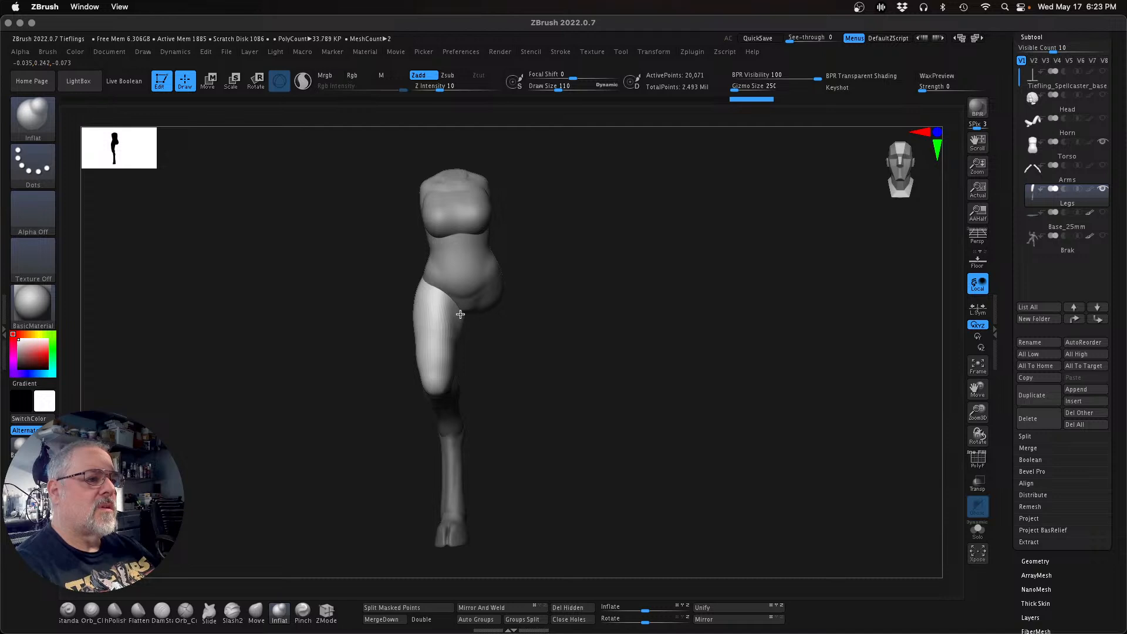
Step: Reduce the draw size to about 76 and fill out the inner and rear thigh with the Inflat brush
{"action": "mouse_move", "coordinate": [455, 354]}
{"action": "left_mouse_down"}
{"action": "mouse_move", "coordinate": [510, 346]}
{"action": "mouse_move", "coordinate": [583, 372]}
{"action": "mouse_move", "coordinate": [566, 375]}
{"action": "left_mouse_up"}
{"action": "key", "text": "s"}
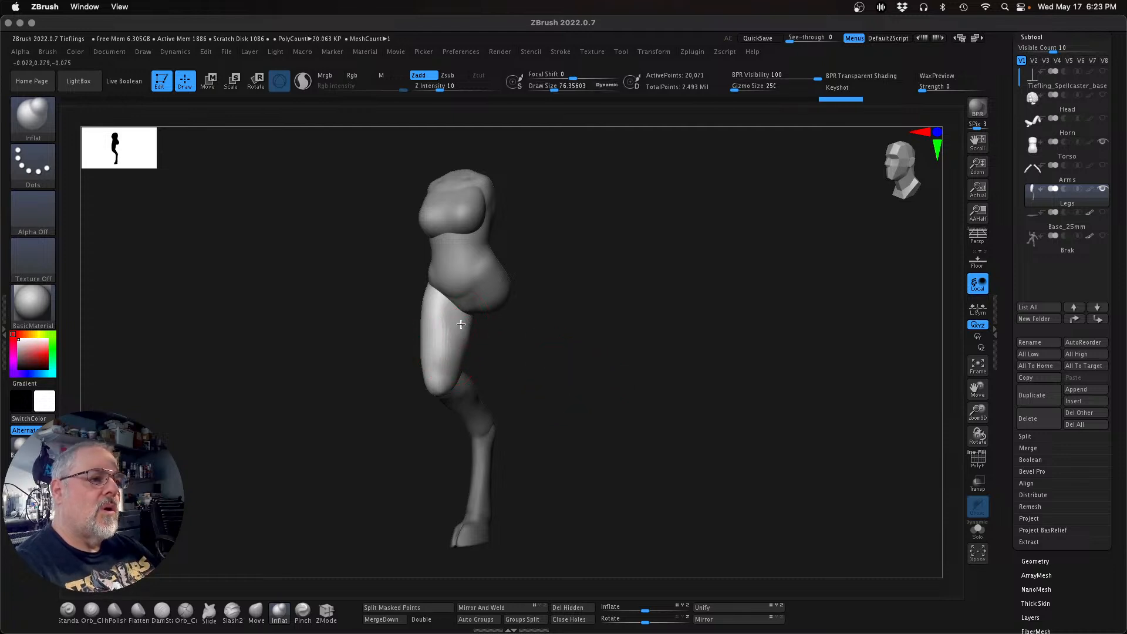
{"action": "mouse_move", "coordinate": [581, 314]}
{"action": "left_mouse_down"}
{"action": "mouse_move", "coordinate": [657, 306]}
{"action": "mouse_move", "coordinate": [624, 319]}
{"action": "mouse_move", "coordinate": [692, 301]}
{"action": "mouse_move", "coordinate": [599, 298]}
{"action": "left_mouse_up"}
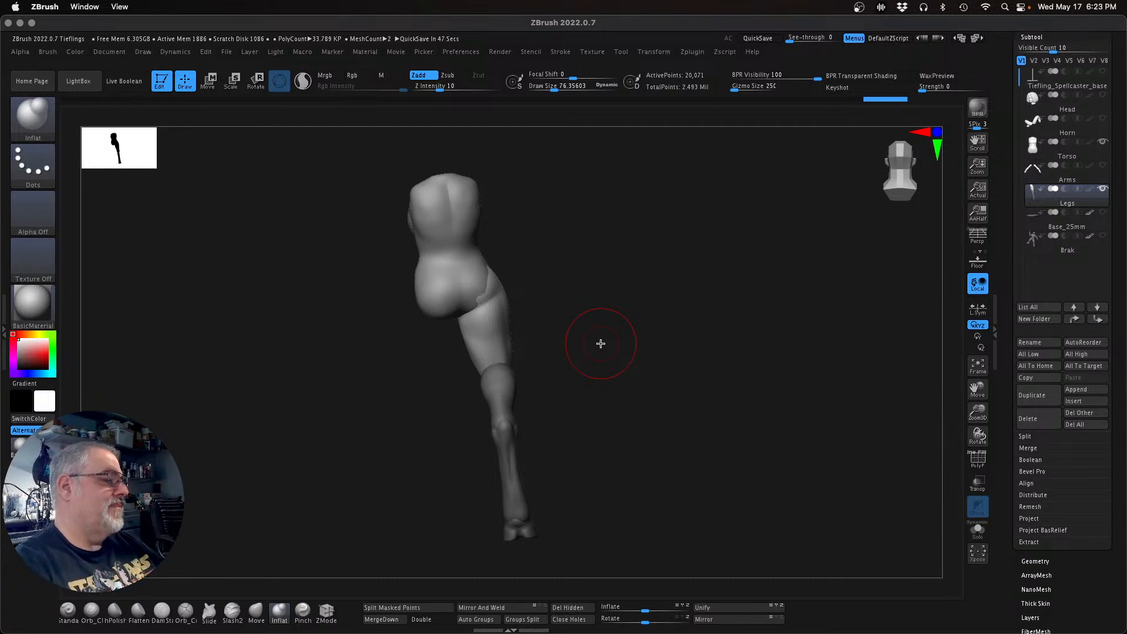
{"action": "left_click_drag", "start_coordinate": [624, 357], "coordinate": [576, 289]}
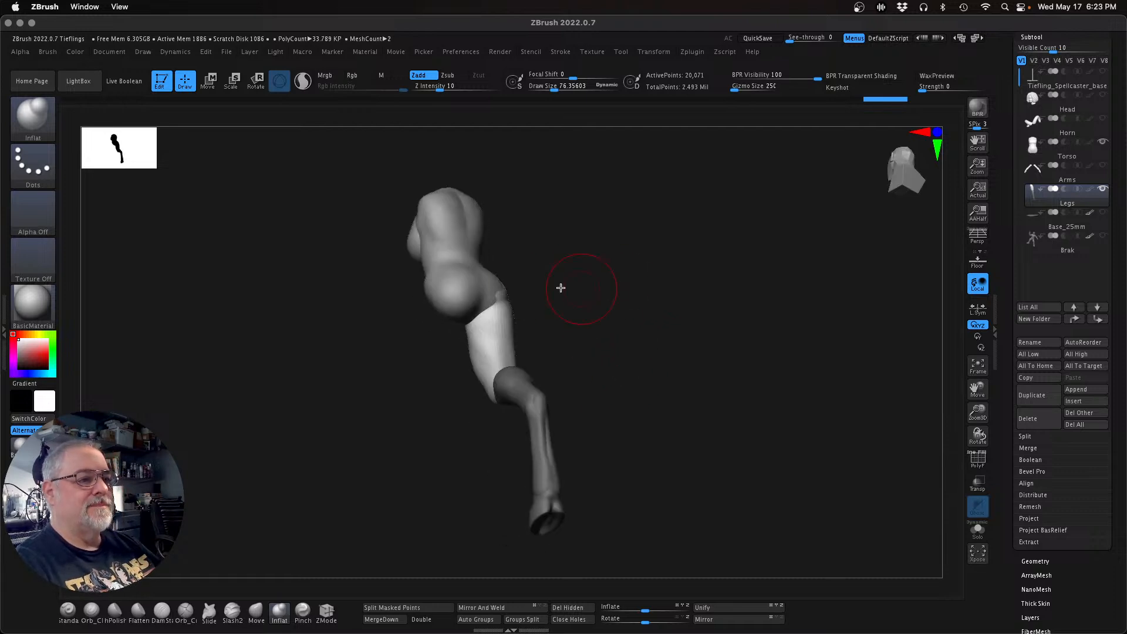
{"action": "left_click_drag", "start_coordinate": [623, 367], "coordinate": [613, 286]}
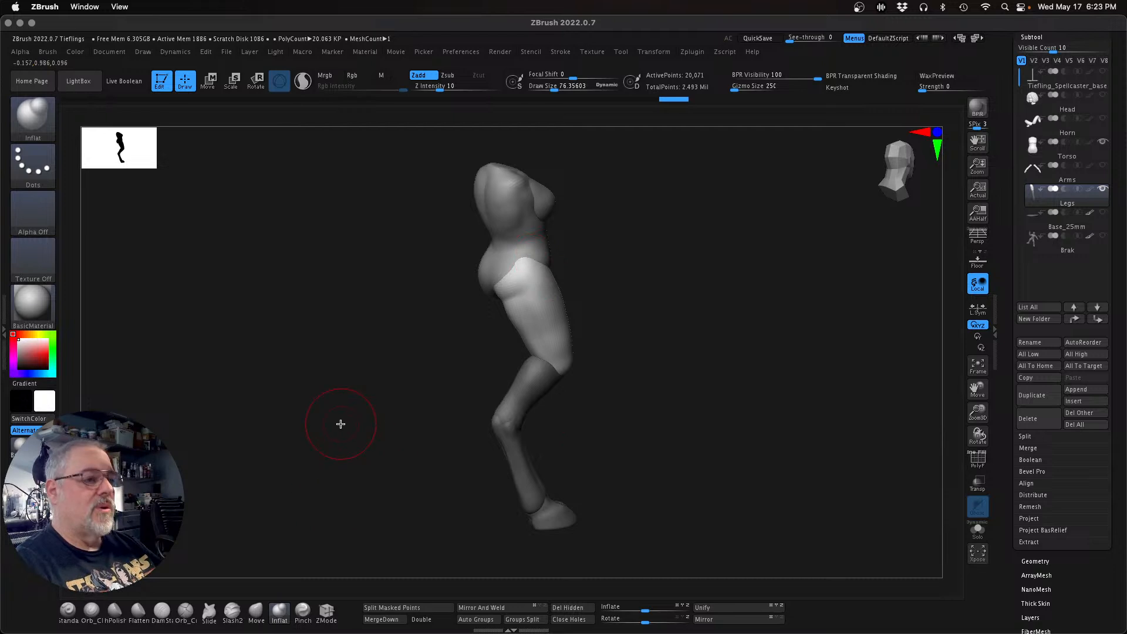
Step: Reshape the front and rear contours of the thigh in profile with the Move brush
{"action": "left_click", "coordinate": [257, 620]}
{"action": "mouse_move", "coordinate": [583, 455]}
{"action": "left_mouse_down"}
{"action": "mouse_move", "coordinate": [727, 360]}
{"action": "mouse_move", "coordinate": [561, 294]}
{"action": "mouse_move", "coordinate": [587, 333]}
{"action": "mouse_move", "coordinate": [577, 332]}
{"action": "left_mouse_up"}
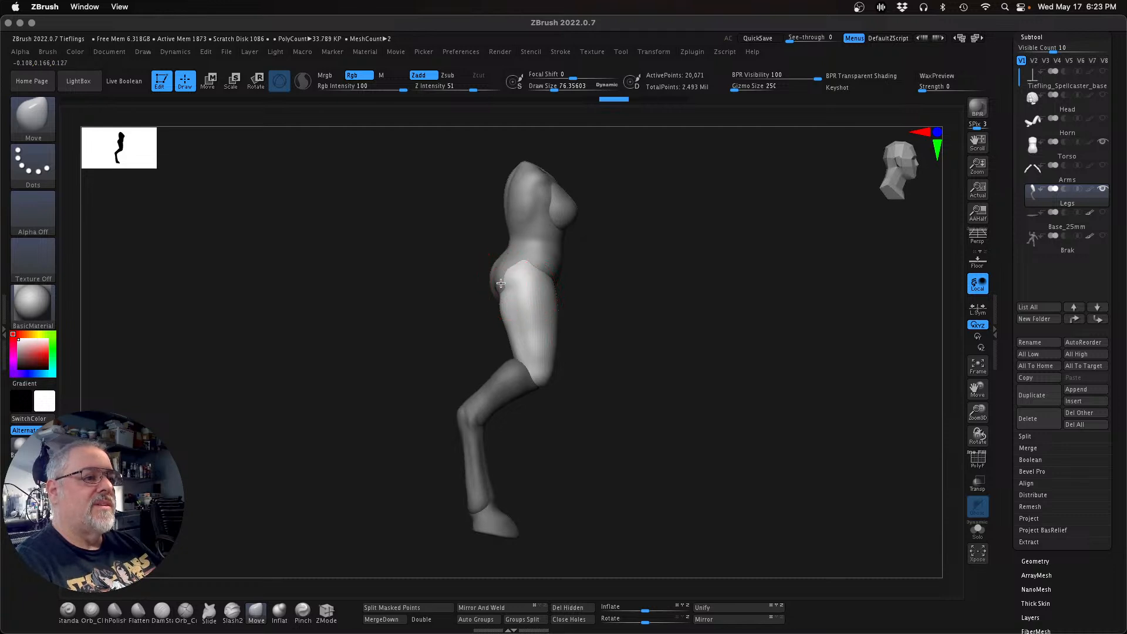
{"action": "left_click_drag", "start_coordinate": [639, 472], "coordinate": [617, 476]}
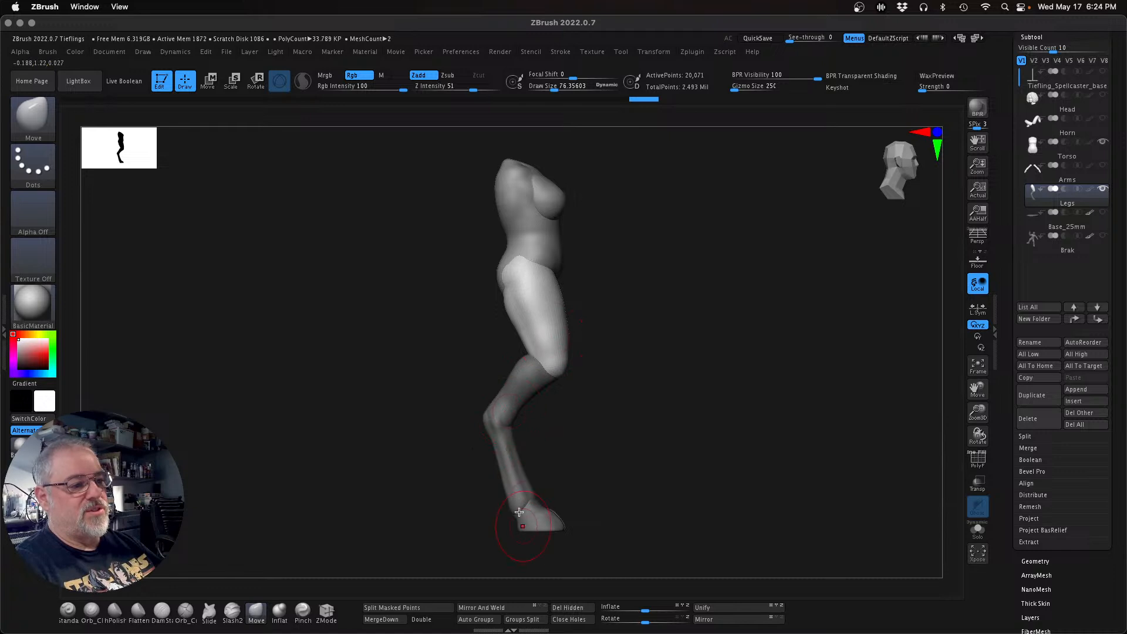
{"action": "left_click_drag", "start_coordinate": [702, 479], "coordinate": [674, 457]}
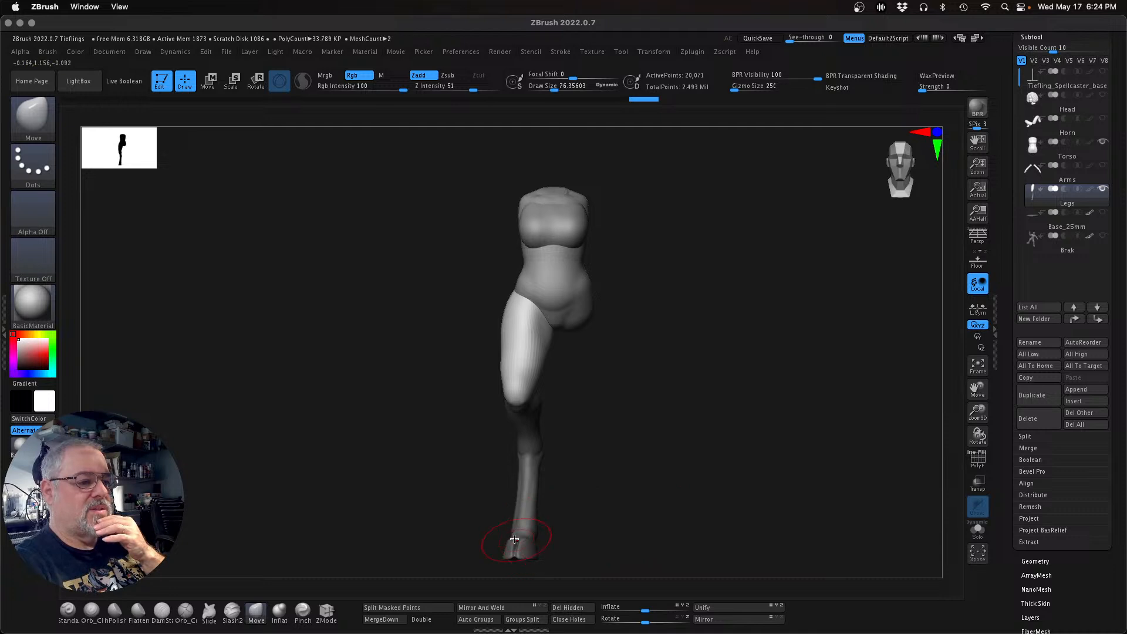
{"action": "left_click_drag", "start_coordinate": [617, 432], "coordinate": [731, 420]}
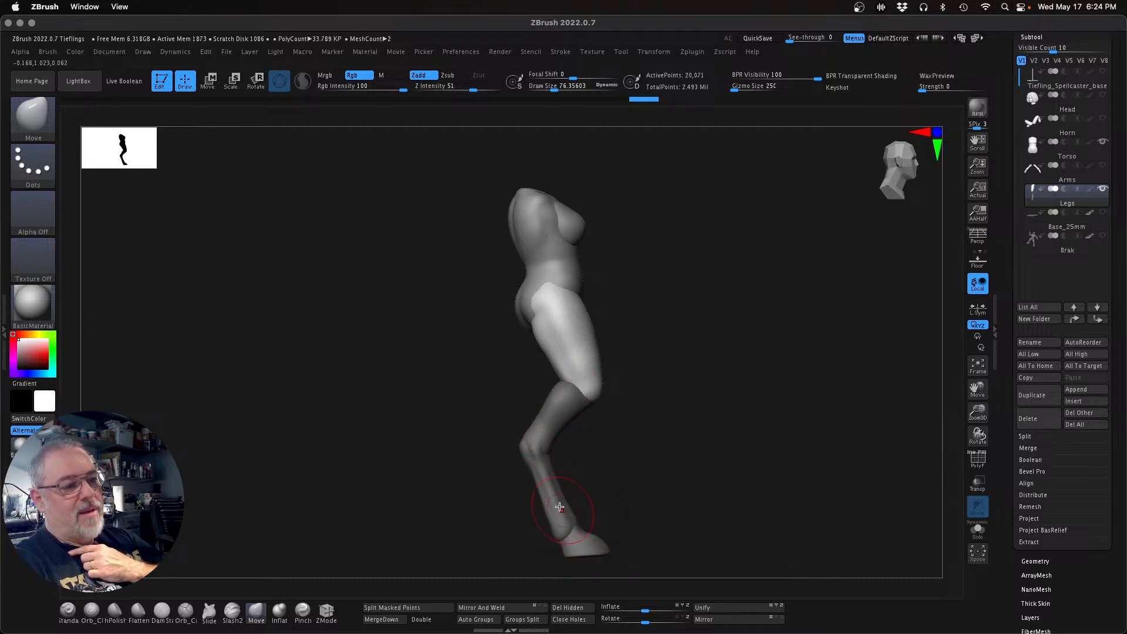
{"action": "left_click_drag", "start_coordinate": [611, 448], "coordinate": [620, 468]}
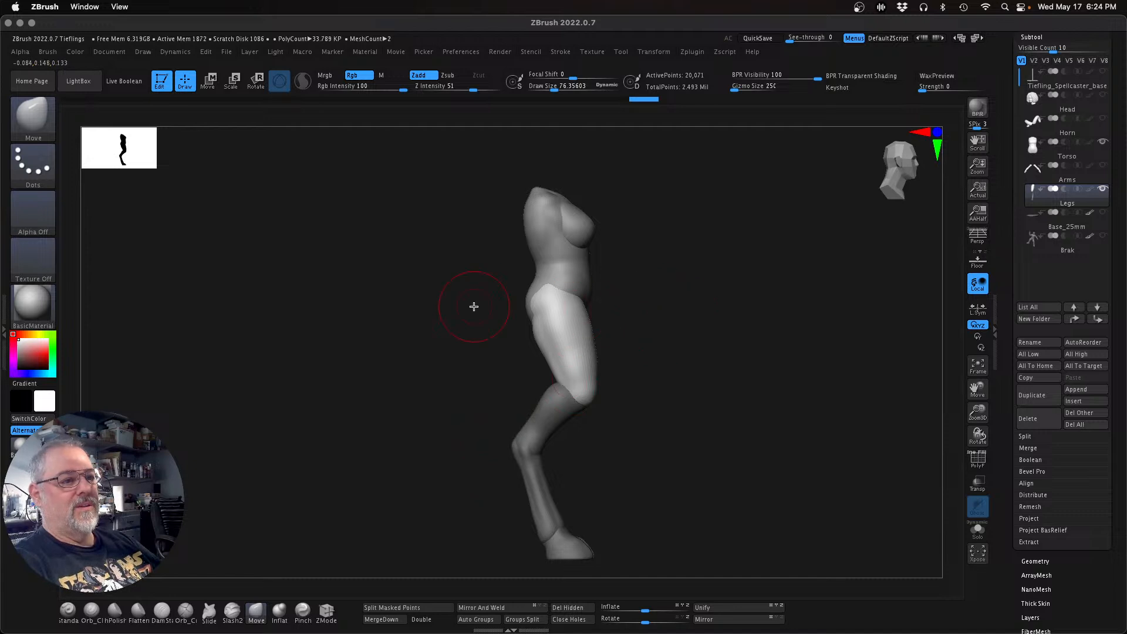
Step: Smooth and adjust the top of the thigh where it meets the buttock and waist
{"action": "left_click_drag", "start_coordinate": [704, 498], "coordinate": [694, 500], "text": "shift"}
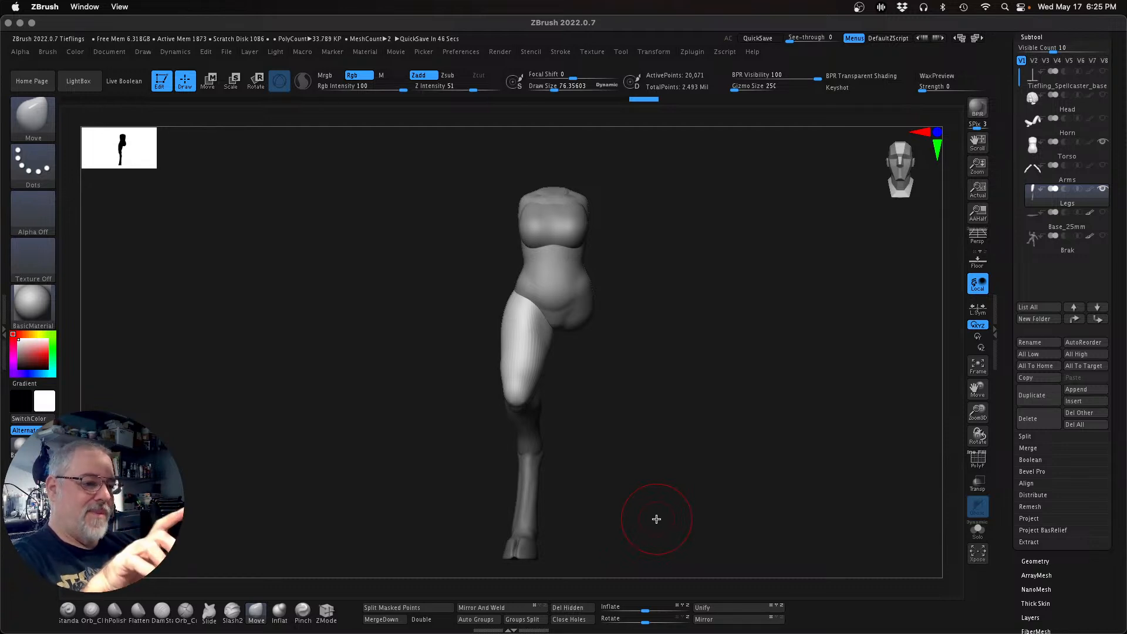
{"action": "left_click_drag", "start_coordinate": [706, 476], "coordinate": [747, 470]}
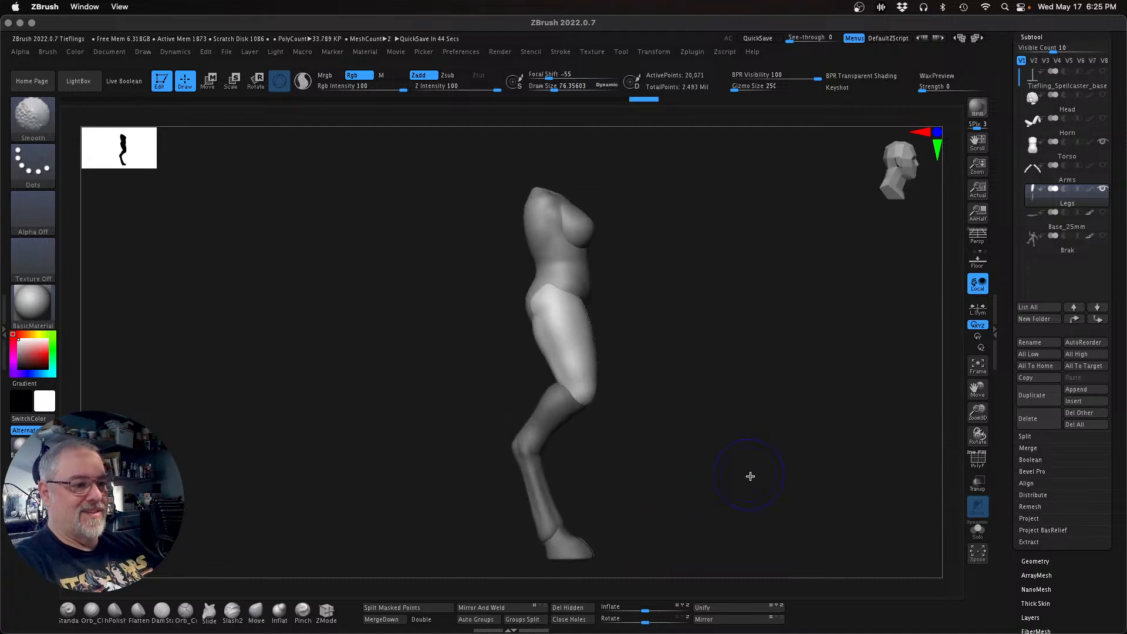
{"action": "mouse_move", "coordinate": [649, 513]}
{"action": "left_mouse_down"}
{"action": "mouse_move", "coordinate": [747, 491]}
{"action": "mouse_move", "coordinate": [657, 411]}
{"action": "left_mouse_up"}
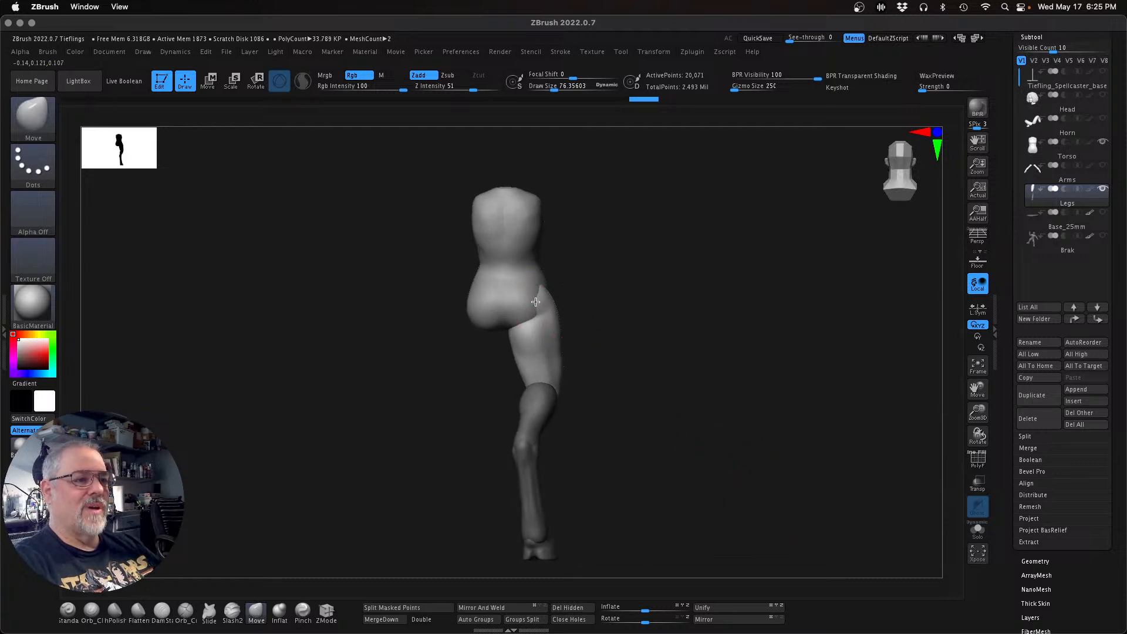
{"action": "left_click_drag", "start_coordinate": [661, 364], "coordinate": [639, 358]}
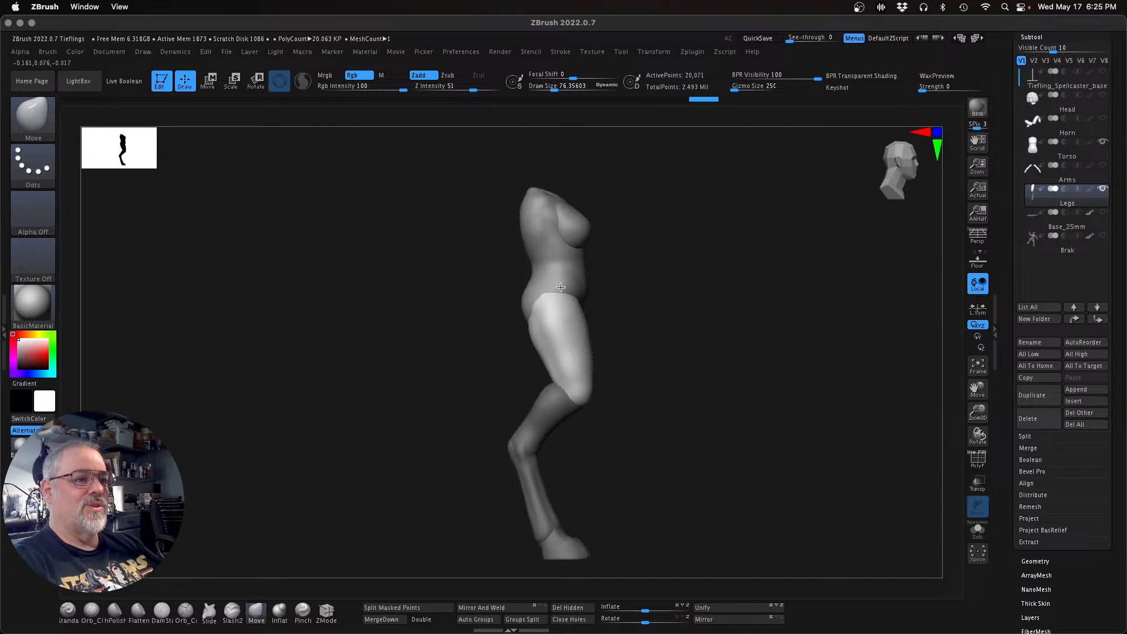
Step: Clear the mask on the leg and adjust the knee and calf with the Move brush
{"action": "mouse_move", "coordinate": [748, 388]}
{"action": "left_mouse_down"}
{"action": "mouse_move", "coordinate": [775, 397]}
{"action": "mouse_move", "coordinate": [672, 395]}
{"action": "mouse_move", "coordinate": [739, 405]}
{"action": "left_mouse_up"}
{"action": "mouse_move", "coordinate": [765, 454]}
{"action": "left_mouse_down"}
{"action": "mouse_move", "coordinate": [649, 423]}
{"action": "mouse_move", "coordinate": [704, 500]}
{"action": "mouse_move", "coordinate": [775, 483]}
{"action": "mouse_move", "coordinate": [729, 491]}
{"action": "mouse_move", "coordinate": [768, 431]}
{"action": "mouse_move", "coordinate": [706, 410]}
{"action": "mouse_move", "coordinate": [762, 403]}
{"action": "mouse_move", "coordinate": [757, 364]}
{"action": "mouse_move", "coordinate": [782, 385]}
{"action": "mouse_move", "coordinate": [730, 409]}
{"action": "mouse_move", "coordinate": [757, 432]}
{"action": "left_mouse_up"}
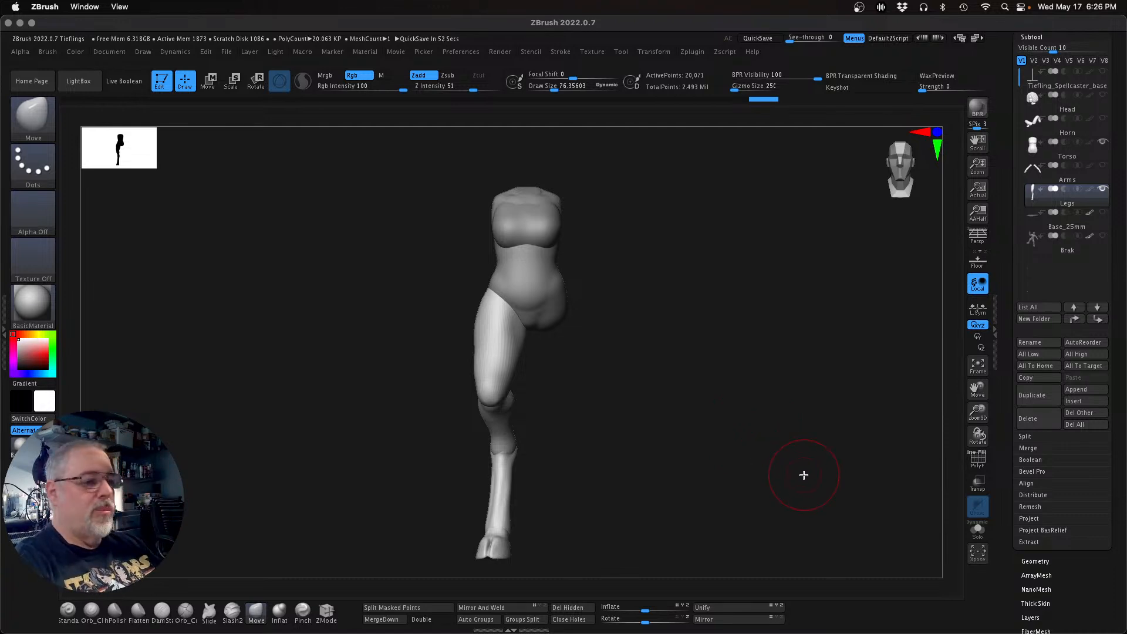
{"action": "mouse_move", "coordinate": [663, 474]}
{"action": "left_mouse_down"}
{"action": "mouse_move", "coordinate": [749, 480]}
{"action": "mouse_move", "coordinate": [604, 481]}
{"action": "mouse_move", "coordinate": [649, 468]}
{"action": "mouse_move", "coordinate": [557, 418]}
{"action": "mouse_move", "coordinate": [485, 400]}
{"action": "left_mouse_up"}
{"action": "mouse_move", "coordinate": [669, 424]}
{"action": "left_mouse_down"}
{"action": "mouse_move", "coordinate": [686, 451]}
{"action": "mouse_move", "coordinate": [706, 449]}
{"action": "left_mouse_up"}
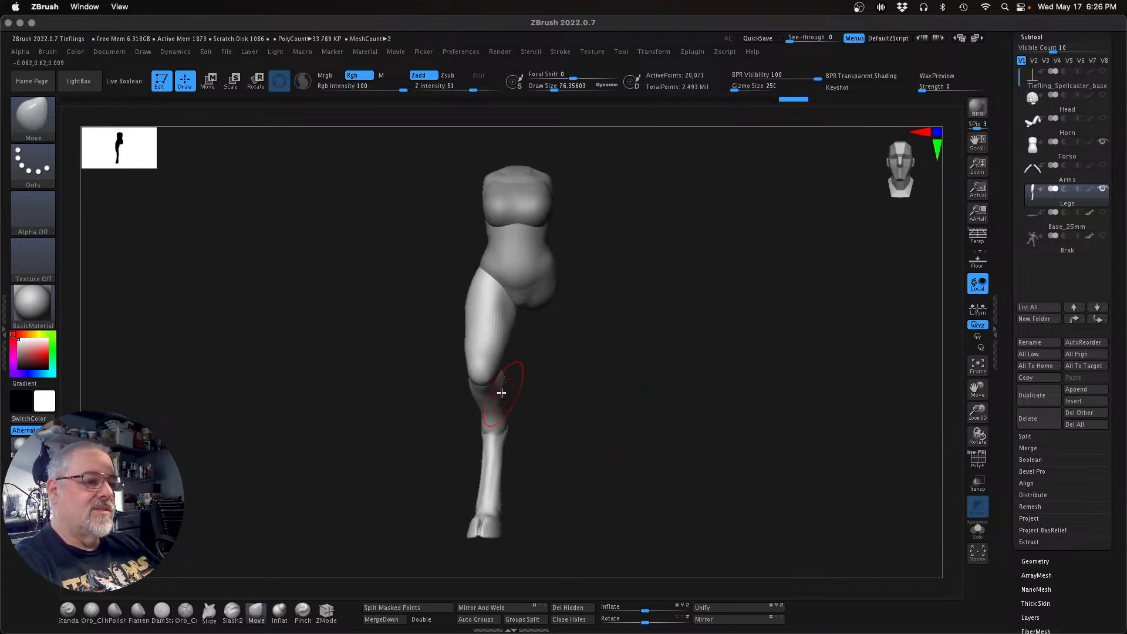
{"action": "left_click_drag", "start_coordinate": [501, 394], "coordinate": [500, 394]}
{"action": "mouse_move", "coordinate": [734, 443]}
{"action": "left_mouse_down"}
{"action": "mouse_move", "coordinate": [724, 446]}
{"action": "mouse_move", "coordinate": [755, 458]}
{"action": "left_mouse_up"}
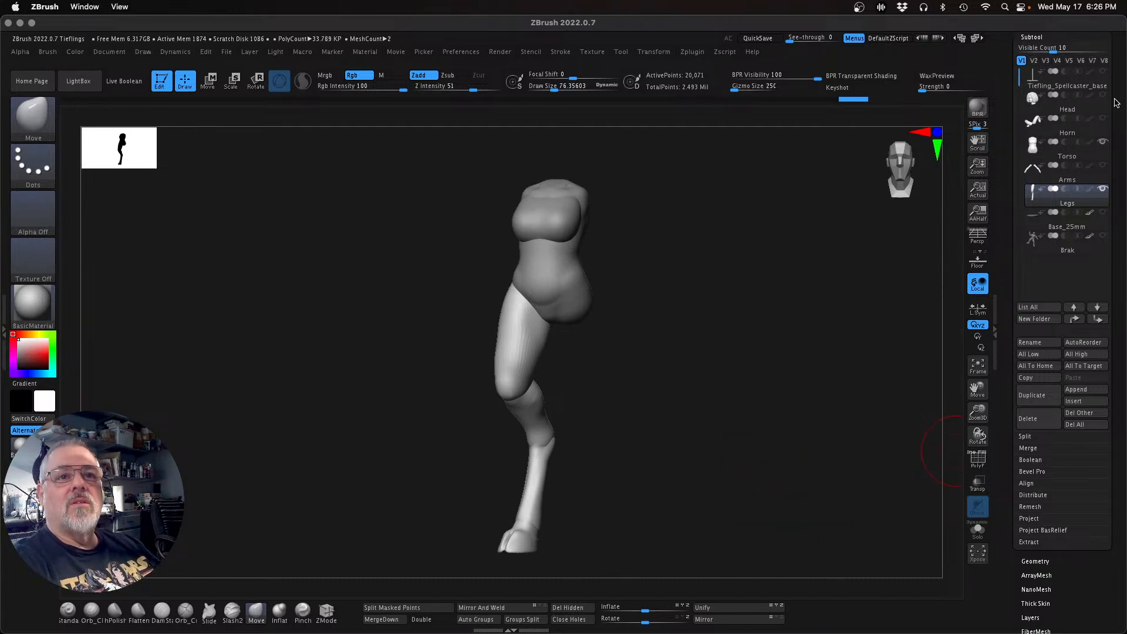
Step: Show the Head subtool above the body and make the Torso subtool active
{"action": "left_click_drag", "start_coordinate": [976, 411], "coordinate": [974, 415]}
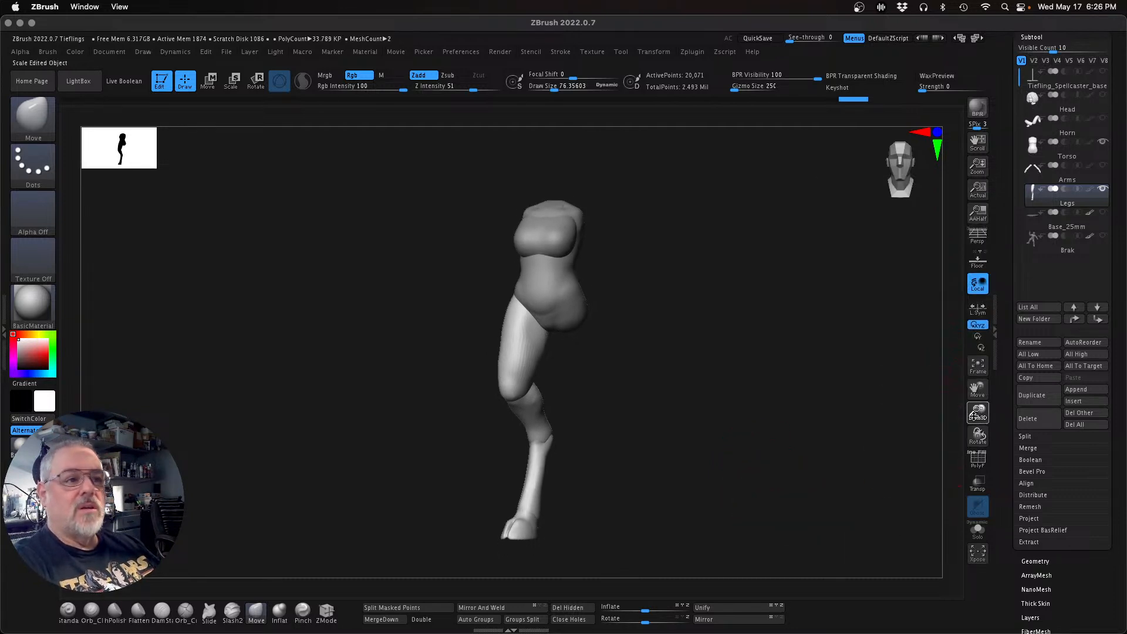
{"action": "left_click_drag", "start_coordinate": [794, 372], "coordinate": [737, 391], "text": "alt"}
{"action": "left_click", "coordinate": [1102, 95]}
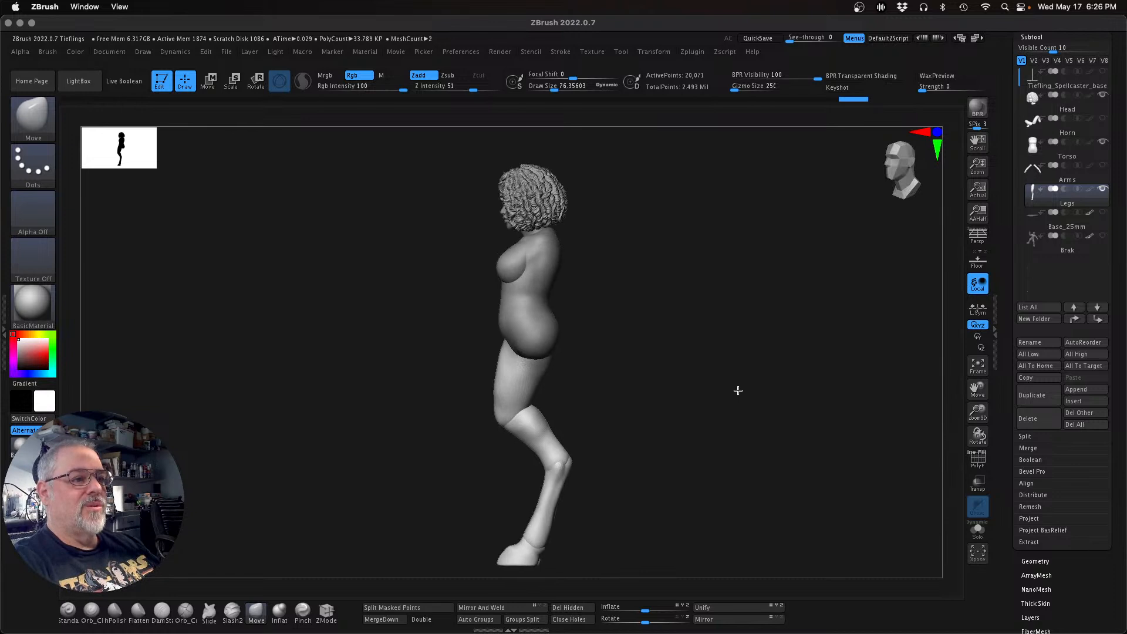
{"action": "left_click", "coordinate": [738, 391]}
{"action": "key", "text": "Up"}
{"action": "key", "text": "Up"}
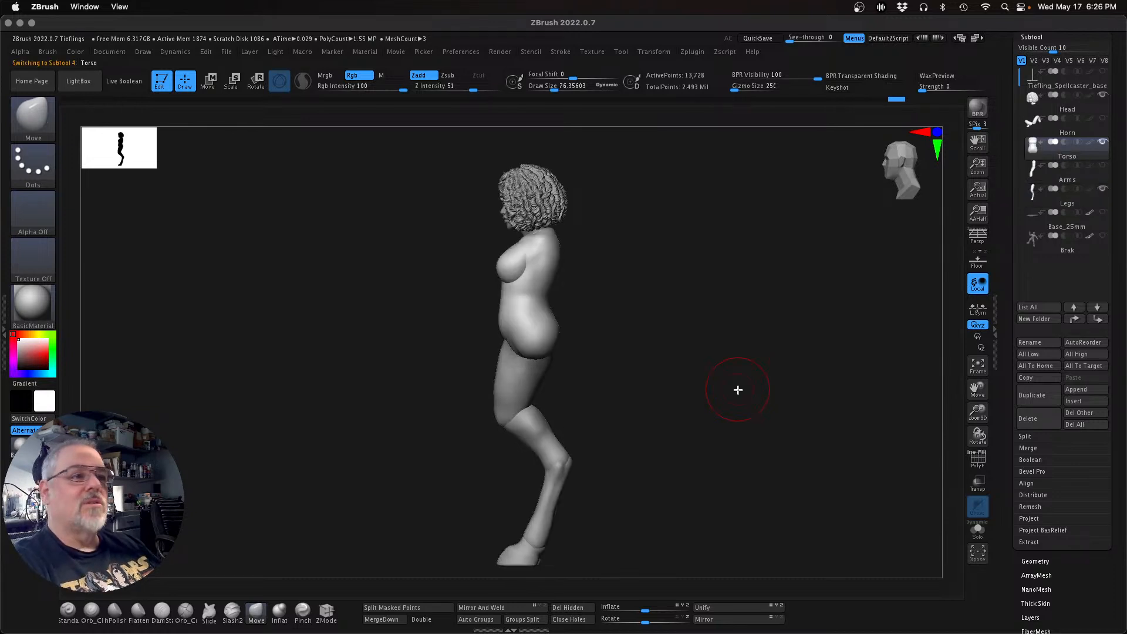
Step: Smooth the torso's side and upper abdomen below the breasts
{"action": "left_click_drag", "start_coordinate": [527, 260], "coordinate": [521, 278], "text": "shift"}
{"action": "left_click_drag", "start_coordinate": [660, 294], "coordinate": [738, 274]}
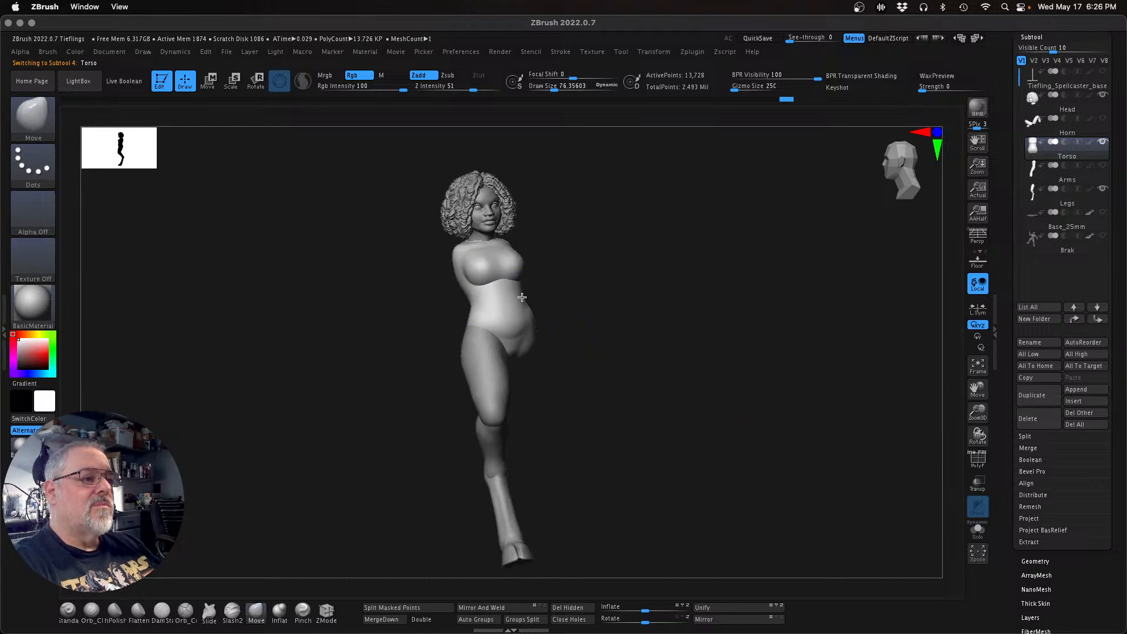
{"action": "left_click_drag", "start_coordinate": [510, 286], "coordinate": [499, 287], "text": "shift"}
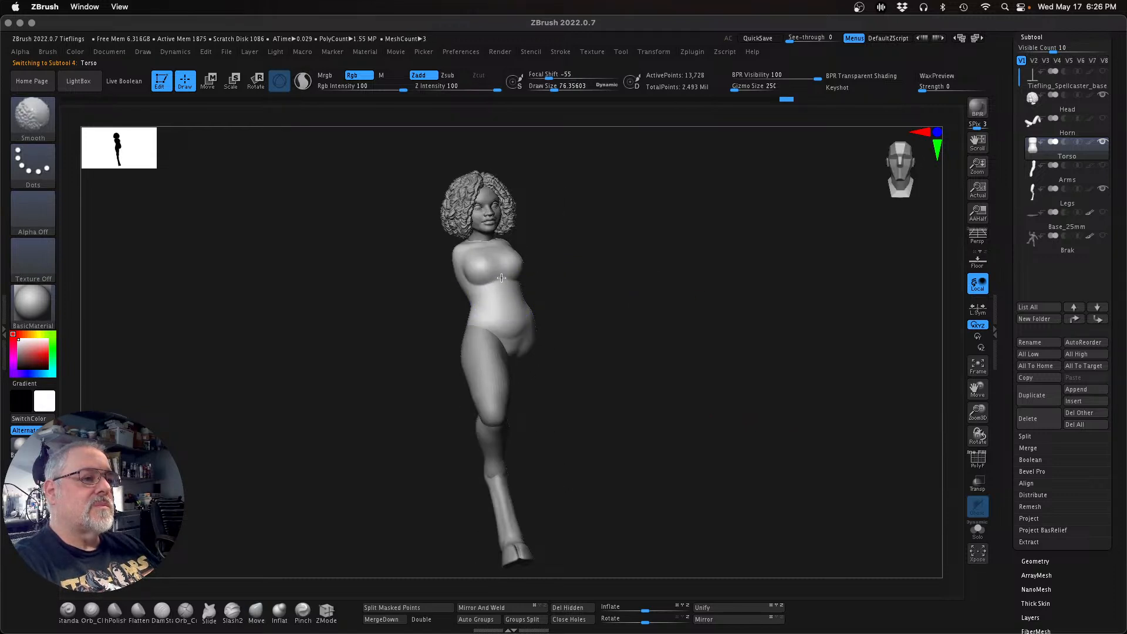
{"action": "mouse_move", "coordinate": [694, 422]}
{"action": "left_mouse_down"}
{"action": "mouse_move", "coordinate": [659, 428]}
{"action": "mouse_move", "coordinate": [719, 430]}
{"action": "mouse_move", "coordinate": [752, 405]}
{"action": "left_mouse_up"}
{"action": "key", "text": "shift"}
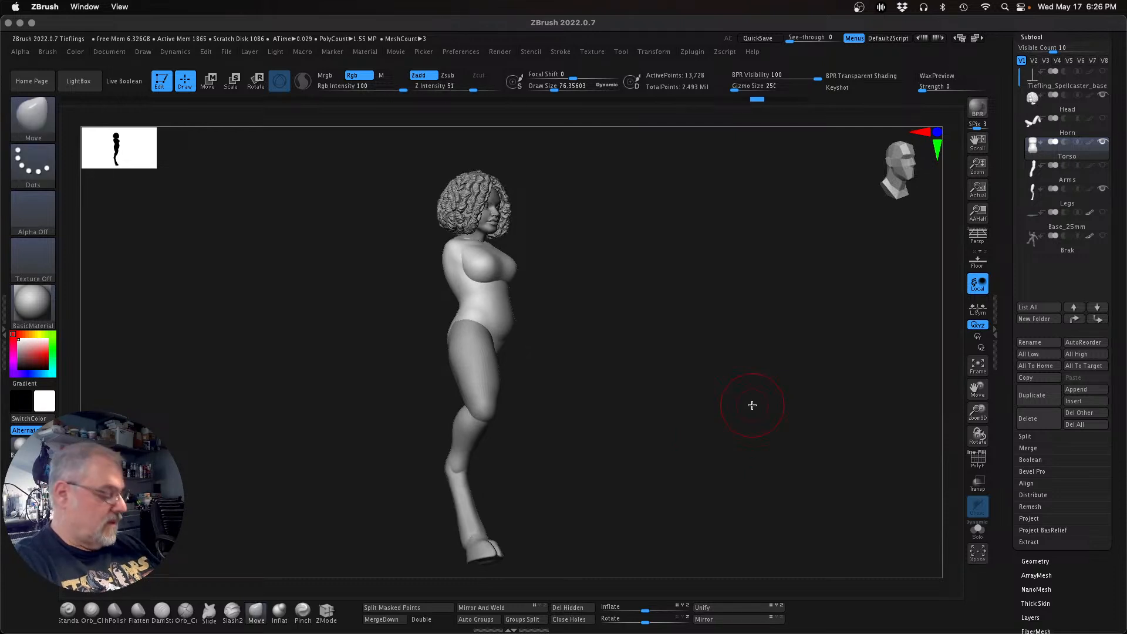
Step: Duplicate the single leg in the Legs subtool and mirror the copy to the other side of the body
{"action": "key", "text": "s"}
{"action": "left_click_drag", "start_coordinate": [752, 405], "coordinate": [717, 427]}
{"action": "key", "text": "Down"}
{"action": "key", "text": "Down"}
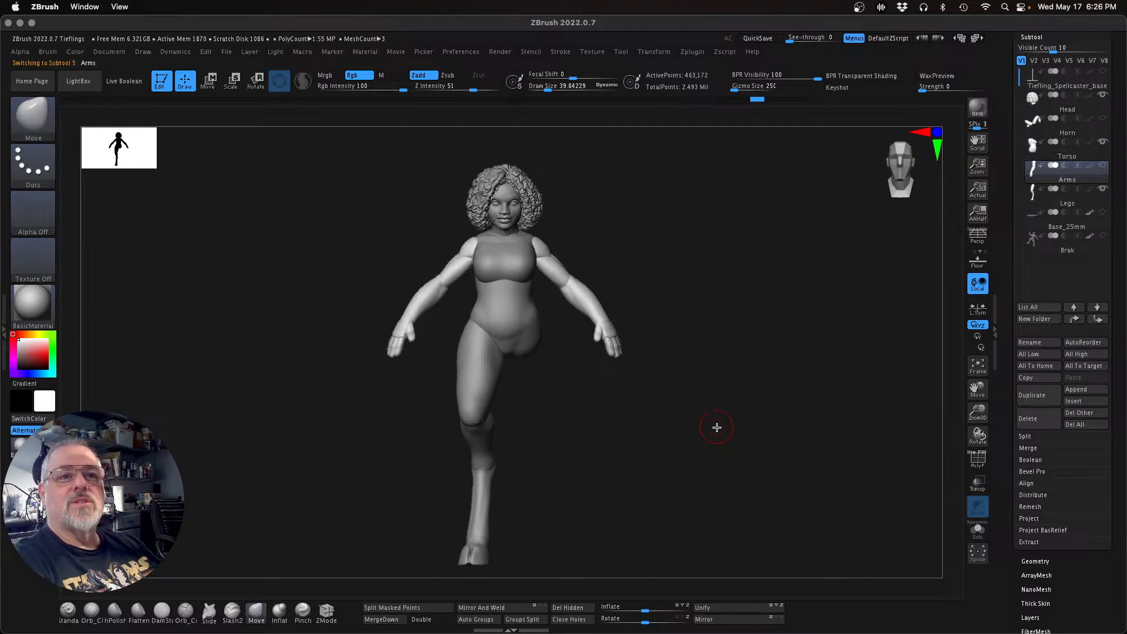
{"action": "left_click", "coordinate": [1041, 397]}
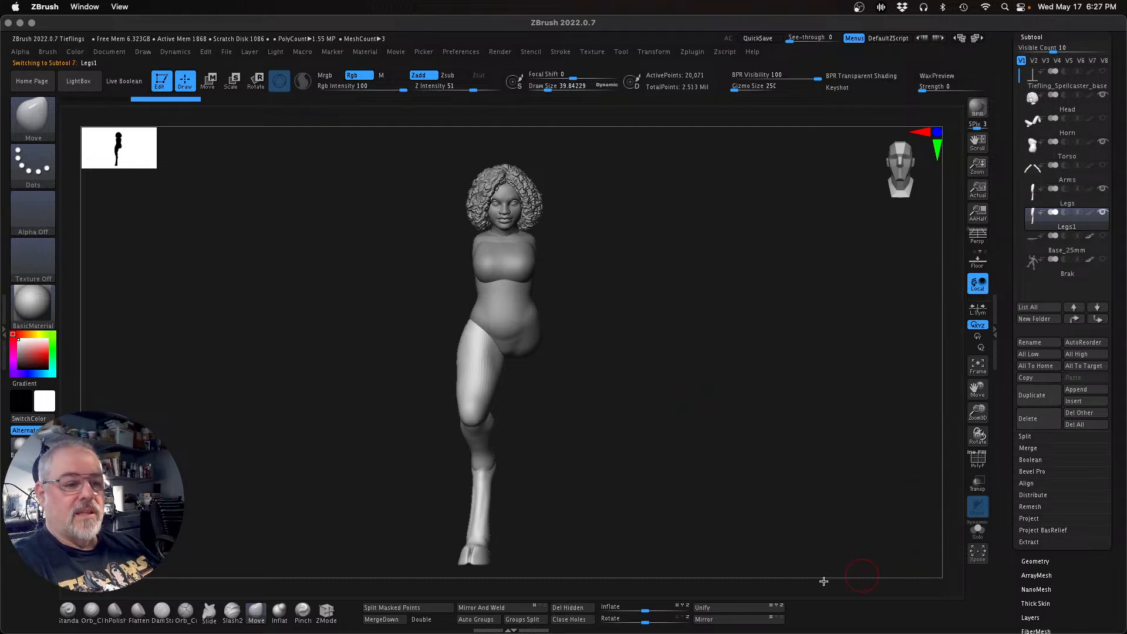
{"action": "left_click", "coordinate": [716, 621]}
{"action": "mouse_move", "coordinate": [874, 407]}
{"action": "left_mouse_down"}
{"action": "mouse_move", "coordinate": [903, 403]}
{"action": "mouse_move", "coordinate": [871, 406]}
{"action": "left_mouse_up"}
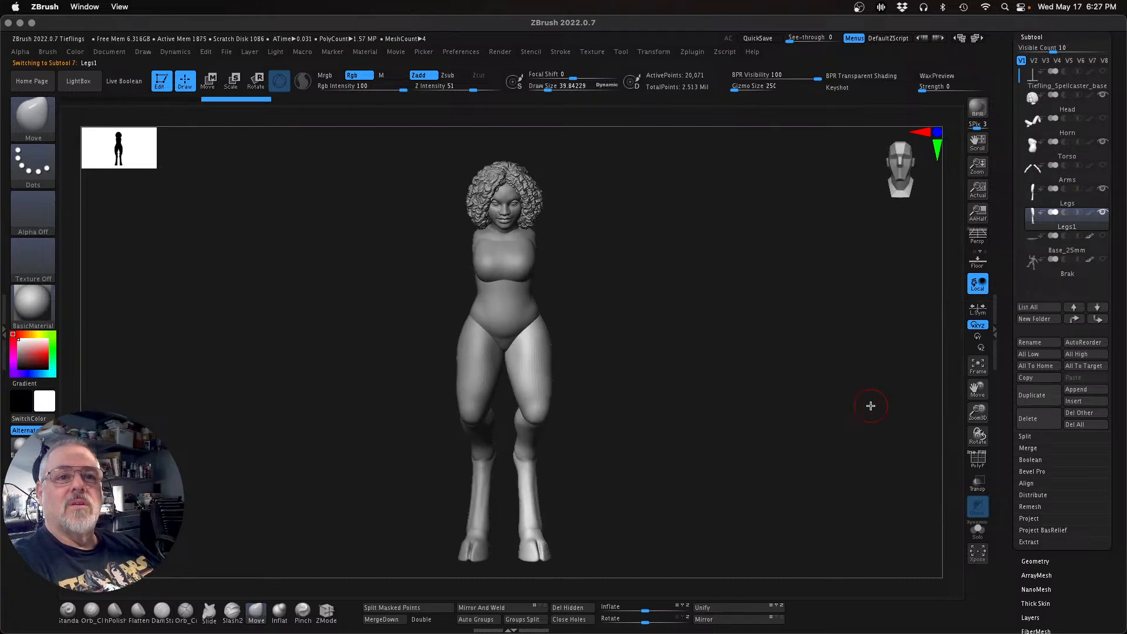
Step: Merge the Legs subtool with the mirrored copy below it and assign separate polygroups with Auto Groups
{"action": "key", "text": "Up"}
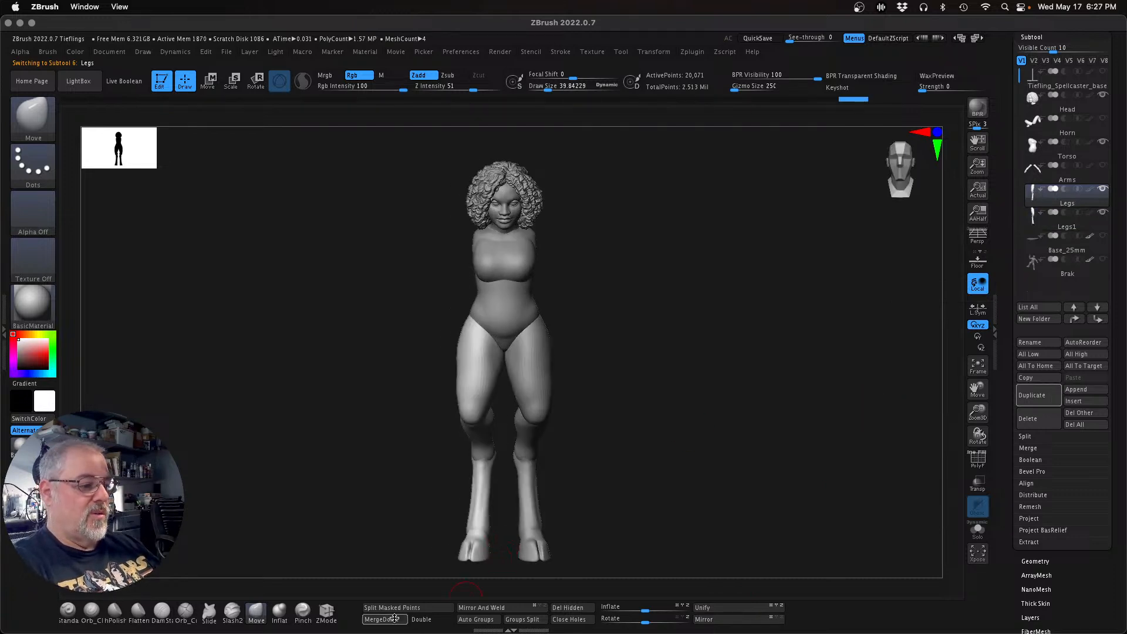
{"action": "left_click", "coordinate": [382, 619]}
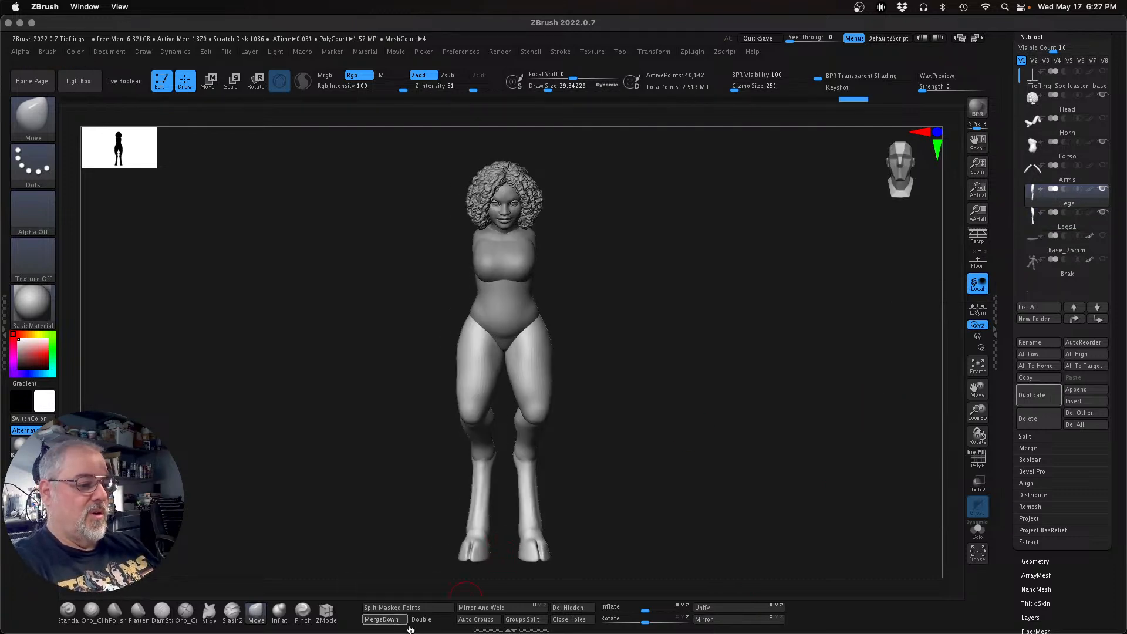
{"action": "left_click", "coordinate": [479, 621]}
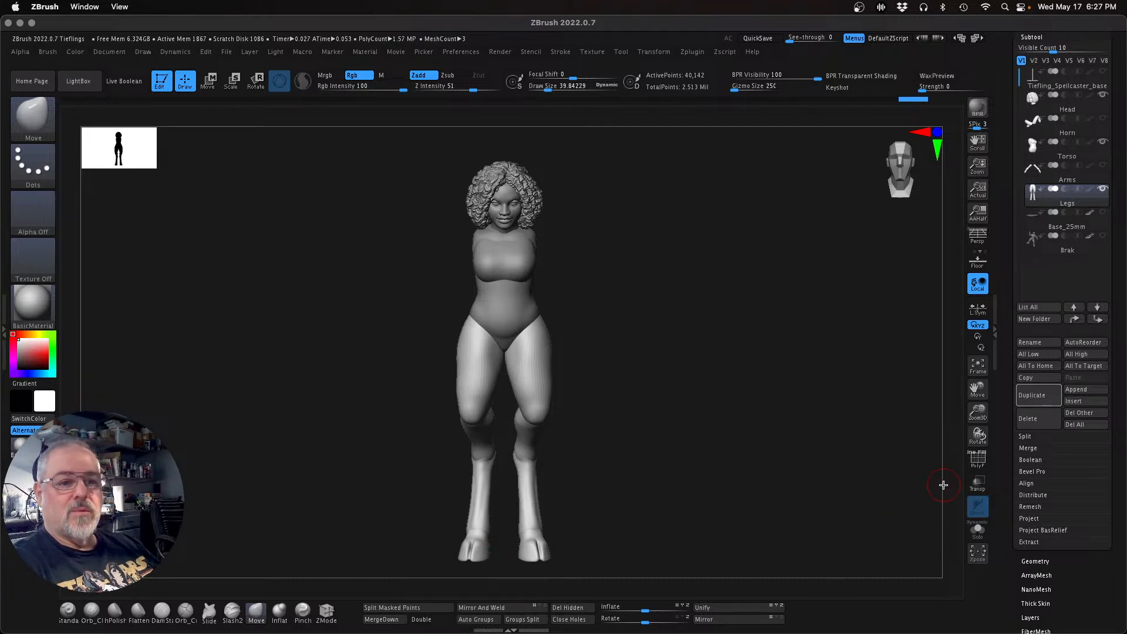
{"action": "left_click", "coordinate": [977, 459]}
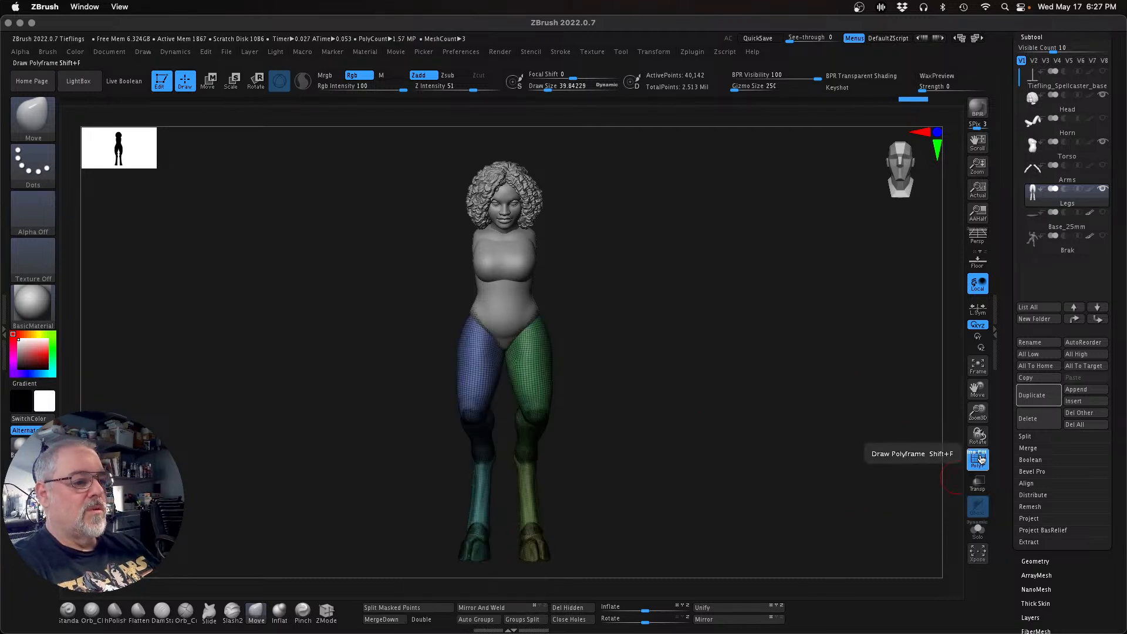
{"action": "left_click", "coordinate": [978, 460]}
Step: Show the Arms subtool together with the head, torso and both legs
{"action": "left_click_drag", "start_coordinate": [790, 478], "coordinate": [841, 468]}
{"action": "mouse_move", "coordinate": [780, 449]}
{"action": "left_mouse_down"}
{"action": "mouse_move", "coordinate": [804, 450]}
{"action": "mouse_move", "coordinate": [727, 450]}
{"action": "mouse_move", "coordinate": [829, 441]}
{"action": "mouse_move", "coordinate": [759, 453]}
{"action": "left_mouse_up"}
{"action": "left_click", "coordinate": [1104, 182]}
{"action": "left_click", "coordinate": [1103, 169]}
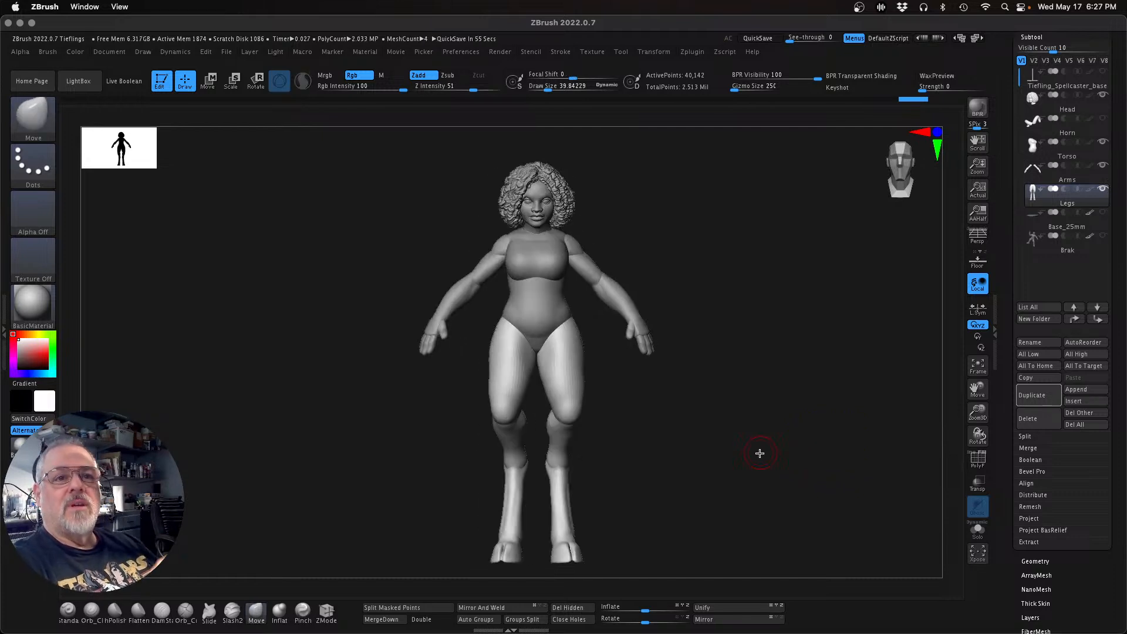
Step: Isolate the character's right arm in the Arms subtool and delete the opposite arm's geometry
{"action": "key", "text": "Up"}
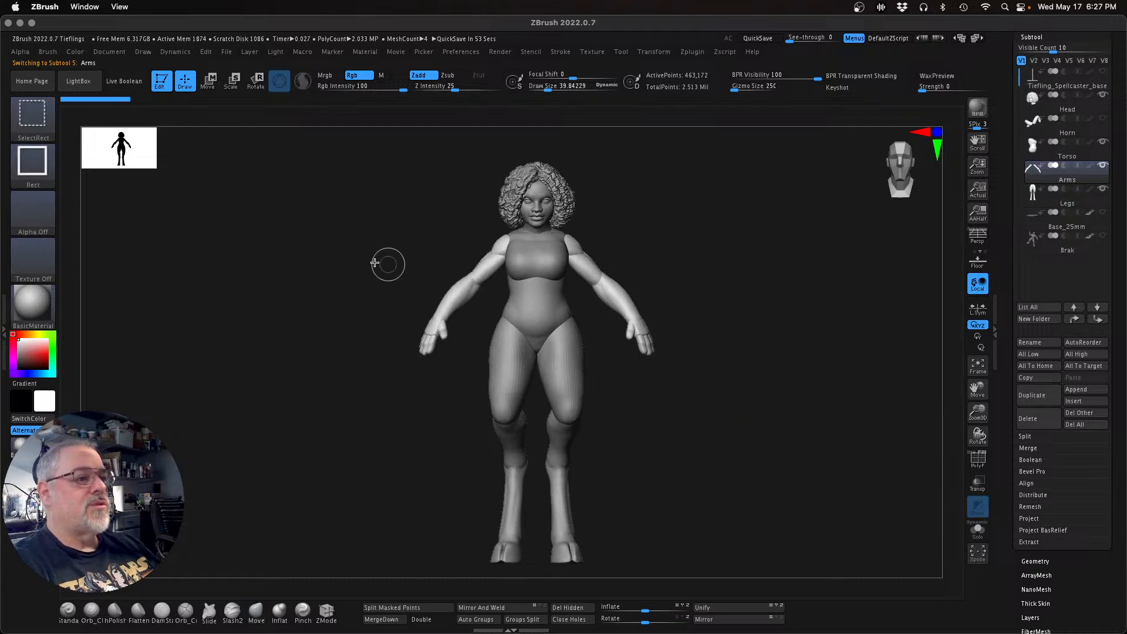
{"action": "left_click", "coordinate": [454, 288], "text": "ctrl+shift"}
{"action": "left_click", "coordinate": [454, 289], "text": "ctrl+shift"}
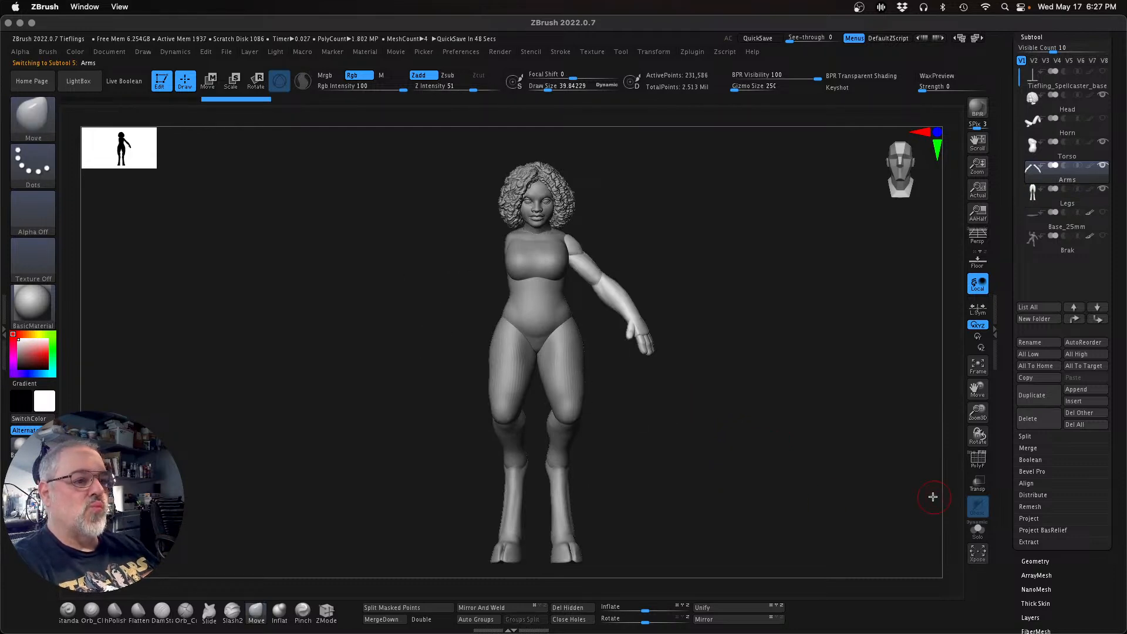
{"action": "left_click", "coordinate": [978, 459]}
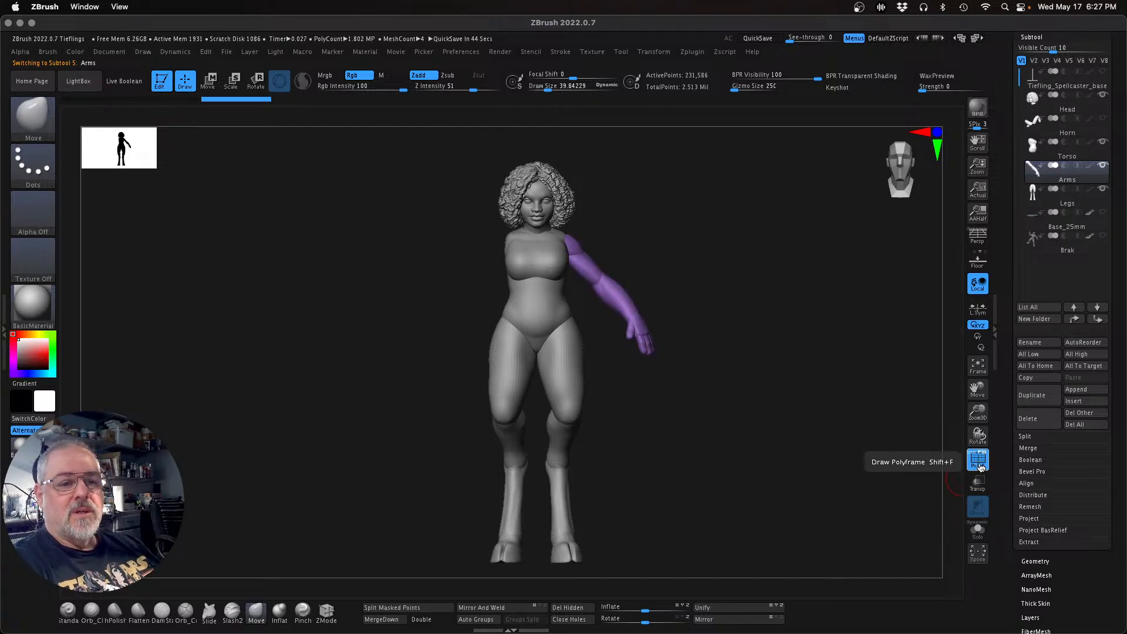
{"action": "left_click", "coordinate": [794, 456], "text": "ctrl+shift"}
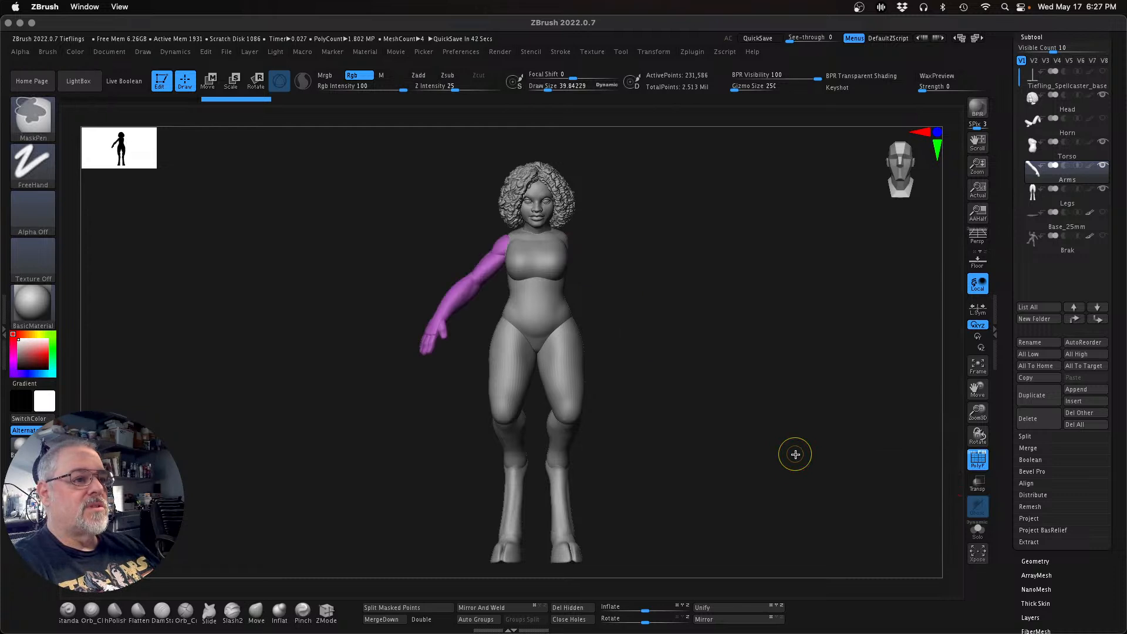
{"action": "left_click", "coordinate": [569, 610]}
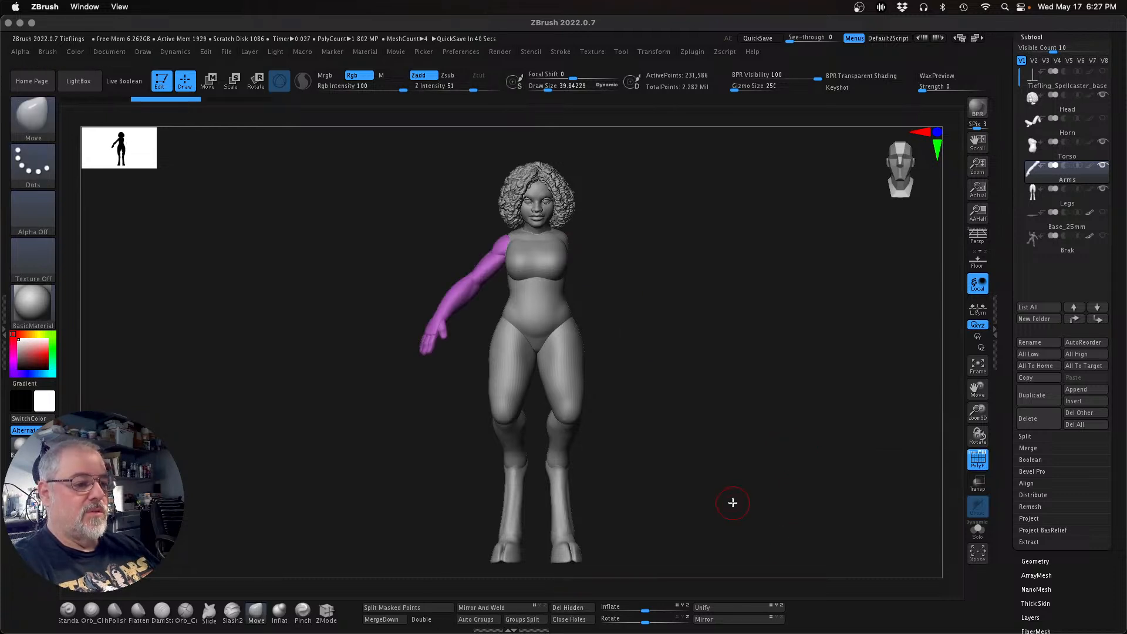
Step: Split the remaining arm into polygroups with Auto Groups and check them by hiding individual arm pieces
{"action": "left_click", "coordinate": [506, 623]}
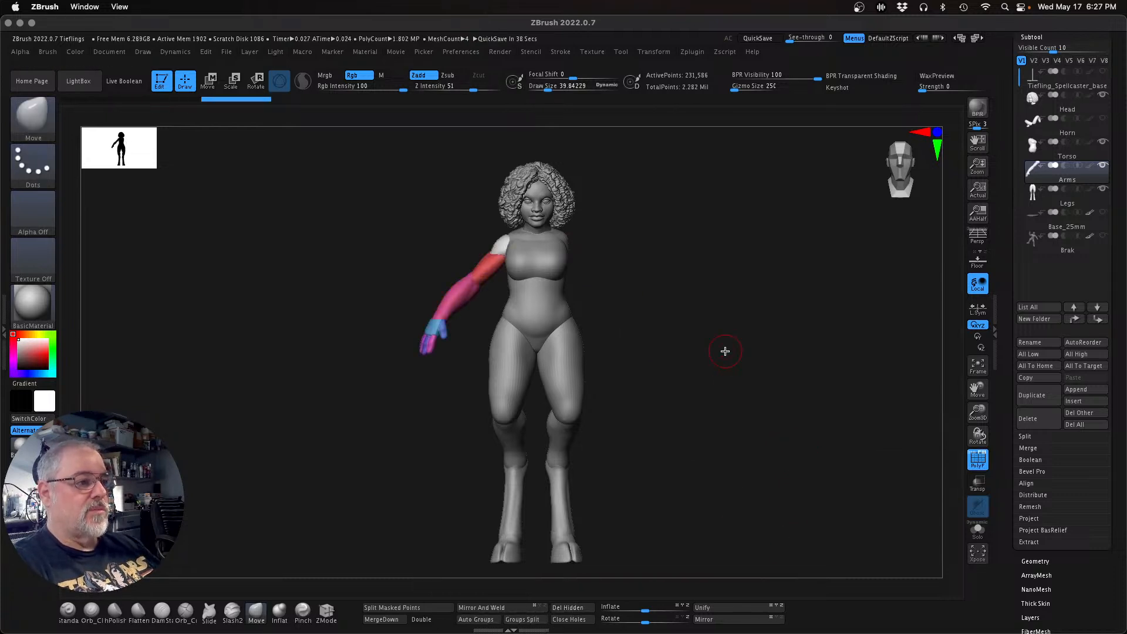
{"action": "left_click", "coordinate": [506, 253], "text": "ctrl+shift"}
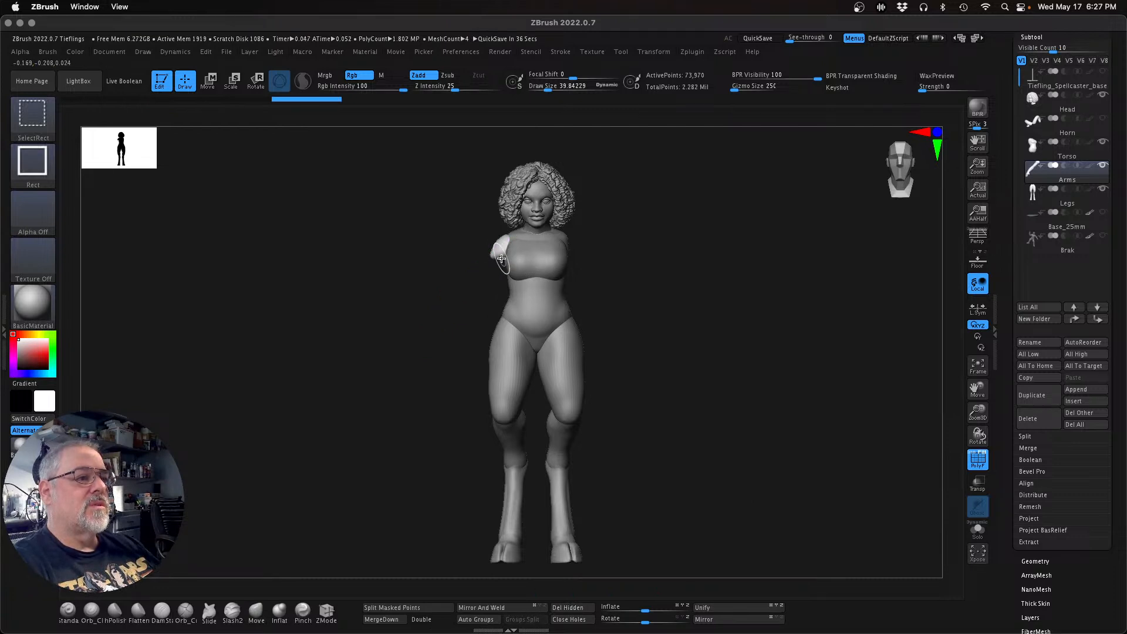
{"action": "left_click", "coordinate": [493, 265], "text": "ctrl+shift"}
{"action": "left_click", "coordinate": [492, 269], "text": "ctrl+alt+shift"}
{"action": "left_click", "coordinate": [453, 308], "text": "ctrl+alt+shift"}
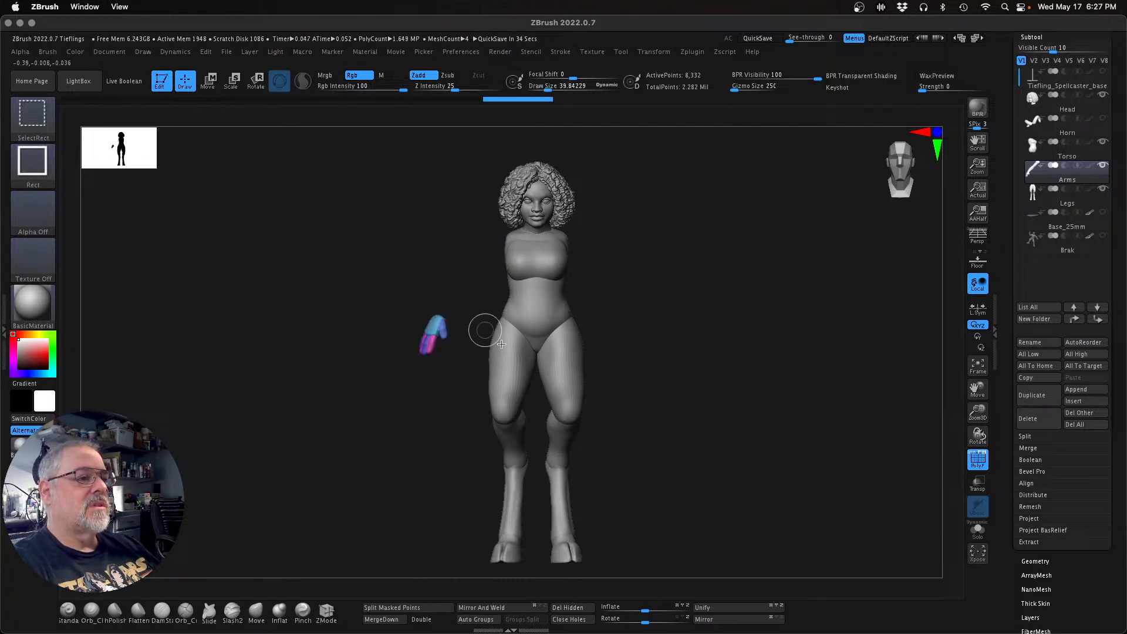
{"action": "left_click", "coordinate": [801, 485], "text": "ctrl+shift"}
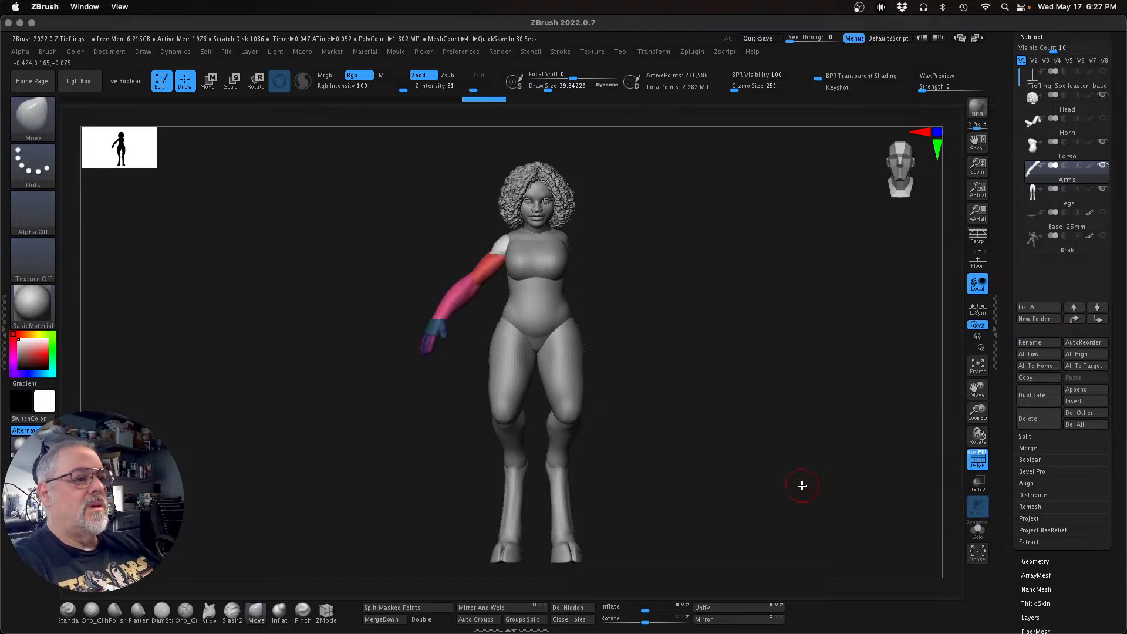
{"action": "left_click", "coordinate": [1034, 561]}
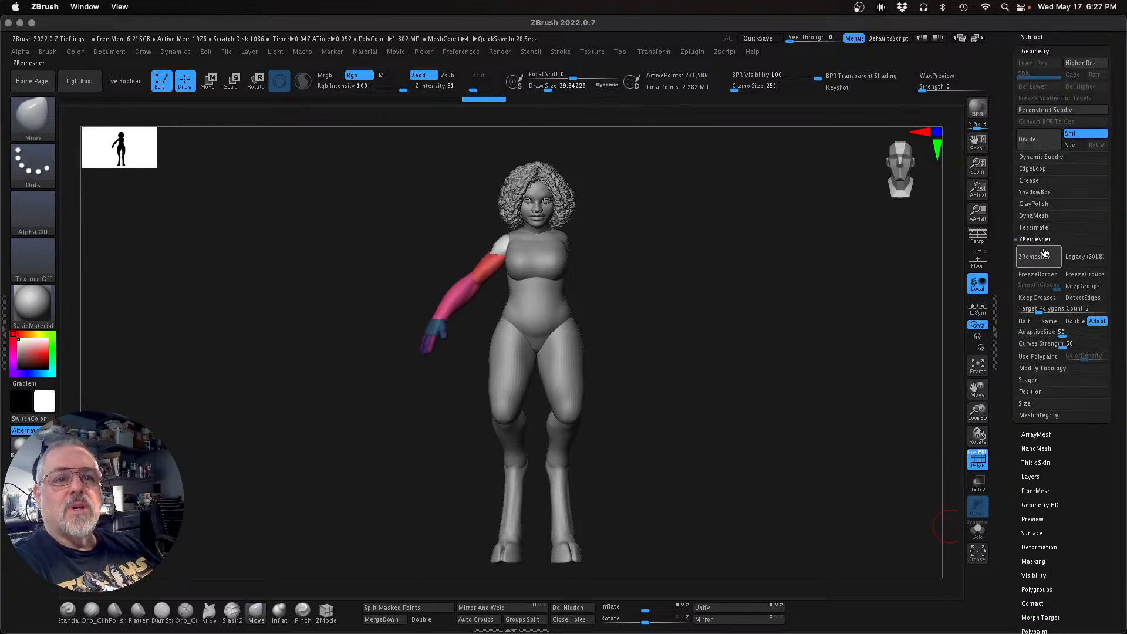
{"action": "left_click", "coordinate": [1040, 157]}
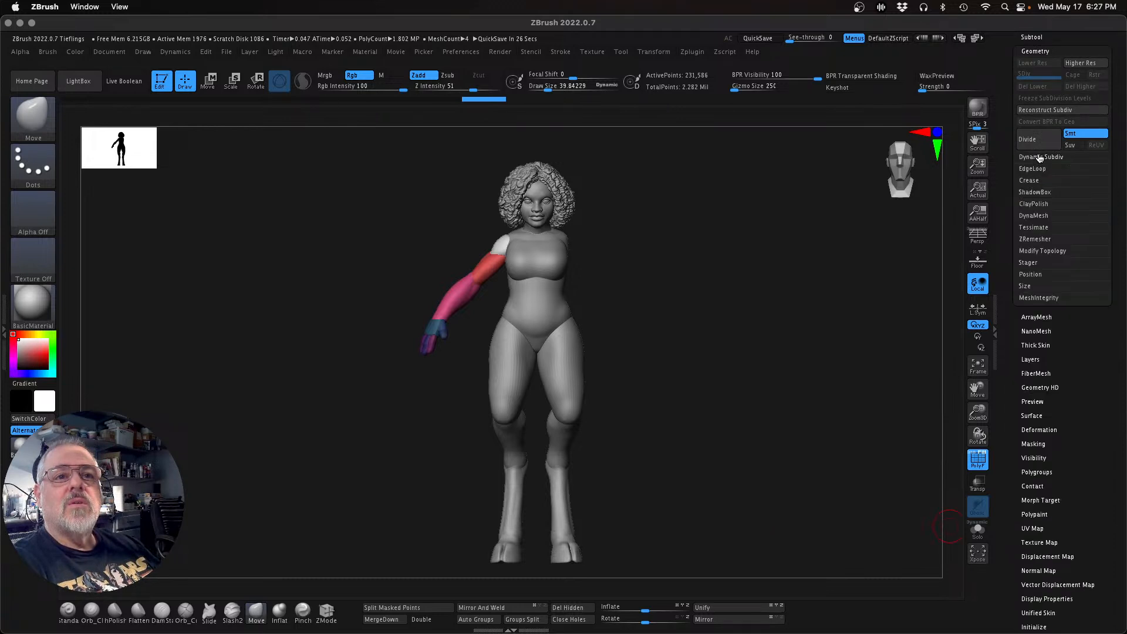
{"action": "left_click", "coordinate": [1038, 51]}
{"action": "left_click_drag", "start_coordinate": [1066, 54], "coordinate": [1082, 224]}
{"action": "left_click", "coordinate": [1032, 252]}
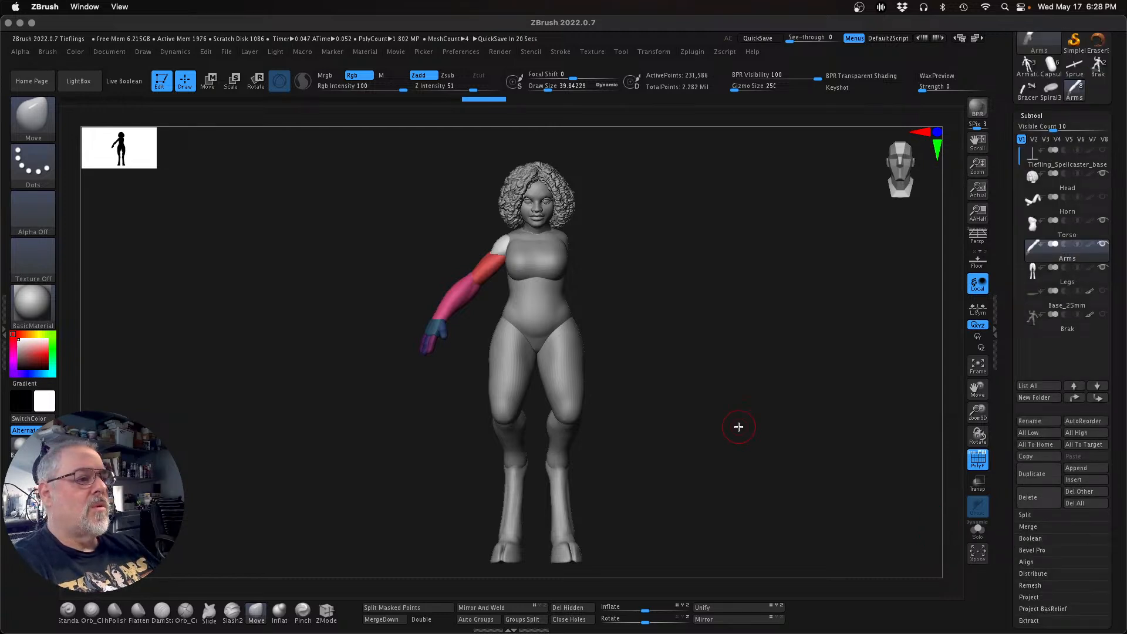
Step: Align the transform gizmo with the arm and adjust the arm's fit to the shoulder and torso
{"action": "key", "text": "w"}
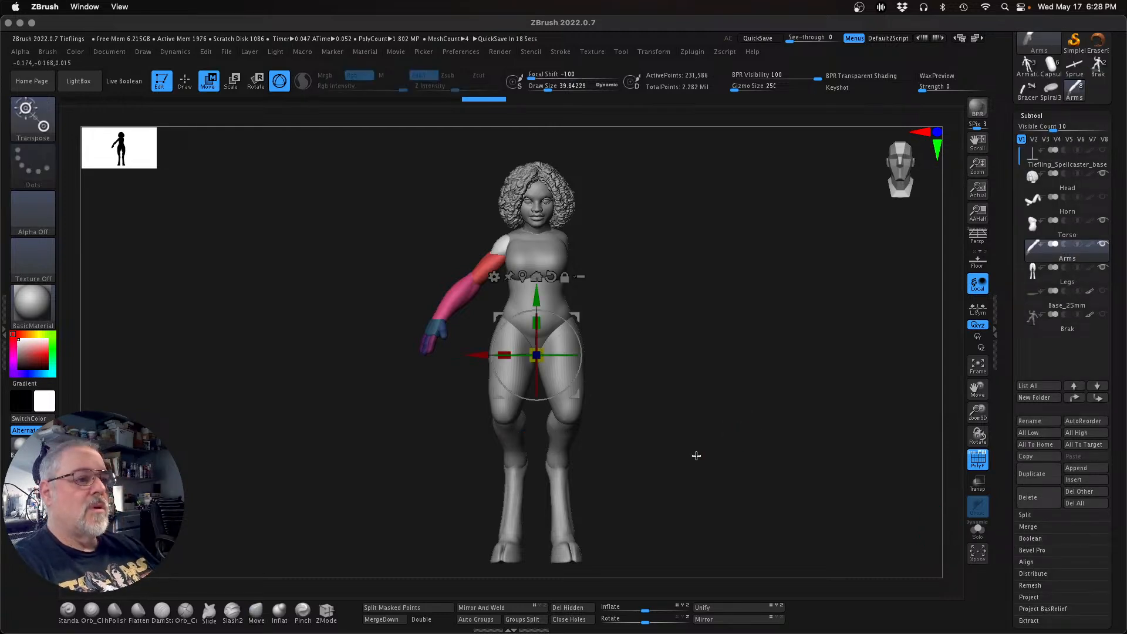
{"action": "left_click_drag", "start_coordinate": [523, 272], "coordinate": [524, 301], "text": "alt"}
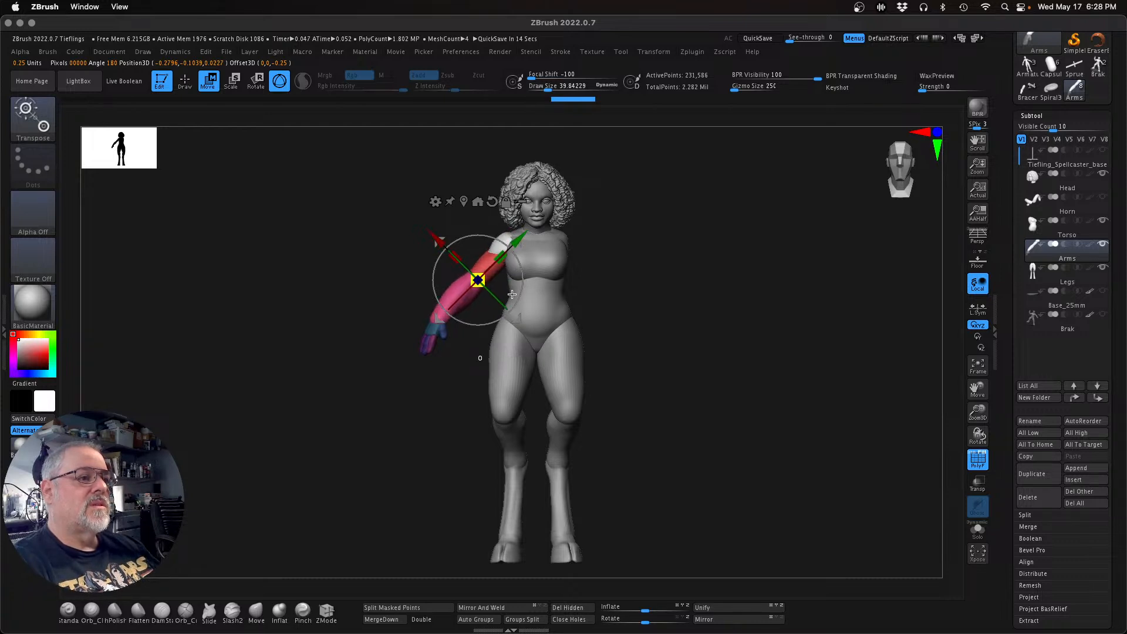
{"action": "left_click_drag", "start_coordinate": [868, 465], "coordinate": [792, 433]}
{"action": "left_click_drag", "start_coordinate": [981, 417], "coordinate": [994, 444]}
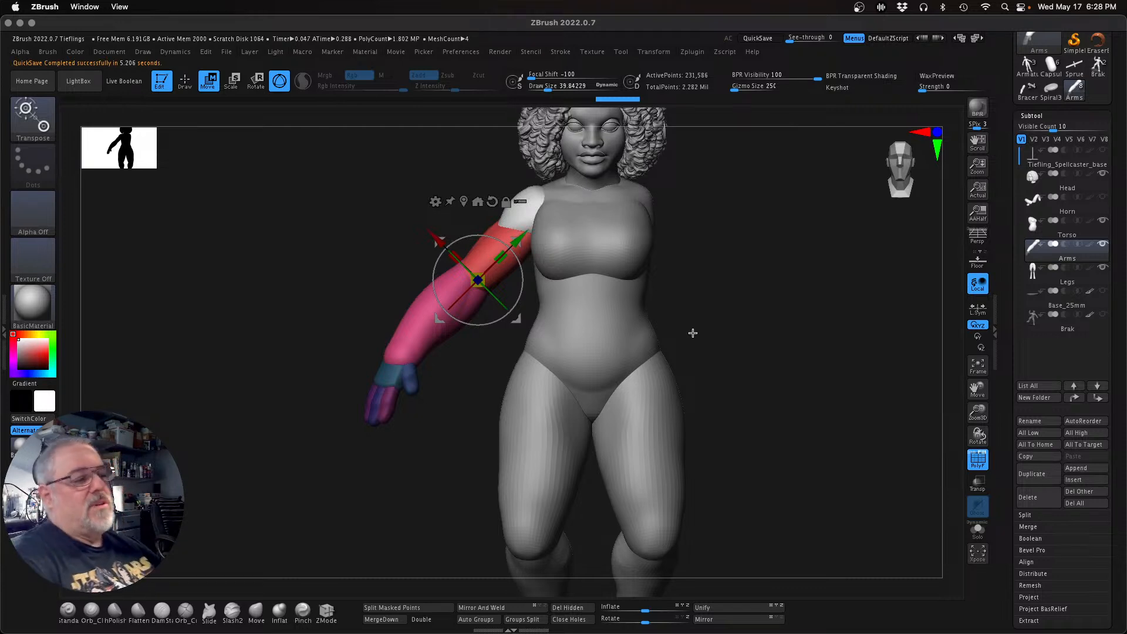
{"action": "left_click_drag", "start_coordinate": [502, 260], "coordinate": [531, 231]}
{"action": "left_click_drag", "start_coordinate": [733, 446], "coordinate": [808, 478]}
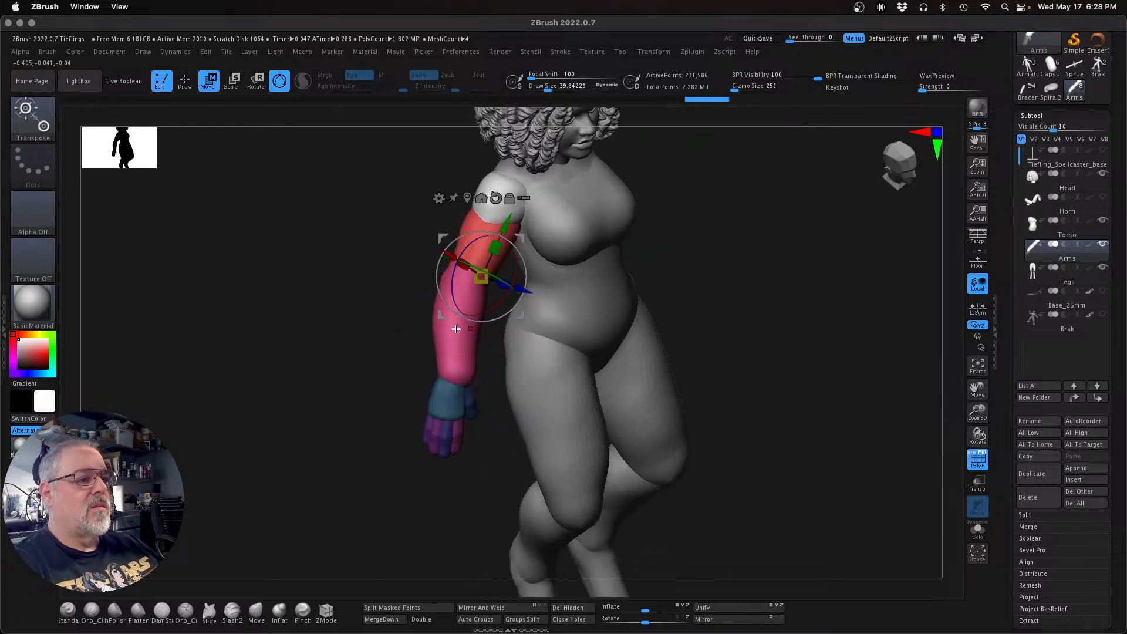
{"action": "left_click_drag", "start_coordinate": [472, 326], "coordinate": [474, 323]}
Step: Fill out the arm with the Inflat brush at a draw size of about 88
{"action": "key", "text": "q"}
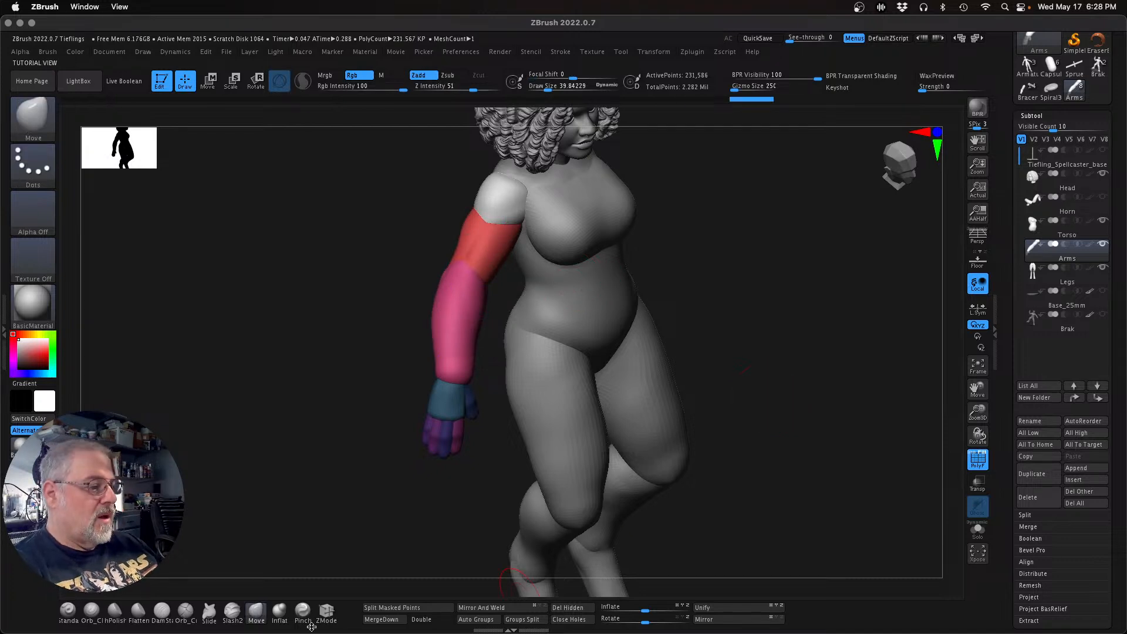
{"action": "left_click", "coordinate": [279, 612]}
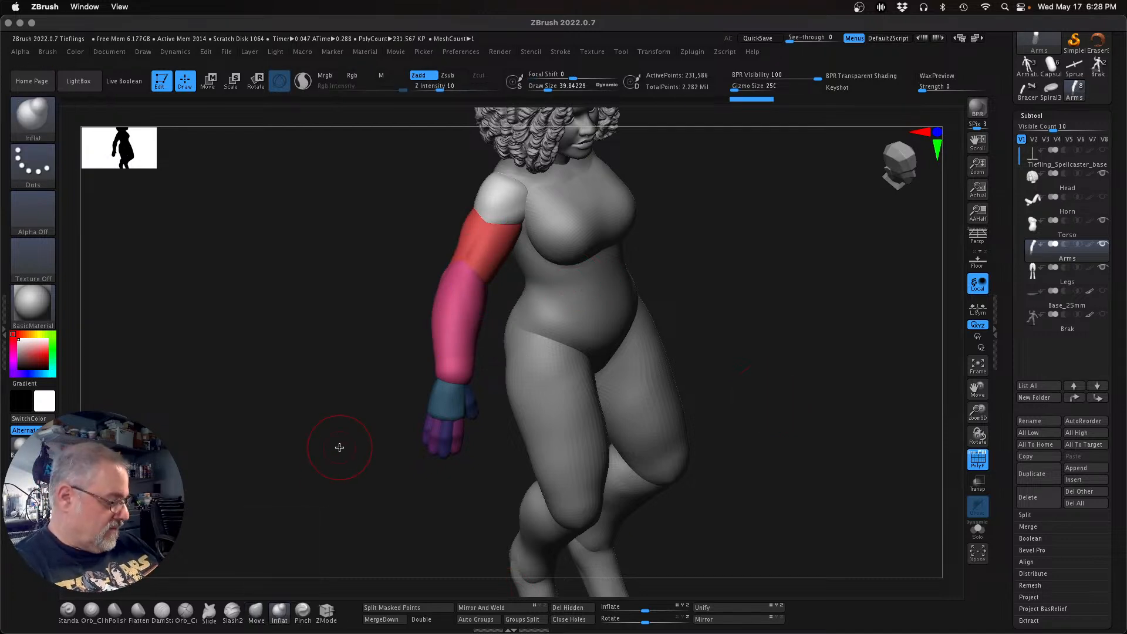
{"action": "key", "text": "s"}
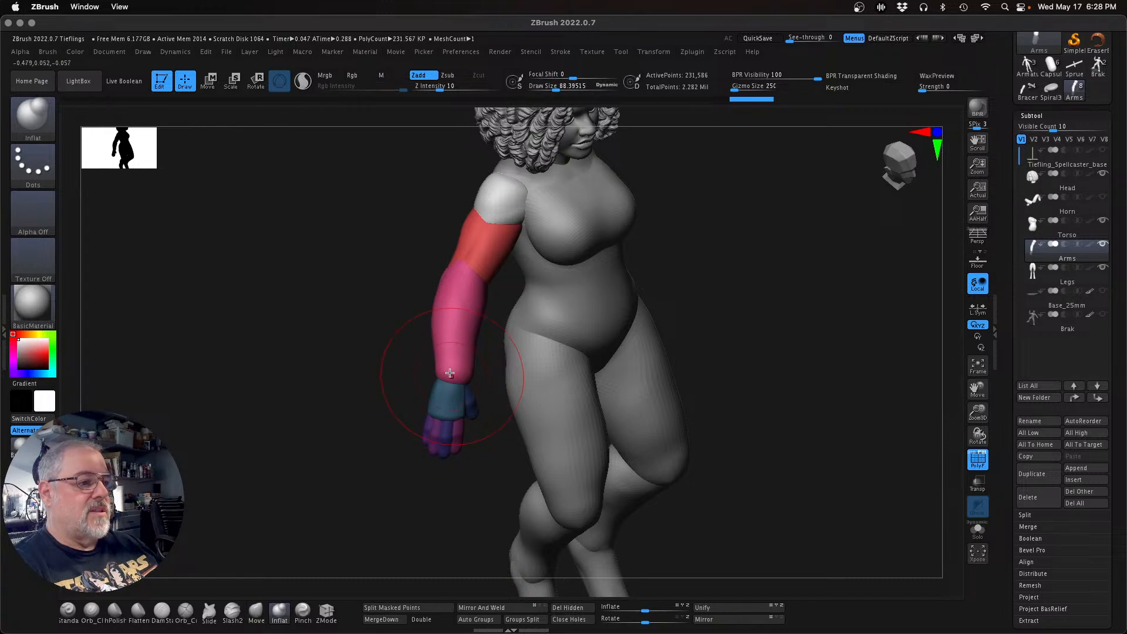
{"action": "mouse_move", "coordinate": [867, 414]}
{"action": "left_mouse_down"}
{"action": "mouse_move", "coordinate": [875, 408]}
{"action": "mouse_move", "coordinate": [641, 427]}
{"action": "mouse_move", "coordinate": [488, 400]}
{"action": "left_mouse_up"}
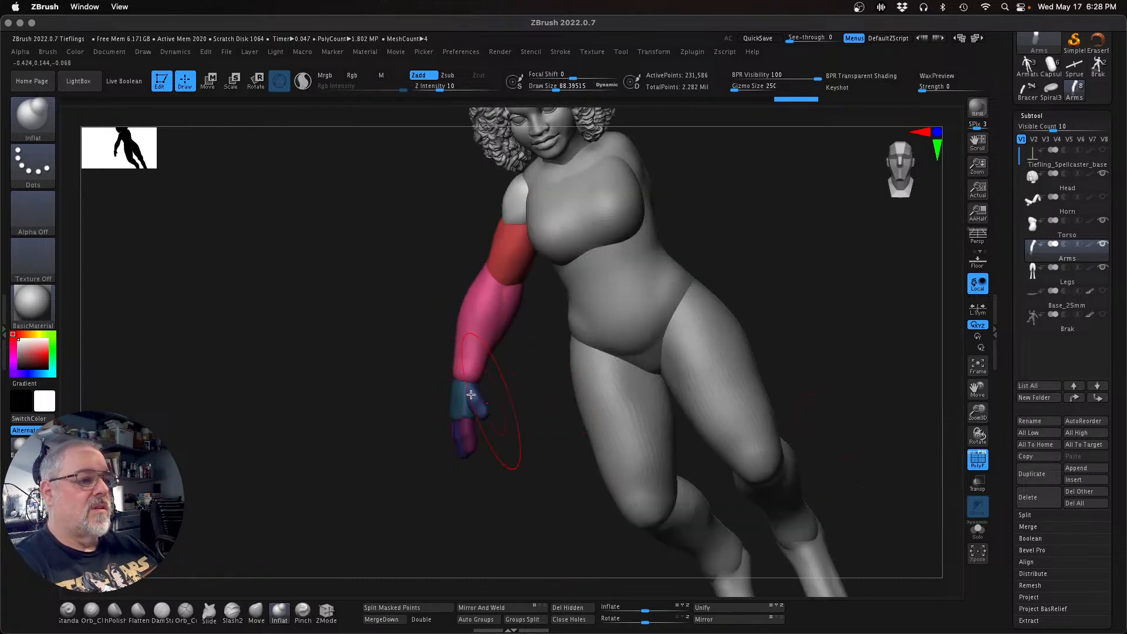
{"action": "left_click_drag", "start_coordinate": [398, 395], "coordinate": [428, 402]}
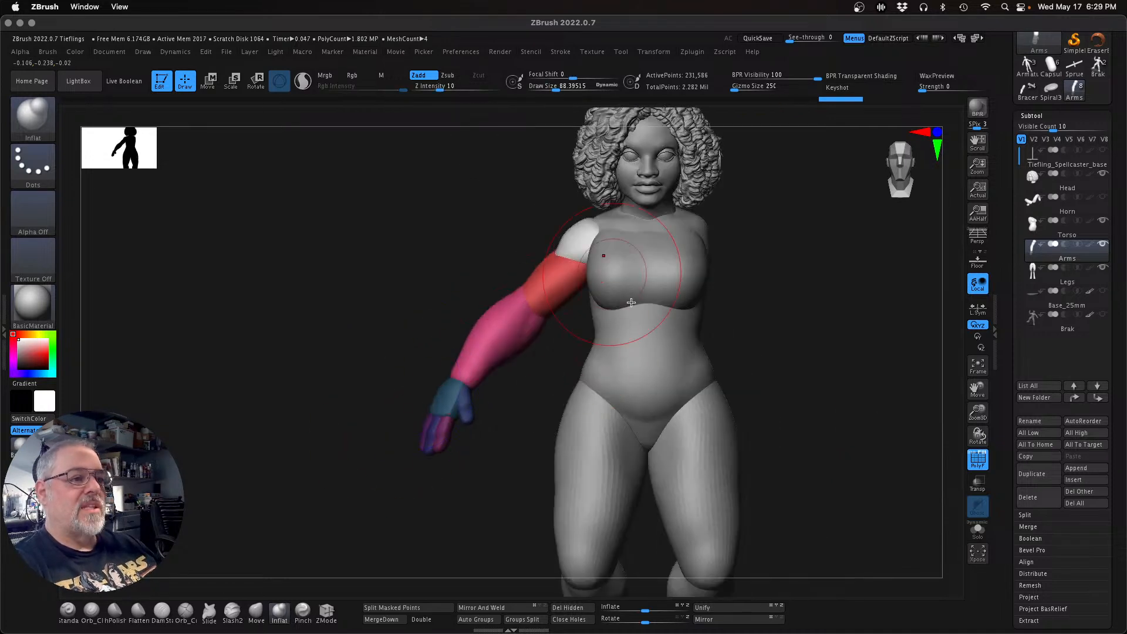
Step: Mirror and weld the arm to the opposite side and regenerate the polygroups of both arms with Auto Groups
{"action": "left_click_drag", "start_coordinate": [942, 411], "coordinate": [941, 412]}
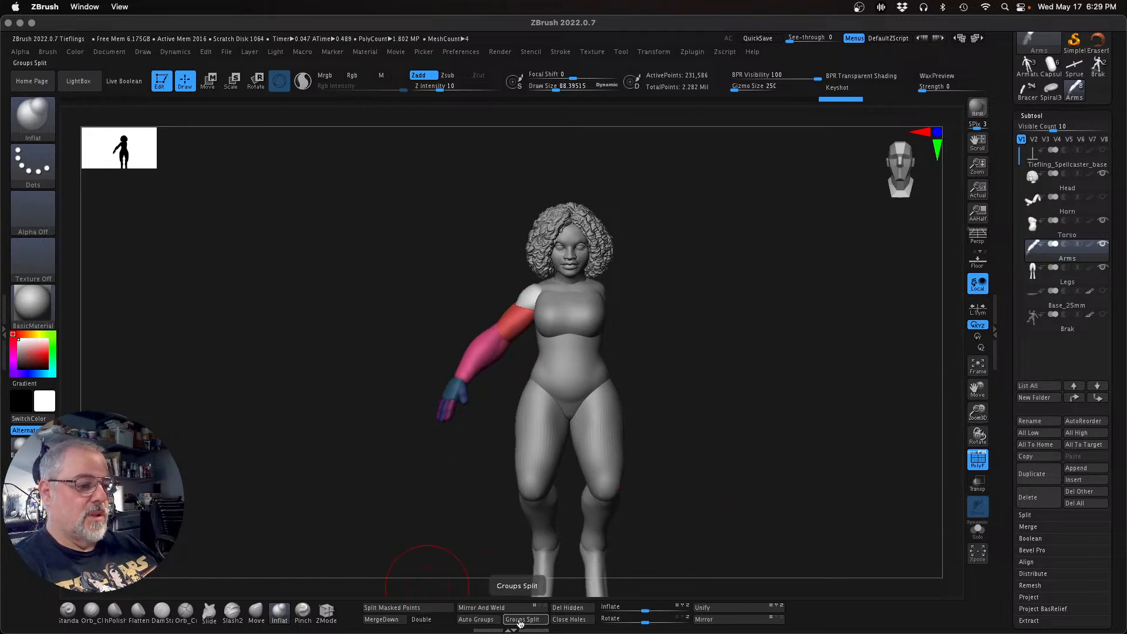
{"action": "left_click", "coordinate": [470, 609]}
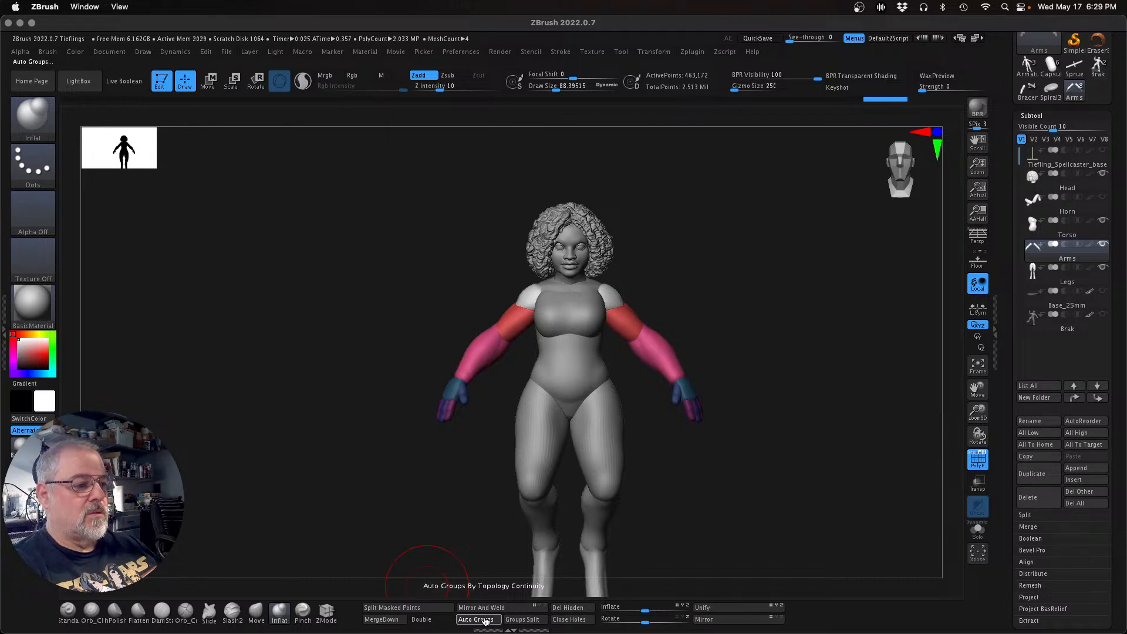
{"action": "left_click", "coordinate": [480, 619]}
{"action": "key", "text": "ctrl"}
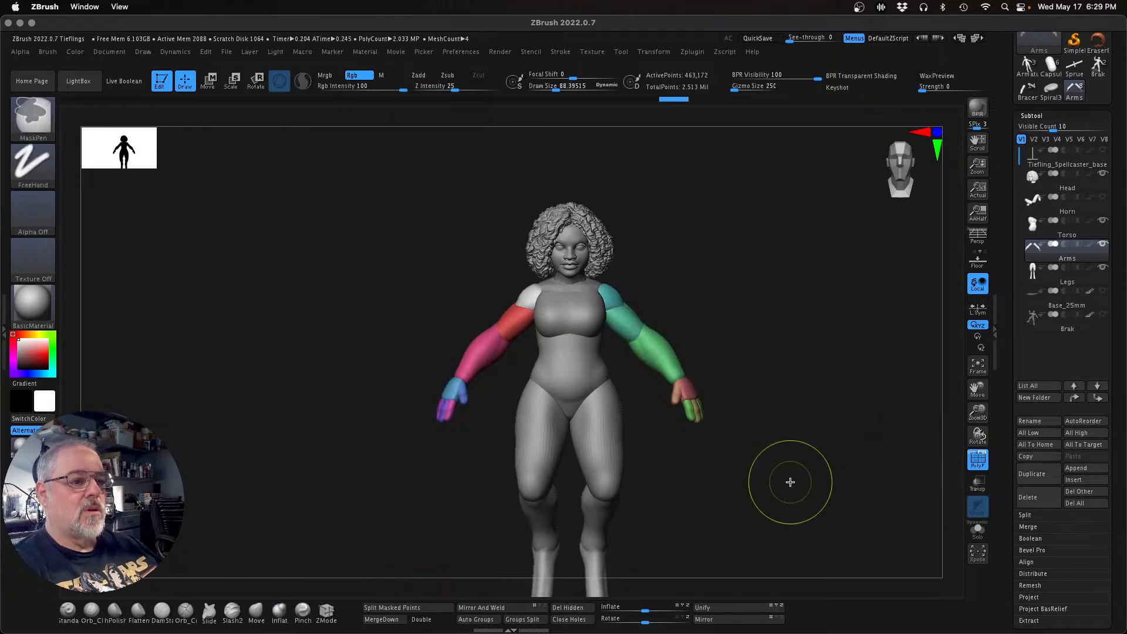
Step: Turn off the polyframe display and examine the body's proportions from the front and side
{"action": "mouse_move", "coordinate": [843, 480]}
{"action": "left_mouse_down"}
{"action": "mouse_move", "coordinate": [761, 489]}
{"action": "mouse_move", "coordinate": [796, 453]}
{"action": "mouse_move", "coordinate": [760, 483]}
{"action": "mouse_move", "coordinate": [815, 469]}
{"action": "left_mouse_up"}
{"action": "left_click", "coordinate": [983, 462]}
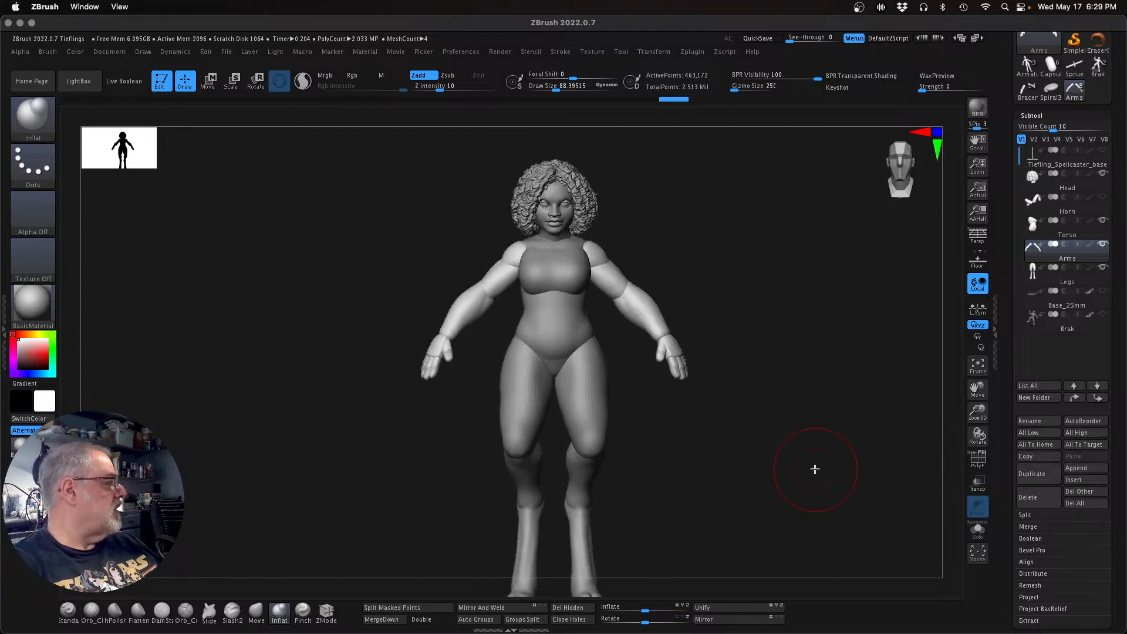
{"action": "left_click_drag", "start_coordinate": [767, 491], "coordinate": [801, 488]}
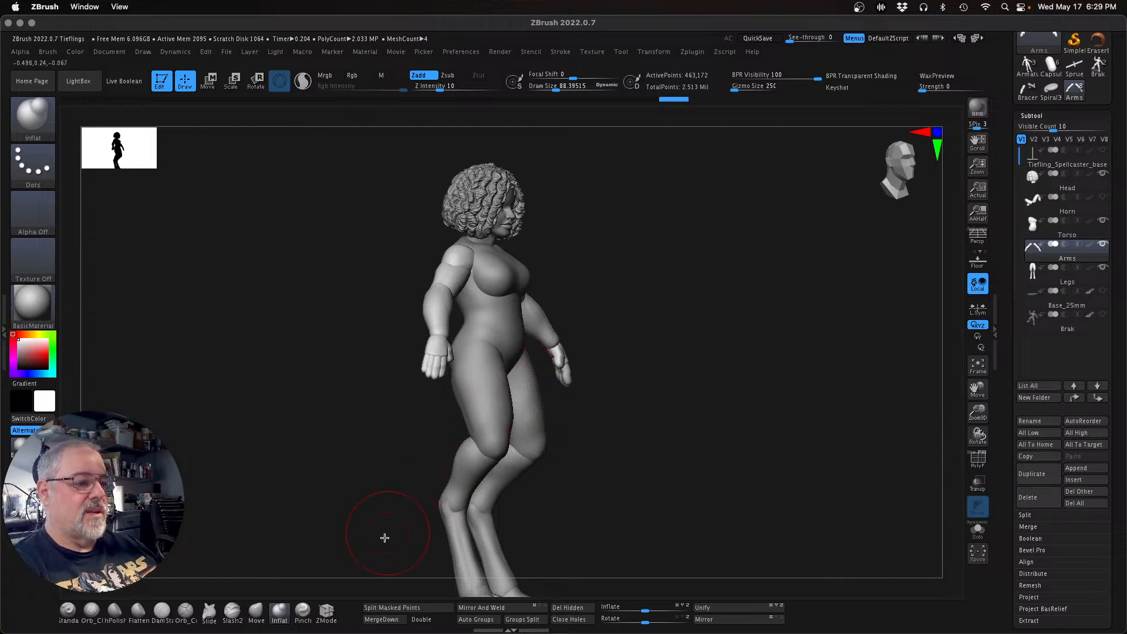
{"action": "left_click_drag", "start_coordinate": [716, 520], "coordinate": [722, 518], "text": "shift"}
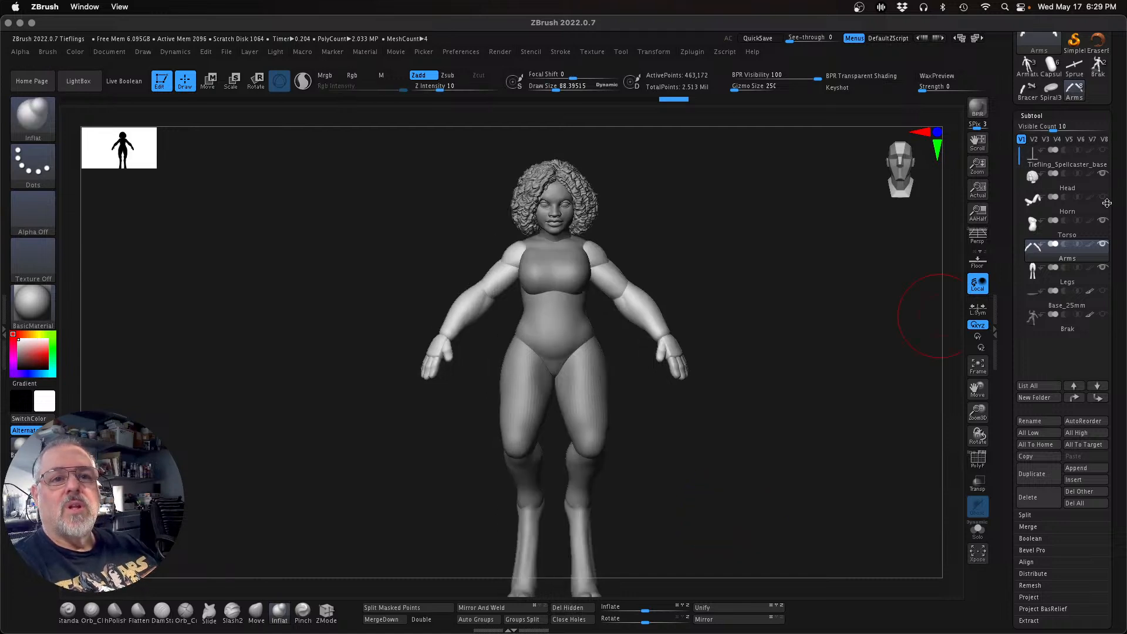
Step: Hide every other subtool and make the Torso the only visible, active one, framed on its upper half
{"action": "mouse_move", "coordinate": [1106, 221]}
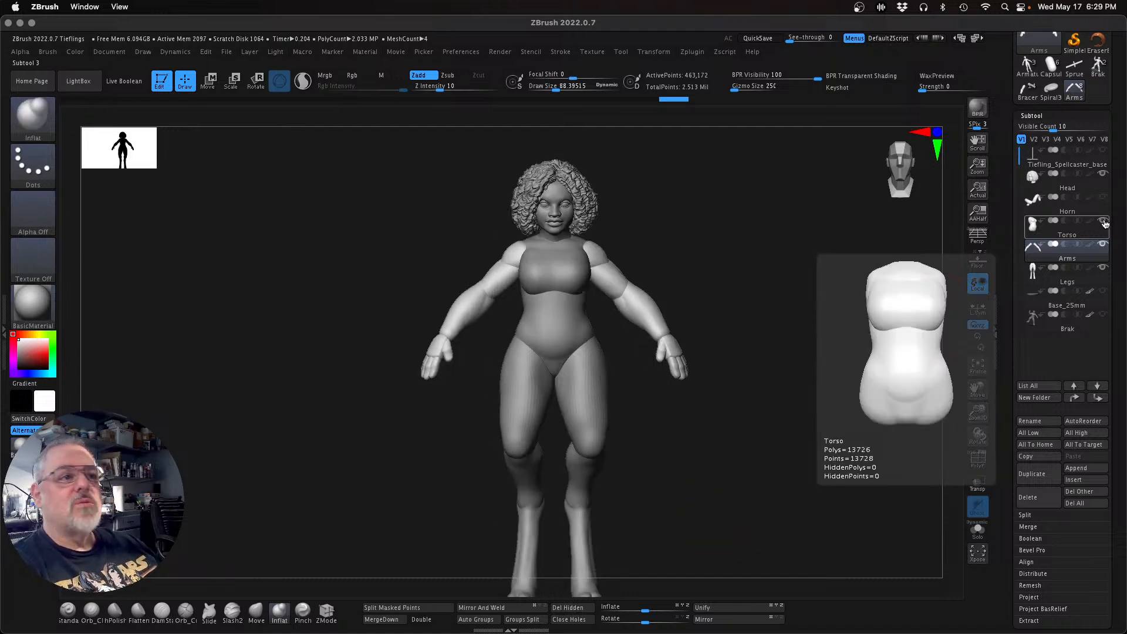
{"action": "left_click", "coordinate": [1104, 223]}
{"action": "left_click", "coordinate": [1105, 224]}
{"action": "left_click", "coordinate": [1106, 224], "text": "shift"}
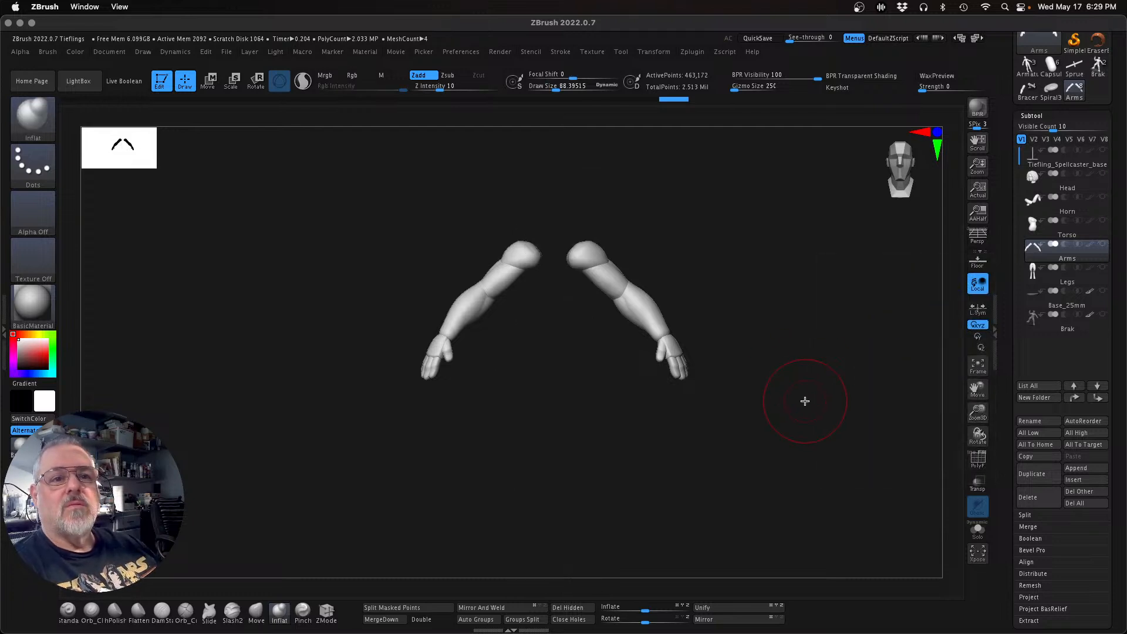
{"action": "key", "text": "Up"}
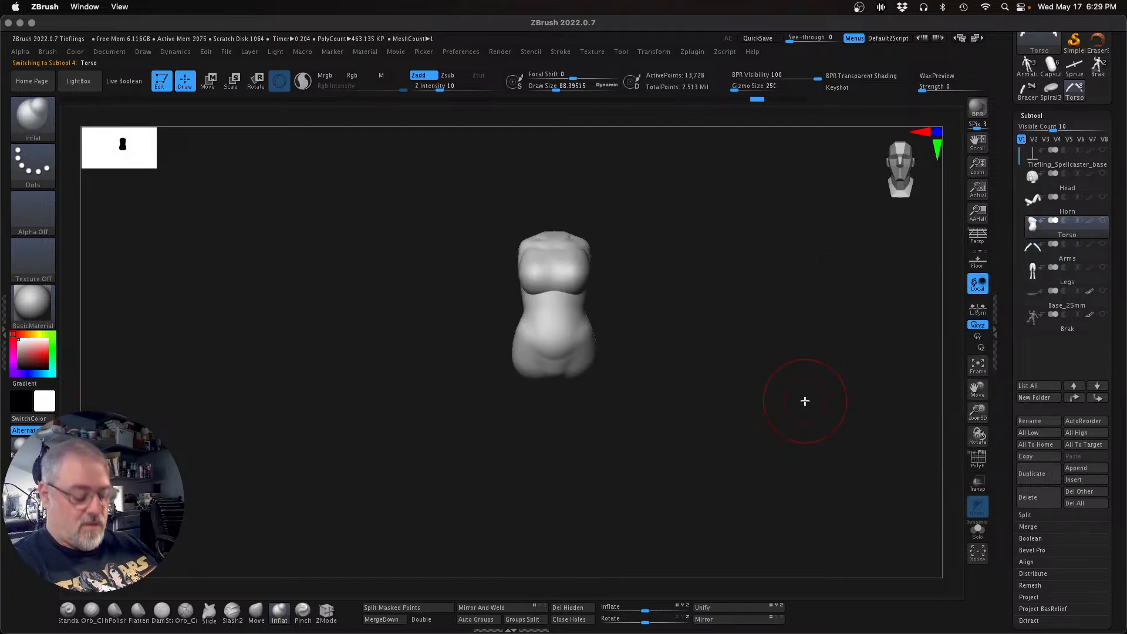
{"action": "left_click_drag", "start_coordinate": [979, 414], "coordinate": [1024, 458]}
{"action": "left_click_drag", "start_coordinate": [400, 346], "coordinate": [254, 496], "text": "alt"}
Step: Reduce the brush draw size to about 21 and smooth the crease under the bust
{"action": "key", "text": "s"}
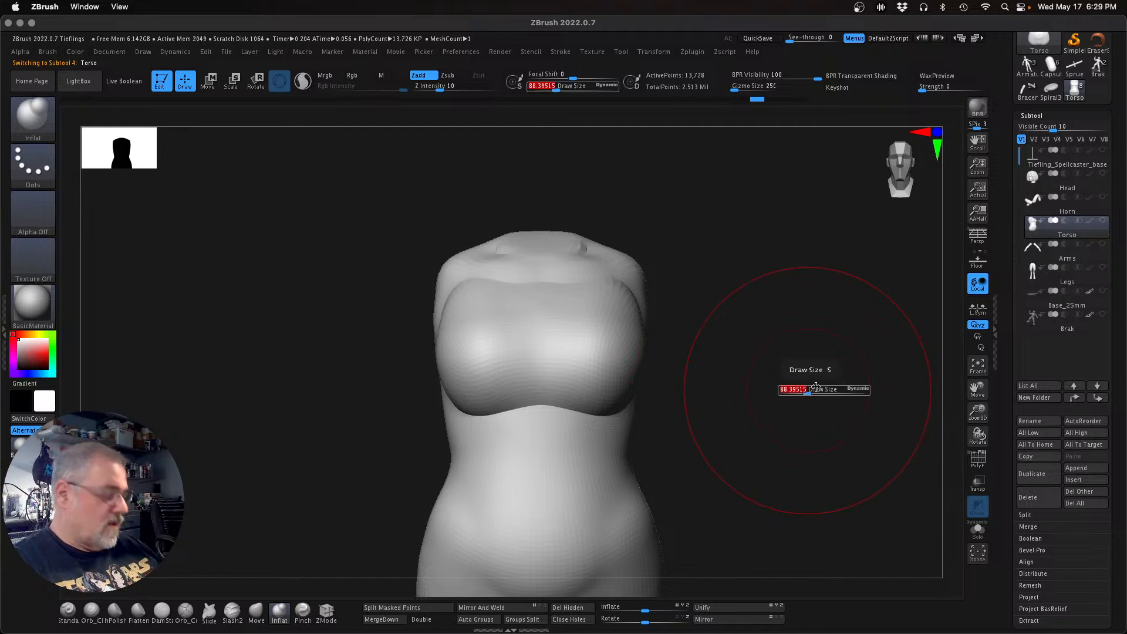
{"action": "left_click_drag", "start_coordinate": [811, 389], "coordinate": [793, 385]}
{"action": "left_click_drag", "start_coordinate": [773, 347], "coordinate": [789, 285]}
{"action": "key", "text": "s"}
{"action": "left_click_drag", "start_coordinate": [716, 370], "coordinate": [711, 368]}
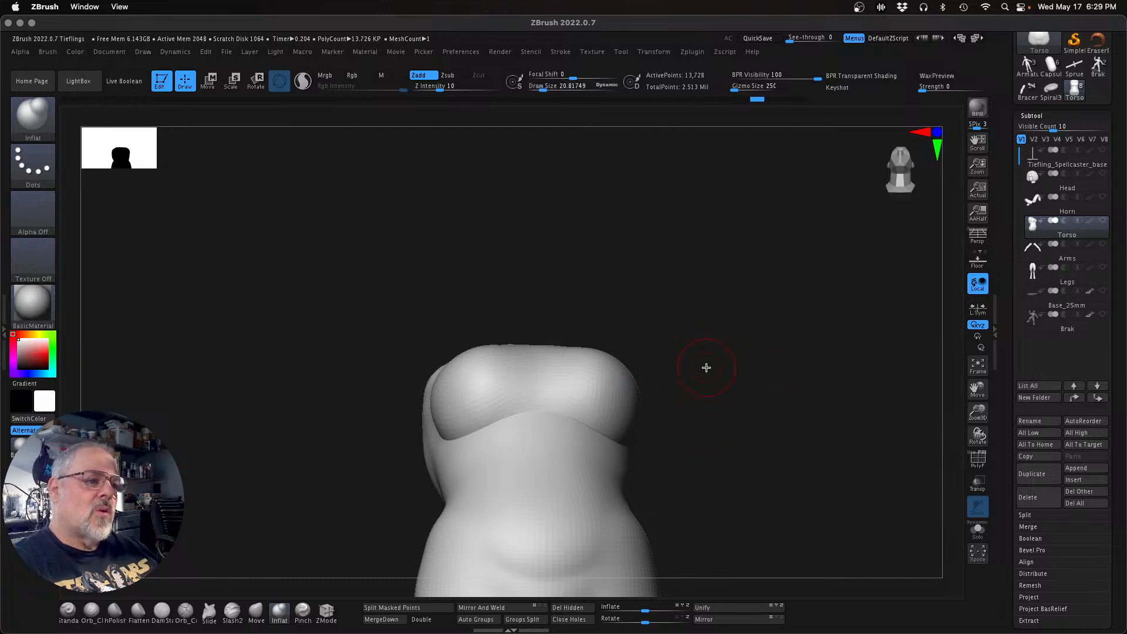
{"action": "mouse_move", "coordinate": [462, 435]}
{"action": "left_mouse_down", "text": "shift"}
{"action": "mouse_move", "coordinate": [486, 423]}
{"action": "mouse_move", "coordinate": [477, 433]}
{"action": "left_mouse_up", "text": "shift"}
{"action": "left_click_drag", "start_coordinate": [754, 379], "coordinate": [758, 308], "text": "alt"}
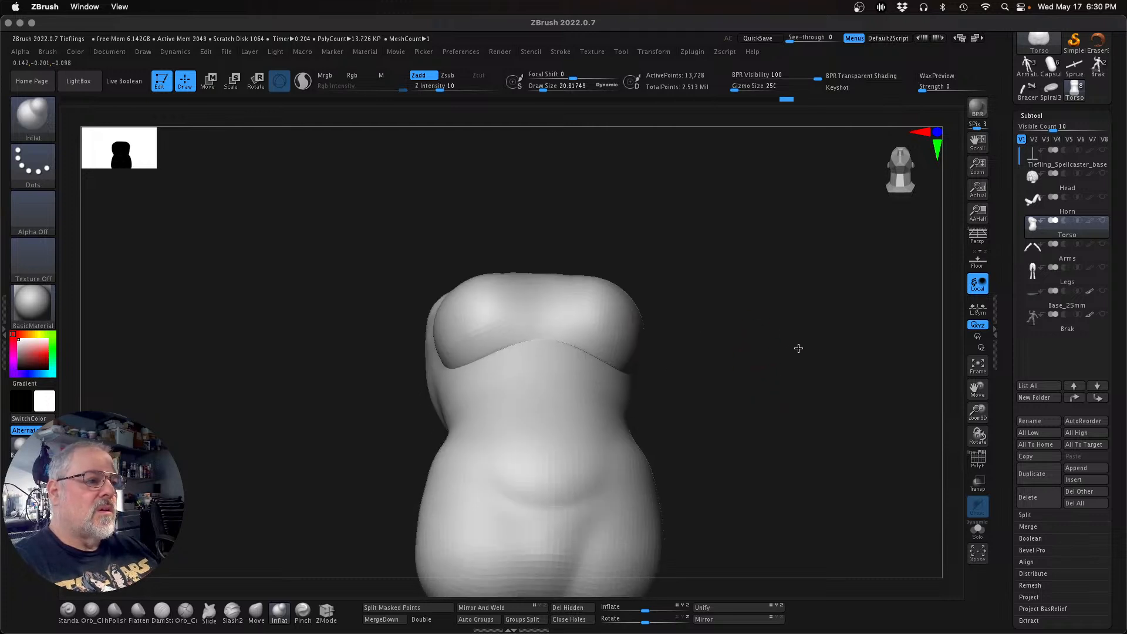
Step: Save the project
{"action": "left_click_drag", "start_coordinate": [798, 347], "coordinate": [744, 354]}
{"action": "key", "text": "ctrl"}
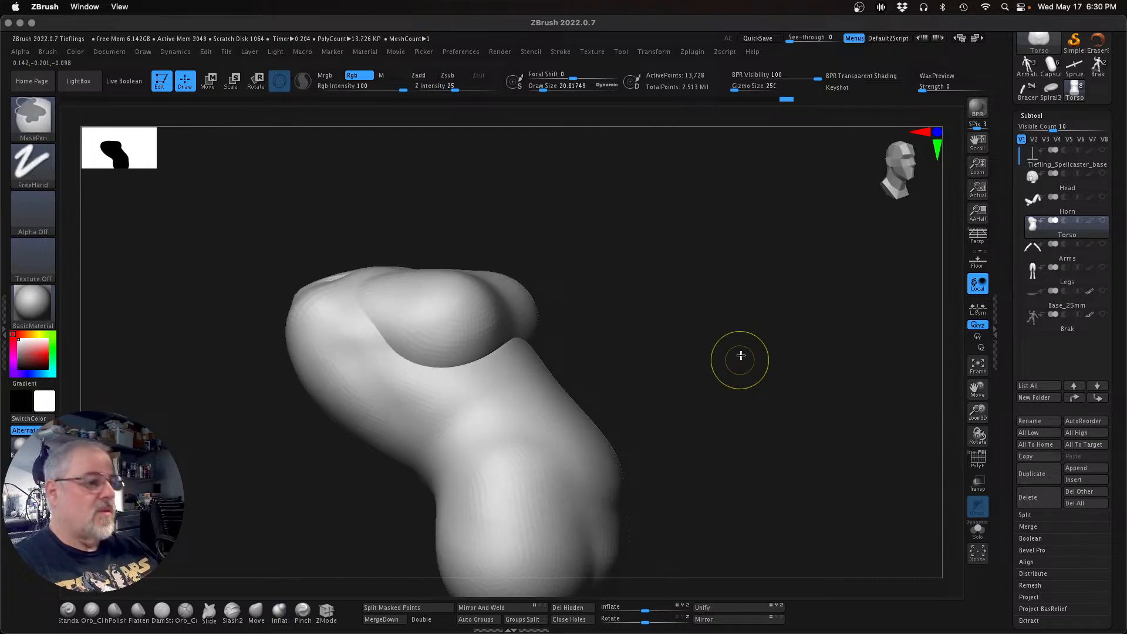
{"action": "key", "text": "ctrl+s"}
{"action": "left_click", "coordinate": [764, 348]}
{"action": "left_click", "coordinate": [597, 296]}
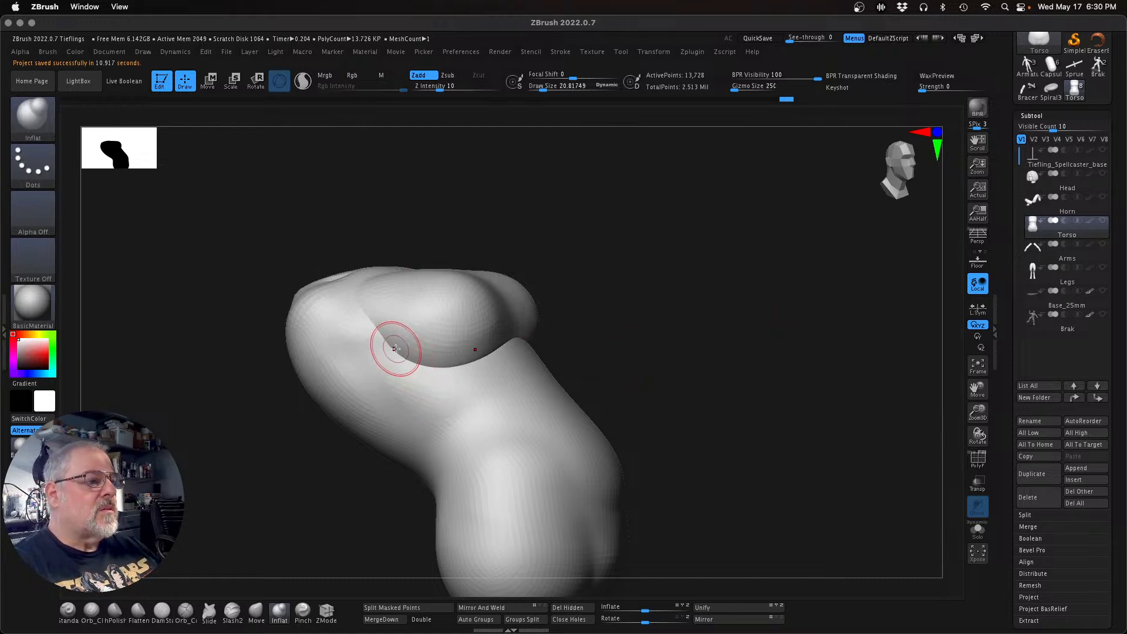
Step: Smooth the hard edge along the underside and outer side of the bust, undoing the first stroke
{"action": "key", "text": "shift"}
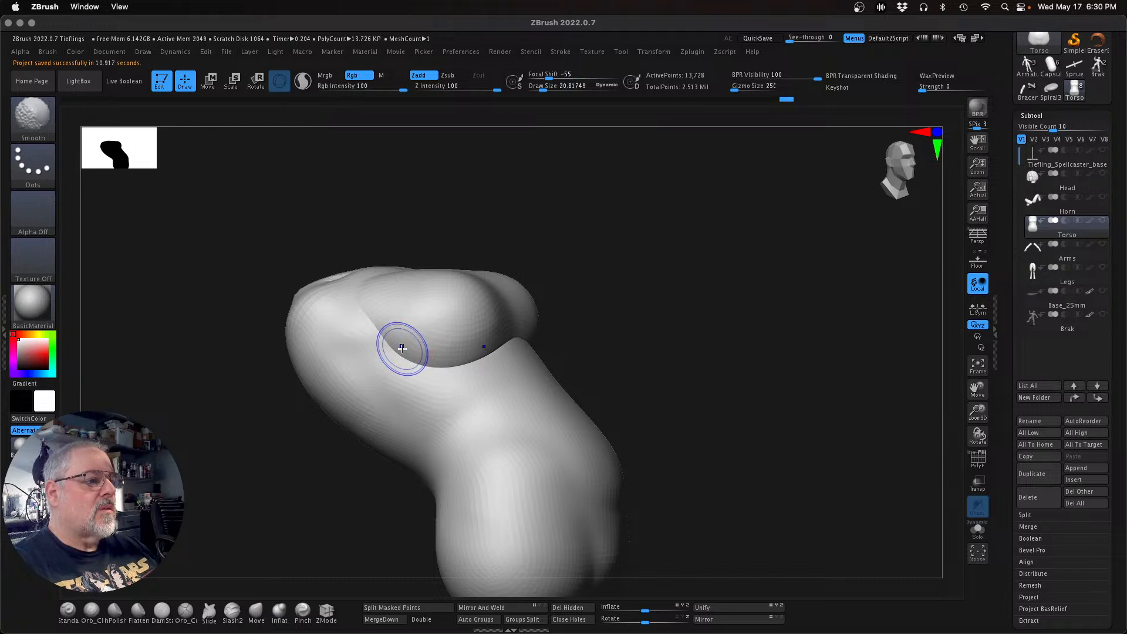
{"action": "left_click_drag", "start_coordinate": [398, 351], "coordinate": [435, 369], "text": "shift"}
{"action": "key", "text": "super+z"}
{"action": "key", "text": "shift"}
{"action": "mouse_move", "coordinate": [378, 327]}
{"action": "left_mouse_down", "text": "shift"}
{"action": "mouse_move", "coordinate": [400, 357]}
{"action": "mouse_move", "coordinate": [453, 369]}
{"action": "mouse_move", "coordinate": [443, 367]}
{"action": "left_mouse_up", "text": "shift"}
{"action": "left_click_drag", "start_coordinate": [443, 367], "coordinate": [468, 363], "text": "shift"}
{"action": "mouse_move", "coordinate": [798, 314]}
{"action": "left_mouse_down"}
{"action": "mouse_move", "coordinate": [677, 335]}
{"action": "mouse_move", "coordinate": [702, 340]}
{"action": "left_mouse_up"}
{"action": "mouse_move", "coordinate": [453, 365]}
{"action": "left_mouse_down", "text": "shift"}
{"action": "mouse_move", "coordinate": [467, 362]}
{"action": "mouse_move", "coordinate": [450, 371]}
{"action": "left_mouse_up", "text": "shift"}
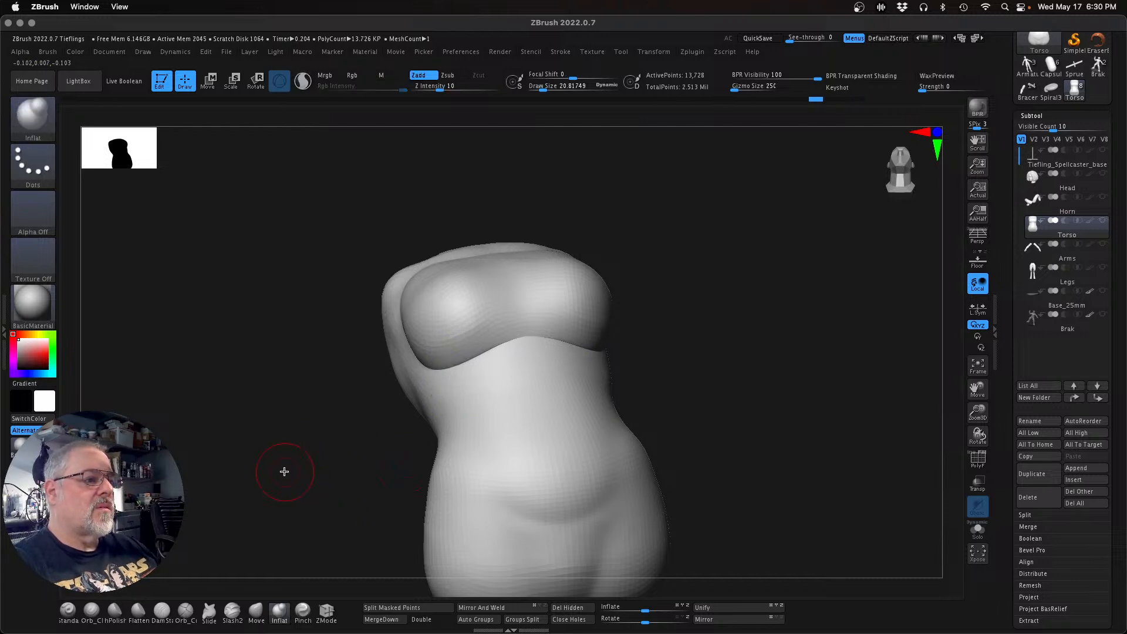
Step: Build up the crease beneath the bust with the Orb clay brush and smooth it into the ribcage
{"action": "left_click", "coordinate": [89, 617]}
{"action": "mouse_move", "coordinate": [734, 423]}
{"action": "left_mouse_down"}
{"action": "mouse_move", "coordinate": [828, 353]}
{"action": "mouse_move", "coordinate": [617, 336]}
{"action": "mouse_move", "coordinate": [621, 378]}
{"action": "mouse_move", "coordinate": [579, 362]}
{"action": "left_mouse_up"}
{"action": "mouse_move", "coordinate": [375, 356]}
{"action": "left_mouse_down"}
{"action": "mouse_move", "coordinate": [415, 373]}
{"action": "mouse_move", "coordinate": [459, 366]}
{"action": "mouse_move", "coordinate": [347, 329]}
{"action": "mouse_move", "coordinate": [352, 343]}
{"action": "mouse_move", "coordinate": [329, 322]}
{"action": "mouse_move", "coordinate": [375, 359]}
{"action": "left_mouse_up"}
{"action": "key", "text": "shift"}
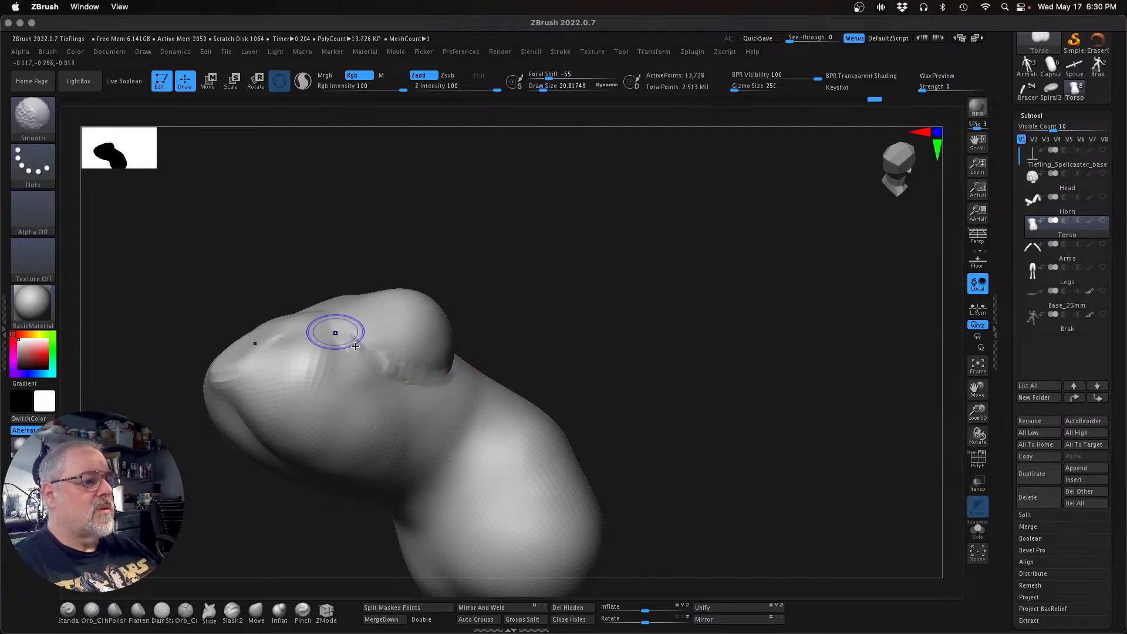
{"action": "mouse_move", "coordinate": [684, 281]}
{"action": "left_mouse_down"}
{"action": "mouse_move", "coordinate": [611, 320]}
{"action": "mouse_move", "coordinate": [554, 328]}
{"action": "left_mouse_up"}
{"action": "left_click_drag", "start_coordinate": [446, 376], "coordinate": [523, 327]}
{"action": "left_click_drag", "start_coordinate": [451, 373], "coordinate": [528, 323]}
{"action": "mouse_move", "coordinate": [434, 381]}
{"action": "left_mouse_down"}
{"action": "mouse_move", "coordinate": [509, 331]}
{"action": "mouse_move", "coordinate": [485, 334]}
{"action": "mouse_move", "coordinate": [485, 348]}
{"action": "left_mouse_up"}
{"action": "key", "text": "shift"}
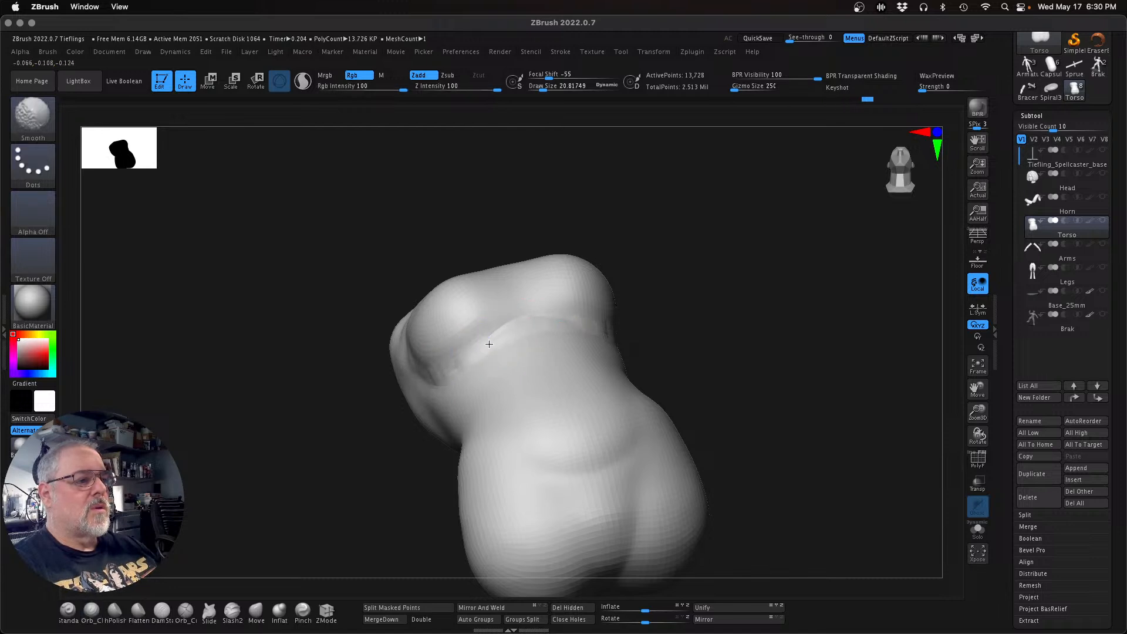
{"action": "mouse_move", "coordinate": [420, 379]}
{"action": "left_mouse_down", "text": "shift"}
{"action": "mouse_move", "coordinate": [540, 323]}
{"action": "mouse_move", "coordinate": [572, 324]}
{"action": "mouse_move", "coordinate": [603, 298]}
{"action": "left_mouse_up", "text": "shift"}
Step: Smooth the upper chest, show the Head subtool for reference, and refine the collarbone area with the clay brush
{"action": "mouse_move", "coordinate": [671, 315]}
{"action": "left_mouse_down"}
{"action": "mouse_move", "coordinate": [755, 271]}
{"action": "mouse_move", "coordinate": [708, 356]}
{"action": "mouse_move", "coordinate": [649, 284]}
{"action": "mouse_move", "coordinate": [639, 292]}
{"action": "left_mouse_up"}
{"action": "mouse_move", "coordinate": [772, 224]}
{"action": "left_mouse_down"}
{"action": "mouse_move", "coordinate": [794, 224]}
{"action": "mouse_move", "coordinate": [770, 244]}
{"action": "mouse_move", "coordinate": [788, 256]}
{"action": "mouse_move", "coordinate": [757, 274]}
{"action": "mouse_move", "coordinate": [769, 272]}
{"action": "mouse_move", "coordinate": [757, 279]}
{"action": "mouse_move", "coordinate": [783, 293]}
{"action": "mouse_move", "coordinate": [790, 262]}
{"action": "mouse_move", "coordinate": [770, 299]}
{"action": "left_mouse_up"}
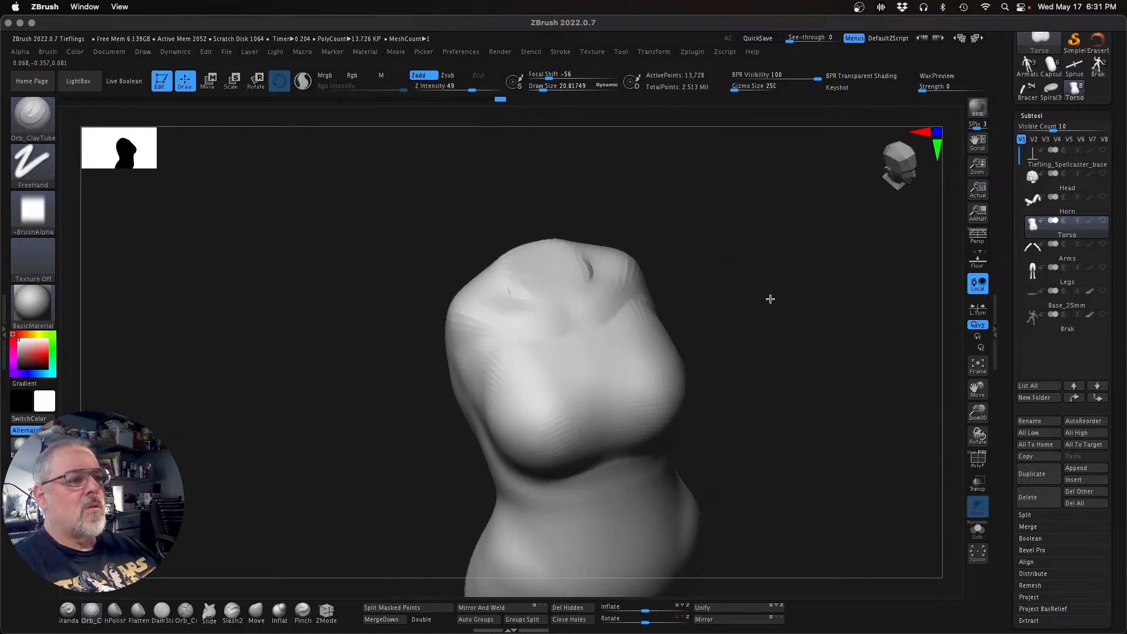
{"action": "key", "text": "shift"}
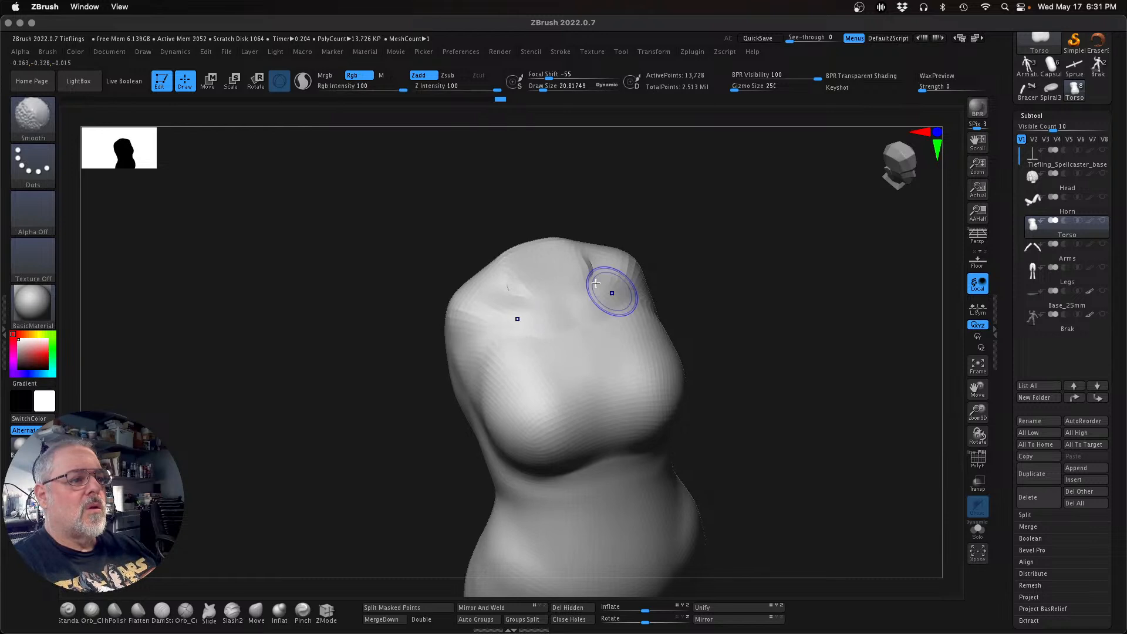
{"action": "left_click", "coordinate": [1104, 173]}
{"action": "left_click_drag", "start_coordinate": [765, 315], "coordinate": [744, 306]}
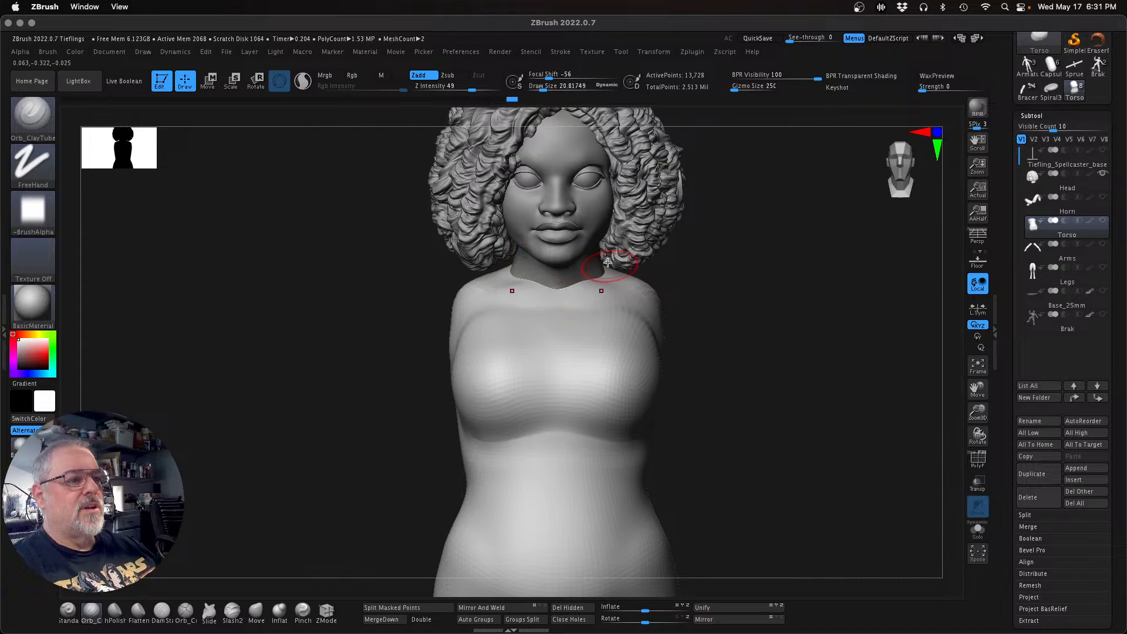
{"action": "left_click_drag", "start_coordinate": [768, 322], "coordinate": [772, 323]}
{"action": "left_click_drag", "start_coordinate": [566, 296], "coordinate": [563, 295]}
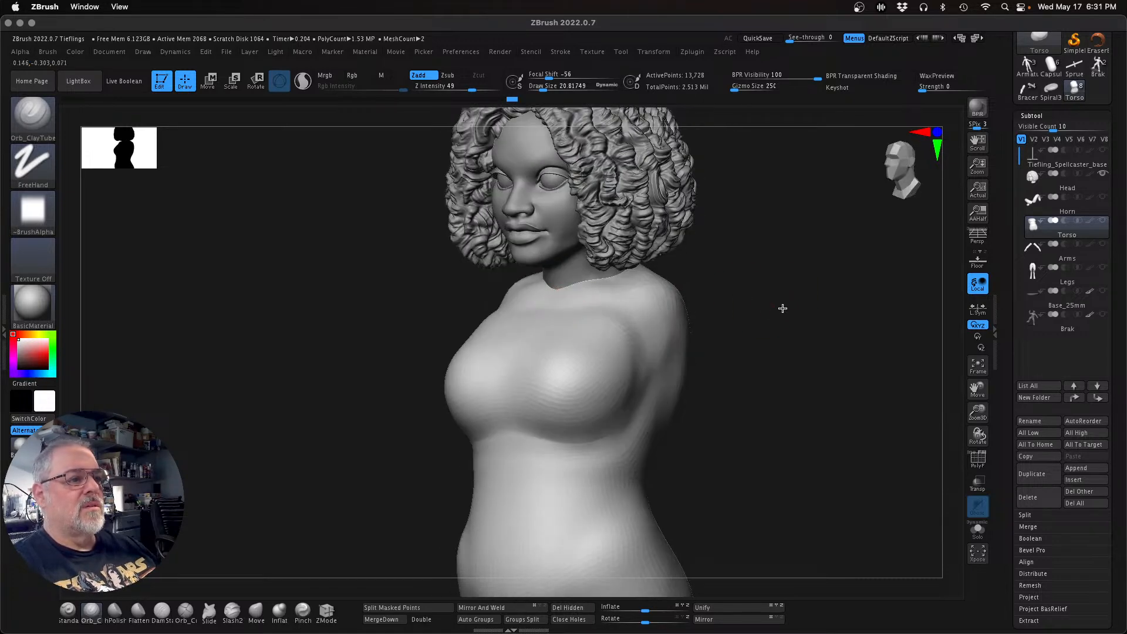
{"action": "left_click_drag", "start_coordinate": [792, 323], "coordinate": [749, 294]}
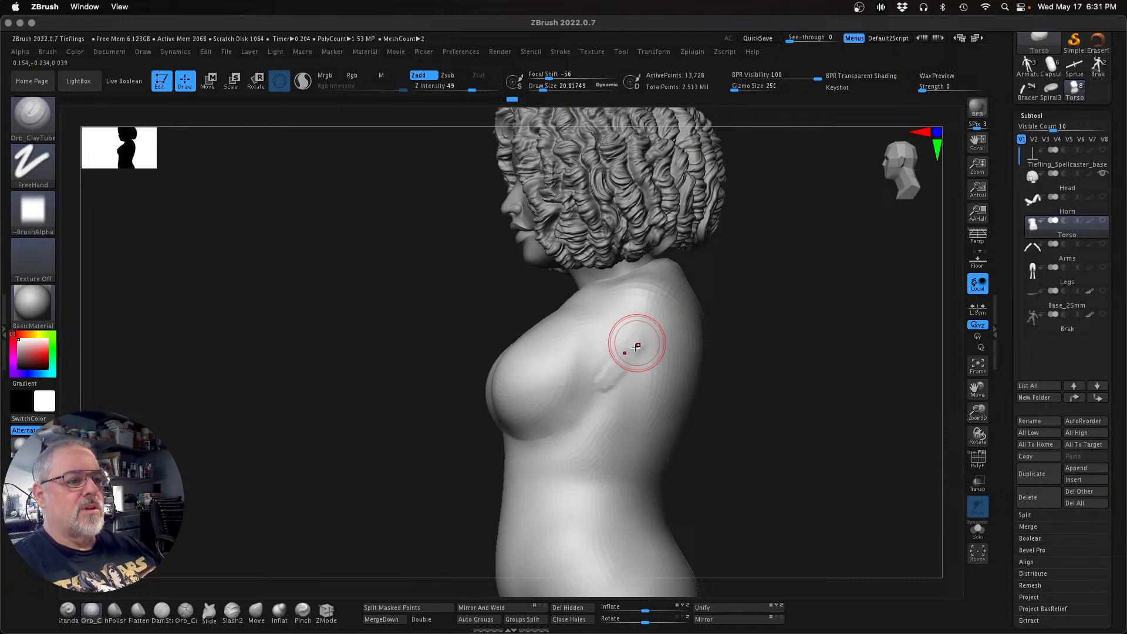
{"action": "key", "text": "ctrl"}
{"action": "key", "text": "ctrl+z"}
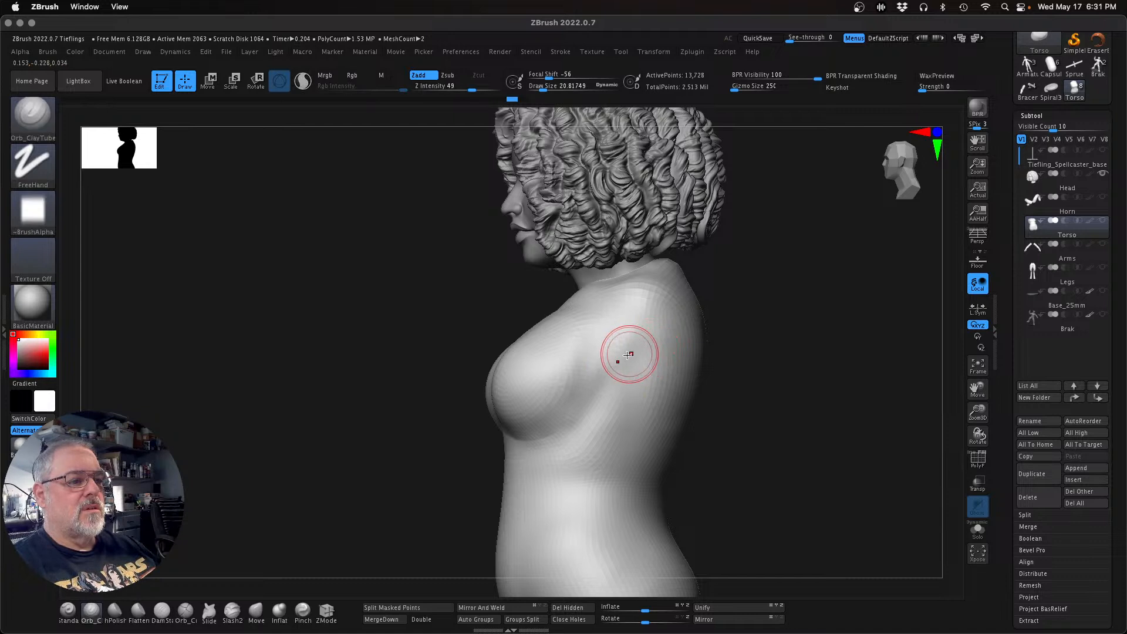
Step: Carve a soft crease between the bust and armpit with the Orb_Cracks brush and smooth it
{"action": "left_click", "coordinate": [186, 610]}
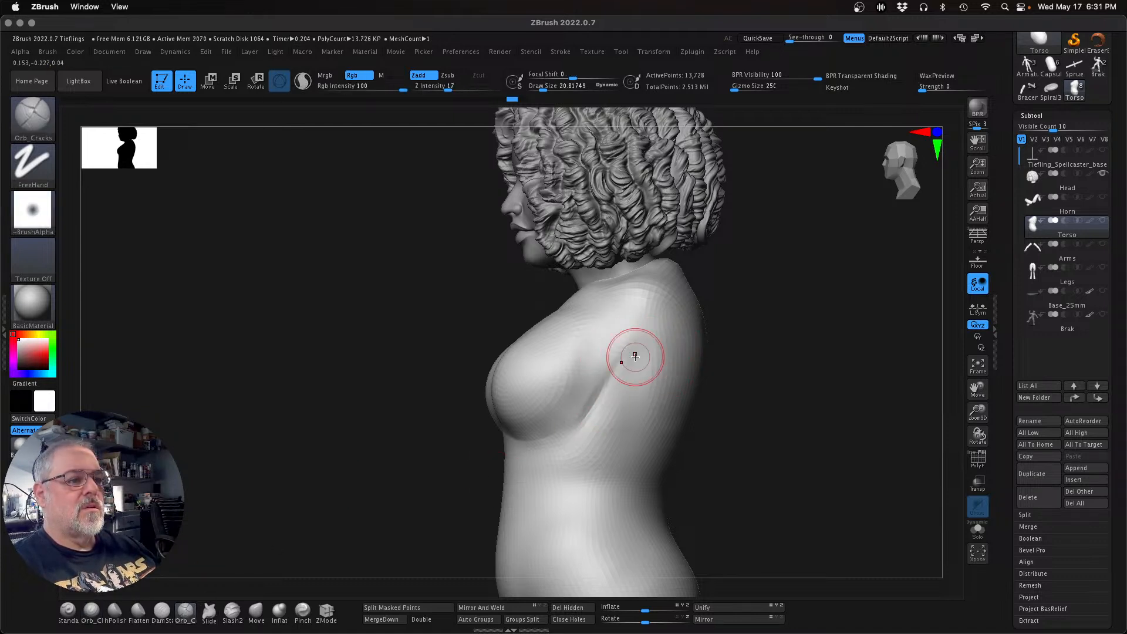
{"action": "key", "text": "shift"}
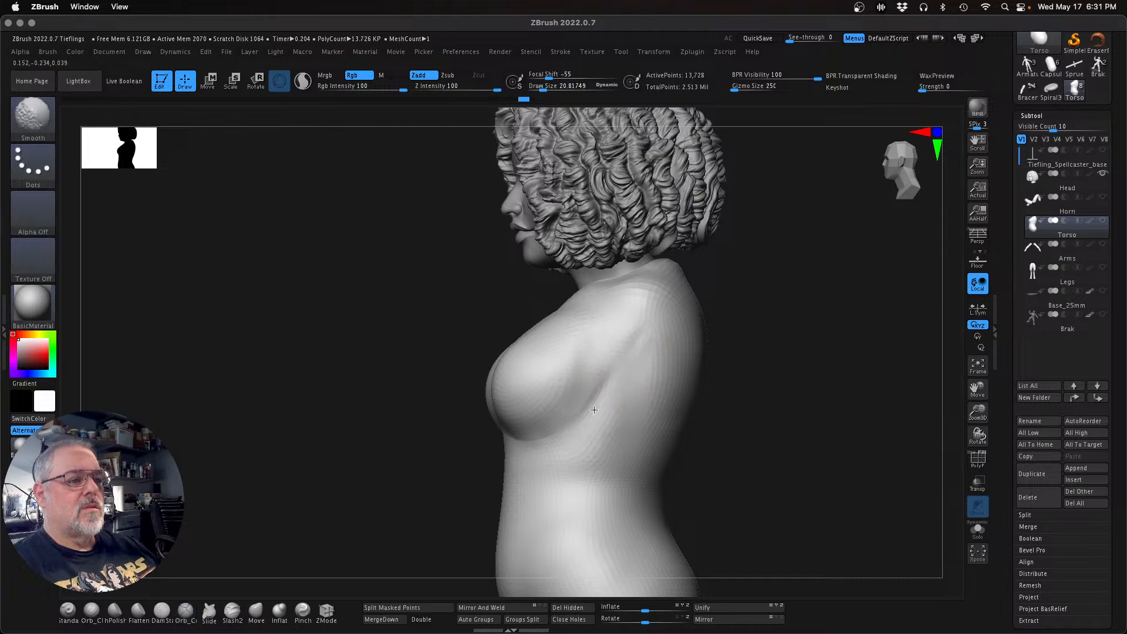
{"action": "left_click_drag", "start_coordinate": [845, 407], "coordinate": [886, 412]}
{"action": "left_click_drag", "start_coordinate": [985, 414], "coordinate": [949, 402]}
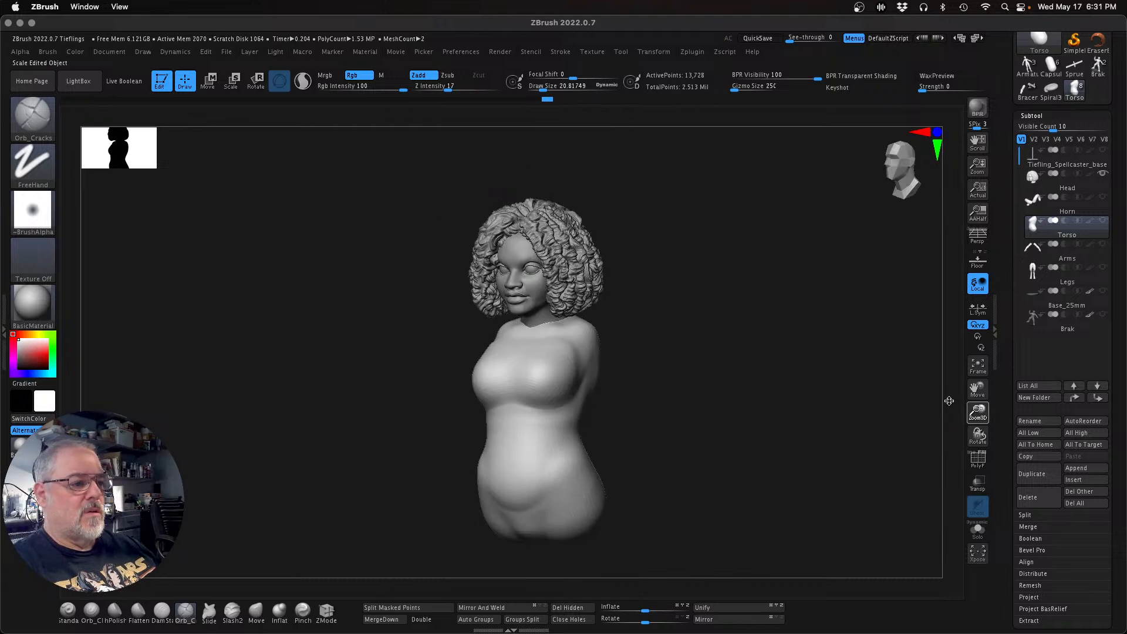
{"action": "left_click_drag", "start_coordinate": [796, 432], "coordinate": [777, 393]}
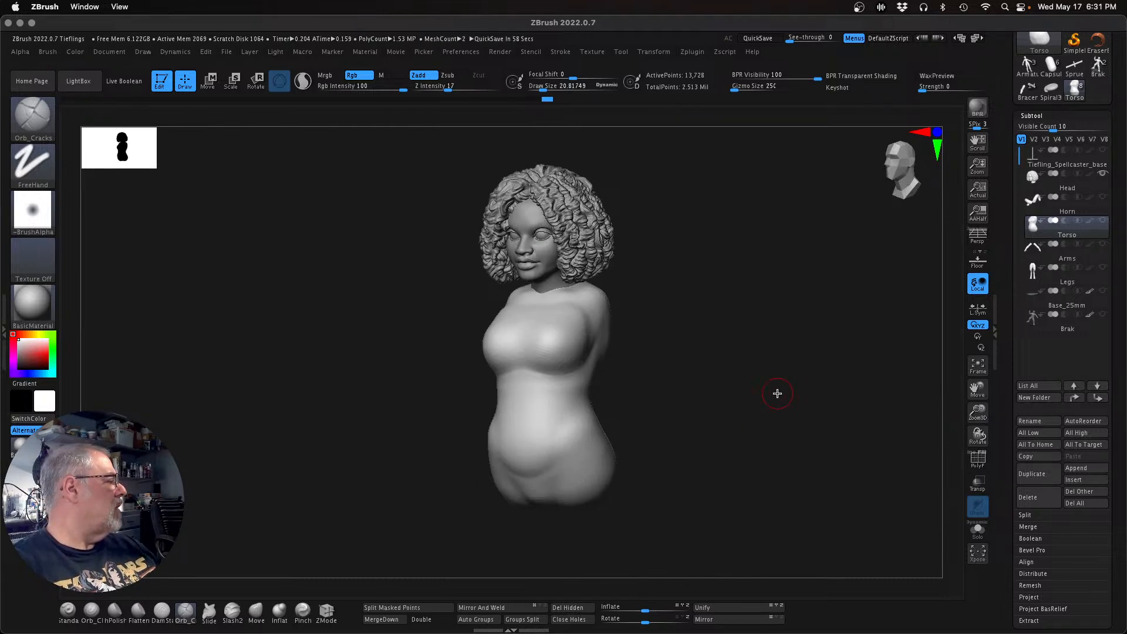
{"action": "mouse_move", "coordinate": [807, 410]}
{"action": "left_mouse_down"}
{"action": "mouse_move", "coordinate": [850, 405]}
{"action": "mouse_move", "coordinate": [788, 411]}
{"action": "left_mouse_up"}
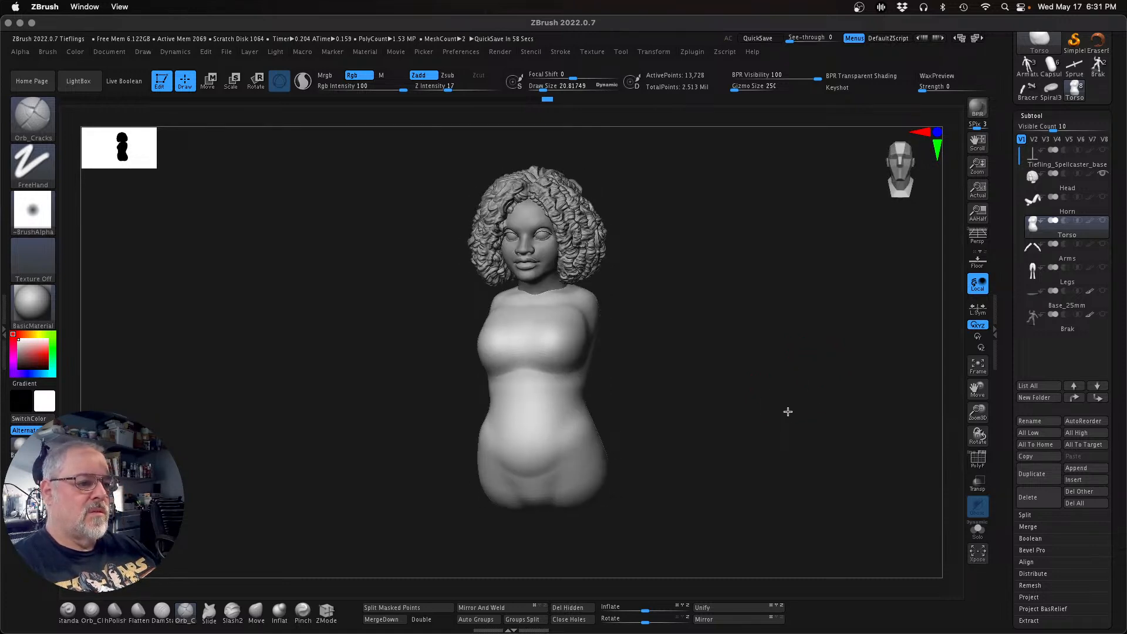
Step: Smooth the lower belly, hips and upper side of the torso, enlarging the draw size to about 80
{"action": "key", "text": "shift"}
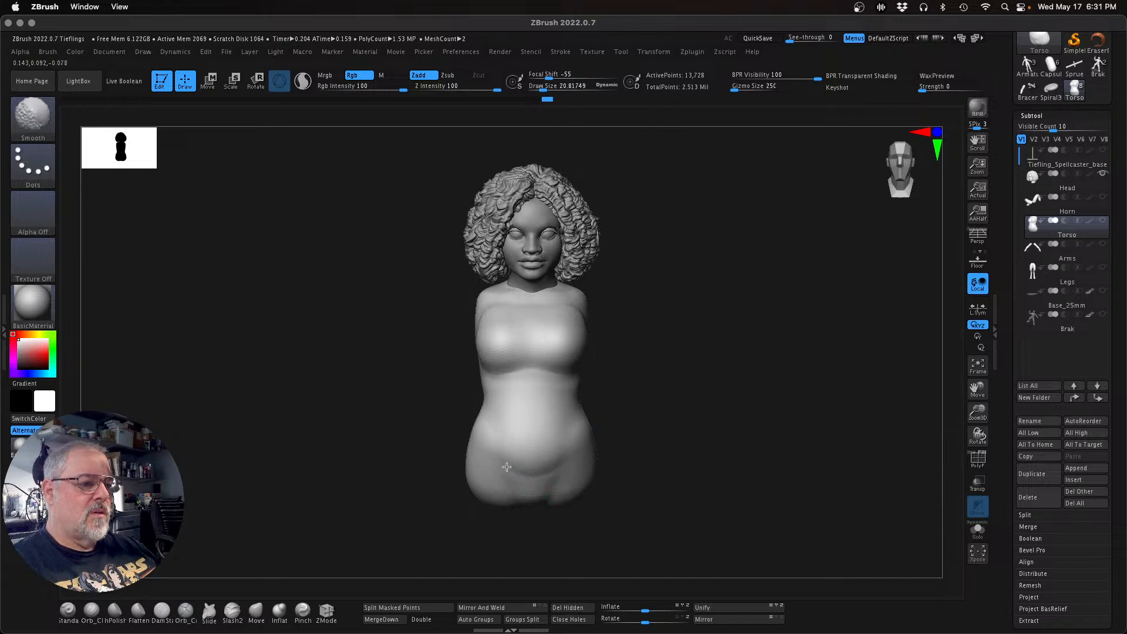
{"action": "left_click_drag", "start_coordinate": [744, 441], "coordinate": [750, 450]}
{"action": "key", "text": "ctrl"}
{"action": "key", "text": "s"}
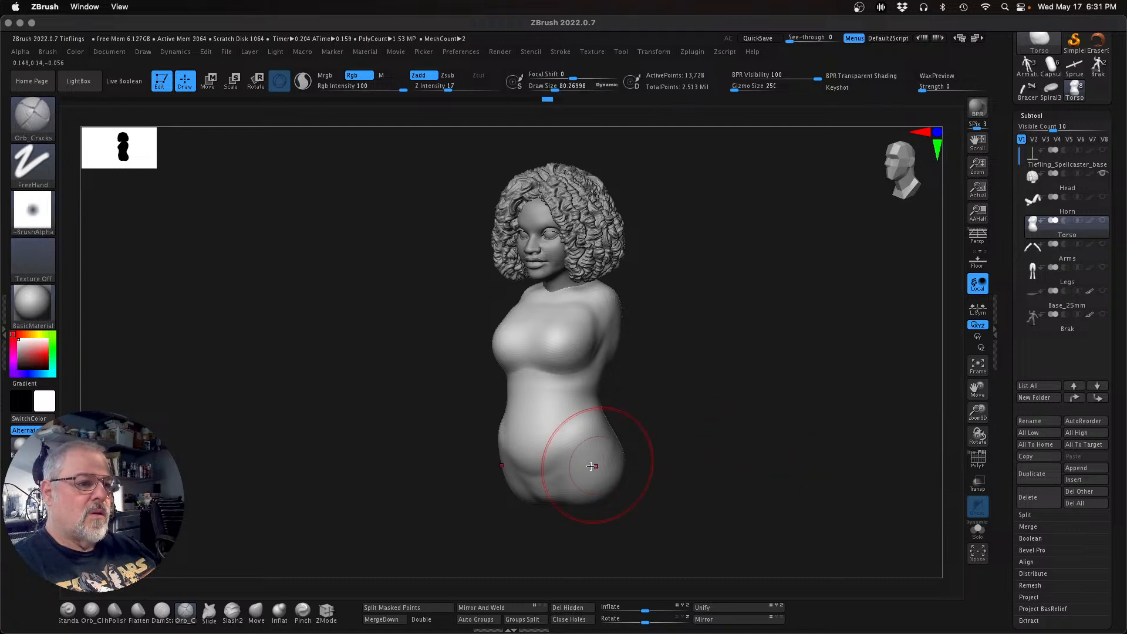
{"action": "key", "text": "shift"}
{"action": "left_click_drag", "start_coordinate": [704, 455], "coordinate": [672, 454]}
{"action": "key", "text": "shift"}
{"action": "left_click_drag", "start_coordinate": [582, 319], "coordinate": [584, 338], "text": "shift"}
{"action": "left_click_drag", "start_coordinate": [761, 400], "coordinate": [822, 397]}
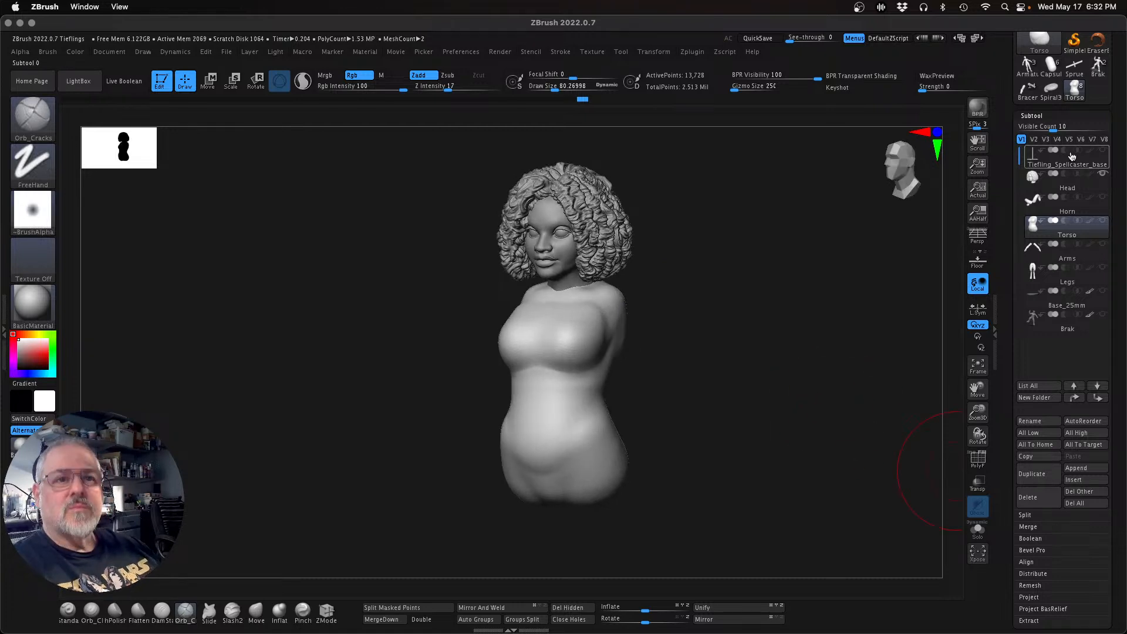
Step: Subdivide the torso mesh three times and delete its lower subdivision levels
{"action": "left_click", "coordinate": [1032, 115]}
{"action": "left_click", "coordinate": [1035, 130]}
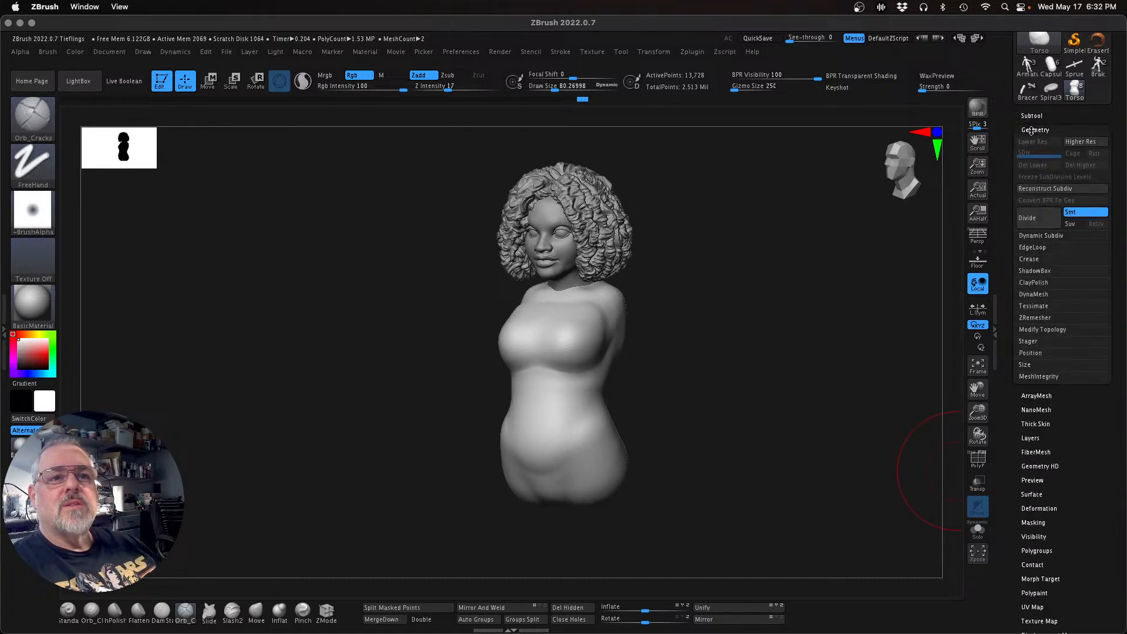
{"action": "left_click", "coordinate": [1046, 219]}
{"action": "left_click", "coordinate": [1046, 219]}
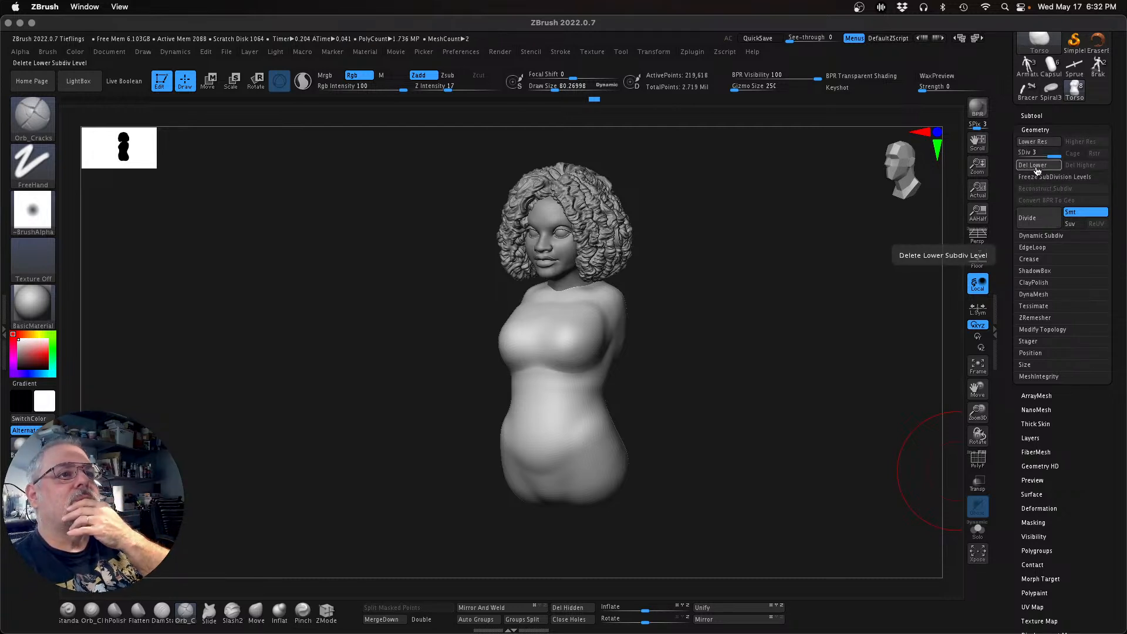
{"action": "left_click", "coordinate": [1043, 219]}
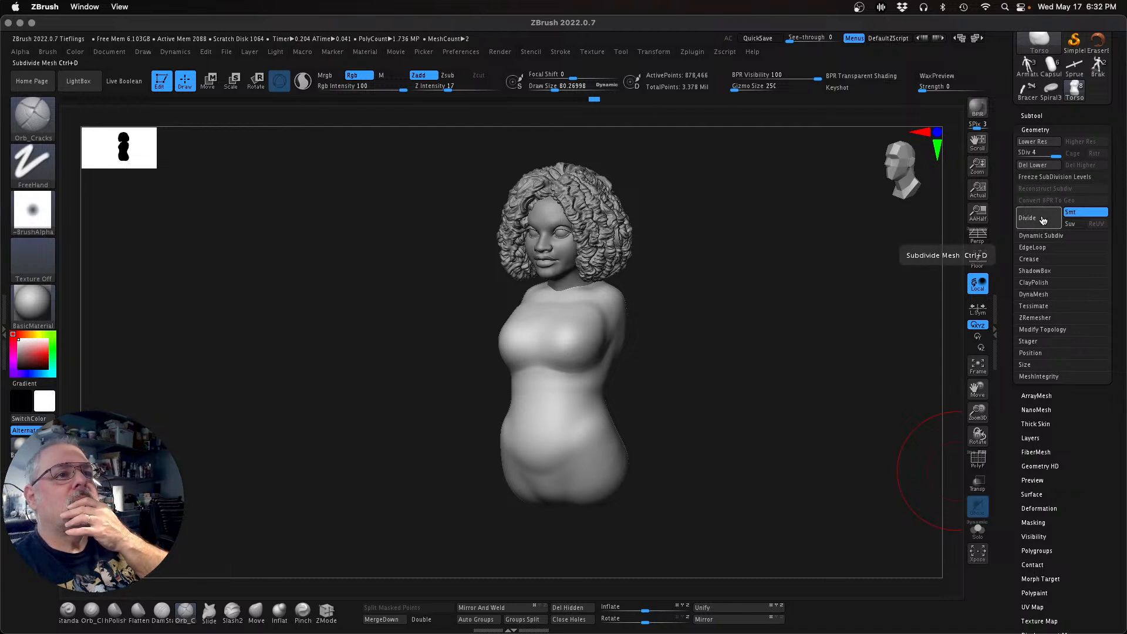
{"action": "left_click", "coordinate": [1032, 165]}
Step: Carve a fabric fold around the hip with the Orb_Cracks brush at a draw size of about 43
{"action": "left_click_drag", "start_coordinate": [816, 291], "coordinate": [853, 282]}
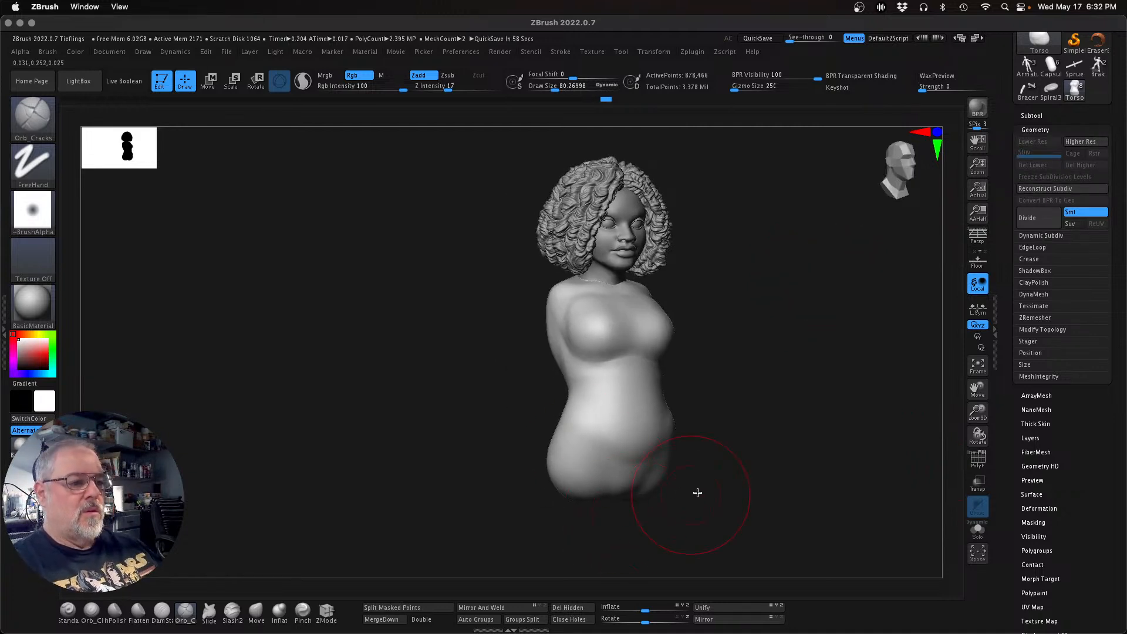
{"action": "key", "text": "s"}
{"action": "left_click_drag", "start_coordinate": [757, 462], "coordinate": [730, 464]}
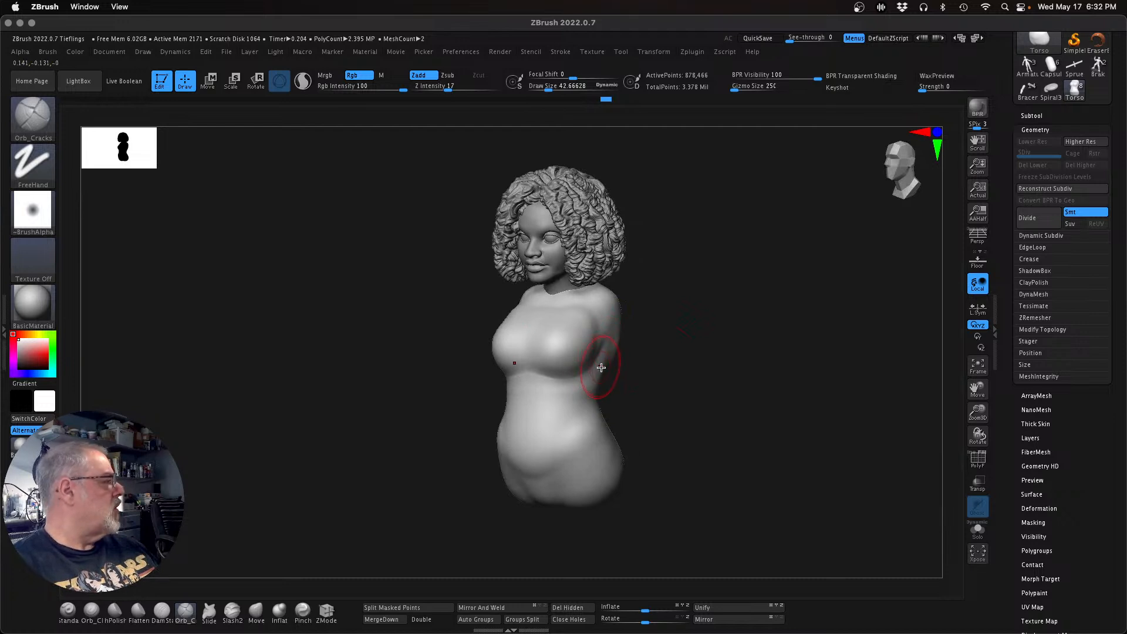
{"action": "left_click_drag", "start_coordinate": [712, 409], "coordinate": [701, 410]}
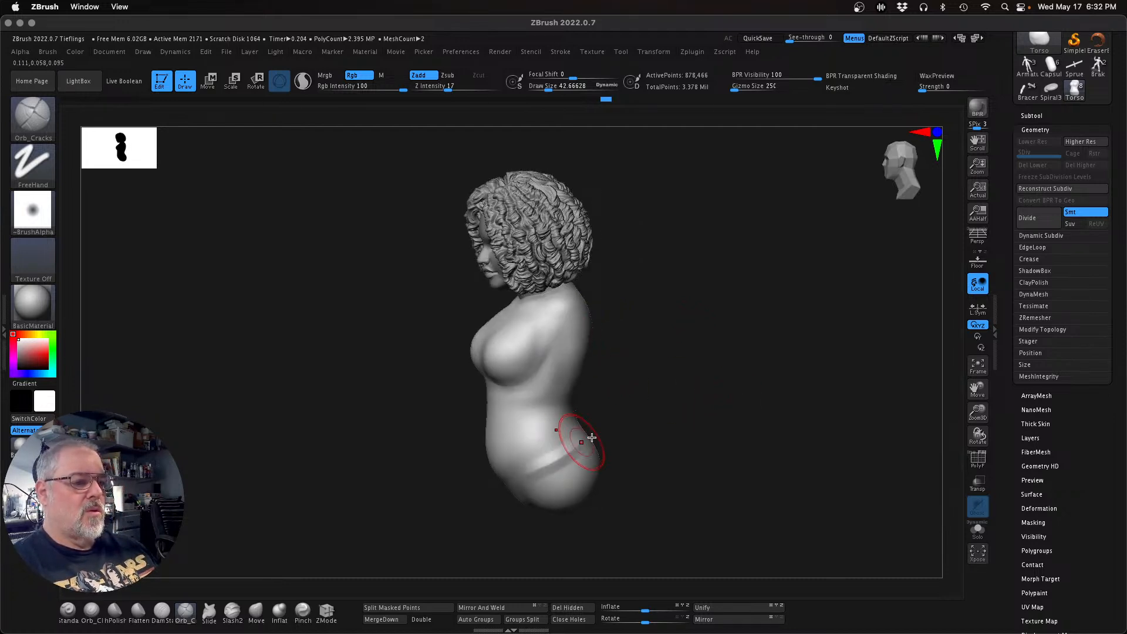
{"action": "left_click_drag", "start_coordinate": [681, 421], "coordinate": [651, 432]}
Step: Carve fabric folds around the hip, waist and side of the bust with the Orb_Cracks brush, softening the bust creases
{"action": "left_click_drag", "start_coordinate": [499, 462], "coordinate": [558, 445]}
{"action": "mouse_move", "coordinate": [499, 427]}
{"action": "left_mouse_down"}
{"action": "mouse_move", "coordinate": [581, 412]}
{"action": "mouse_move", "coordinate": [541, 405]}
{"action": "mouse_move", "coordinate": [600, 392]}
{"action": "left_mouse_up"}
{"action": "mouse_move", "coordinate": [695, 369]}
{"action": "left_mouse_down"}
{"action": "mouse_move", "coordinate": [624, 382]}
{"action": "mouse_move", "coordinate": [511, 378]}
{"action": "left_mouse_up"}
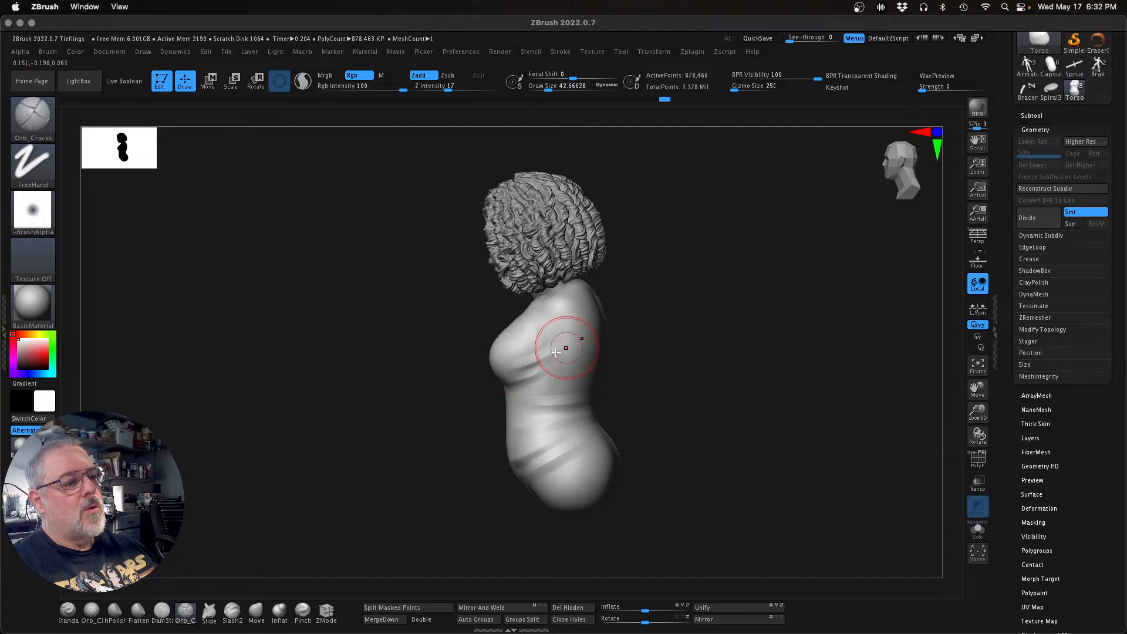
{"action": "key", "text": "shift"}
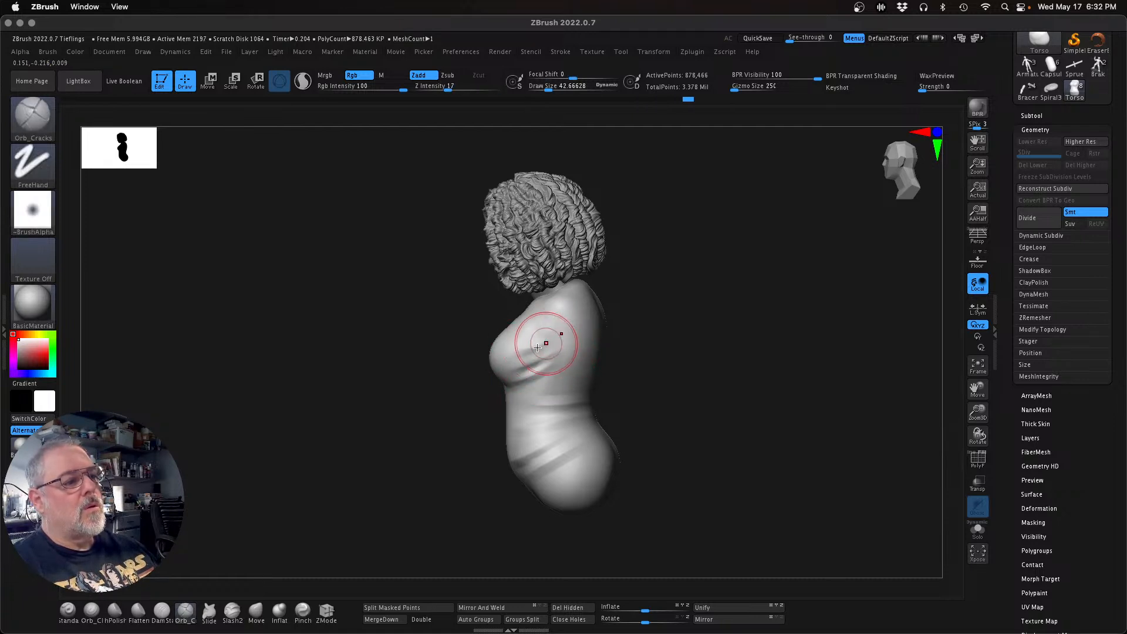
{"action": "key", "text": "shift"}
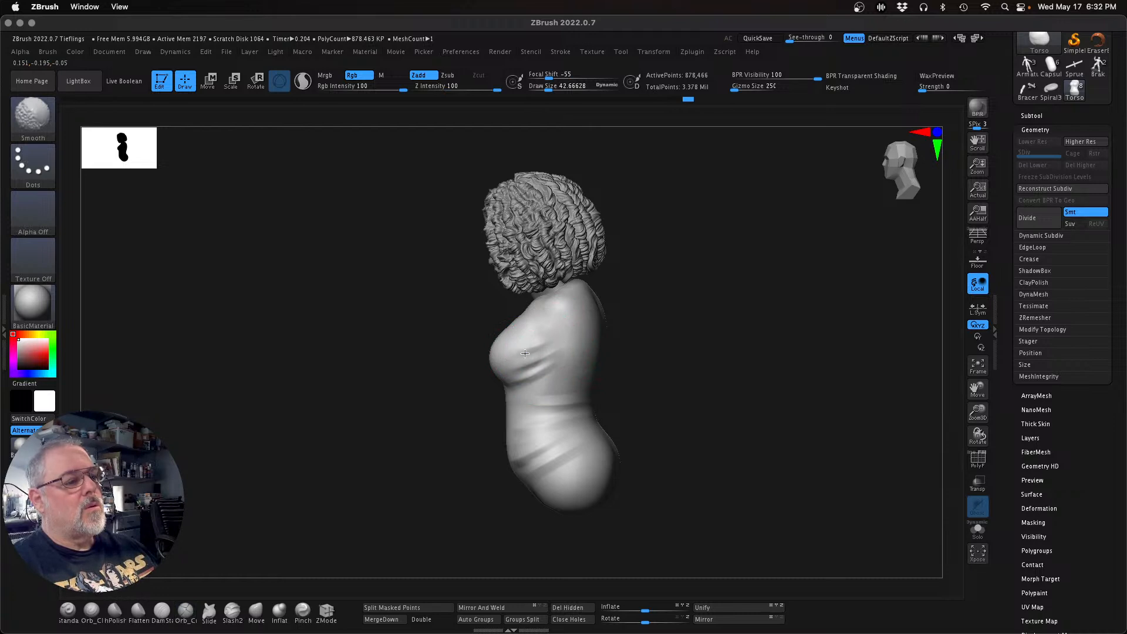
Step: Reduce the brush draw size to 19 for finer folds on the upper torso
{"action": "left_click_drag", "start_coordinate": [742, 307], "coordinate": [761, 290]}
{"action": "left_click_drag", "start_coordinate": [709, 318], "coordinate": [705, 319]}
{"action": "left_click_drag", "start_coordinate": [980, 409], "coordinate": [1006, 420]}
{"action": "left_click_drag", "start_coordinate": [587, 422], "coordinate": [626, 422]}
{"action": "key", "text": "s"}
{"action": "mouse_move", "coordinate": [978, 411]}
{"action": "left_mouse_down"}
{"action": "mouse_move", "coordinate": [1016, 425]}
{"action": "mouse_move", "coordinate": [429, 453]}
{"action": "left_mouse_up"}
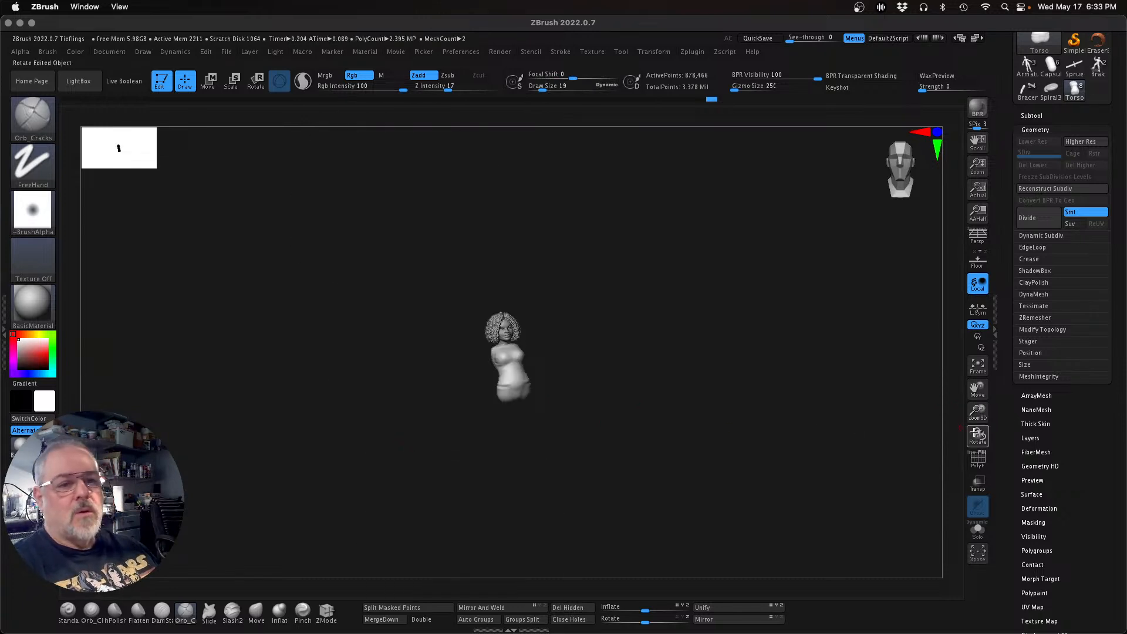
{"action": "left_click_drag", "start_coordinate": [977, 412], "coordinate": [1109, 434]}
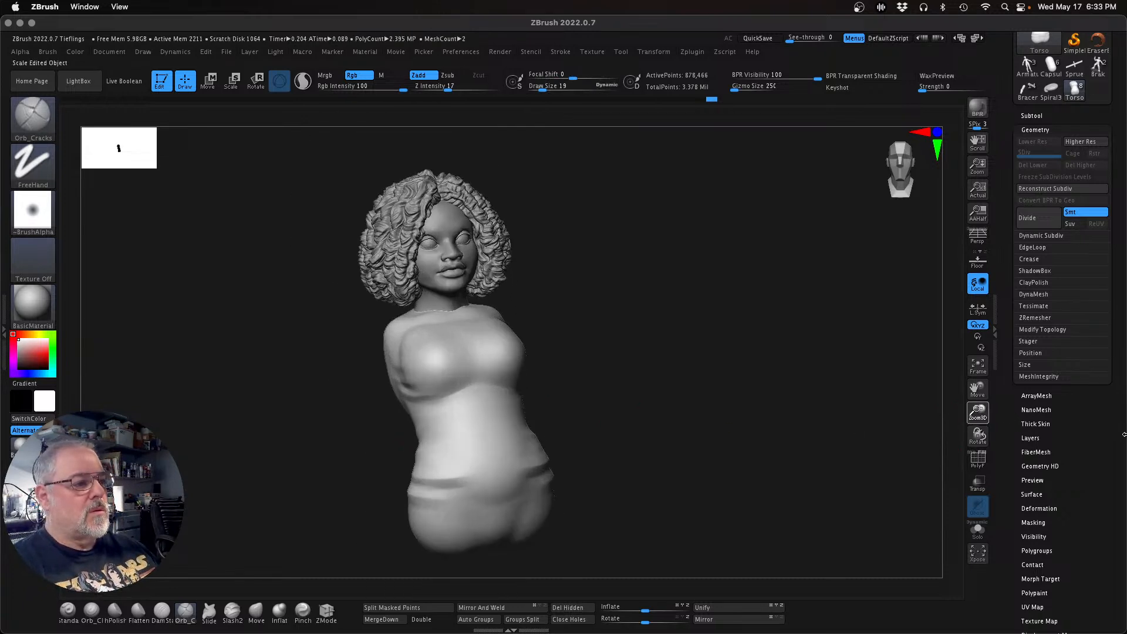
{"action": "left_click_drag", "start_coordinate": [977, 412], "coordinate": [1039, 416]}
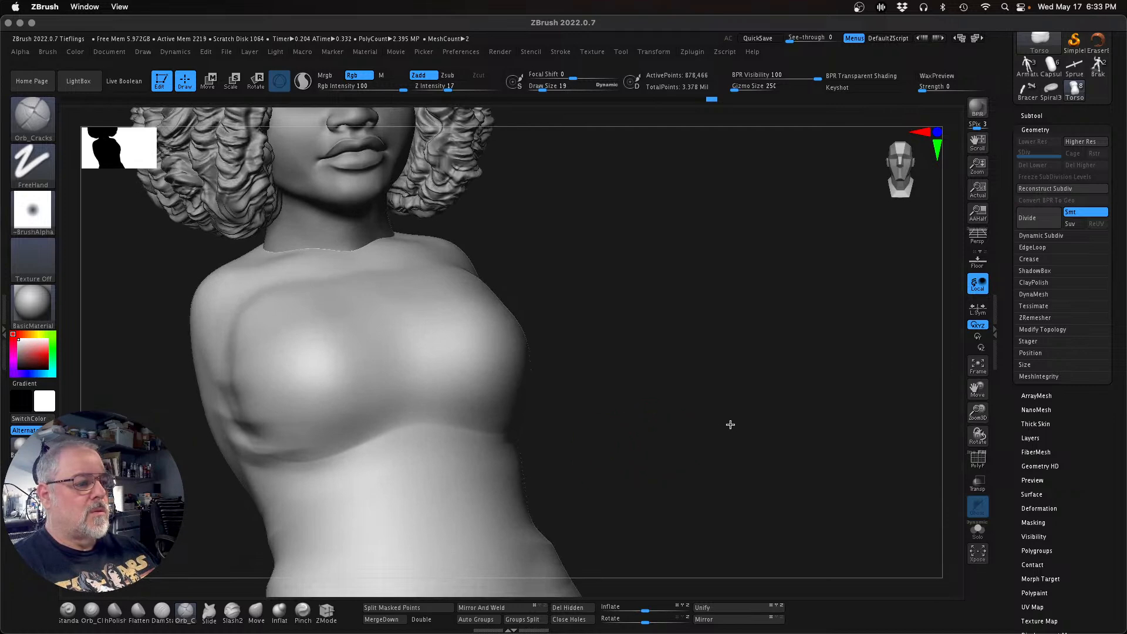
{"action": "mouse_move", "coordinate": [784, 404]}
{"action": "left_mouse_down"}
{"action": "mouse_move", "coordinate": [820, 388]}
{"action": "mouse_move", "coordinate": [815, 285]}
{"action": "left_mouse_up"}
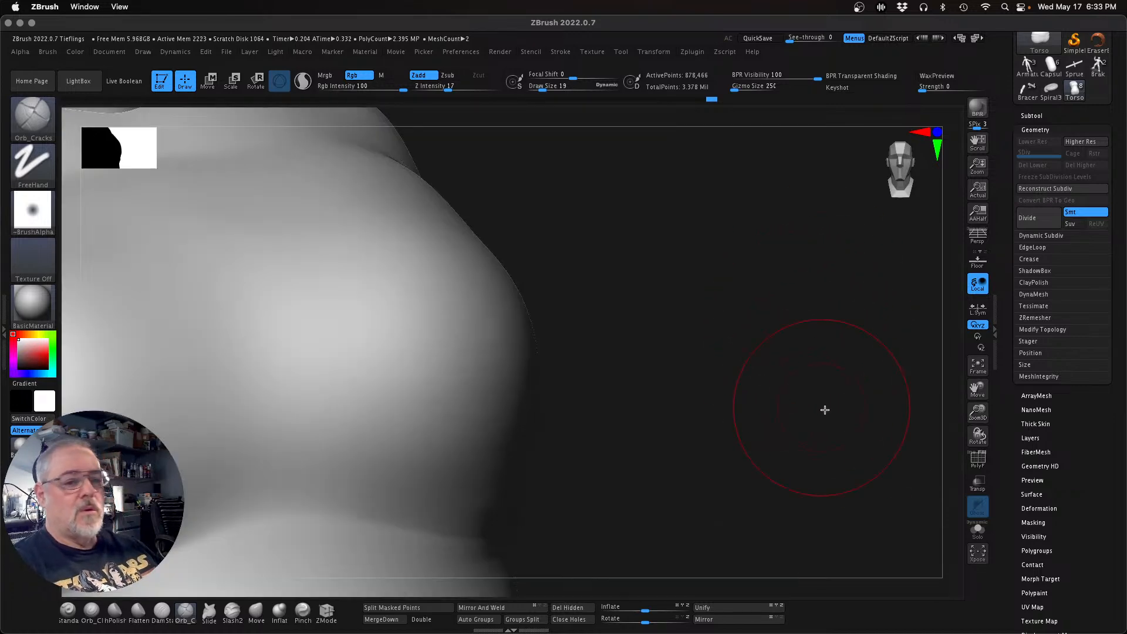
{"action": "mouse_move", "coordinate": [977, 412]}
{"action": "left_mouse_down"}
{"action": "mouse_move", "coordinate": [923, 417]}
{"action": "mouse_move", "coordinate": [857, 446]}
{"action": "left_mouse_up"}
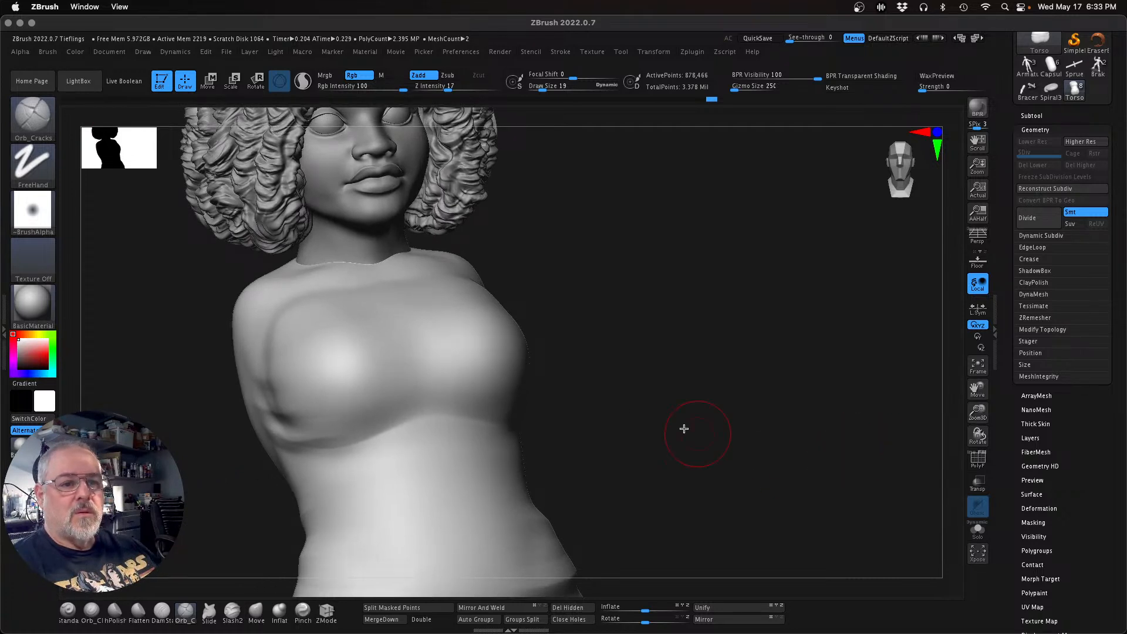
Step: Smooth the creases running between the bust and armpit
{"action": "key", "text": "shift"}
{"action": "left_click_drag", "start_coordinate": [307, 436], "coordinate": [330, 435]}
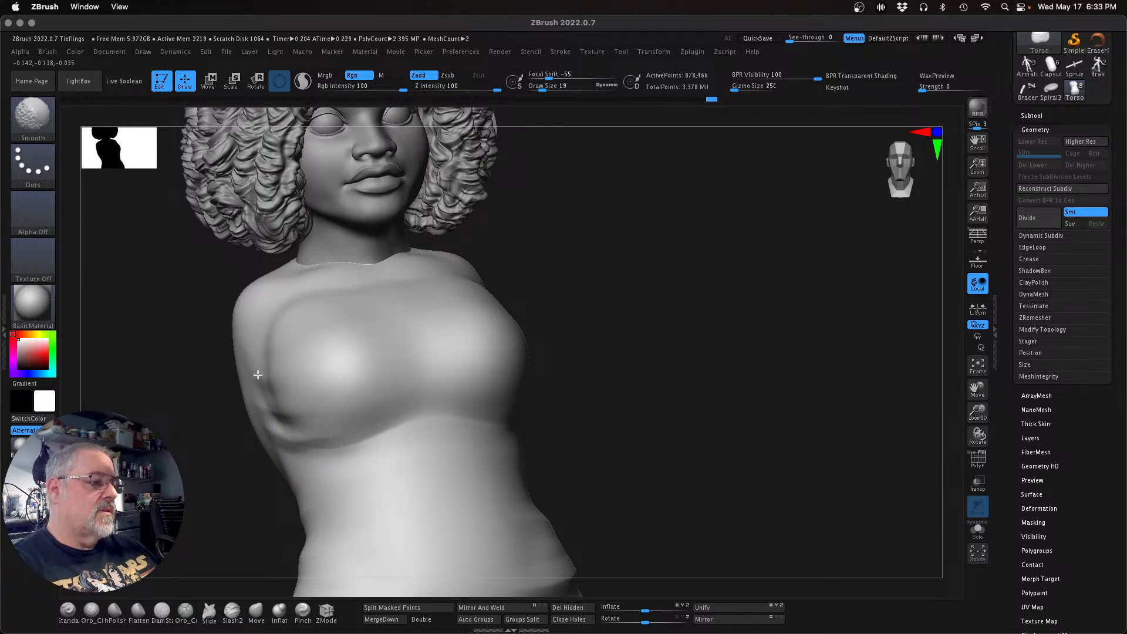
{"action": "left_click_drag", "start_coordinate": [262, 389], "coordinate": [274, 405], "text": "shift"}
Step: Carve a tighter fold from below the armpit toward the underside of the bust and smooth its ends
{"action": "mouse_move", "coordinate": [676, 368]}
{"action": "left_mouse_down"}
{"action": "mouse_move", "coordinate": [687, 357]}
{"action": "mouse_move", "coordinate": [676, 364]}
{"action": "left_mouse_up"}
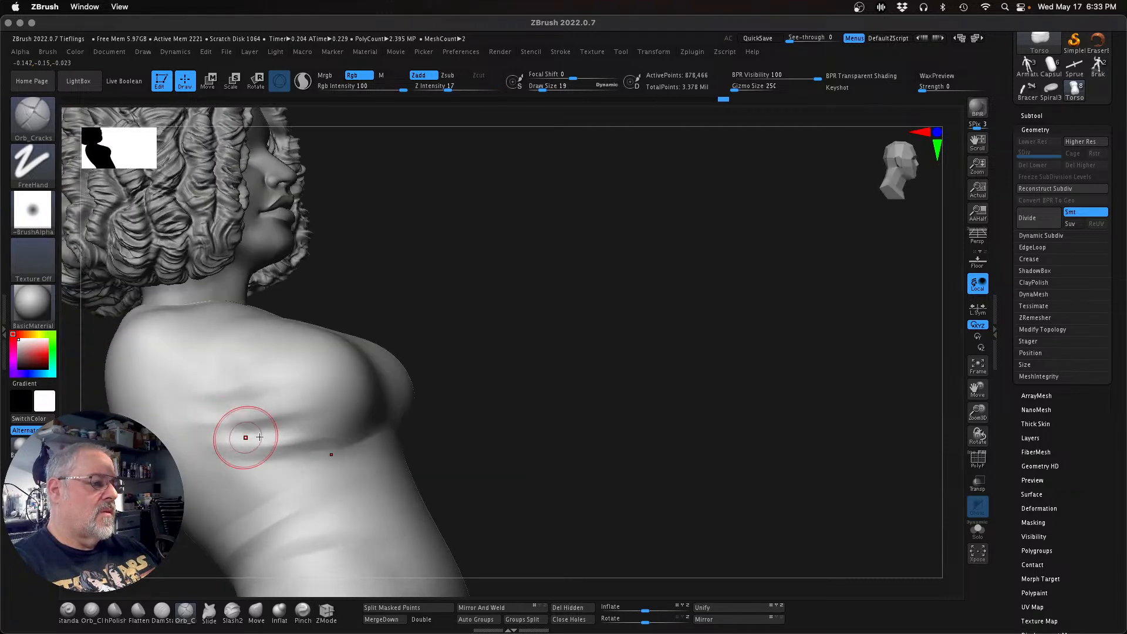
{"action": "left_click_drag", "start_coordinate": [216, 435], "coordinate": [307, 424]}
{"action": "mouse_move", "coordinate": [210, 425]}
{"action": "left_mouse_down", "text": "shift"}
{"action": "mouse_move", "coordinate": [253, 428]}
{"action": "mouse_move", "coordinate": [205, 423]}
{"action": "left_mouse_up", "text": "shift"}
{"action": "mouse_move", "coordinate": [312, 460]}
{"action": "left_mouse_down", "text": "shift"}
{"action": "mouse_move", "coordinate": [235, 452]}
{"action": "mouse_move", "coordinate": [330, 450]}
{"action": "mouse_move", "coordinate": [290, 465]}
{"action": "mouse_move", "coordinate": [358, 438]}
{"action": "left_mouse_up", "text": "shift"}
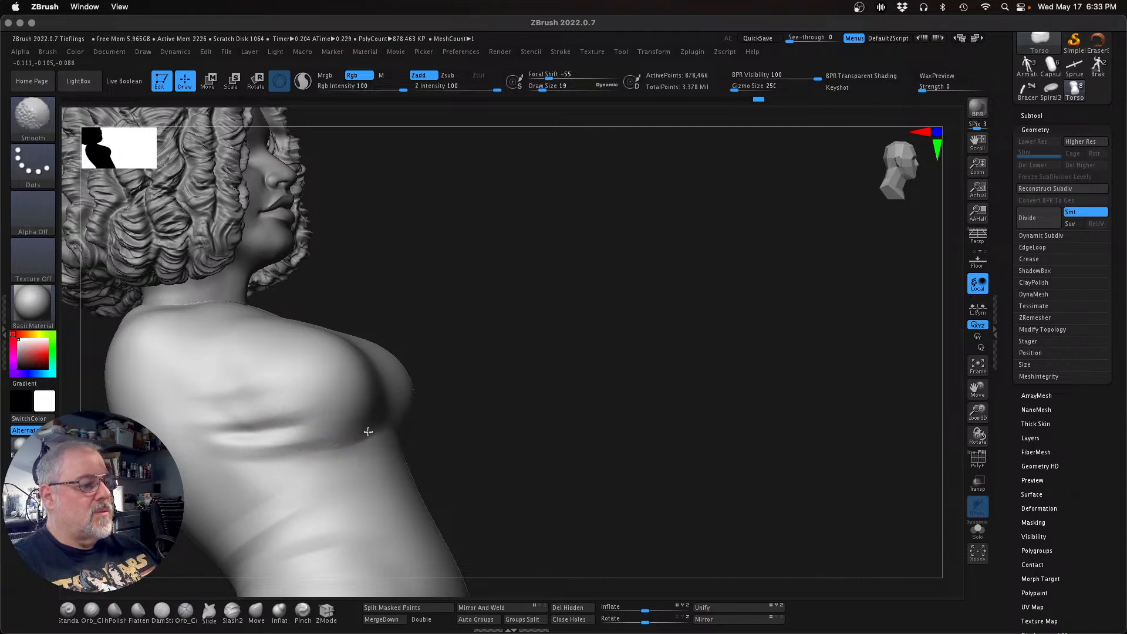
{"action": "mouse_move", "coordinate": [696, 402]}
{"action": "left_mouse_down"}
{"action": "mouse_move", "coordinate": [727, 390]}
{"action": "mouse_move", "coordinate": [652, 428]}
{"action": "left_mouse_up"}
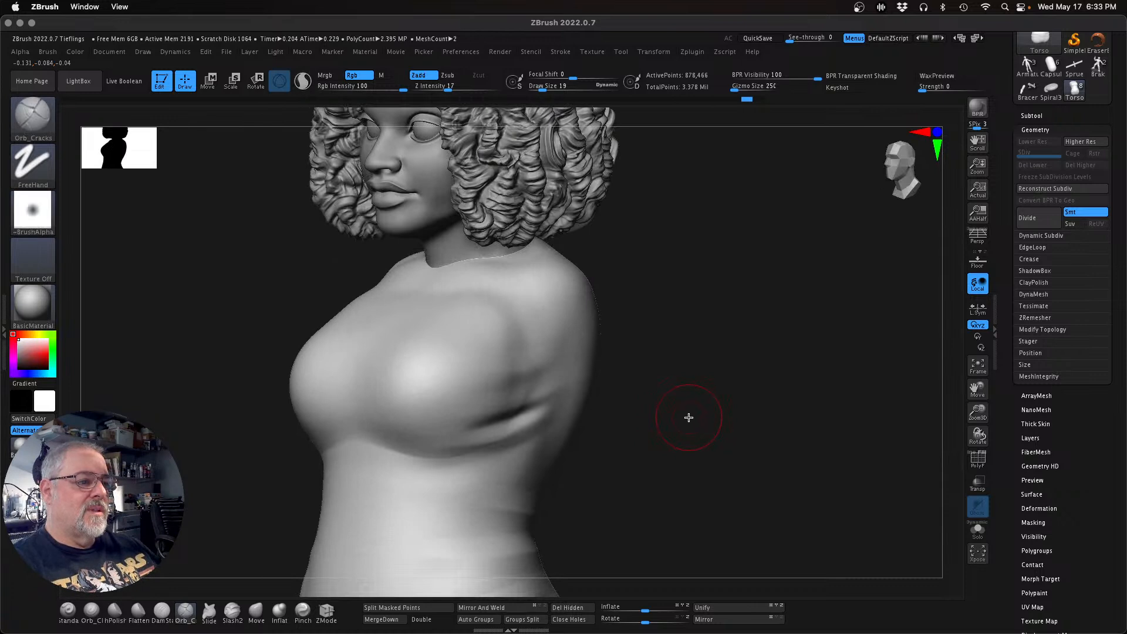
Step: Undo the recent carving and smoothing strokes beside the bust
{"action": "key", "text": "ctrl"}
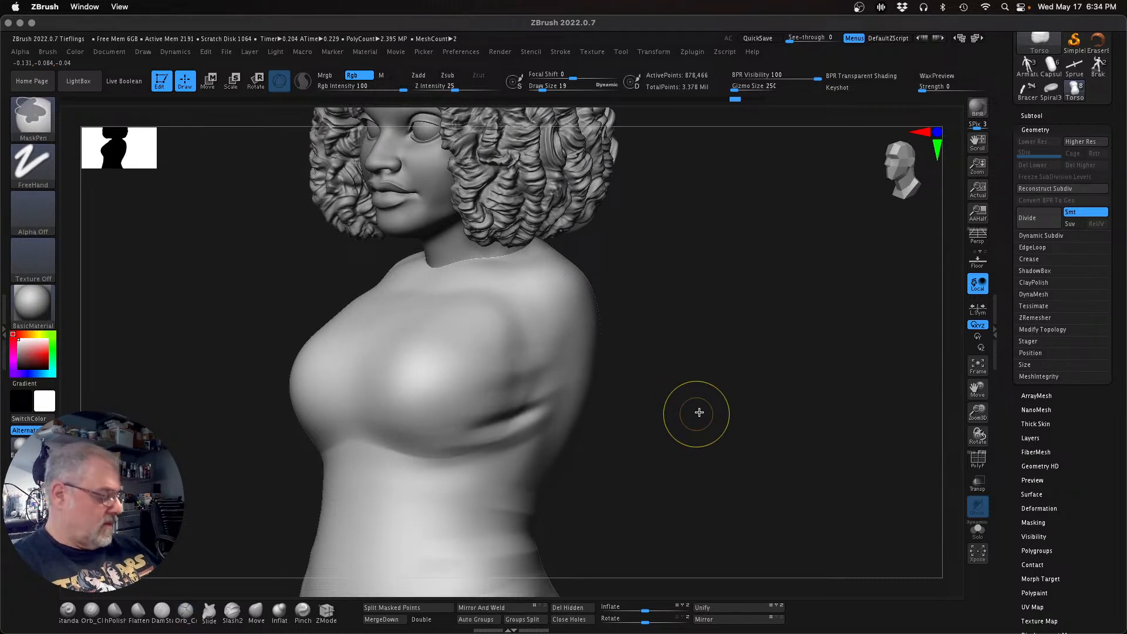
{"action": "key", "text": "ctrl"}
{"action": "key", "text": "ctrl"}
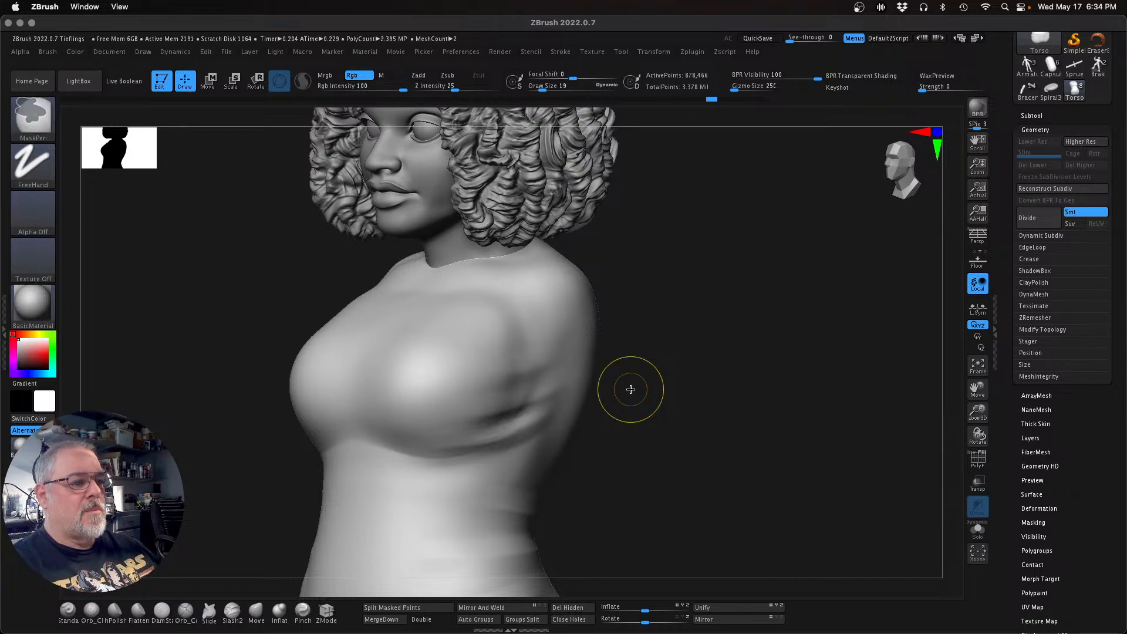
{"action": "key", "text": "ctrl"}
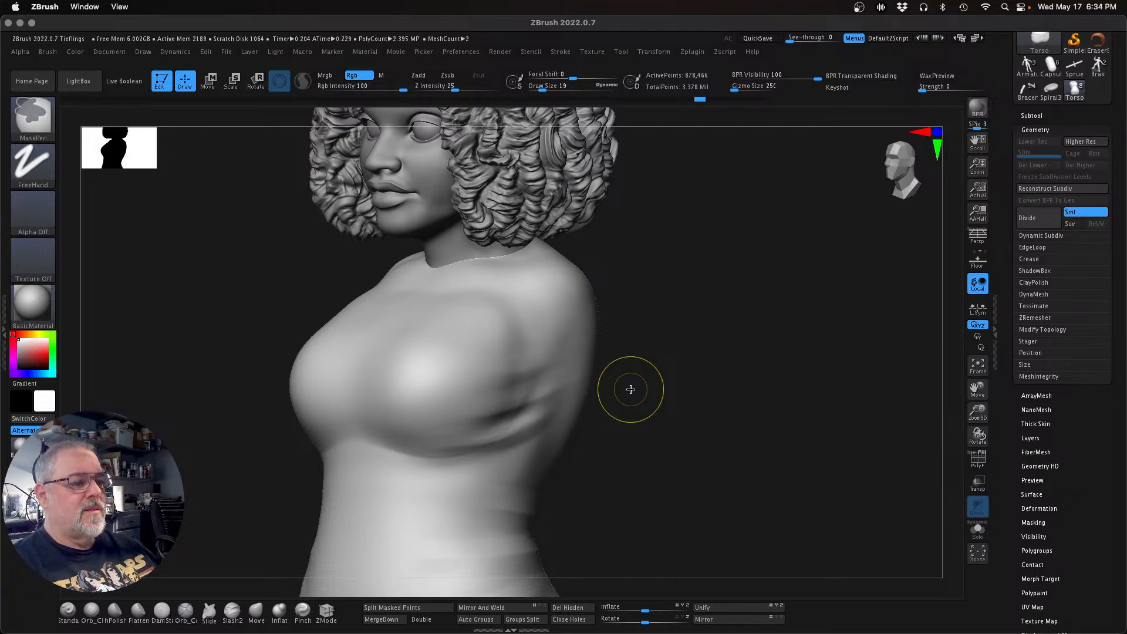
{"action": "key", "text": "ctrl+z"}
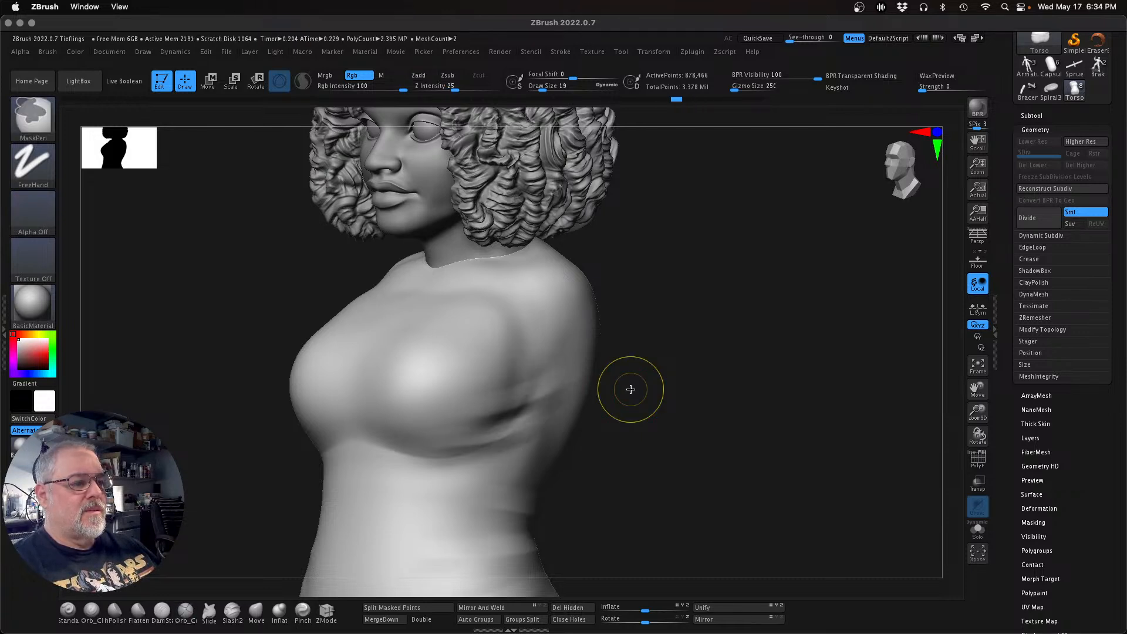
{"action": "key", "text": "ctrl"}
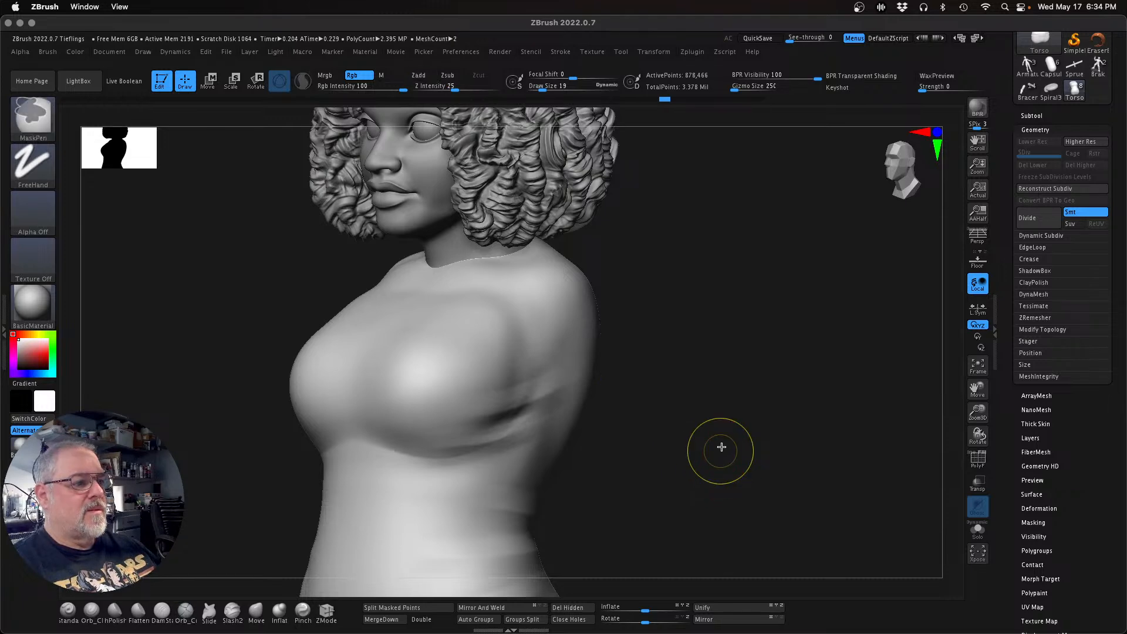
{"action": "left_click_drag", "start_coordinate": [752, 456], "coordinate": [751, 456]}
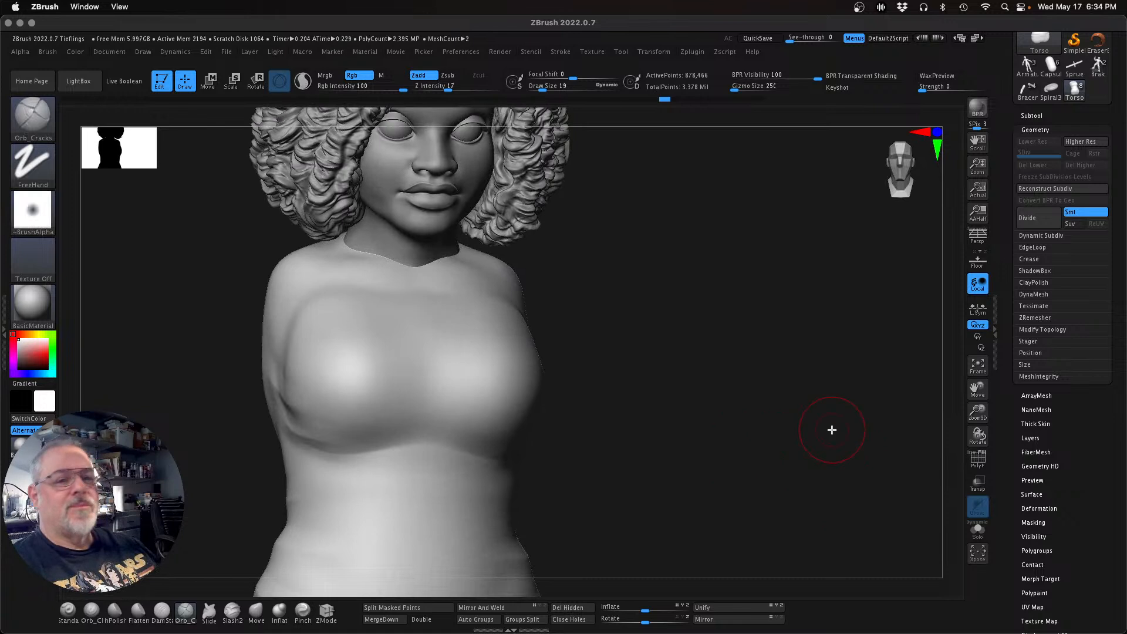
Step: Remesh the torso with ZRemesher, using the Half and Adapt options
{"action": "left_click", "coordinate": [1042, 319]}
{"action": "left_click", "coordinate": [1035, 335]}
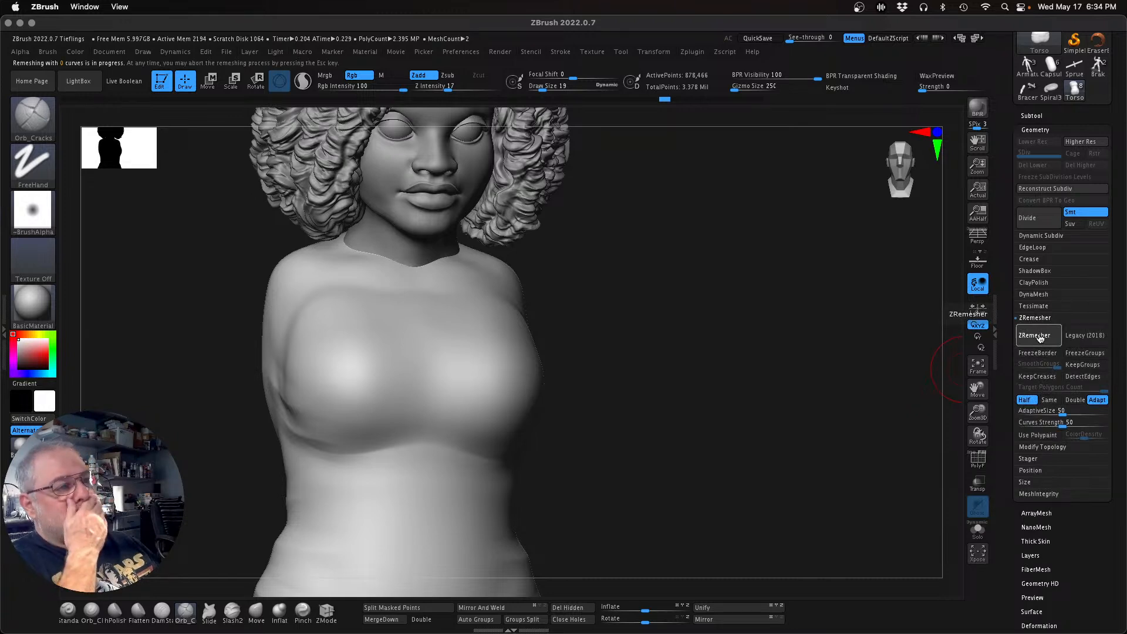
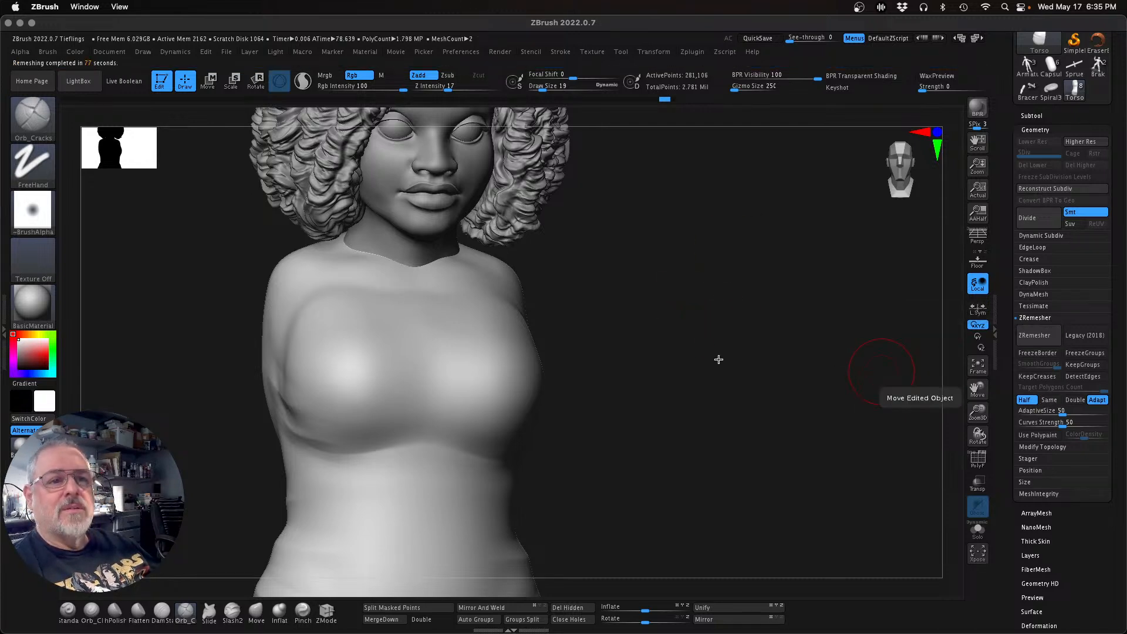
{"action": "left_click_drag", "start_coordinate": [716, 336], "coordinate": [682, 369]}
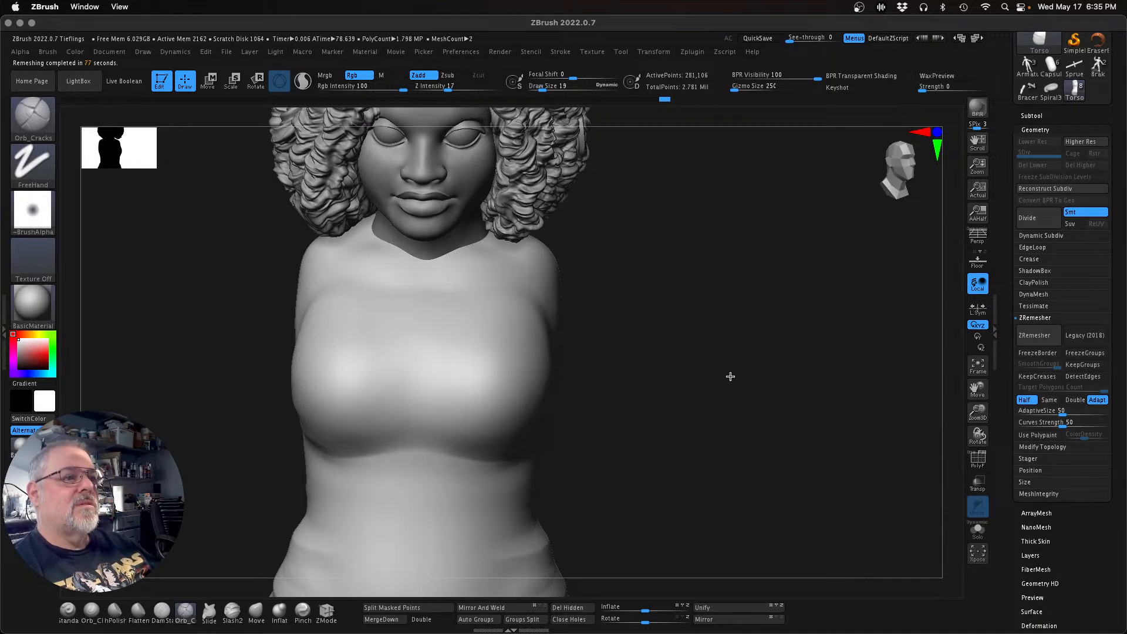
Step: Save the project as Tieflings.ZPR in the TIEFLINGS folder, replacing the existing file
{"action": "key", "text": "super+s"}
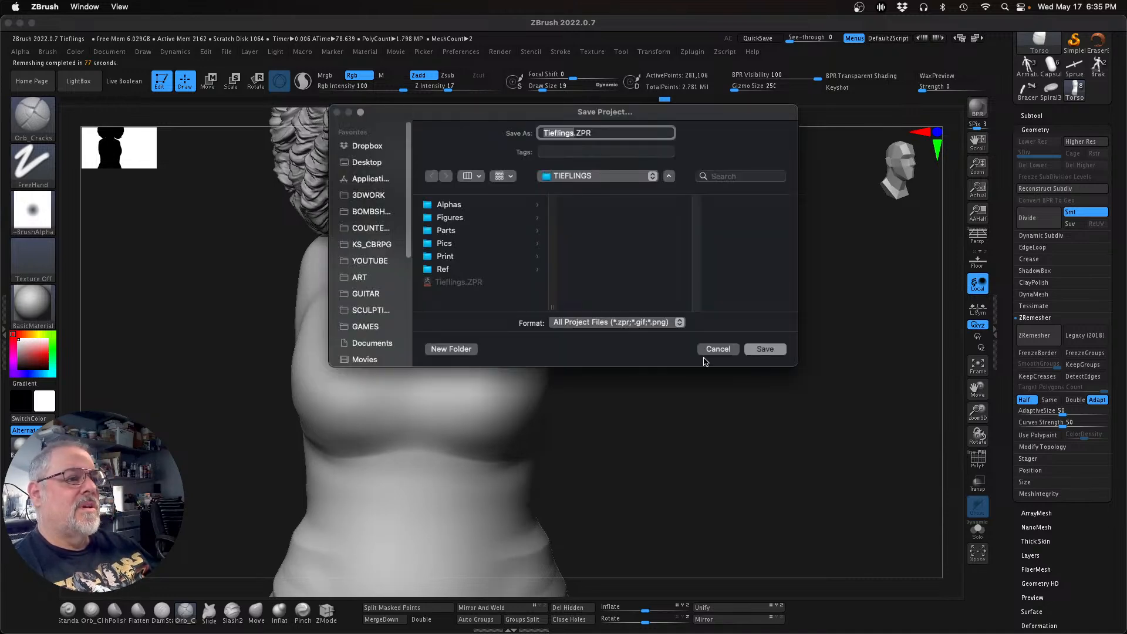
{"action": "left_click", "coordinate": [757, 350]}
{"action": "left_click", "coordinate": [610, 296]}
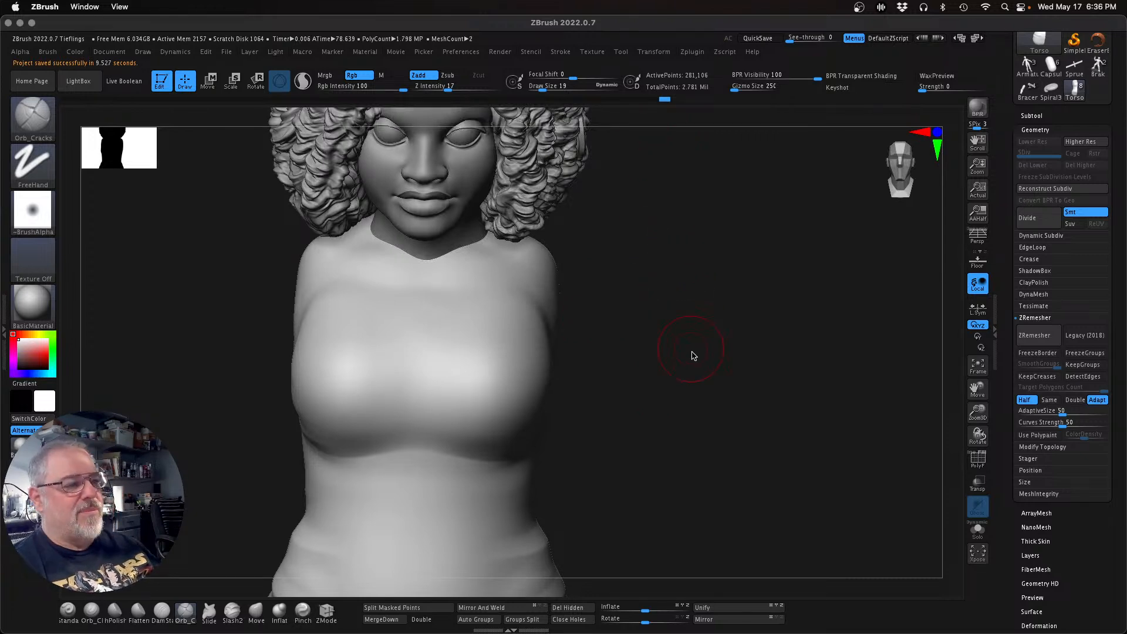
Step: Smooth the folds running from the side of the bust toward the armpit
{"action": "left_click_drag", "start_coordinate": [654, 370], "coordinate": [667, 338]}
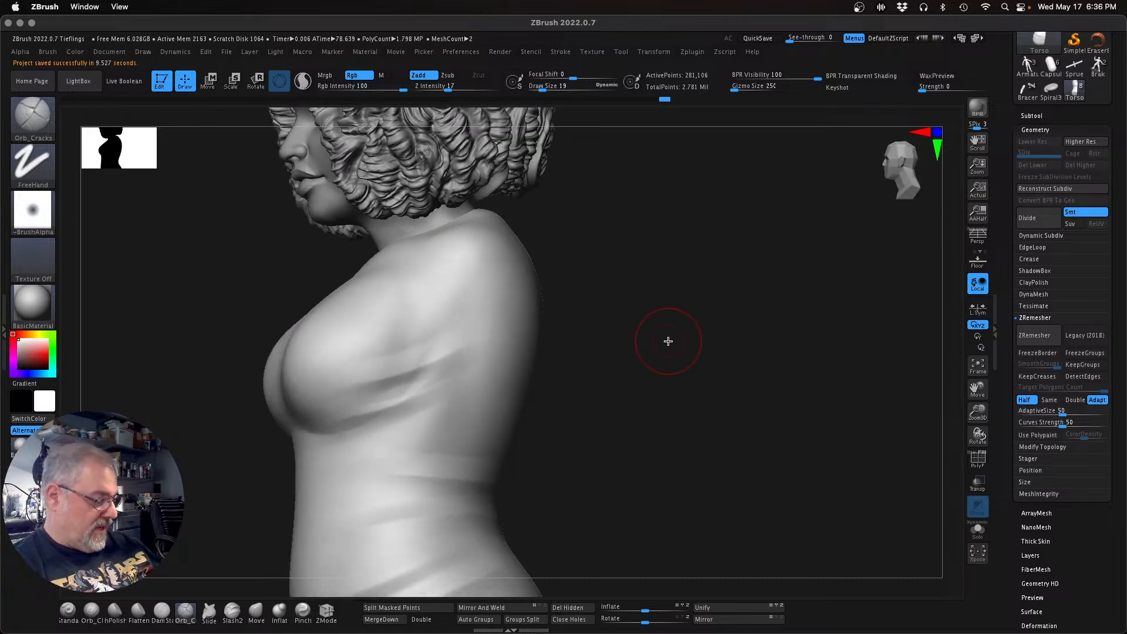
{"action": "key", "text": "b"}
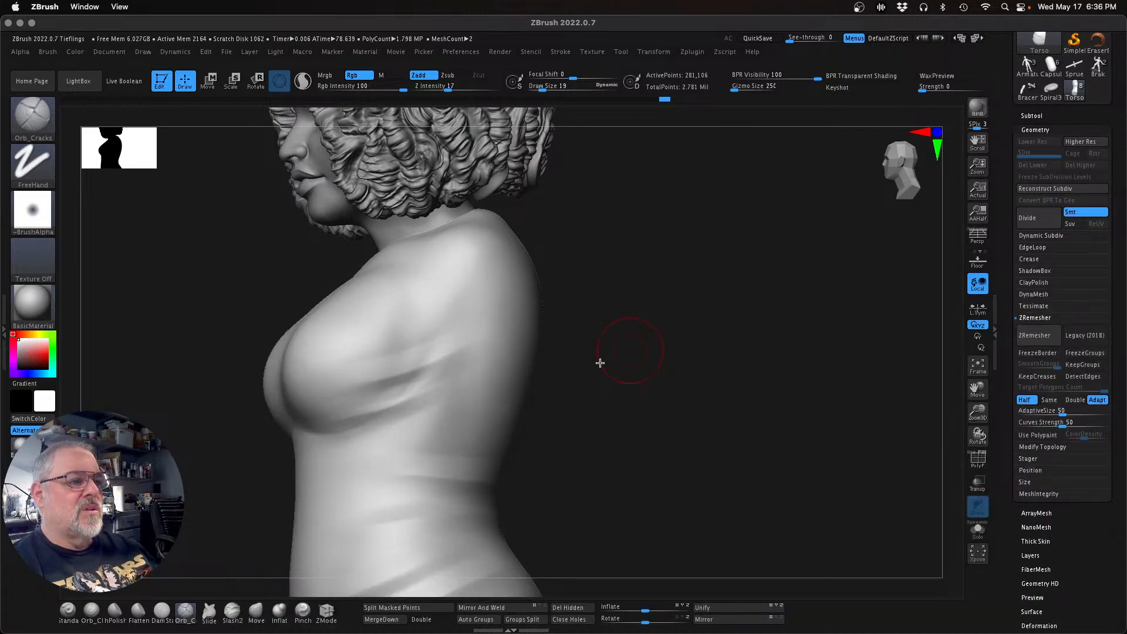
{"action": "left_click_drag", "start_coordinate": [378, 390], "coordinate": [462, 351], "text": "shift"}
Step: Isolate the torso with Solo so that the head and hair are hidden
{"action": "left_click_drag", "start_coordinate": [669, 369], "coordinate": [650, 408]}
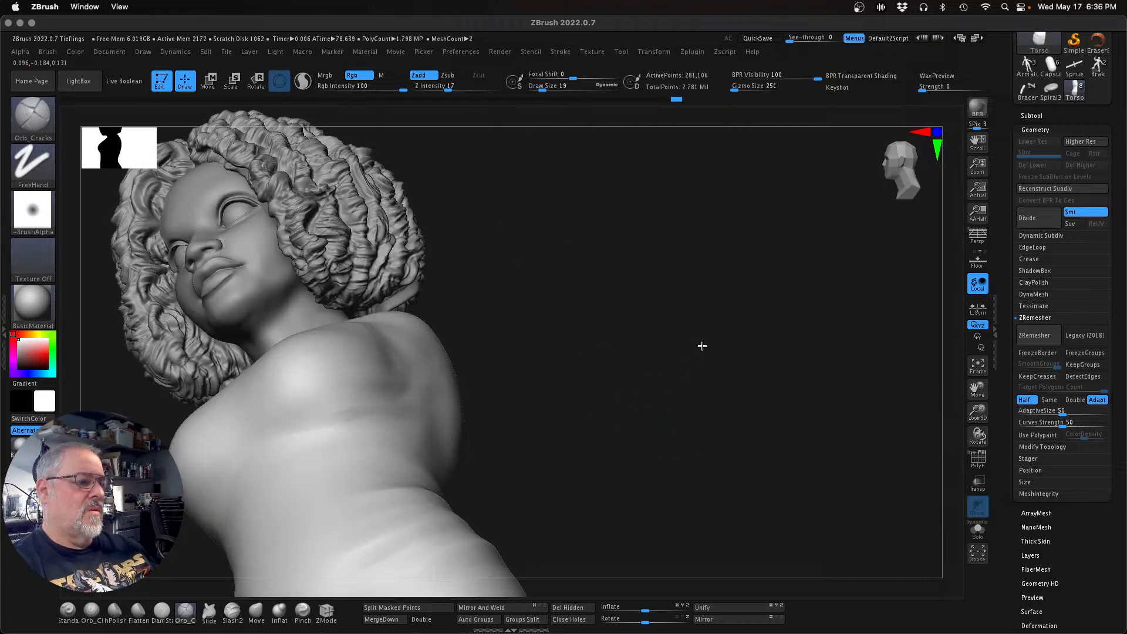
{"action": "left_click_drag", "start_coordinate": [702, 346], "coordinate": [707, 347]}
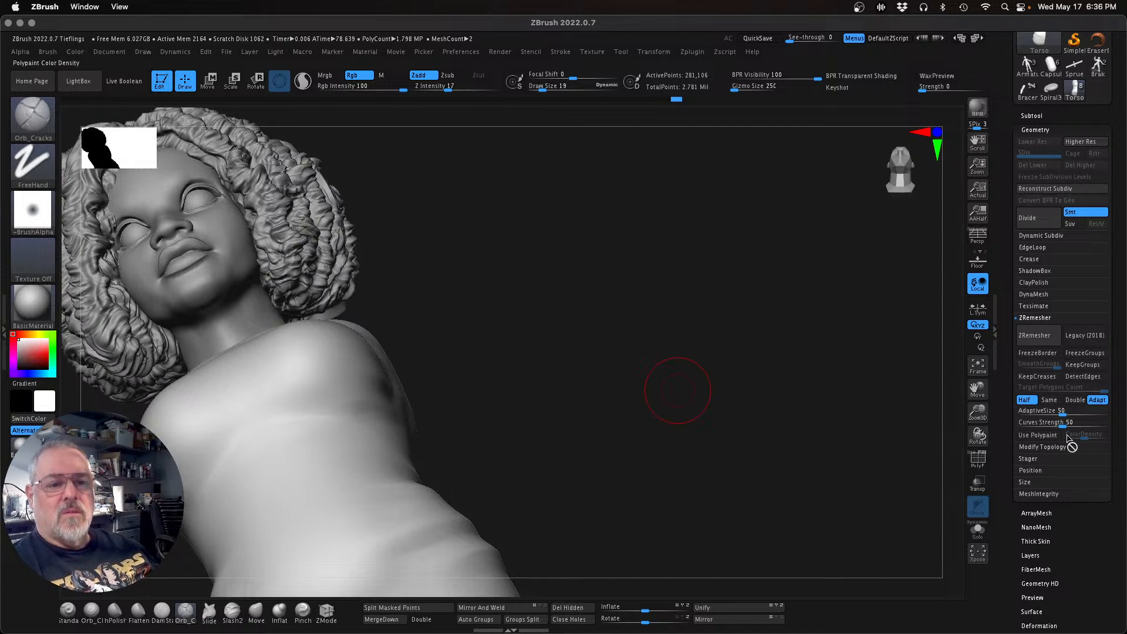
{"action": "left_click", "coordinate": [980, 539]}
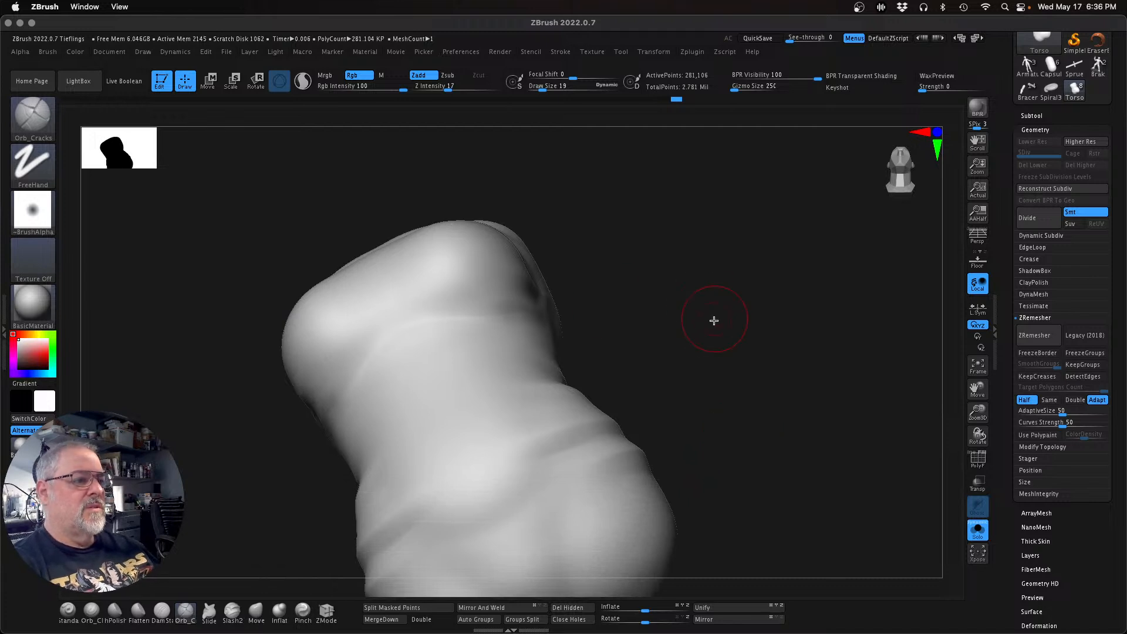
{"action": "left_click_drag", "start_coordinate": [757, 317], "coordinate": [716, 364]}
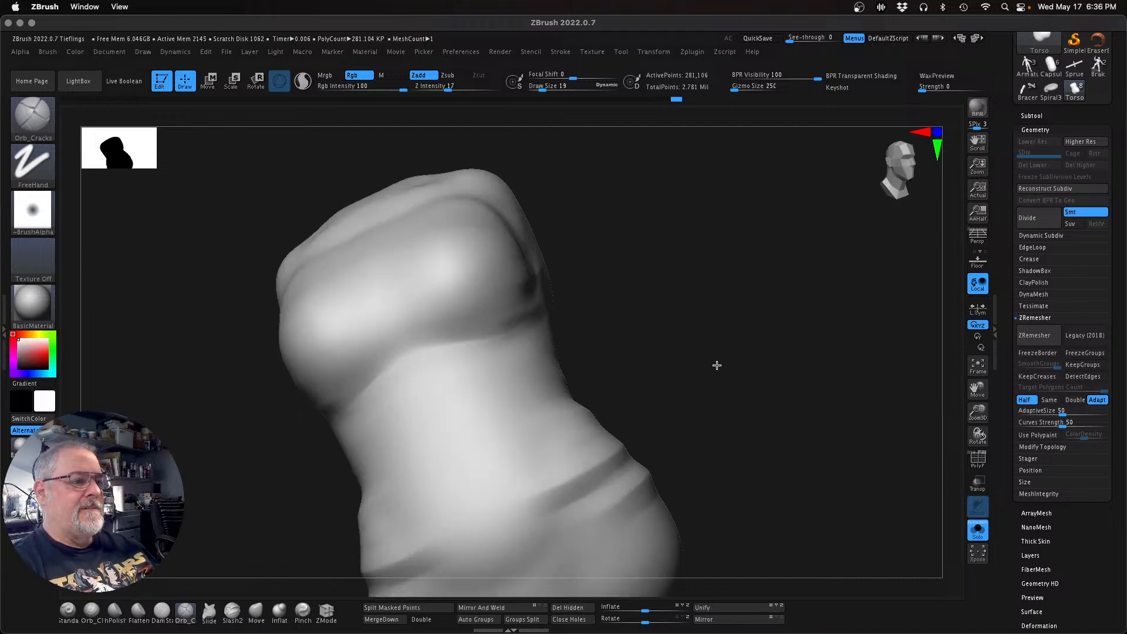
{"action": "left_click_drag", "start_coordinate": [664, 329], "coordinate": [495, 334]}
Step: Try carving a thin crease beneath the bust at a draw size of 12, and undo it
{"action": "key", "text": "s"}
{"action": "left_click_drag", "start_coordinate": [641, 350], "coordinate": [638, 350]}
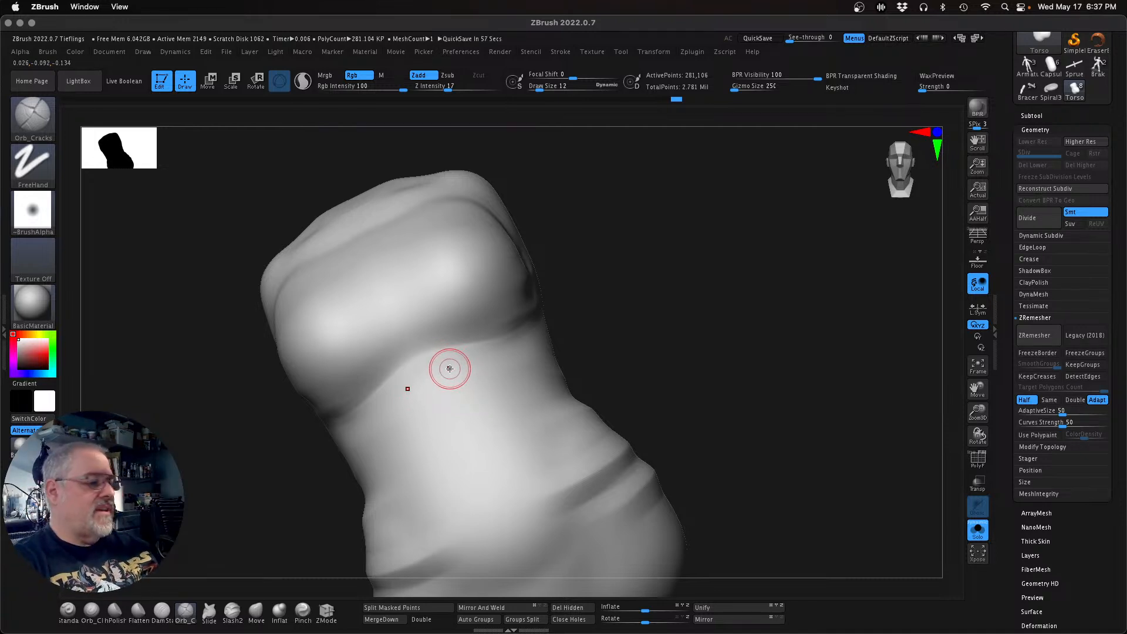
{"action": "left_click_drag", "start_coordinate": [438, 356], "coordinate": [525, 343]}
{"action": "key", "text": "ctrl+z"}
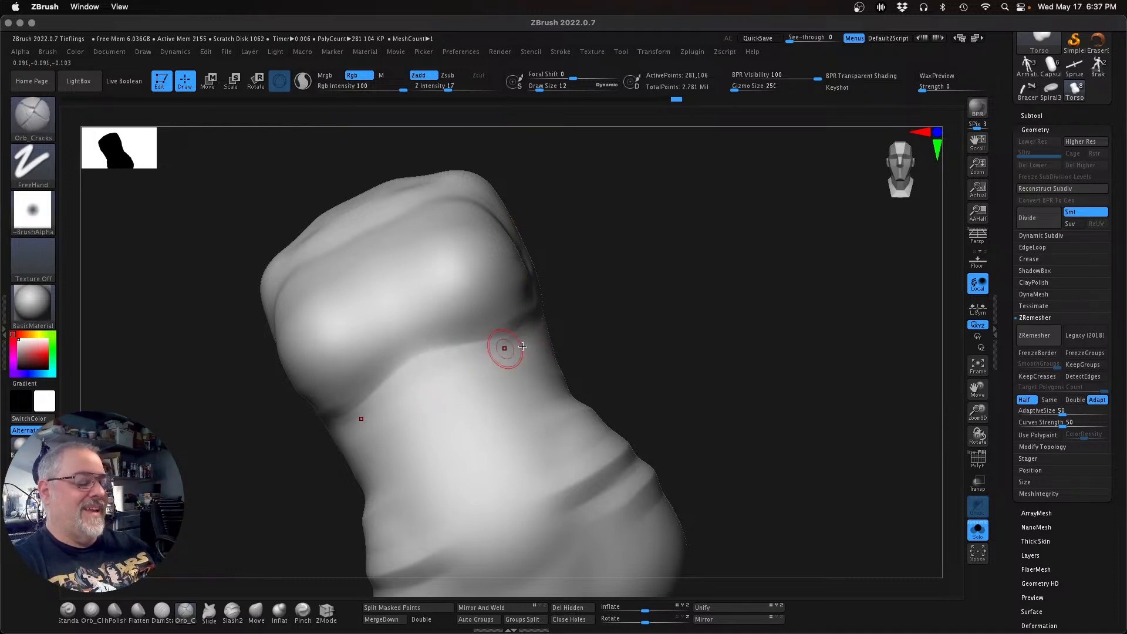
Step: Enlarge the draw size to about 25 and carve curved fabric folds beneath the bust and around the ribs
{"action": "key", "text": "s"}
{"action": "left_click_drag", "start_coordinate": [638, 317], "coordinate": [644, 316]}
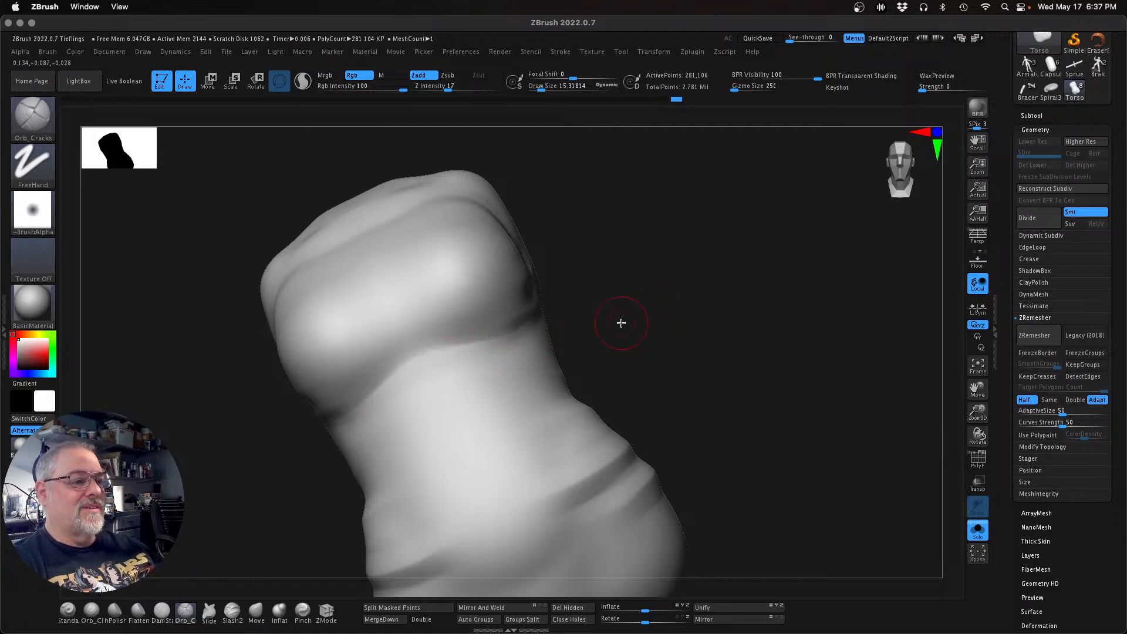
{"action": "key", "text": "s"}
{"action": "left_click_drag", "start_coordinate": [616, 325], "coordinate": [619, 326]}
{"action": "left_click_drag", "start_coordinate": [387, 399], "coordinate": [517, 345]}
{"action": "left_click_drag", "start_coordinate": [388, 383], "coordinate": [546, 326]}
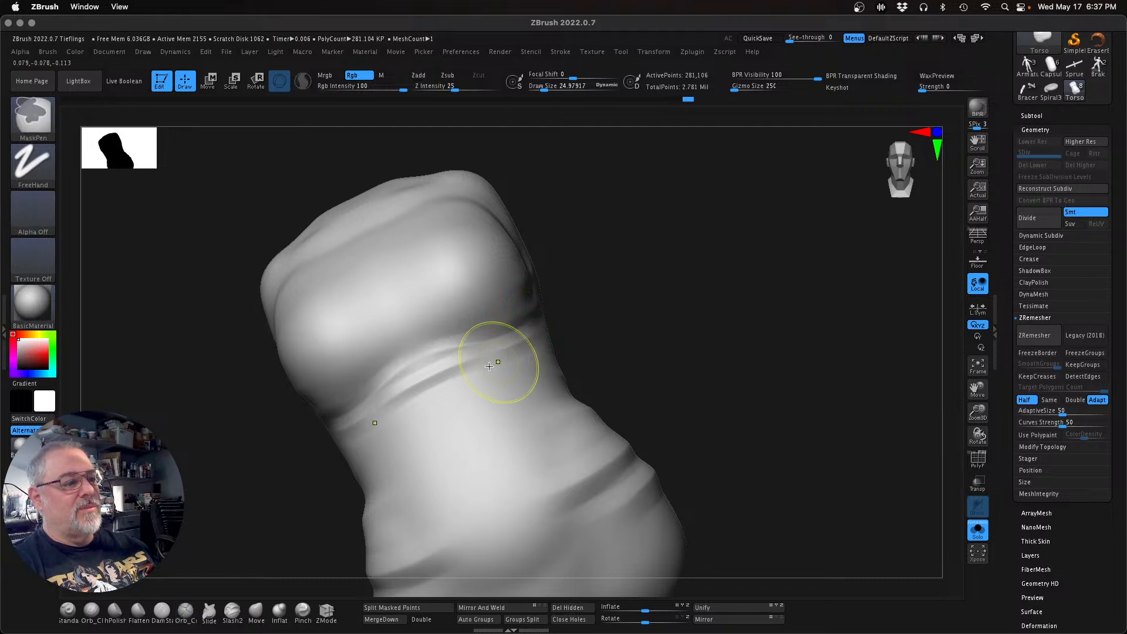
{"action": "mouse_move", "coordinate": [480, 370]}
{"action": "left_mouse_down"}
{"action": "mouse_move", "coordinate": [558, 317]}
{"action": "mouse_move", "coordinate": [616, 341]}
{"action": "mouse_move", "coordinate": [636, 334]}
{"action": "mouse_move", "coordinate": [493, 370]}
{"action": "mouse_move", "coordinate": [568, 323]}
{"action": "left_mouse_up"}
{"action": "left_click_drag", "start_coordinate": [479, 365], "coordinate": [575, 314]}
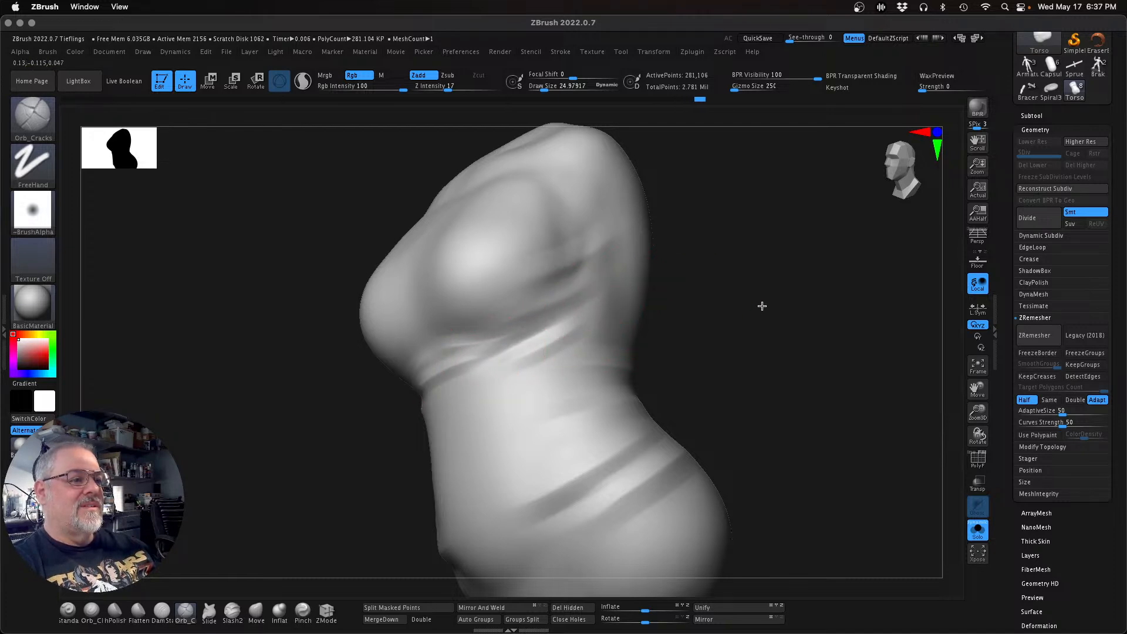
{"action": "left_click_drag", "start_coordinate": [755, 306], "coordinate": [745, 304]}
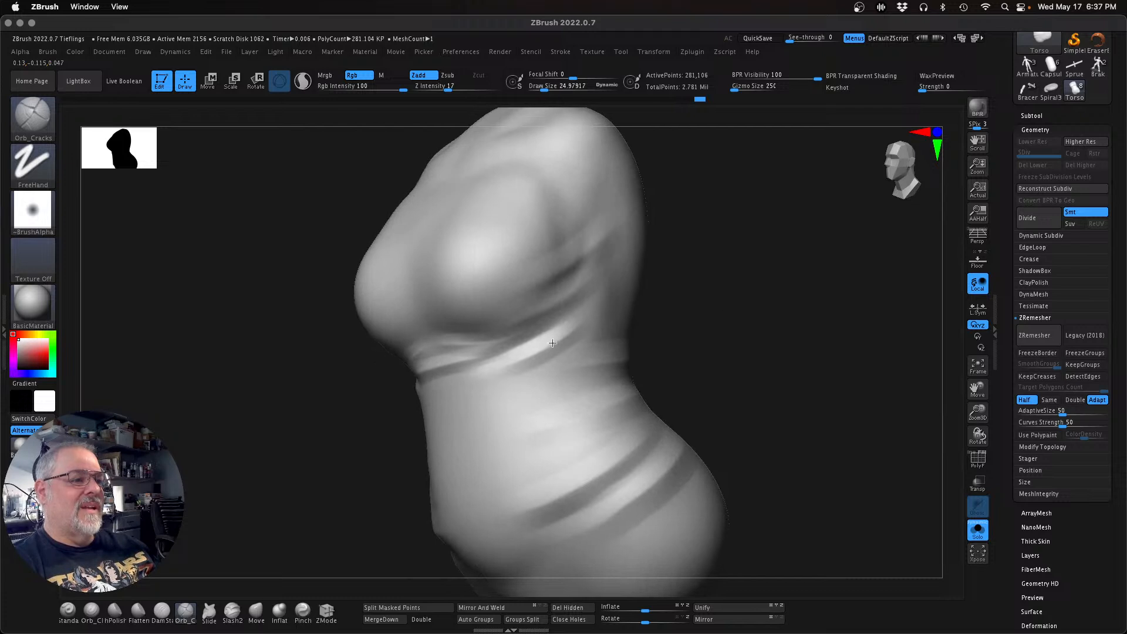
Step: Carve more curved fabric folds beneath the bust and along the ribs, blending them into the existing creases
{"action": "key", "text": "ctrl"}
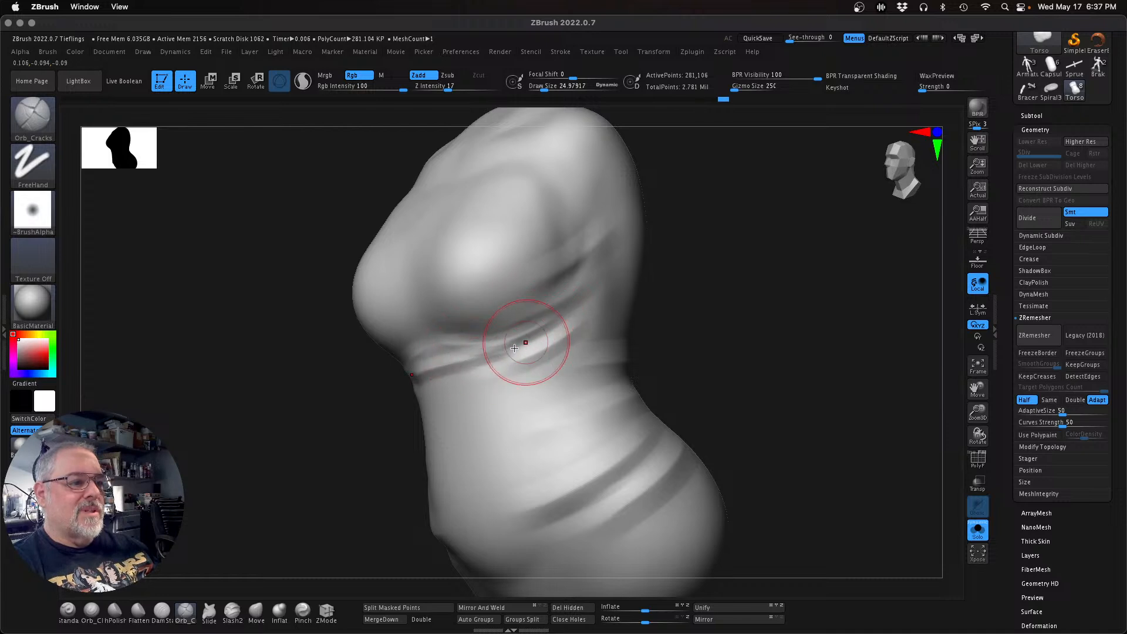
{"action": "key", "text": "shift"}
{"action": "mouse_move", "coordinate": [473, 372]}
{"action": "left_mouse_down", "text": "shift"}
{"action": "mouse_move", "coordinate": [556, 350]}
{"action": "mouse_move", "coordinate": [446, 379]}
{"action": "mouse_move", "coordinate": [555, 319]}
{"action": "mouse_move", "coordinate": [490, 354]}
{"action": "mouse_move", "coordinate": [433, 361]}
{"action": "mouse_move", "coordinate": [521, 327]}
{"action": "left_mouse_up", "text": "shift"}
{"action": "key", "text": "super+z"}
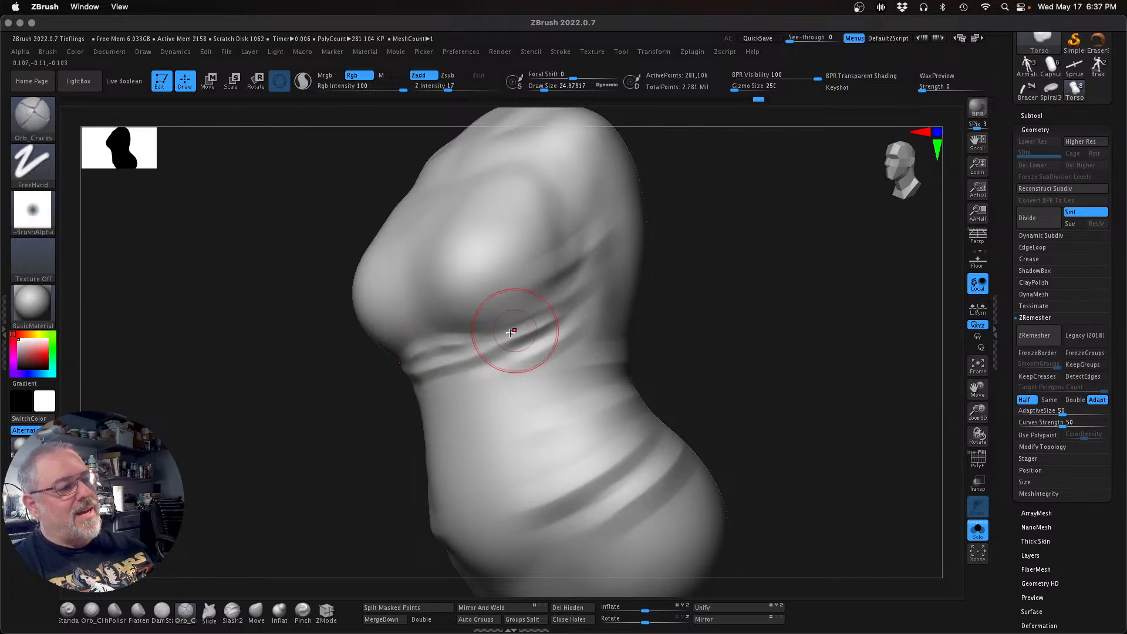
{"action": "mouse_move", "coordinate": [407, 342]}
{"action": "left_mouse_down"}
{"action": "mouse_move", "coordinate": [449, 328]}
{"action": "mouse_move", "coordinate": [488, 346]}
{"action": "left_mouse_up"}
{"action": "mouse_move", "coordinate": [407, 359]}
{"action": "left_mouse_down"}
{"action": "mouse_move", "coordinate": [484, 345]}
{"action": "mouse_move", "coordinate": [435, 363]}
{"action": "left_mouse_up"}
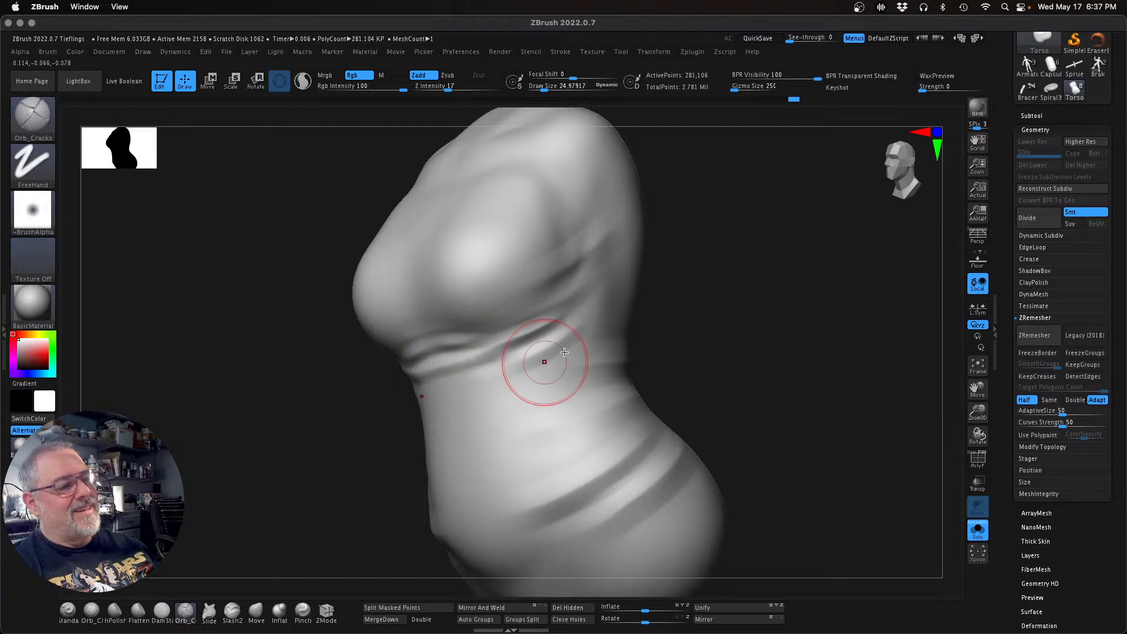
Step: Carve a diagonal fold across the side of the hip and smooth its edges
{"action": "left_click_drag", "start_coordinate": [832, 305], "coordinate": [755, 343]}
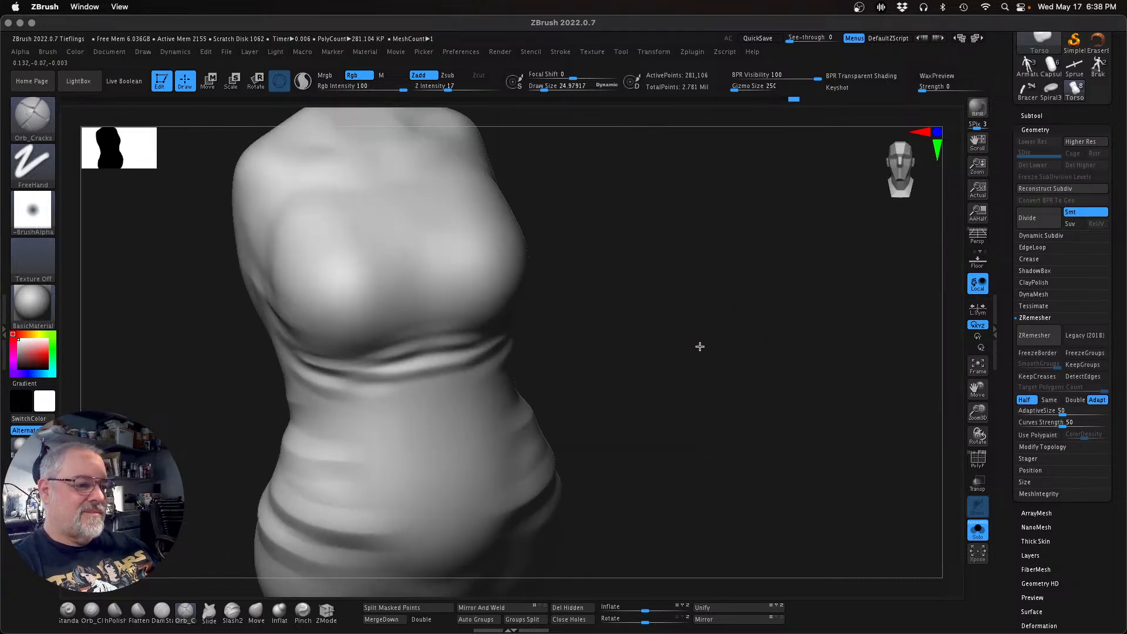
{"action": "mouse_move", "coordinate": [700, 362]}
{"action": "left_mouse_down"}
{"action": "mouse_move", "coordinate": [659, 387]}
{"action": "mouse_move", "coordinate": [689, 354]}
{"action": "mouse_move", "coordinate": [613, 432]}
{"action": "mouse_move", "coordinate": [683, 397]}
{"action": "left_mouse_up"}
{"action": "key", "text": "super+z"}
{"action": "left_click_drag", "start_coordinate": [602, 463], "coordinate": [692, 376]}
{"action": "left_click_drag", "start_coordinate": [638, 433], "coordinate": [690, 376]}
{"action": "left_click_drag", "start_coordinate": [675, 392], "coordinate": [626, 433], "text": "shift"}
{"action": "mouse_move", "coordinate": [697, 371]}
{"action": "left_mouse_down", "text": "shift"}
{"action": "mouse_move", "coordinate": [755, 367]}
{"action": "mouse_move", "coordinate": [805, 344]}
{"action": "mouse_move", "coordinate": [786, 342]}
{"action": "mouse_move", "coordinate": [796, 357]}
{"action": "left_mouse_up", "text": "shift"}
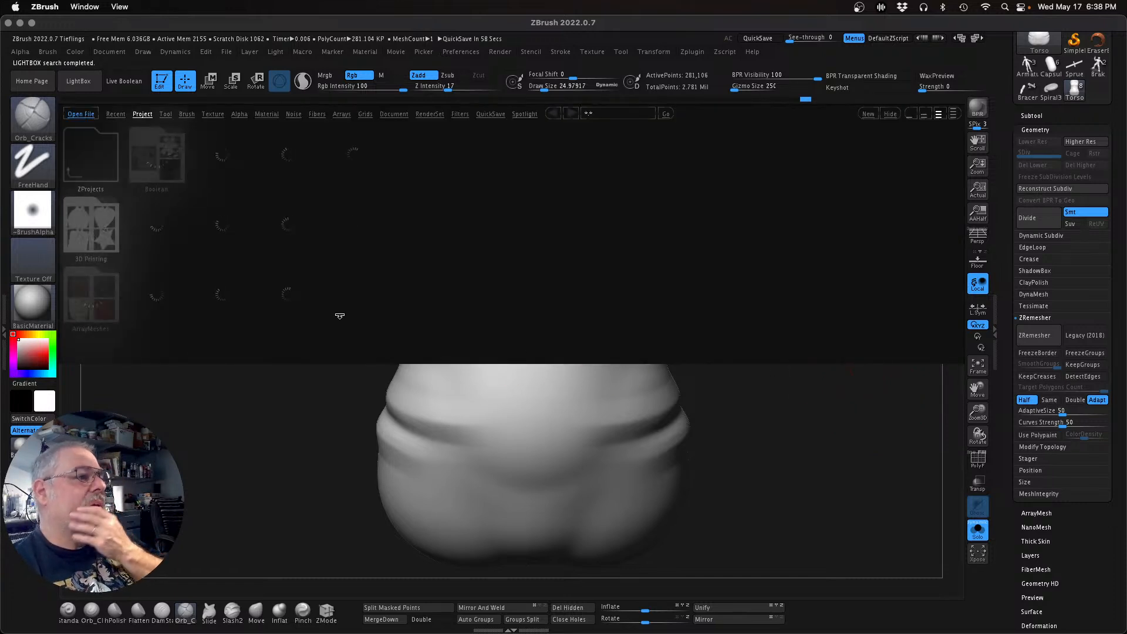
Step: Load the Smooth Stronger brush from the LightBox Smooth folder and suppress its note until the next restart
{"action": "left_click", "coordinate": [187, 114]}
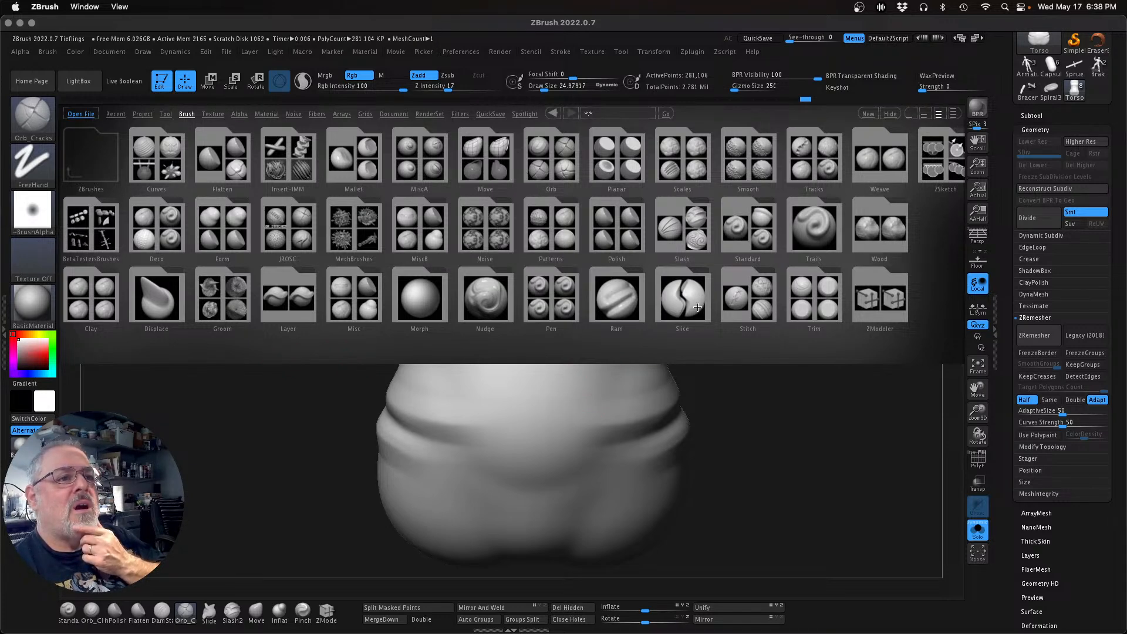
{"action": "double_click", "coordinate": [760, 166]}
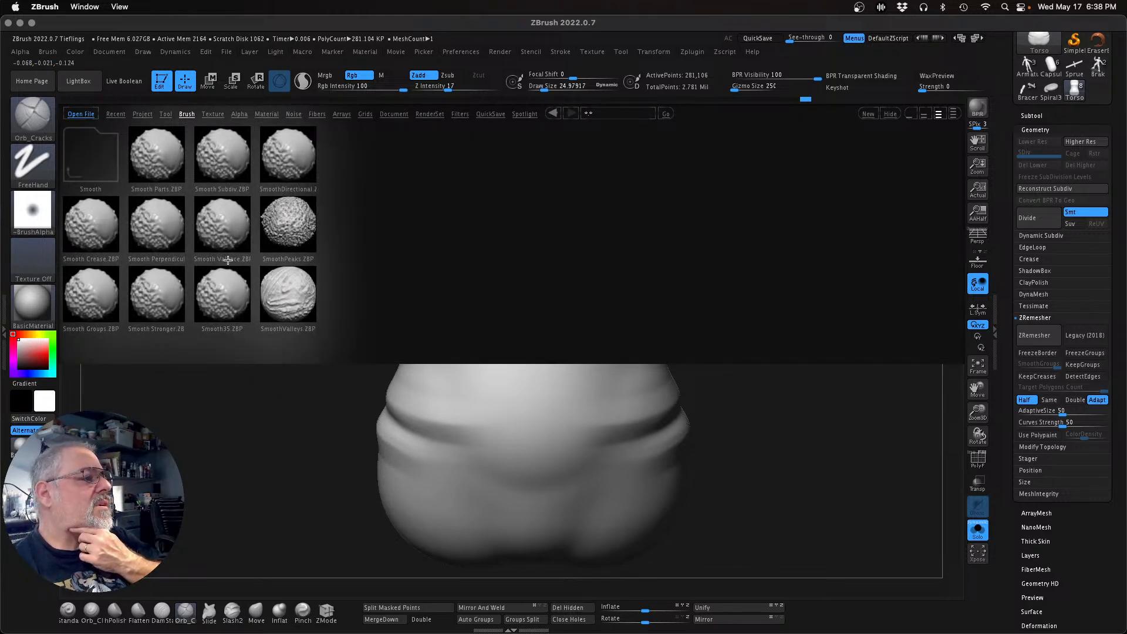
{"action": "double_click", "coordinate": [154, 310]}
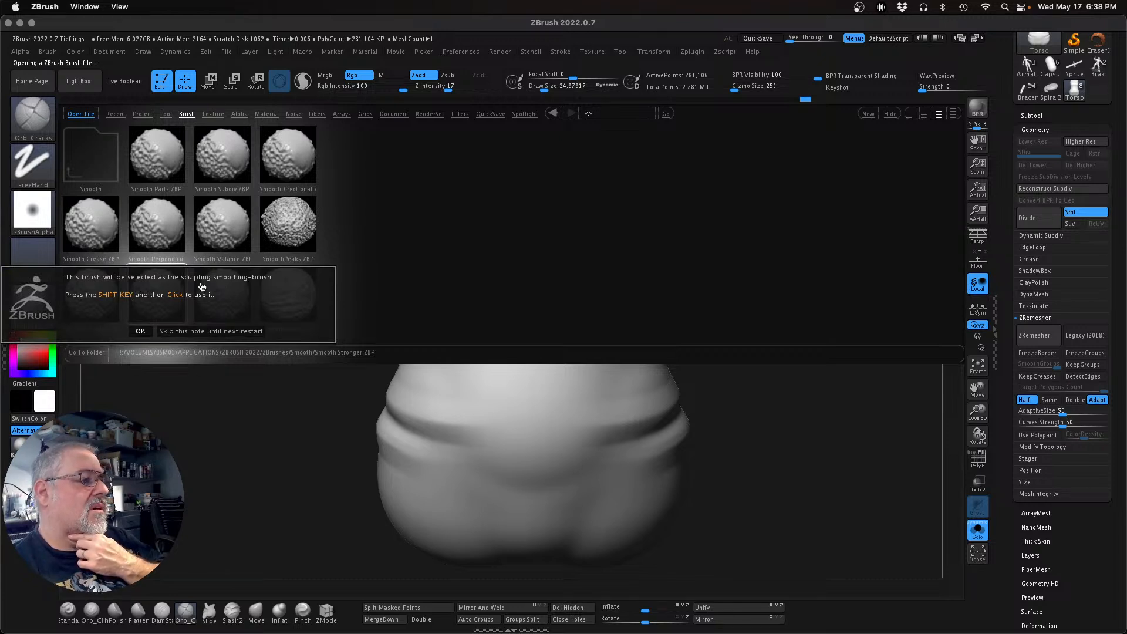
{"action": "left_click", "coordinate": [190, 333]}
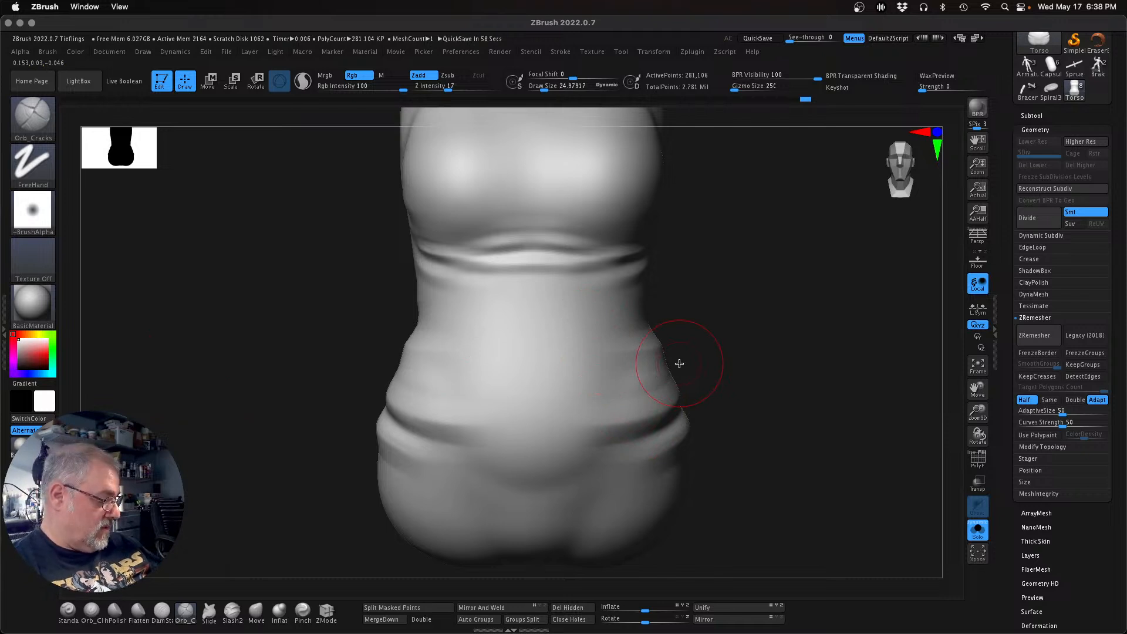
Step: Soften the hip folds with Smooth Stronger and carve extra curved folds across the side of the waist
{"action": "left_click_drag", "start_coordinate": [637, 412], "coordinate": [637, 398], "text": "shift"}
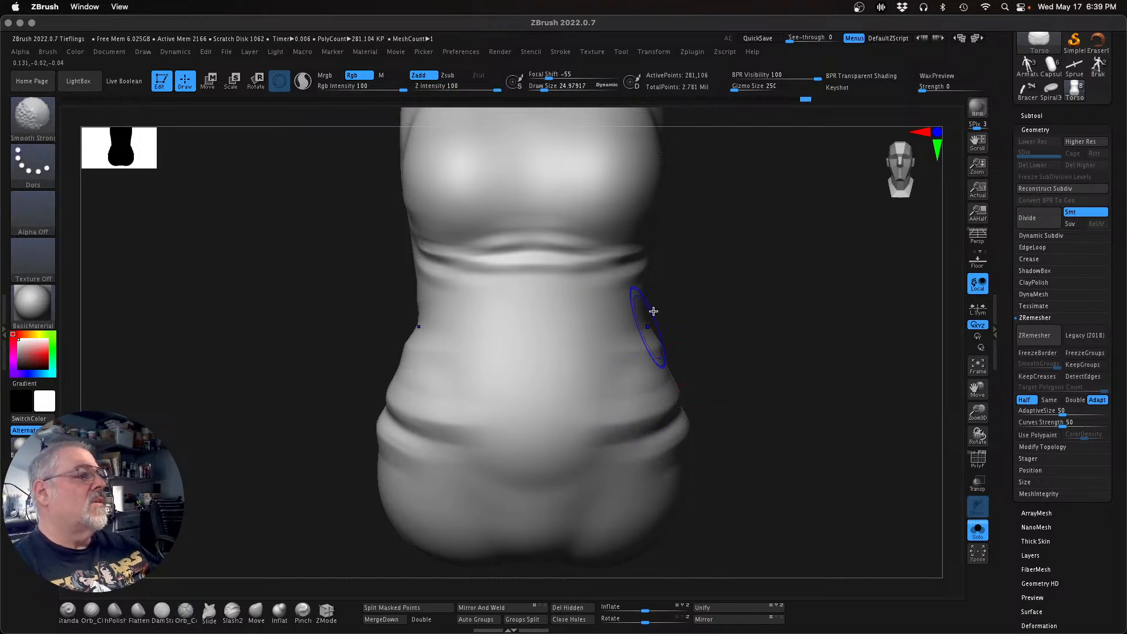
{"action": "left_click_drag", "start_coordinate": [759, 380], "coordinate": [739, 379]}
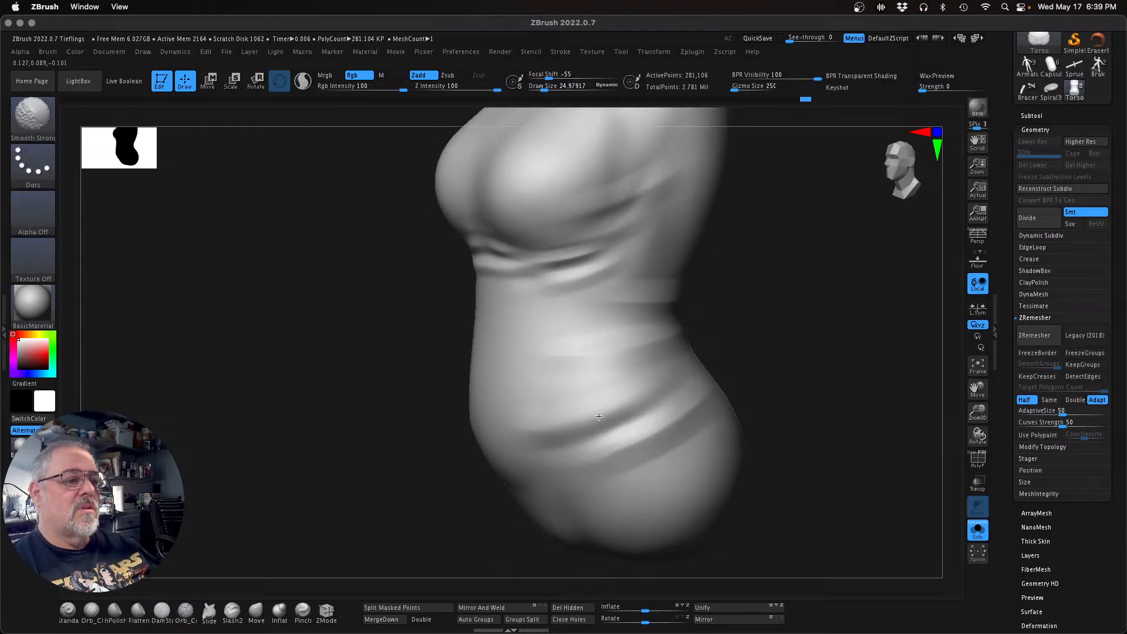
{"action": "left_click_drag", "start_coordinate": [612, 410], "coordinate": [628, 410], "text": "shift"}
{"action": "left_click_drag", "start_coordinate": [824, 342], "coordinate": [819, 348]}
{"action": "left_click_drag", "start_coordinate": [554, 393], "coordinate": [662, 362]}
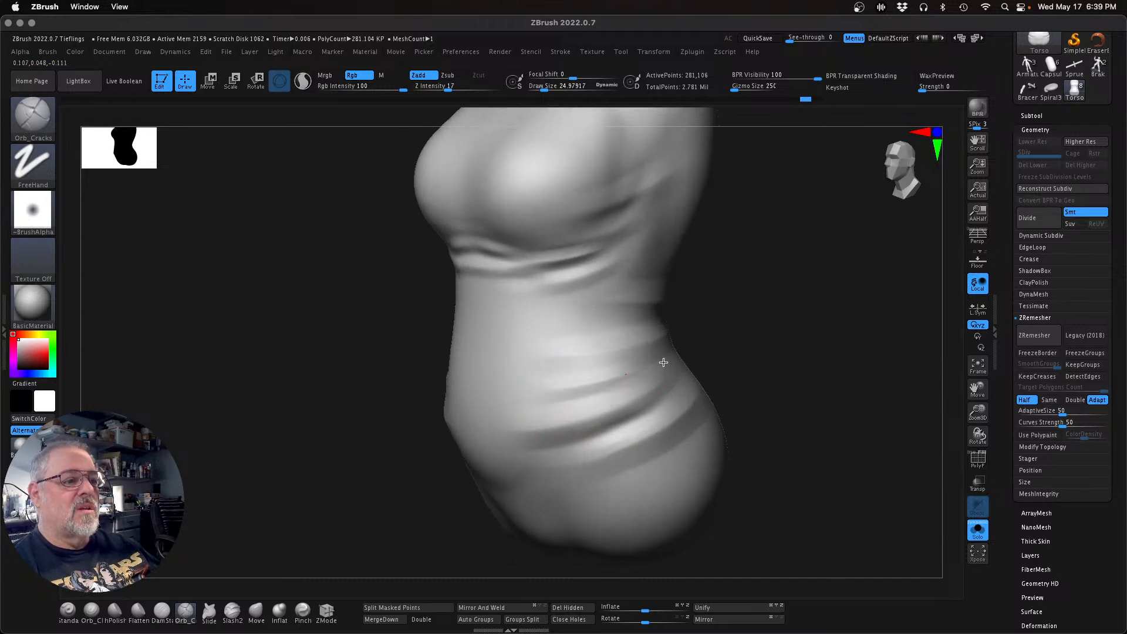
{"action": "mouse_move", "coordinate": [552, 402]}
{"action": "left_mouse_down"}
{"action": "mouse_move", "coordinate": [659, 372]}
{"action": "mouse_move", "coordinate": [523, 403]}
{"action": "mouse_move", "coordinate": [675, 372]}
{"action": "left_mouse_up"}
Step: Carve a diagonal fold from the side of the hip around the lower back, redoing the stroke for a better shape
{"action": "mouse_move", "coordinate": [804, 341]}
{"action": "left_mouse_down"}
{"action": "mouse_move", "coordinate": [566, 390]}
{"action": "mouse_move", "coordinate": [630, 379]}
{"action": "mouse_move", "coordinate": [603, 367]}
{"action": "mouse_move", "coordinate": [632, 357]}
{"action": "left_mouse_up"}
{"action": "mouse_move", "coordinate": [774, 315]}
{"action": "left_mouse_down"}
{"action": "mouse_move", "coordinate": [671, 338]}
{"action": "mouse_move", "coordinate": [738, 333]}
{"action": "left_mouse_up"}
{"action": "left_click_drag", "start_coordinate": [901, 248], "coordinate": [511, 410]}
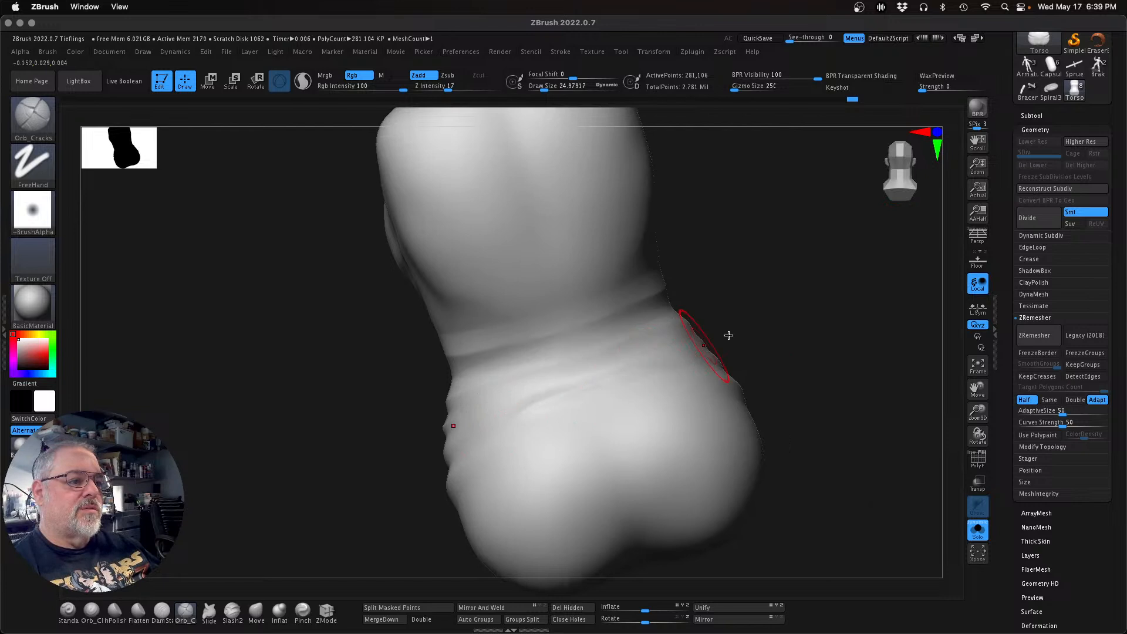
{"action": "left_click_drag", "start_coordinate": [795, 364], "coordinate": [782, 361]}
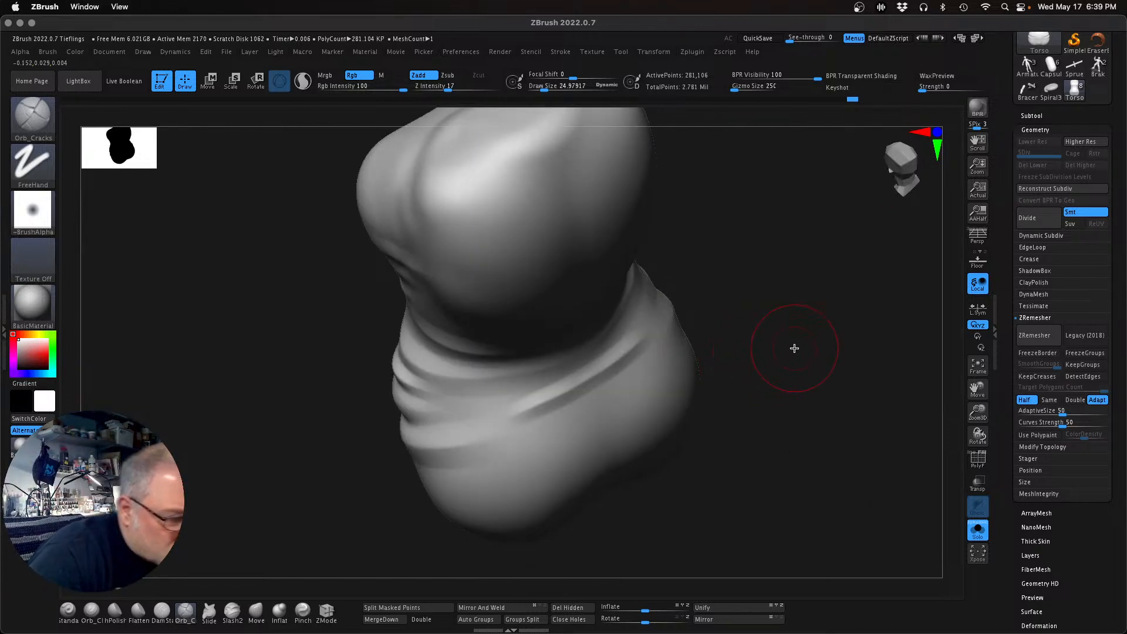
{"action": "key", "text": "shift"}
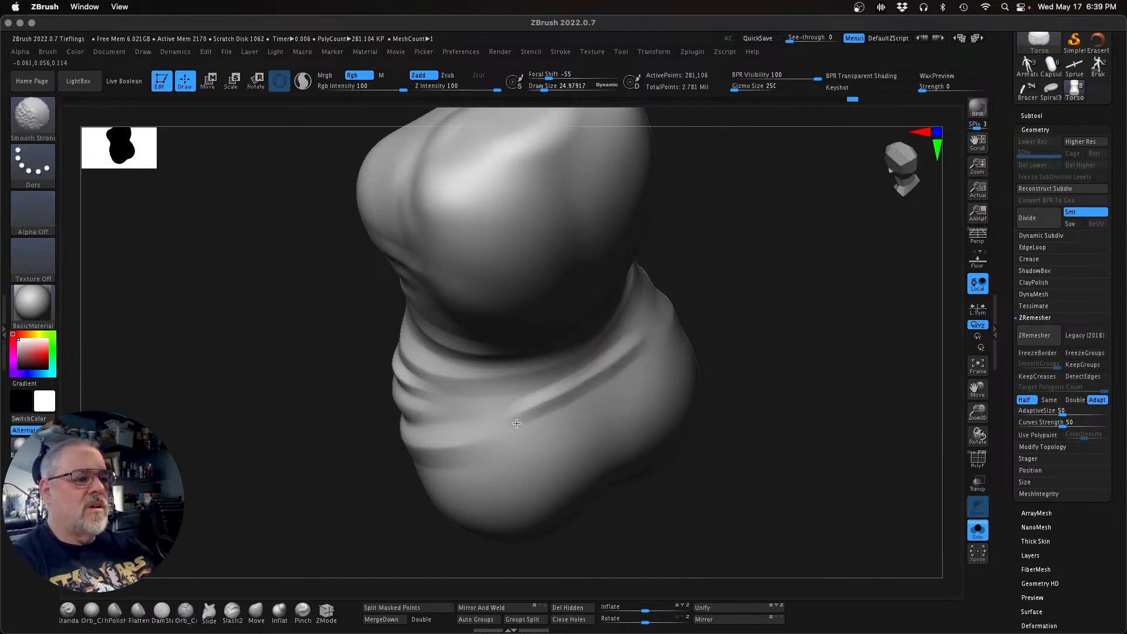
{"action": "left_click_drag", "start_coordinate": [539, 410], "coordinate": [631, 361]}
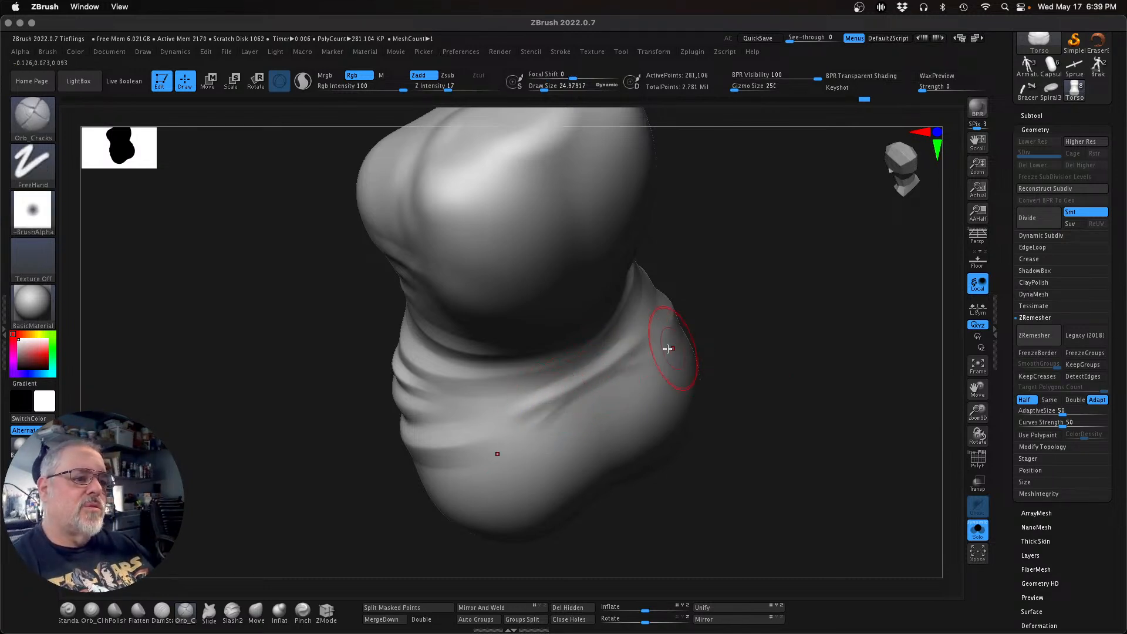
{"action": "key", "text": "super+z"}
{"action": "left_click_drag", "start_coordinate": [551, 397], "coordinate": [636, 359]}
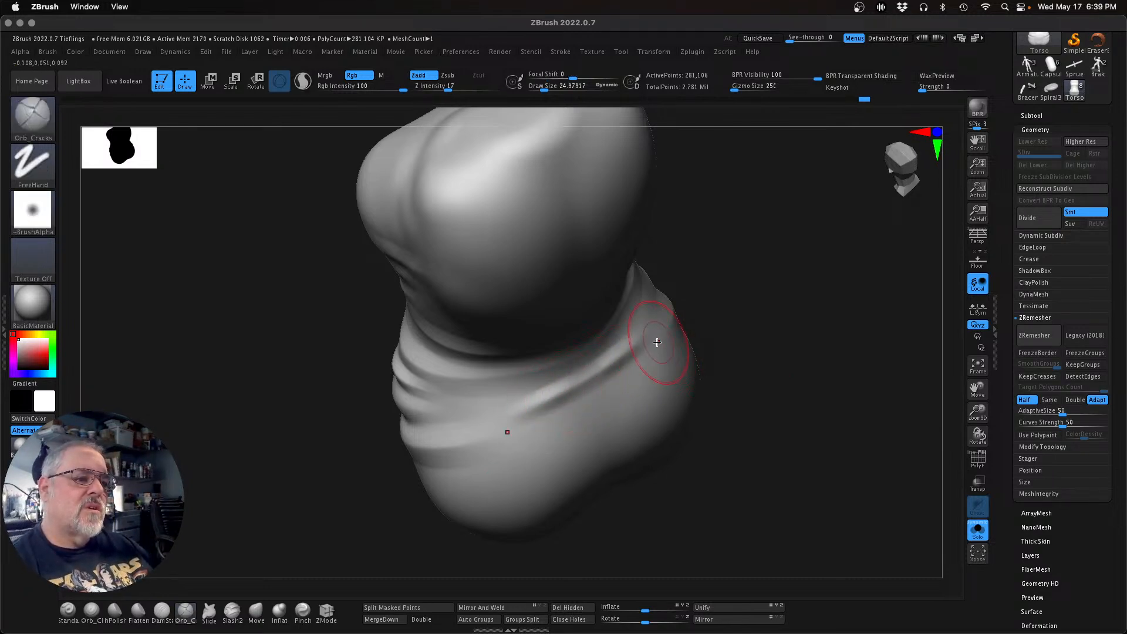
{"action": "left_click_drag", "start_coordinate": [813, 350], "coordinate": [811, 298]}
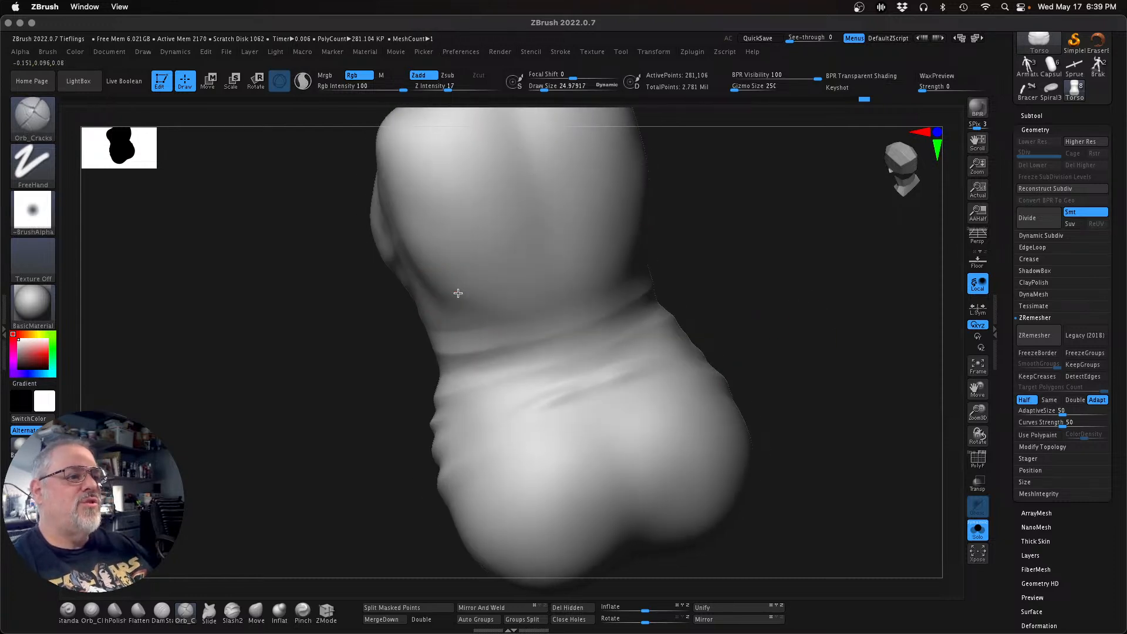
Step: Carve two short folds on the side of the back above the waist and soften their outer ends
{"action": "left_click_drag", "start_coordinate": [465, 297], "coordinate": [523, 287]}
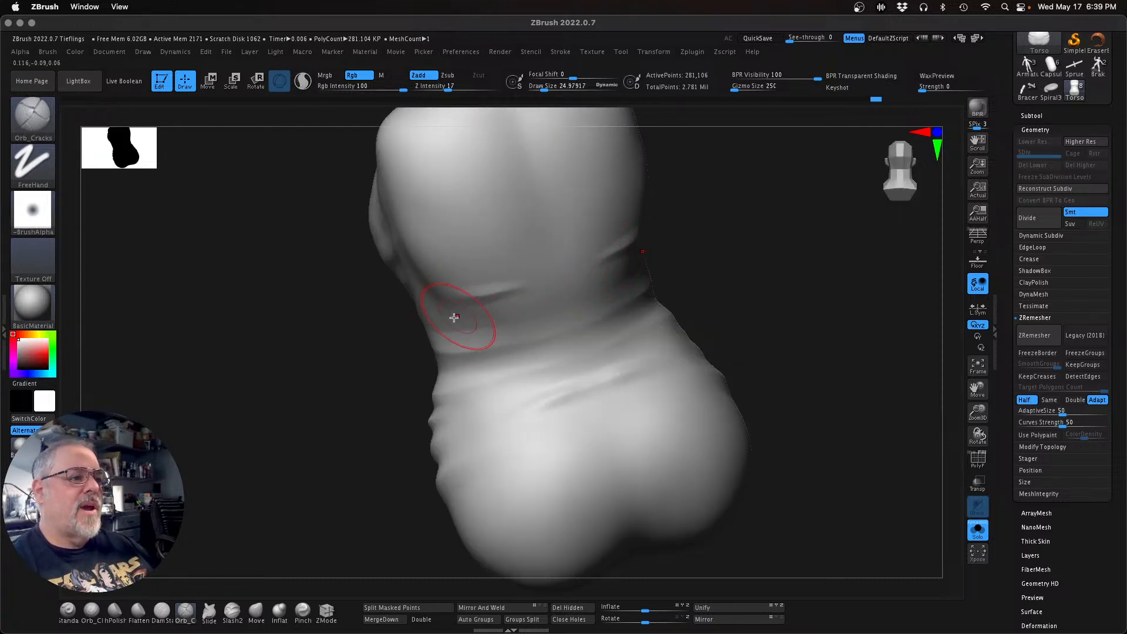
{"action": "left_click_drag", "start_coordinate": [454, 318], "coordinate": [518, 313]}
{"action": "mouse_move", "coordinate": [430, 306]}
{"action": "left_mouse_down", "text": "shift"}
{"action": "mouse_move", "coordinate": [632, 252]}
{"action": "mouse_move", "coordinate": [473, 307]}
{"action": "left_mouse_up", "text": "shift"}
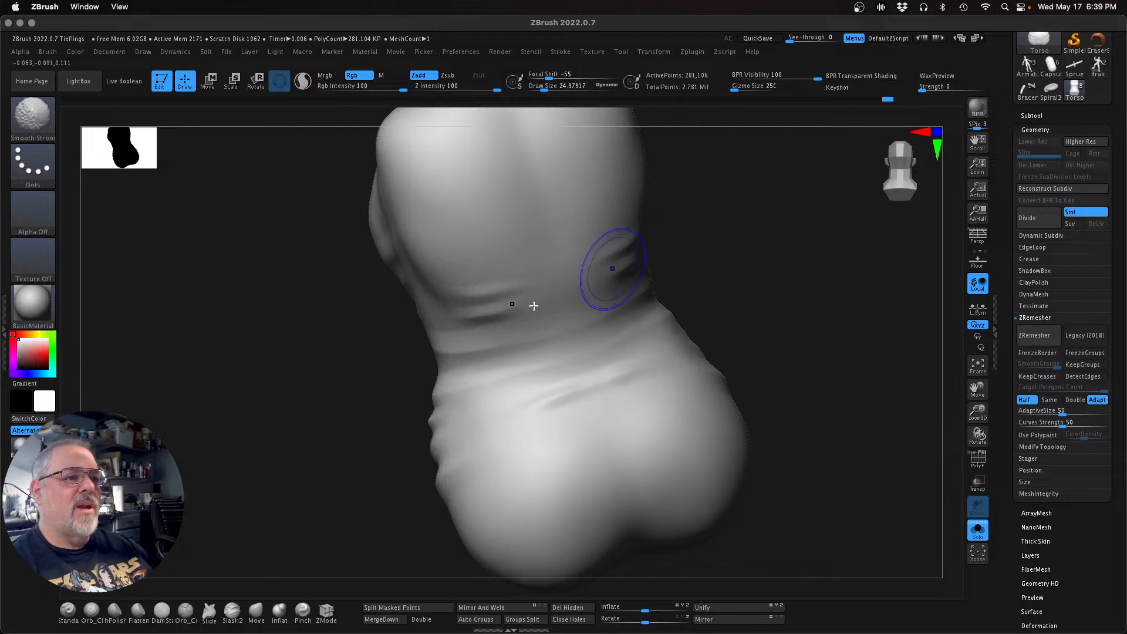
Step: Examine the whole torso's fabric folds from the front and the side
{"action": "mouse_move", "coordinate": [876, 341]}
{"action": "left_mouse_down"}
{"action": "mouse_move", "coordinate": [900, 324]}
{"action": "mouse_move", "coordinate": [779, 377]}
{"action": "mouse_move", "coordinate": [923, 428]}
{"action": "mouse_move", "coordinate": [941, 408]}
{"action": "mouse_move", "coordinate": [689, 453]}
{"action": "mouse_move", "coordinate": [744, 445]}
{"action": "mouse_move", "coordinate": [731, 450]}
{"action": "left_mouse_up"}
{"action": "left_click_drag", "start_coordinate": [804, 451], "coordinate": [809, 459], "text": "alt"}
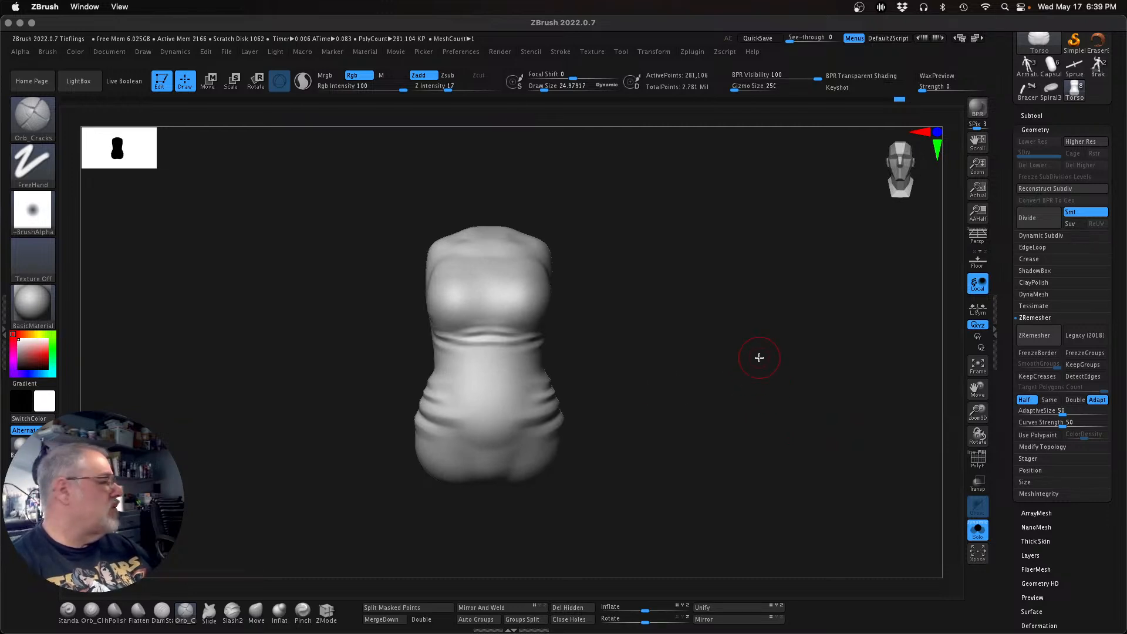
{"action": "left_click_drag", "start_coordinate": [763, 415], "coordinate": [741, 488]}
{"action": "left_click_drag", "start_coordinate": [978, 413], "coordinate": [996, 434]}
{"action": "left_click_drag", "start_coordinate": [771, 506], "coordinate": [767, 505], "text": "alt"}
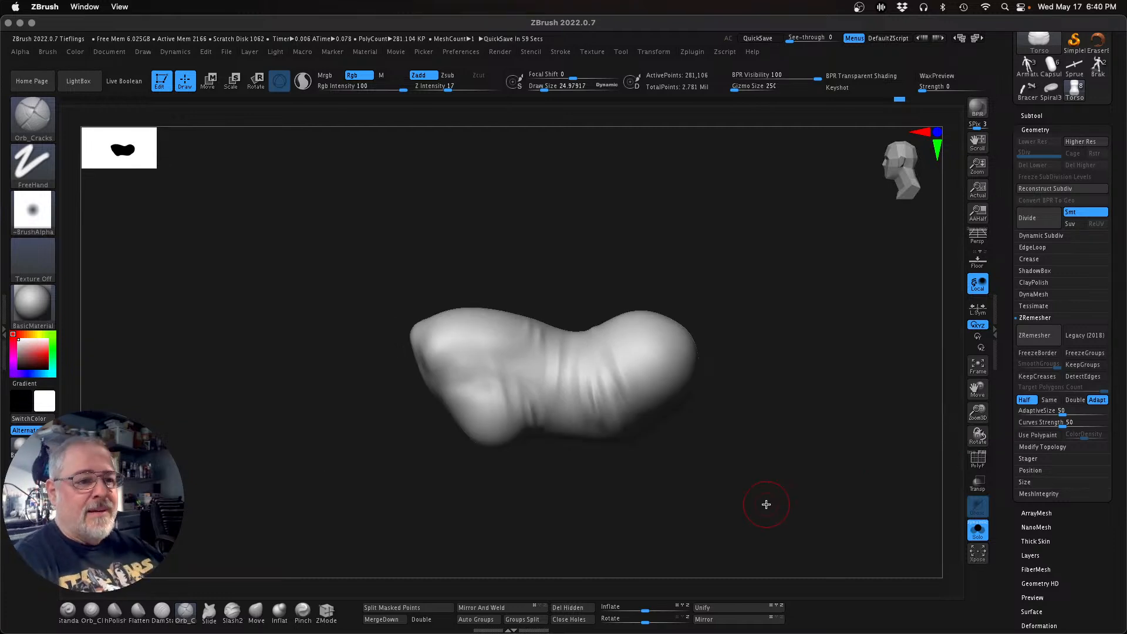
Step: Look through the torso's tool settings beyond the geometry options
{"action": "scroll", "coordinate": [1070, 548], "scroll_direction": "down", "scroll_amount": 1}
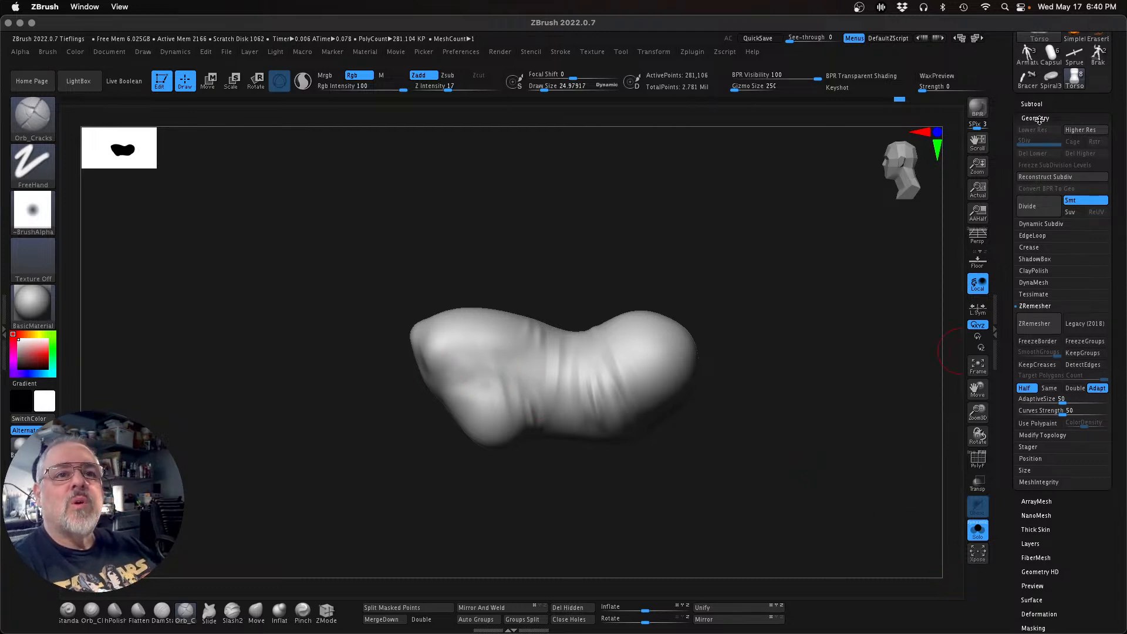
{"action": "scroll", "coordinate": [1075, 613], "scroll_direction": "down", "scroll_amount": 5}
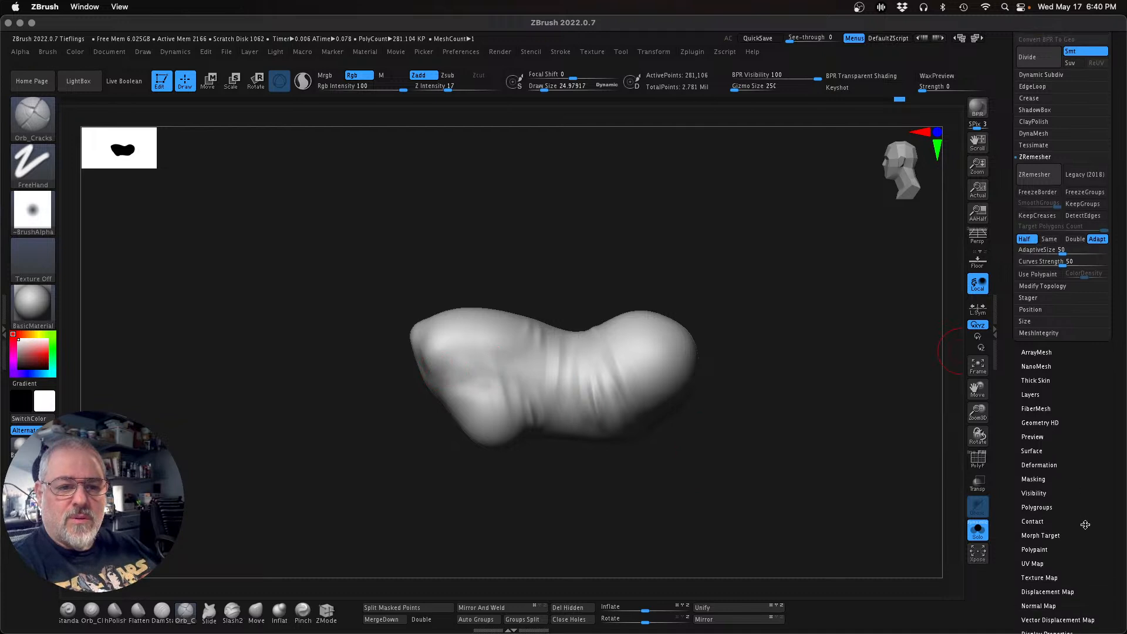
Step: Store a morph target for the torso mesh
{"action": "scroll", "coordinate": [1079, 551], "scroll_direction": "down", "scroll_amount": 2}
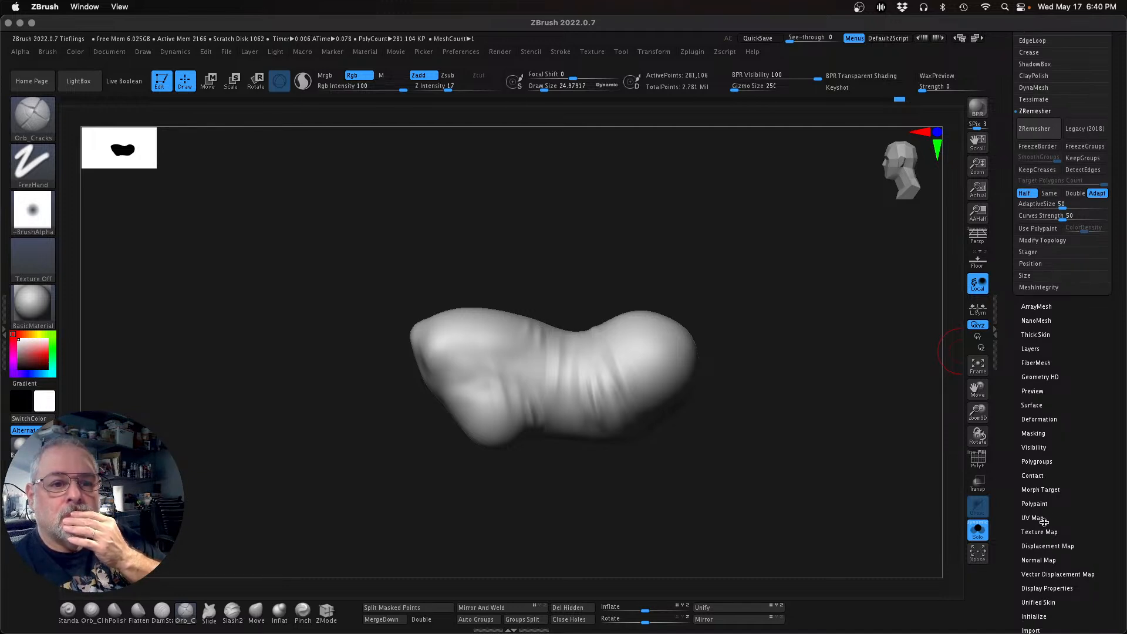
{"action": "left_click", "coordinate": [1037, 489]}
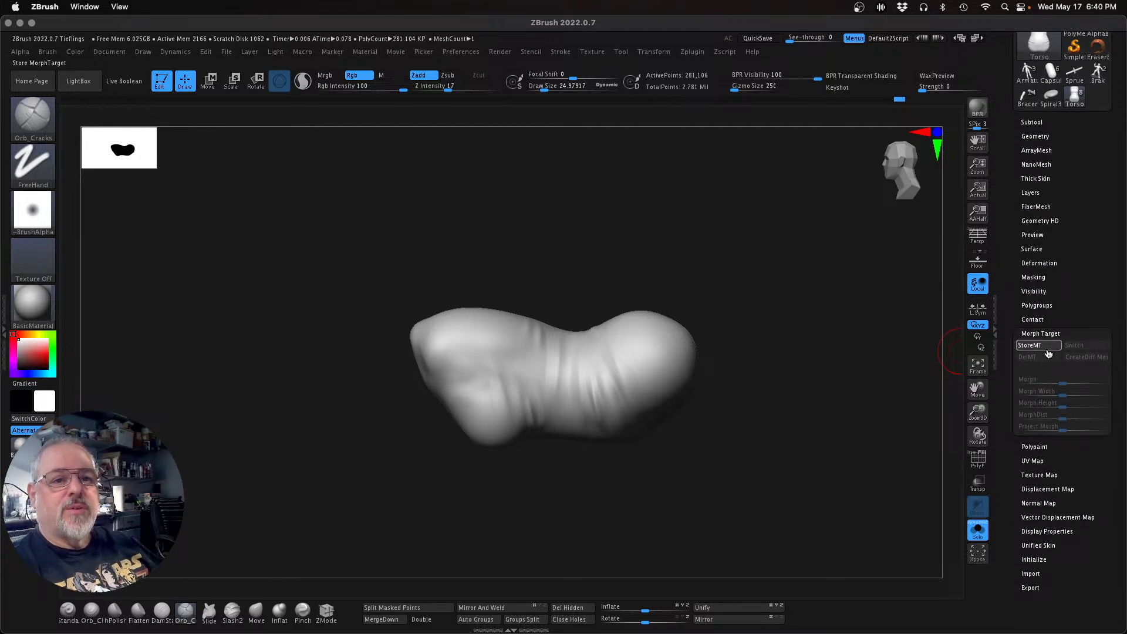
{"action": "left_click", "coordinate": [1047, 348]}
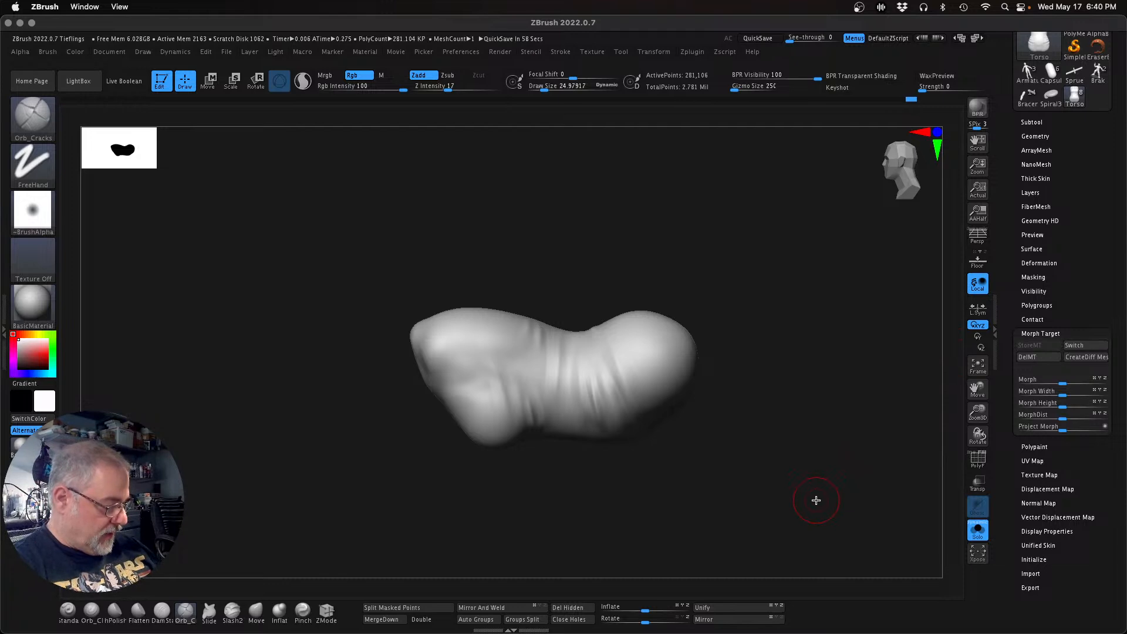
Step: Select the Chisel brush with BrushTip 2 and try a groove along the torso's side
{"action": "key", "text": "b"}
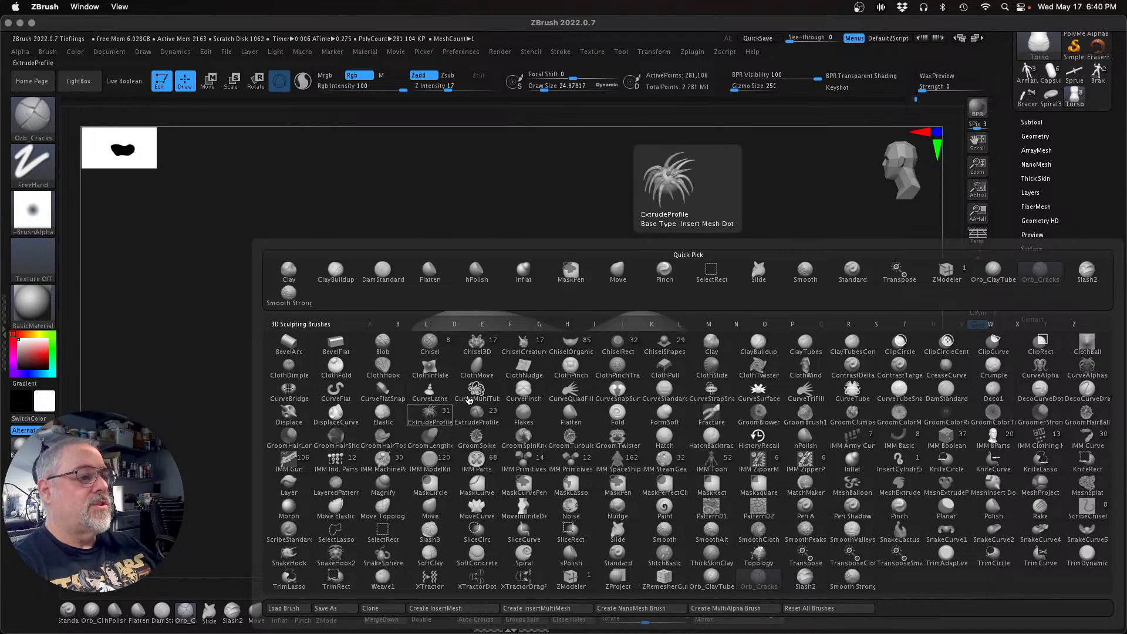
{"action": "left_click", "coordinate": [429, 346]}
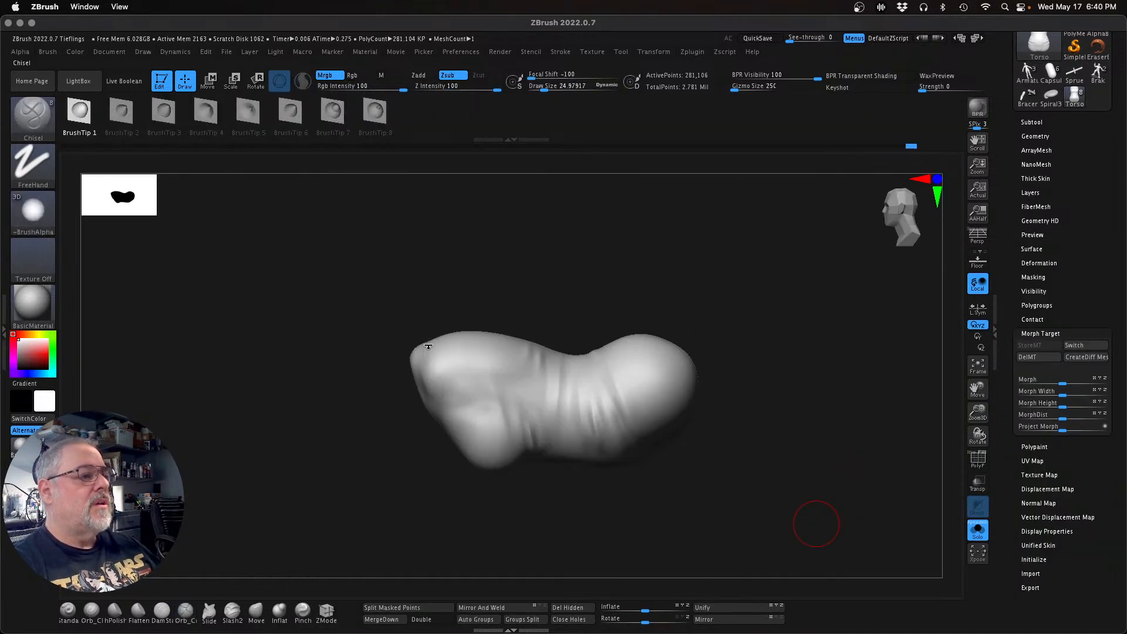
{"action": "left_click", "coordinate": [126, 114]}
{"action": "mouse_move", "coordinate": [694, 458]}
{"action": "left_mouse_down"}
{"action": "mouse_move", "coordinate": [792, 470]}
{"action": "mouse_move", "coordinate": [789, 419]}
{"action": "mouse_move", "coordinate": [656, 515]}
{"action": "mouse_move", "coordinate": [679, 495]}
{"action": "mouse_move", "coordinate": [534, 402]}
{"action": "left_mouse_up"}
{"action": "left_click_drag", "start_coordinate": [447, 438], "coordinate": [587, 369]}
{"action": "key", "text": "ctrl+z"}
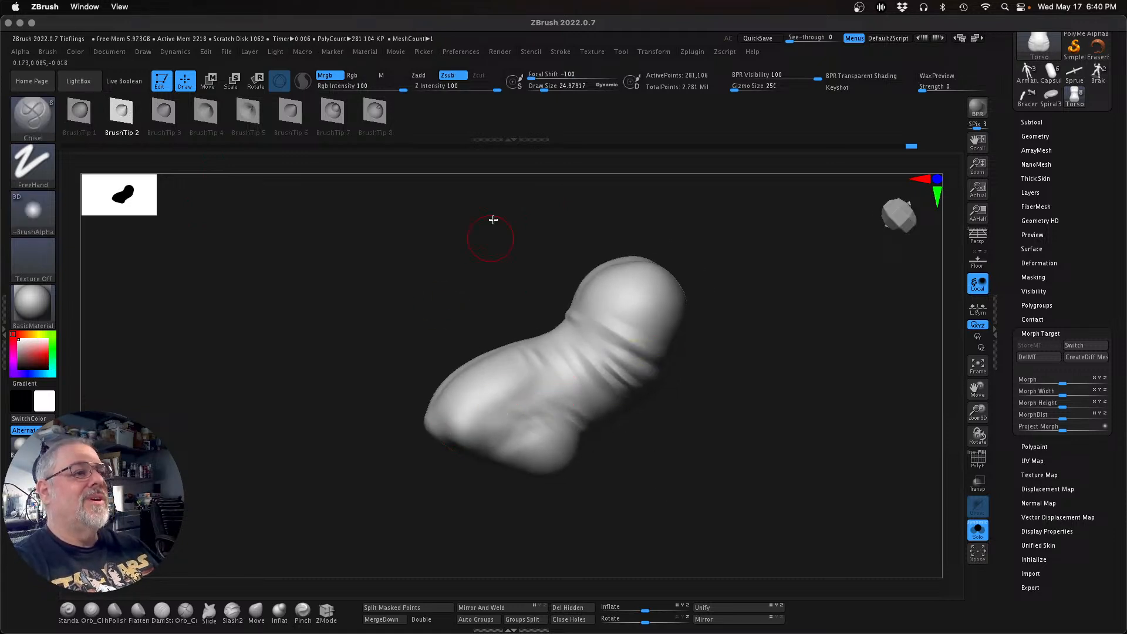
Step: Set the Chisel brush's Z Intensity to 80
{"action": "left_click", "coordinate": [496, 87]}
{"action": "left_click_drag", "start_coordinate": [496, 86], "coordinate": [481, 90]}
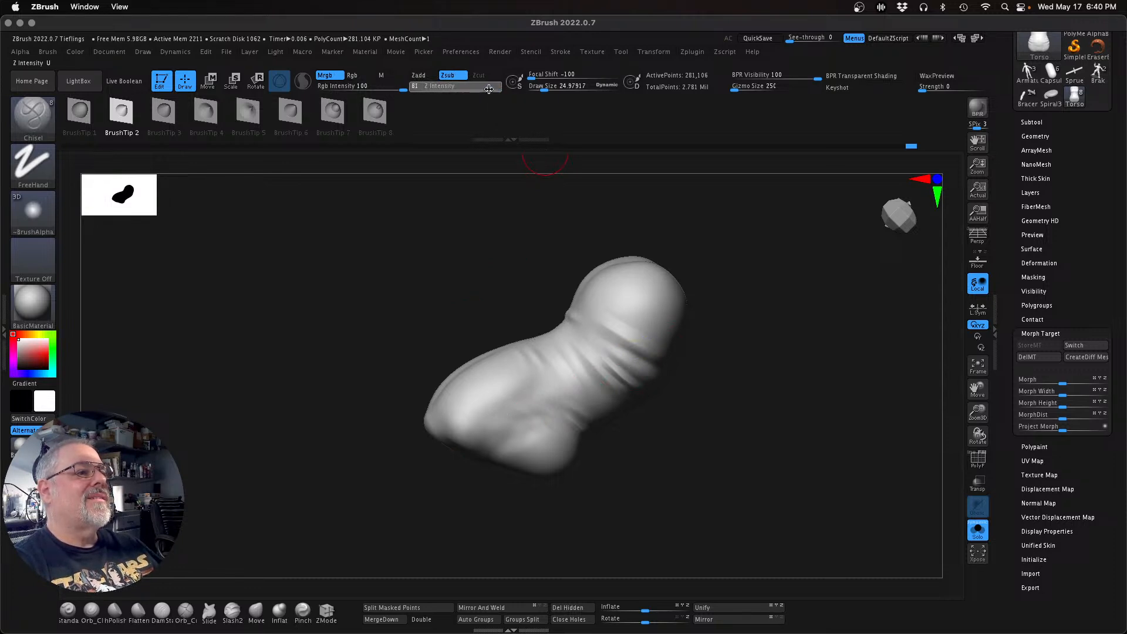
{"action": "left_click_drag", "start_coordinate": [488, 89], "coordinate": [493, 89]}
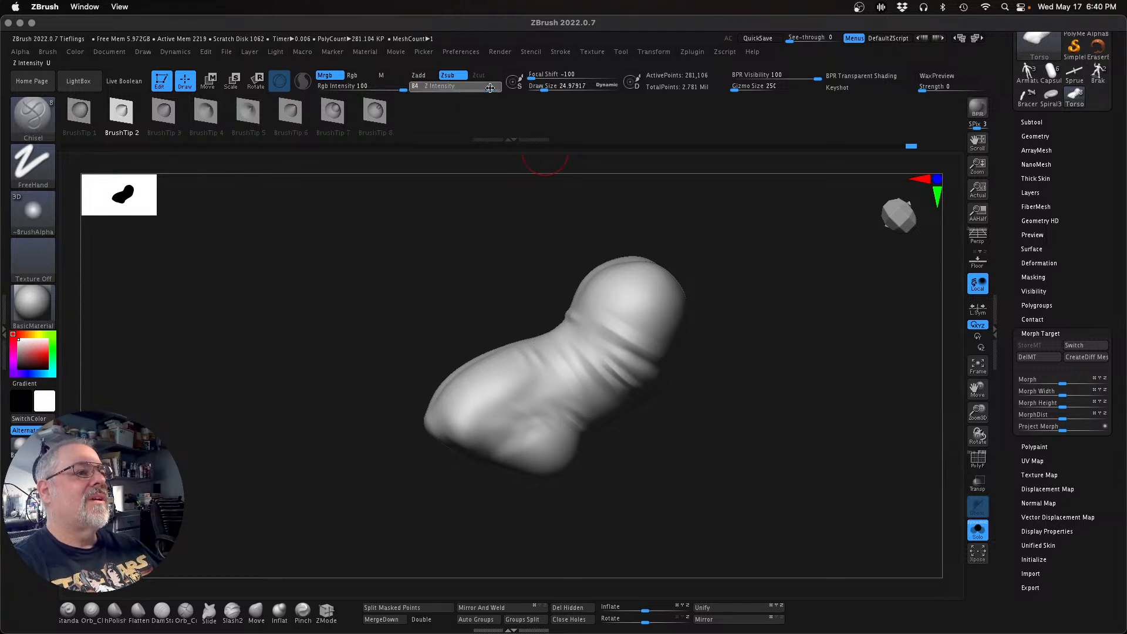
{"action": "left_click_drag", "start_coordinate": [488, 86], "coordinate": [485, 86]}
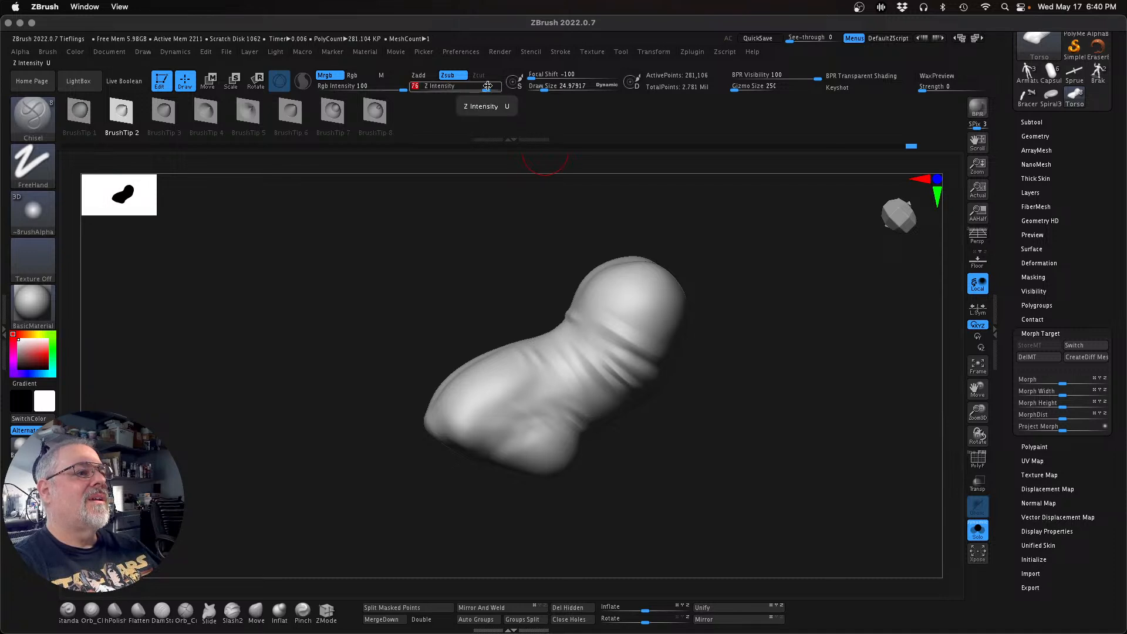
{"action": "type", "text": "80"}
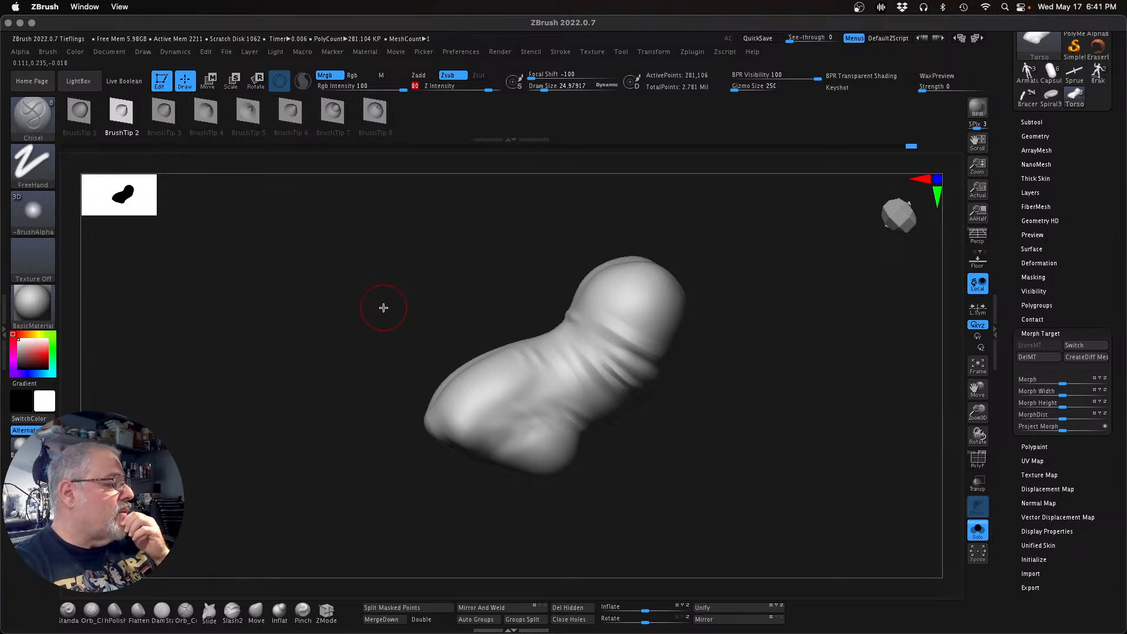
Step: Set the draw size to 5 and try a thinner stroke along the torso's side
{"action": "left_click_drag", "start_coordinate": [705, 441], "coordinate": [707, 437]}
{"action": "mouse_move", "coordinate": [662, 326]}
{"action": "left_mouse_down"}
{"action": "mouse_move", "coordinate": [684, 332]}
{"action": "mouse_move", "coordinate": [631, 437]}
{"action": "mouse_move", "coordinate": [597, 435]}
{"action": "mouse_move", "coordinate": [685, 430]}
{"action": "mouse_move", "coordinate": [679, 410]}
{"action": "mouse_move", "coordinate": [397, 325]}
{"action": "left_mouse_up"}
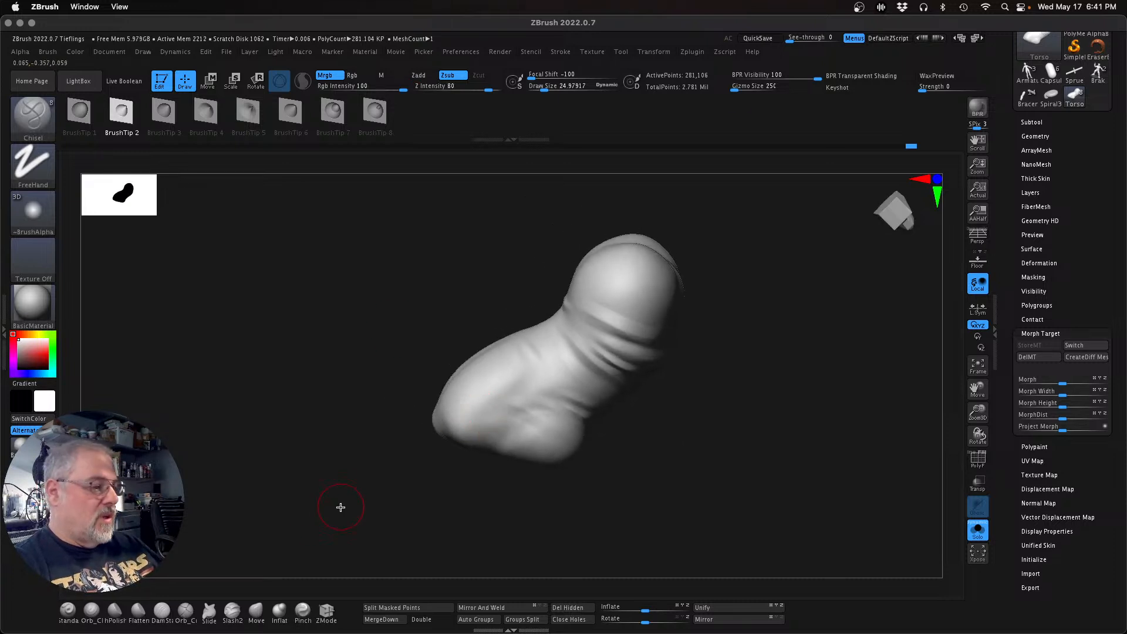
{"action": "type", "text": "s4"}
{"action": "key", "text": "Return"}
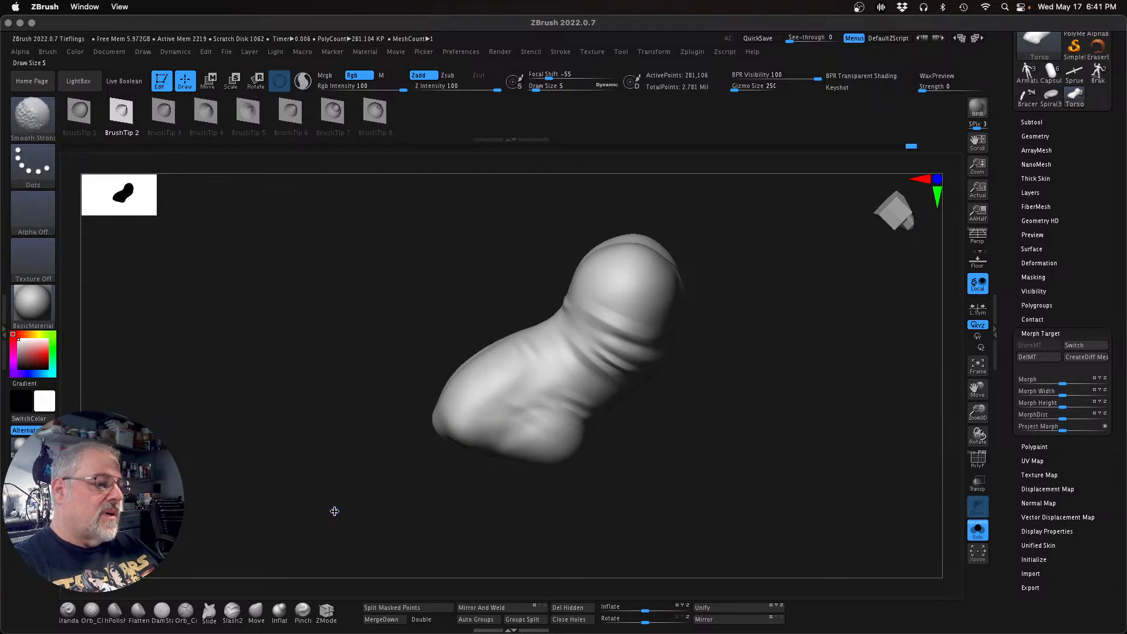
{"action": "left_click_drag", "start_coordinate": [541, 383], "coordinate": [615, 356]}
{"action": "key", "text": "super+z"}
Step: Set the draw size to 8 and try a chiselled groove along the torso's side
{"action": "key", "text": "s"}
{"action": "left_click", "coordinate": [405, 478]}
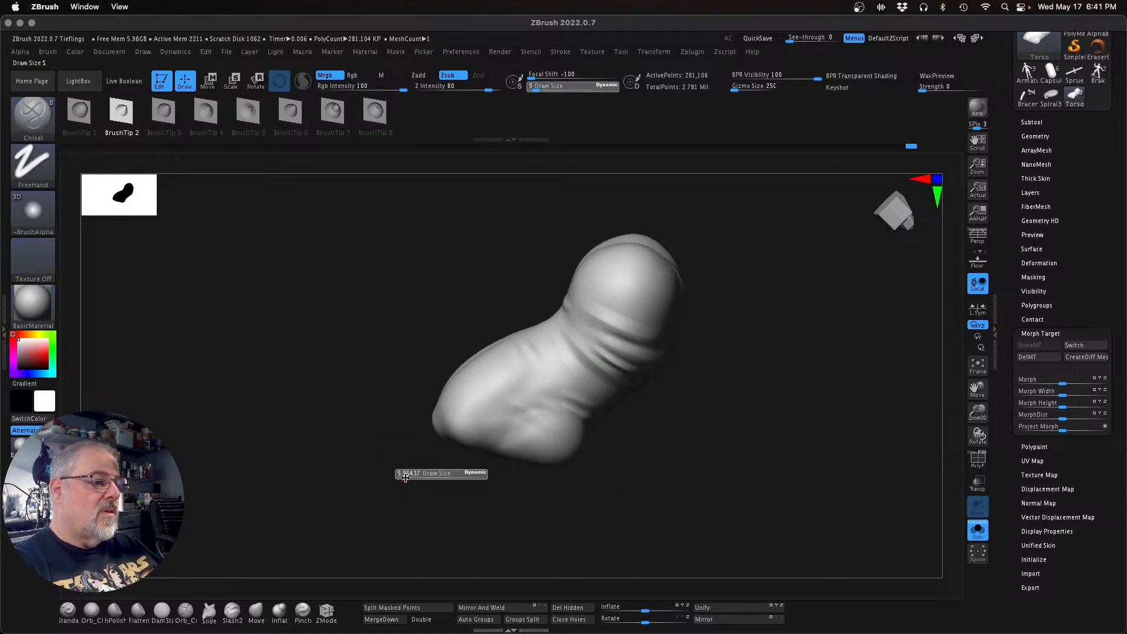
{"action": "type", "text": "8"}
{"action": "key", "text": "Return"}
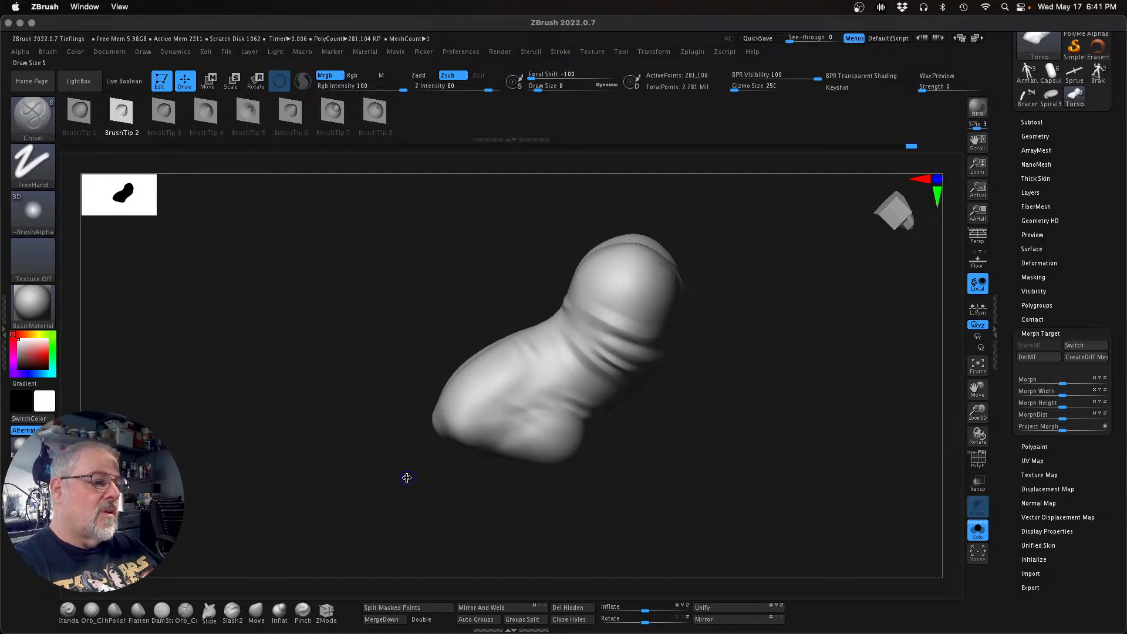
{"action": "left_click_drag", "start_coordinate": [484, 421], "coordinate": [598, 358]}
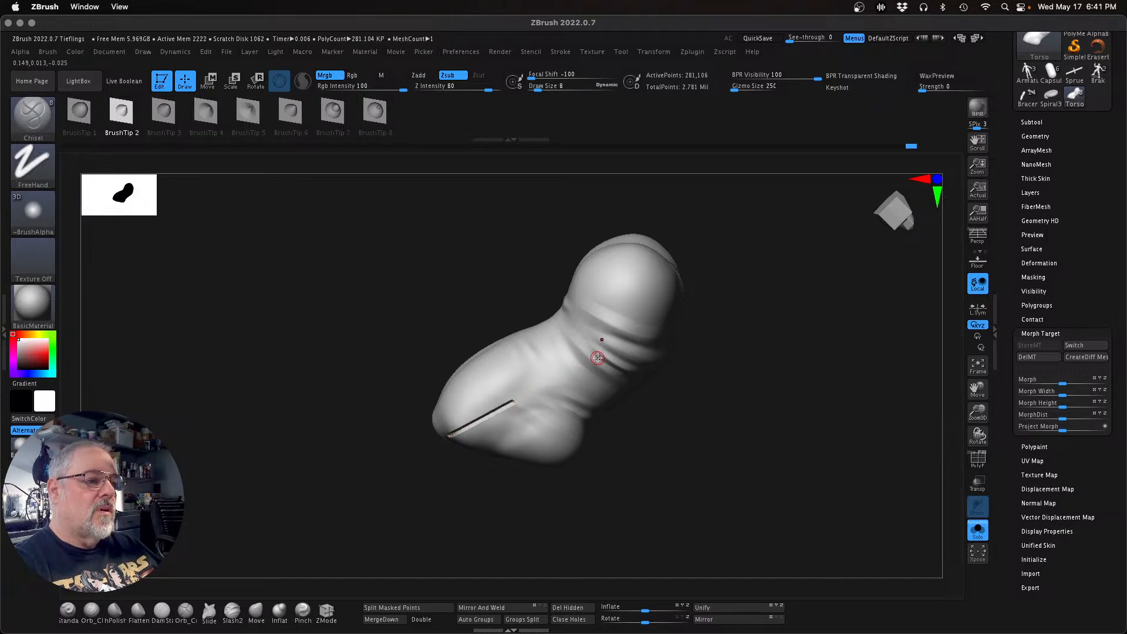
{"action": "key", "text": "super+z"}
Step: Carve a continuous seam along the full length of the torso's side with the Chisel brush
{"action": "mouse_move", "coordinate": [672, 399]}
{"action": "left_mouse_down"}
{"action": "mouse_move", "coordinate": [745, 377]}
{"action": "mouse_move", "coordinate": [731, 357]}
{"action": "mouse_move", "coordinate": [791, 330]}
{"action": "mouse_move", "coordinate": [689, 352]}
{"action": "mouse_move", "coordinate": [643, 420]}
{"action": "mouse_move", "coordinate": [530, 283]}
{"action": "mouse_move", "coordinate": [555, 251]}
{"action": "mouse_move", "coordinate": [576, 307]}
{"action": "mouse_move", "coordinate": [659, 413]}
{"action": "mouse_move", "coordinate": [772, 385]}
{"action": "mouse_move", "coordinate": [817, 437]}
{"action": "mouse_move", "coordinate": [822, 411]}
{"action": "left_mouse_up"}
{"action": "mouse_move", "coordinate": [802, 471]}
{"action": "left_mouse_down"}
{"action": "mouse_move", "coordinate": [767, 503]}
{"action": "mouse_move", "coordinate": [744, 503]}
{"action": "mouse_move", "coordinate": [733, 463]}
{"action": "left_mouse_up"}
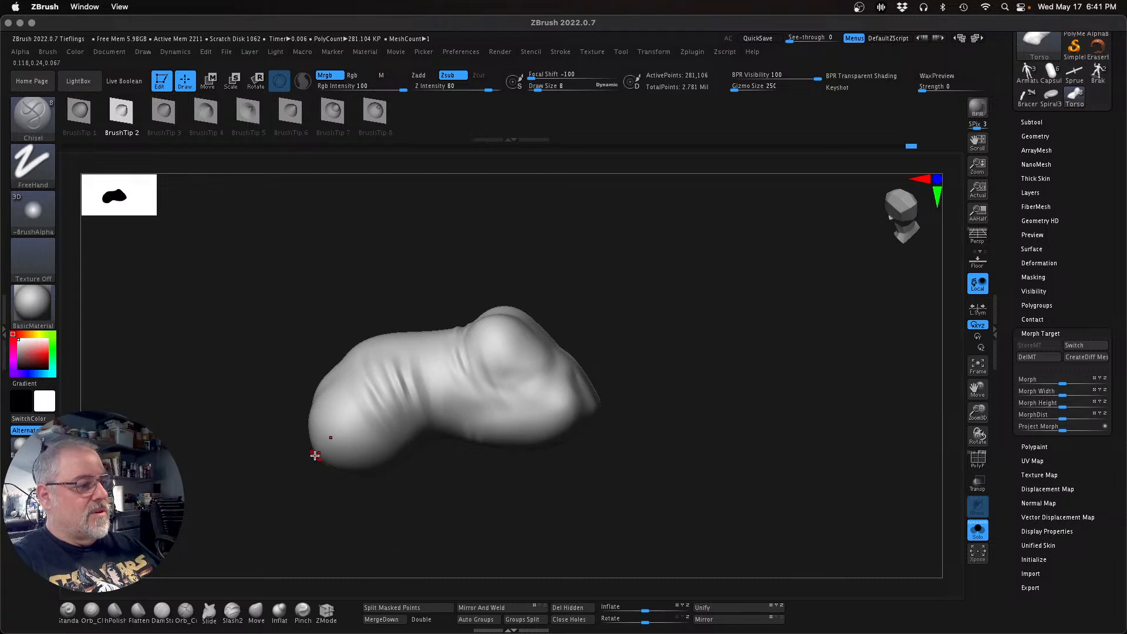
{"action": "mouse_move", "coordinate": [434, 389]}
{"action": "left_mouse_down"}
{"action": "mouse_move", "coordinate": [504, 376]}
{"action": "mouse_move", "coordinate": [593, 422]}
{"action": "mouse_move", "coordinate": [669, 433]}
{"action": "left_mouse_up"}
{"action": "mouse_move", "coordinate": [755, 382]}
{"action": "left_mouse_down"}
{"action": "mouse_move", "coordinate": [707, 385]}
{"action": "mouse_move", "coordinate": [704, 322]}
{"action": "mouse_move", "coordinate": [669, 408]}
{"action": "mouse_move", "coordinate": [741, 410]}
{"action": "mouse_move", "coordinate": [637, 381]}
{"action": "mouse_move", "coordinate": [581, 490]}
{"action": "mouse_move", "coordinate": [570, 483]}
{"action": "left_mouse_up"}
{"action": "mouse_move", "coordinate": [504, 411]}
{"action": "left_mouse_down"}
{"action": "mouse_move", "coordinate": [466, 282]}
{"action": "mouse_move", "coordinate": [491, 311]}
{"action": "mouse_move", "coordinate": [514, 313]}
{"action": "left_mouse_up"}
{"action": "mouse_move", "coordinate": [516, 362]}
{"action": "left_mouse_down", "text": "alt"}
{"action": "mouse_move", "coordinate": [724, 427]}
{"action": "mouse_move", "coordinate": [654, 417]}
{"action": "left_mouse_up", "text": "alt"}
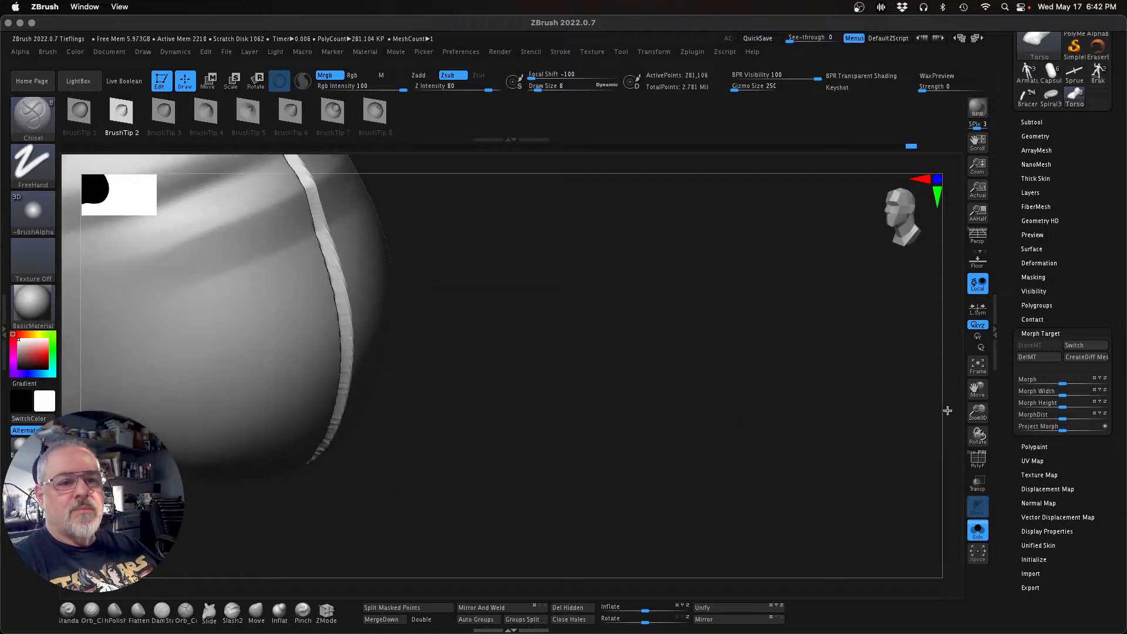
{"action": "left_click_drag", "start_coordinate": [973, 413], "coordinate": [780, 416]}
{"action": "mouse_move", "coordinate": [552, 408]}
{"action": "left_mouse_down", "text": "alt"}
{"action": "mouse_move", "coordinate": [693, 436]}
{"action": "mouse_move", "coordinate": [717, 430]}
{"action": "mouse_move", "coordinate": [639, 447]}
{"action": "mouse_move", "coordinate": [671, 430]}
{"action": "mouse_move", "coordinate": [815, 475]}
{"action": "mouse_move", "coordinate": [809, 468]}
{"action": "left_mouse_up", "text": "alt"}
{"action": "left_click_drag", "start_coordinate": [973, 414], "coordinate": [907, 404]}
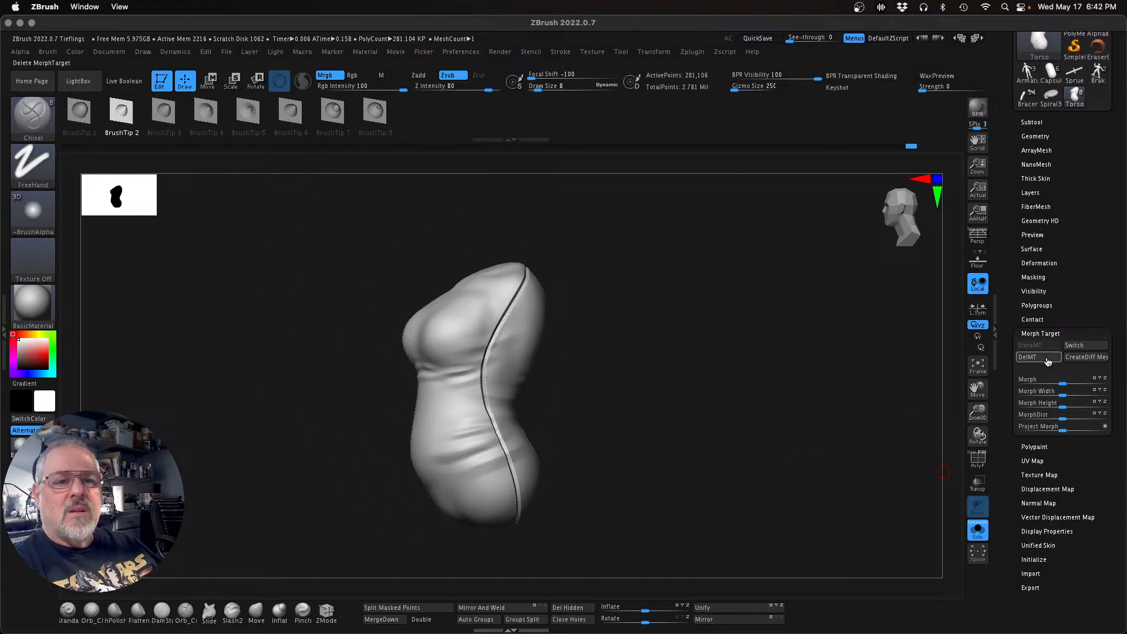
Step: Undo the seam carved along the torso's side
{"action": "left_click", "coordinate": [1043, 333]}
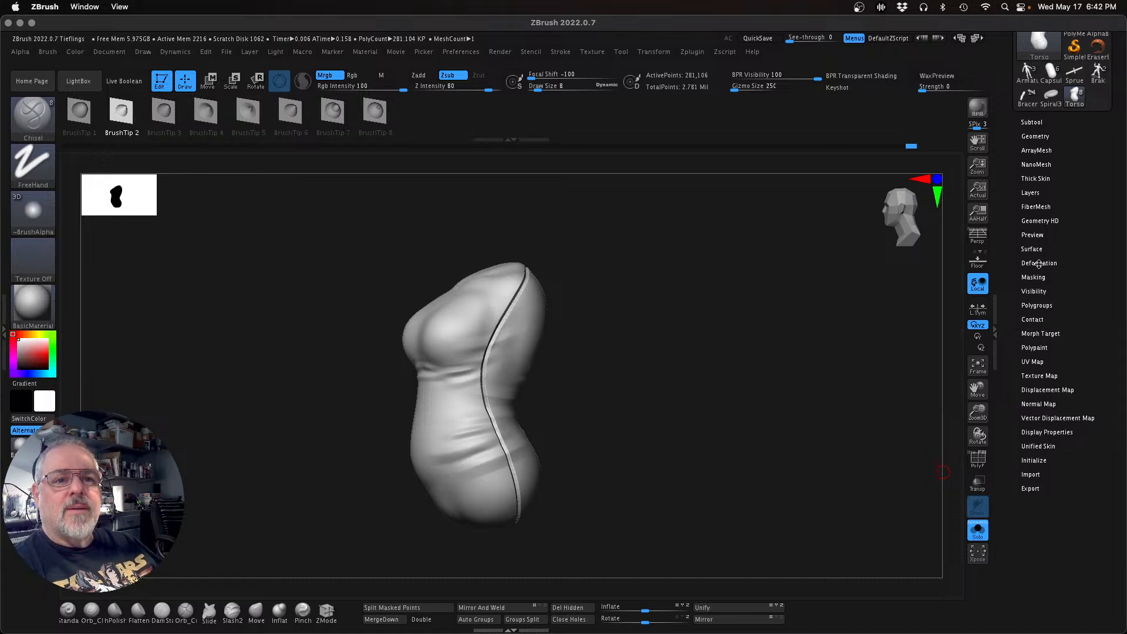
{"action": "mouse_move", "coordinate": [699, 441]}
{"action": "left_mouse_down"}
{"action": "mouse_move", "coordinate": [750, 370]}
{"action": "mouse_move", "coordinate": [803, 382]}
{"action": "mouse_move", "coordinate": [795, 473]}
{"action": "mouse_move", "coordinate": [734, 442]}
{"action": "mouse_move", "coordinate": [734, 388]}
{"action": "mouse_move", "coordinate": [711, 378]}
{"action": "mouse_move", "coordinate": [652, 403]}
{"action": "mouse_move", "coordinate": [794, 493]}
{"action": "mouse_move", "coordinate": [832, 501]}
{"action": "mouse_move", "coordinate": [794, 523]}
{"action": "mouse_move", "coordinate": [869, 466]}
{"action": "mouse_move", "coordinate": [852, 460]}
{"action": "mouse_move", "coordinate": [777, 296]}
{"action": "mouse_move", "coordinate": [802, 269]}
{"action": "mouse_move", "coordinate": [692, 372]}
{"action": "mouse_move", "coordinate": [667, 379]}
{"action": "mouse_move", "coordinate": [710, 375]}
{"action": "left_mouse_up"}
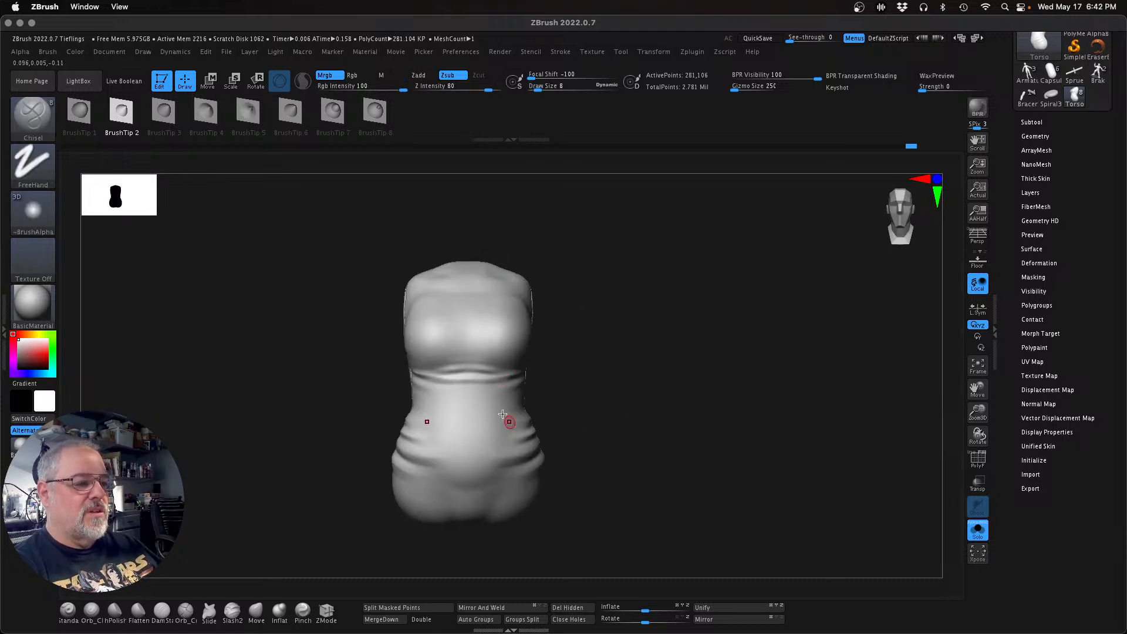
{"action": "left_click_drag", "start_coordinate": [667, 394], "coordinate": [641, 402]}
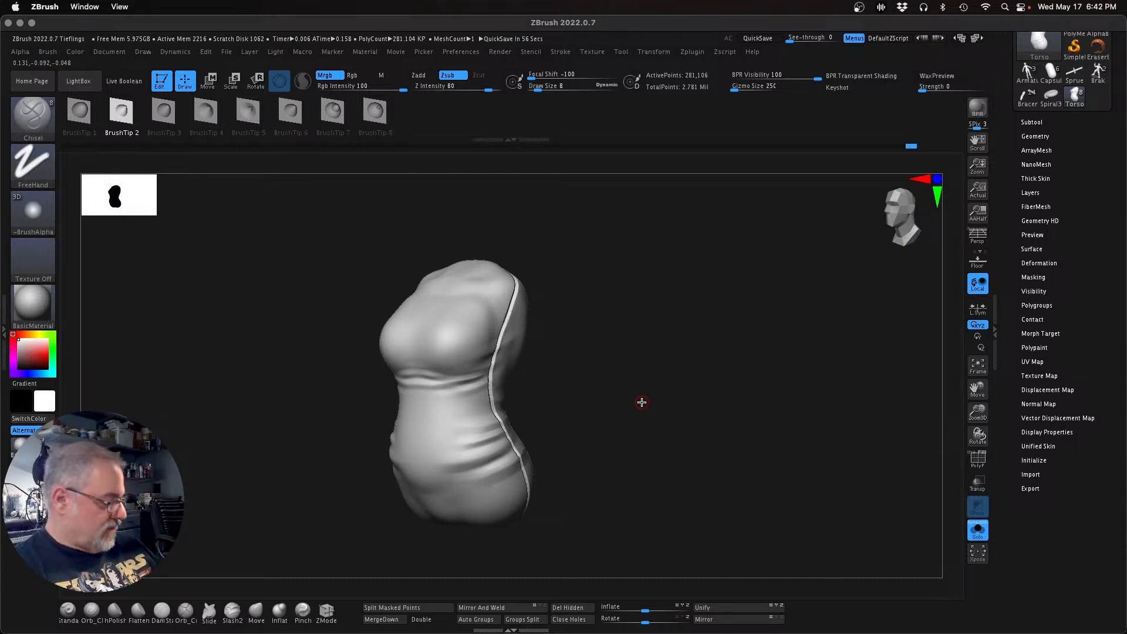
{"action": "key", "text": "super+z"}
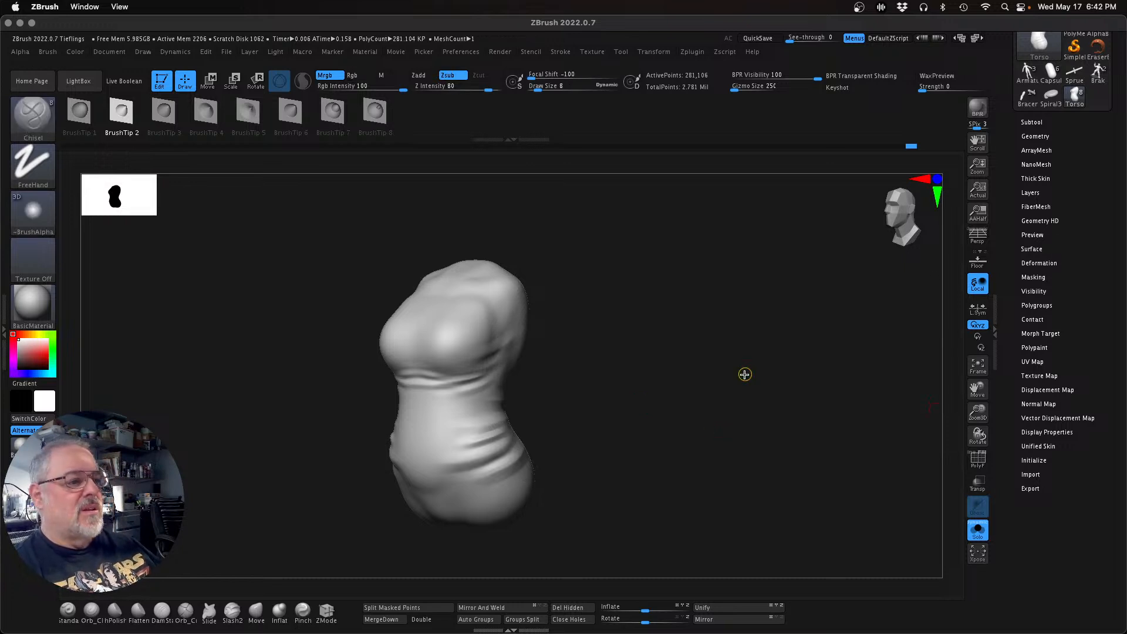
Step: Examine the torso's shape and fabric folds from the front, side and back
{"action": "key", "text": "ctrl"}
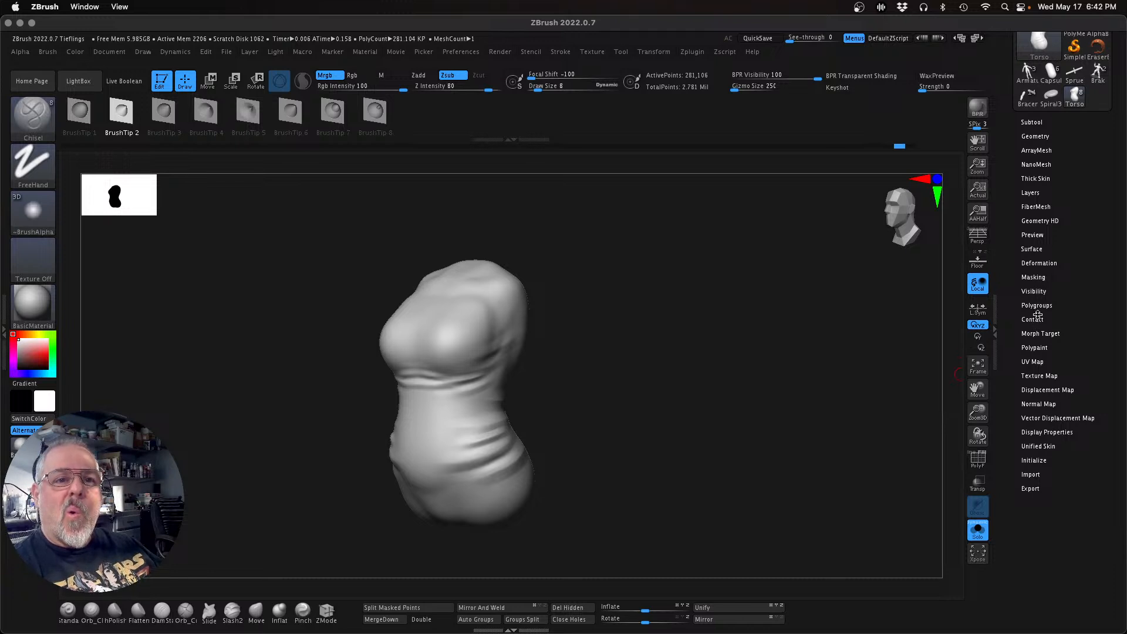
{"action": "left_click", "coordinate": [1041, 334]}
{"action": "left_click", "coordinate": [1041, 333]}
{"action": "left_click_drag", "start_coordinate": [628, 397], "coordinate": [715, 365], "text": "shift"}
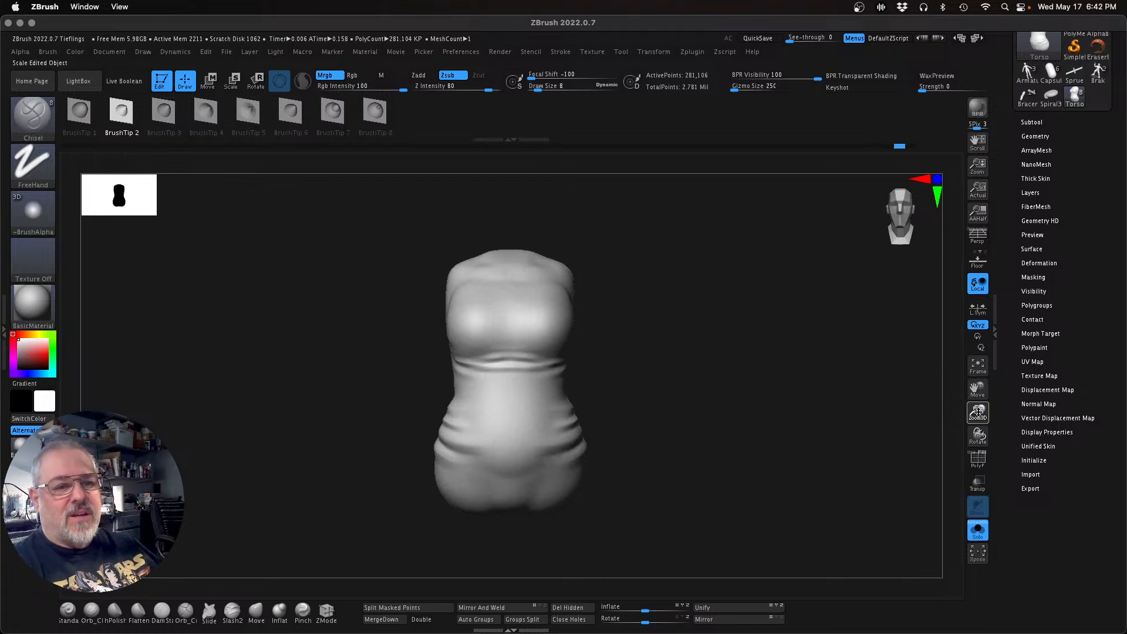
{"action": "left_click_drag", "start_coordinate": [977, 411], "coordinate": [931, 410]}
{"action": "left_click_drag", "start_coordinate": [740, 487], "coordinate": [725, 460], "text": "alt"}
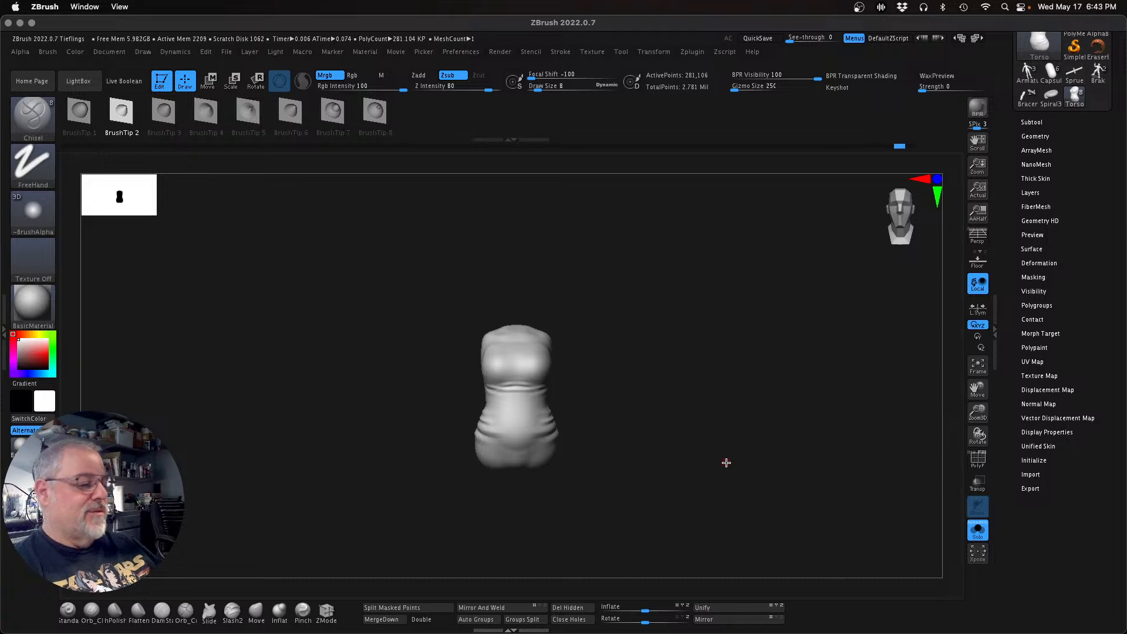
{"action": "mouse_move", "coordinate": [726, 462]}
{"action": "left_mouse_down"}
{"action": "mouse_move", "coordinate": [681, 470]}
{"action": "mouse_move", "coordinate": [597, 452]}
{"action": "mouse_move", "coordinate": [674, 460]}
{"action": "mouse_move", "coordinate": [636, 485]}
{"action": "mouse_move", "coordinate": [653, 470]}
{"action": "left_mouse_up"}
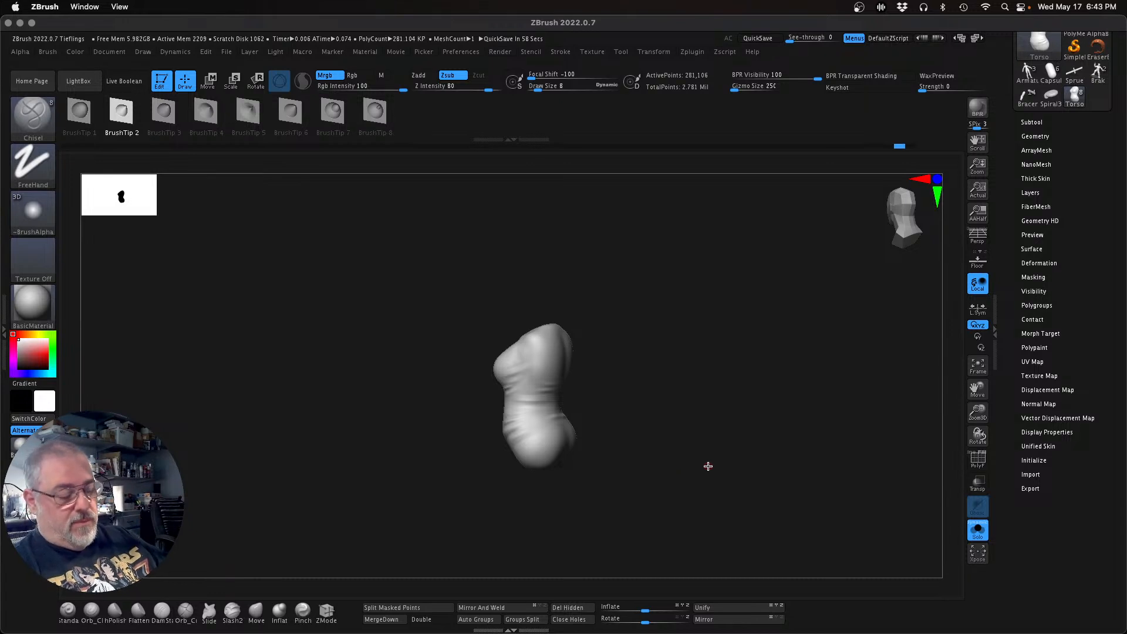
{"action": "mouse_move", "coordinate": [714, 468]}
{"action": "left_mouse_down"}
{"action": "mouse_move", "coordinate": [770, 455]}
{"action": "mouse_move", "coordinate": [651, 457]}
{"action": "mouse_move", "coordinate": [741, 417]}
{"action": "mouse_move", "coordinate": [799, 430]}
{"action": "mouse_move", "coordinate": [687, 502]}
{"action": "mouse_move", "coordinate": [694, 480]}
{"action": "left_mouse_up"}
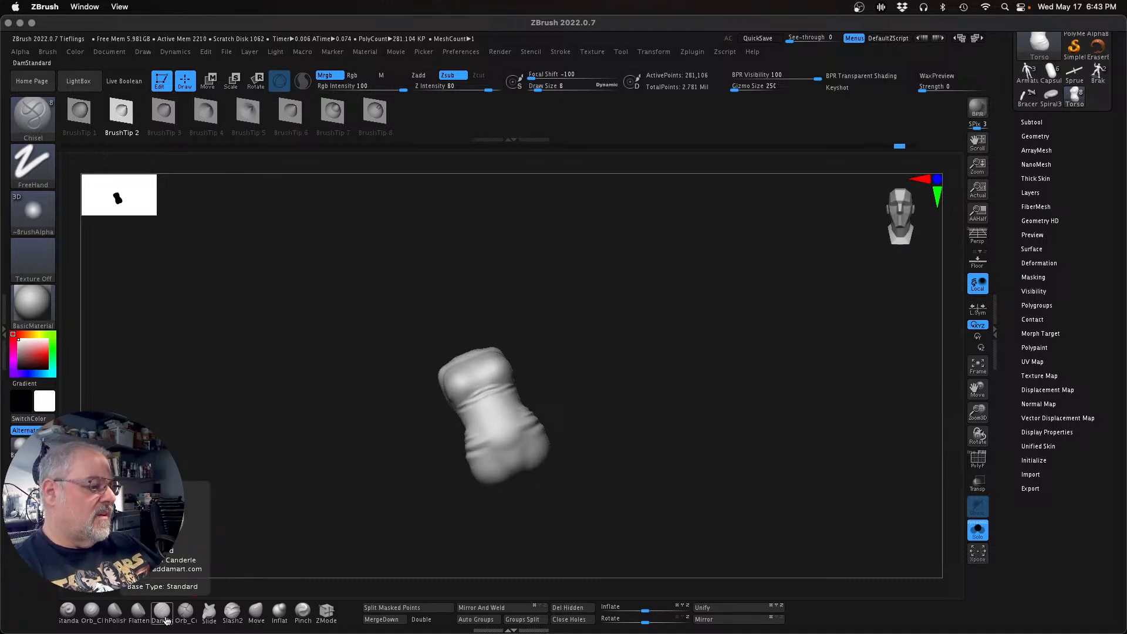
{"action": "left_click_drag", "start_coordinate": [977, 414], "coordinate": [996, 444]}
{"action": "mouse_move", "coordinate": [804, 440]}
{"action": "left_mouse_down"}
{"action": "mouse_move", "coordinate": [782, 442]}
{"action": "mouse_move", "coordinate": [810, 443]}
{"action": "mouse_move", "coordinate": [794, 444]}
{"action": "left_mouse_up"}
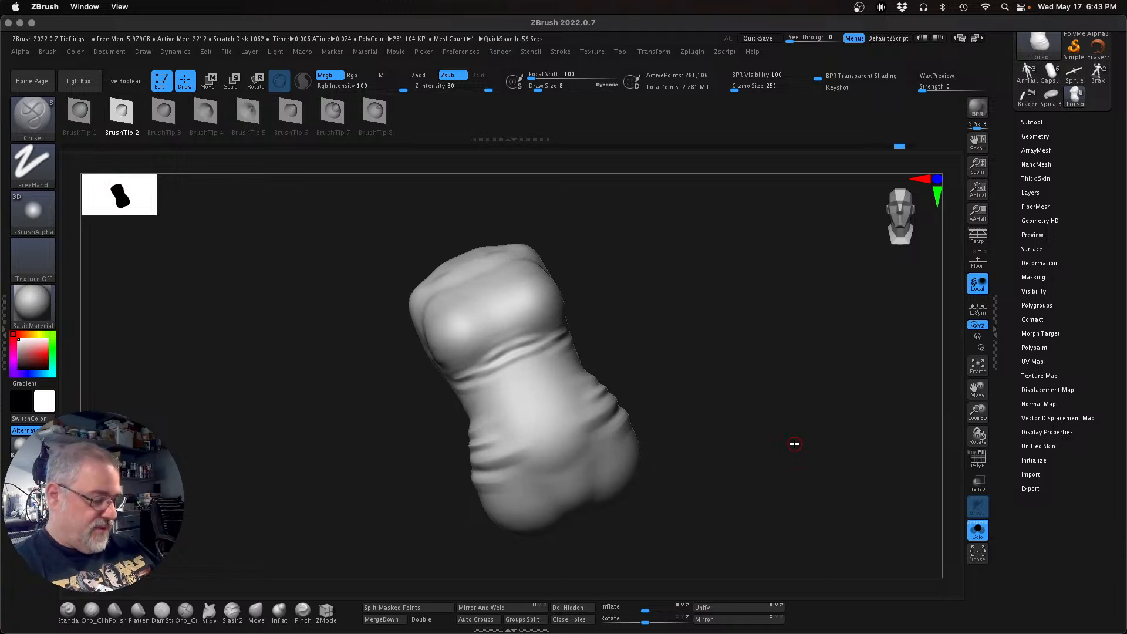
Step: Set the draw size to about 25 and smooth the folds under the bust and around the torso's sides
{"action": "key", "text": "s"}
{"action": "left_click_drag", "start_coordinate": [678, 350], "coordinate": [683, 351]}
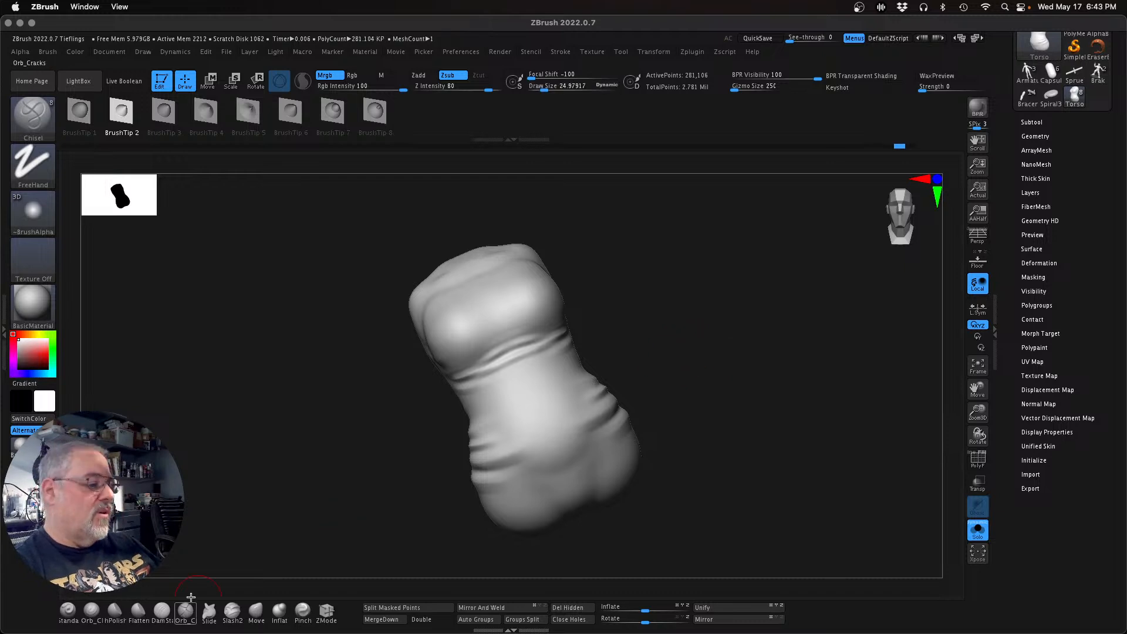
{"action": "left_click", "coordinate": [256, 610]}
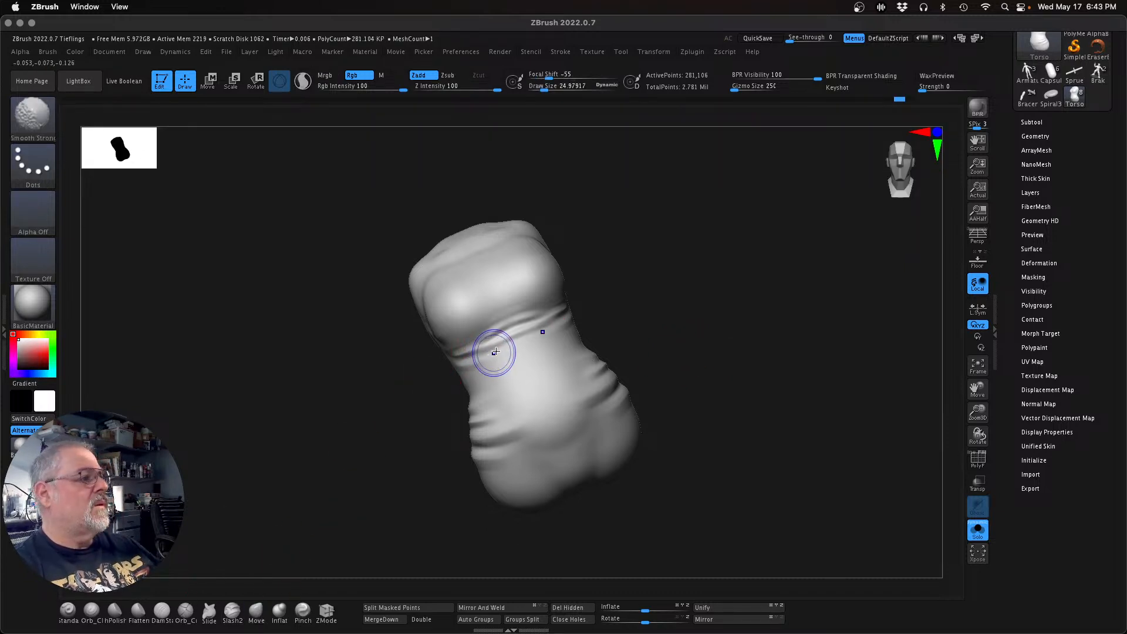
{"action": "mouse_move", "coordinate": [479, 349]}
{"action": "left_mouse_down", "text": "shift"}
{"action": "mouse_move", "coordinate": [535, 322]}
{"action": "mouse_move", "coordinate": [467, 359]}
{"action": "left_mouse_up", "text": "shift"}
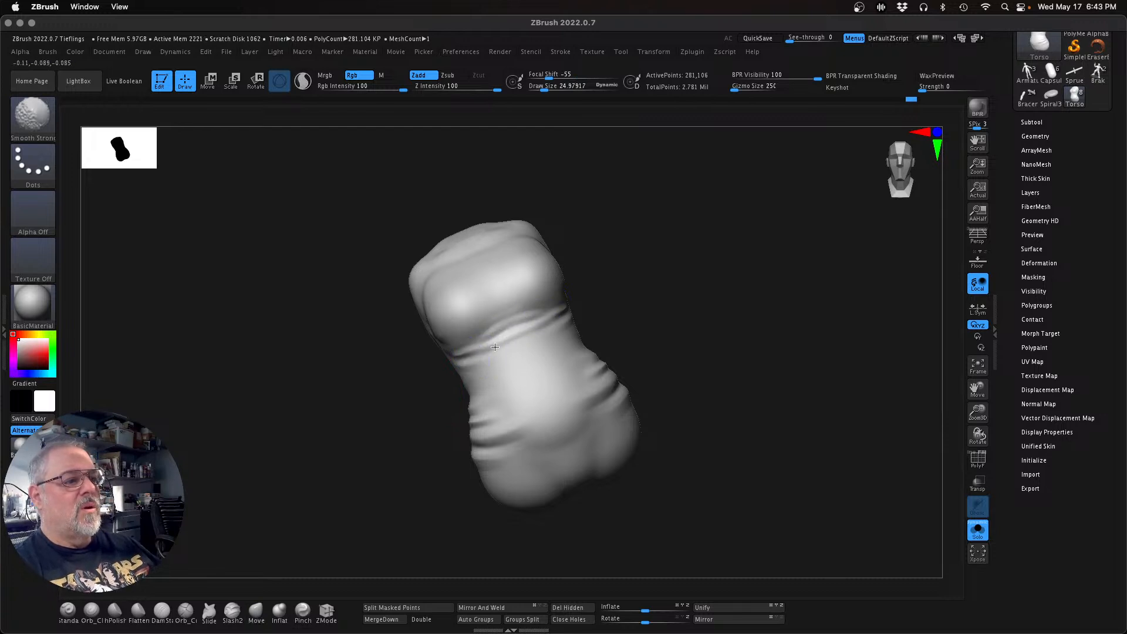
{"action": "left_click_drag", "start_coordinate": [551, 318], "coordinate": [531, 326], "text": "shift"}
{"action": "left_click_drag", "start_coordinate": [716, 306], "coordinate": [613, 301]}
{"action": "left_click_drag", "start_coordinate": [560, 317], "coordinate": [594, 298], "text": "shift"}
{"action": "left_click_drag", "start_coordinate": [746, 296], "coordinate": [628, 328]}
{"action": "left_click_drag", "start_coordinate": [575, 342], "coordinate": [587, 340], "text": "shift"}
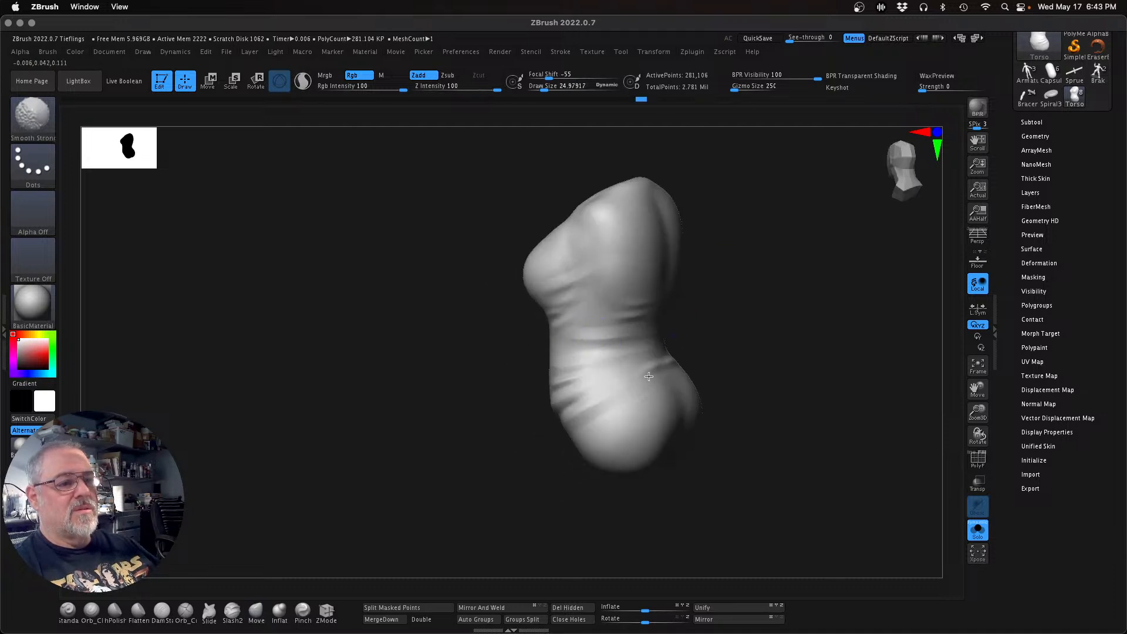
Step: Try reshaping the folds on the lower back with the Move brush
{"action": "key", "text": "b"}
{"action": "key", "text": "m"}
{"action": "key", "text": "v"}
{"action": "left_click_drag", "start_coordinate": [760, 322], "coordinate": [677, 375]}
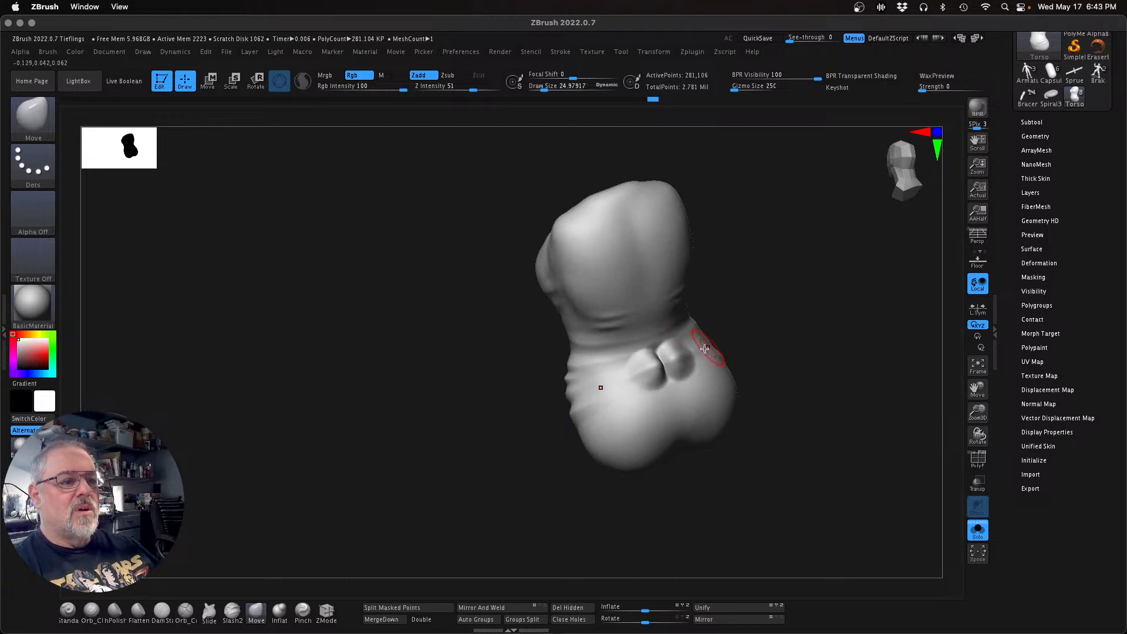
{"action": "key", "text": "ctrl+z"}
{"action": "key", "text": "ctrl+z"}
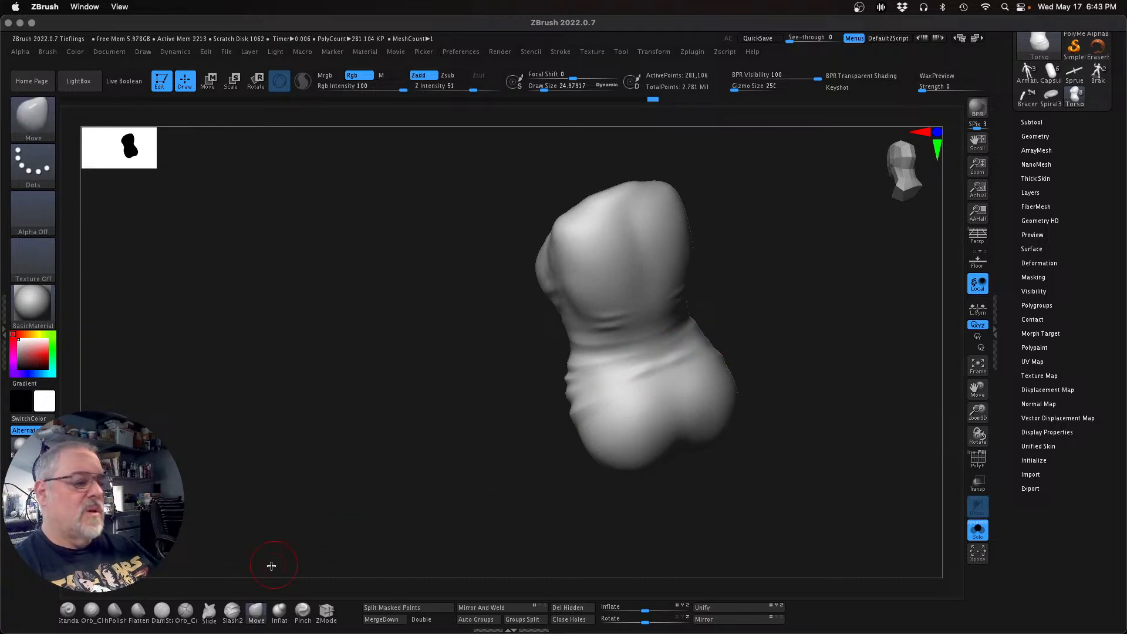
Step: Switch to the Orb_Cracks brush and smooth the fold across the lower back
{"action": "left_click", "coordinate": [185, 612]}
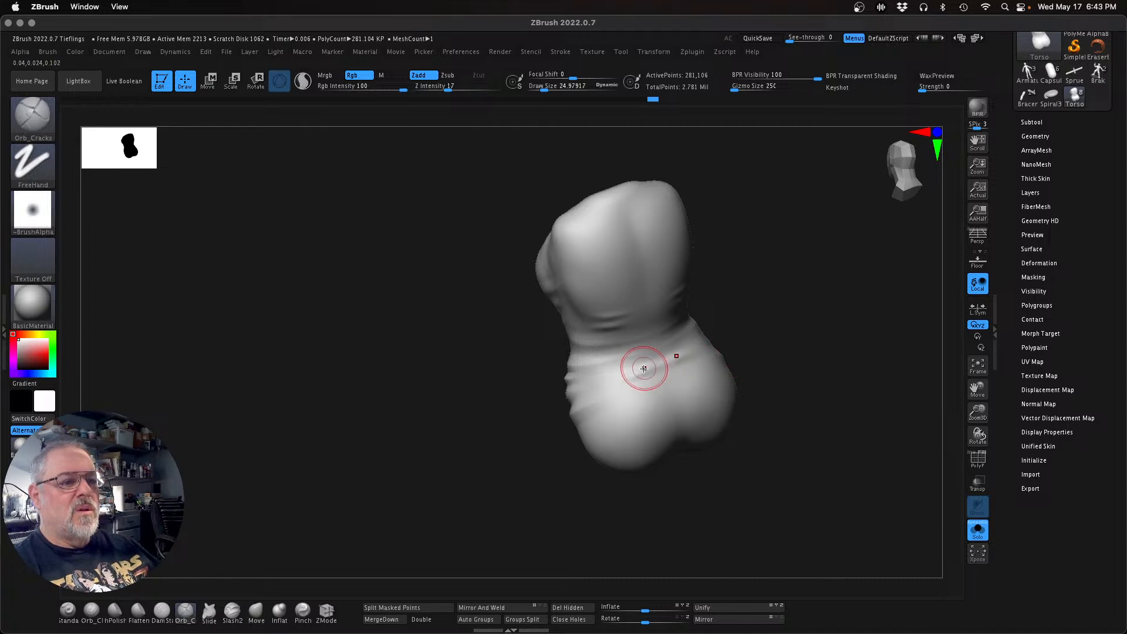
{"action": "left_click_drag", "start_coordinate": [679, 357], "coordinate": [641, 372], "text": "shift"}
{"action": "left_click_drag", "start_coordinate": [466, 495], "coordinate": [614, 442]}
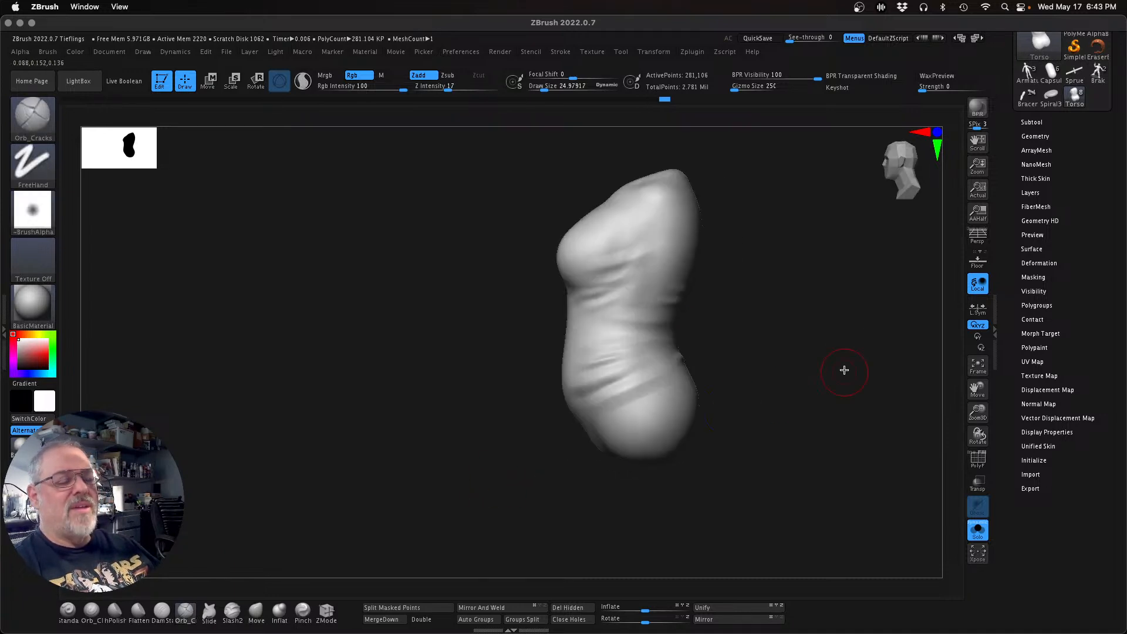
Step: Turn off Solo mode to show the head and legs with the torso, and examine the whole figure
{"action": "left_click", "coordinate": [1038, 120]}
{"action": "left_click_drag", "start_coordinate": [977, 411], "coordinate": [742, 391]}
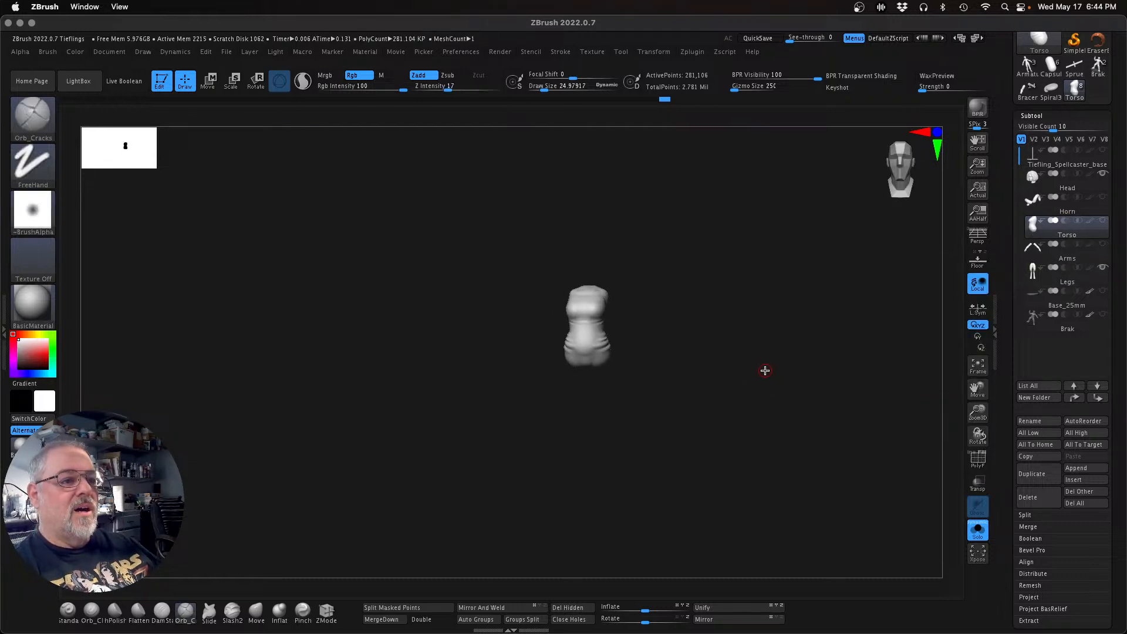
{"action": "left_click", "coordinate": [977, 532]}
{"action": "left_click_drag", "start_coordinate": [820, 434], "coordinate": [773, 427]}
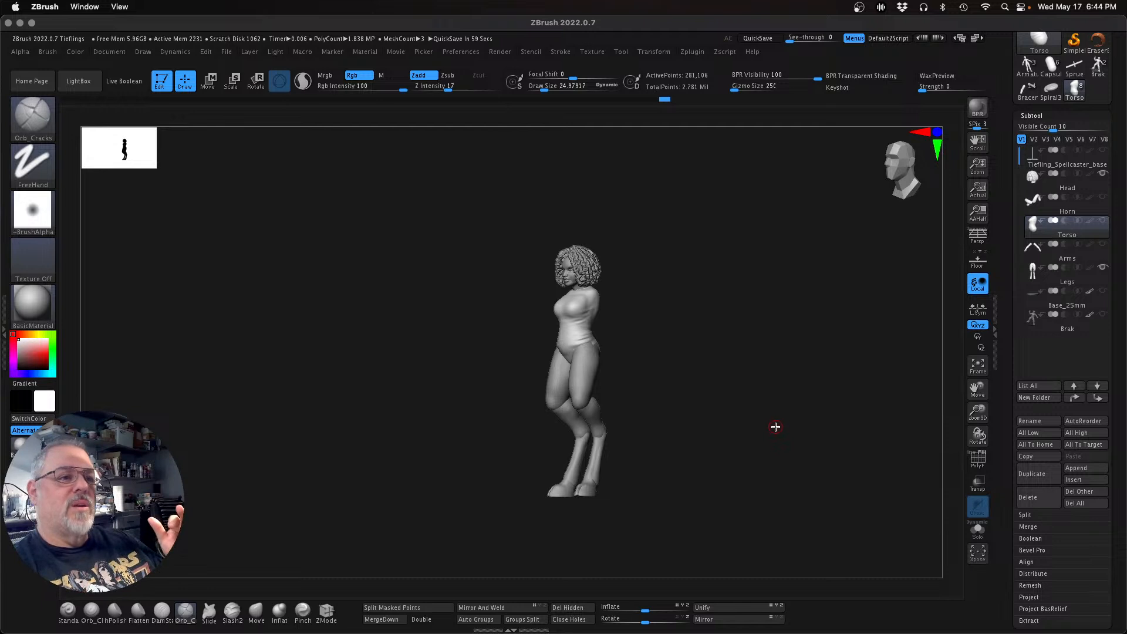
{"action": "mouse_move", "coordinate": [1054, 69]}
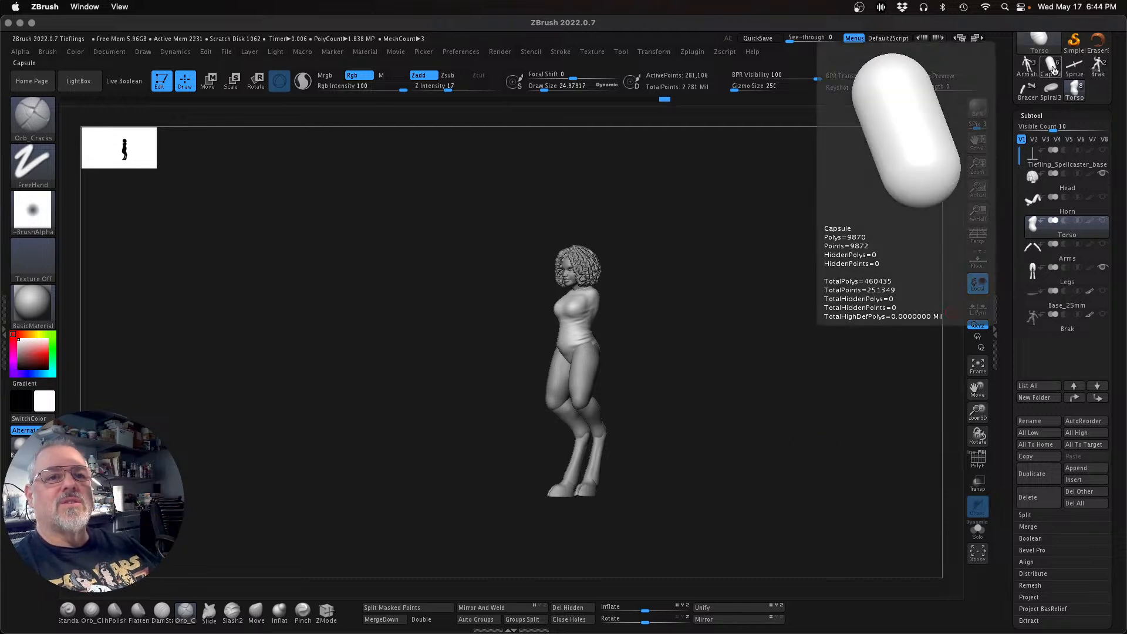
{"action": "left_click_drag", "start_coordinate": [860, 326], "coordinate": [861, 327]}
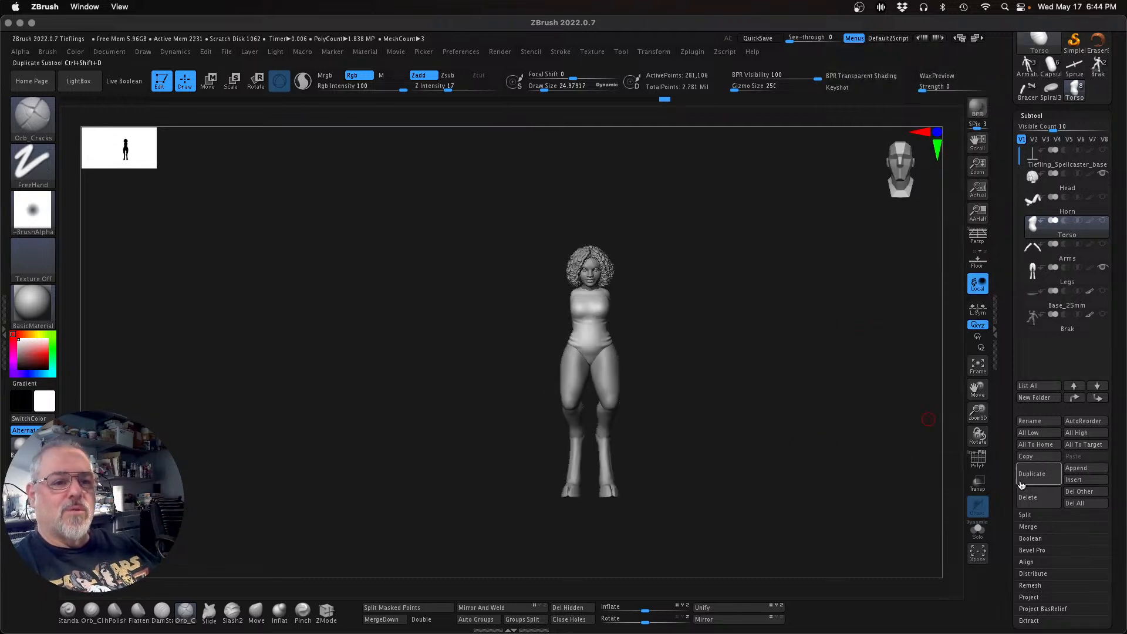
{"action": "left_click_drag", "start_coordinate": [979, 414], "coordinate": [742, 424]}
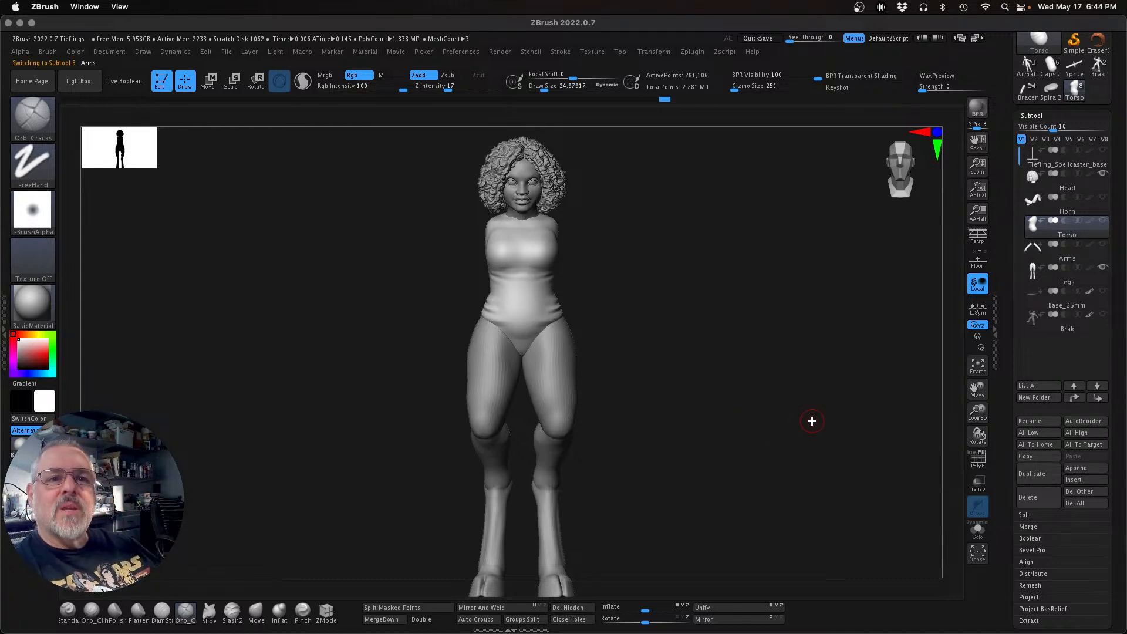
Step: Insert a Capsule subtool between the Arms and Legs subtools and make the Torso visible again
{"action": "key", "text": "alt+Down"}
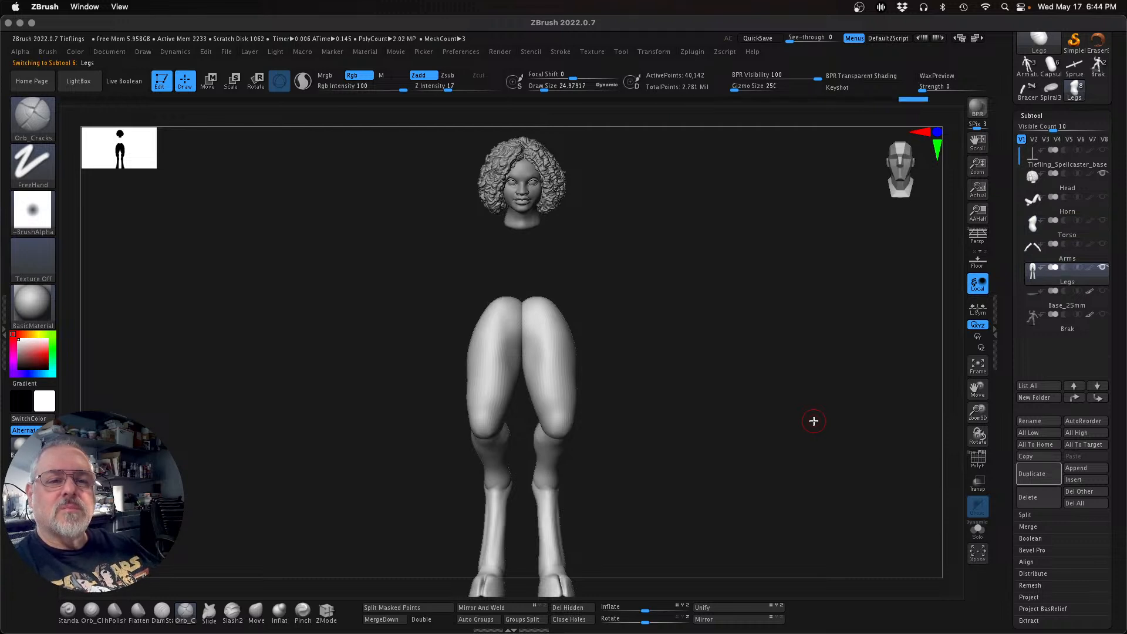
{"action": "key", "text": "alt+Up"}
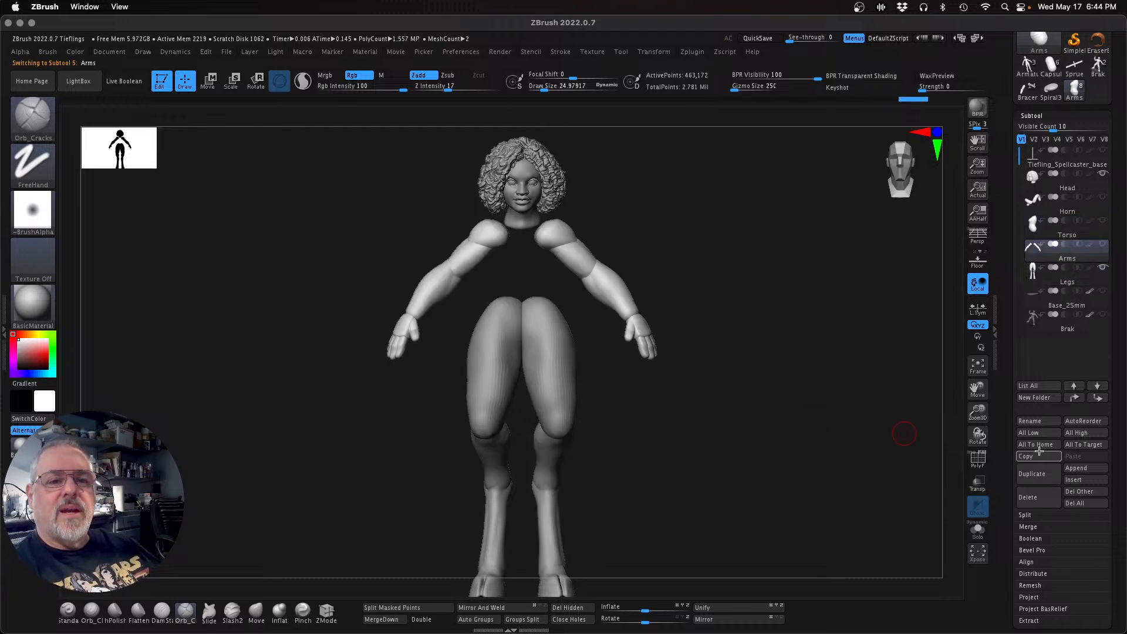
{"action": "left_click", "coordinate": [1083, 481]}
{"action": "left_click", "coordinate": [887, 465]}
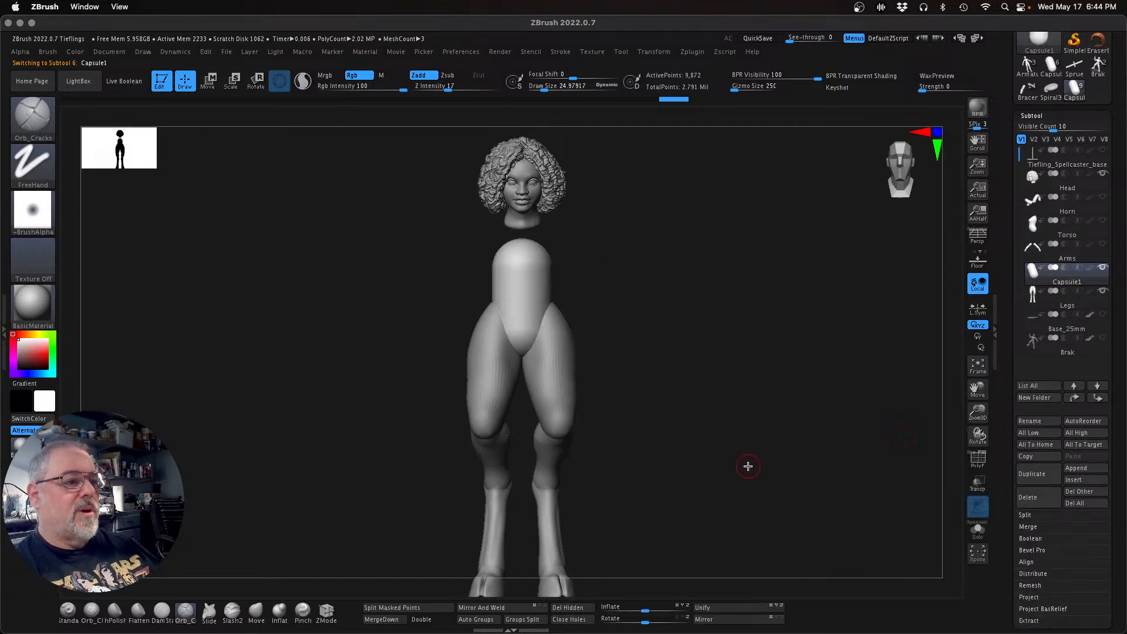
{"action": "left_click", "coordinate": [1102, 221]}
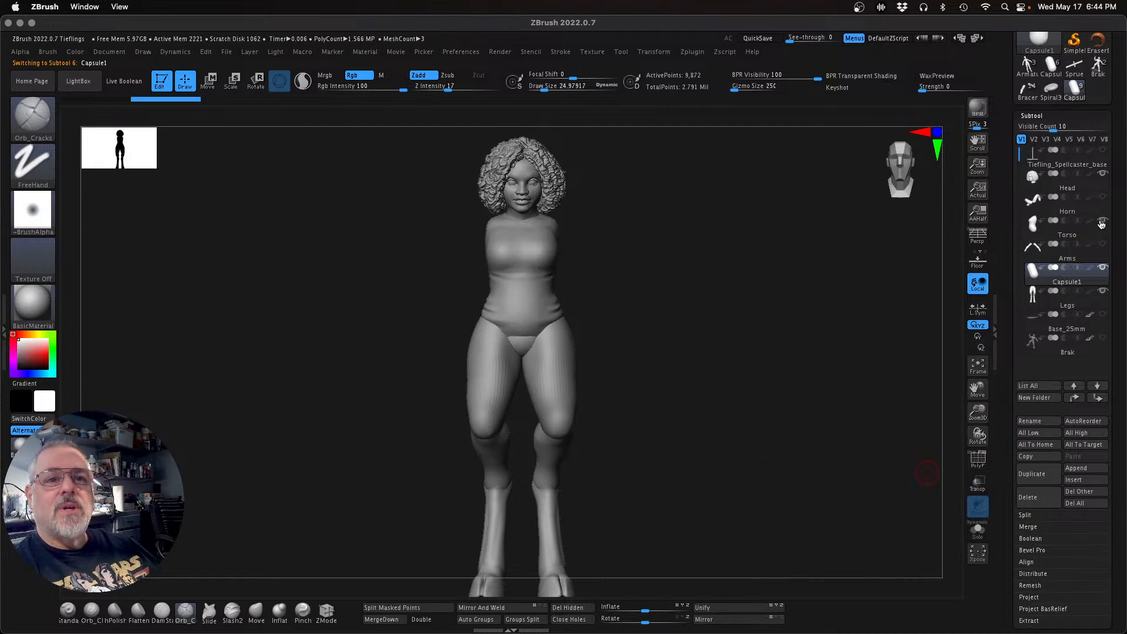
{"action": "left_click_drag", "start_coordinate": [707, 321], "coordinate": [654, 323]}
Step: Move the capsule down from the torso to surround the hips and thighs, enlarging it to skirt size
{"action": "key", "text": "w"}
{"action": "left_click_drag", "start_coordinate": [535, 245], "coordinate": [535, 293]}
{"action": "left_click_drag", "start_coordinate": [807, 410], "coordinate": [820, 407]}
{"action": "left_click_drag", "start_coordinate": [544, 356], "coordinate": [557, 370]}
{"action": "left_click_drag", "start_coordinate": [534, 287], "coordinate": [535, 331]}
{"action": "left_click_drag", "start_coordinate": [741, 439], "coordinate": [731, 440]}
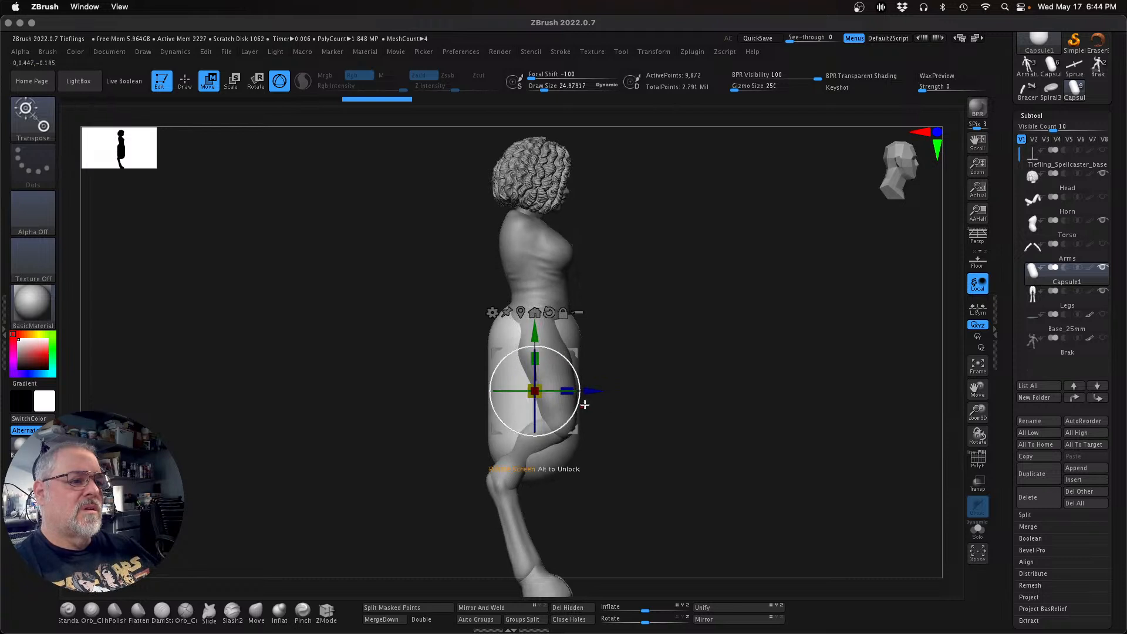
Step: Scale the capsule narrower from front to back and wider across the hips
{"action": "left_click_drag", "start_coordinate": [567, 391], "coordinate": [557, 391]}
{"action": "left_click_drag", "start_coordinate": [722, 436], "coordinate": [802, 430]}
{"action": "left_click_drag", "start_coordinate": [682, 444], "coordinate": [686, 443]}
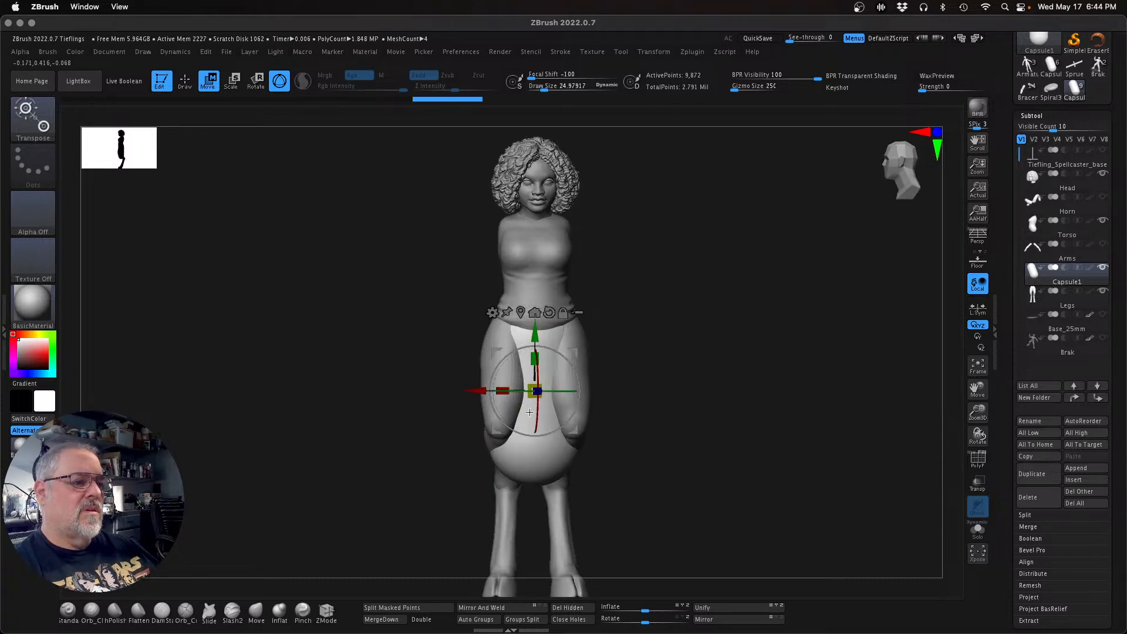
{"action": "mouse_move", "coordinate": [506, 395]}
{"action": "left_mouse_down"}
{"action": "mouse_move", "coordinate": [480, 394]}
{"action": "mouse_move", "coordinate": [492, 393]}
{"action": "left_mouse_up"}
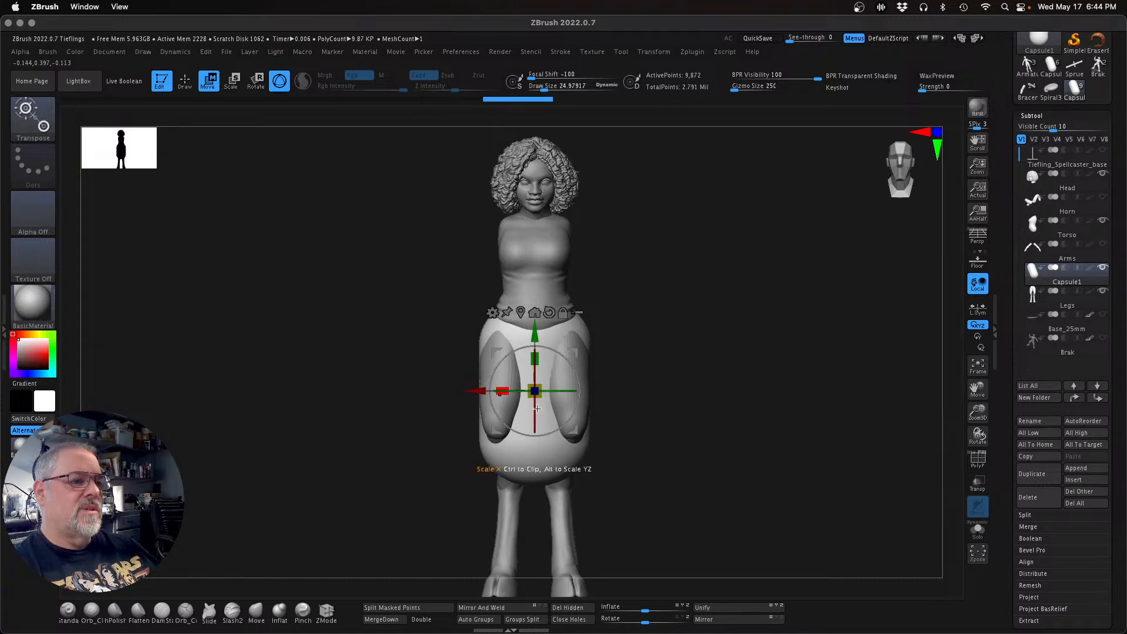
{"action": "left_click_drag", "start_coordinate": [722, 448], "coordinate": [700, 440]}
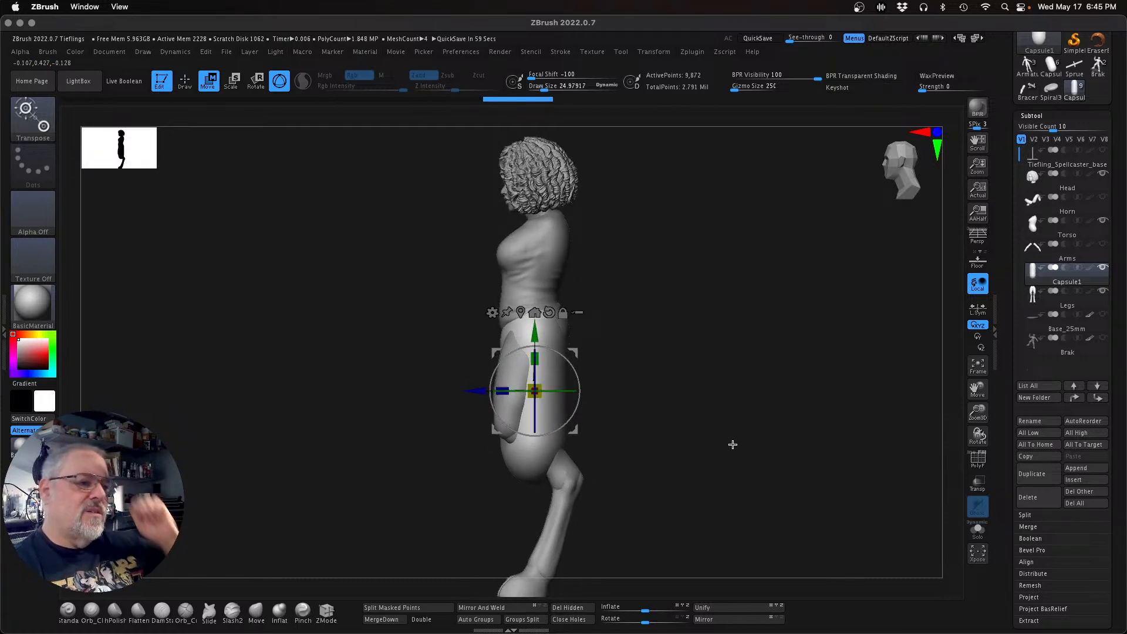
{"action": "left_click_drag", "start_coordinate": [681, 439], "coordinate": [744, 437]}
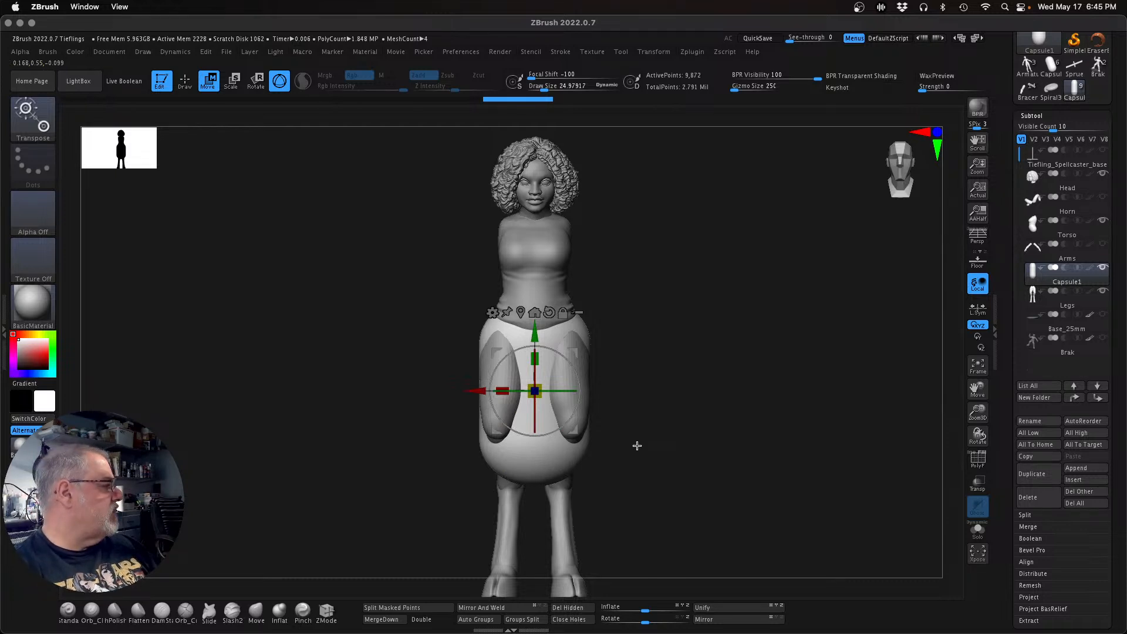
{"action": "left_click_drag", "start_coordinate": [636, 446], "coordinate": [584, 442]}
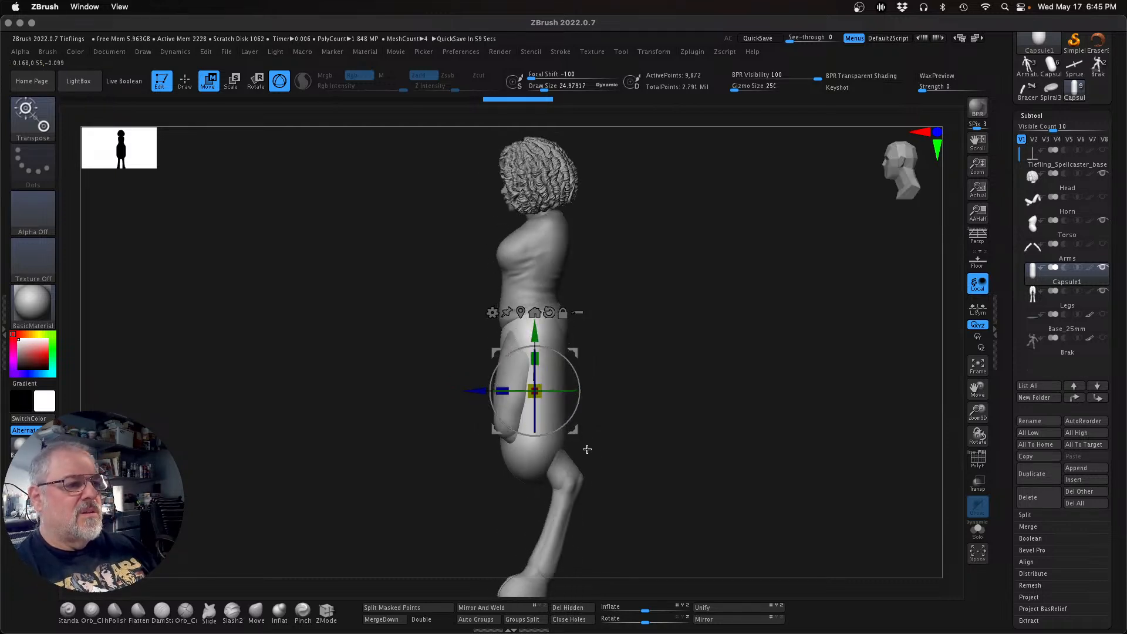
Step: Stretch the capsule vertically and fine-tune its height and depth around the hips and thighs
{"action": "left_click_drag", "start_coordinate": [533, 356], "coordinate": [539, 352]}
{"action": "left_click_drag", "start_coordinate": [649, 417], "coordinate": [634, 422]}
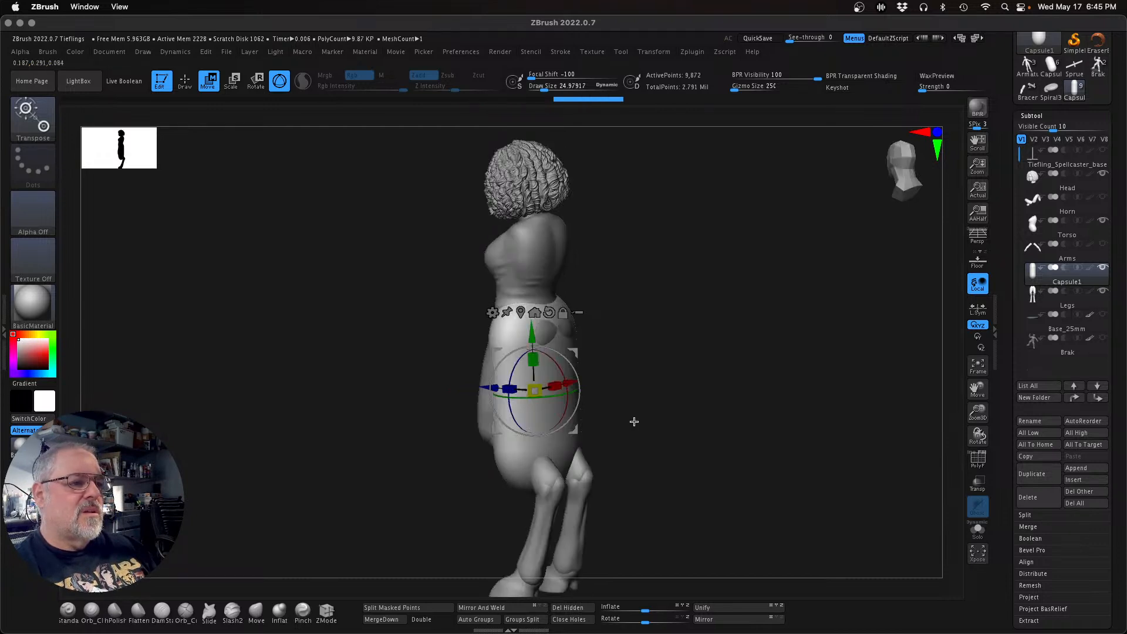
{"action": "left_click_drag", "start_coordinate": [538, 338], "coordinate": [532, 333]}
{"action": "left_click_drag", "start_coordinate": [702, 358], "coordinate": [722, 353]}
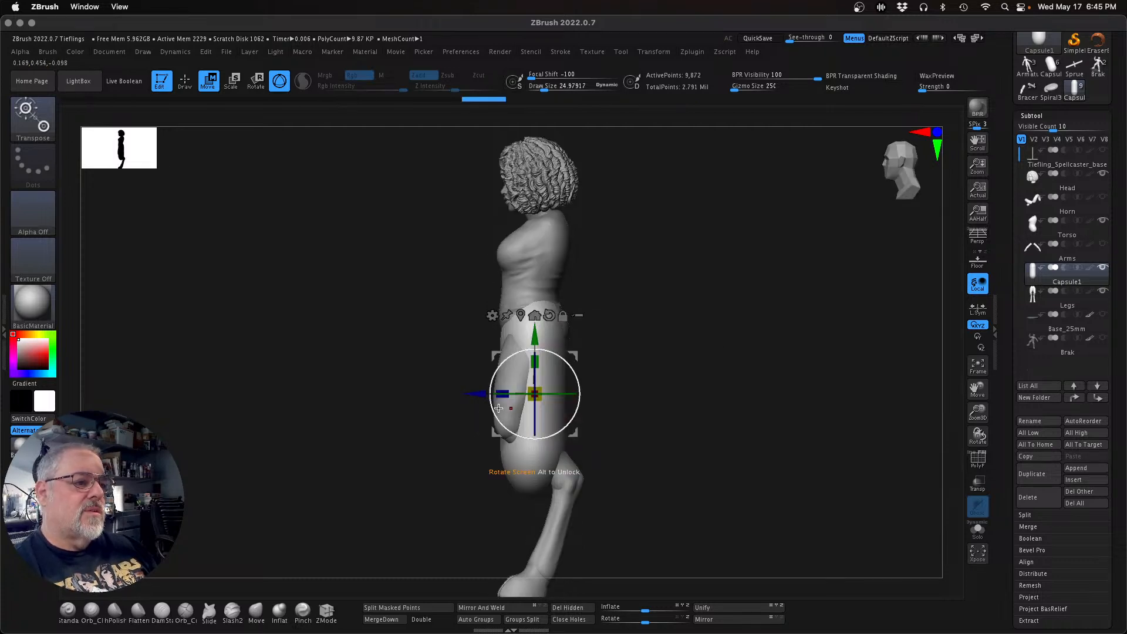
{"action": "left_click_drag", "start_coordinate": [498, 396], "coordinate": [499, 396]}
{"action": "left_click_drag", "start_coordinate": [724, 407], "coordinate": [739, 406], "text": "shift"}
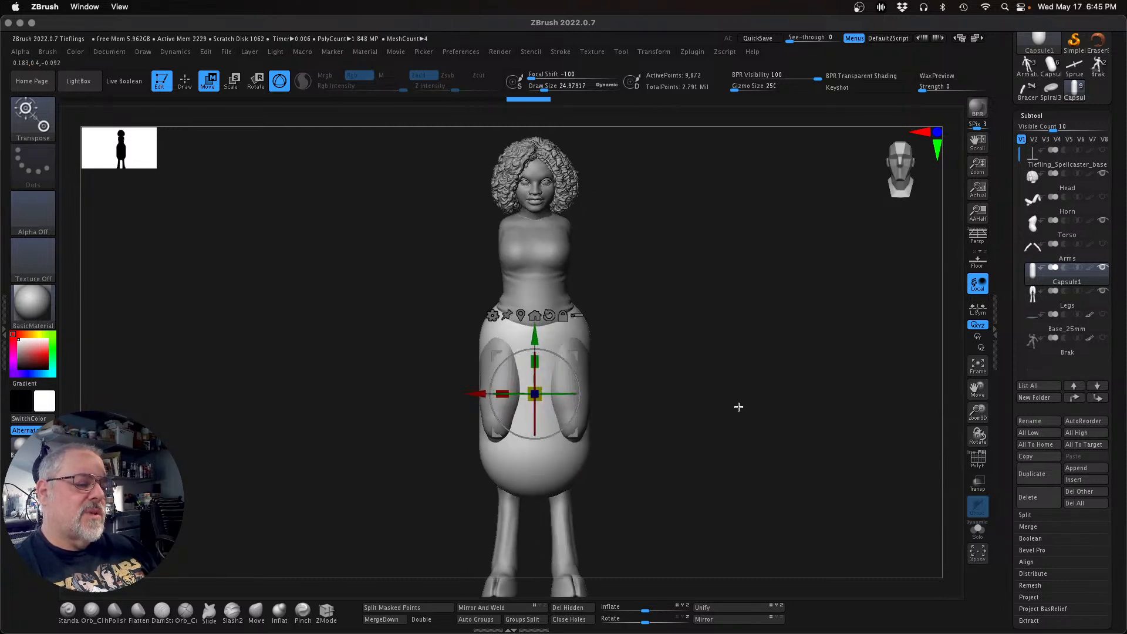
Step: Set the draw size to about 97 and pull the capsule's upper sides in toward the waist with the Move brush
{"action": "key", "text": "q"}
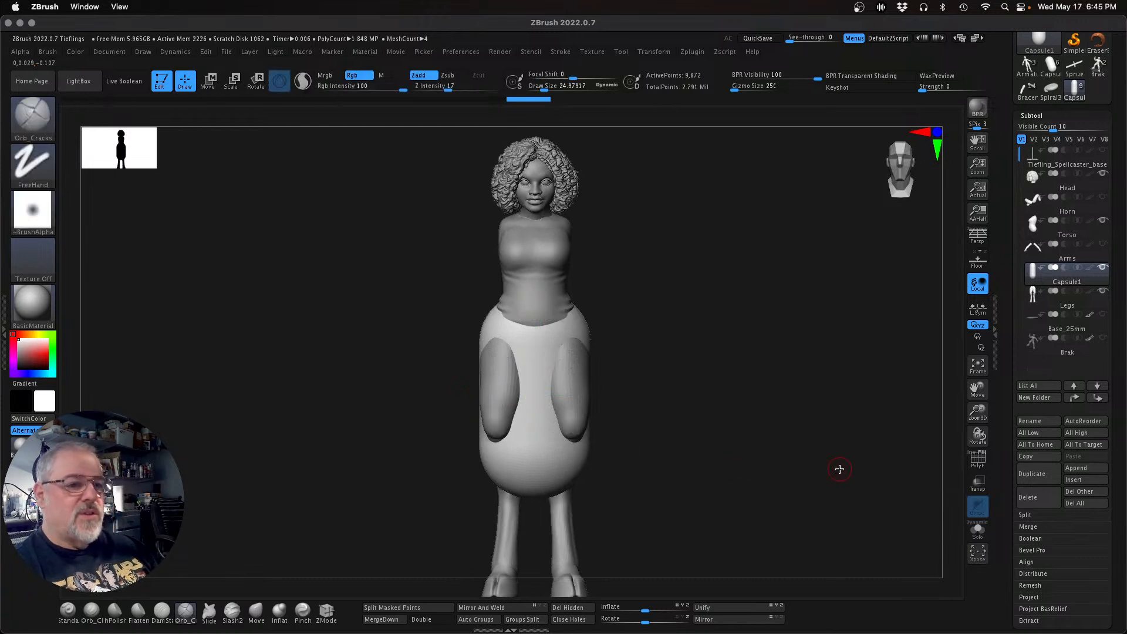
{"action": "mouse_move", "coordinate": [970, 413]}
{"action": "left_mouse_down"}
{"action": "mouse_move", "coordinate": [733, 446]}
{"action": "mouse_move", "coordinate": [745, 451]}
{"action": "mouse_move", "coordinate": [762, 446]}
{"action": "mouse_move", "coordinate": [669, 422]}
{"action": "left_mouse_up"}
{"action": "key", "text": "s"}
{"action": "left_click_drag", "start_coordinate": [403, 553], "coordinate": [289, 593]}
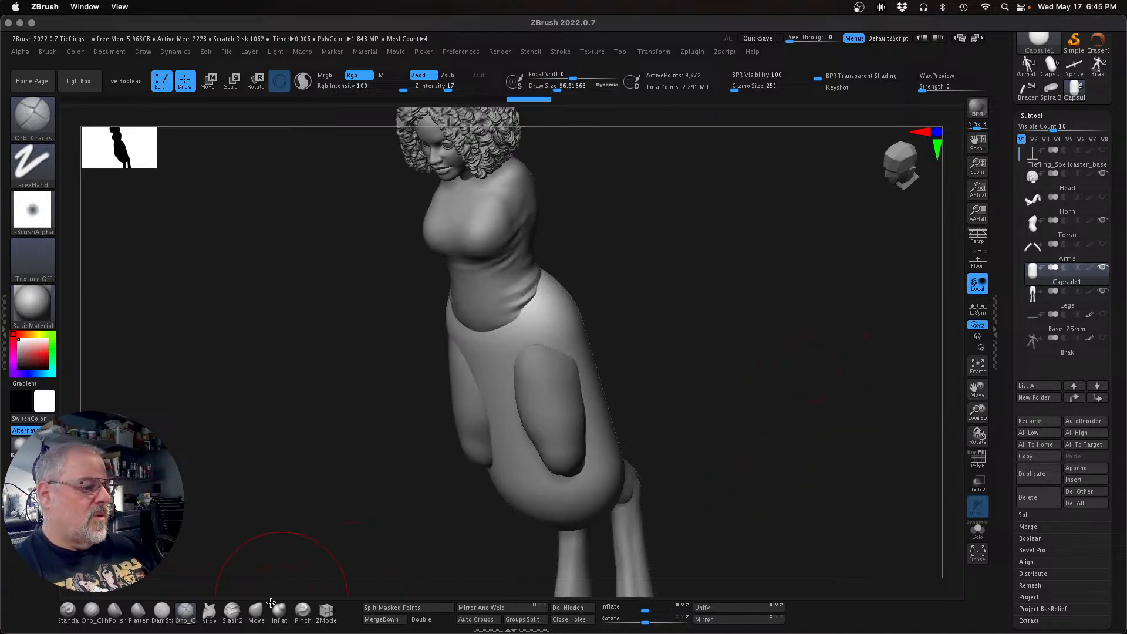
{"action": "left_click", "coordinate": [249, 616]}
{"action": "left_click_drag", "start_coordinate": [315, 465], "coordinate": [570, 433], "text": "shift"}
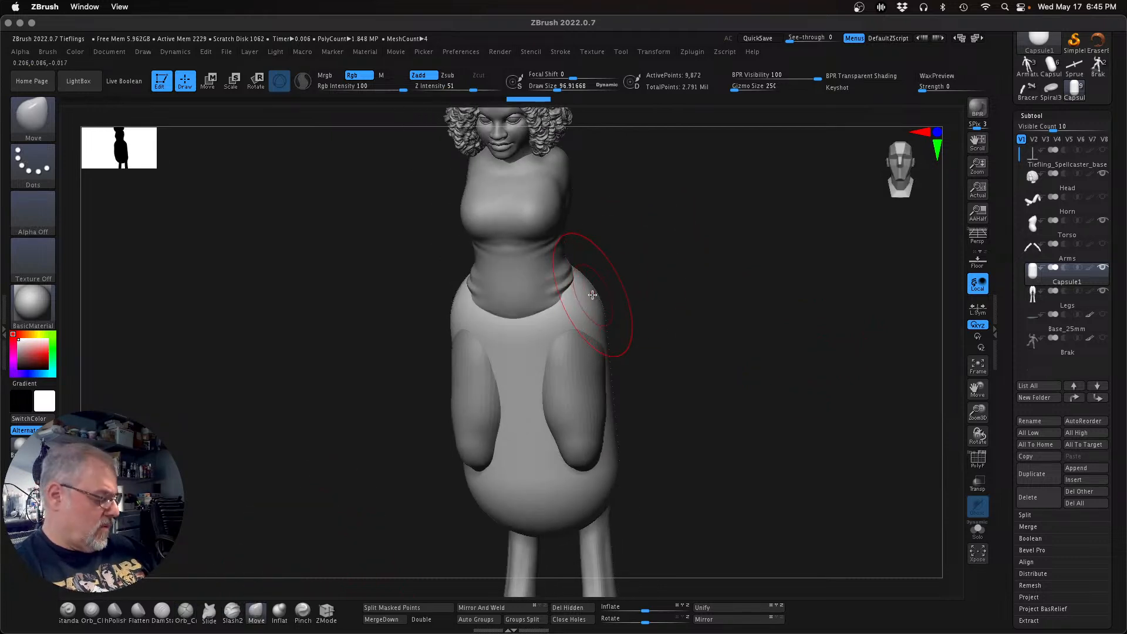
{"action": "left_click_drag", "start_coordinate": [586, 298], "coordinate": [578, 300]}
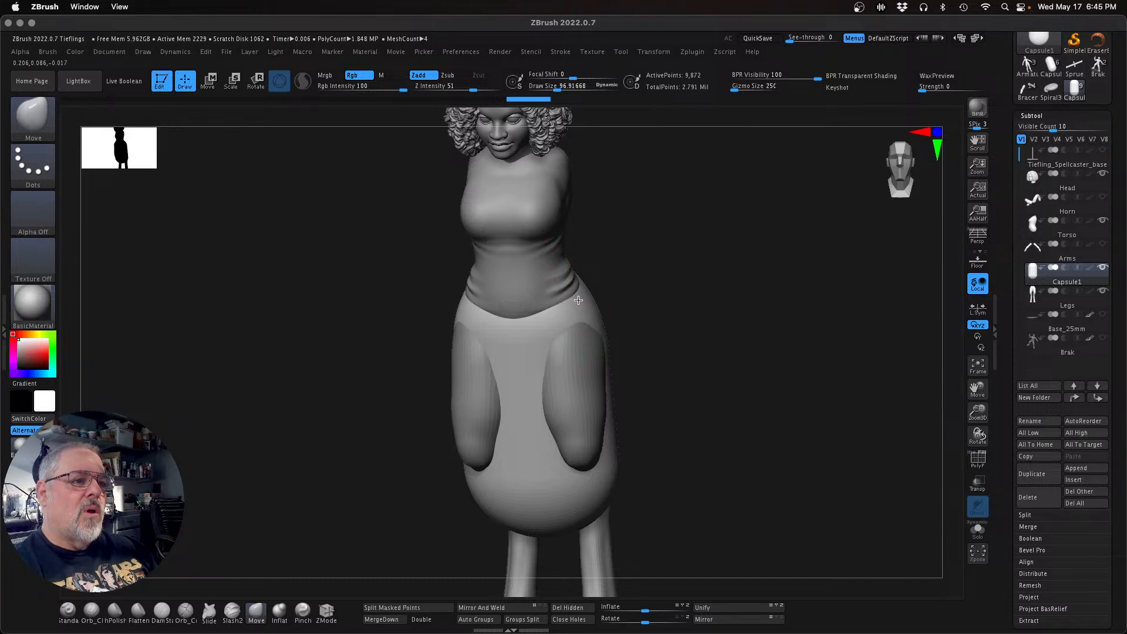
Step: Pull the capsule's lower front and sides outward around the knees with the Move brush
{"action": "mouse_move", "coordinate": [712, 337]}
{"action": "left_mouse_down"}
{"action": "mouse_move", "coordinate": [734, 309]}
{"action": "mouse_move", "coordinate": [784, 297]}
{"action": "left_mouse_up"}
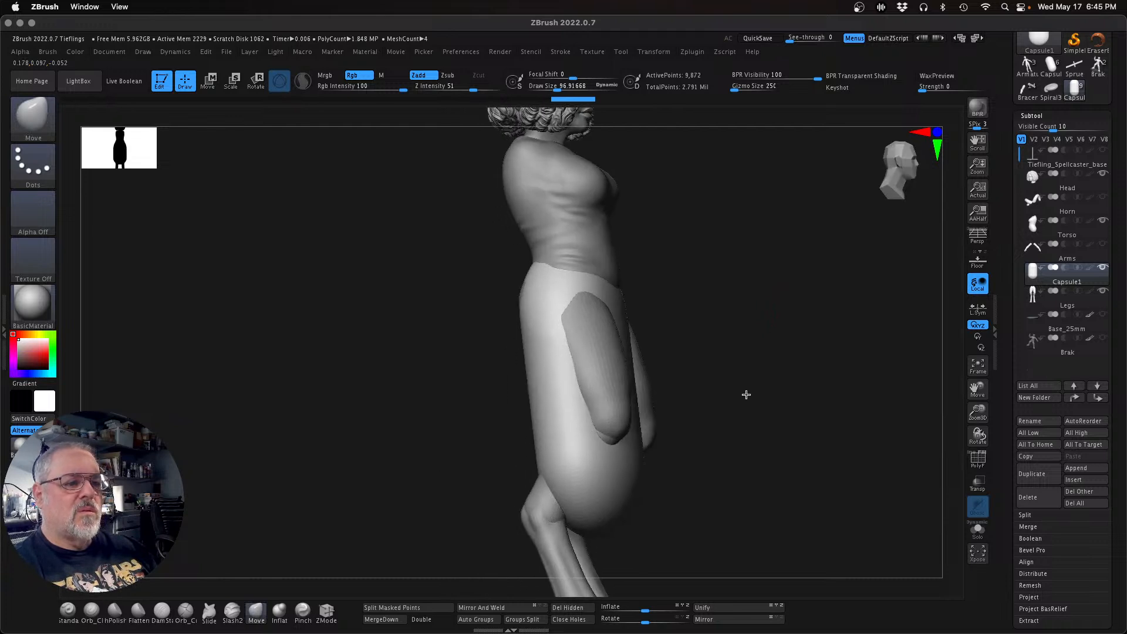
{"action": "left_click_drag", "start_coordinate": [638, 406], "coordinate": [647, 403]}
{"action": "left_click_drag", "start_coordinate": [747, 411], "coordinate": [716, 430]}
{"action": "mouse_move", "coordinate": [653, 391]}
{"action": "left_mouse_down"}
{"action": "mouse_move", "coordinate": [654, 377]}
{"action": "mouse_move", "coordinate": [676, 377]}
{"action": "left_mouse_up"}
{"action": "mouse_move", "coordinate": [708, 428]}
{"action": "left_mouse_down"}
{"action": "mouse_move", "coordinate": [702, 438]}
{"action": "mouse_move", "coordinate": [719, 425]}
{"action": "left_mouse_up"}
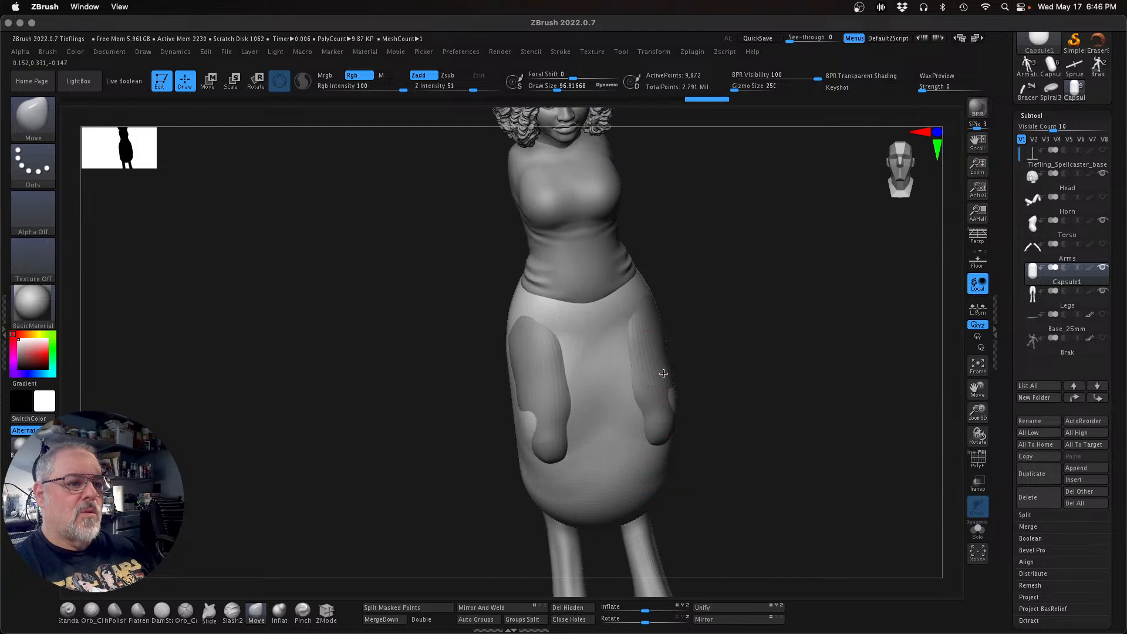
Step: Pull the capsule's front out over the thighs and adjust its front edge at the waist
{"action": "left_click_drag", "start_coordinate": [659, 372], "coordinate": [661, 381]}
{"action": "left_click_drag", "start_coordinate": [646, 342], "coordinate": [637, 373]}
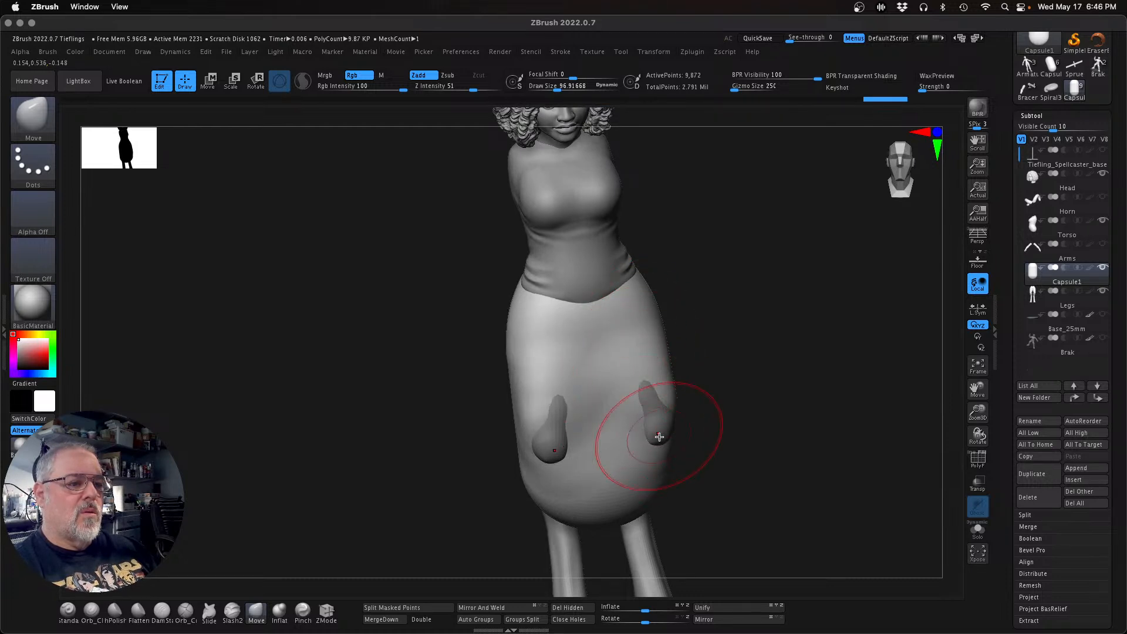
{"action": "mouse_move", "coordinate": [663, 439]}
{"action": "left_mouse_down"}
{"action": "mouse_move", "coordinate": [676, 453]}
{"action": "mouse_move", "coordinate": [659, 432]}
{"action": "left_mouse_up"}
{"action": "mouse_move", "coordinate": [639, 385]}
{"action": "left_mouse_down"}
{"action": "mouse_move", "coordinate": [694, 348]}
{"action": "mouse_move", "coordinate": [671, 346]}
{"action": "left_mouse_up"}
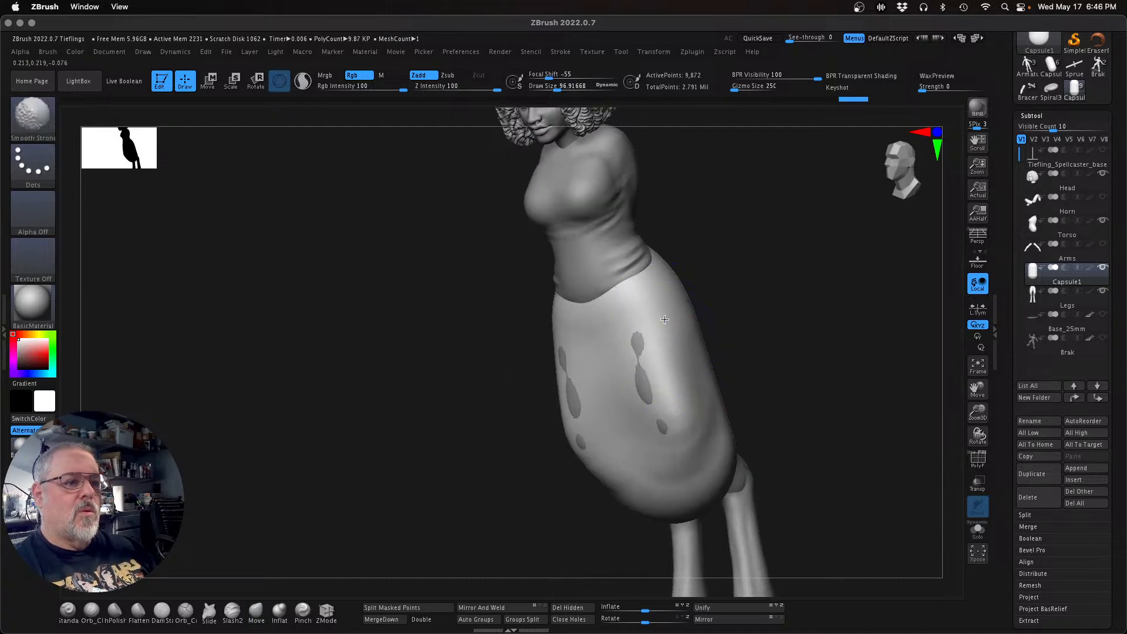
{"action": "left_click_drag", "start_coordinate": [589, 301], "coordinate": [588, 303]}
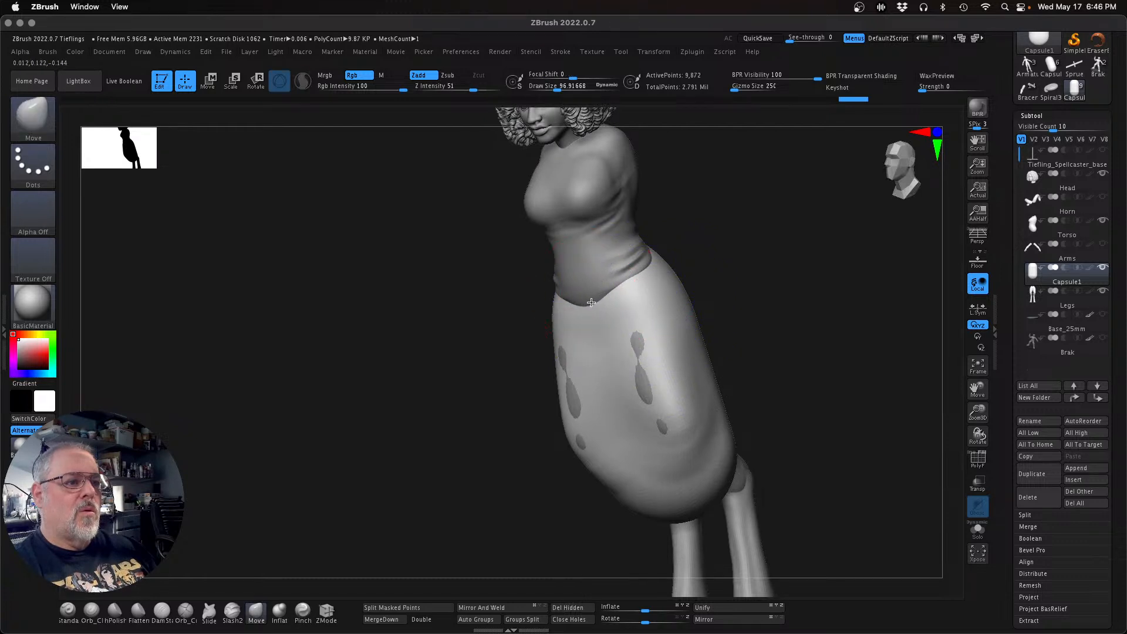
{"action": "left_click_drag", "start_coordinate": [781, 334], "coordinate": [757, 354]}
{"action": "left_click_drag", "start_coordinate": [735, 433], "coordinate": [720, 428], "text": "alt"}
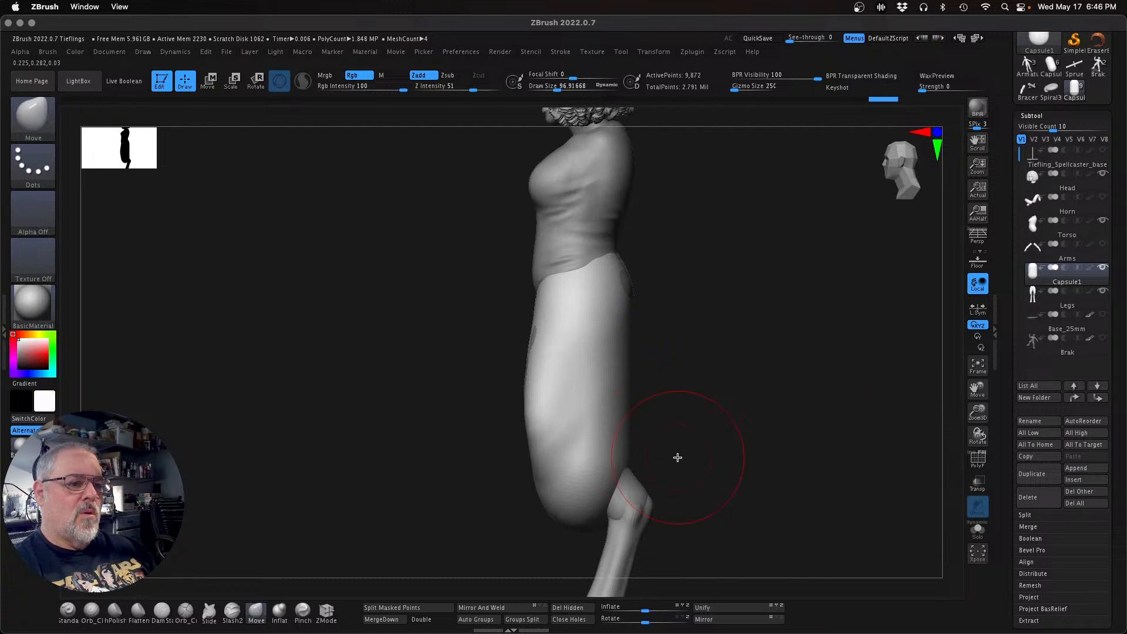
{"action": "mouse_move", "coordinate": [727, 493]}
{"action": "left_mouse_down"}
{"action": "mouse_move", "coordinate": [737, 497]}
{"action": "mouse_move", "coordinate": [721, 503]}
{"action": "left_mouse_up"}
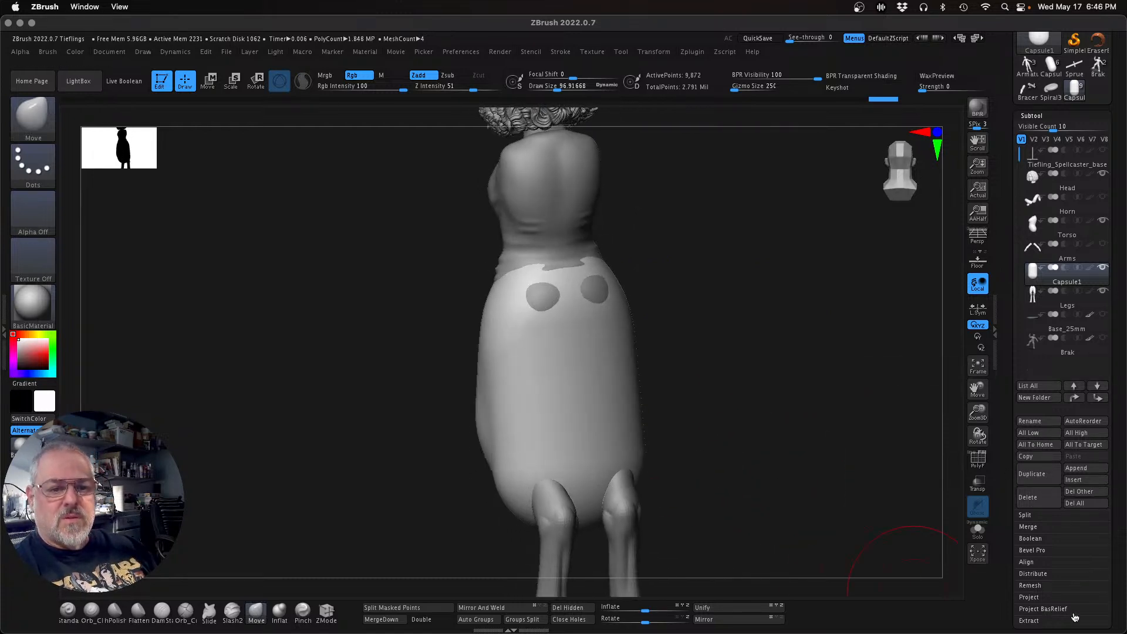
Step: Remesh the capsule with ZRemesher using the Half polygon count option
{"action": "scroll", "coordinate": [1080, 519], "scroll_direction": "down", "scroll_amount": 5}
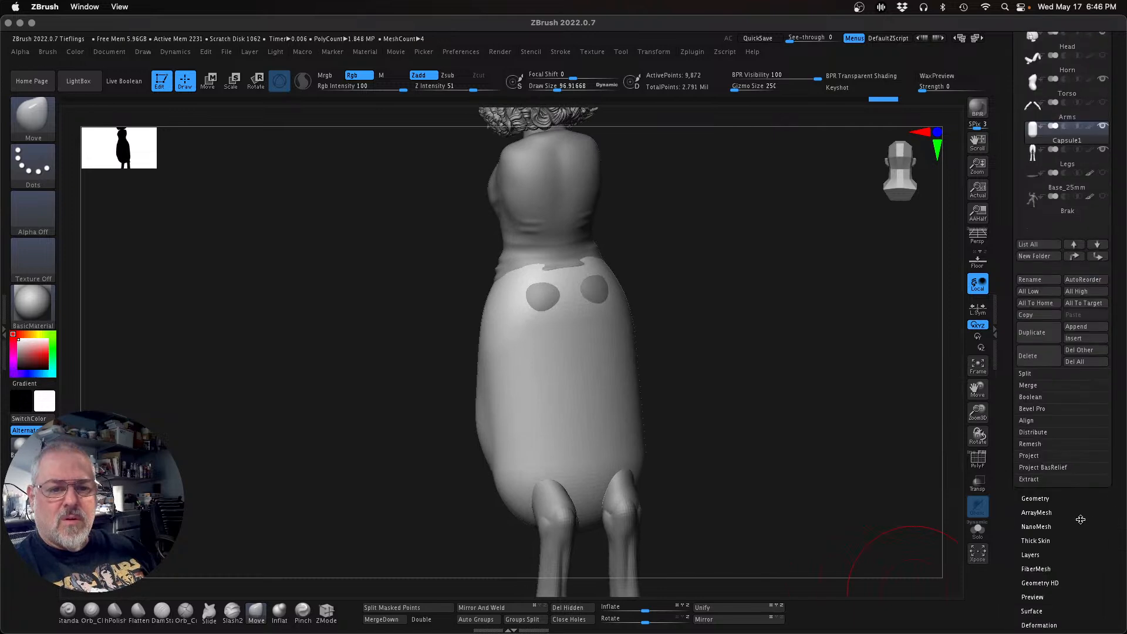
{"action": "left_click", "coordinate": [1048, 498]}
{"action": "scroll", "coordinate": [1093, 503], "scroll_direction": "up", "scroll_amount": 6}
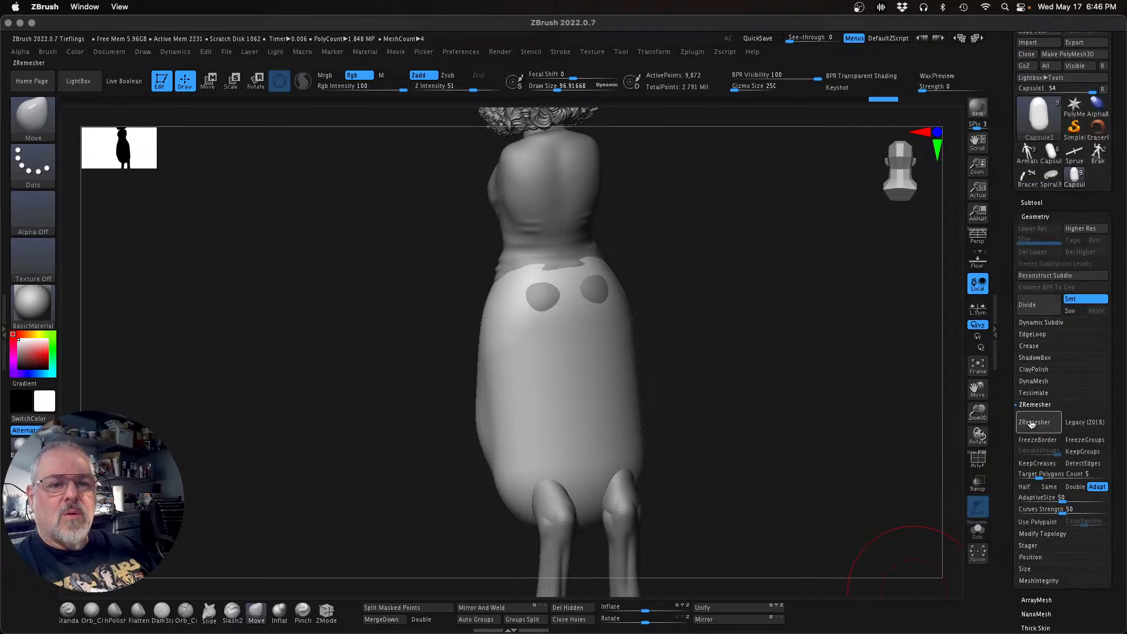
{"action": "left_click", "coordinate": [1024, 486]}
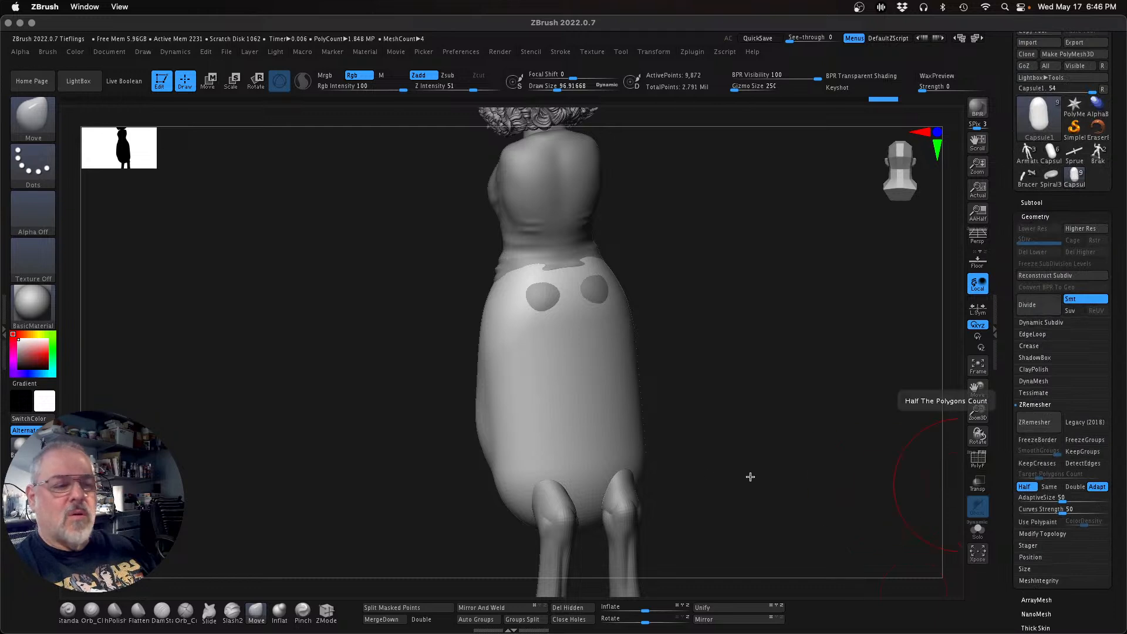
{"action": "left_click", "coordinate": [1034, 426]}
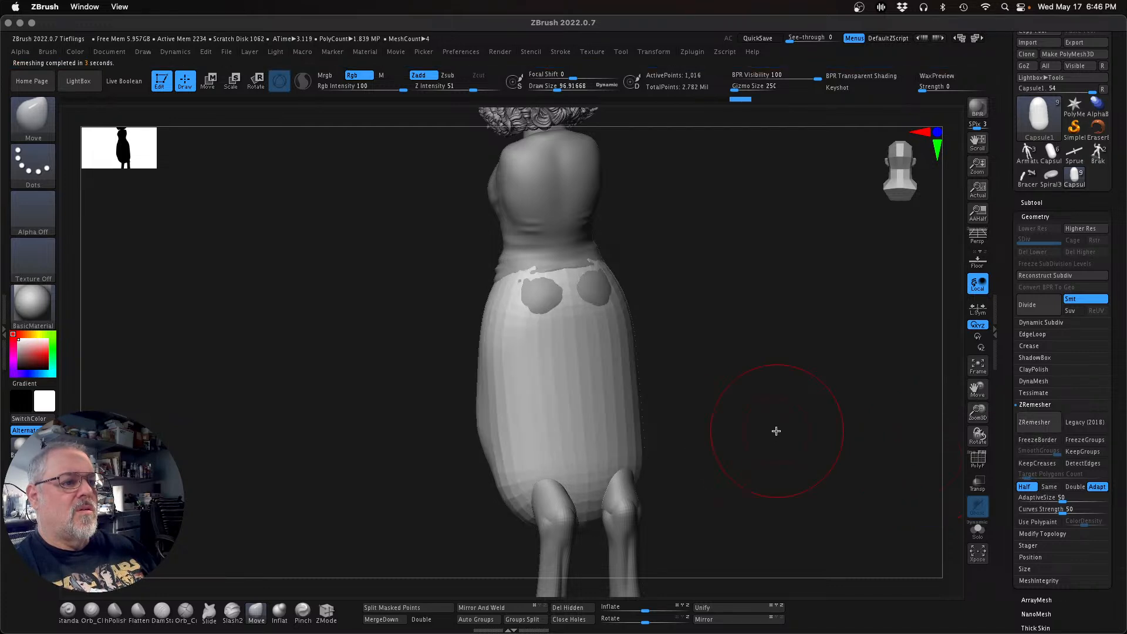
Step: Save the project as Tieflings.ZPR in the TIEFLINGS folder, replacing the existing file
{"action": "key", "text": "ctrl"}
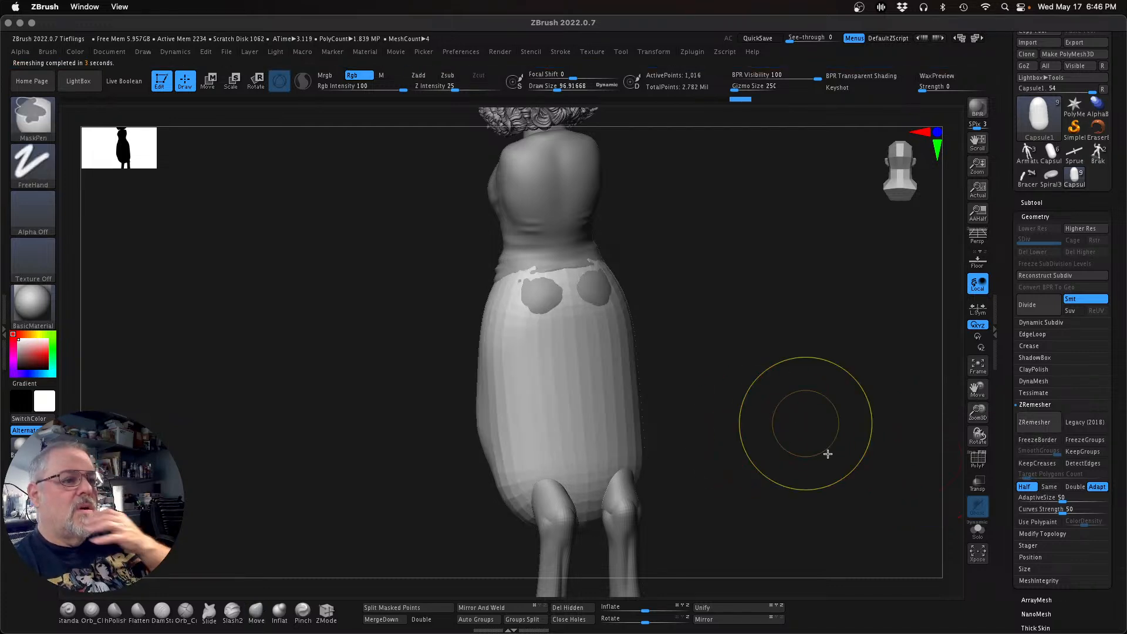
{"action": "key", "text": "ctrl+s"}
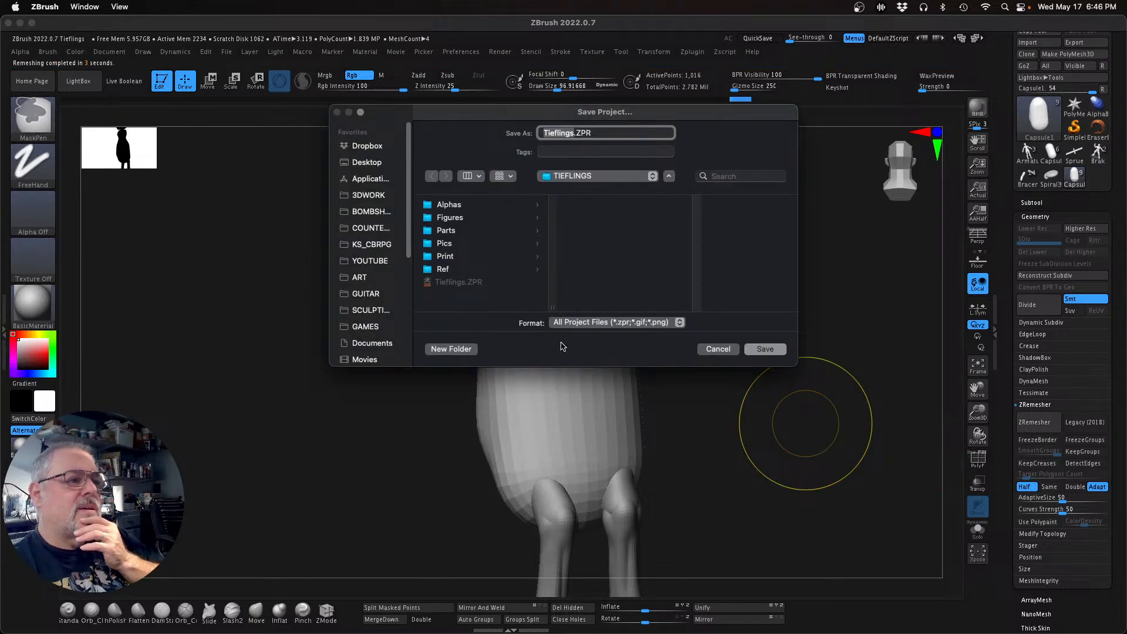
{"action": "left_click", "coordinate": [766, 351]}
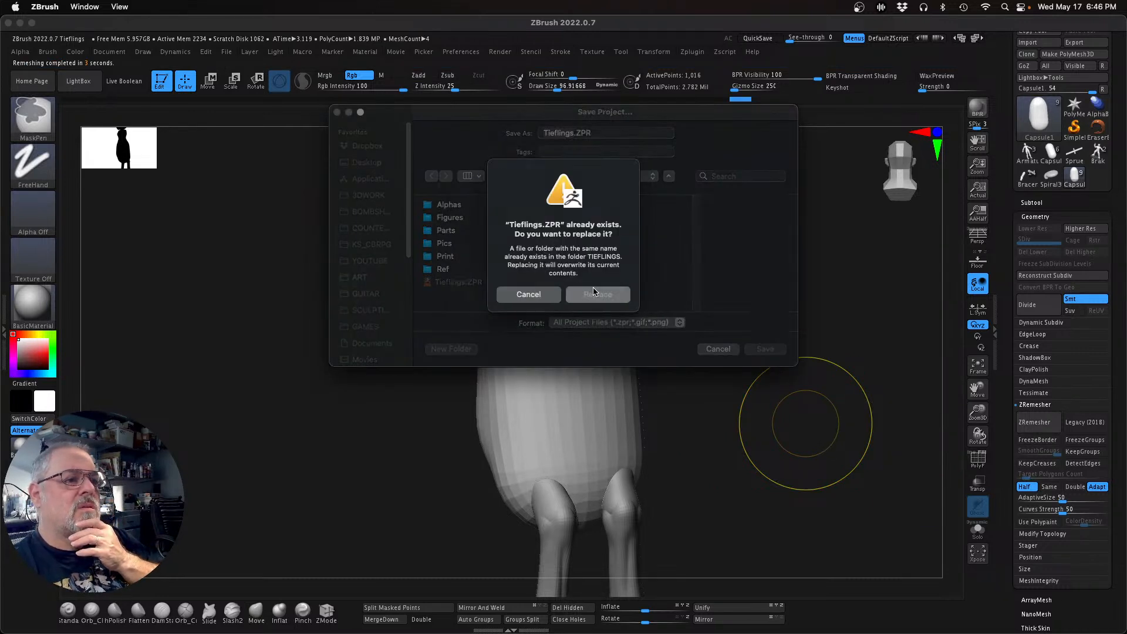
{"action": "left_click", "coordinate": [593, 293]}
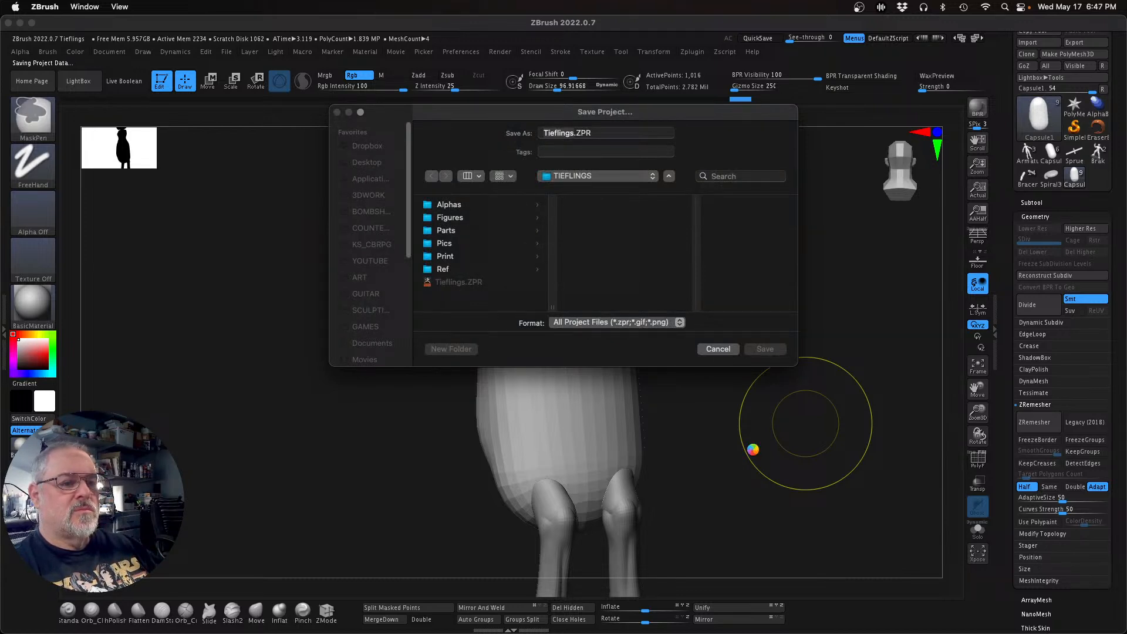
Step: Set the draw size to about 191 and pull the capsule's back and lower back edge outward with the Move brush
{"action": "mouse_move", "coordinate": [753, 449]}
{"action": "left_mouse_down"}
{"action": "mouse_move", "coordinate": [809, 473]}
{"action": "mouse_move", "coordinate": [760, 436]}
{"action": "mouse_move", "coordinate": [612, 440]}
{"action": "mouse_move", "coordinate": [595, 422]}
{"action": "mouse_move", "coordinate": [608, 443]}
{"action": "left_mouse_up"}
{"action": "mouse_move", "coordinate": [697, 462]}
{"action": "left_mouse_down"}
{"action": "mouse_move", "coordinate": [708, 450]}
{"action": "mouse_move", "coordinate": [655, 380]}
{"action": "left_mouse_up"}
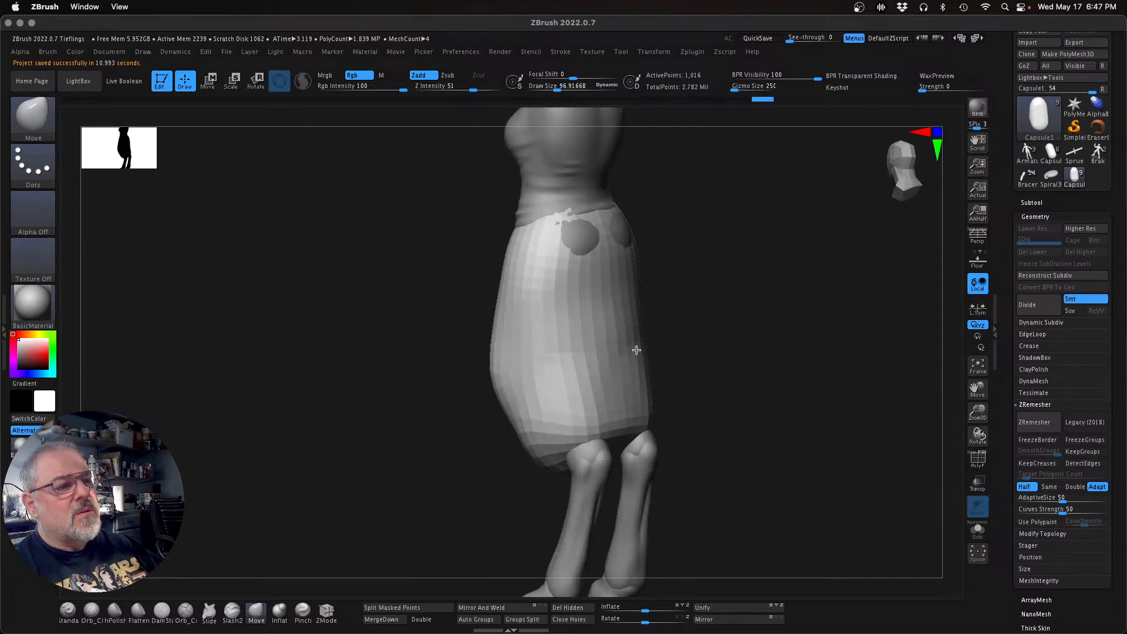
{"action": "mouse_move", "coordinate": [757, 407]}
{"action": "left_mouse_down"}
{"action": "mouse_move", "coordinate": [787, 389]}
{"action": "mouse_move", "coordinate": [679, 433]}
{"action": "left_mouse_up"}
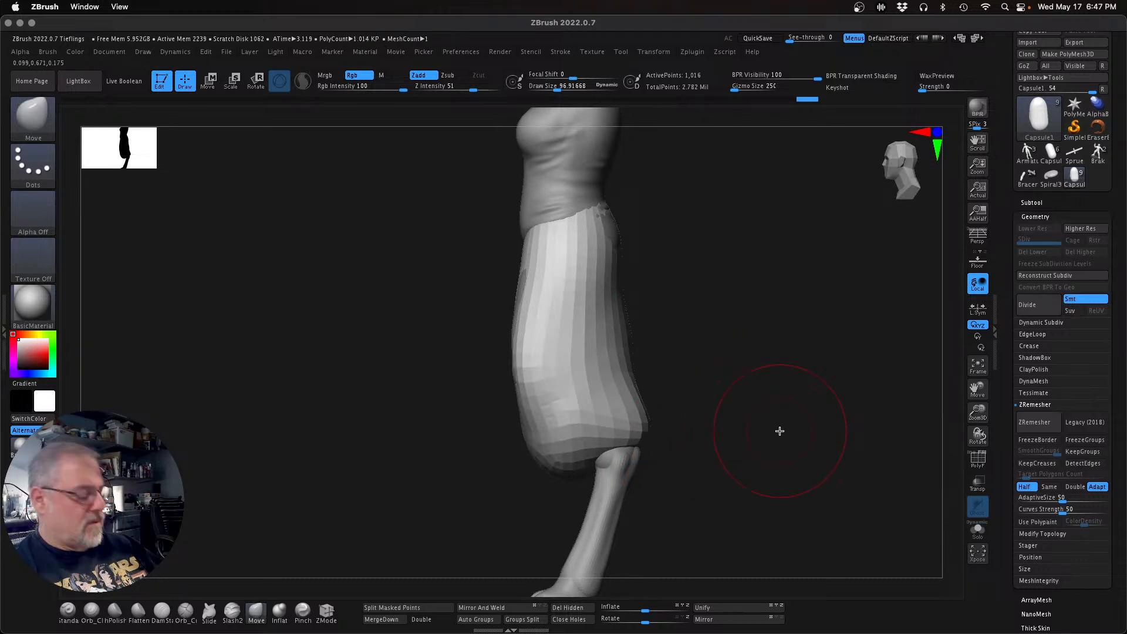
{"action": "key", "text": "s"}
{"action": "left_click_drag", "start_coordinate": [780, 430], "coordinate": [790, 432]}
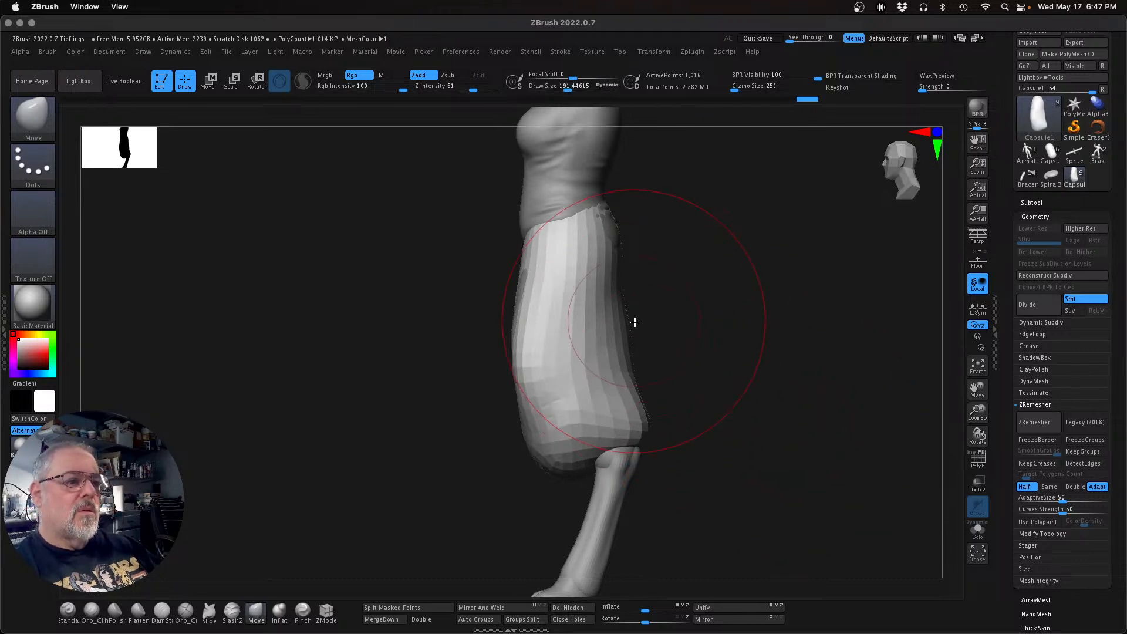
{"action": "left_click_drag", "start_coordinate": [622, 320], "coordinate": [637, 317]}
{"action": "left_click_drag", "start_coordinate": [636, 370], "coordinate": [650, 375]}
{"action": "mouse_move", "coordinate": [648, 424]}
{"action": "left_mouse_down"}
{"action": "mouse_move", "coordinate": [657, 426]}
{"action": "mouse_move", "coordinate": [665, 491]}
{"action": "mouse_move", "coordinate": [664, 475]}
{"action": "left_mouse_up"}
Step: Set the draw size to about 97 and pull the capsule's sides outward around the hips and thighs with the Move brush
{"action": "mouse_move", "coordinate": [730, 407]}
{"action": "left_mouse_down"}
{"action": "mouse_move", "coordinate": [672, 376]}
{"action": "mouse_move", "coordinate": [673, 340]}
{"action": "left_mouse_up"}
{"action": "mouse_move", "coordinate": [373, 345]}
{"action": "left_mouse_down"}
{"action": "mouse_move", "coordinate": [470, 343]}
{"action": "mouse_move", "coordinate": [368, 351]}
{"action": "left_mouse_up"}
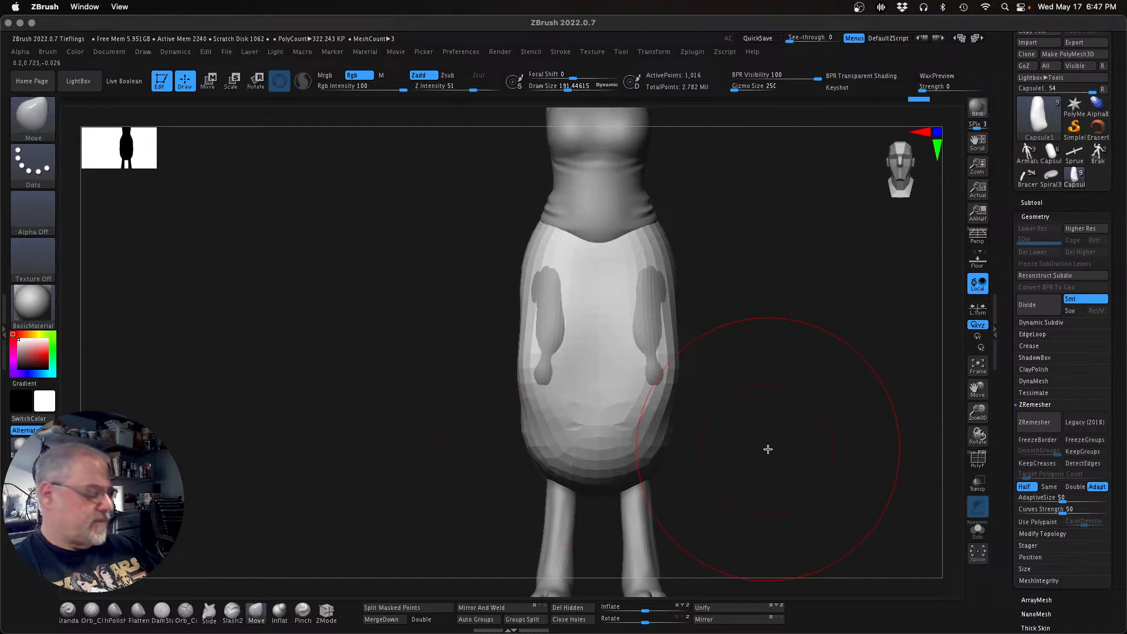
{"action": "key", "text": "s"}
{"action": "left_click_drag", "start_coordinate": [768, 448], "coordinate": [792, 420]}
{"action": "left_click_drag", "start_coordinate": [710, 333], "coordinate": [715, 333]}
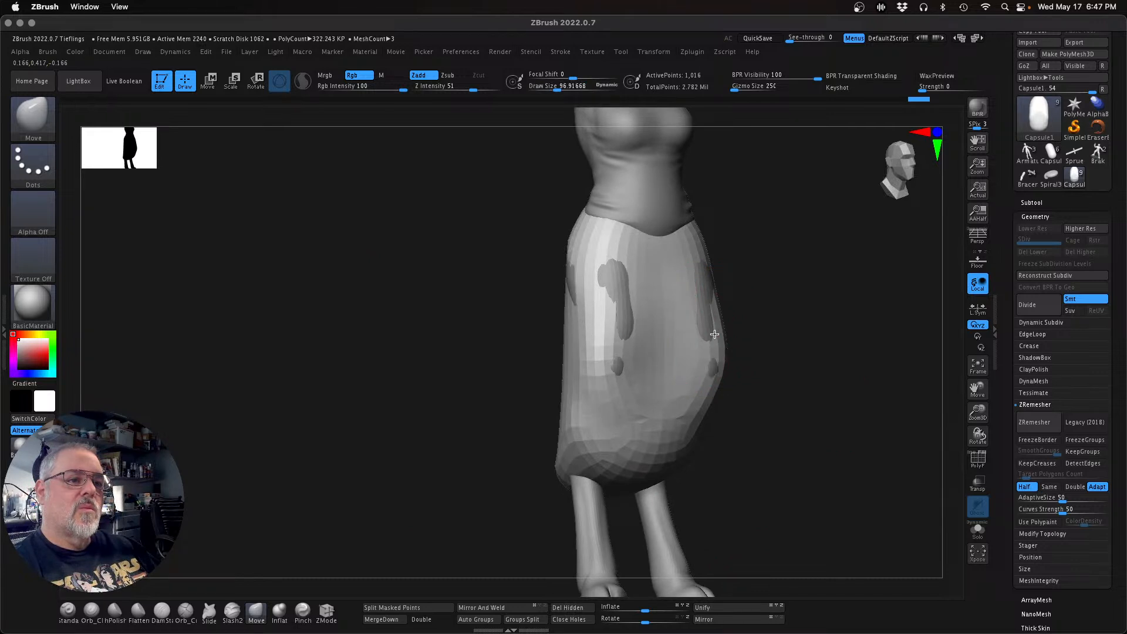
{"action": "left_click_drag", "start_coordinate": [706, 284], "coordinate": [712, 286]}
{"action": "left_click_drag", "start_coordinate": [578, 278], "coordinate": [568, 278]}
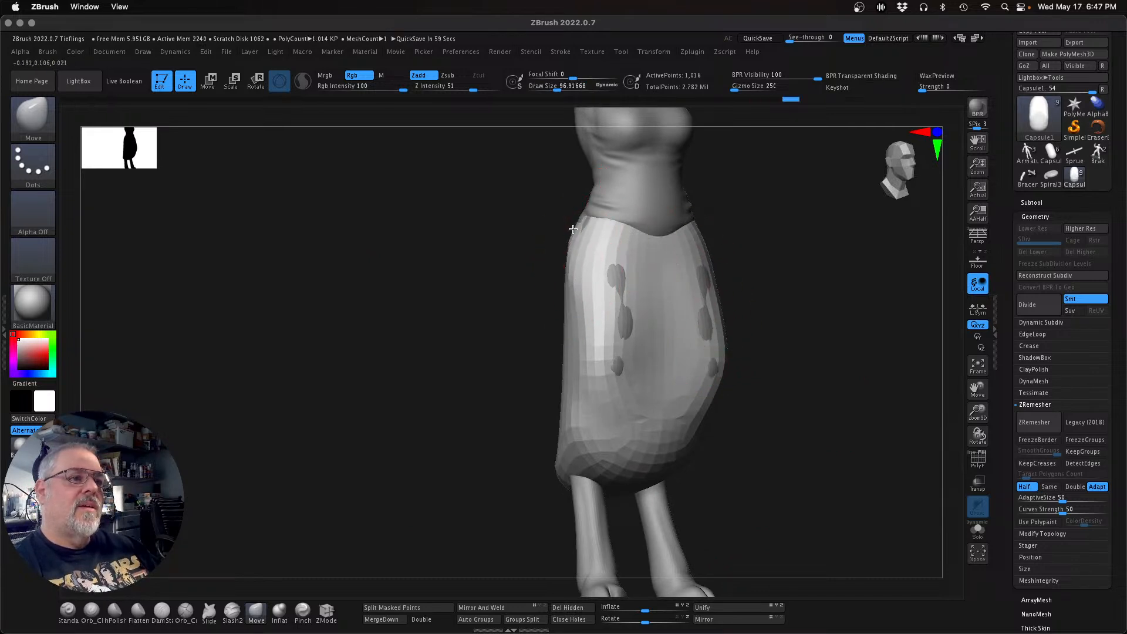
{"action": "left_click_drag", "start_coordinate": [572, 229], "coordinate": [575, 223]}
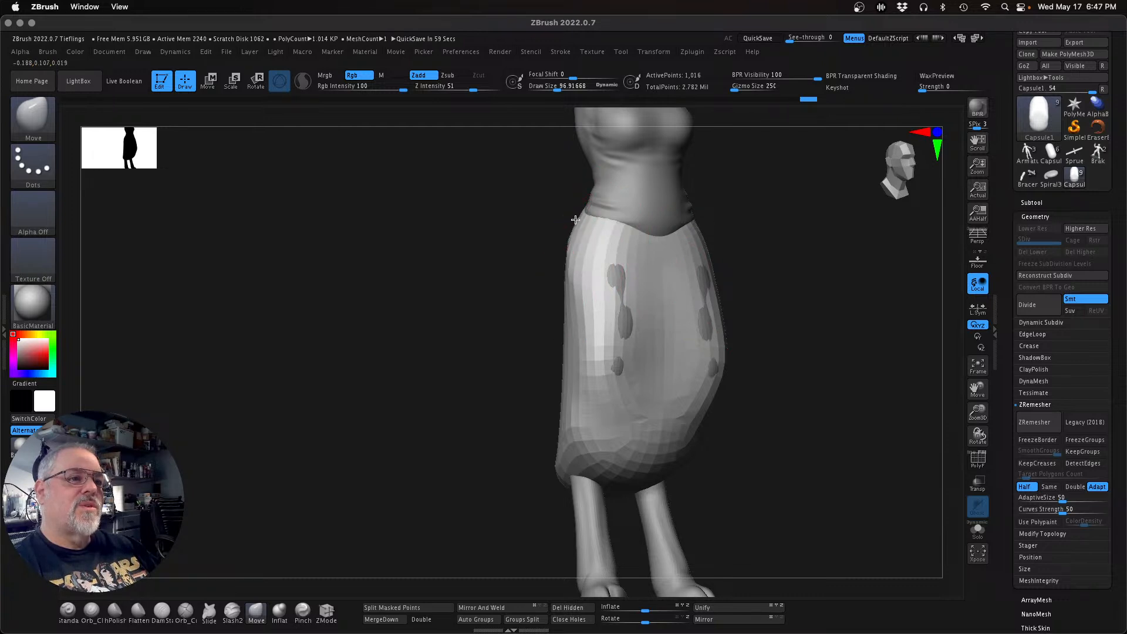
Step: Move the capsule's front surface out over the thighs to cover the parts poking through
{"action": "mouse_move", "coordinate": [787, 252]}
{"action": "left_mouse_down"}
{"action": "mouse_move", "coordinate": [772, 262]}
{"action": "mouse_move", "coordinate": [729, 241]}
{"action": "left_mouse_up"}
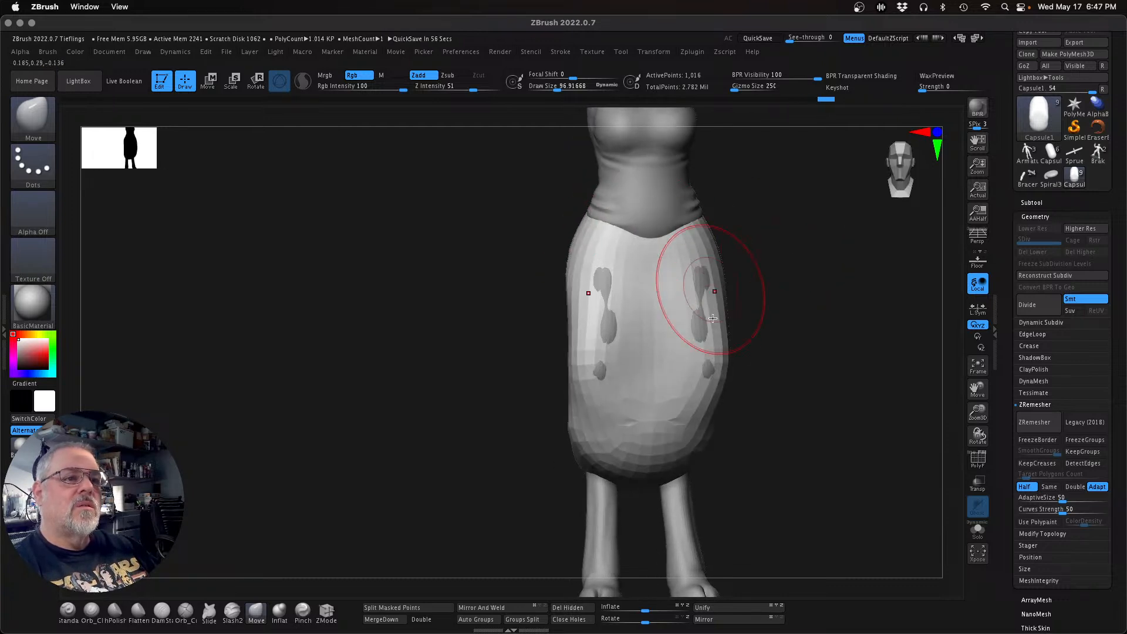
{"action": "mouse_move", "coordinate": [795, 350]}
{"action": "left_mouse_down"}
{"action": "mouse_move", "coordinate": [837, 340]}
{"action": "mouse_move", "coordinate": [707, 348]}
{"action": "left_mouse_up"}
{"action": "left_click_drag", "start_coordinate": [682, 274], "coordinate": [687, 272]}
{"action": "mouse_move", "coordinate": [818, 409]}
{"action": "left_mouse_down"}
{"action": "mouse_move", "coordinate": [827, 423]}
{"action": "mouse_move", "coordinate": [744, 423]}
{"action": "left_mouse_up"}
{"action": "left_click_drag", "start_coordinate": [518, 410], "coordinate": [548, 410]}
{"action": "mouse_move", "coordinate": [751, 469]}
{"action": "left_mouse_down", "text": "alt"}
{"action": "mouse_move", "coordinate": [679, 470]}
{"action": "mouse_move", "coordinate": [710, 513]}
{"action": "mouse_move", "coordinate": [735, 458]}
{"action": "mouse_move", "coordinate": [699, 505]}
{"action": "mouse_move", "coordinate": [703, 526]}
{"action": "mouse_move", "coordinate": [714, 417]}
{"action": "left_mouse_up", "text": "alt"}
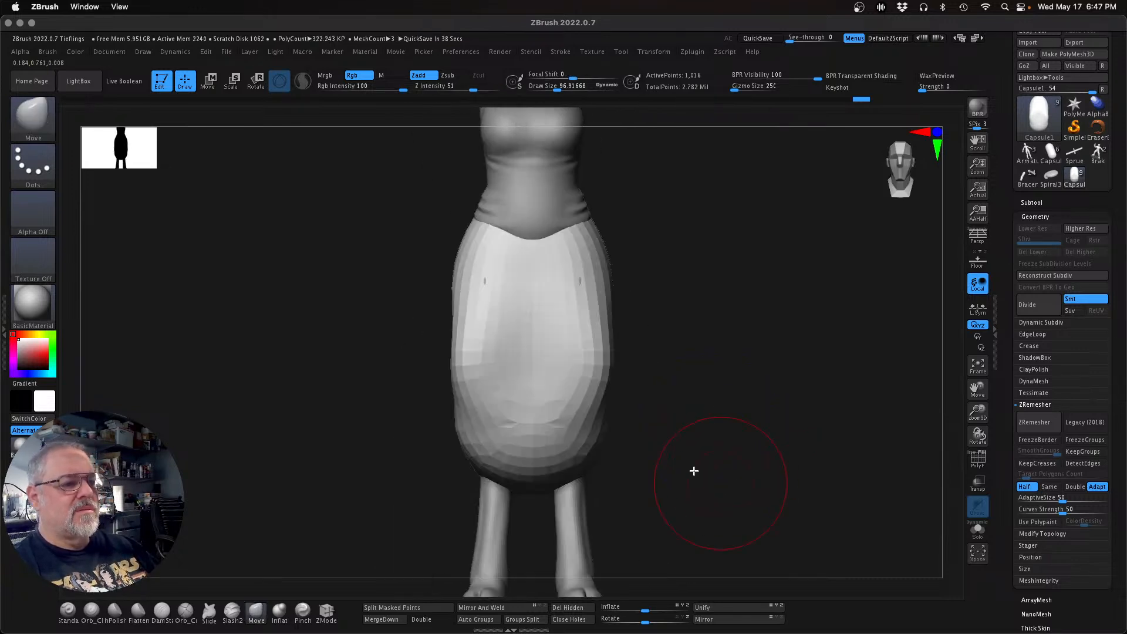
Step: Cut off the capsule's lower part with the KnifeCurve brush, making a diagonal hem from the figure's right thigh down to its left knee
{"action": "left_click_drag", "start_coordinate": [663, 465], "coordinate": [648, 461]}
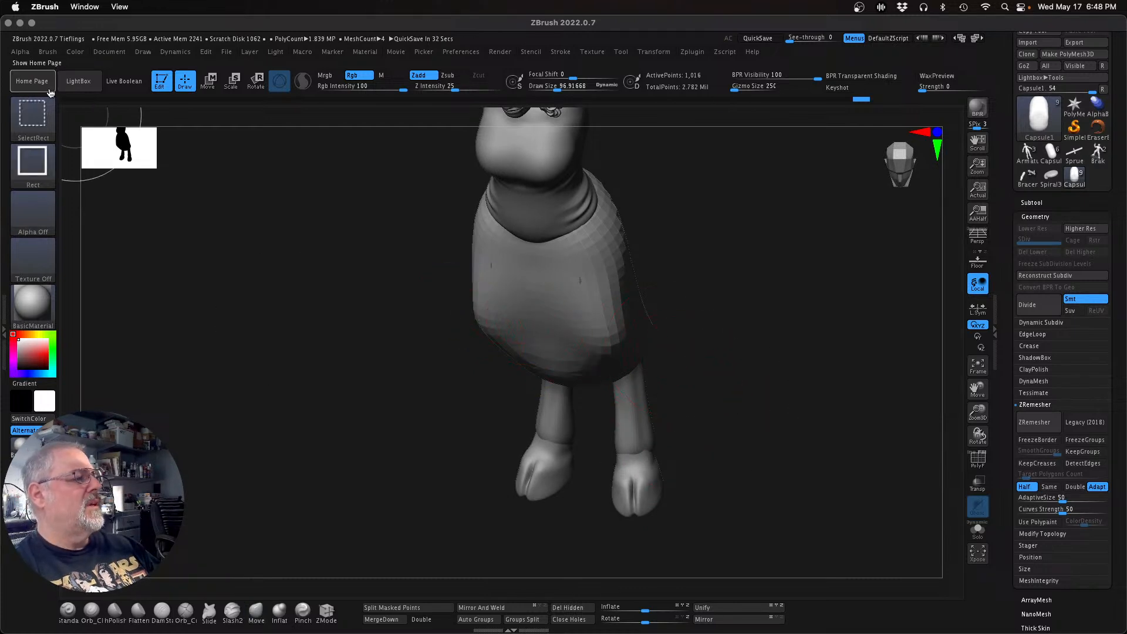
{"action": "left_click", "coordinate": [37, 128], "text": "ctrl+shift"}
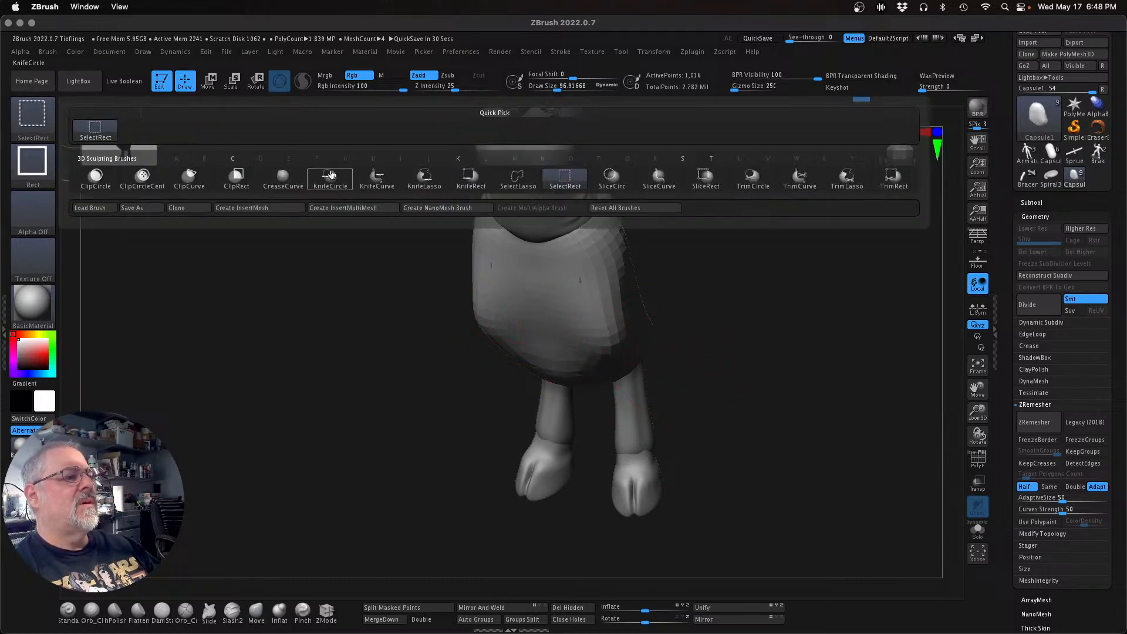
{"action": "left_click", "coordinate": [377, 178]}
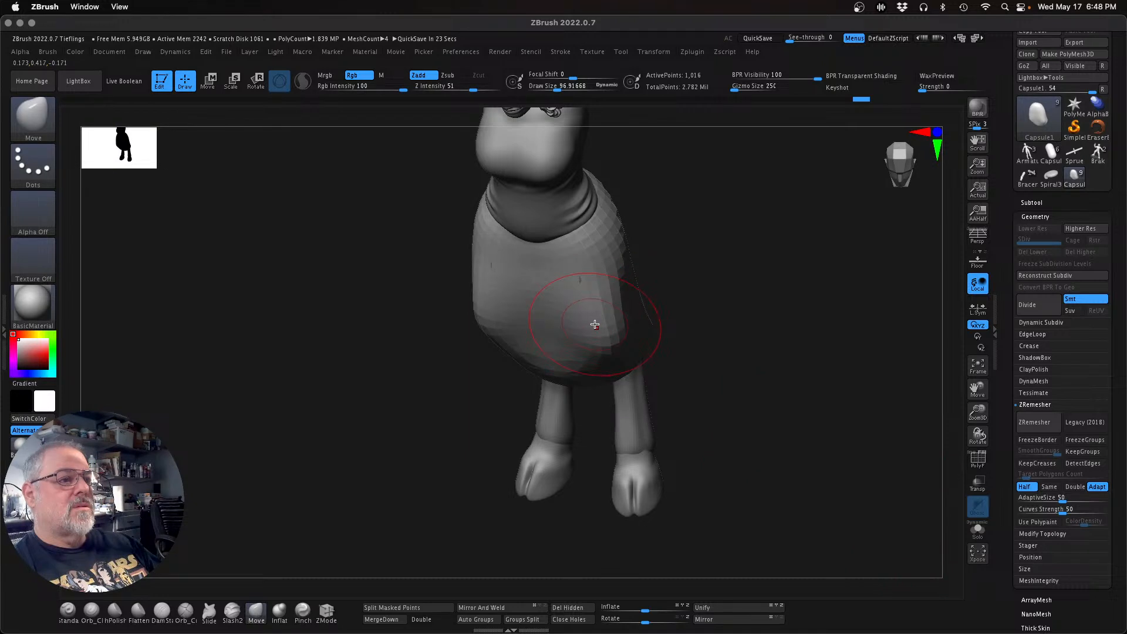
{"action": "key", "text": "ctrl+shift"}
{"action": "mouse_move", "coordinate": [405, 271]}
{"action": "left_mouse_down", "text": "ctrl+shift"}
{"action": "mouse_move", "coordinate": [780, 367]}
{"action": "mouse_move", "coordinate": [565, 372]}
{"action": "mouse_move", "coordinate": [240, 245]}
{"action": "mouse_move", "coordinate": [499, 335]}
{"action": "mouse_move", "coordinate": [523, 284]}
{"action": "mouse_move", "coordinate": [339, 246]}
{"action": "mouse_move", "coordinate": [342, 264]}
{"action": "mouse_move", "coordinate": [347, 254]}
{"action": "left_mouse_up", "text": "ctrl+shift"}
{"action": "mouse_move", "coordinate": [722, 480]}
{"action": "left_mouse_down"}
{"action": "mouse_move", "coordinate": [812, 430]}
{"action": "mouse_move", "coordinate": [783, 422]}
{"action": "mouse_move", "coordinate": [787, 513]}
{"action": "mouse_move", "coordinate": [787, 472]}
{"action": "left_mouse_up"}
{"action": "left_click_drag", "start_coordinate": [707, 441], "coordinate": [338, 245], "text": "ctrl+shift"}
Step: Save the cut skirt into the project file Tieflings.ZPR, overwriting the earlier version
{"action": "mouse_move", "coordinate": [799, 443]}
{"action": "left_mouse_down"}
{"action": "mouse_move", "coordinate": [795, 379]}
{"action": "mouse_move", "coordinate": [787, 399]}
{"action": "mouse_move", "coordinate": [710, 446]}
{"action": "mouse_move", "coordinate": [685, 448]}
{"action": "mouse_move", "coordinate": [815, 470]}
{"action": "mouse_move", "coordinate": [825, 410]}
{"action": "mouse_move", "coordinate": [808, 436]}
{"action": "left_mouse_up"}
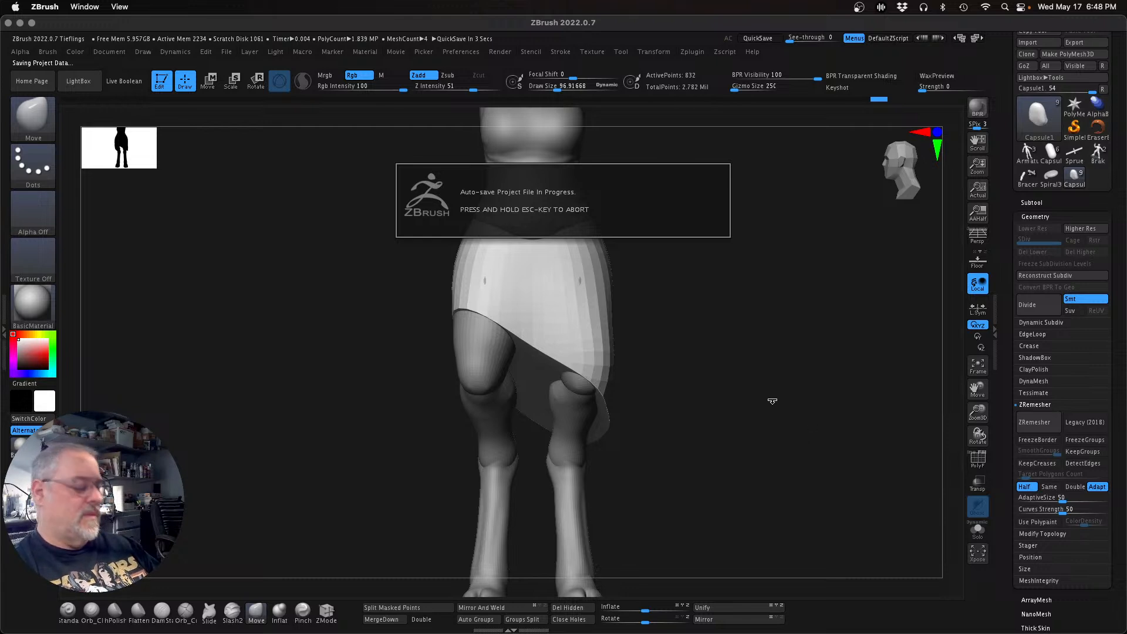
{"action": "key", "text": "super+s"}
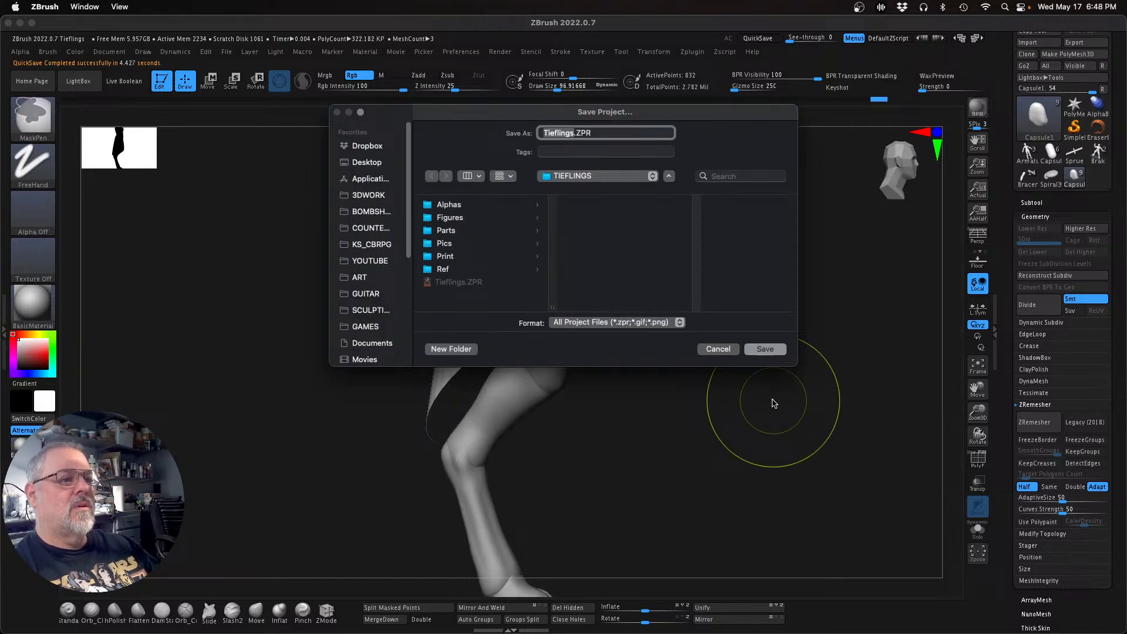
{"action": "left_click", "coordinate": [764, 349]}
{"action": "left_click", "coordinate": [598, 292]}
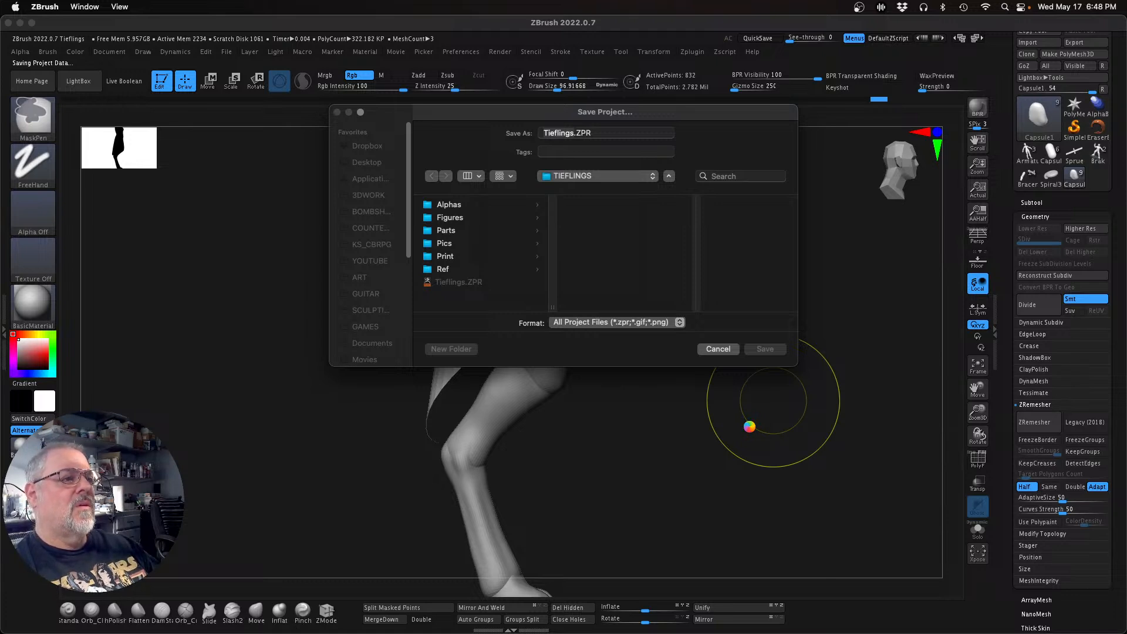
Step: Pull the skirt outward with the Move brush to cover the buttocks at the back and the thighs at the front
{"action": "left_click_drag", "start_coordinate": [759, 413], "coordinate": [822, 408]}
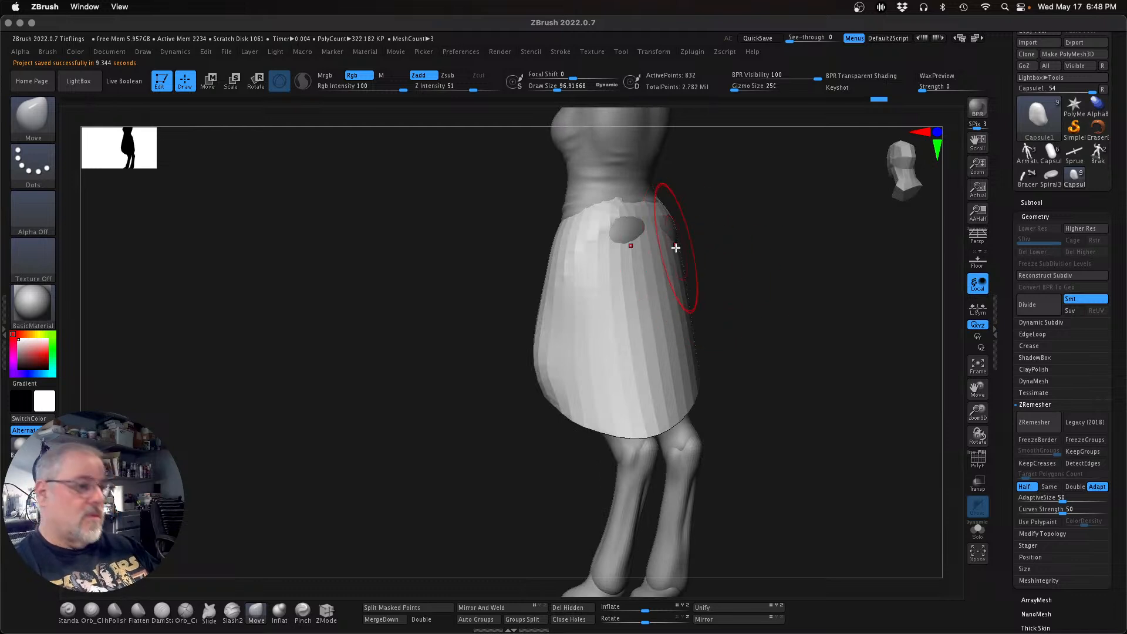
{"action": "left_click_drag", "start_coordinate": [667, 225], "coordinate": [672, 224]}
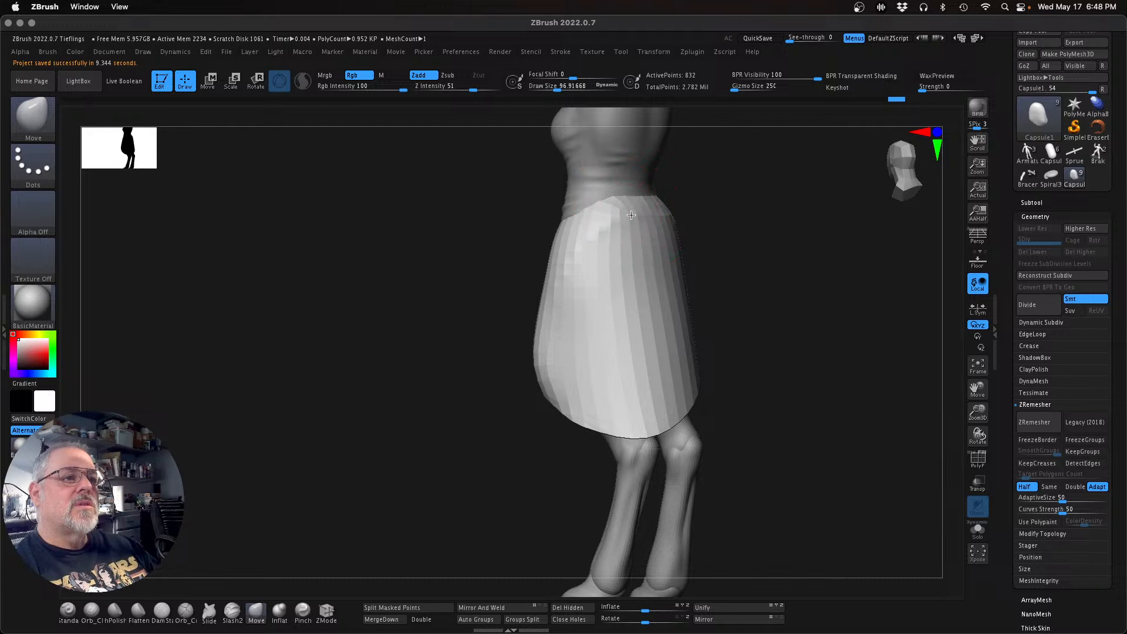
{"action": "mouse_move", "coordinate": [855, 377]}
{"action": "left_mouse_down"}
{"action": "mouse_move", "coordinate": [883, 375]}
{"action": "mouse_move", "coordinate": [792, 365]}
{"action": "mouse_move", "coordinate": [807, 362]}
{"action": "mouse_move", "coordinate": [695, 266]}
{"action": "left_mouse_up"}
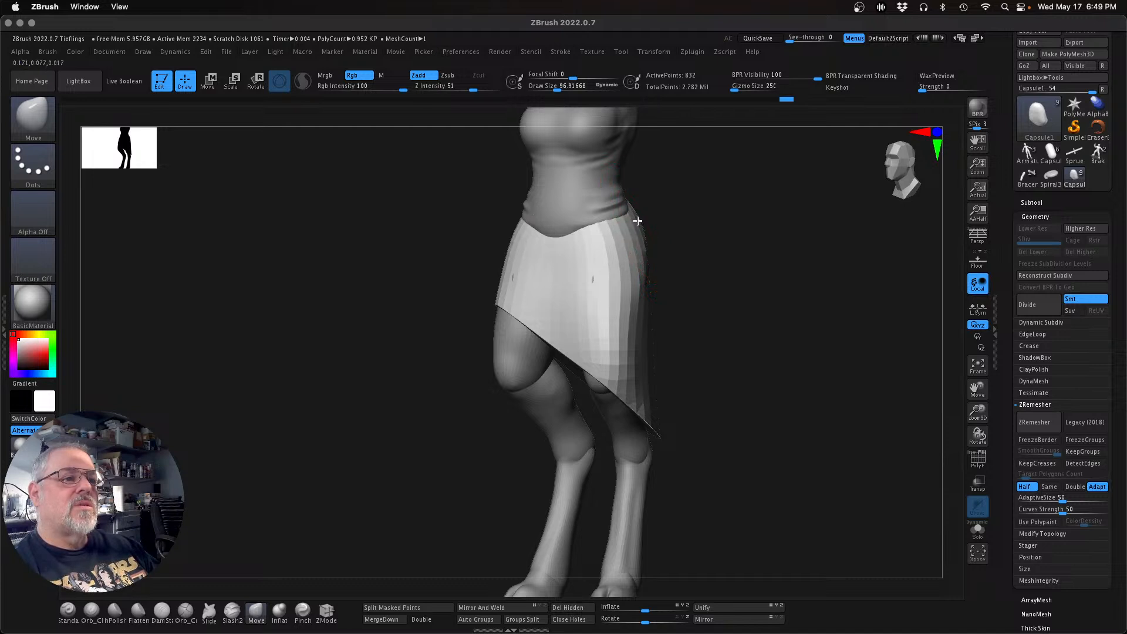
{"action": "mouse_move", "coordinate": [733, 313]}
{"action": "left_mouse_down"}
{"action": "mouse_move", "coordinate": [790, 344]}
{"action": "mouse_move", "coordinate": [658, 324]}
{"action": "left_mouse_up"}
{"action": "left_click_drag", "start_coordinate": [509, 276], "coordinate": [504, 275]}
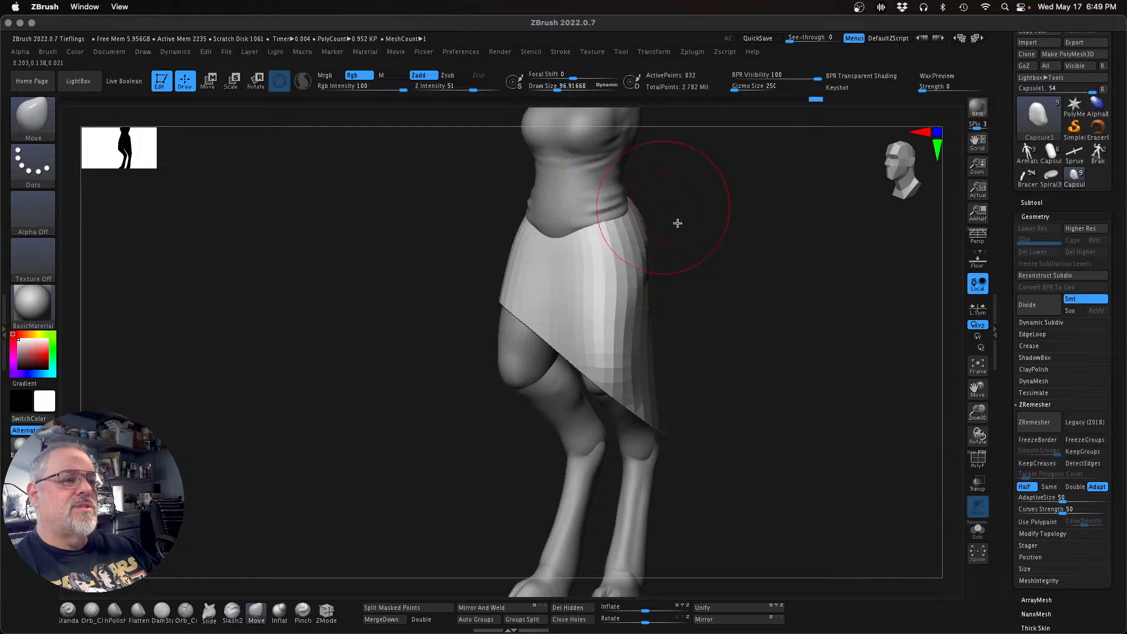
Step: Adjust the skirt's side contour along the hip and thigh with the Move brush
{"action": "left_click_drag", "start_coordinate": [784, 368], "coordinate": [785, 368], "text": "shift"}
{"action": "left_click_drag", "start_coordinate": [743, 400], "coordinate": [752, 385]}
{"action": "left_click_drag", "start_coordinate": [645, 271], "coordinate": [644, 277]}
{"action": "left_click_drag", "start_coordinate": [649, 333], "coordinate": [652, 336]}
{"action": "left_click_drag", "start_coordinate": [767, 369], "coordinate": [737, 359], "text": "shift"}
{"action": "left_click_drag", "start_coordinate": [820, 392], "coordinate": [843, 375]}
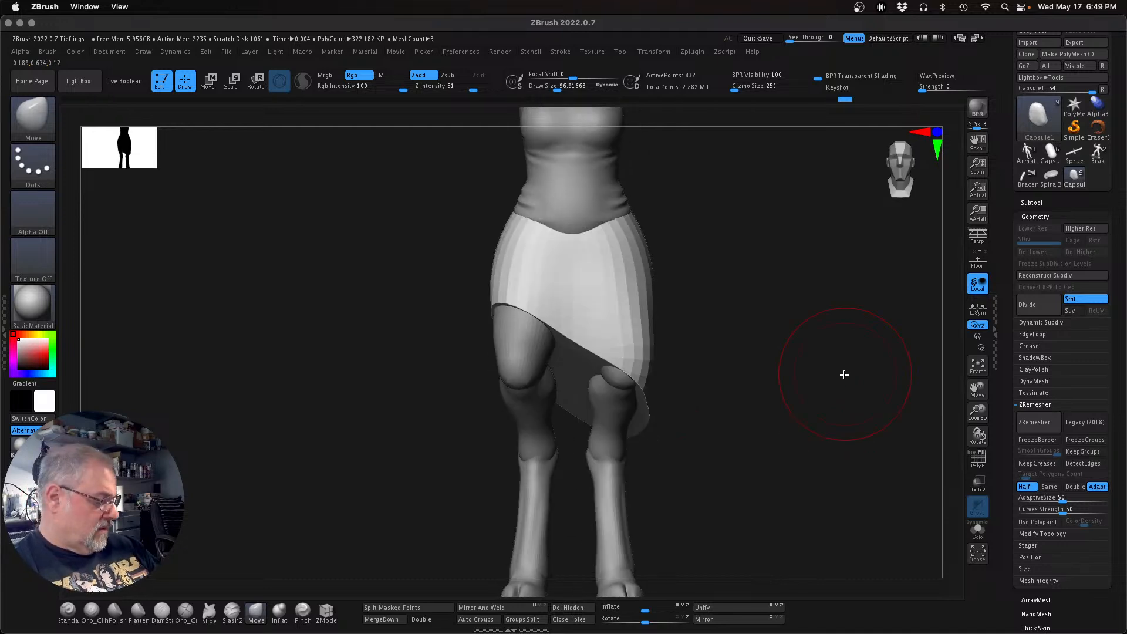
Step: Try to resize the skirt around its unmasked mesh center with the gizmo
{"action": "key", "text": "w"}
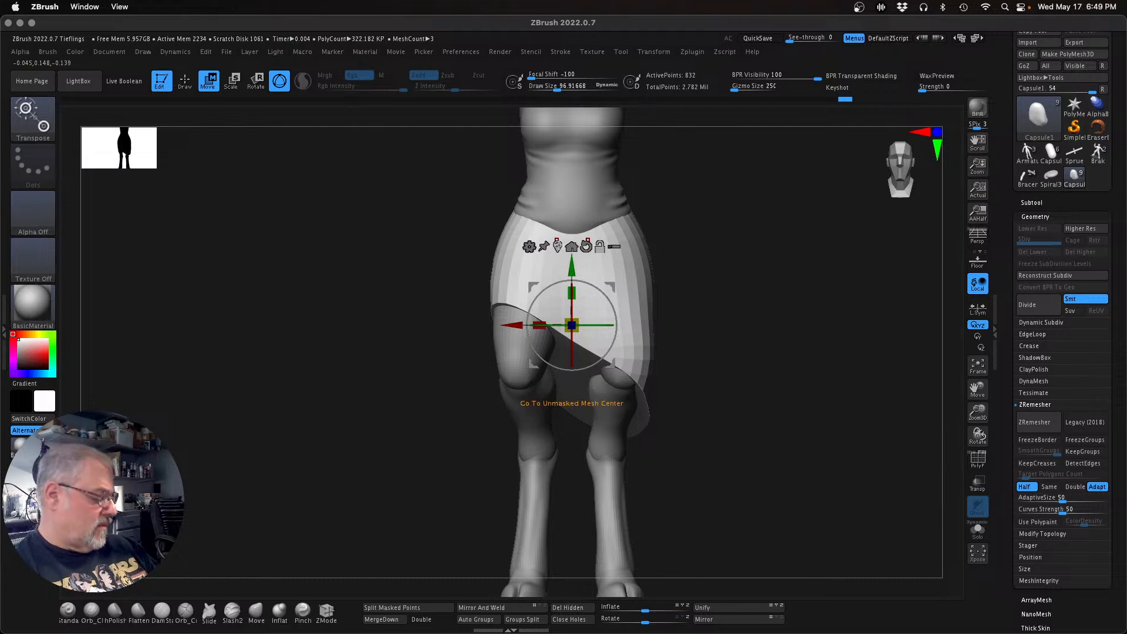
{"action": "left_click", "coordinate": [557, 246]}
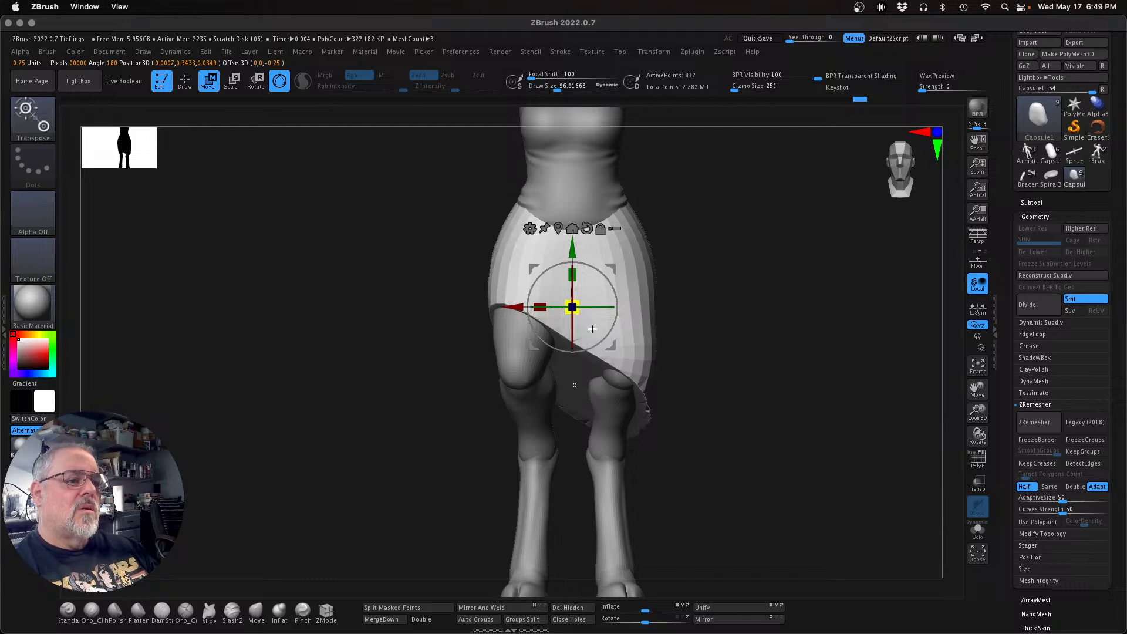
{"action": "key", "text": "ctrl+z"}
{"action": "left_click_drag", "start_coordinate": [820, 471], "coordinate": [802, 482]}
{"action": "key", "text": "q"}
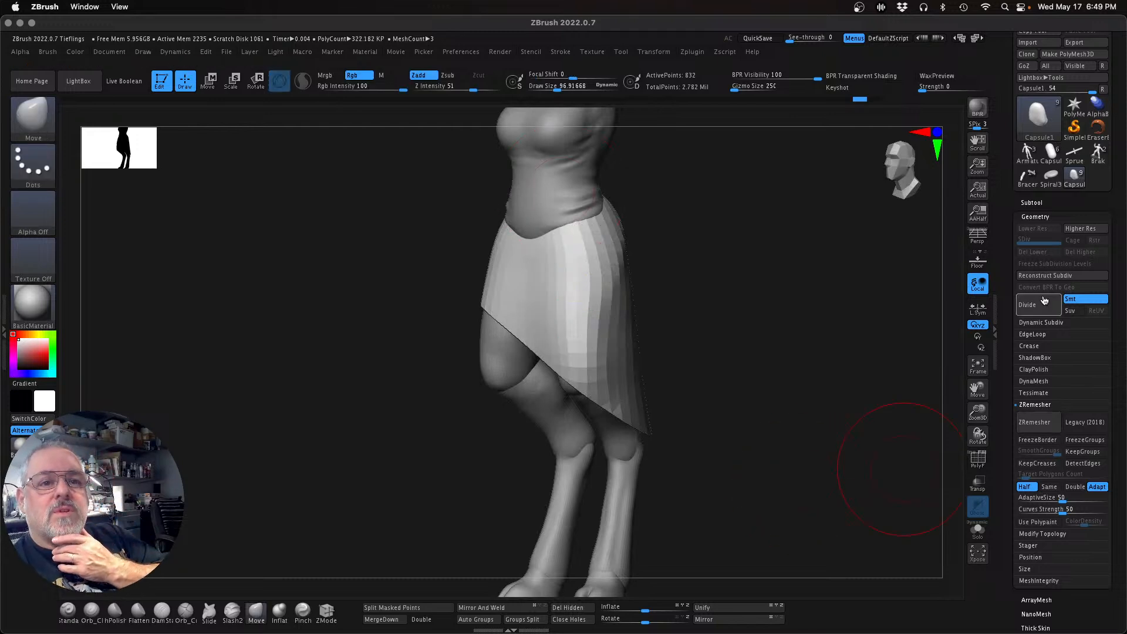
Step: Turn off ZRemesher's Half option and set the target polygons count to 5
{"action": "left_click", "coordinate": [1049, 487]}
{"action": "left_click", "coordinate": [1096, 473]}
{"action": "type", "text": "5"}
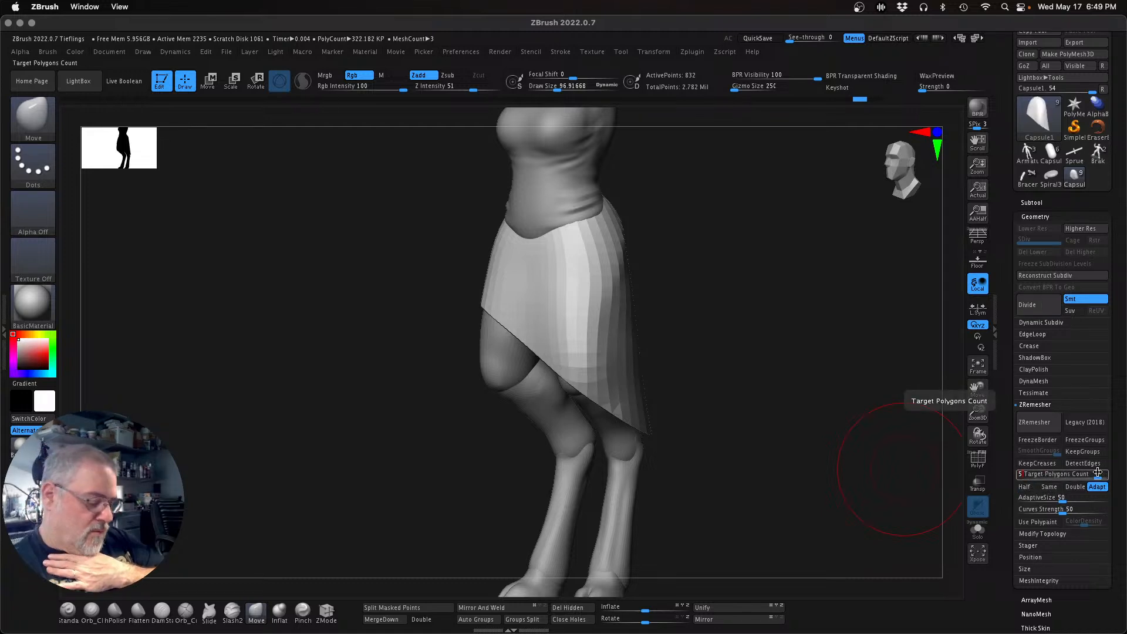
{"action": "key", "text": "Return"}
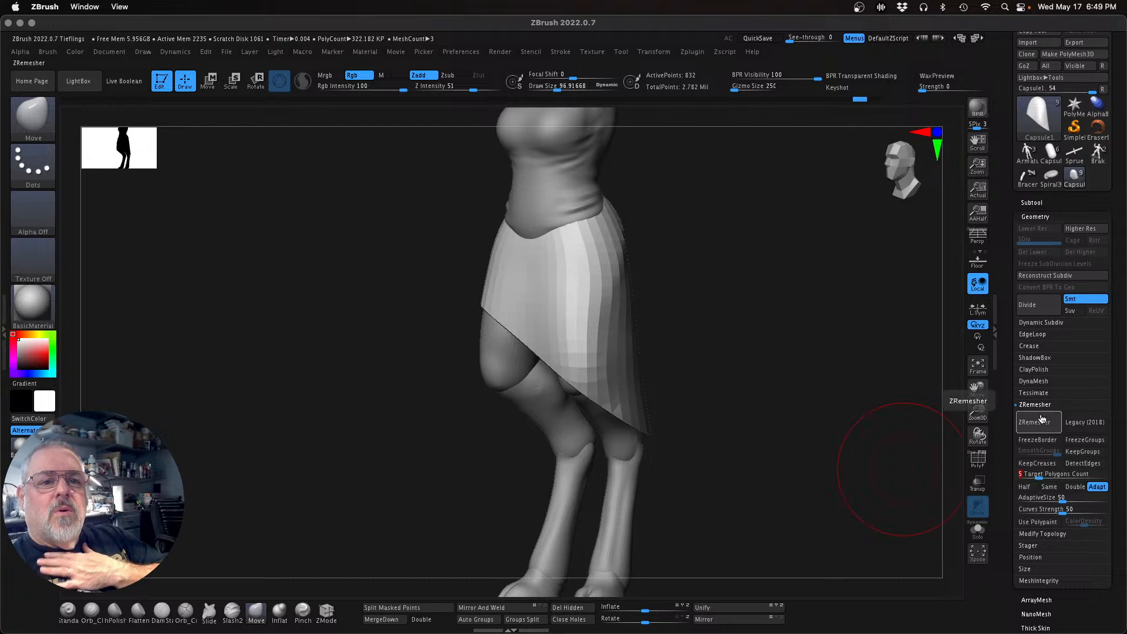
Step: Subdivide the skirt up to subdivision level 4 with smoothing on and delete its lower subdivision levels
{"action": "left_click", "coordinate": [1041, 307]}
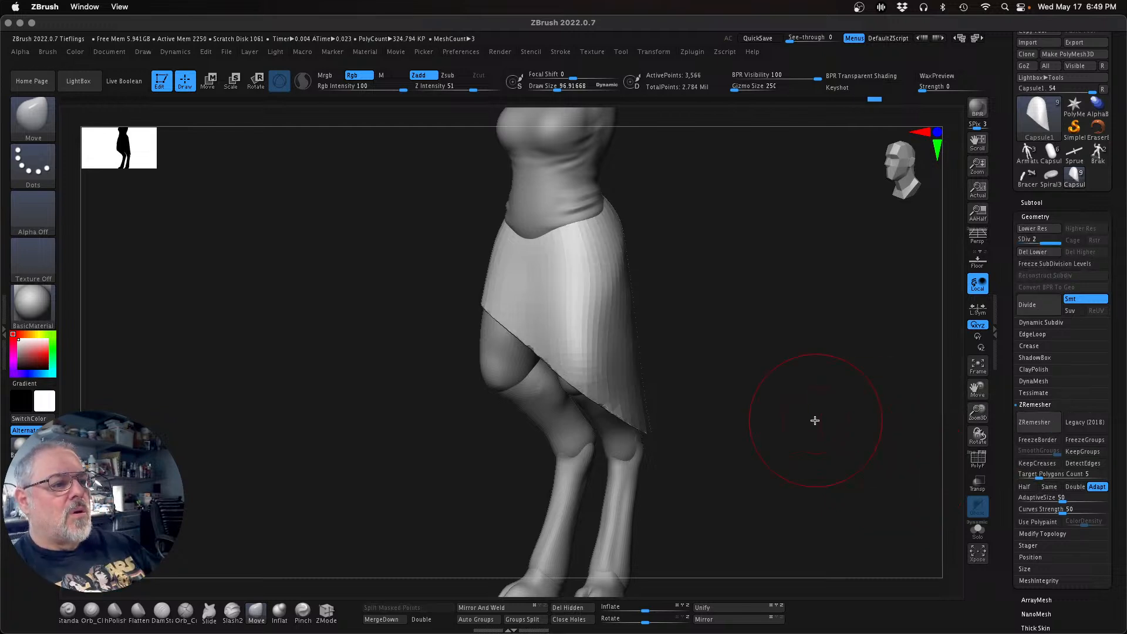
{"action": "key", "text": "ctrl+z"}
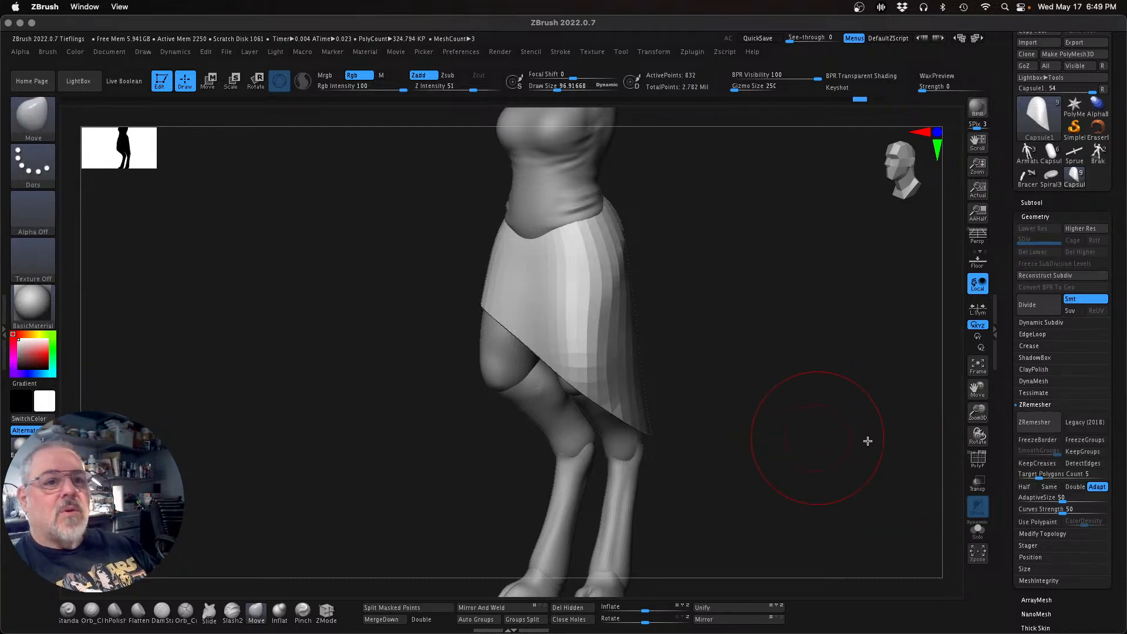
{"action": "double_click", "coordinate": [1043, 306]}
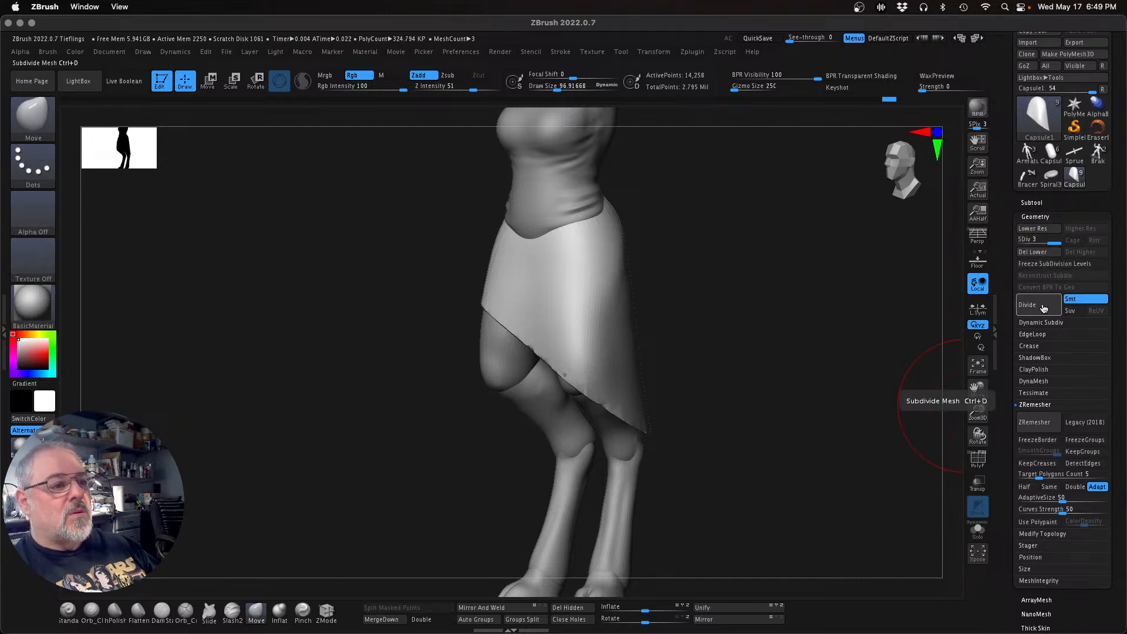
{"action": "left_click", "coordinate": [1042, 306]}
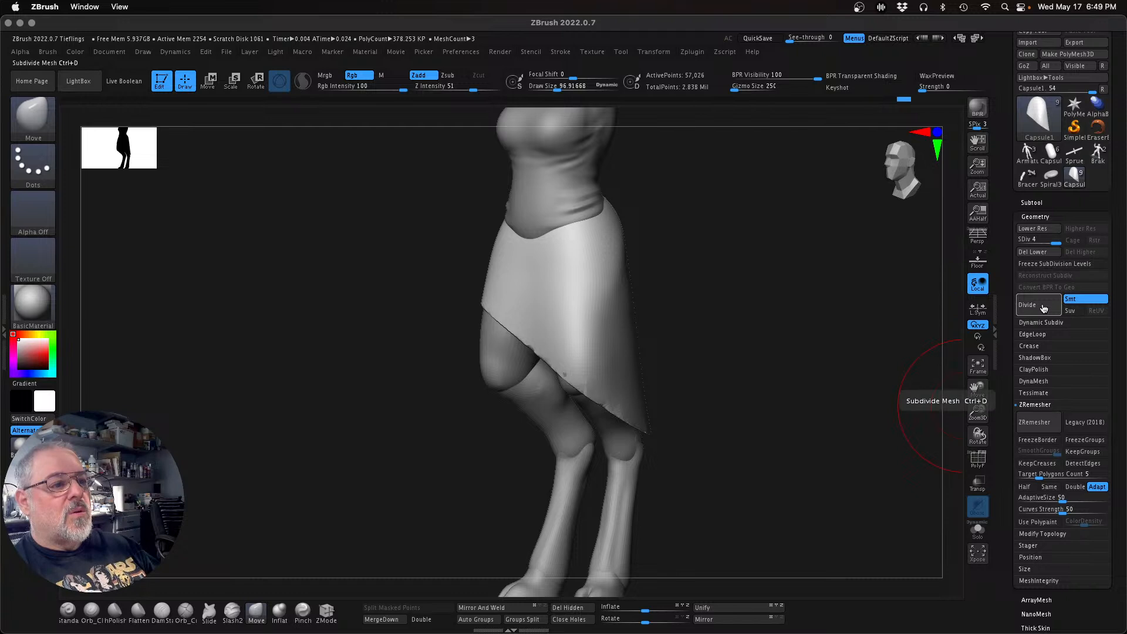
{"action": "left_click", "coordinate": [1035, 253]}
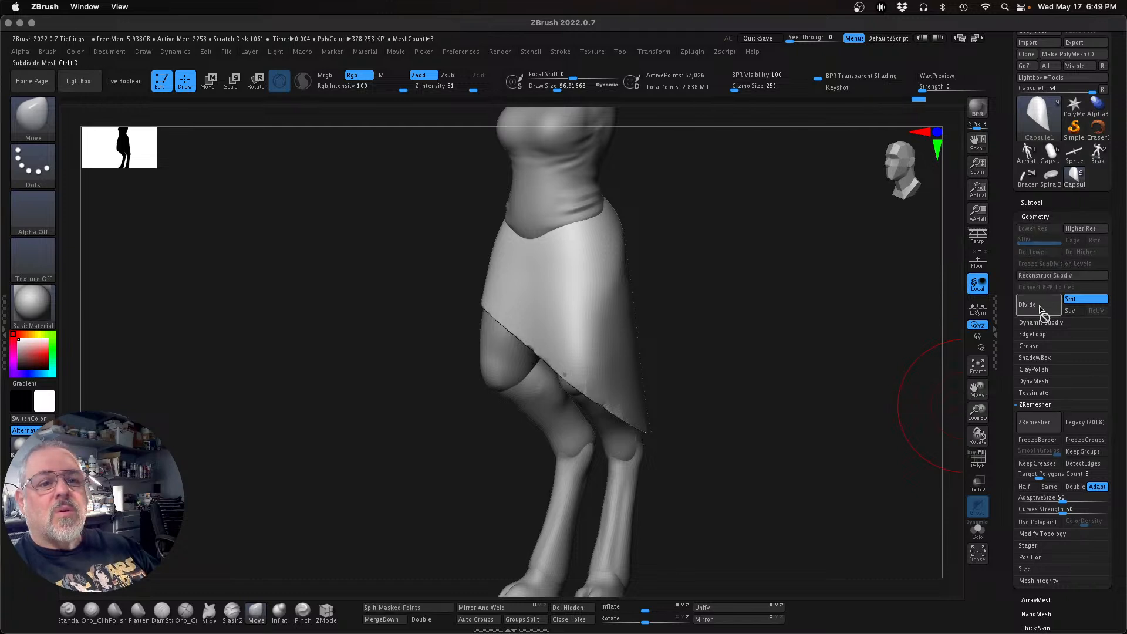
Step: Set the DynaMesh resolution to 512 and DynaMesh the skirt
{"action": "left_click", "coordinate": [1031, 382]}
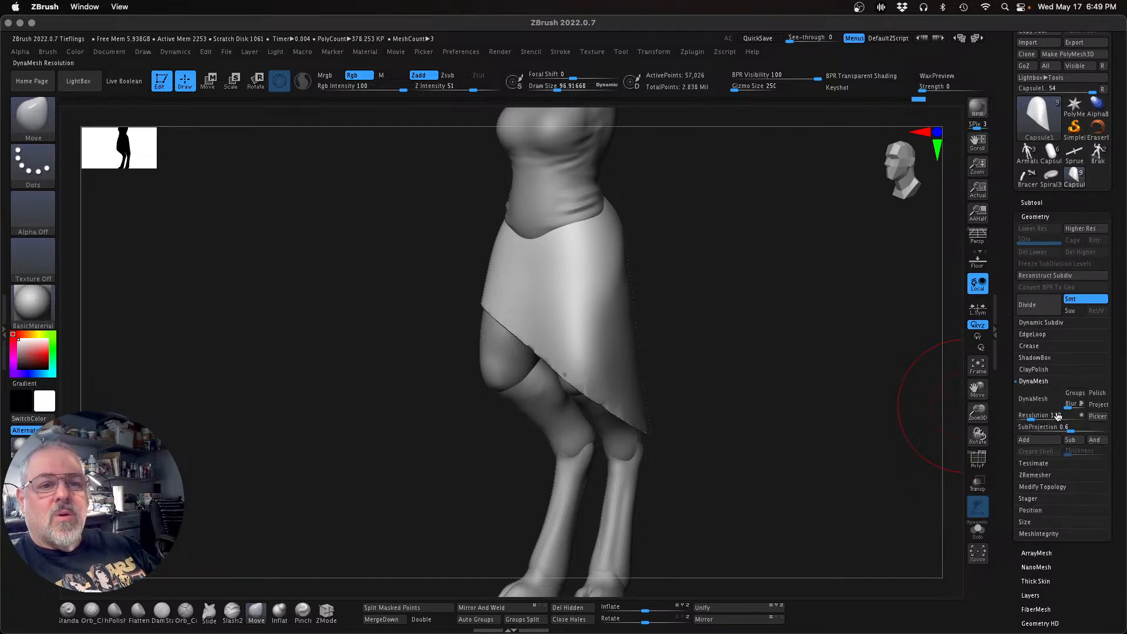
{"action": "type", "text": "512"}
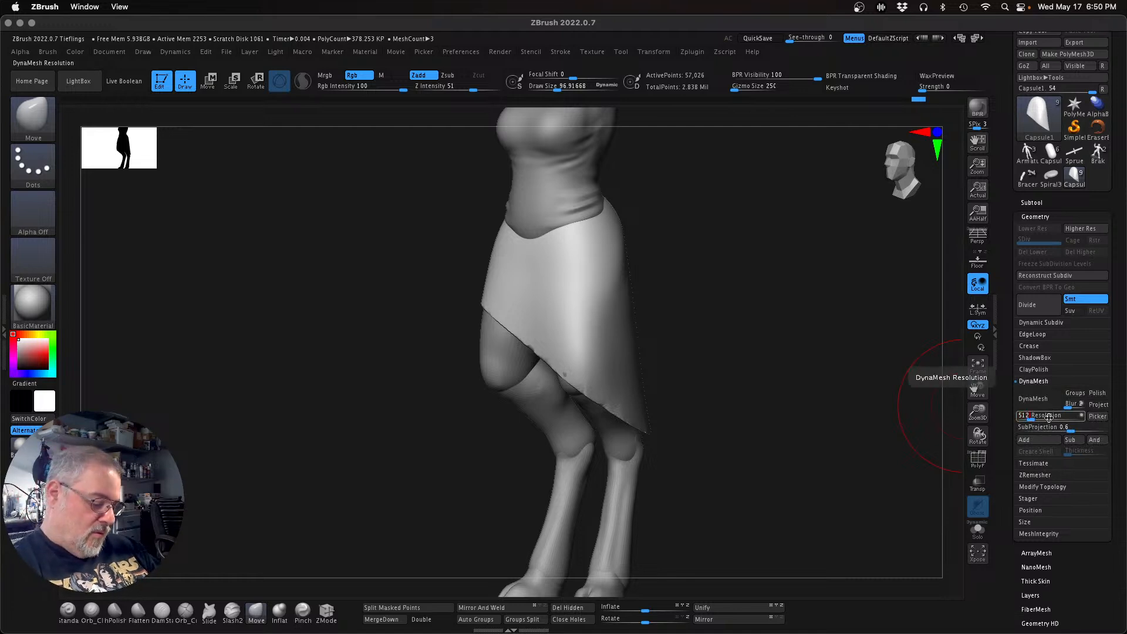
{"action": "key", "text": "Return"}
{"action": "left_click", "coordinate": [1047, 403]}
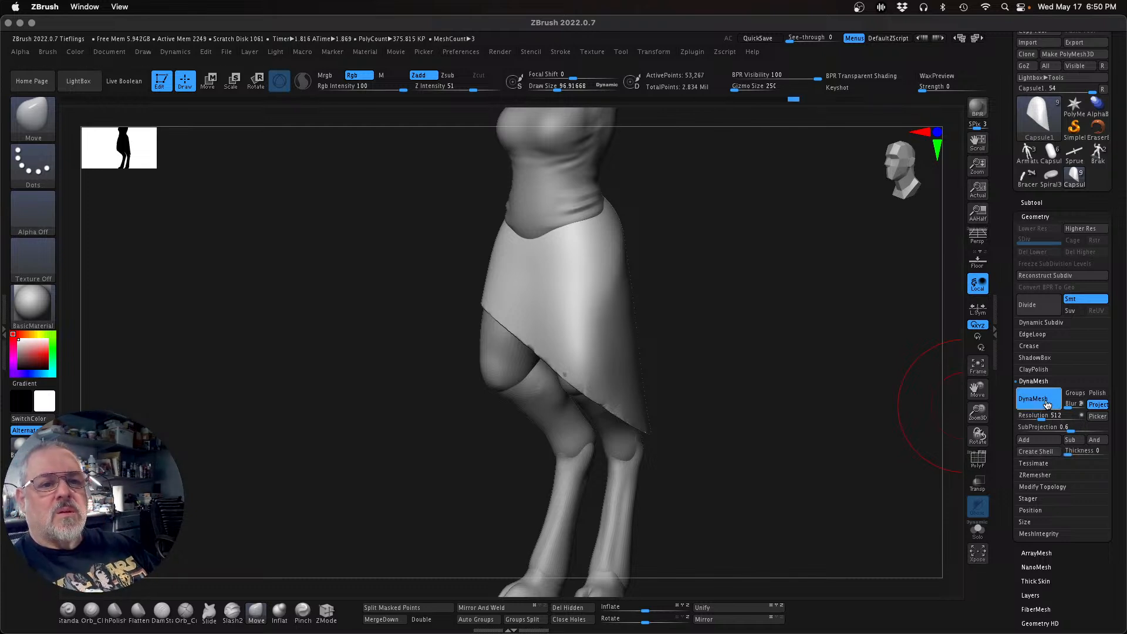
Step: Run ZRemesher on the DynaMeshed skirt with its current settings
{"action": "left_click", "coordinate": [1033, 382]}
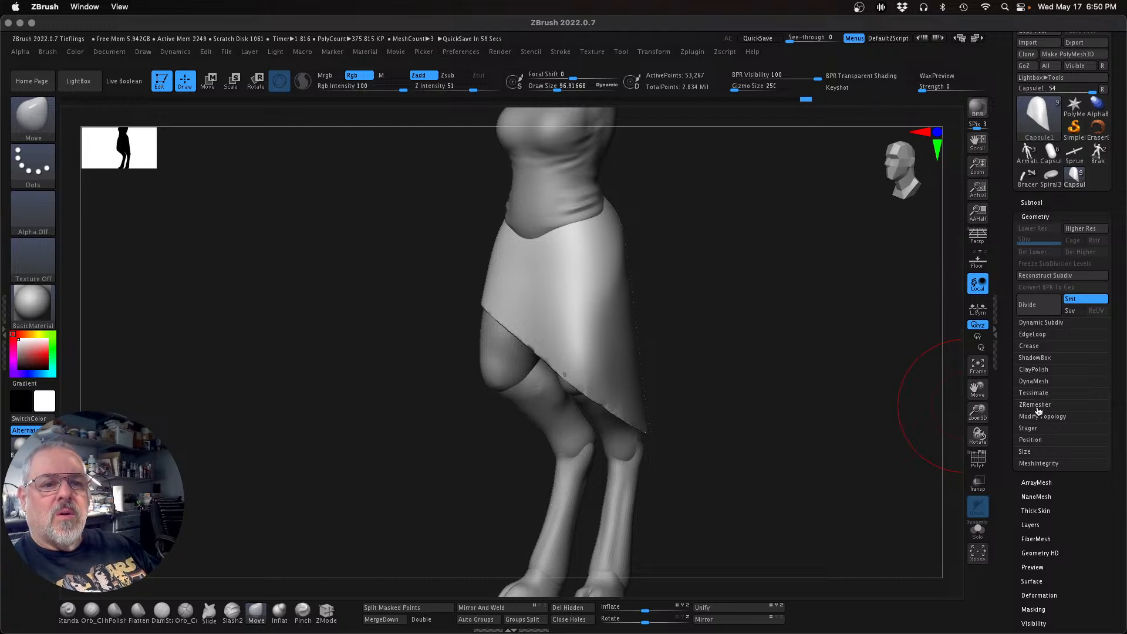
{"action": "left_click", "coordinate": [1037, 407]}
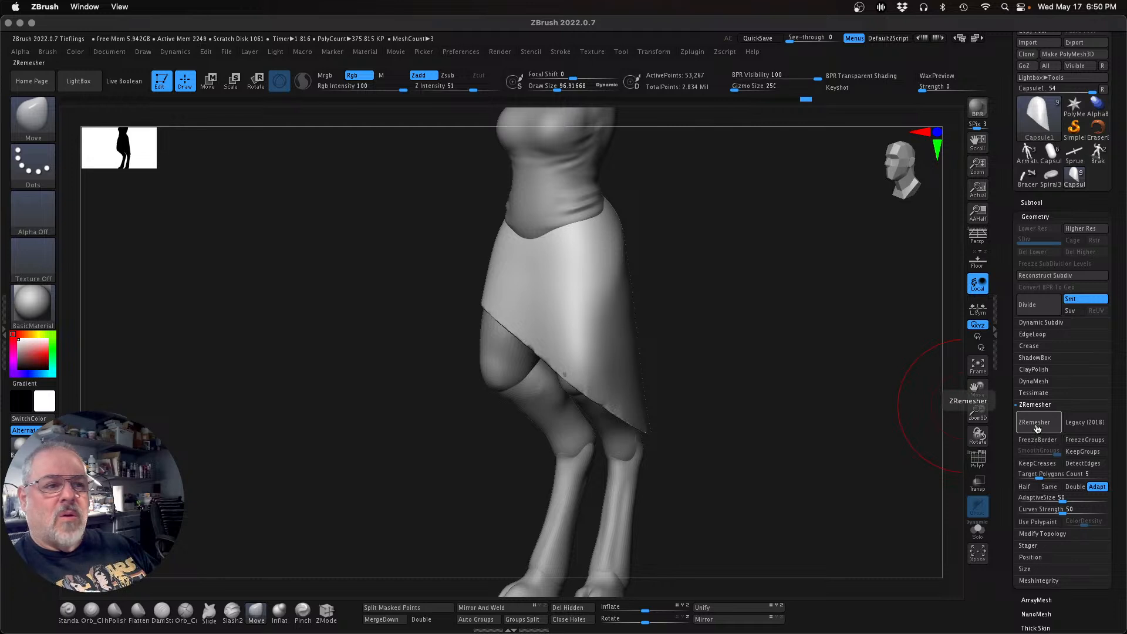
{"action": "left_click", "coordinate": [1037, 429]}
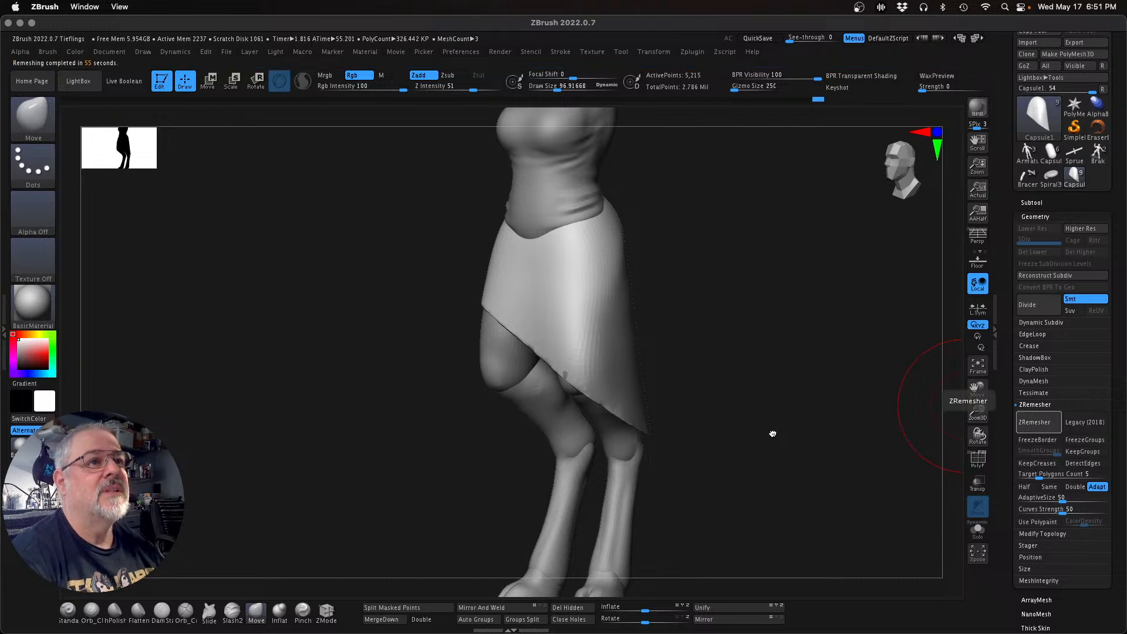
Step: Smooth the remeshed skirt near the hip and waist and check its shape from the back, side and below
{"action": "mouse_move", "coordinate": [783, 420]}
{"action": "left_mouse_down"}
{"action": "mouse_move", "coordinate": [805, 367]}
{"action": "mouse_move", "coordinate": [660, 297]}
{"action": "left_mouse_up"}
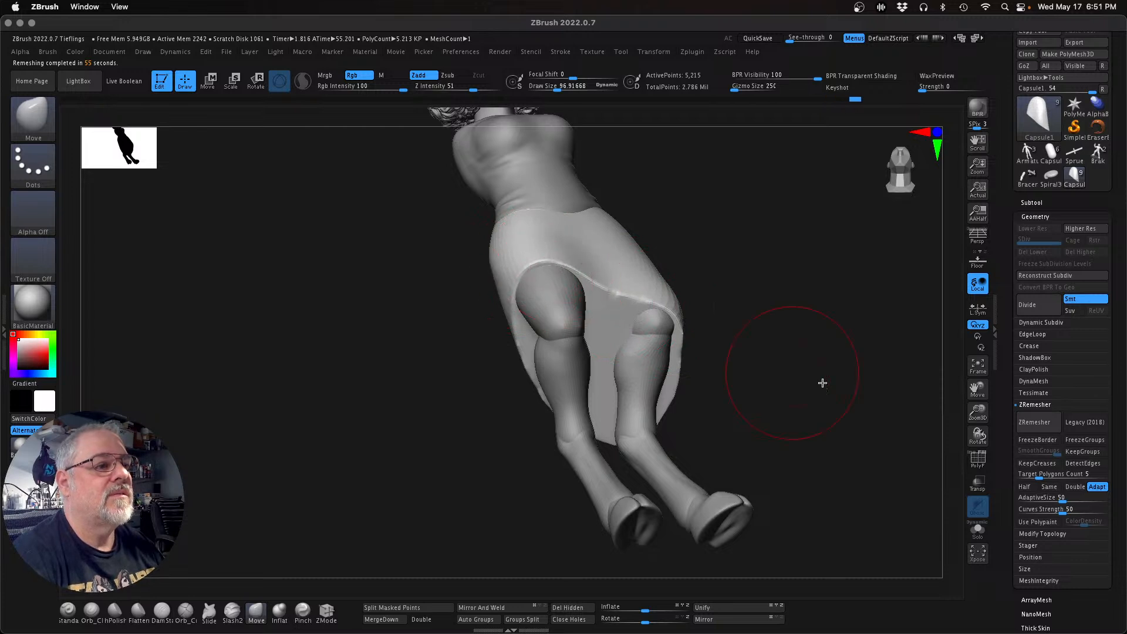
{"action": "left_click_drag", "start_coordinate": [824, 440], "coordinate": [804, 444]}
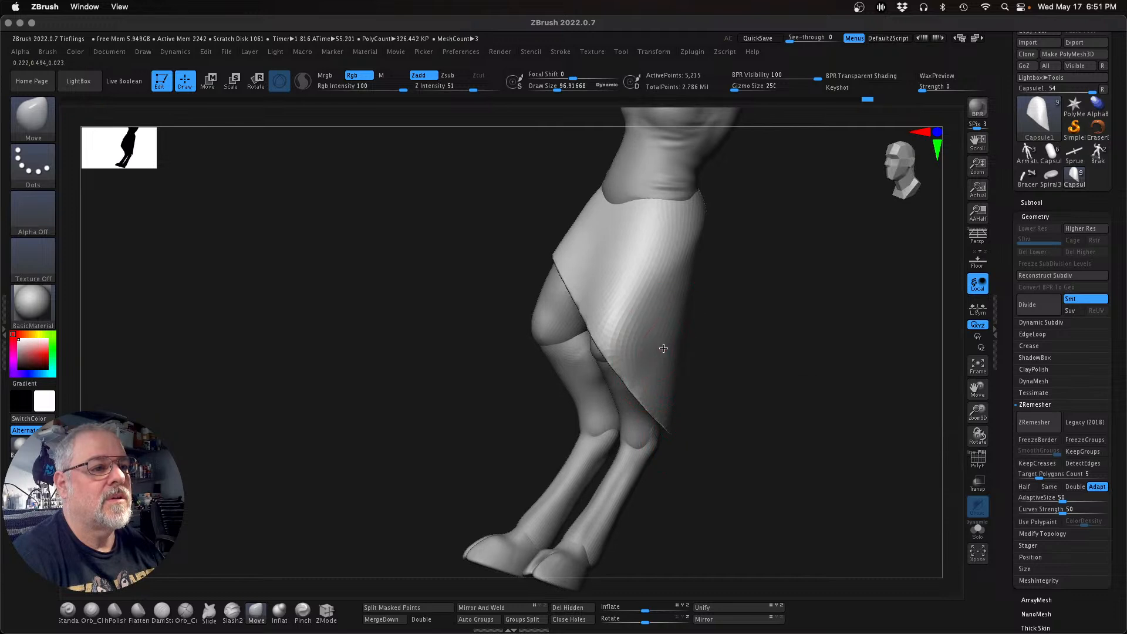
{"action": "right_click_drag", "start_coordinate": [665, 350], "coordinate": [697, 403]}
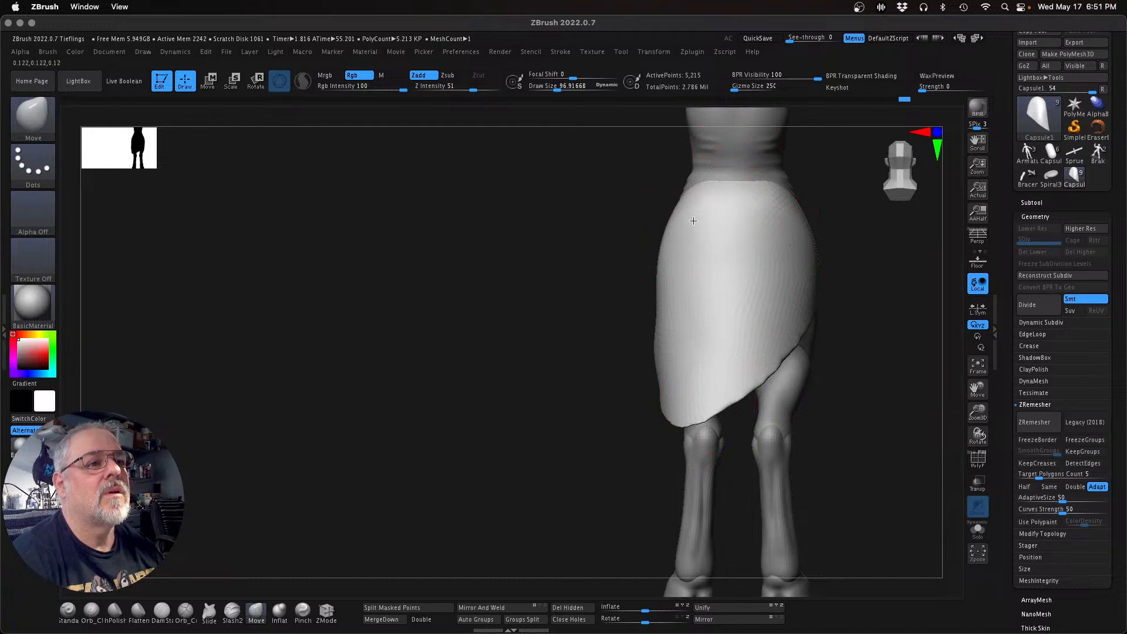
{"action": "left_click_drag", "start_coordinate": [531, 374], "coordinate": [989, 451]}
{"action": "mouse_move", "coordinate": [956, 411]}
{"action": "left_mouse_down", "text": "alt"}
{"action": "mouse_move", "coordinate": [868, 407]}
{"action": "mouse_move", "coordinate": [705, 500]}
{"action": "mouse_move", "coordinate": [749, 485]}
{"action": "mouse_move", "coordinate": [739, 488]}
{"action": "mouse_move", "coordinate": [767, 377]}
{"action": "mouse_move", "coordinate": [732, 347]}
{"action": "mouse_move", "coordinate": [713, 346]}
{"action": "left_mouse_up", "text": "alt"}
{"action": "mouse_move", "coordinate": [547, 334]}
{"action": "left_mouse_down", "text": "shift"}
{"action": "mouse_move", "coordinate": [613, 317]}
{"action": "mouse_move", "coordinate": [564, 318]}
{"action": "mouse_move", "coordinate": [561, 310]}
{"action": "mouse_move", "coordinate": [603, 300]}
{"action": "mouse_move", "coordinate": [573, 304]}
{"action": "left_mouse_up", "text": "shift"}
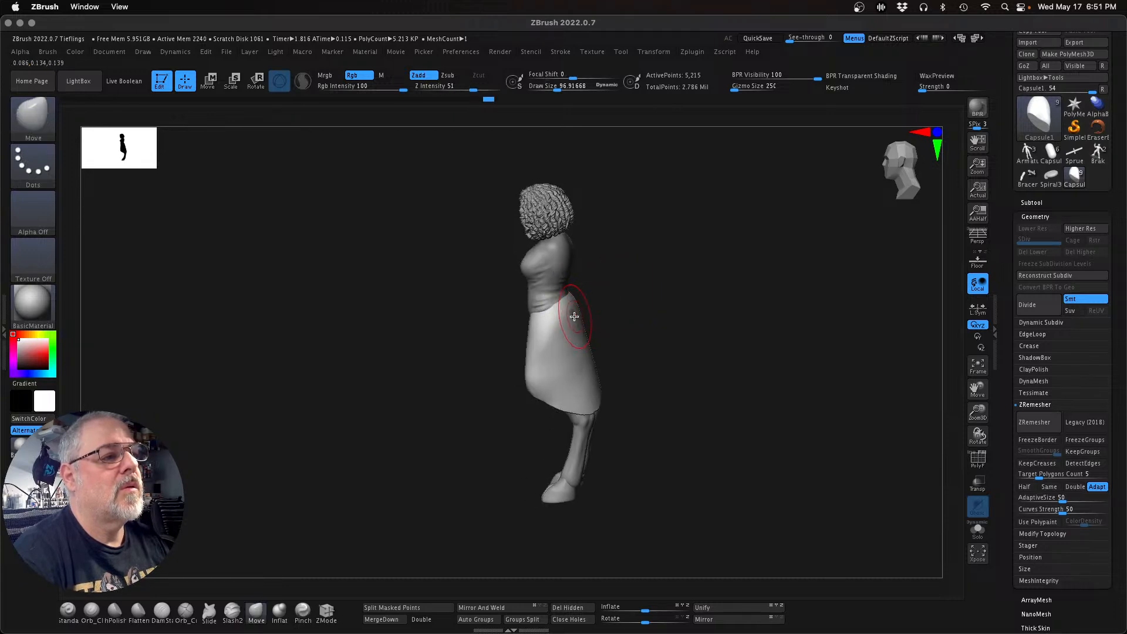
{"action": "left_click_drag", "start_coordinate": [716, 353], "coordinate": [709, 352]}
{"action": "left_click_drag", "start_coordinate": [614, 310], "coordinate": [602, 305]}
{"action": "left_click_drag", "start_coordinate": [712, 336], "coordinate": [728, 333]}
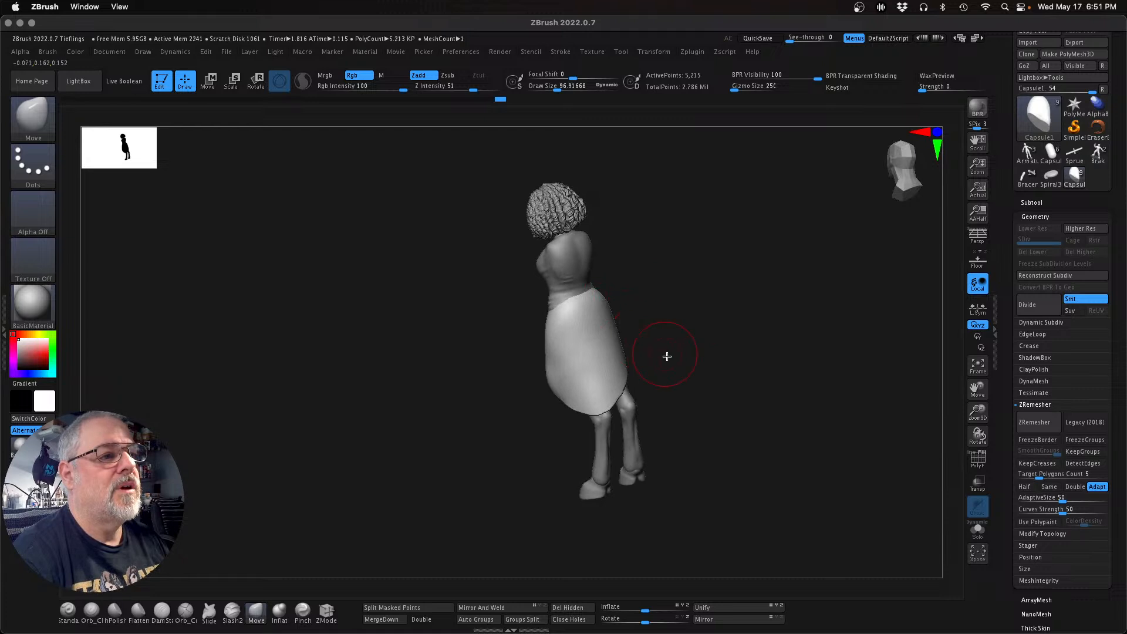
{"action": "left_click_drag", "start_coordinate": [771, 436], "coordinate": [731, 380]}
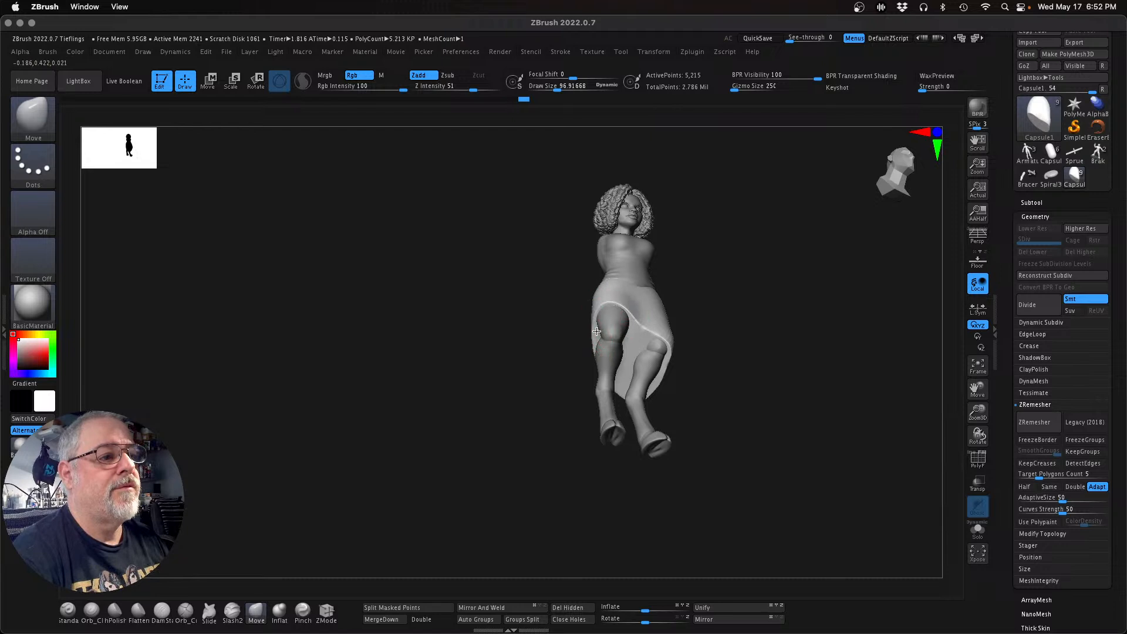
{"action": "left_click_drag", "start_coordinate": [780, 430], "coordinate": [742, 397]}
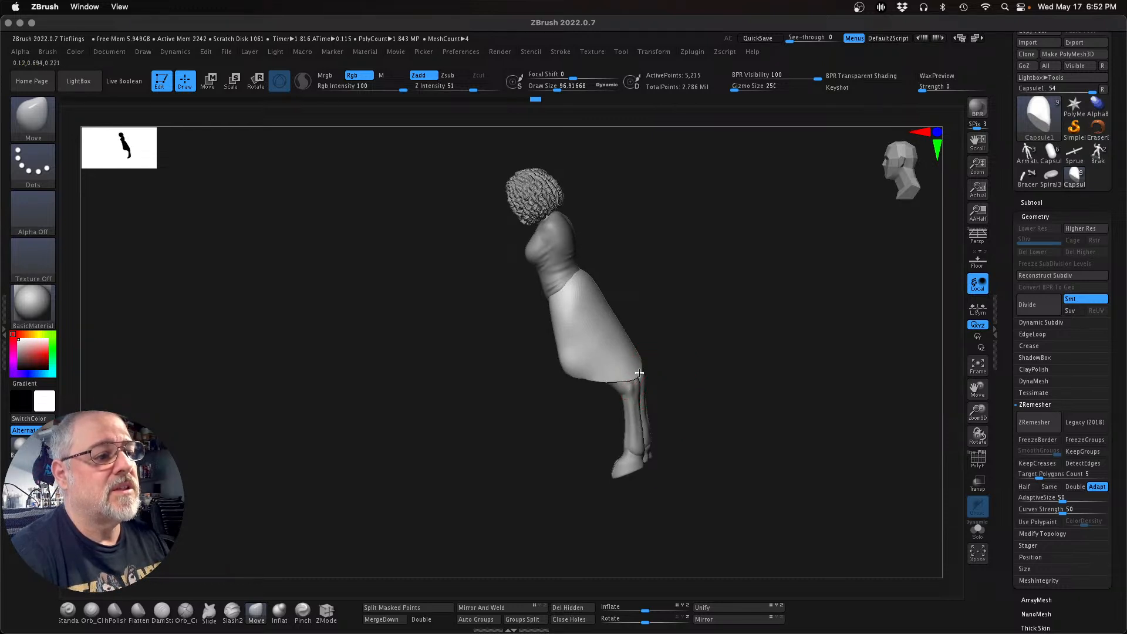
{"action": "left_click_drag", "start_coordinate": [734, 397], "coordinate": [722, 469]}
{"action": "left_click", "coordinate": [721, 469]}
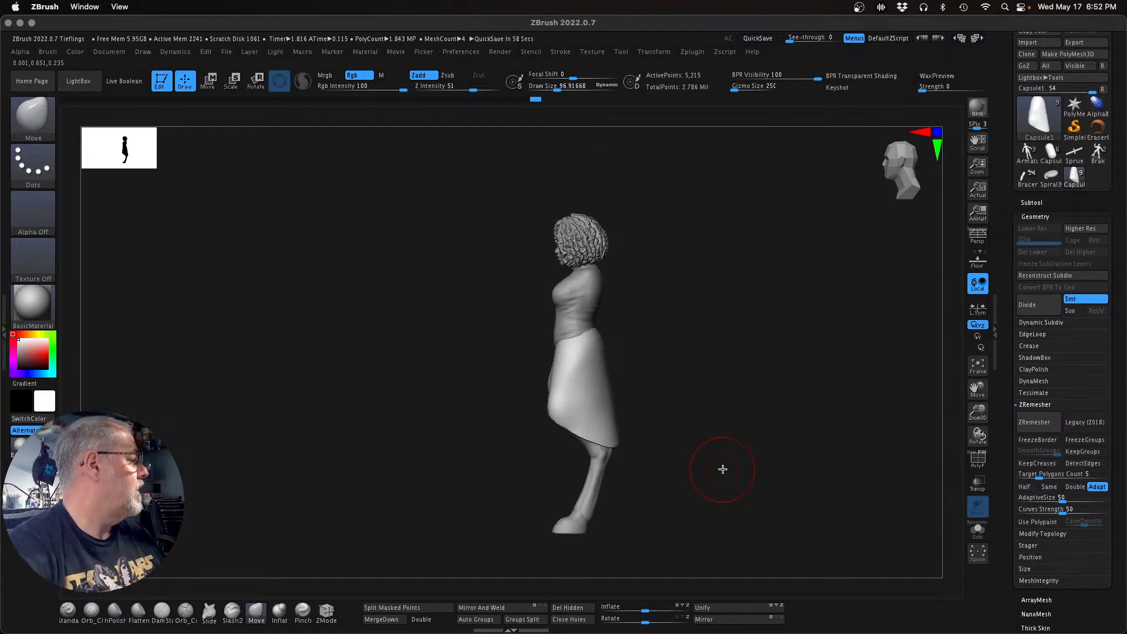
Step: Make the Arms subtool active and view the whole figure from the front
{"action": "left_click", "coordinate": [1027, 203]}
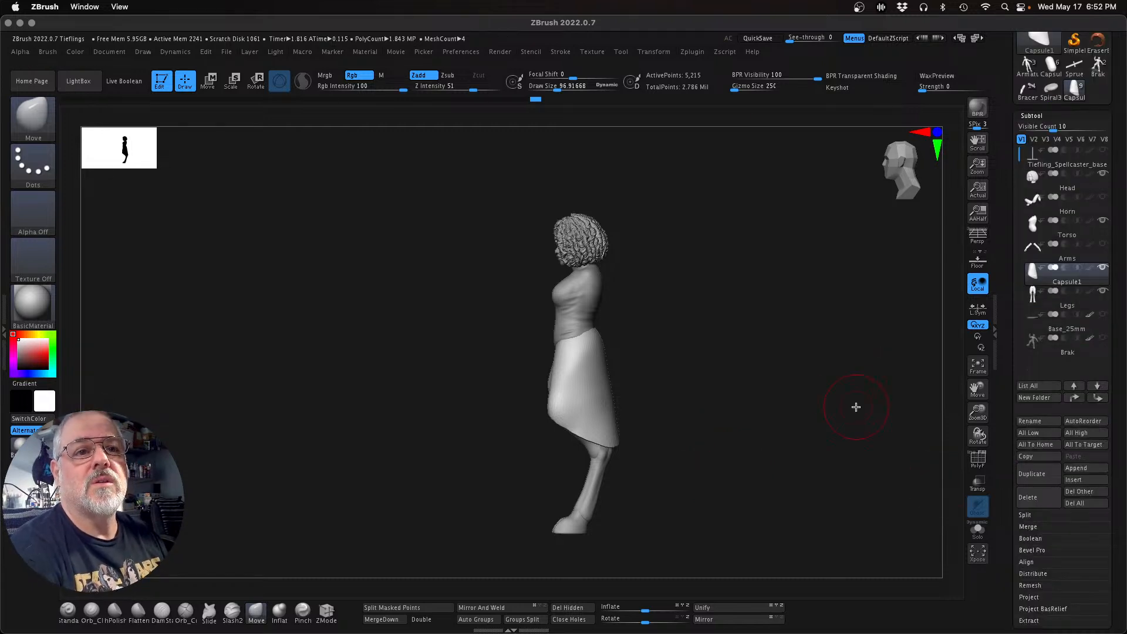
{"action": "key", "text": "Up"}
{"action": "left_click_drag", "start_coordinate": [783, 413], "coordinate": [850, 404]}
{"action": "left_click_drag", "start_coordinate": [743, 418], "coordinate": [741, 439], "text": "alt"}
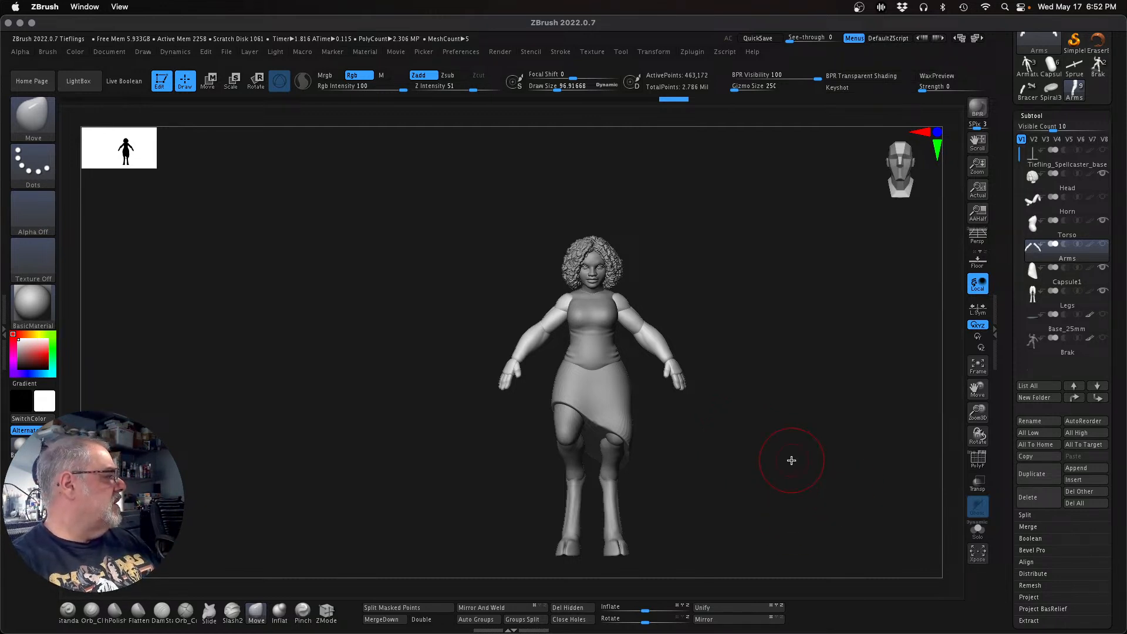
{"action": "mouse_move", "coordinate": [785, 456]}
{"action": "left_mouse_down"}
{"action": "mouse_move", "coordinate": [797, 456]}
{"action": "mouse_move", "coordinate": [724, 435]}
{"action": "mouse_move", "coordinate": [744, 442]}
{"action": "left_mouse_up"}
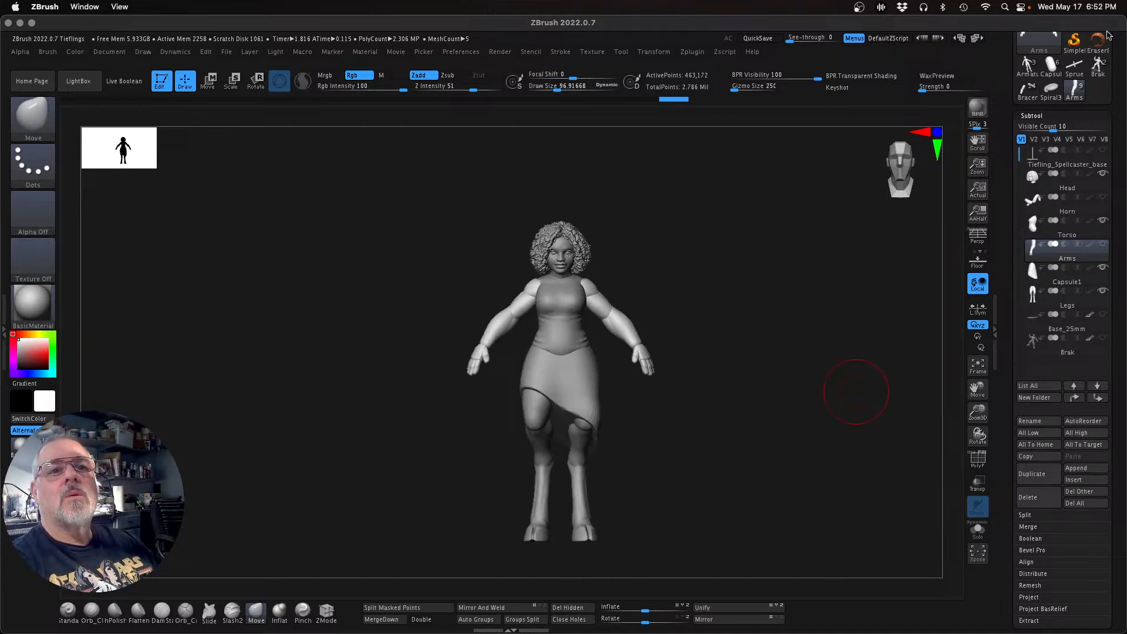
Step: Save the tool as Tiefling_Spellcaster_base.ztl in the Figures folder of TIEFLINGS
{"action": "scroll", "coordinate": [1119, 95], "scroll_direction": "up", "scroll_amount": 5}
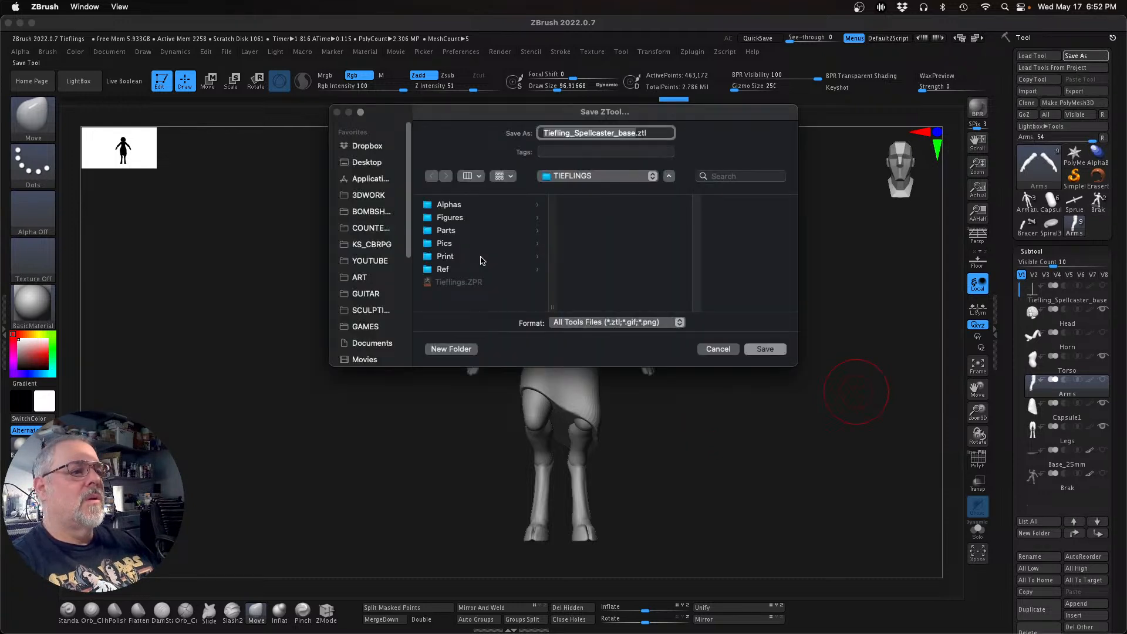
{"action": "left_click", "coordinate": [467, 218]}
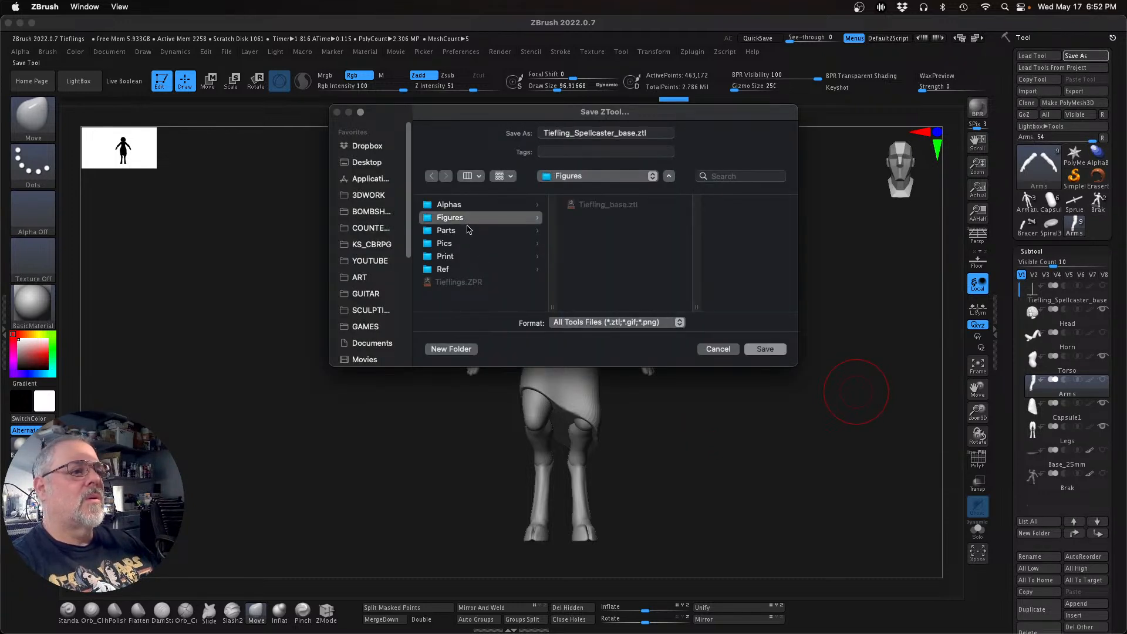
{"action": "left_click", "coordinate": [468, 231]}
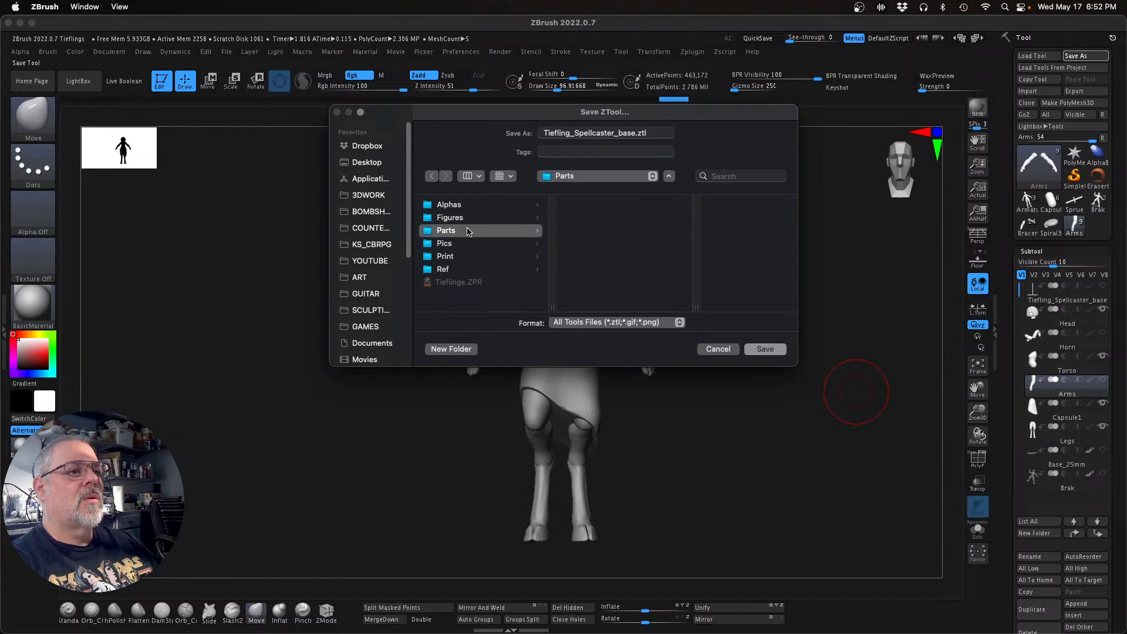
{"action": "left_click", "coordinate": [476, 220]}
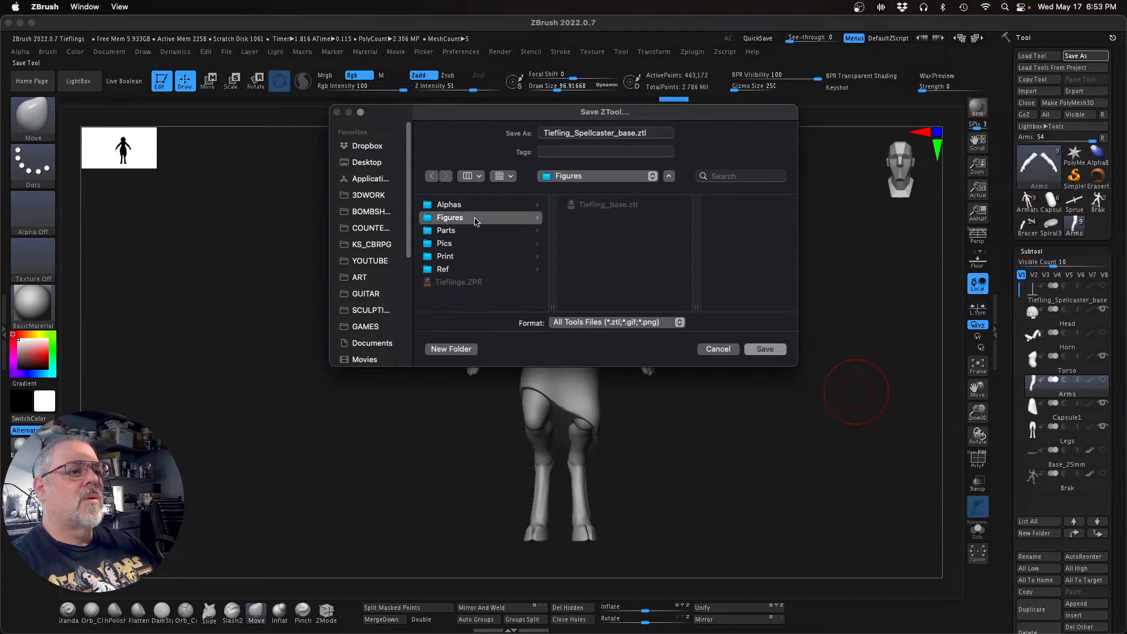
{"action": "left_click", "coordinate": [764, 348]}
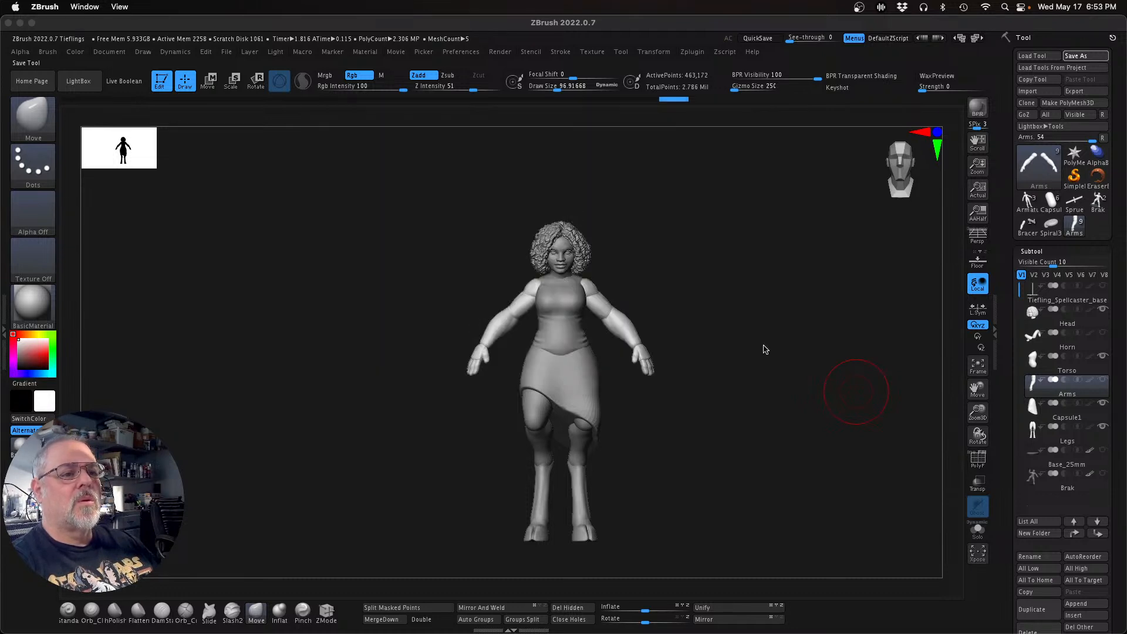
Step: Rename the Capsule1 subtool as skirt and move it below Legs in the subtool order
{"action": "left_click_drag", "start_coordinate": [756, 449], "coordinate": [862, 468]}
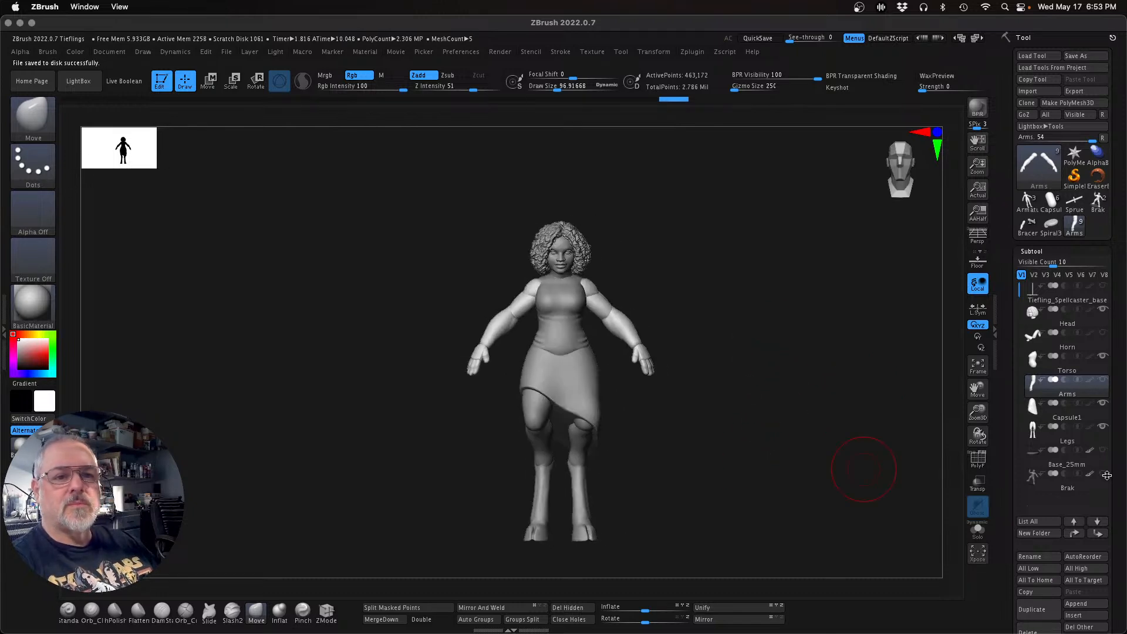
{"action": "left_click", "coordinate": [1100, 417]}
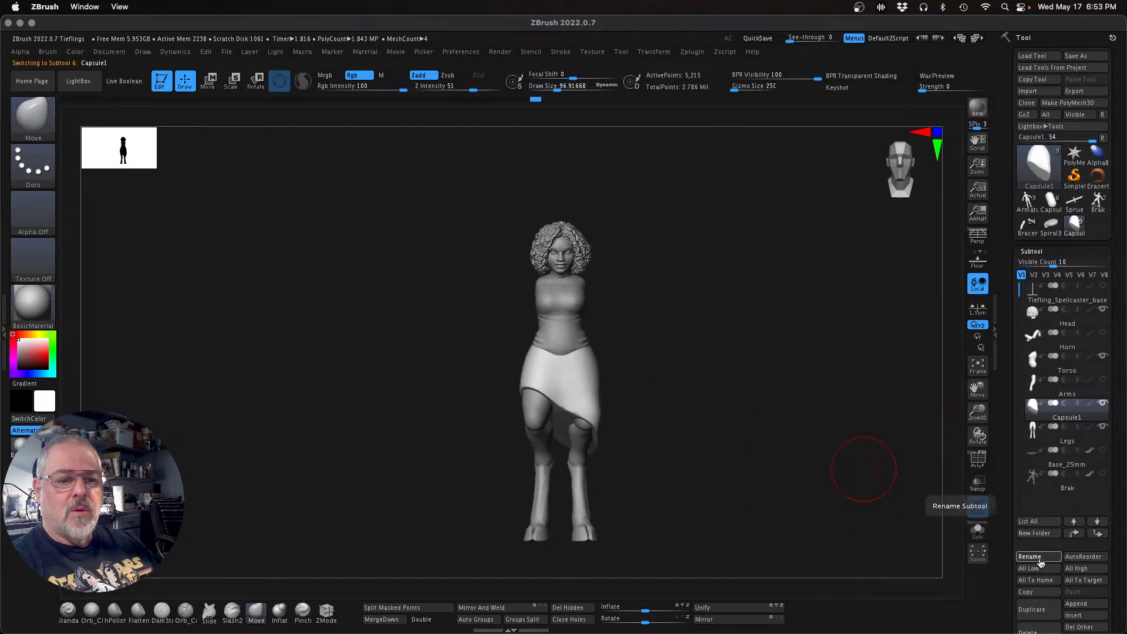
{"action": "left_click", "coordinate": [1036, 556]}
{"action": "type", "text": "skirt"}
{"action": "key", "text": "Return"}
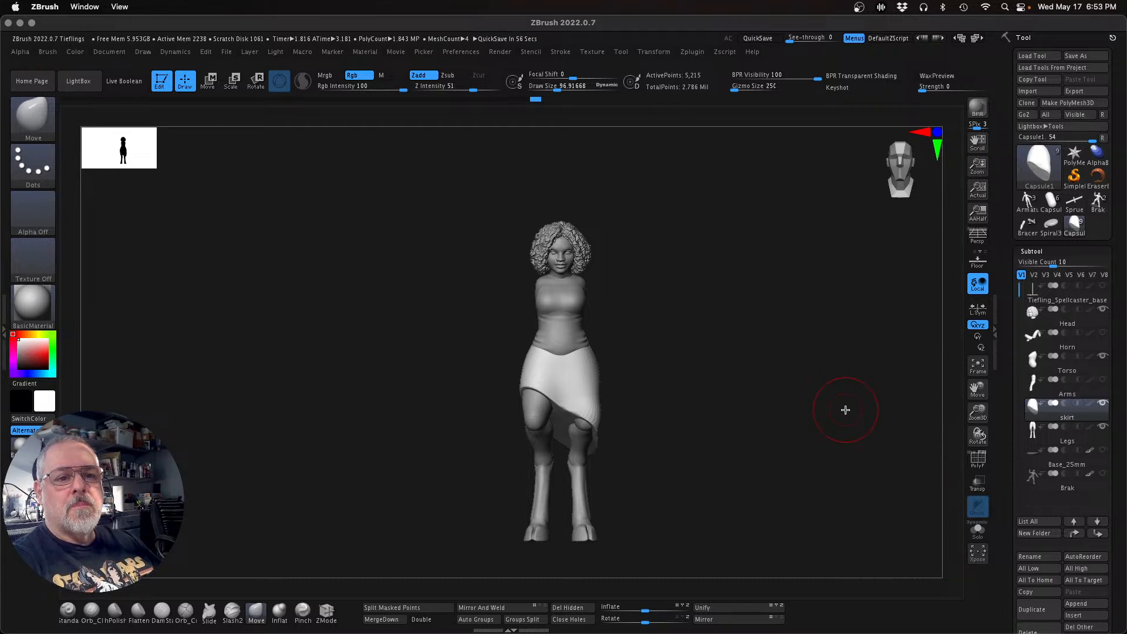
{"action": "left_click", "coordinate": [1083, 539]}
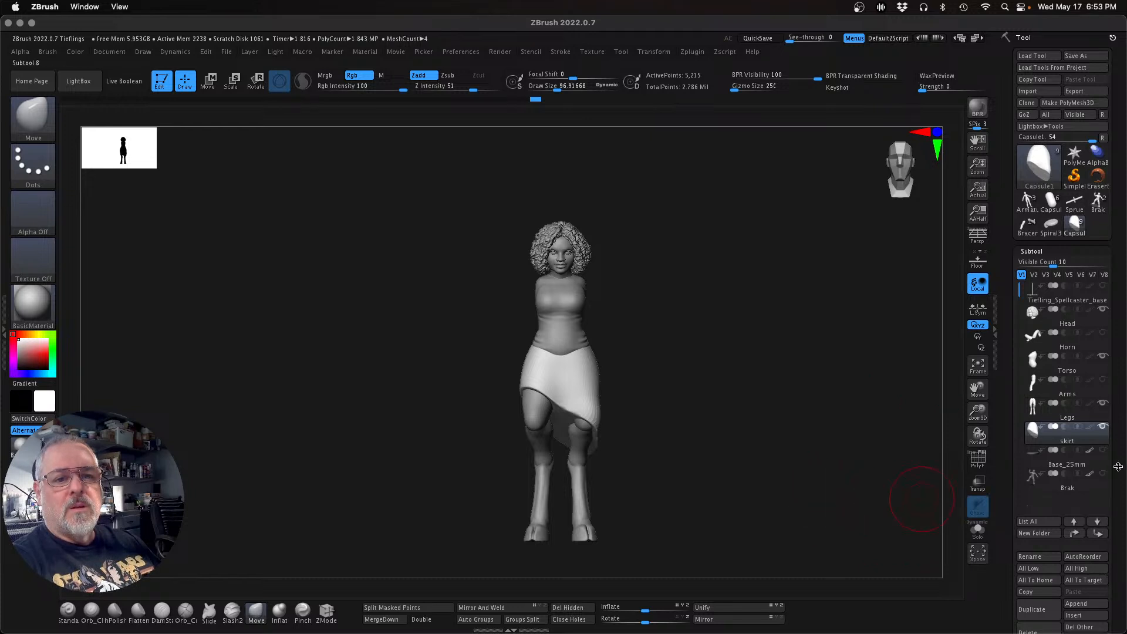
Step: Hide the skirt and show the Arms subtool while the Legs subtool is active
{"action": "key", "text": "Up"}
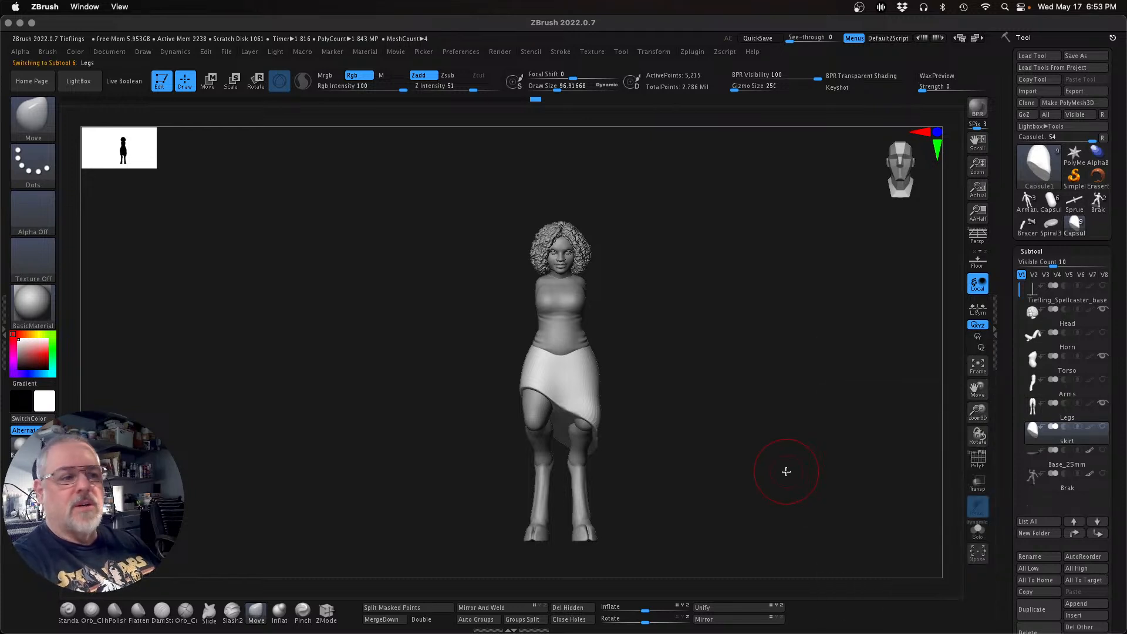
{"action": "key", "text": "ctrl+shift+d"}
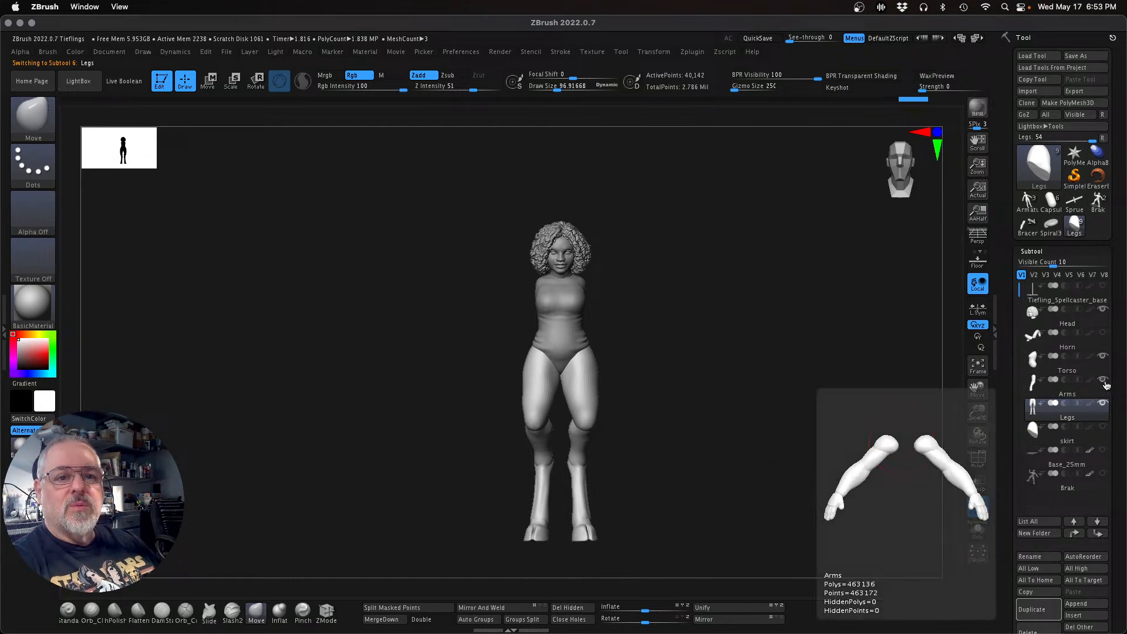
{"action": "left_click", "coordinate": [1102, 379]}
{"action": "mouse_move", "coordinate": [804, 388]}
{"action": "left_mouse_down"}
{"action": "mouse_move", "coordinate": [927, 395]}
{"action": "mouse_move", "coordinate": [812, 402]}
{"action": "left_mouse_up"}
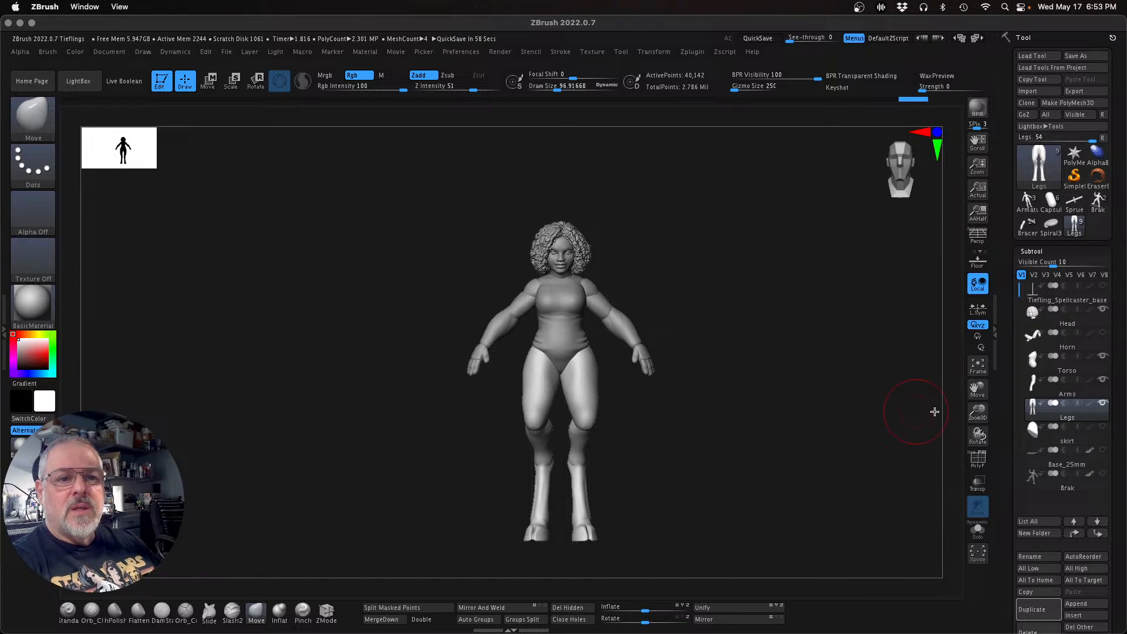
Step: Make the Arms subtool active and isolate the figure's right arm with the SelectRect brush
{"action": "mouse_move", "coordinate": [1056, 396]}
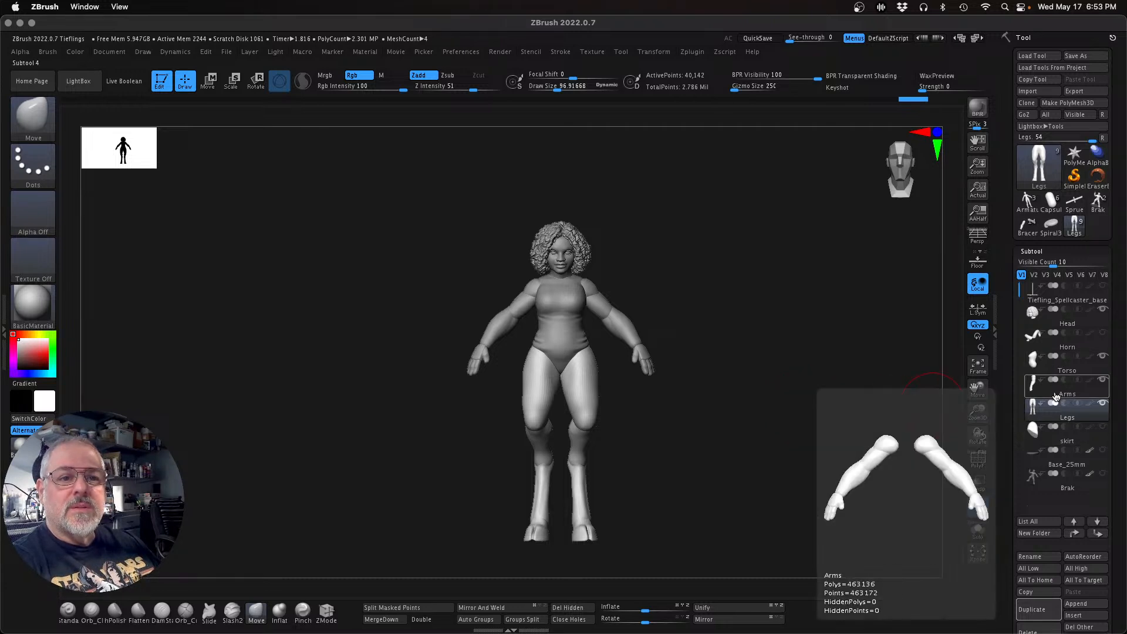
{"action": "left_click", "coordinate": [1089, 394]}
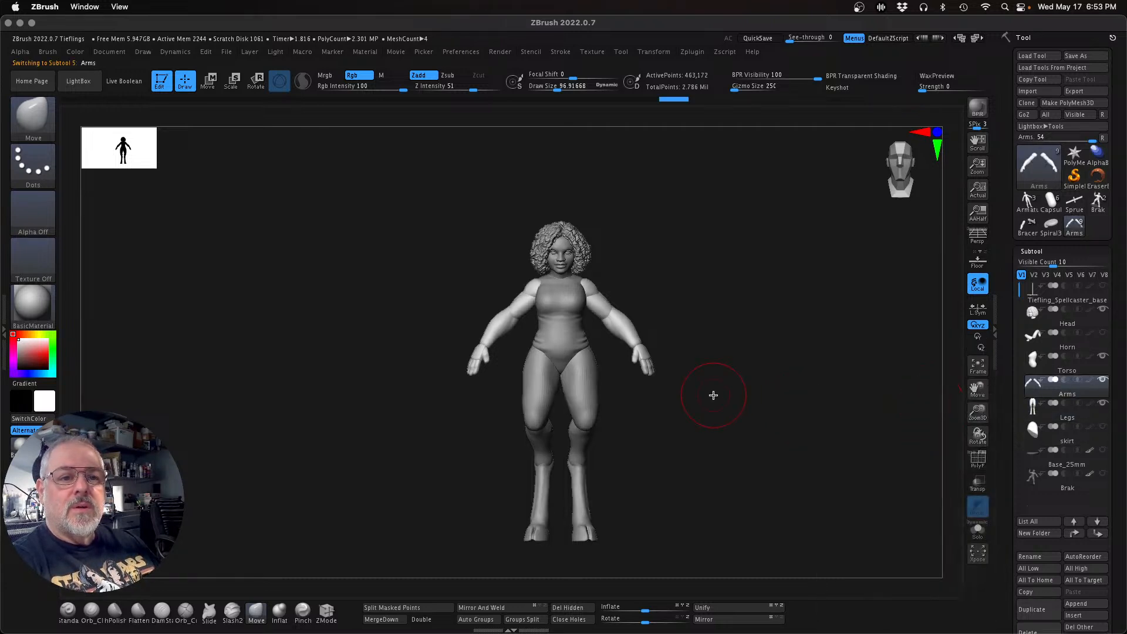
{"action": "key", "text": "ctrl+shift"}
{"action": "key", "text": "ctrl+shift"}
{"action": "left_click", "coordinate": [32, 128]}
{"action": "left_click", "coordinate": [32, 129], "text": "ctrl+shift"}
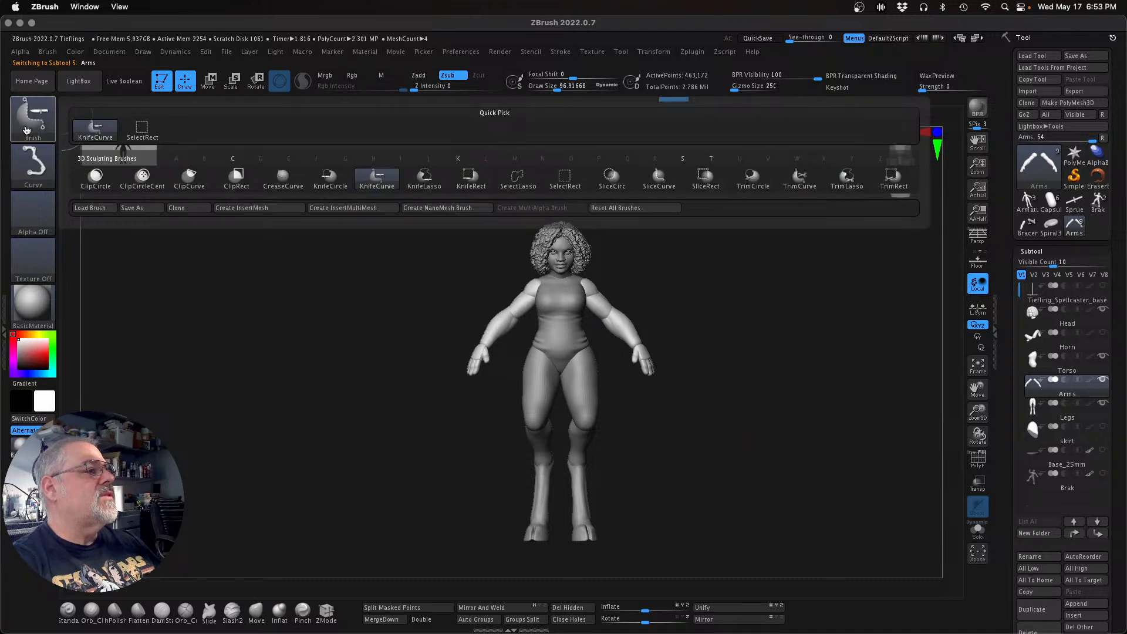
{"action": "left_click", "coordinate": [148, 133], "text": "ctrl+shift"}
{"action": "left_click_drag", "start_coordinate": [412, 200], "coordinate": [563, 478], "text": "ctrl+shift"}
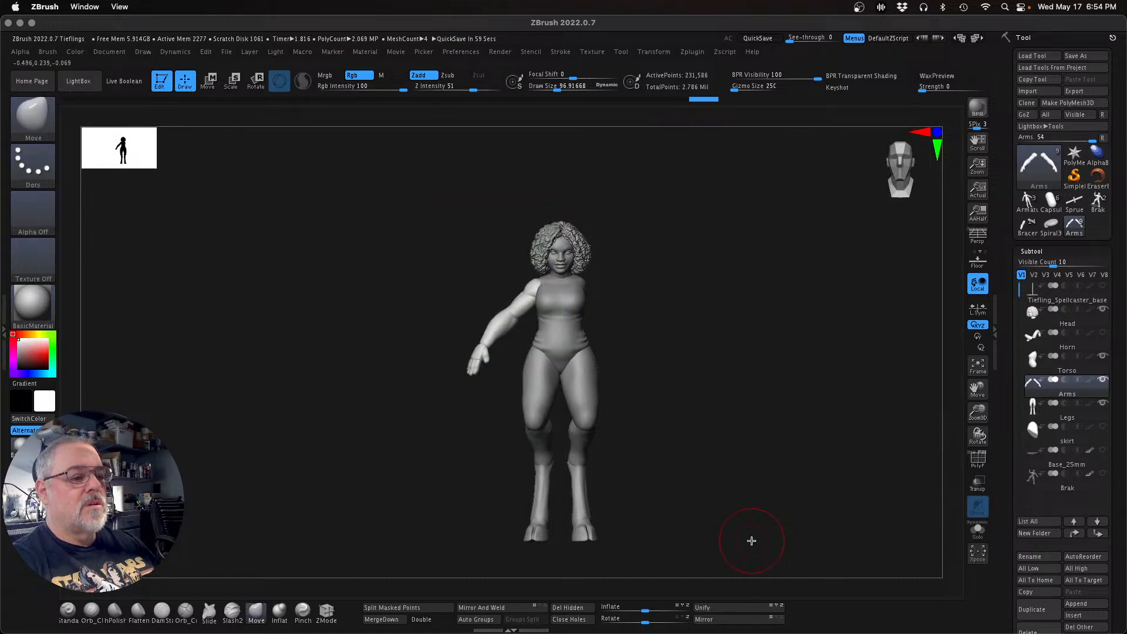
Step: Delete the hidden left arm geometry and duplicate the remaining arm's subtool
{"action": "left_click", "coordinate": [587, 608]}
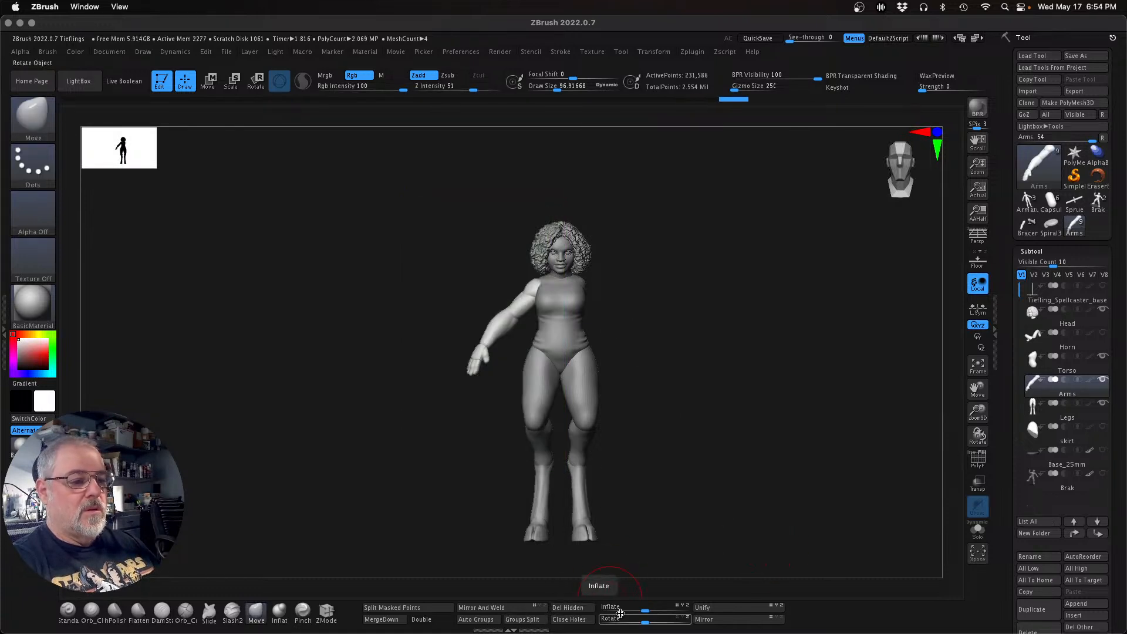
{"action": "left_click", "coordinate": [1046, 610]}
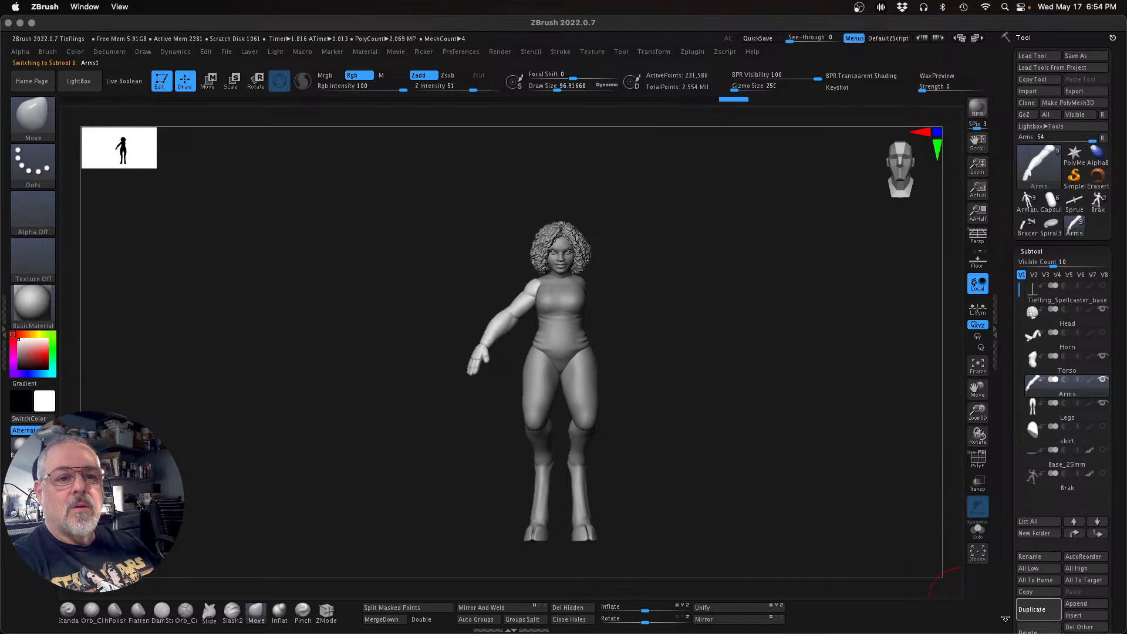
Step: Mirror the duplicated arm across to the figure's left side and check both arms as separate subtools
{"action": "left_click", "coordinate": [503, 613]}
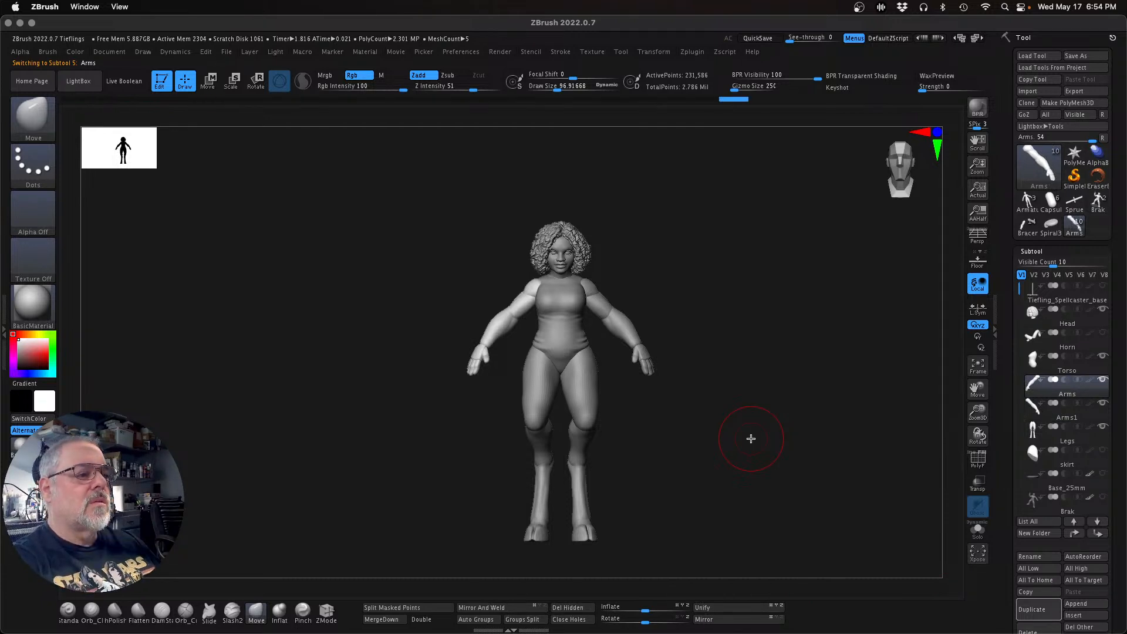
{"action": "left_click_drag", "start_coordinate": [751, 438], "coordinate": [751, 436]}
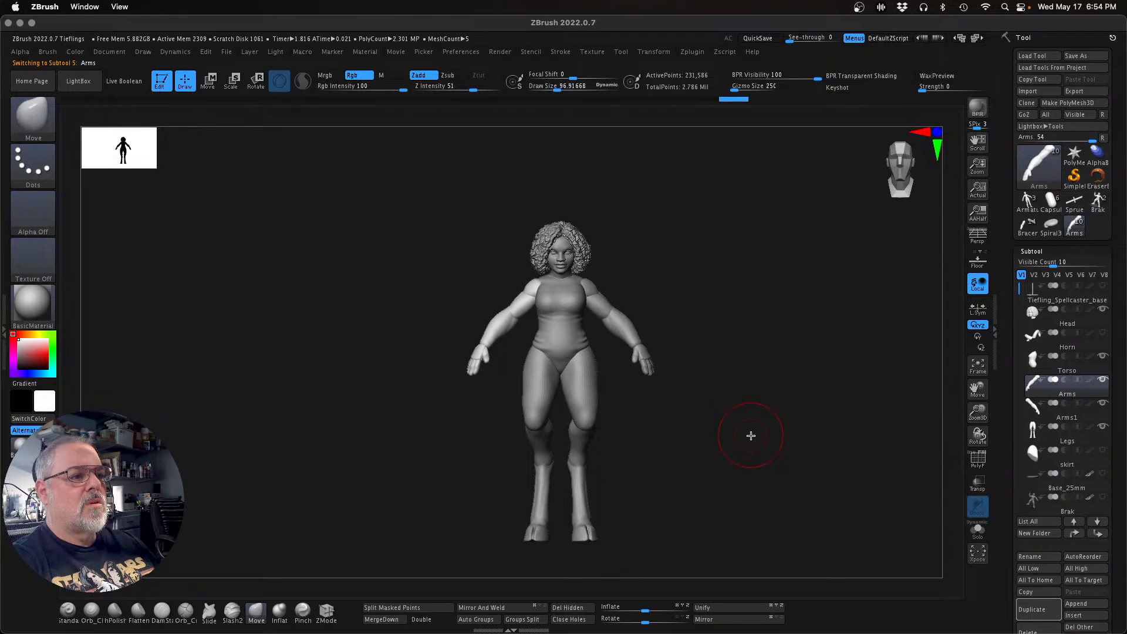
{"action": "key", "text": "Up"}
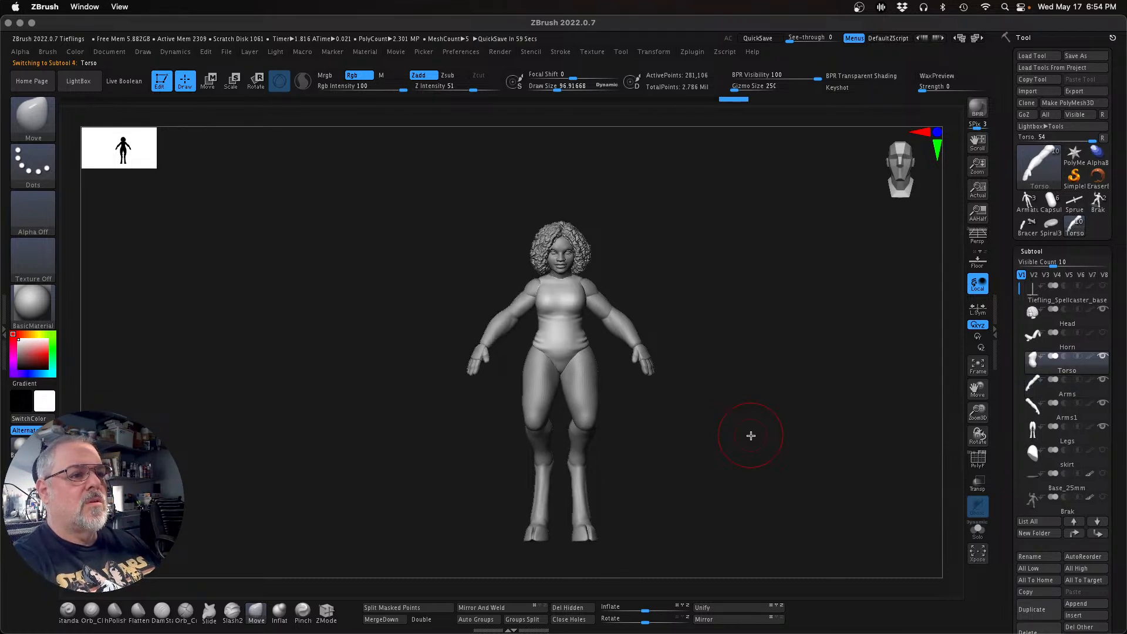
{"action": "key", "text": "Down"}
{"action": "key", "text": "Down"}
{"action": "left_click_drag", "start_coordinate": [749, 434], "coordinate": [680, 443]}
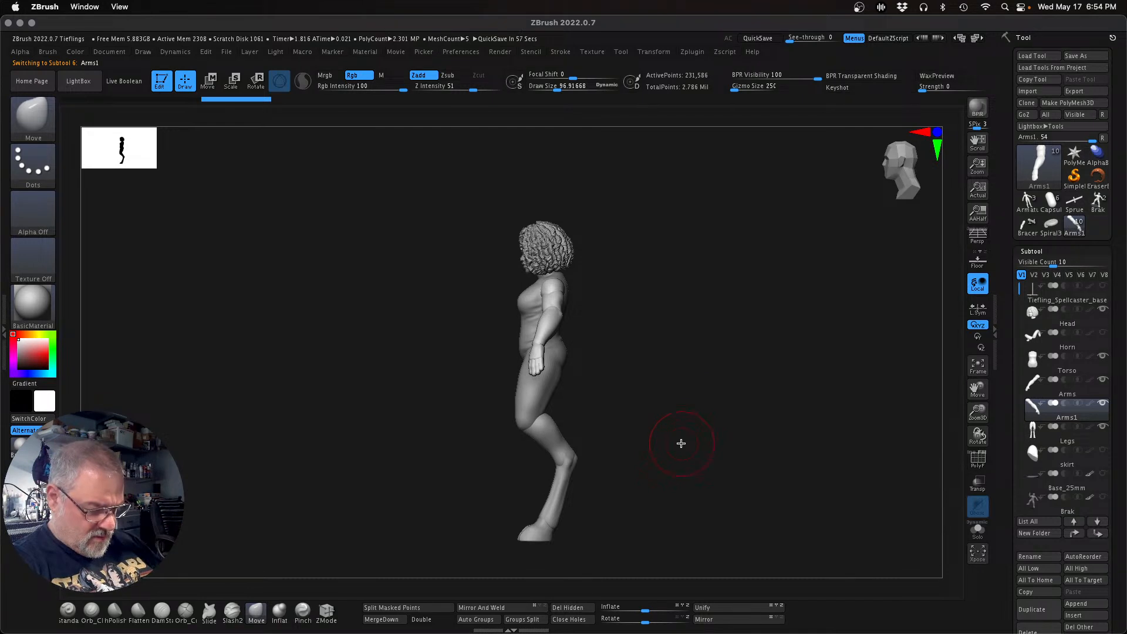
{"action": "mouse_move", "coordinate": [712, 447]}
{"action": "left_mouse_down", "text": "shift"}
{"action": "mouse_move", "coordinate": [793, 451]}
{"action": "mouse_move", "coordinate": [707, 444]}
{"action": "left_mouse_up", "text": "shift"}
Step: Step through the subtools to Horn and delete it
{"action": "key", "text": "Up"}
{"action": "key", "text": "Up"}
{"action": "key", "text": "Up"}
{"action": "key", "text": "Up"}
{"action": "key", "text": "Up"}
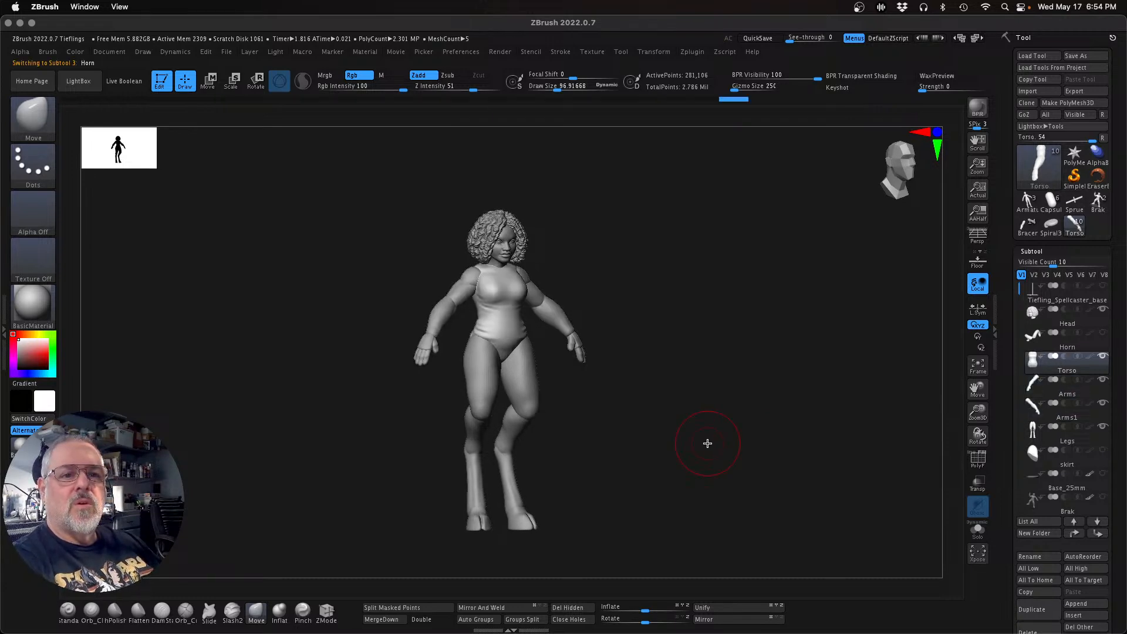
{"action": "key", "text": "Down"}
{"action": "key", "text": "Down"}
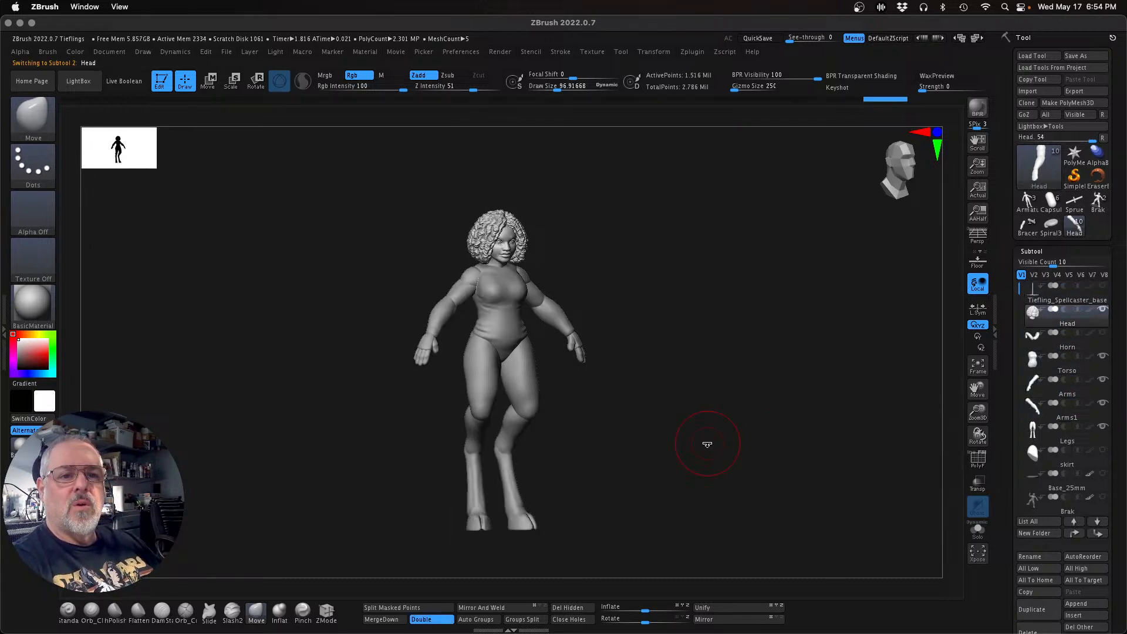
{"action": "left_click", "coordinate": [1028, 630]}
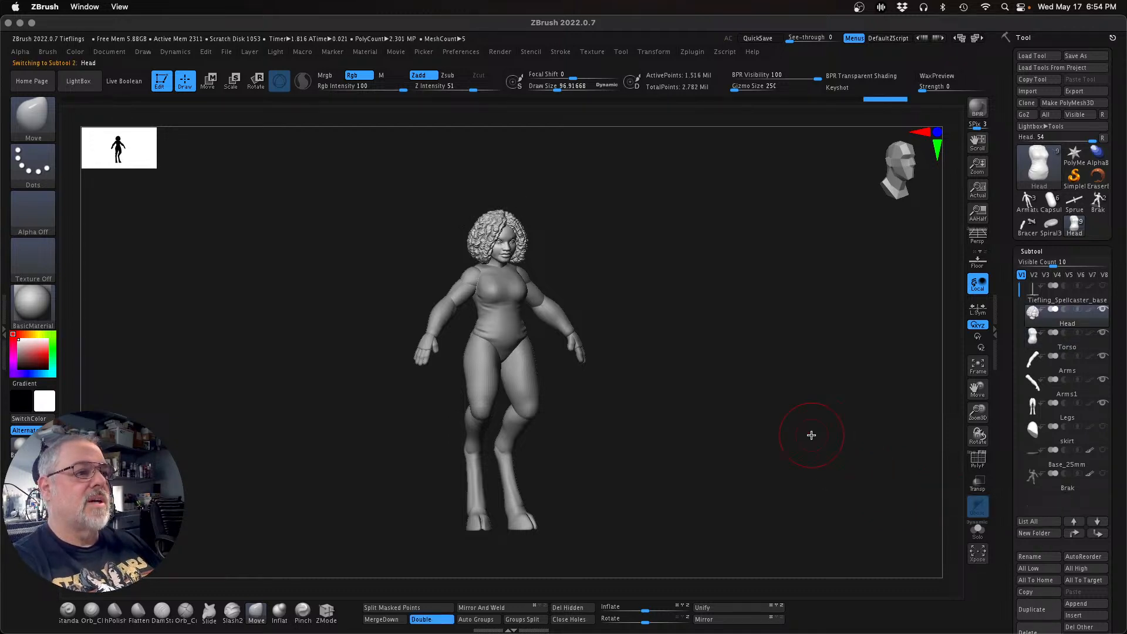
Step: Turn the Head subtool toward the figure's right and adjust its position slightly on the neck
{"action": "key", "text": "w"}
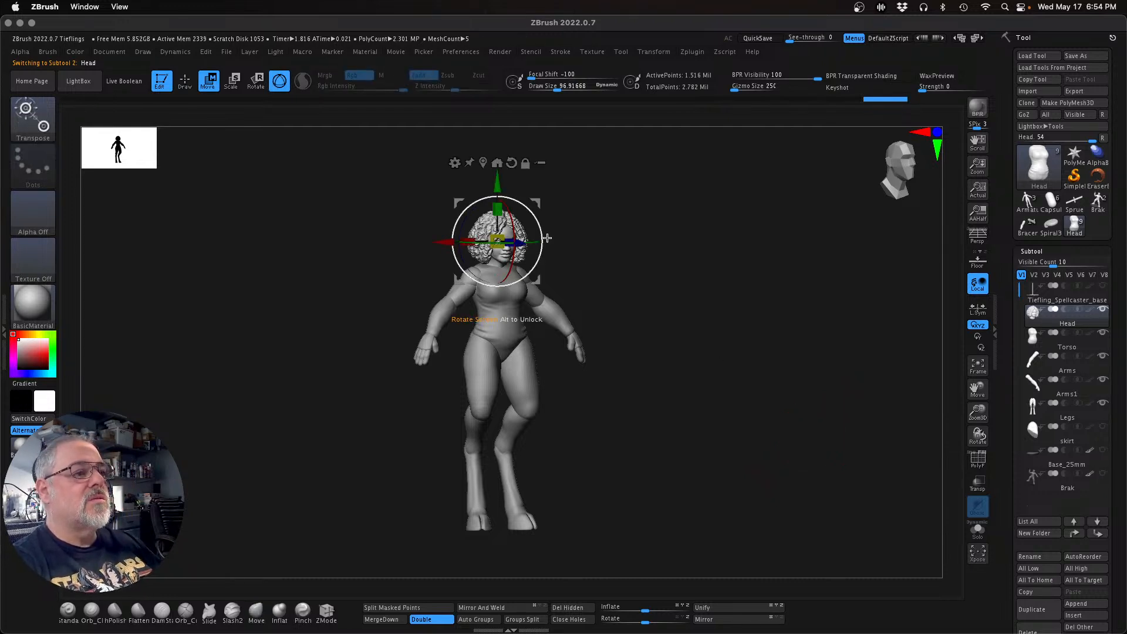
{"action": "left_click_drag", "start_coordinate": [531, 244], "coordinate": [494, 263]}
{"action": "left_click_drag", "start_coordinate": [633, 267], "coordinate": [669, 258]}
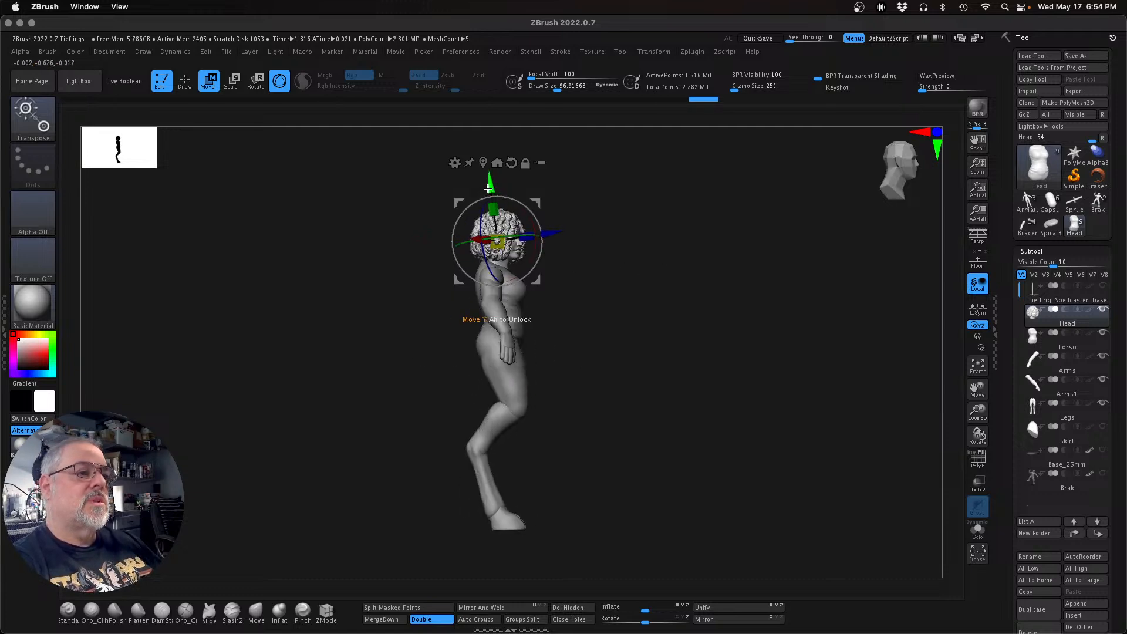
{"action": "left_click_drag", "start_coordinate": [488, 188], "coordinate": [487, 186]}
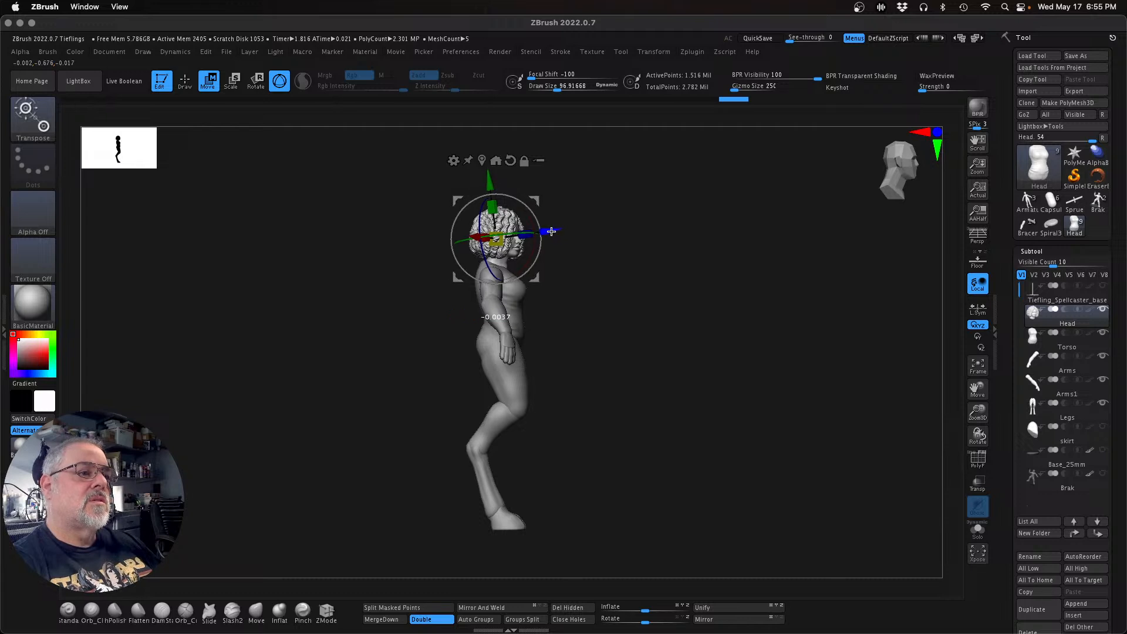
{"action": "left_click_drag", "start_coordinate": [636, 349], "coordinate": [718, 405]}
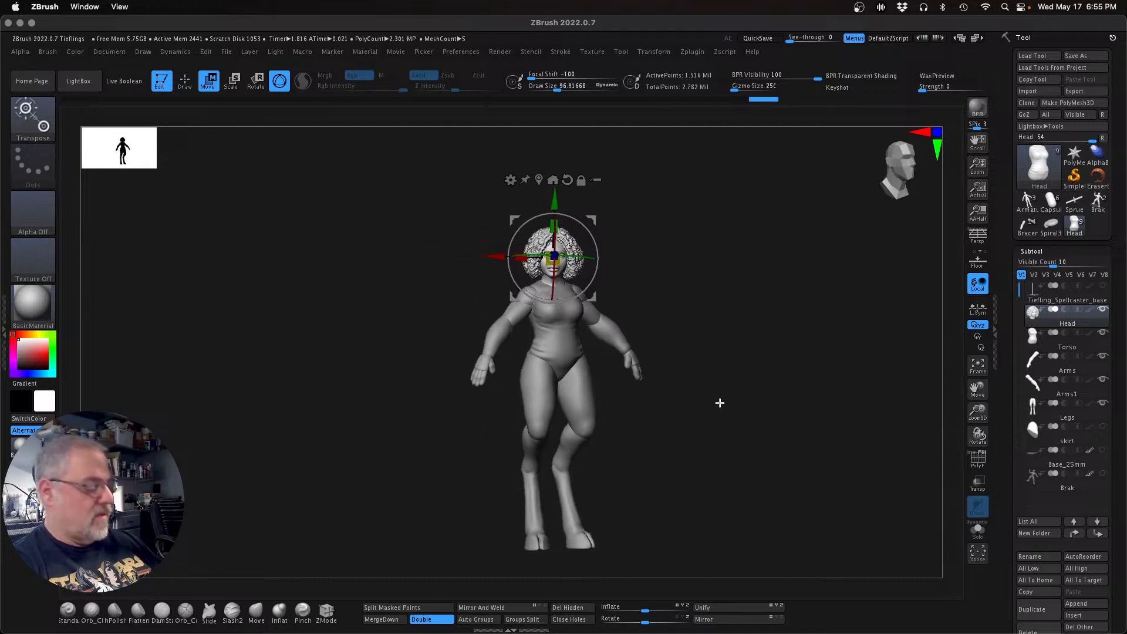
{"action": "key", "text": "q"}
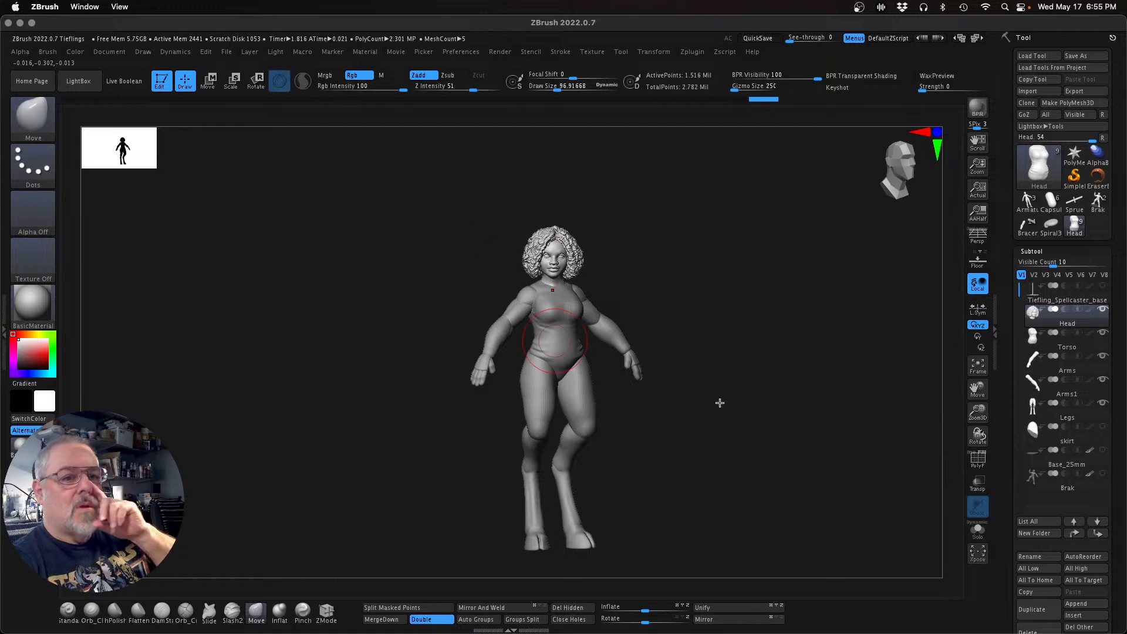
Step: Make the Arms1 subtool active and place the transform gizmo's pivot at the figure's left shoulder
{"action": "left_click_drag", "start_coordinate": [726, 403], "coordinate": [707, 404]}
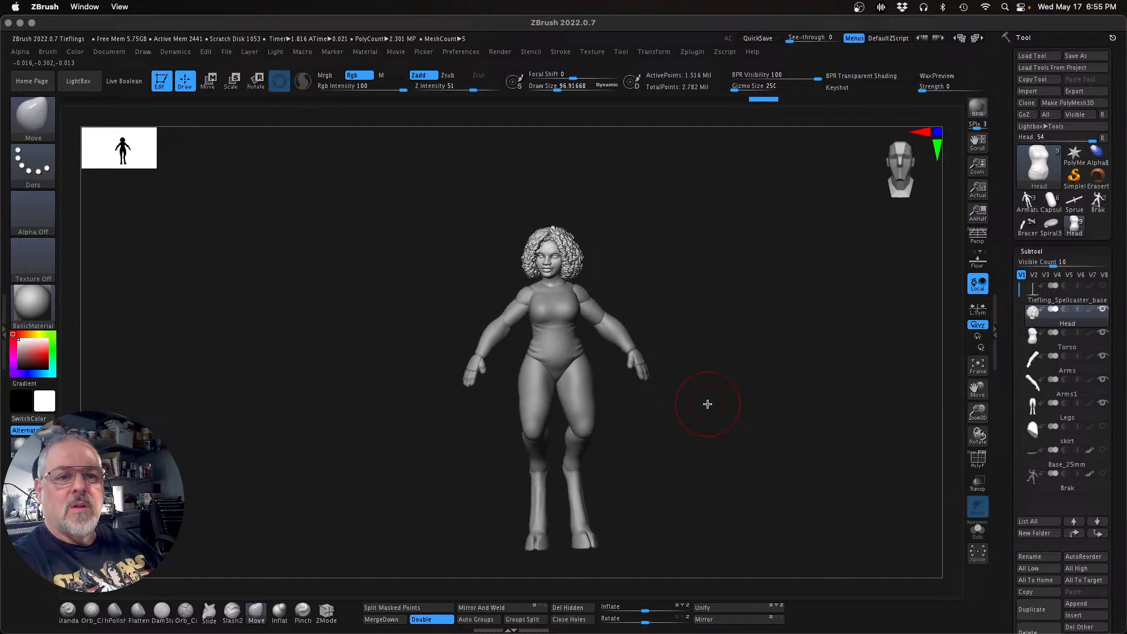
{"action": "key", "text": "Down"}
{"action": "key", "text": "Down"}
{"action": "key", "text": "Down"}
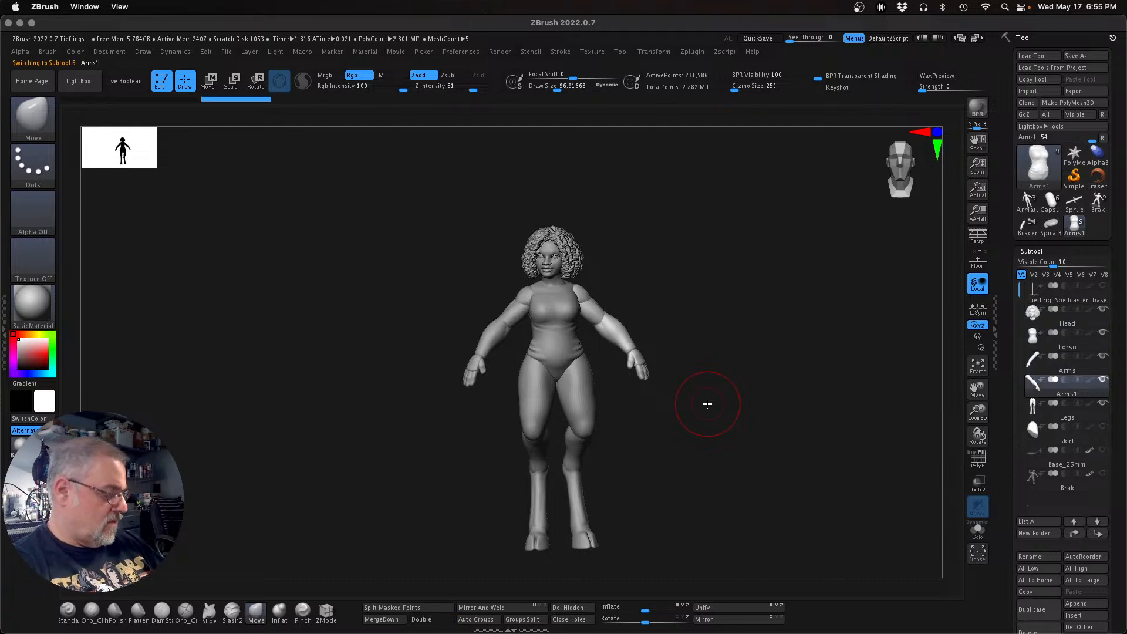
{"action": "key", "text": "w"}
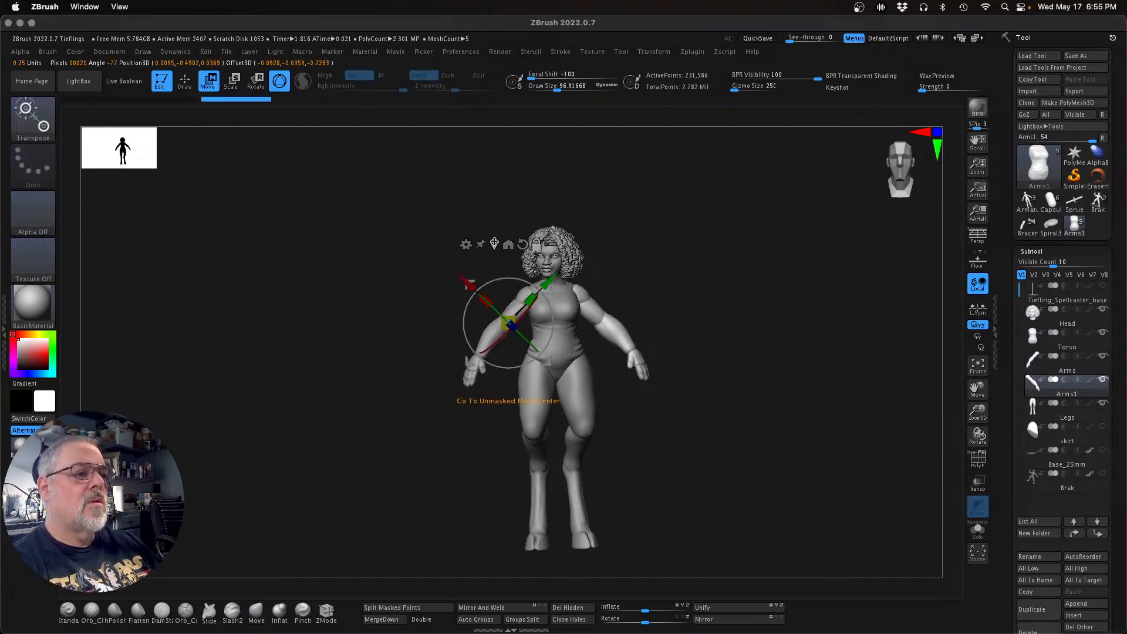
{"action": "left_click", "coordinate": [609, 332]}
{"action": "left_click_drag", "start_coordinate": [565, 291], "coordinate": [536, 263], "text": "alt"}
{"action": "left_click_drag", "start_coordinate": [627, 256], "coordinate": [630, 252], "text": "alt"}
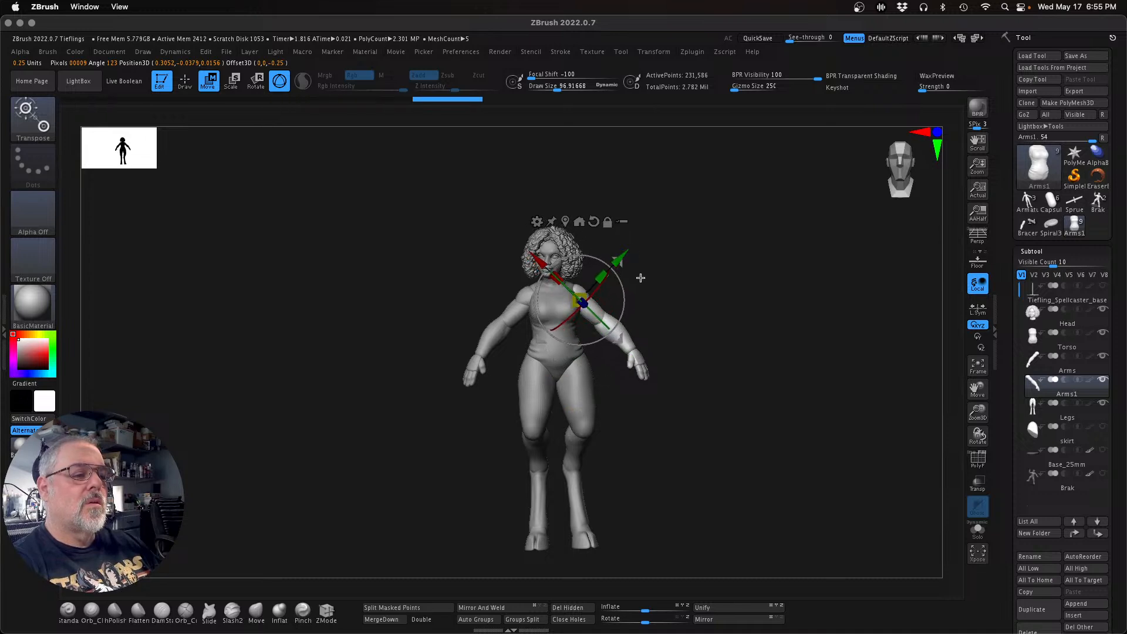
{"action": "left_click_drag", "start_coordinate": [602, 322], "coordinate": [602, 316]}
{"action": "mouse_move", "coordinate": [763, 373]}
{"action": "left_mouse_down", "text": "shift"}
{"action": "mouse_move", "coordinate": [713, 369]}
{"action": "mouse_move", "coordinate": [703, 357]}
{"action": "mouse_move", "coordinate": [717, 347]}
{"action": "left_mouse_up", "text": "shift"}
{"action": "left_click_drag", "start_coordinate": [624, 263], "coordinate": [632, 254], "text": "alt"}
Step: Rotate the left arm about the shoulder into a raised pose and nudge it back into the socket
{"action": "mouse_move", "coordinate": [730, 311]}
{"action": "left_mouse_down"}
{"action": "mouse_move", "coordinate": [785, 302]}
{"action": "mouse_move", "coordinate": [785, 312]}
{"action": "mouse_move", "coordinate": [717, 286]}
{"action": "mouse_move", "coordinate": [741, 316]}
{"action": "left_mouse_up"}
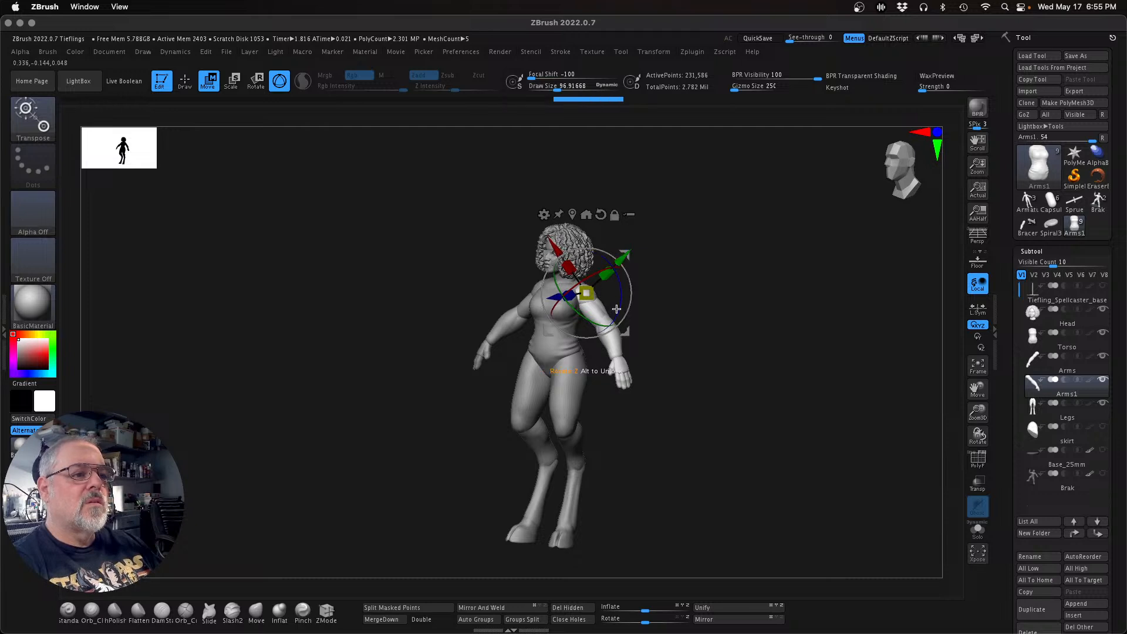
{"action": "left_click_drag", "start_coordinate": [618, 305], "coordinate": [603, 320]}
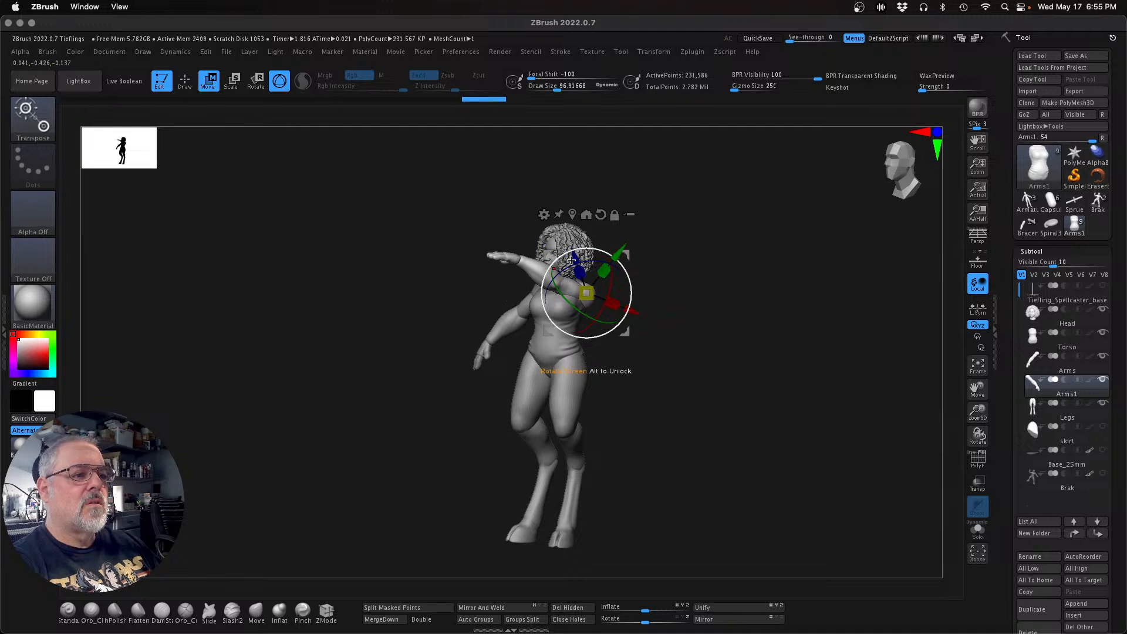
{"action": "left_click_drag", "start_coordinate": [606, 257], "coordinate": [637, 259]}
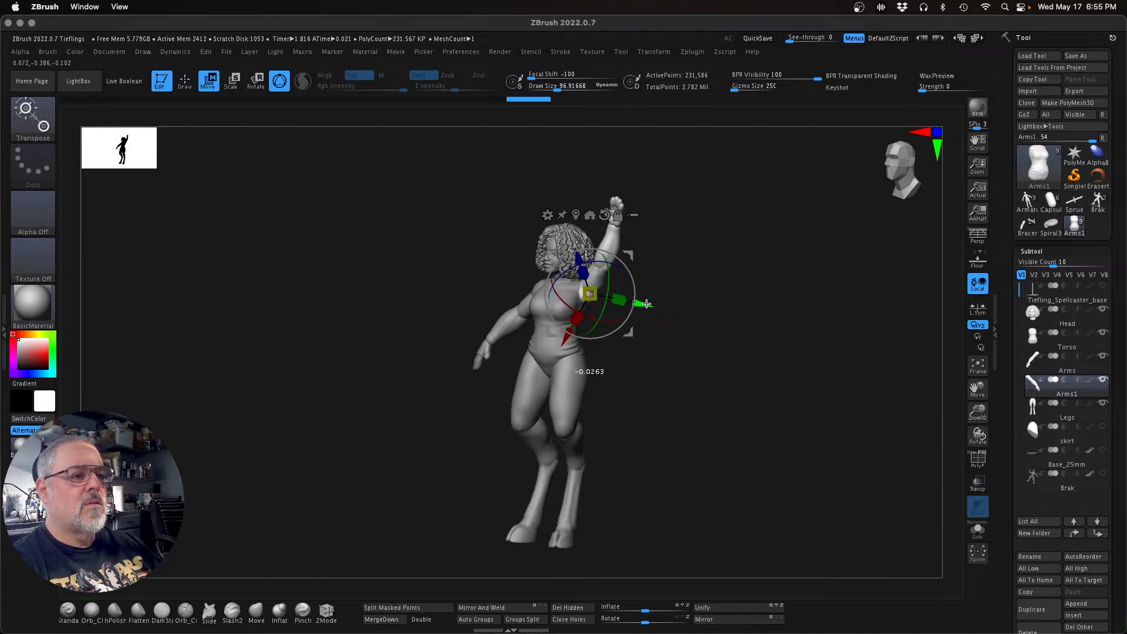
{"action": "left_click_drag", "start_coordinate": [729, 393], "coordinate": [738, 383]}
{"action": "left_click_drag", "start_coordinate": [625, 287], "coordinate": [633, 315]}
Step: Refine the raised left arm's rotation at the shoulder, checking its direction from above and from the front
{"action": "left_click_drag", "start_coordinate": [813, 404], "coordinate": [774, 500]}
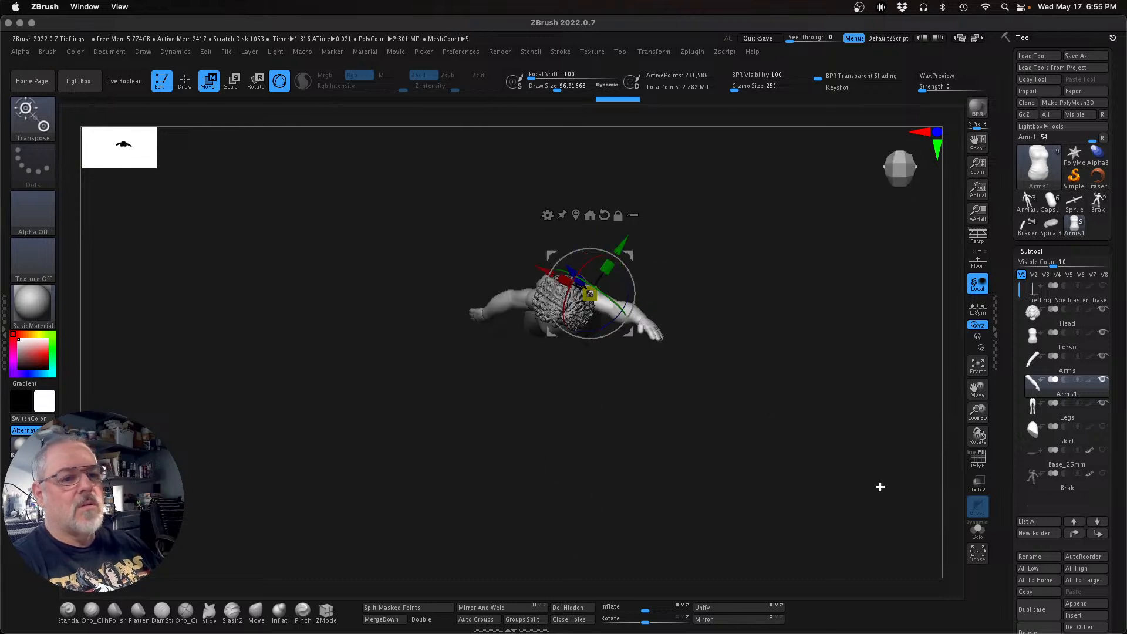
{"action": "left_click_drag", "start_coordinate": [960, 421], "coordinate": [691, 310]}
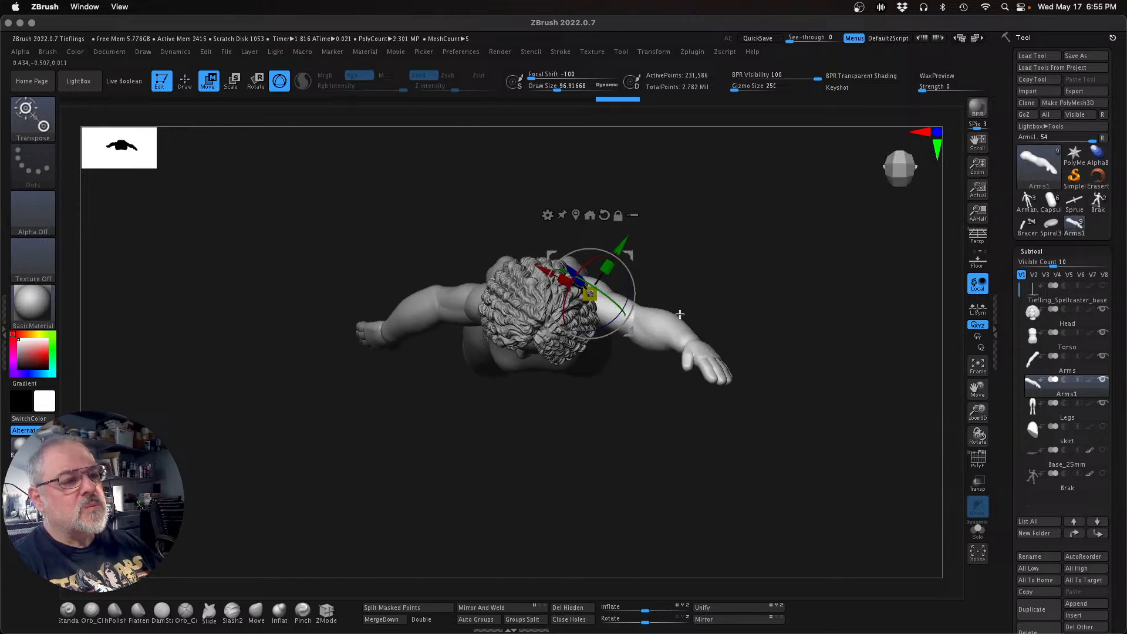
{"action": "left_click_drag", "start_coordinate": [714, 445], "coordinate": [706, 347]}
{"action": "left_click_drag", "start_coordinate": [681, 417], "coordinate": [787, 440]}
{"action": "left_click_drag", "start_coordinate": [977, 414], "coordinate": [926, 410]}
{"action": "left_click_drag", "start_coordinate": [694, 467], "coordinate": [726, 456]}
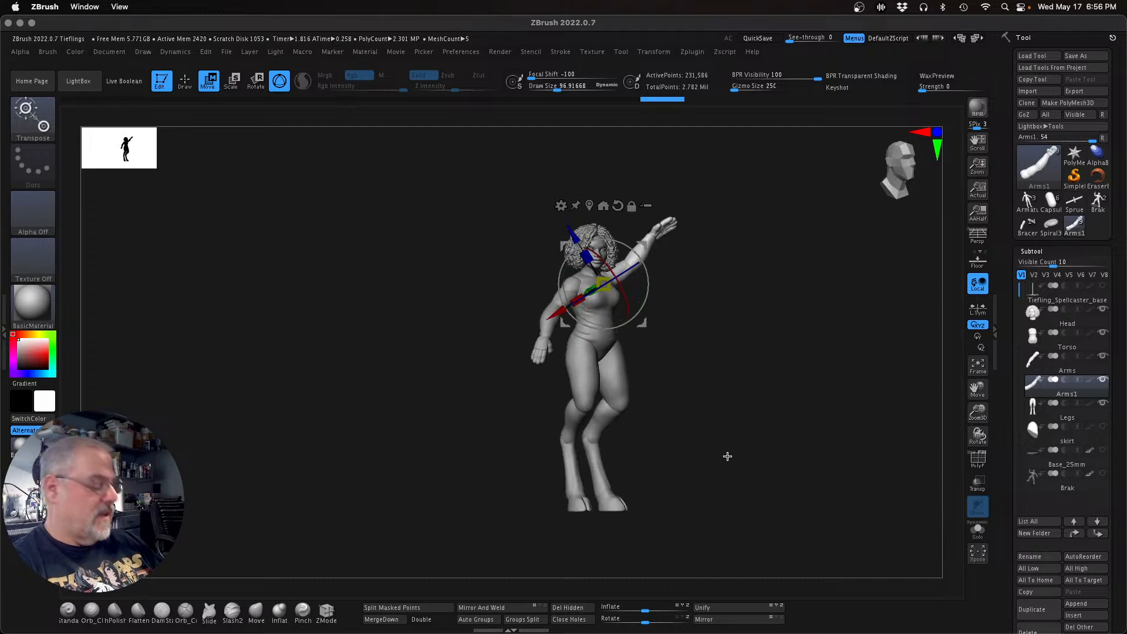
{"action": "left_click_drag", "start_coordinate": [713, 398], "coordinate": [654, 298]}
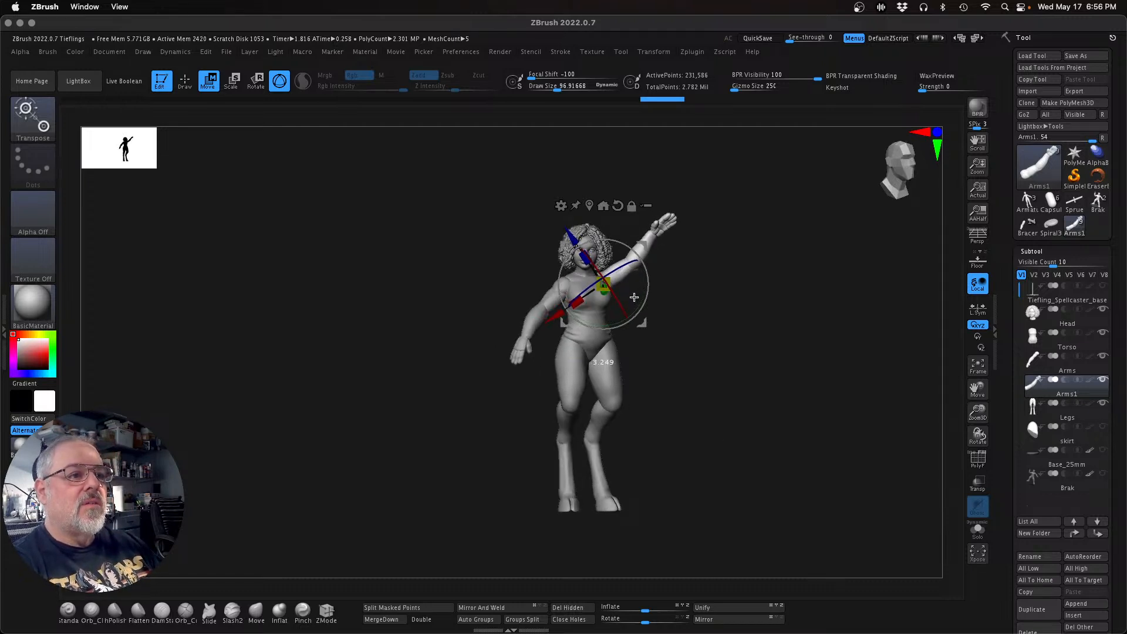
{"action": "key", "text": "q"}
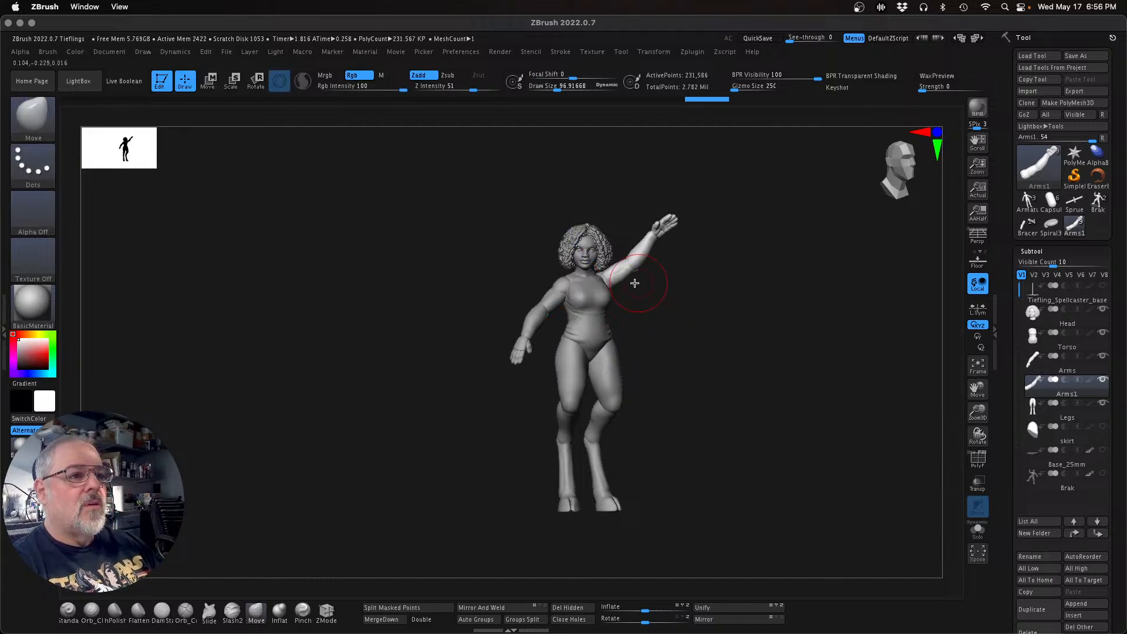
Step: Mask the left upper arm and bend the forearm upright about the elbow
{"action": "key", "text": "ctrl+shift"}
{"action": "left_click", "coordinate": [614, 275], "text": "ctrl+shift"}
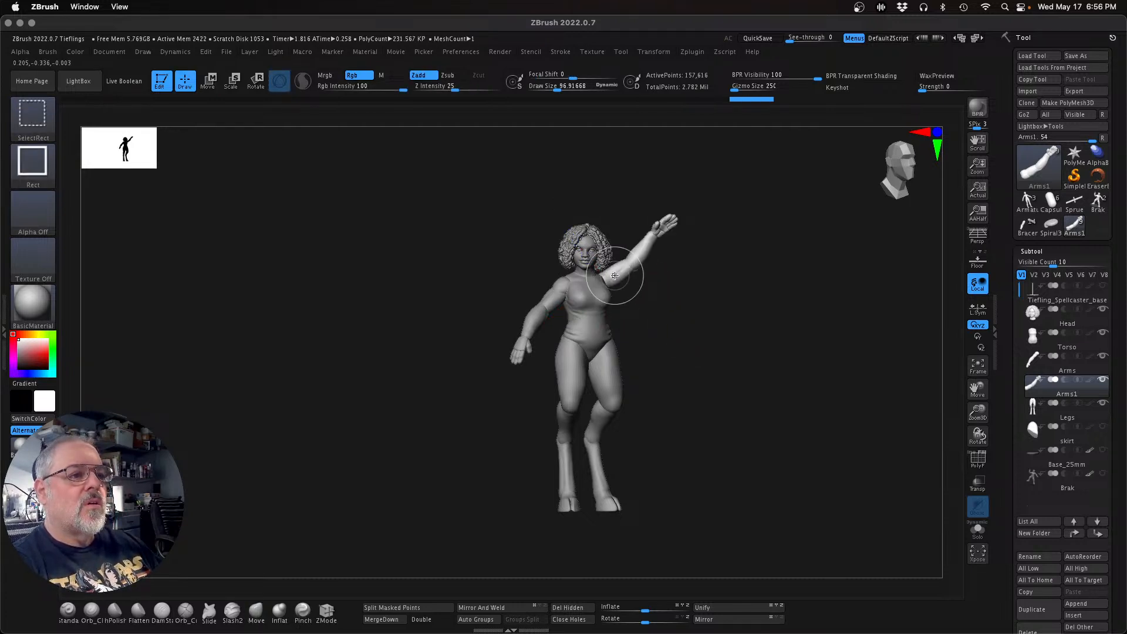
{"action": "left_click", "coordinate": [703, 312], "text": "ctrl"}
{"action": "left_click", "coordinate": [705, 313], "text": "ctrl+shift"}
{"action": "key", "text": "w"}
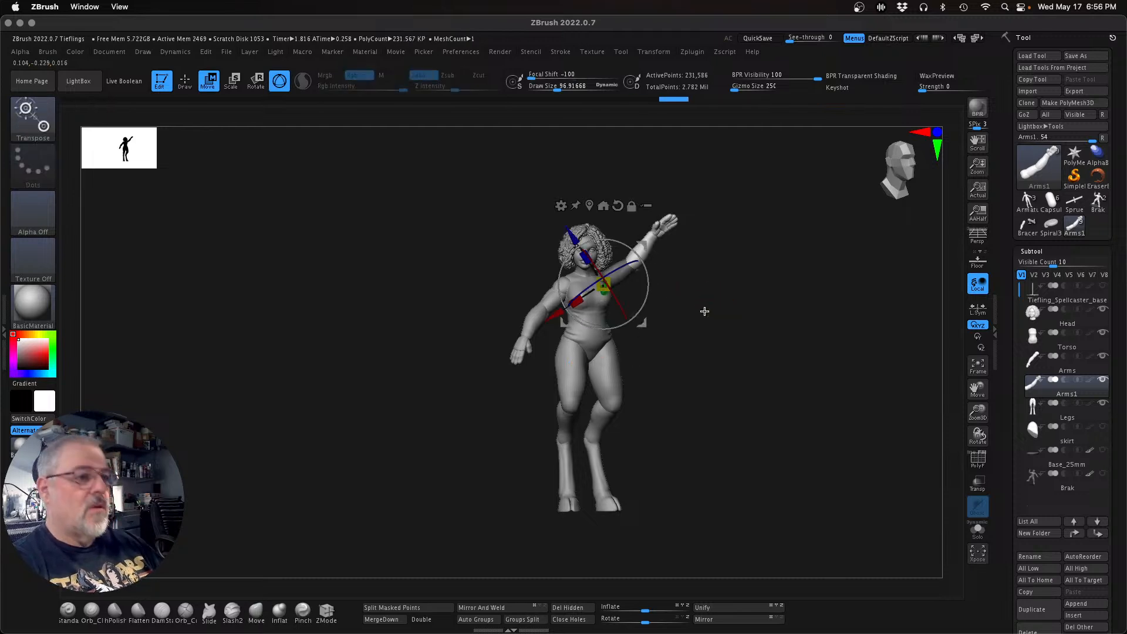
{"action": "left_click_drag", "start_coordinate": [644, 325], "coordinate": [642, 266], "text": "alt"}
{"action": "left_click_drag", "start_coordinate": [740, 389], "coordinate": [723, 403]}
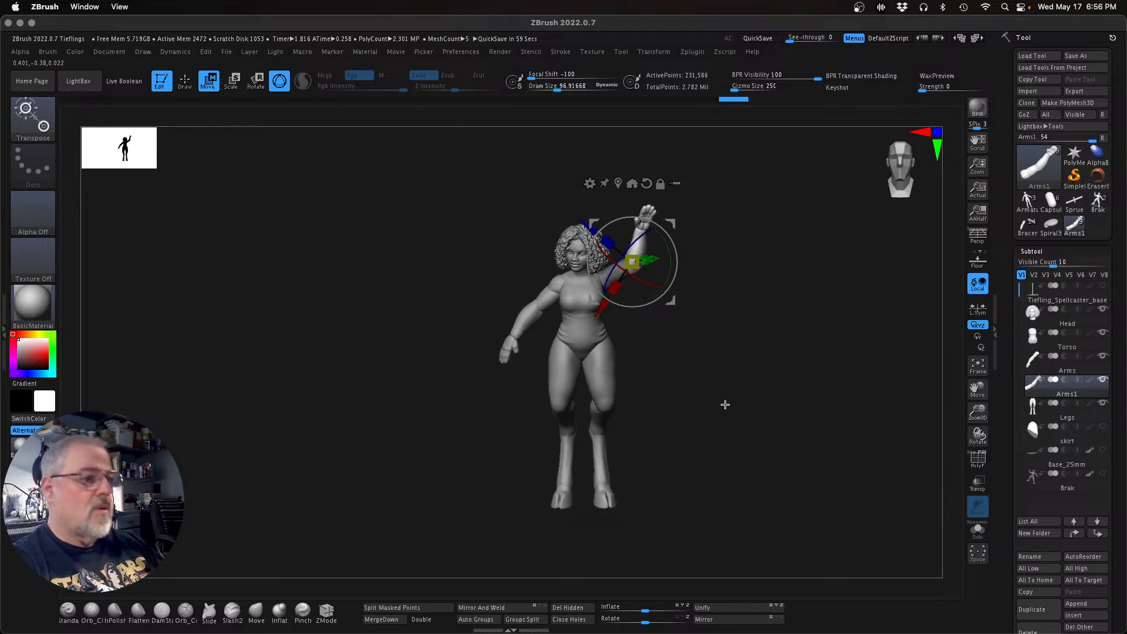
Step: Tilt the raised forearm slightly forward about the elbow in side view
{"action": "key", "text": "q"}
{"action": "mouse_move", "coordinate": [710, 364]}
{"action": "left_mouse_down"}
{"action": "mouse_move", "coordinate": [737, 422]}
{"action": "mouse_move", "coordinate": [710, 434]}
{"action": "mouse_move", "coordinate": [674, 294]}
{"action": "mouse_move", "coordinate": [674, 311]}
{"action": "mouse_move", "coordinate": [738, 322]}
{"action": "left_mouse_up"}
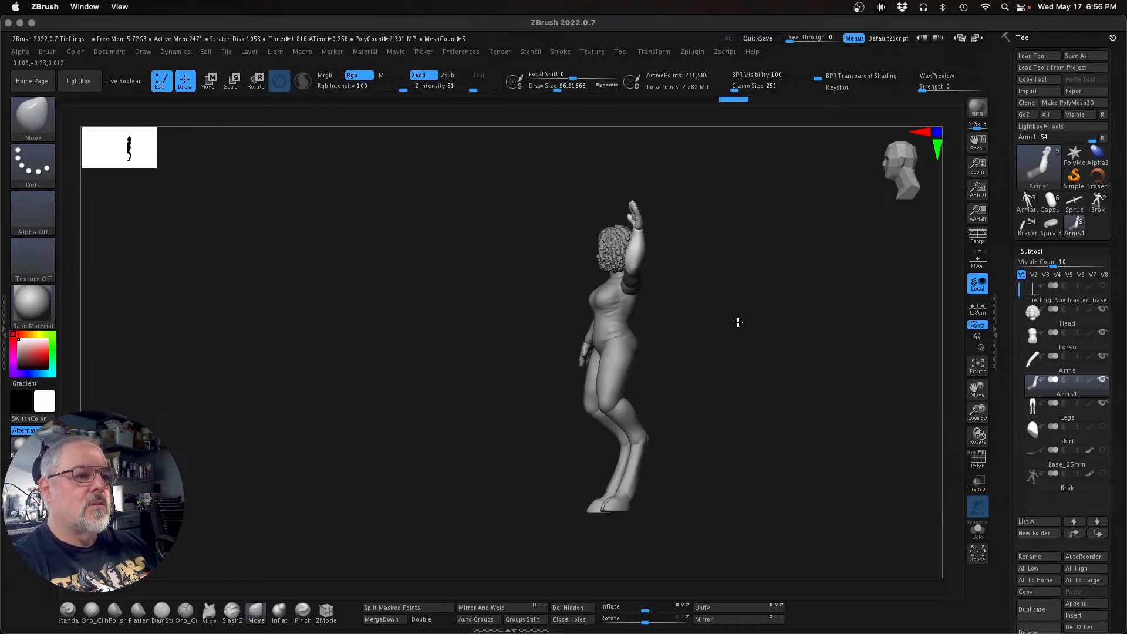
{"action": "key", "text": "w"}
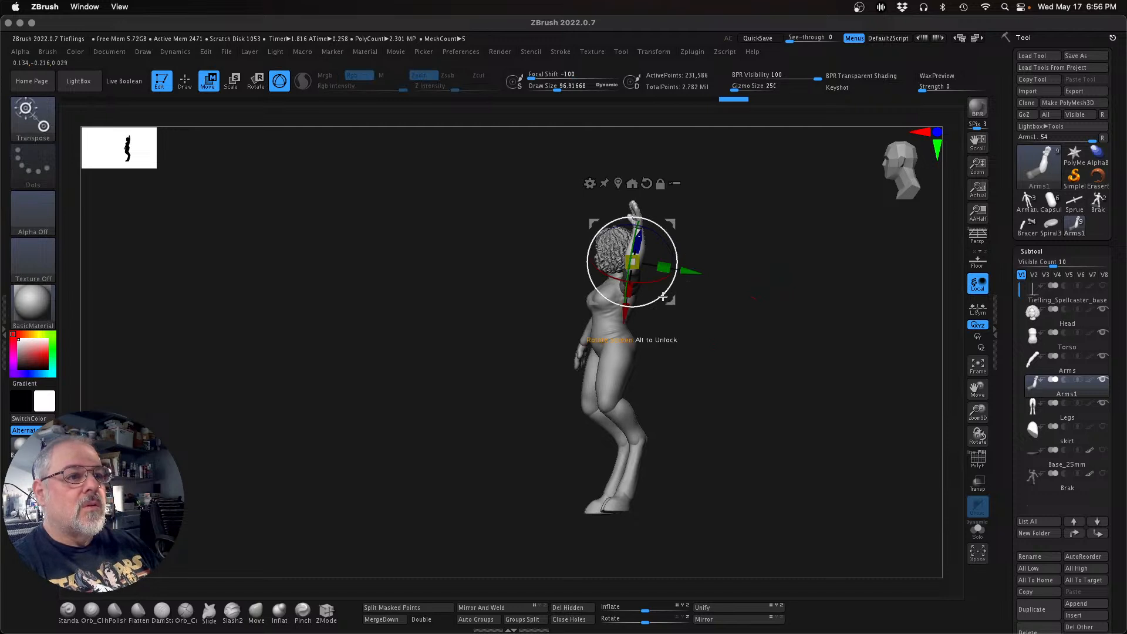
{"action": "left_click_drag", "start_coordinate": [661, 297], "coordinate": [665, 287]}
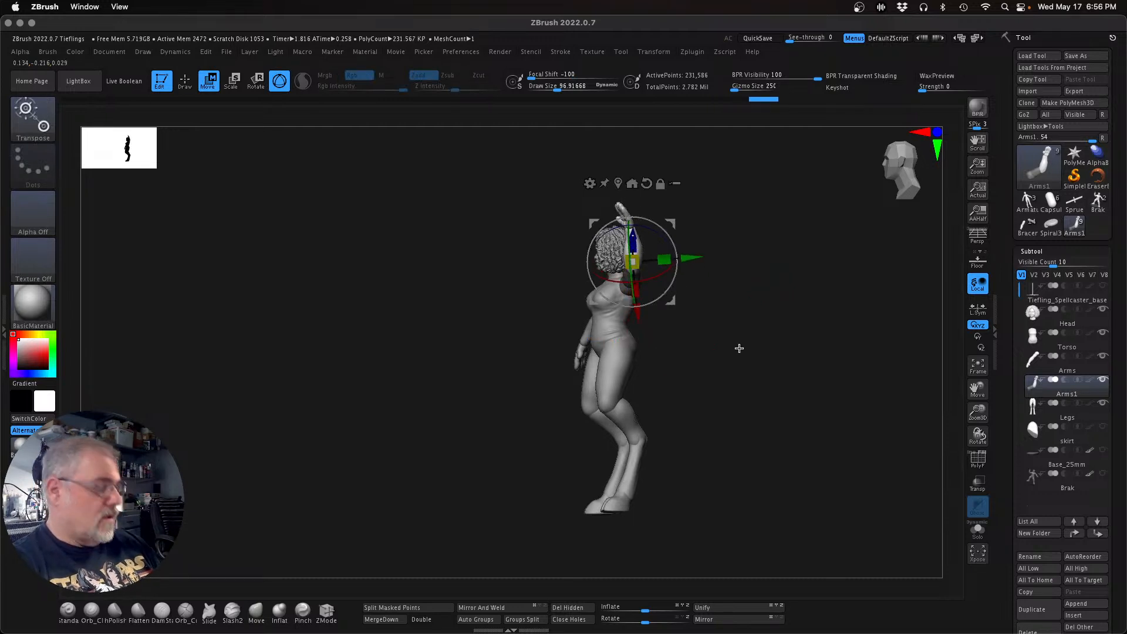
Step: Mask the raised left arm down to the wrist, leaving the hand free, and place the transform pivot at the wrist
{"action": "key", "text": "q"}
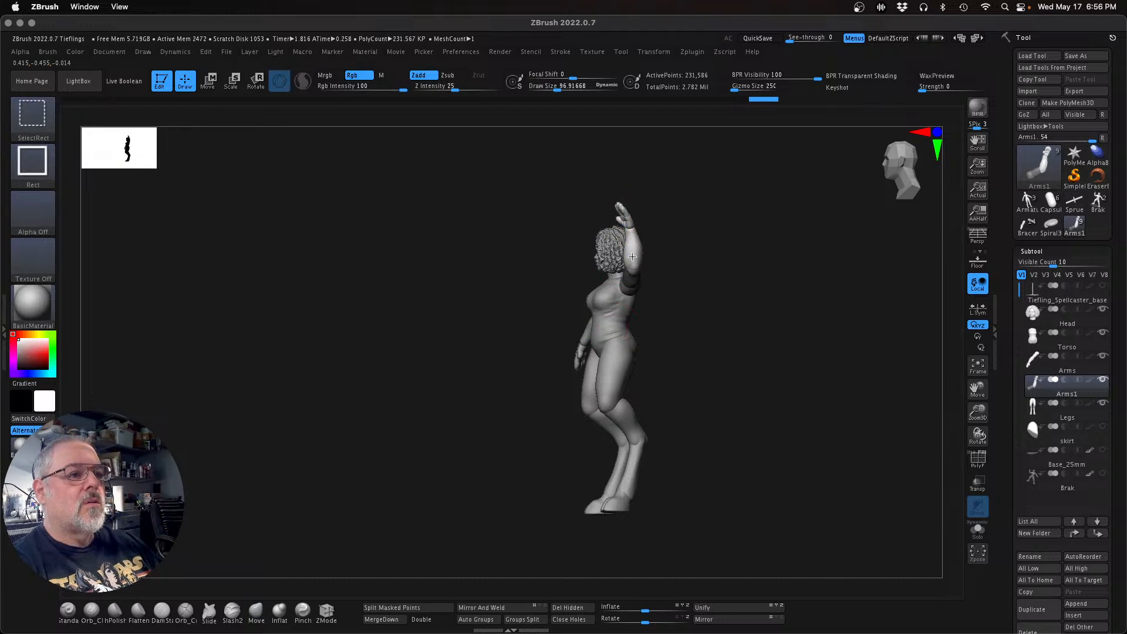
{"action": "key", "text": "b"}
{"action": "key", "text": "m"}
{"action": "key", "text": "v"}
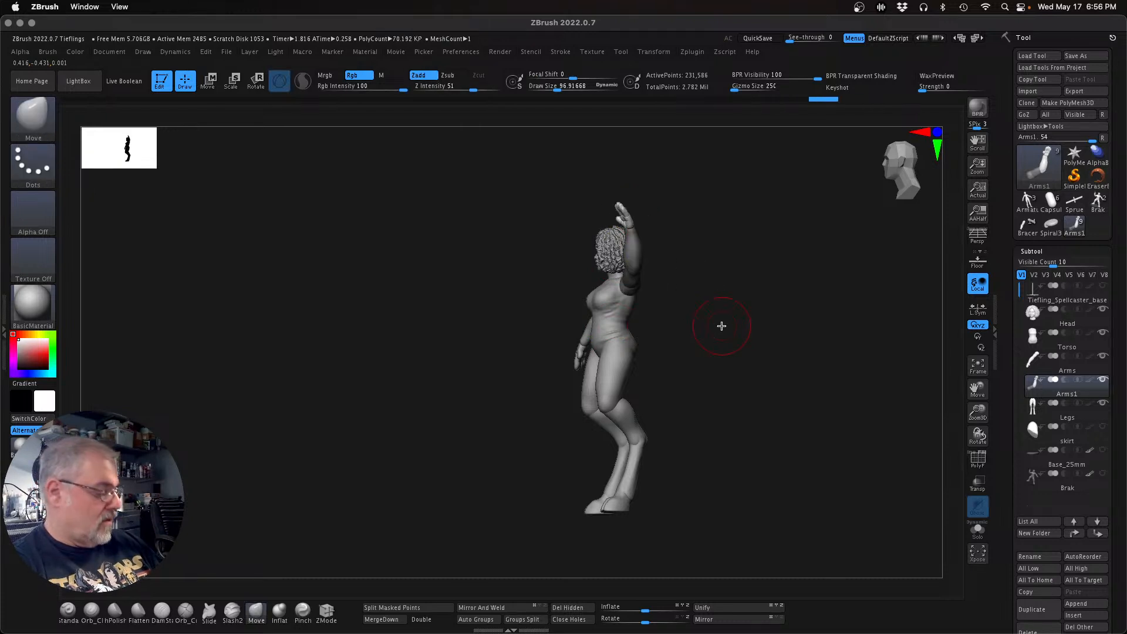
{"action": "key", "text": "w"}
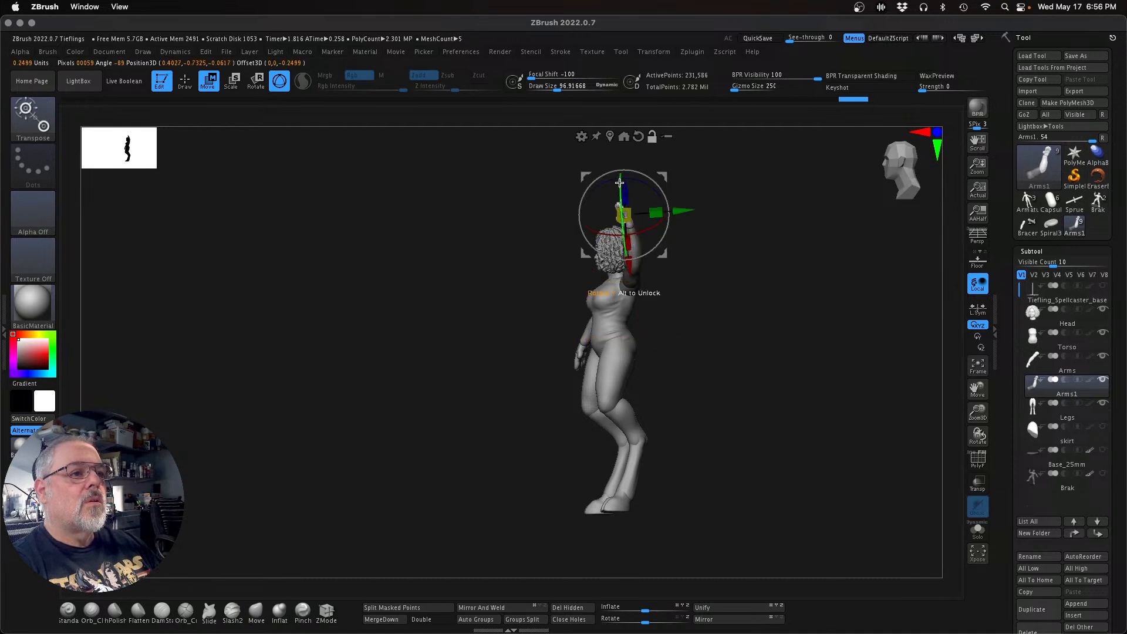
{"action": "left_click_drag", "start_coordinate": [758, 365], "coordinate": [792, 360]}
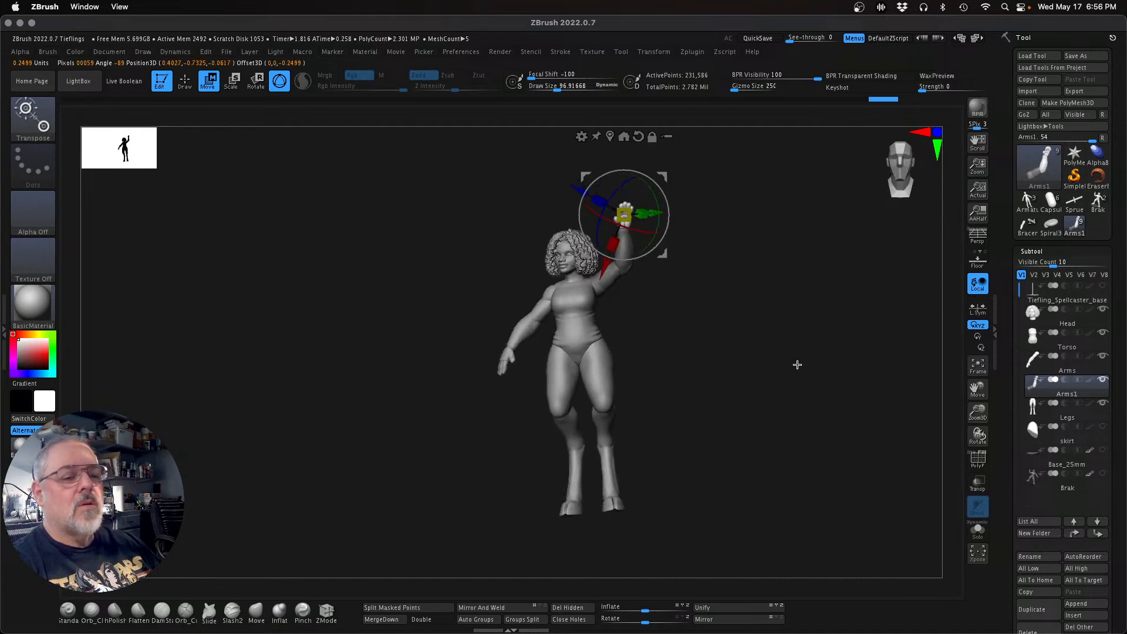
{"action": "left_click_drag", "start_coordinate": [977, 413], "coordinate": [900, 399]}
{"action": "left_click_drag", "start_coordinate": [604, 270], "coordinate": [599, 293]}
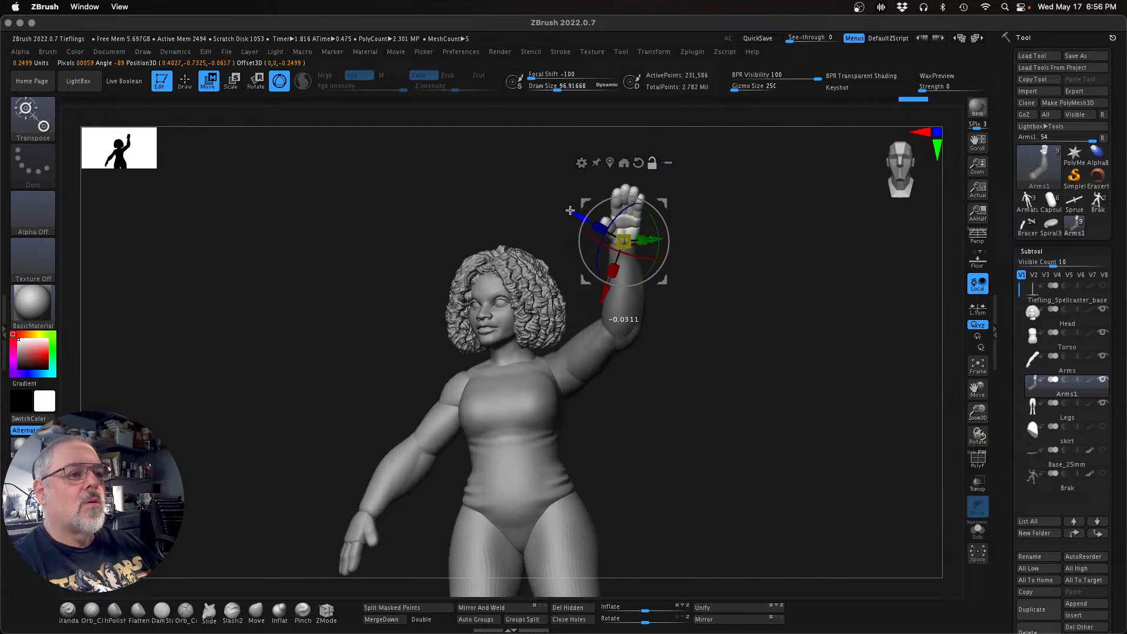
Step: Rotate the left hand about the wrist, twisting and tilting its palm, and check it from a three-quarter view
{"action": "left_click_drag", "start_coordinate": [658, 260], "coordinate": [584, 243]}
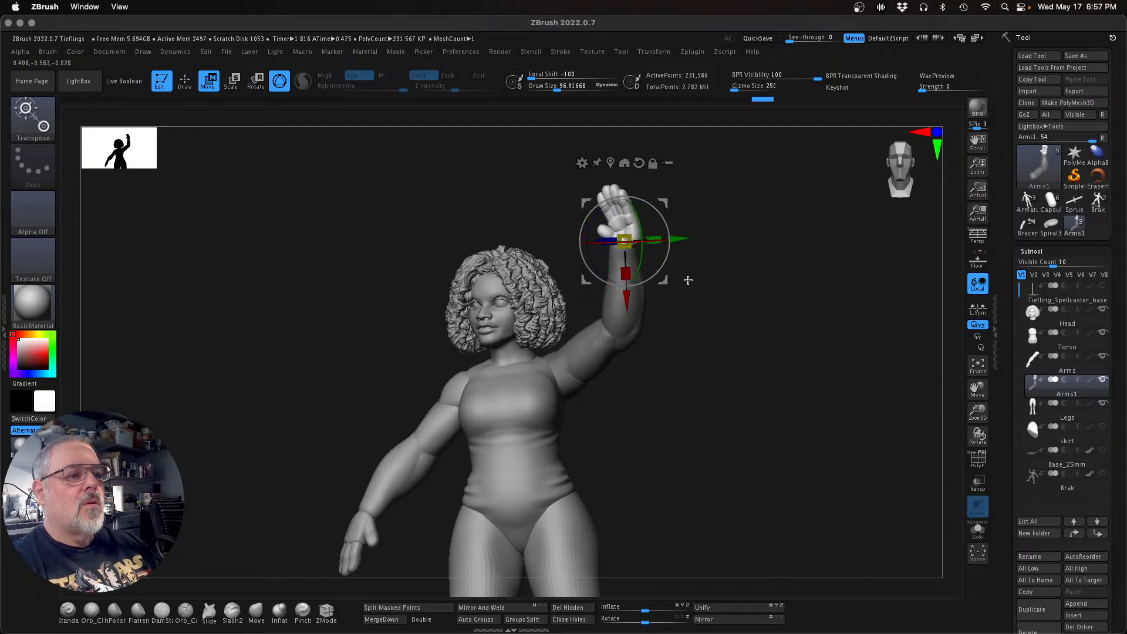
{"action": "left_click_drag", "start_coordinate": [673, 242], "coordinate": [646, 235]}
{"action": "mouse_move", "coordinate": [731, 369]}
{"action": "left_mouse_down"}
{"action": "mouse_move", "coordinate": [750, 382]}
{"action": "mouse_move", "coordinate": [749, 368]}
{"action": "left_mouse_up"}
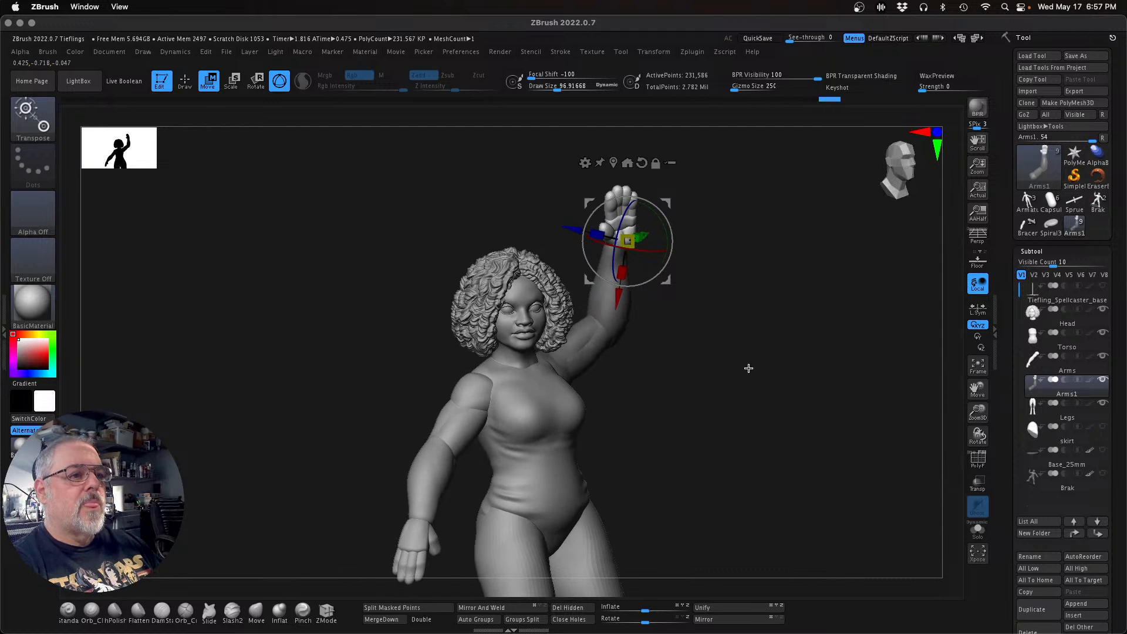
{"action": "left_click_drag", "start_coordinate": [655, 255], "coordinate": [664, 246]}
{"action": "left_click_drag", "start_coordinate": [575, 218], "coordinate": [570, 217]}
{"action": "mouse_move", "coordinate": [764, 428]}
{"action": "left_mouse_down"}
{"action": "mouse_move", "coordinate": [754, 425]}
{"action": "mouse_move", "coordinate": [779, 423]}
{"action": "mouse_move", "coordinate": [759, 439]}
{"action": "left_mouse_up"}
{"action": "left_click_drag", "start_coordinate": [977, 411], "coordinate": [898, 423]}
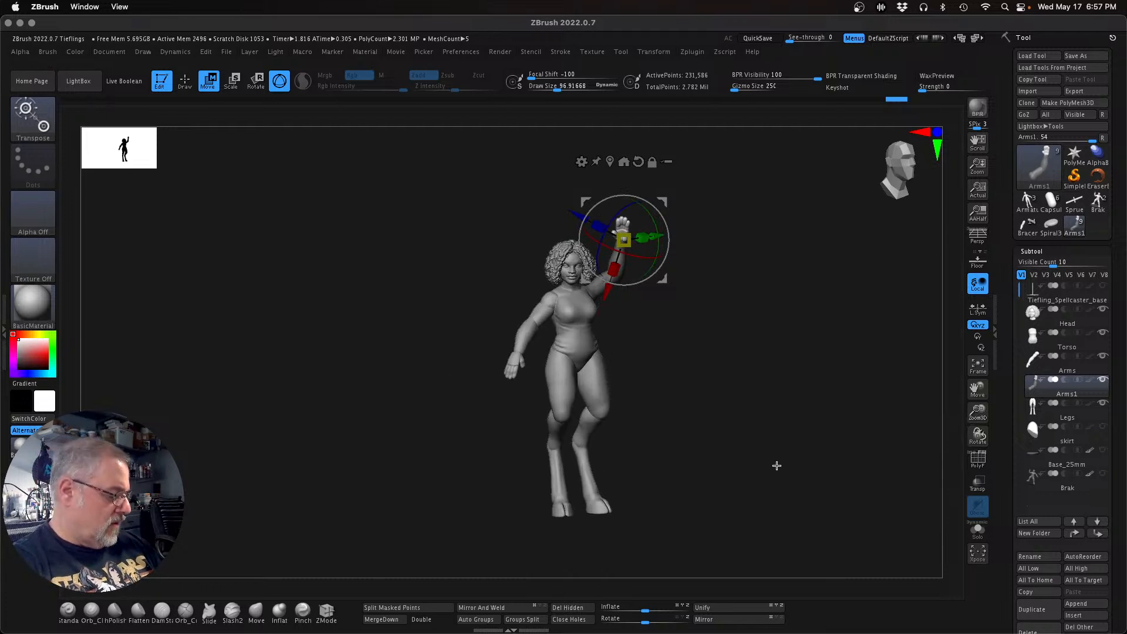
Step: Select the Arms subtool and place its transform pivot at the right shoulder joint
{"action": "key", "text": "q"}
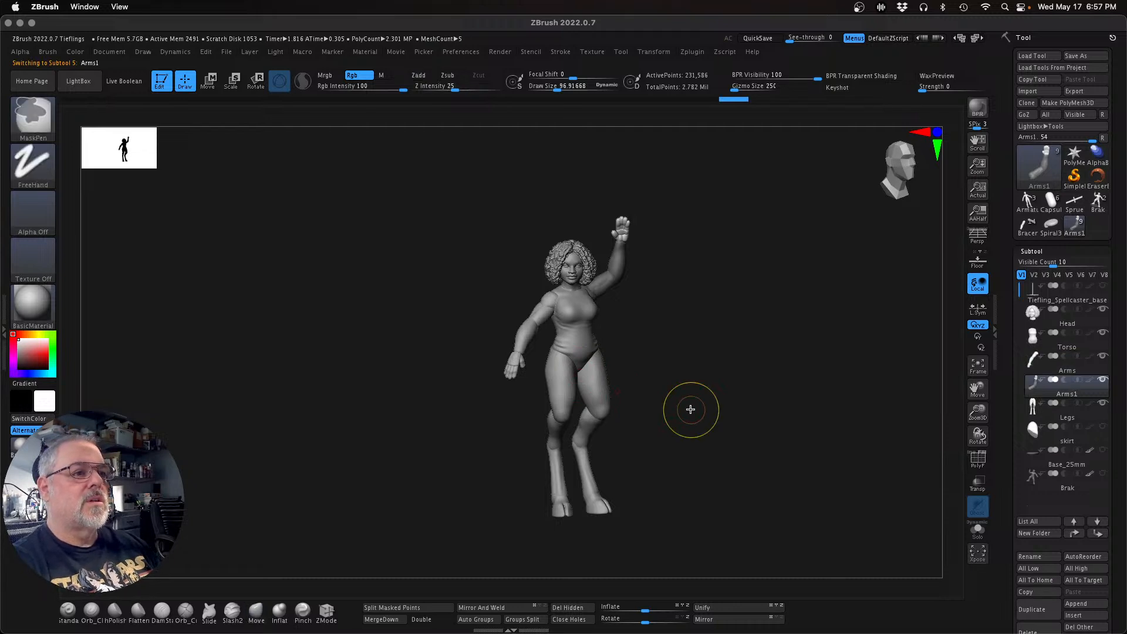
{"action": "key", "text": "Up"}
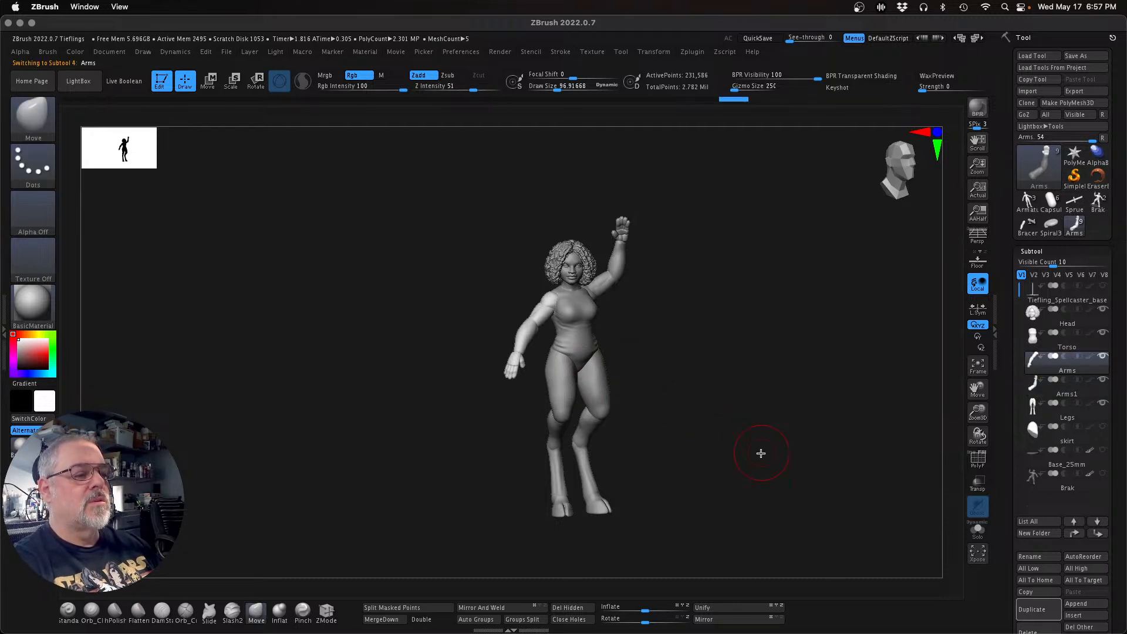
{"action": "key", "text": "w"}
{"action": "left_click_drag", "start_coordinate": [756, 453], "coordinate": [819, 421]}
{"action": "left_click_drag", "start_coordinate": [496, 281], "coordinate": [477, 259], "text": "alt"}
{"action": "mouse_move", "coordinate": [651, 377]}
{"action": "left_mouse_down"}
{"action": "mouse_move", "coordinate": [643, 403]}
{"action": "mouse_move", "coordinate": [646, 364]}
{"action": "left_mouse_up"}
{"action": "left_click_drag", "start_coordinate": [572, 284], "coordinate": [569, 285], "text": "alt"}
{"action": "left_click_drag", "start_coordinate": [667, 356], "coordinate": [675, 357]}
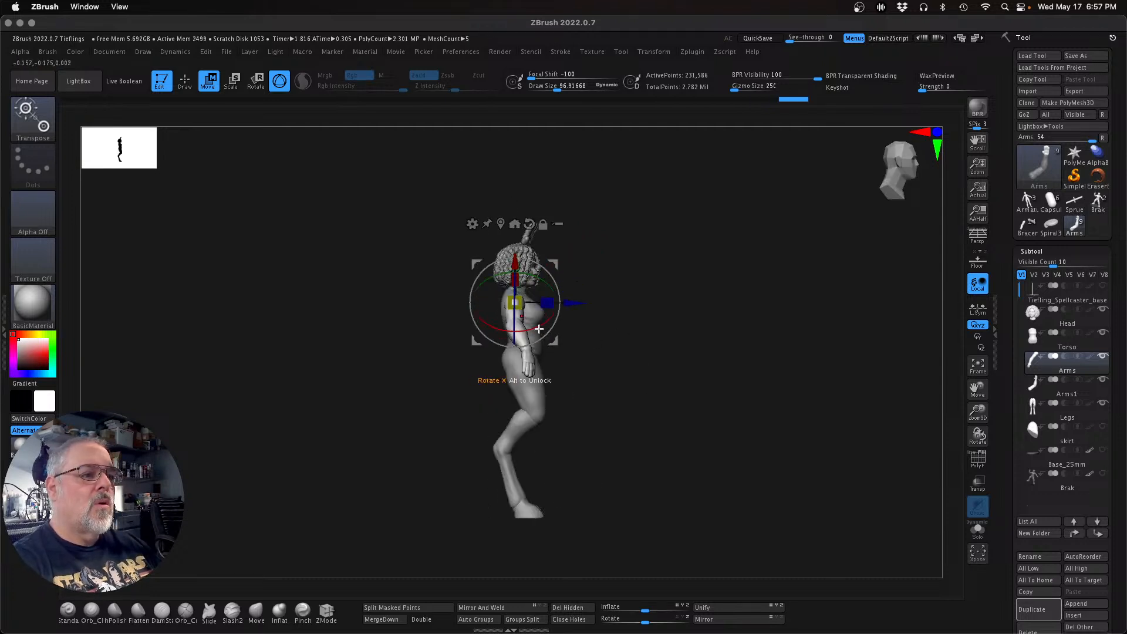
Step: Swing the right arm forward about the shoulder and raise it outward to a nearly horizontal pose
{"action": "left_click_drag", "start_coordinate": [548, 323], "coordinate": [507, 313]}
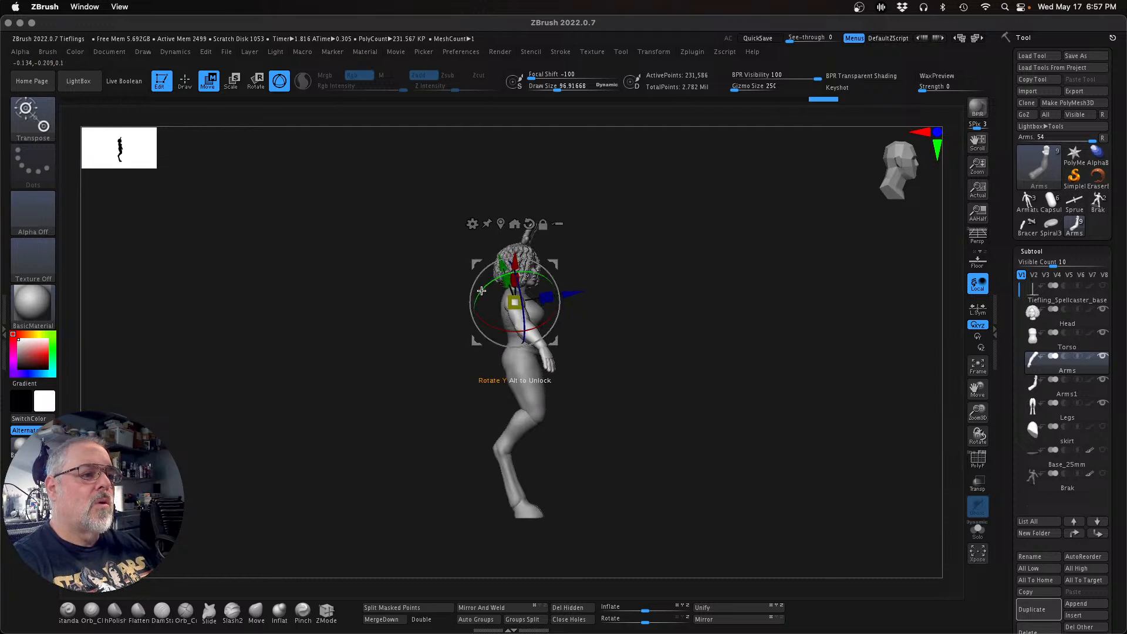
{"action": "left_click_drag", "start_coordinate": [632, 425], "coordinate": [621, 423], "text": "shift"}
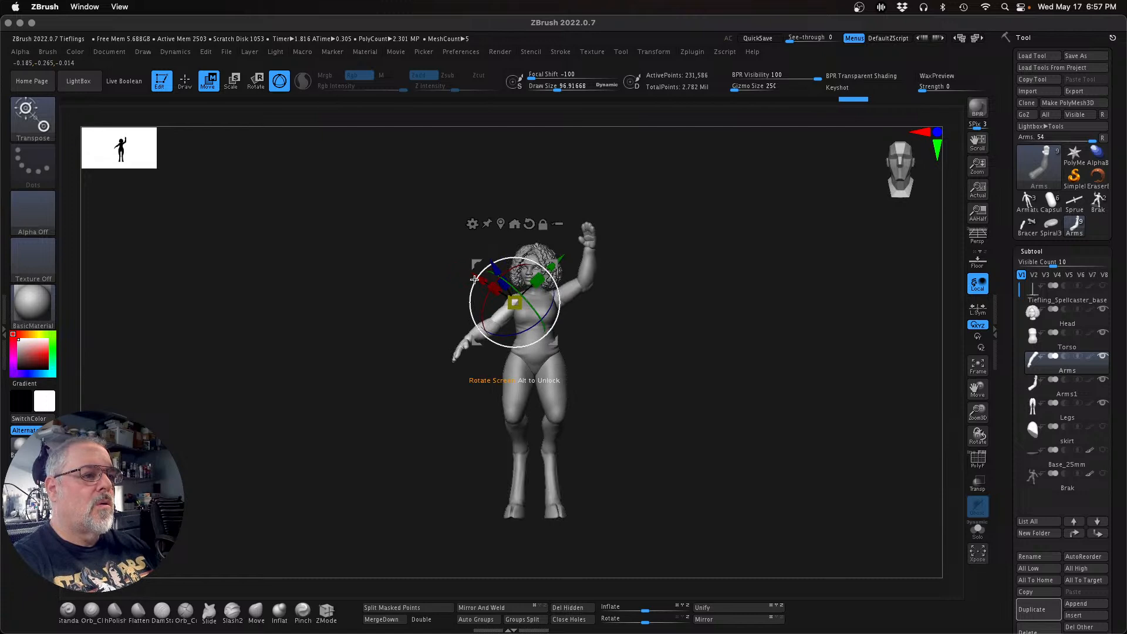
{"action": "left_click_drag", "start_coordinate": [481, 280], "coordinate": [516, 321]}
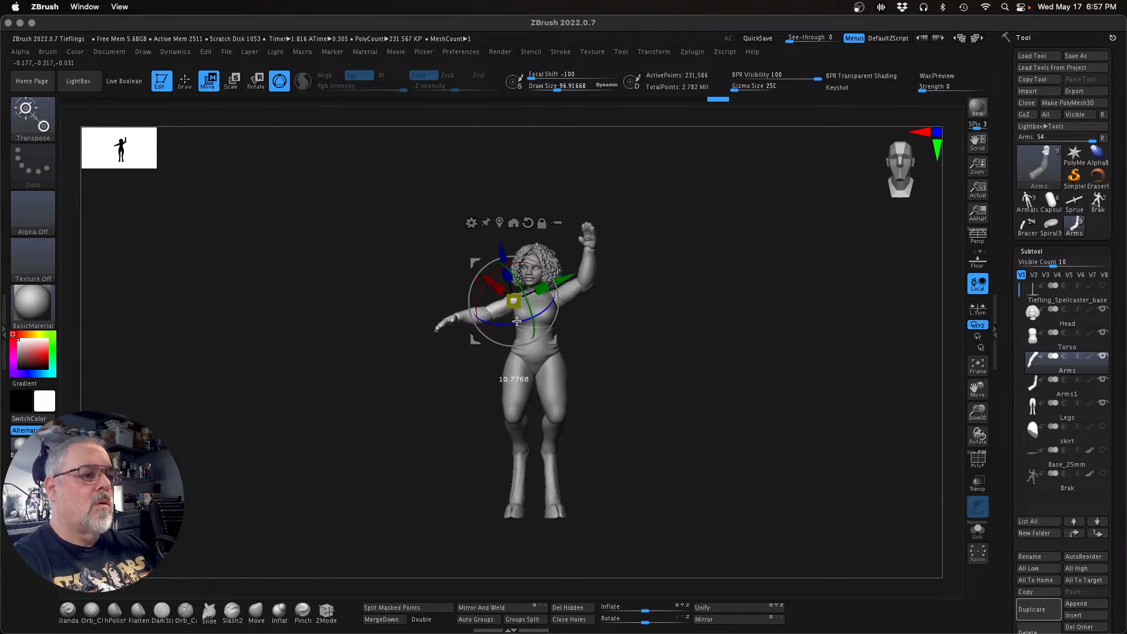
{"action": "left_click_drag", "start_coordinate": [600, 403], "coordinate": [645, 463]}
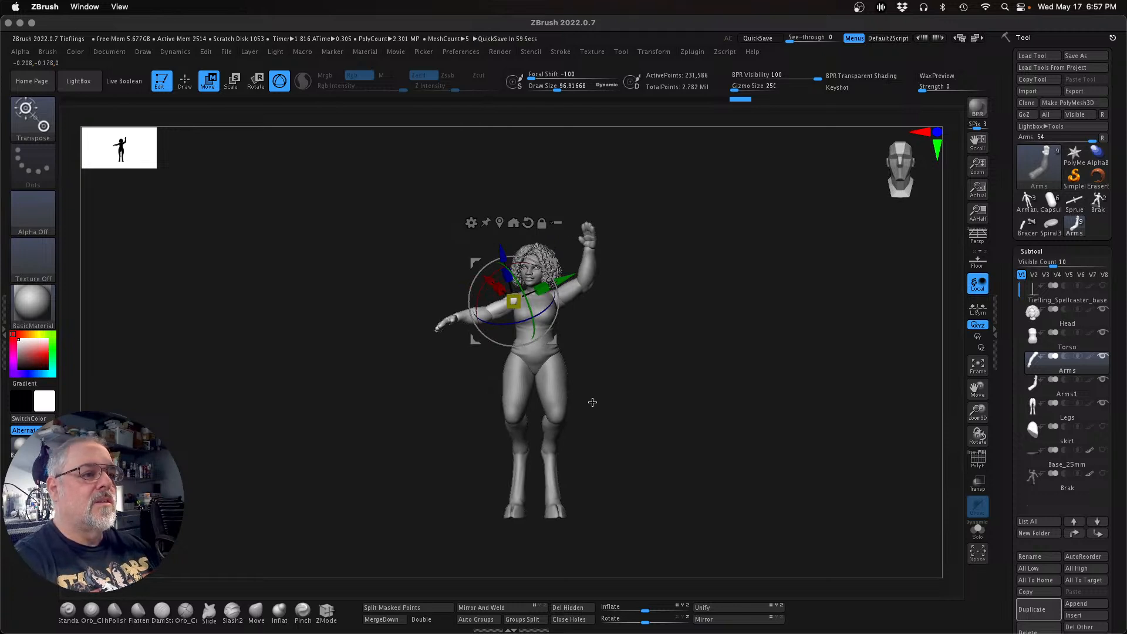
{"action": "key", "text": "q"}
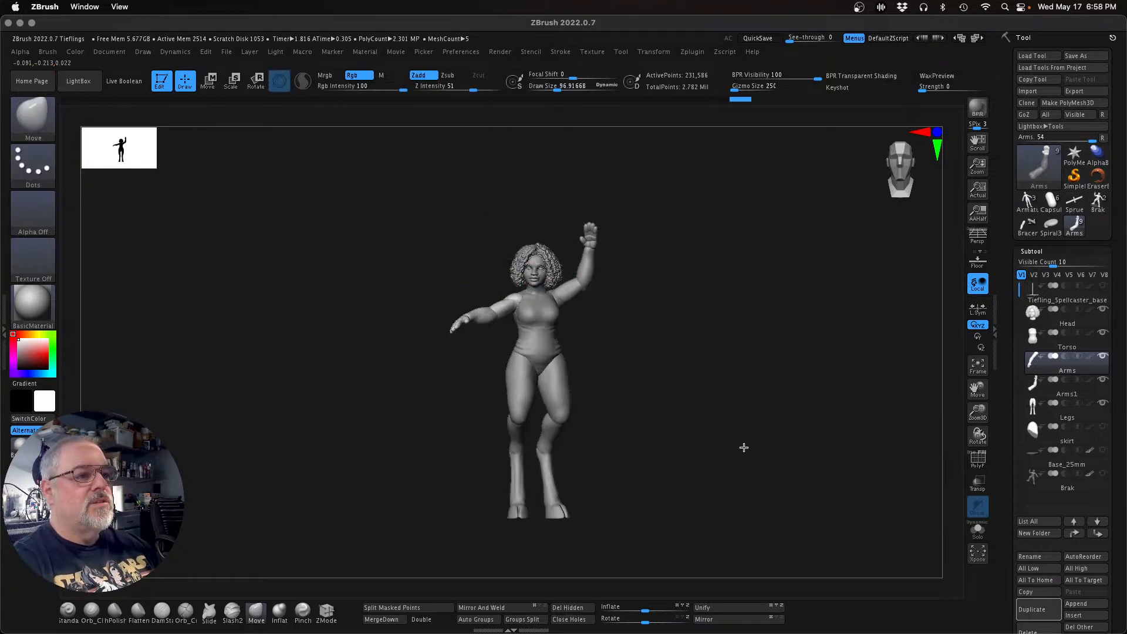
{"action": "mouse_move", "coordinate": [767, 513]}
{"action": "left_mouse_down"}
{"action": "mouse_move", "coordinate": [822, 490]}
{"action": "mouse_move", "coordinate": [852, 513]}
{"action": "mouse_move", "coordinate": [850, 498]}
{"action": "mouse_move", "coordinate": [759, 528]}
{"action": "mouse_move", "coordinate": [712, 490]}
{"action": "mouse_move", "coordinate": [724, 485]}
{"action": "left_mouse_up"}
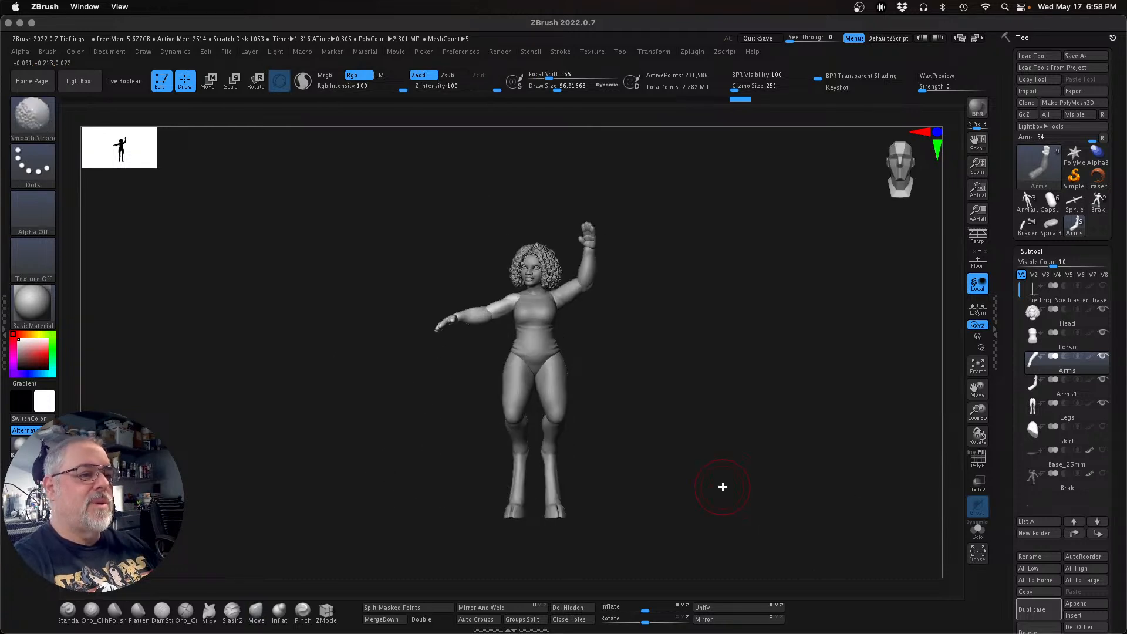
{"action": "left_click_drag", "start_coordinate": [977, 413], "coordinate": [988, 430]}
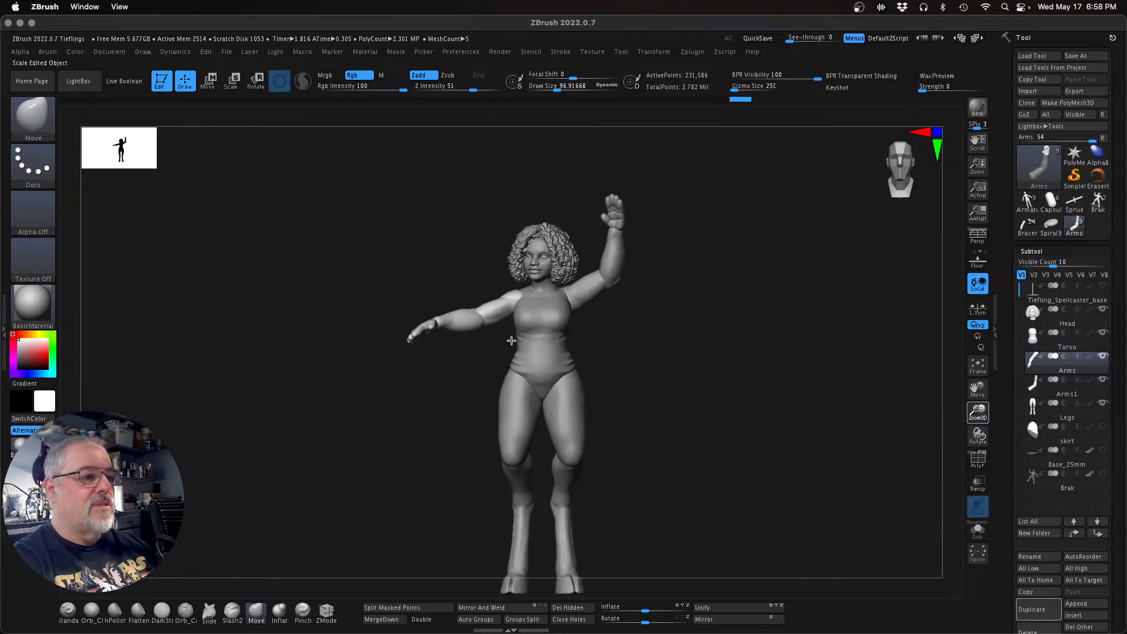
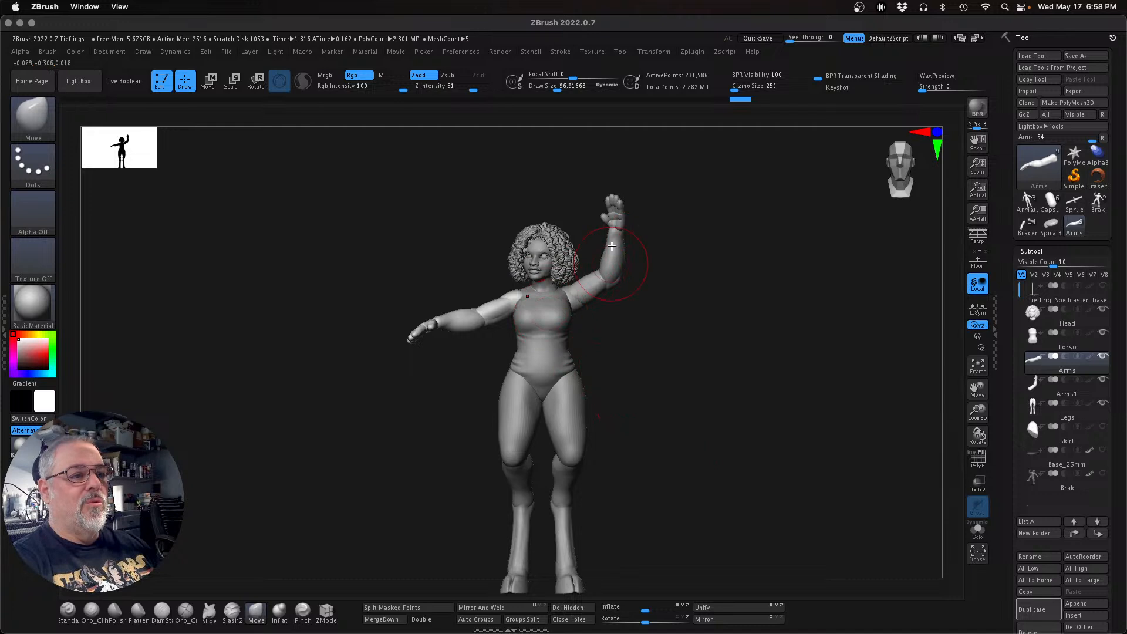
Step: Isolate the right hand's polygroup, mask the rest of the right arm, and position the transform pivot at the wrist
{"action": "mouse_move", "coordinate": [634, 404]}
{"action": "left_mouse_down"}
{"action": "mouse_move", "coordinate": [662, 400]}
{"action": "mouse_move", "coordinate": [655, 407]}
{"action": "left_mouse_up"}
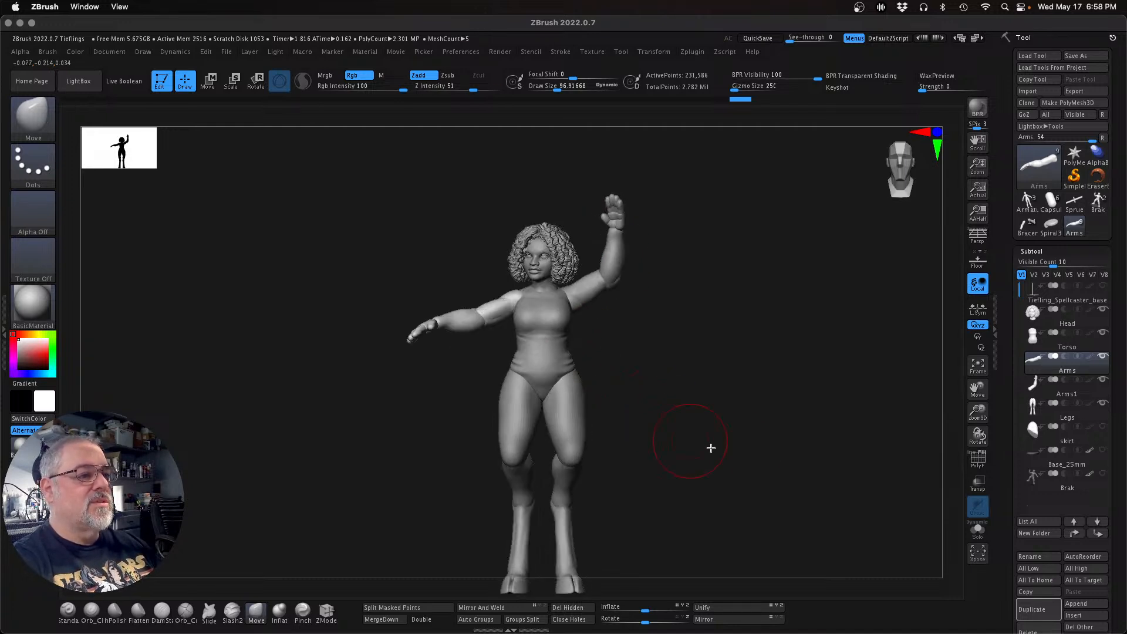
{"action": "left_click", "coordinate": [463, 324], "text": "ctrl+shift"}
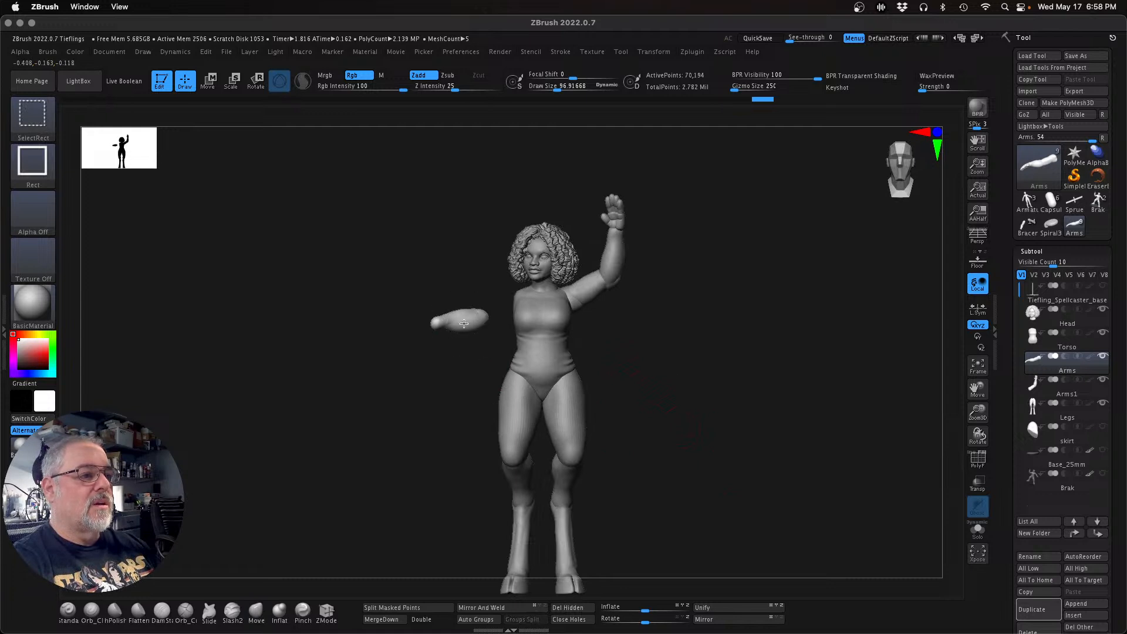
{"action": "left_click", "coordinate": [464, 324], "text": "ctrl+shift"}
{"action": "left_click", "coordinate": [515, 303], "text": "ctrl+shift"}
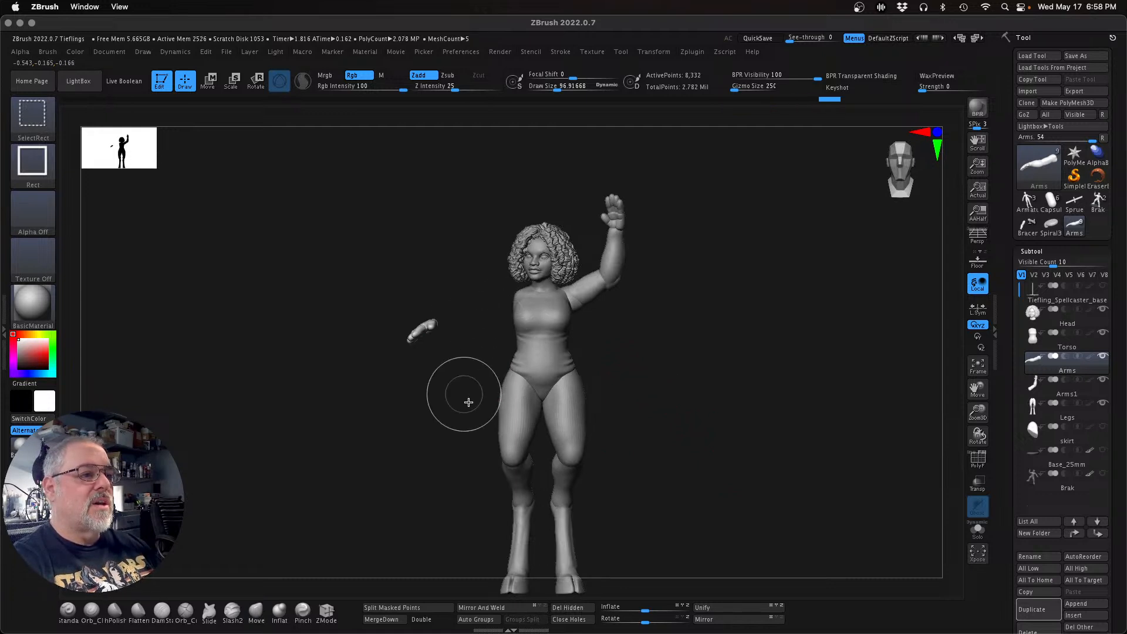
{"action": "left_click", "coordinate": [730, 455], "text": "ctrl+shift"}
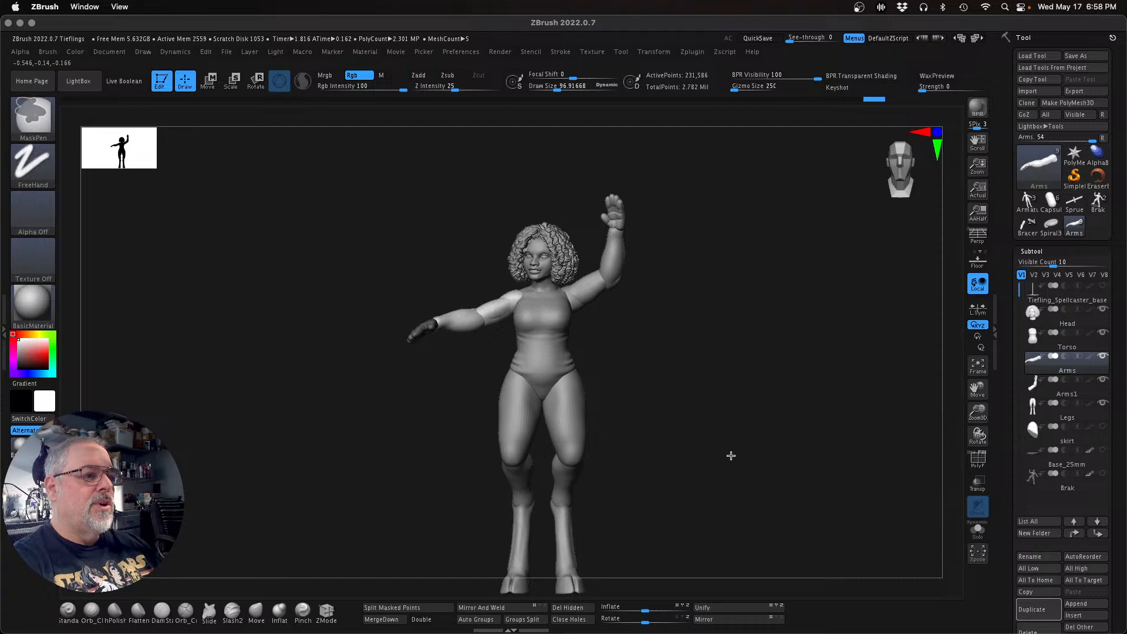
{"action": "key", "text": "w"}
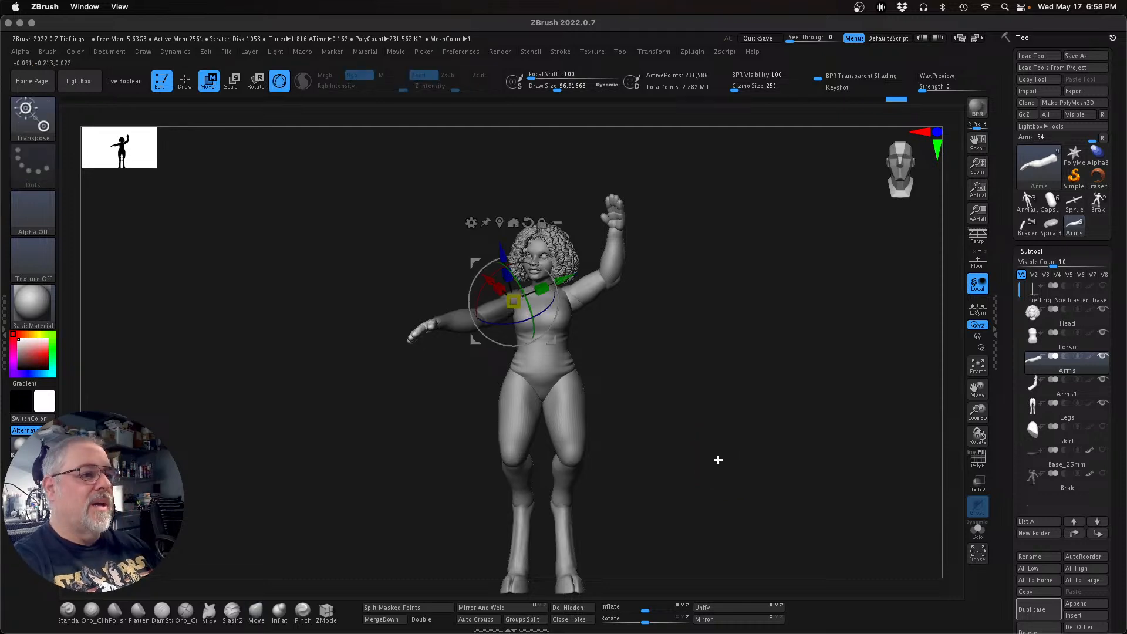
{"action": "left_click", "coordinate": [420, 332]}
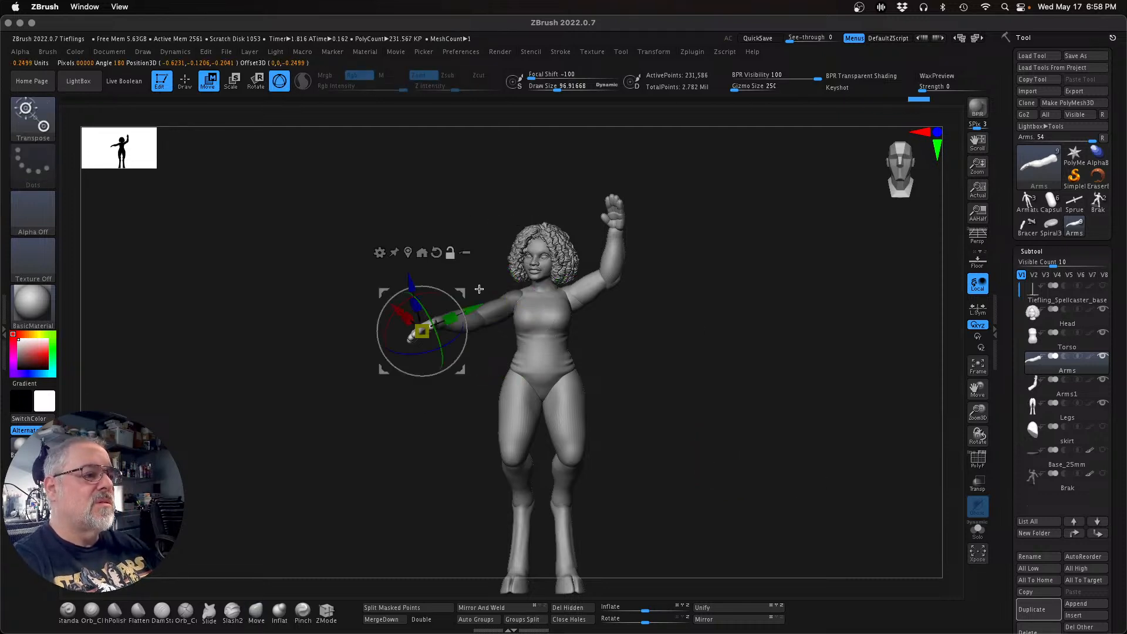
{"action": "left_click_drag", "start_coordinate": [696, 394], "coordinate": [773, 533]}
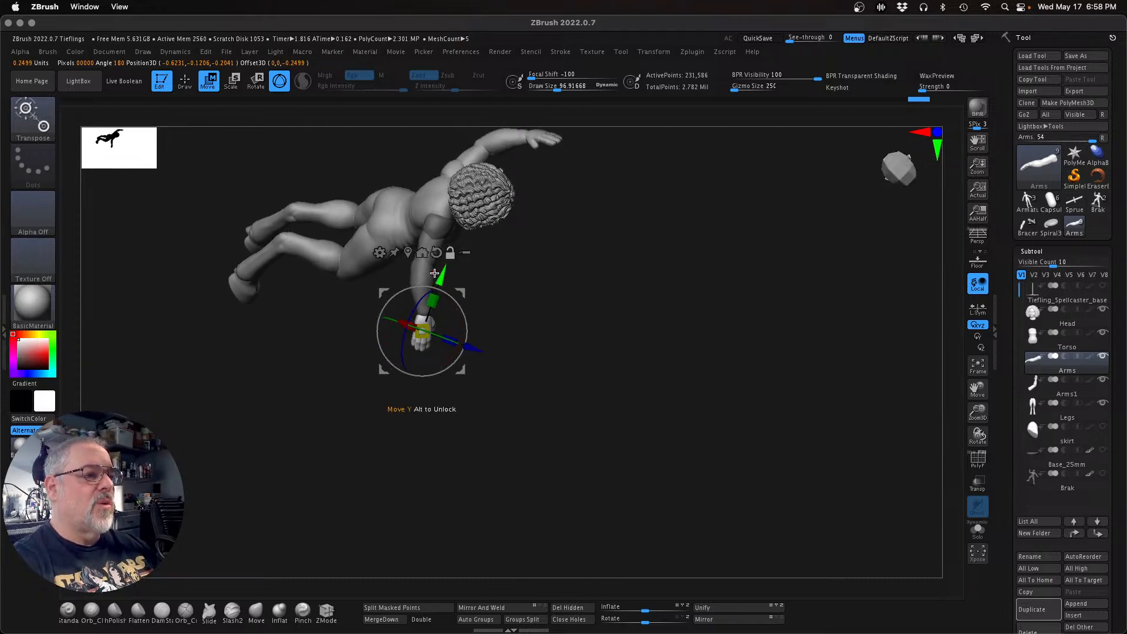
{"action": "left_click_drag", "start_coordinate": [440, 275], "coordinate": [444, 264]}
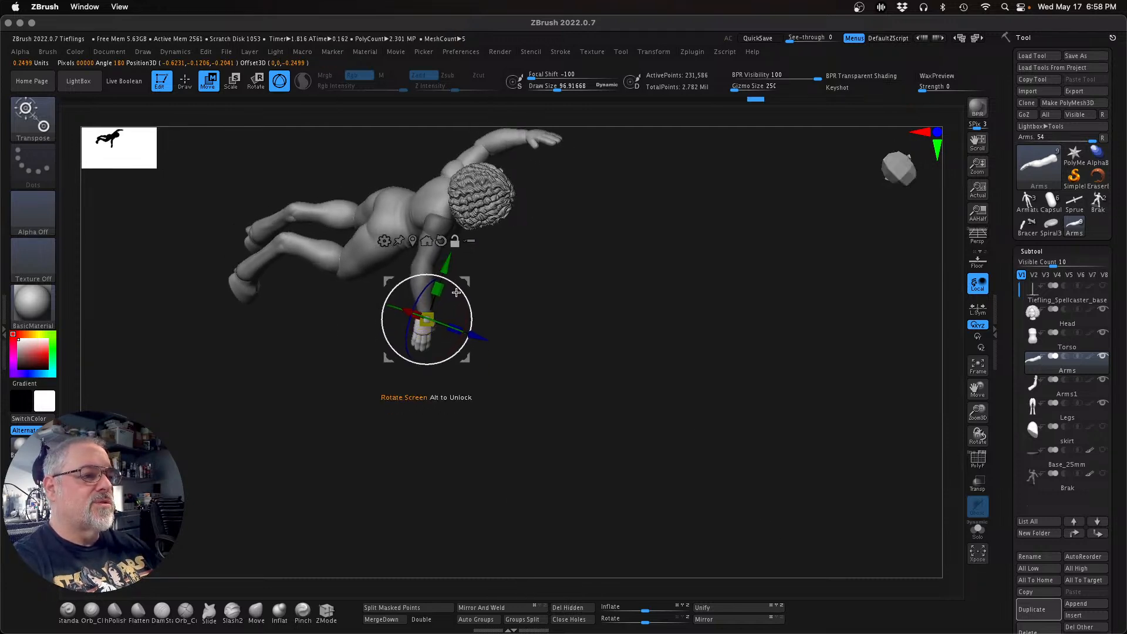
Step: Rotate the right hand about the wrist to turn the palm forward and angle the hand
{"action": "left_click_drag", "start_coordinate": [482, 340], "coordinate": [524, 320]}
{"action": "left_click_drag", "start_coordinate": [433, 288], "coordinate": [359, 284]}
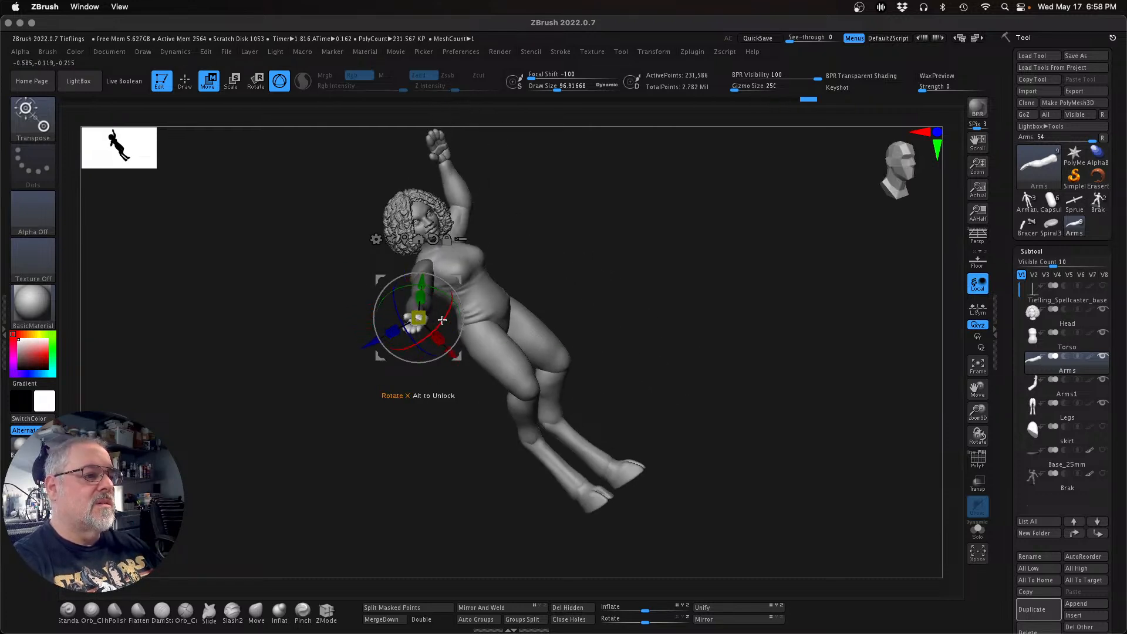
{"action": "left_click_drag", "start_coordinate": [449, 314], "coordinate": [453, 307]}
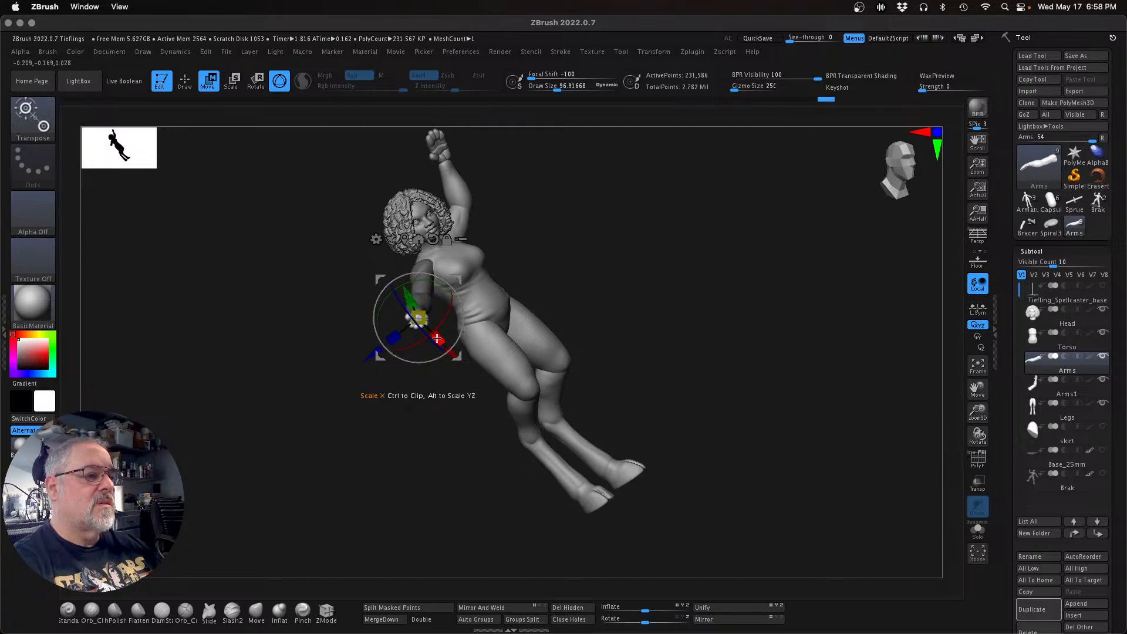
{"action": "mouse_move", "coordinate": [431, 343]}
{"action": "left_mouse_down"}
{"action": "mouse_move", "coordinate": [440, 373]}
{"action": "mouse_move", "coordinate": [416, 356]}
{"action": "left_mouse_up"}
{"action": "left_click_drag", "start_coordinate": [644, 336], "coordinate": [722, 397], "text": "shift"}
{"action": "left_click_drag", "start_coordinate": [460, 275], "coordinate": [460, 274]}
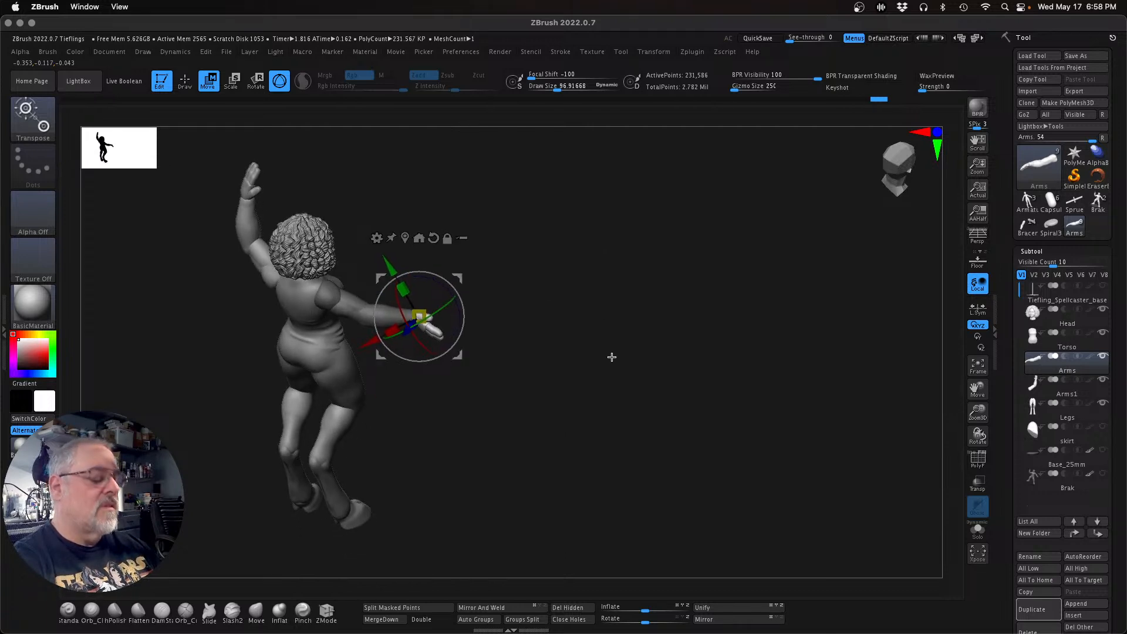
Step: Fine-tune the right hand's angle at the wrist, checking the pose from the front
{"action": "key", "text": "q"}
{"action": "left_click_drag", "start_coordinate": [596, 326], "coordinate": [589, 304]}
{"action": "left_click_drag", "start_coordinate": [538, 358], "coordinate": [546, 367]}
{"action": "key", "text": "w"}
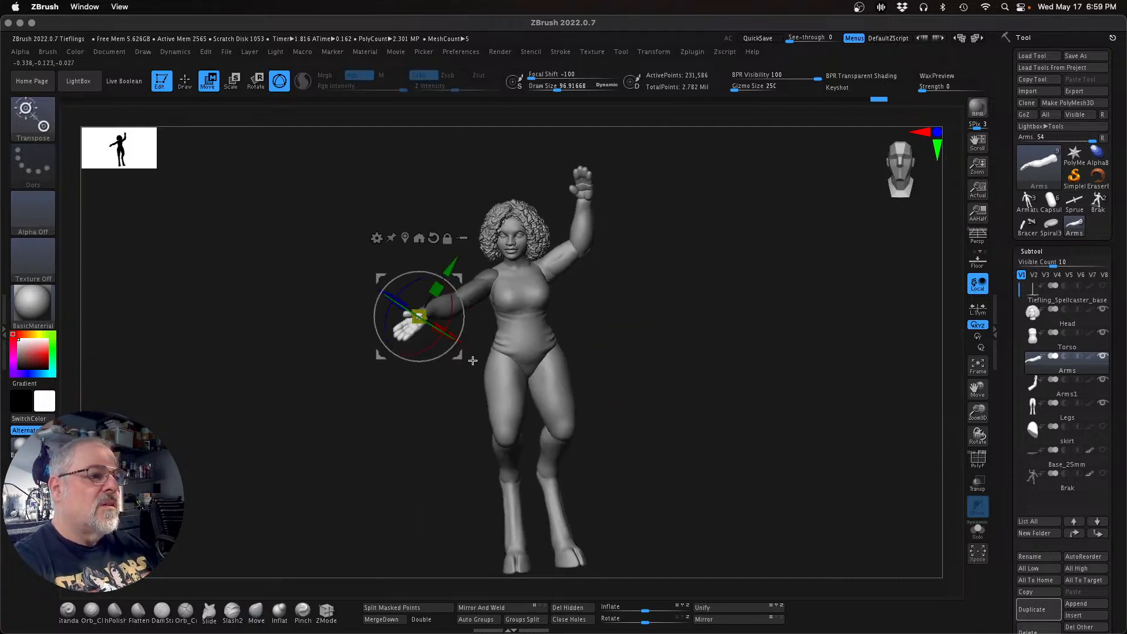
{"action": "left_click_drag", "start_coordinate": [442, 353], "coordinate": [456, 355]}
{"action": "key", "text": "q"}
{"action": "left_click_drag", "start_coordinate": [745, 403], "coordinate": [776, 388]}
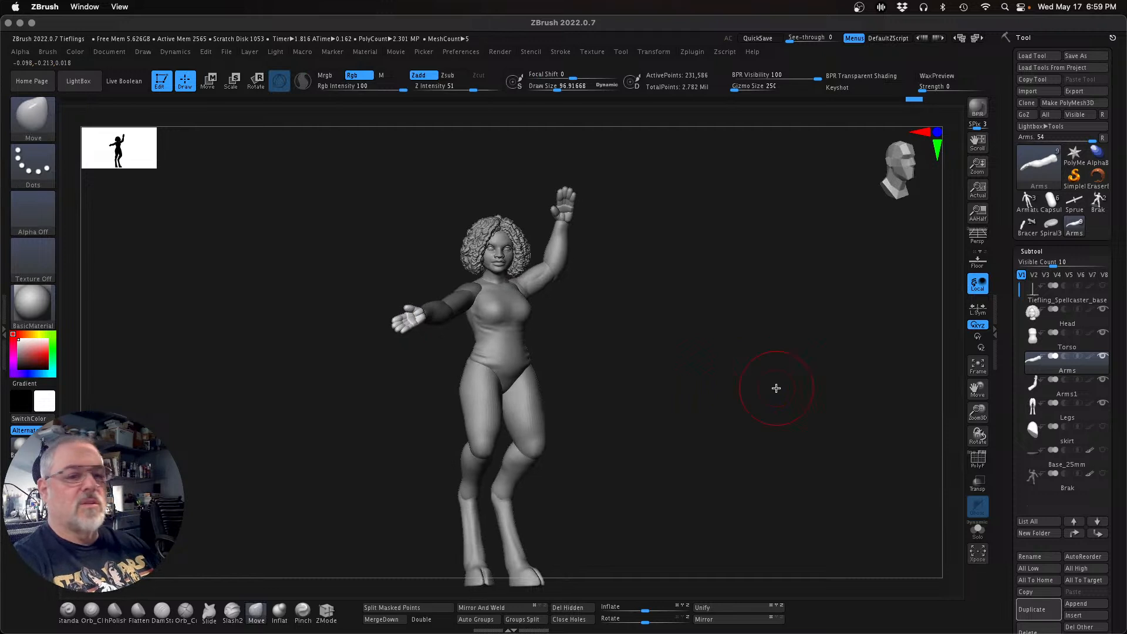
Step: Select the Head subtool, tilt the head slightly toward the raised left arm, and nudge it into place on the neck
{"action": "key", "text": "Up"}
{"action": "key", "text": "Up"}
{"action": "key", "text": "Up"}
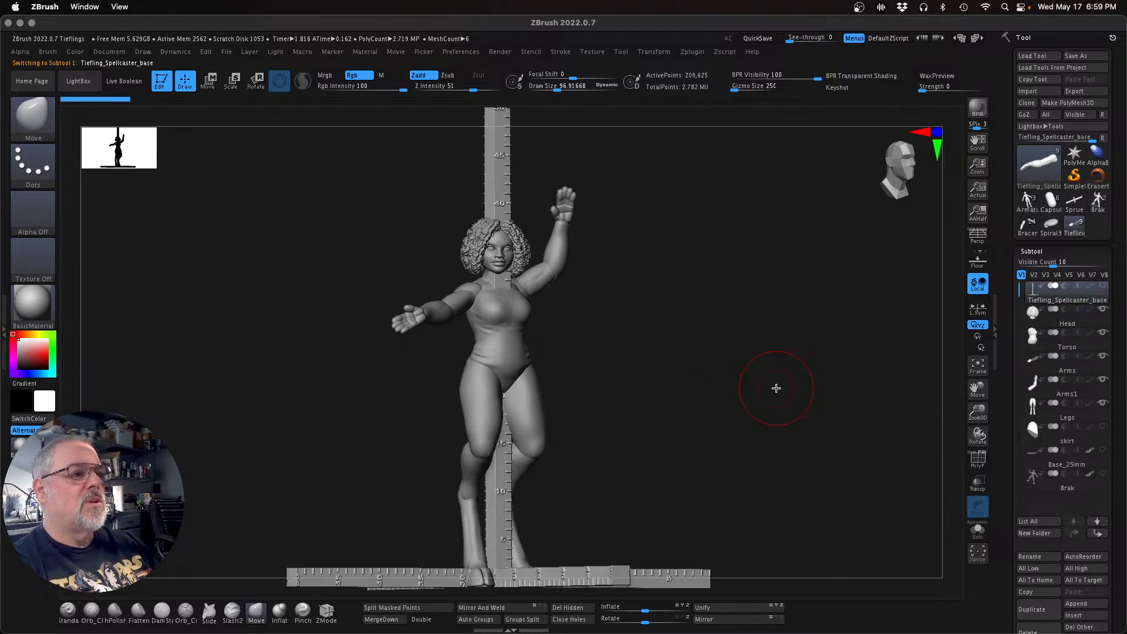
{"action": "key", "text": "Down"}
{"action": "left_click_drag", "start_coordinate": [776, 390], "coordinate": [758, 393]}
{"action": "key", "text": "w"}
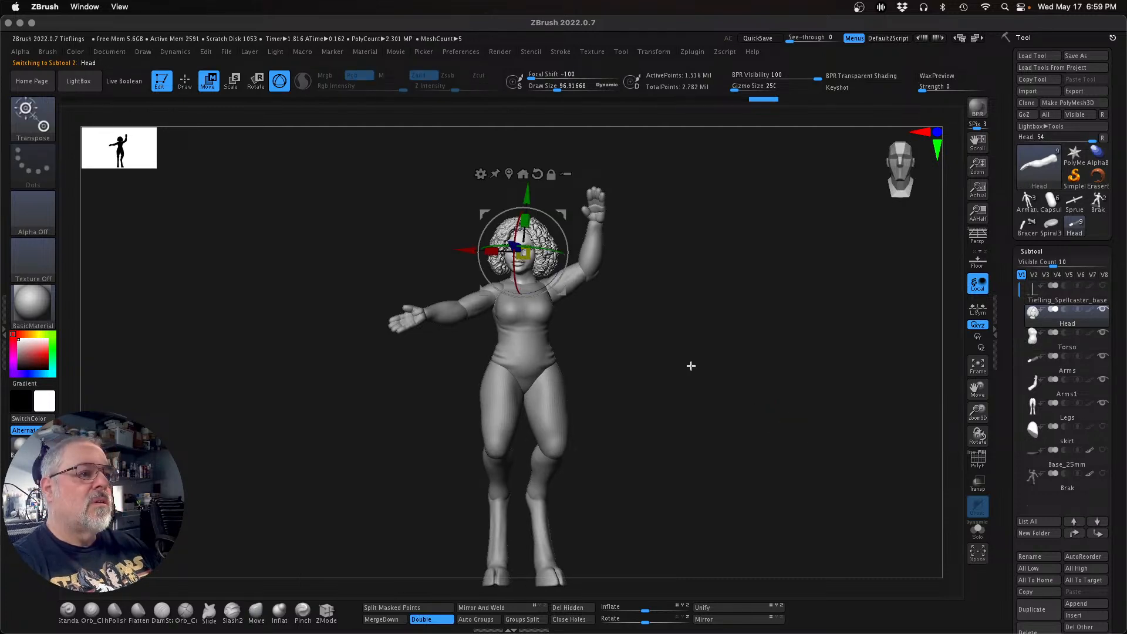
{"action": "left_click_drag", "start_coordinate": [516, 286], "coordinate": [532, 277]}
{"action": "left_click_drag", "start_coordinate": [557, 235], "coordinate": [561, 239]}
{"action": "left_click_drag", "start_coordinate": [470, 242], "coordinate": [475, 242]}
{"action": "left_click_drag", "start_coordinate": [537, 198], "coordinate": [538, 195]}
{"action": "left_click_drag", "start_coordinate": [514, 260], "coordinate": [514, 260]}
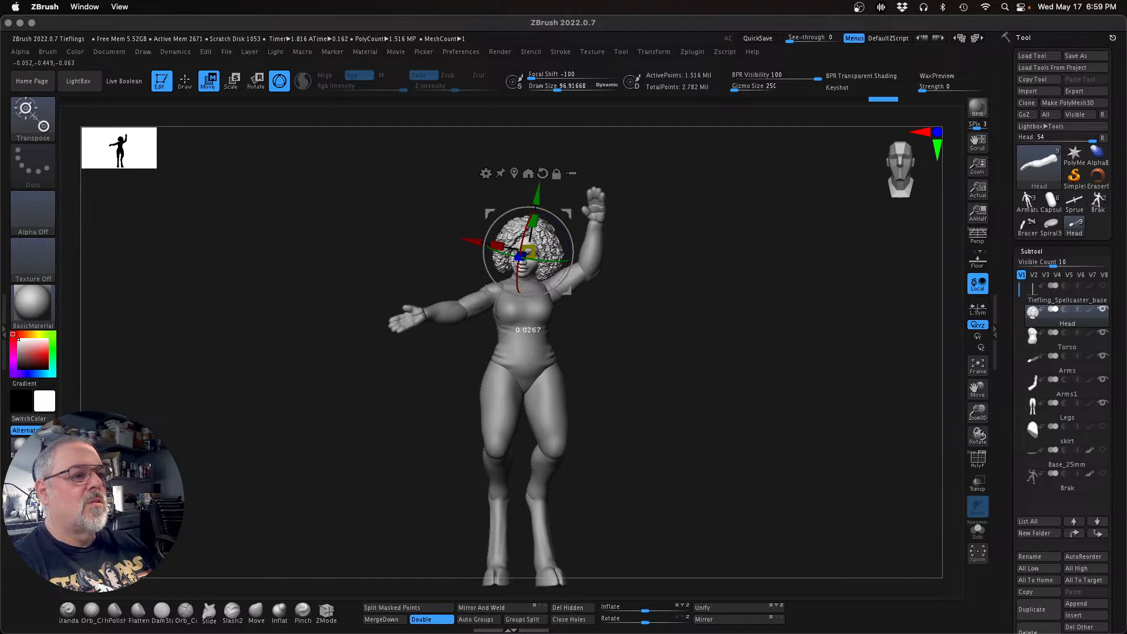
Step: Leave the transform gizmo and step through the head, torso and arm subtools to examine their order
{"action": "mouse_move", "coordinate": [696, 417]}
{"action": "left_mouse_down"}
{"action": "mouse_move", "coordinate": [740, 402]}
{"action": "mouse_move", "coordinate": [720, 413]}
{"action": "mouse_move", "coordinate": [671, 397]}
{"action": "mouse_move", "coordinate": [683, 411]}
{"action": "left_mouse_up"}
{"action": "key", "text": "q"}
{"action": "left_click_drag", "start_coordinate": [756, 415], "coordinate": [757, 397]}
{"action": "key", "text": "Down"}
{"action": "key", "text": "Down"}
{"action": "key", "text": "Down"}
{"action": "key", "text": "Down"}
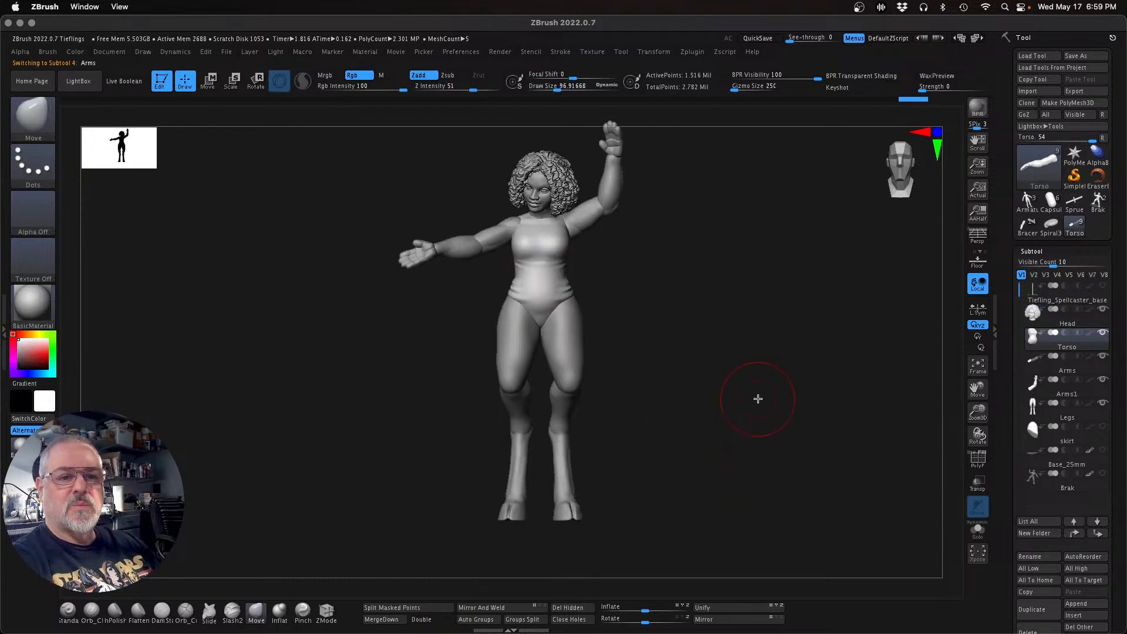
{"action": "mouse_move", "coordinate": [761, 398]}
{"action": "left_mouse_down"}
{"action": "mouse_move", "coordinate": [780, 393]}
{"action": "mouse_move", "coordinate": [711, 443]}
{"action": "mouse_move", "coordinate": [692, 433]}
{"action": "mouse_move", "coordinate": [759, 425]}
{"action": "left_mouse_up"}
{"action": "key", "text": "alt+Up"}
{"action": "key", "text": "alt+Up"}
{"action": "key", "text": "alt+Up"}
{"action": "key", "text": "alt+Down"}
{"action": "key", "text": "ctrl"}
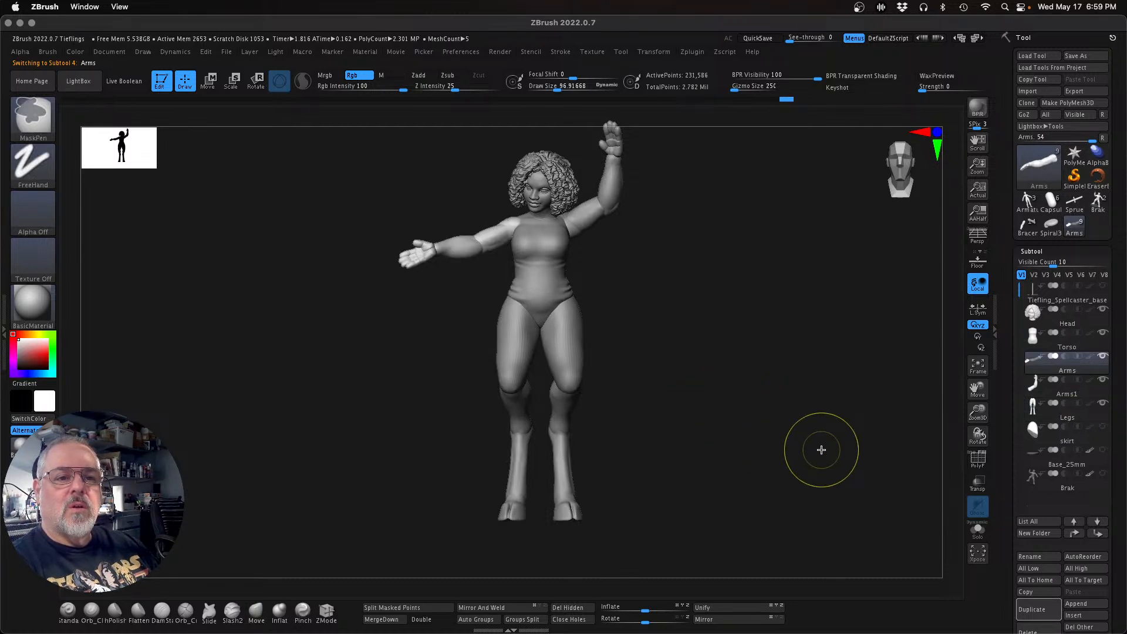
Step: Select the Head subtool and move it directly below Torso in the subtool order
{"action": "key", "text": "alt+Up"}
{"action": "key", "text": "alt+Up"}
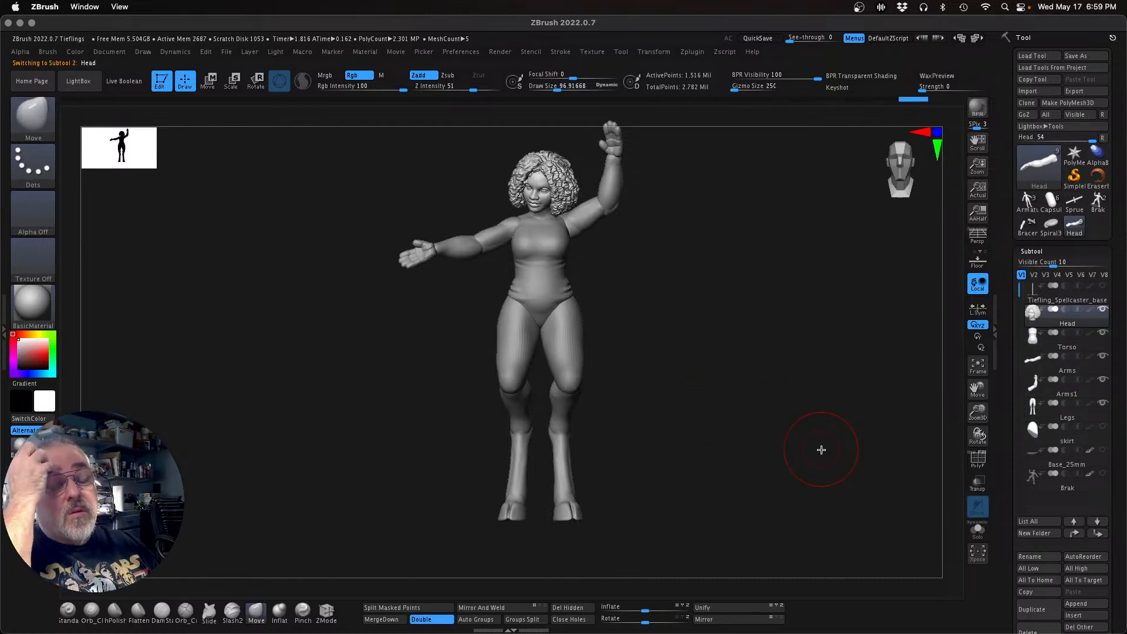
{"action": "left_click", "coordinate": [1096, 533]}
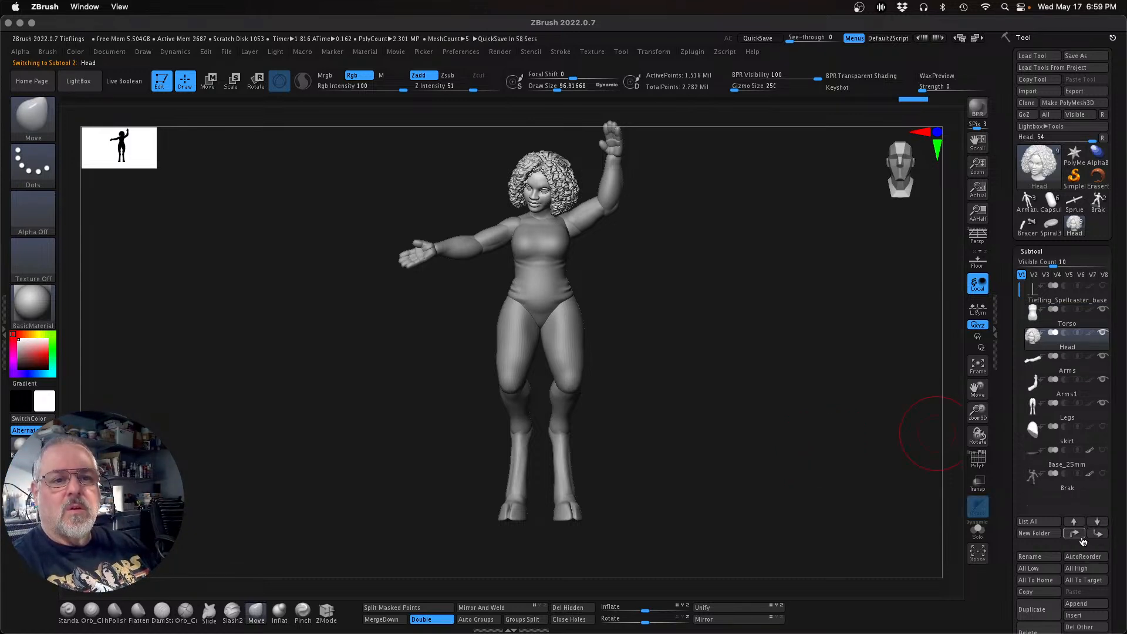
Step: Review the torso, head and arm subtools in order and turn on the polygroup display
{"action": "key", "text": "alt+Up"}
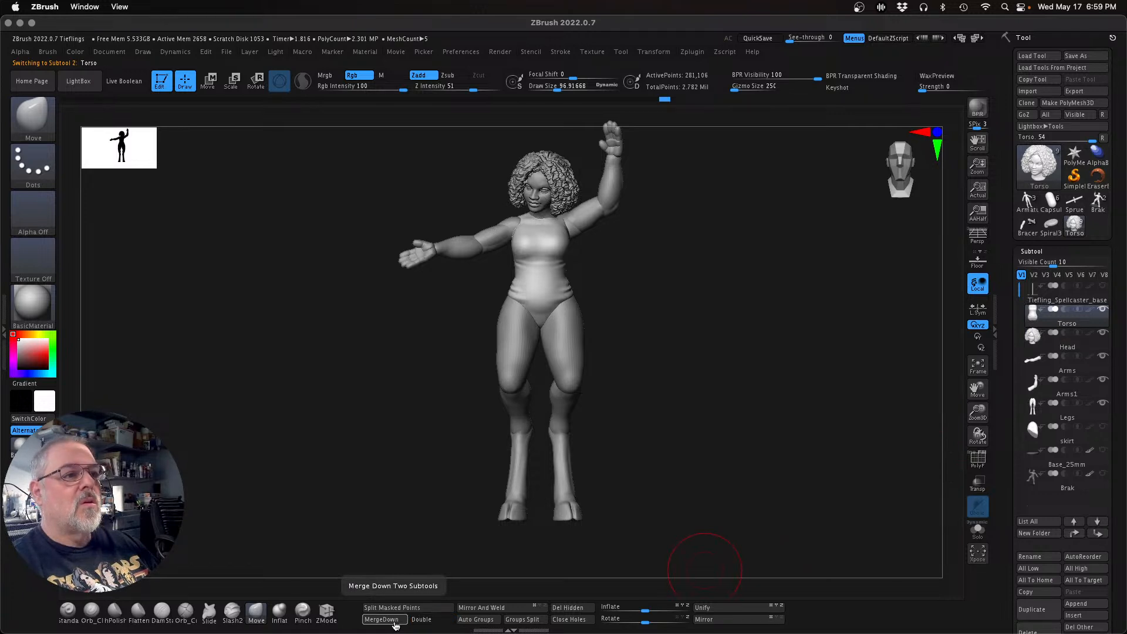
{"action": "key", "text": "alt+Down"}
{"action": "key", "text": "alt+Down"}
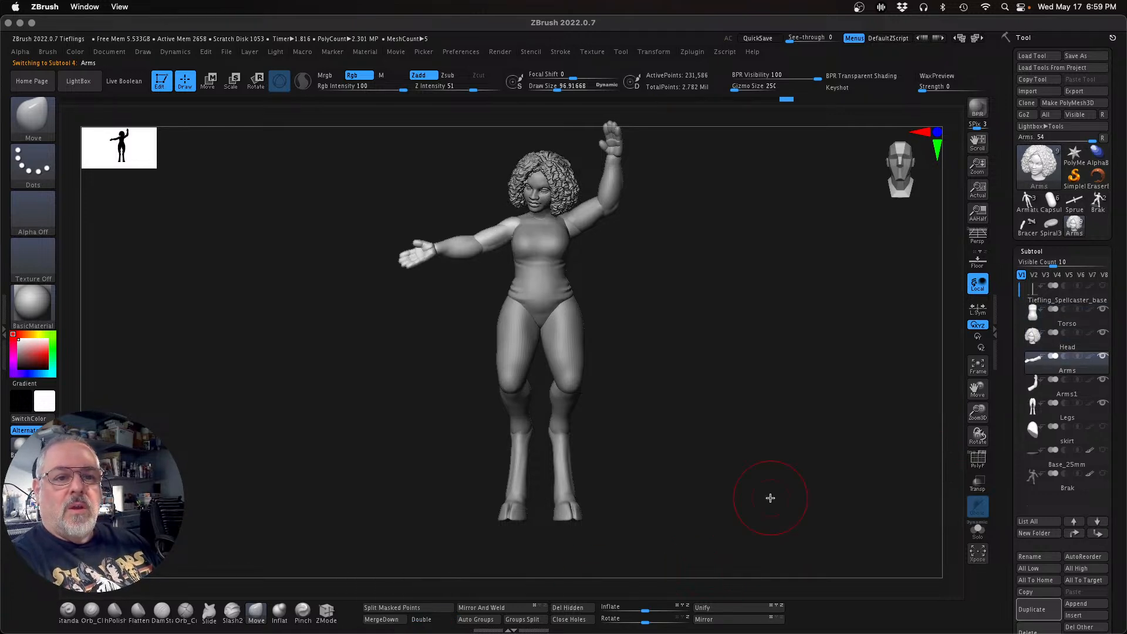
{"action": "key", "text": "alt+Up"}
{"action": "key", "text": "ctrl"}
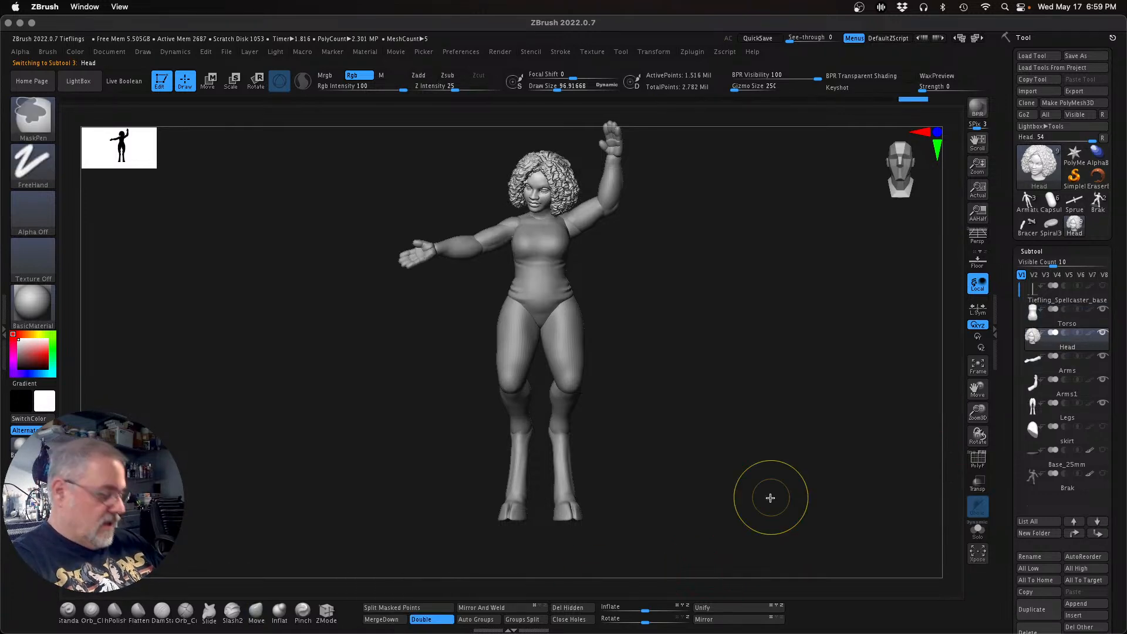
{"action": "key", "text": "alt+Down"}
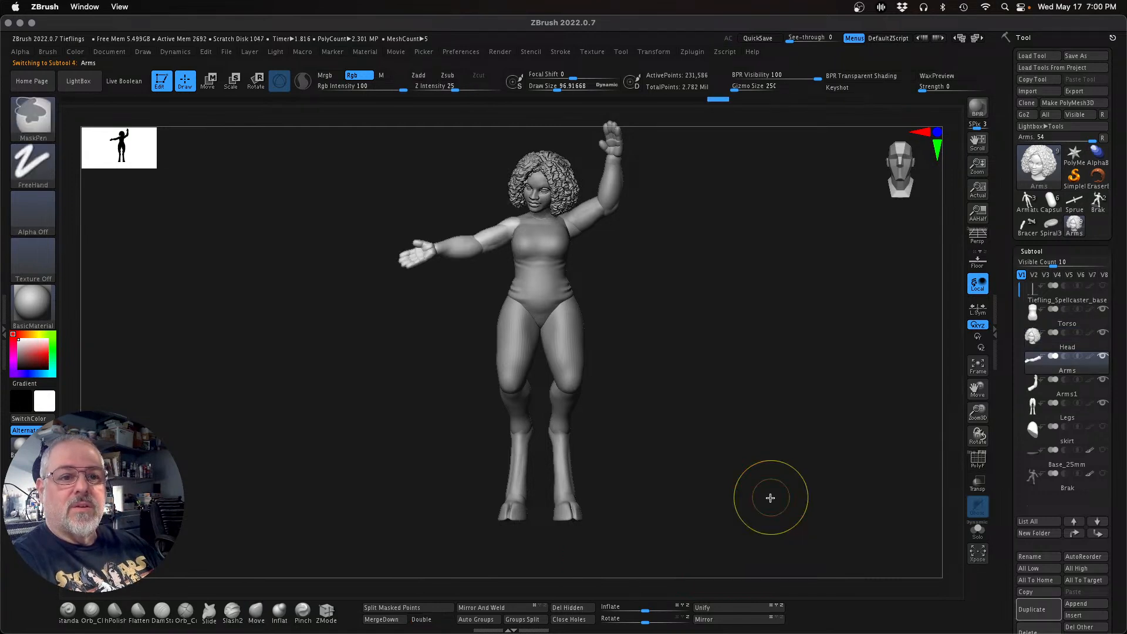
{"action": "key", "text": "alt+Down"}
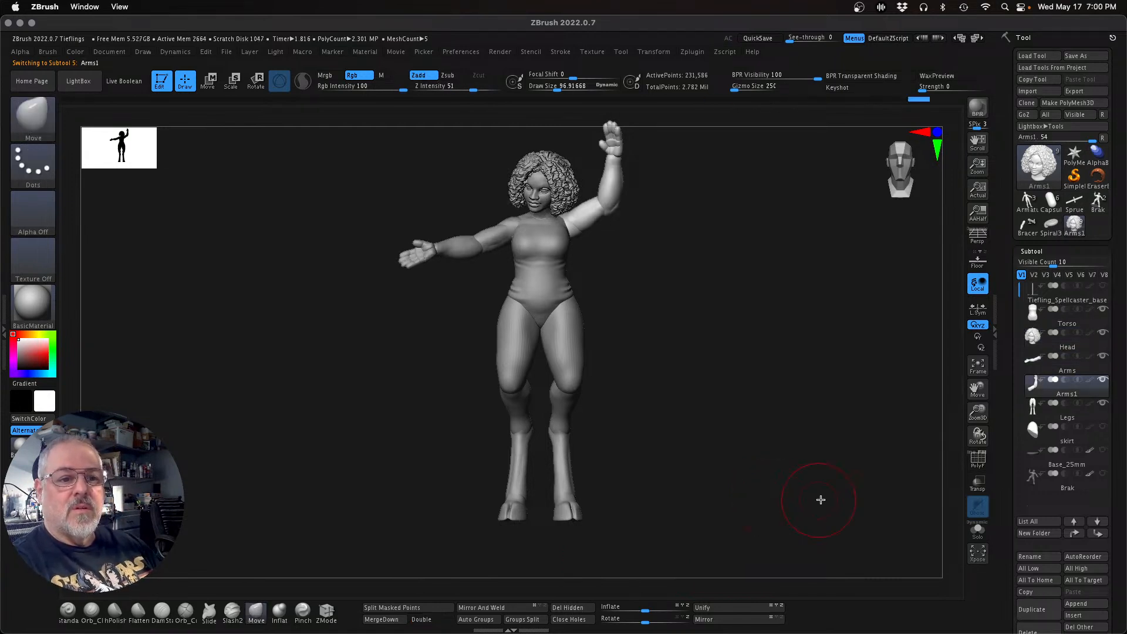
{"action": "left_click", "coordinate": [980, 464]}
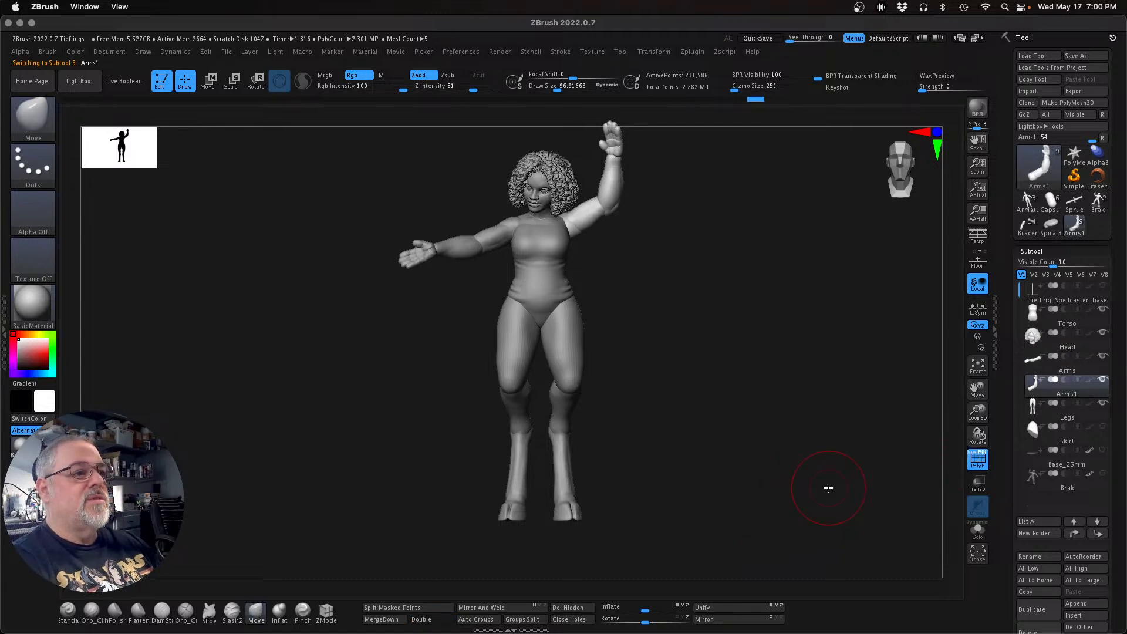
Step: Check the polygroups of the head, torso and arms, and group the raised arm into a single polygroup
{"action": "key", "text": "alt+Up"}
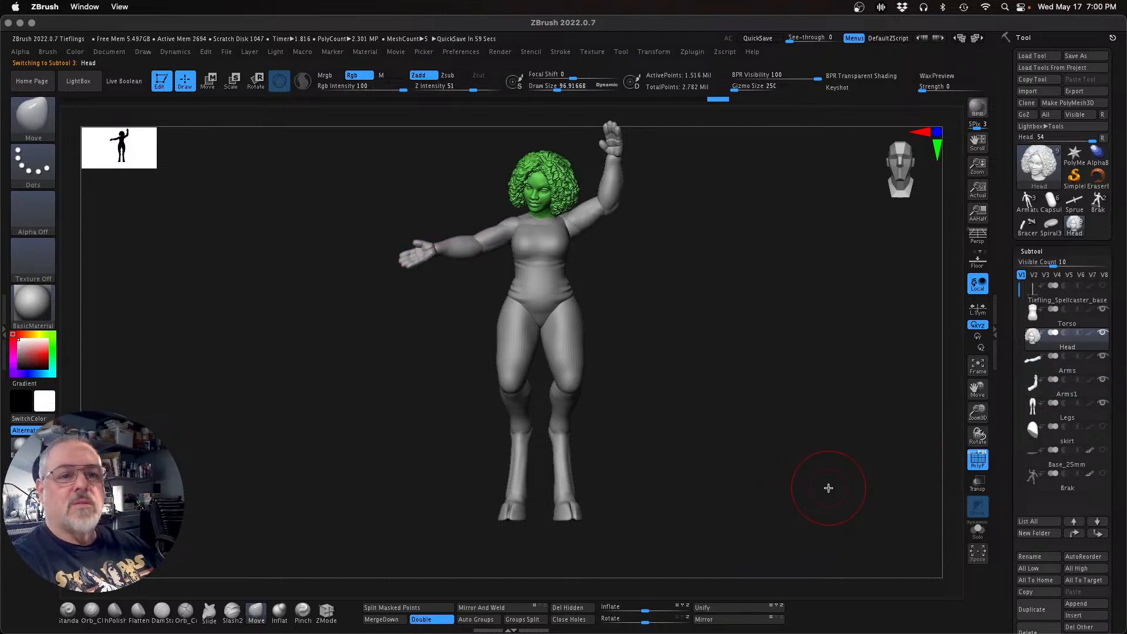
{"action": "key", "text": "alt+Down"}
{"action": "key", "text": "alt+Up"}
{"action": "key", "text": "alt+Up"}
{"action": "key", "text": "alt+Down"}
{"action": "key", "text": "alt+Down"}
{"action": "key", "text": "alt+Down"}
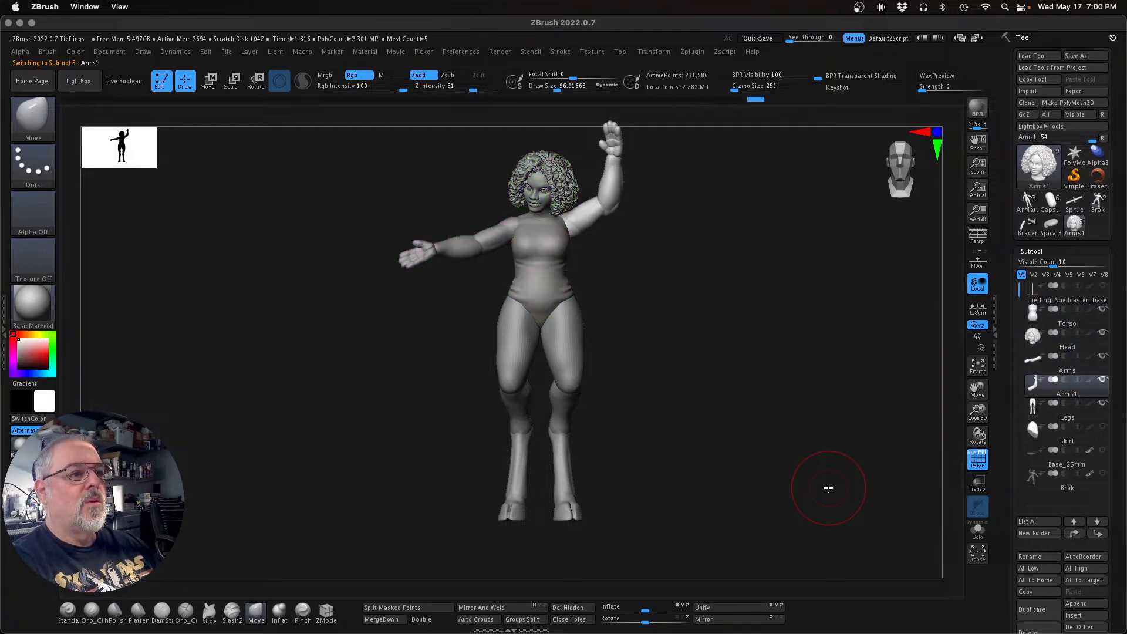
{"action": "key", "text": "ctrl+w"}
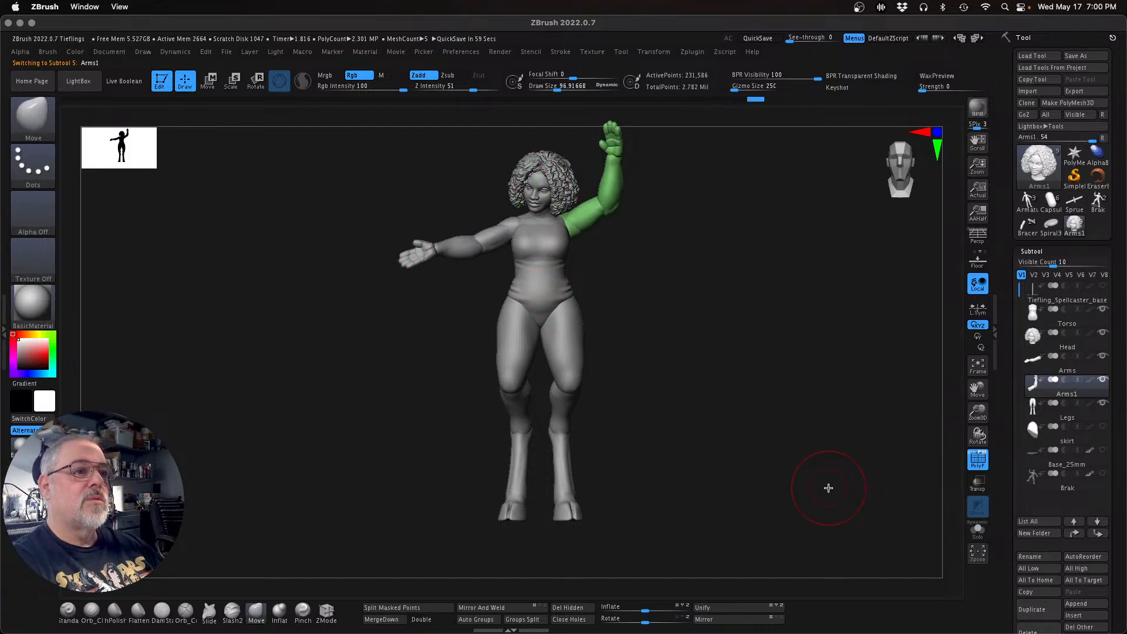
Step: Select the Torso subtool and merge the Head, Arms and Arms1 subtools down into it
{"action": "key", "text": "alt+Up"}
{"action": "key", "text": "alt+Up"}
{"action": "key", "text": "alt+Up"}
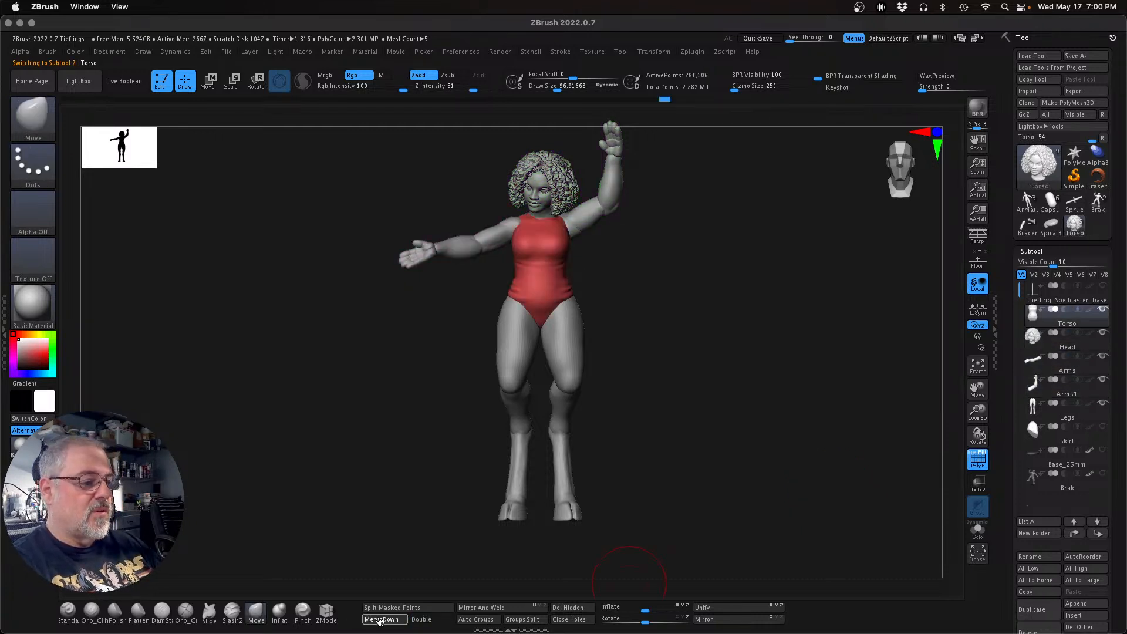
{"action": "left_click", "coordinate": [376, 619]}
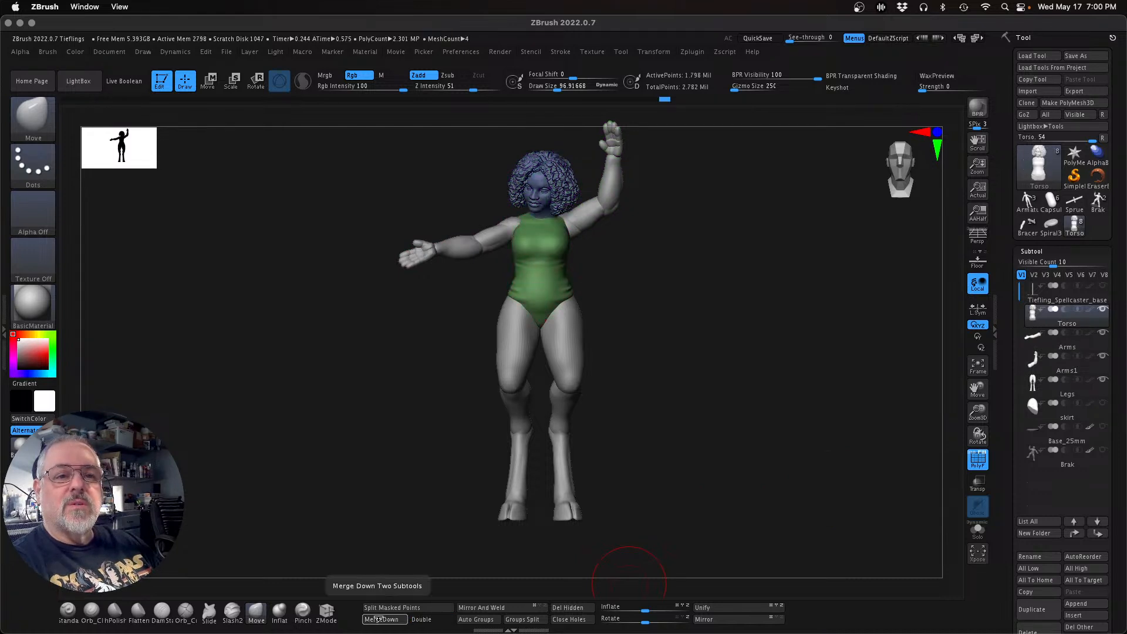
{"action": "left_click", "coordinate": [376, 619]}
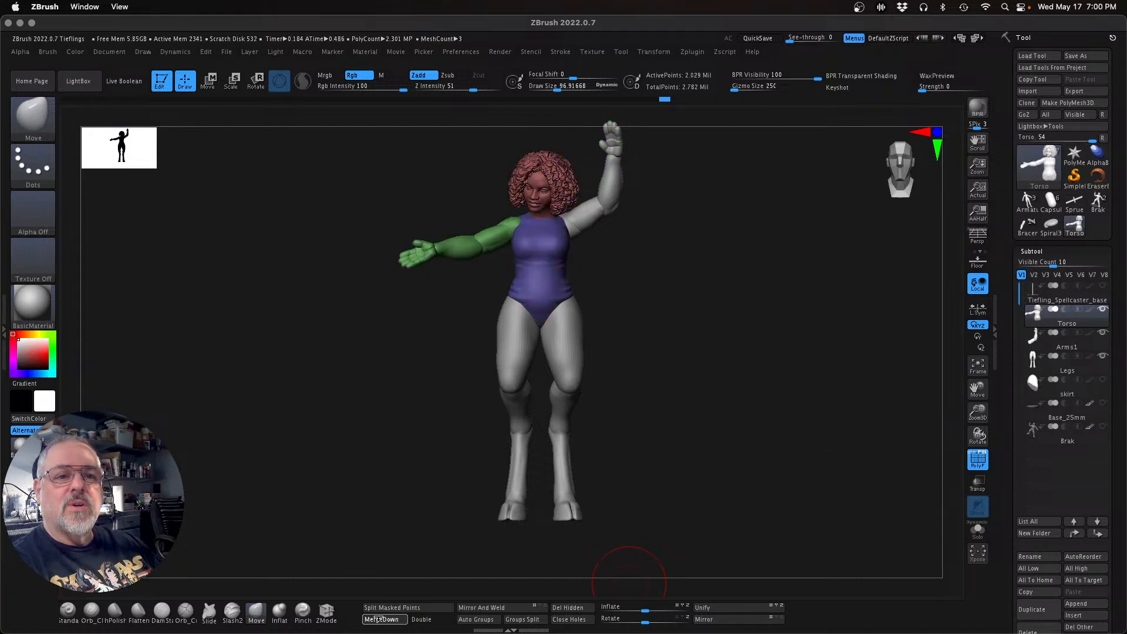
{"action": "left_click", "coordinate": [376, 619]}
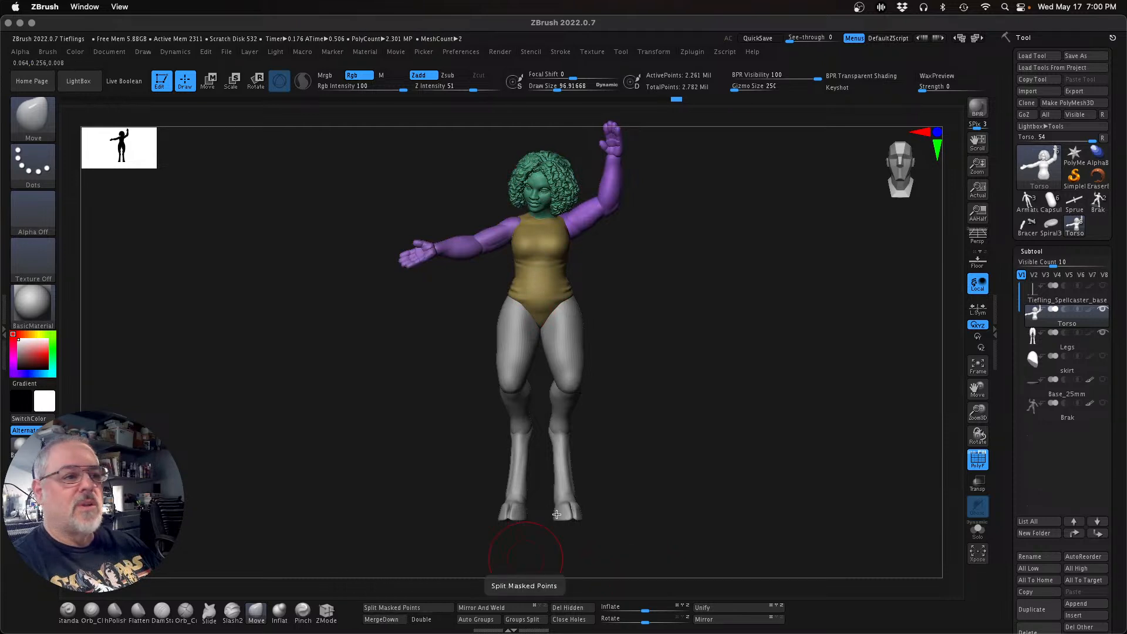
Step: Place the gizmo at the hips, lean the merged upper body toward the outstretched lower arm, and shift it sideways by about 0.02
{"action": "left_click_drag", "start_coordinate": [786, 462], "coordinate": [749, 462]}
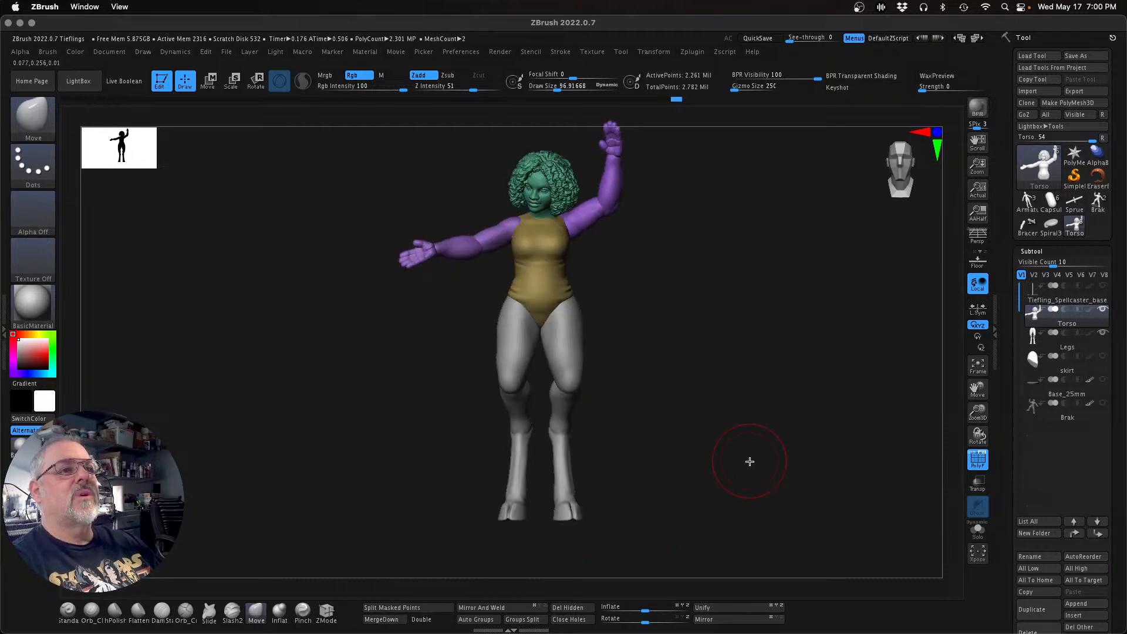
{"action": "key", "text": "w"}
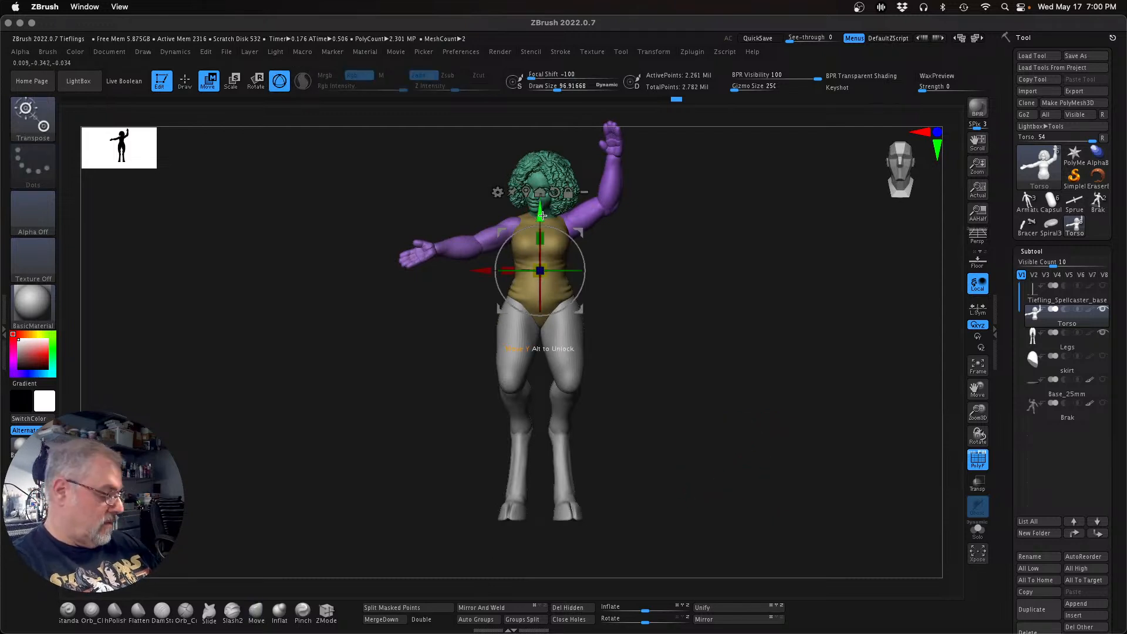
{"action": "left_click_drag", "start_coordinate": [542, 216], "coordinate": [542, 241], "text": "alt"}
{"action": "mouse_move", "coordinate": [581, 285]}
{"action": "left_mouse_down"}
{"action": "mouse_move", "coordinate": [579, 297]}
{"action": "mouse_move", "coordinate": [572, 272]}
{"action": "left_mouse_up"}
{"action": "left_click_drag", "start_coordinate": [484, 304], "coordinate": [484, 304]}
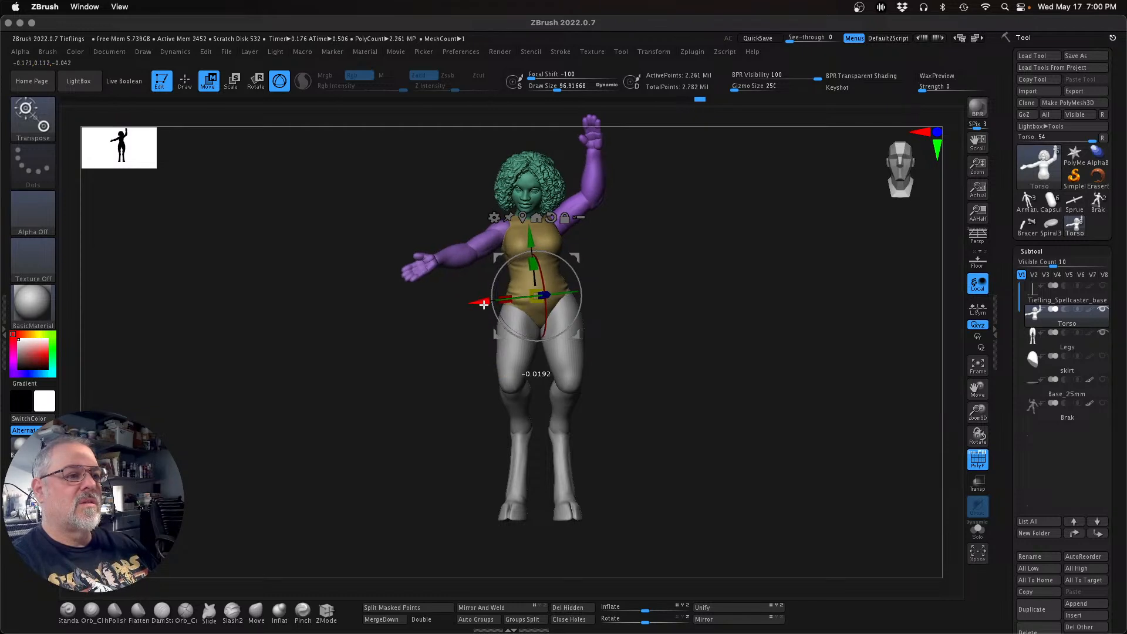
{"action": "key", "text": "q"}
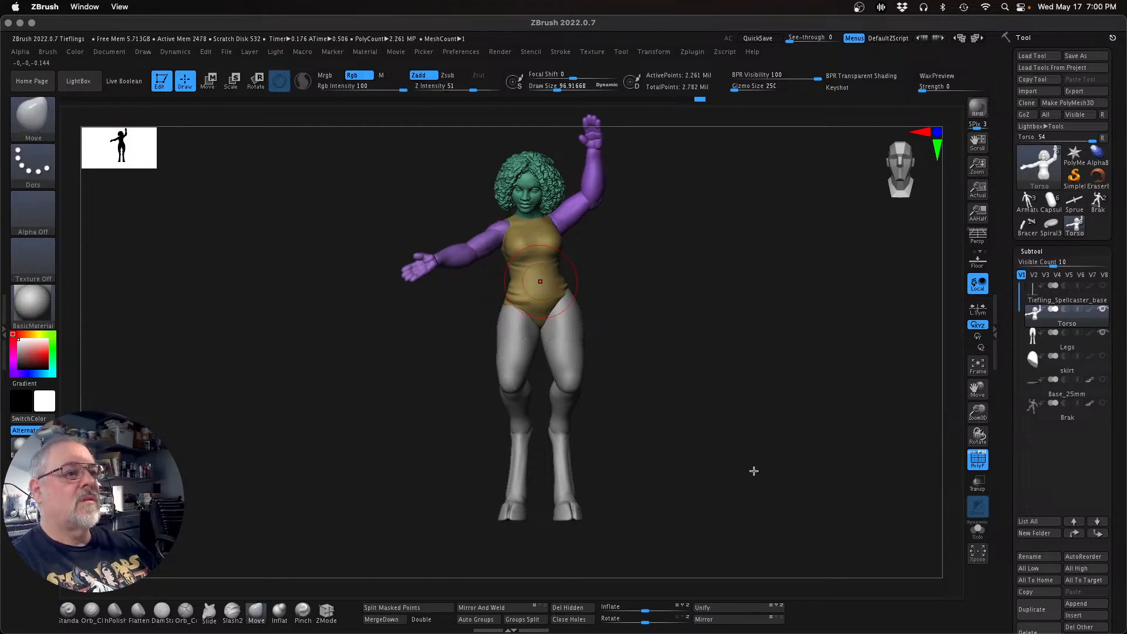
Step: Make the figure small in the view and set the masking brush to MaskLasso
{"action": "left_click_drag", "start_coordinate": [976, 412], "coordinate": [767, 475]}
{"action": "key", "text": "ctrl"}
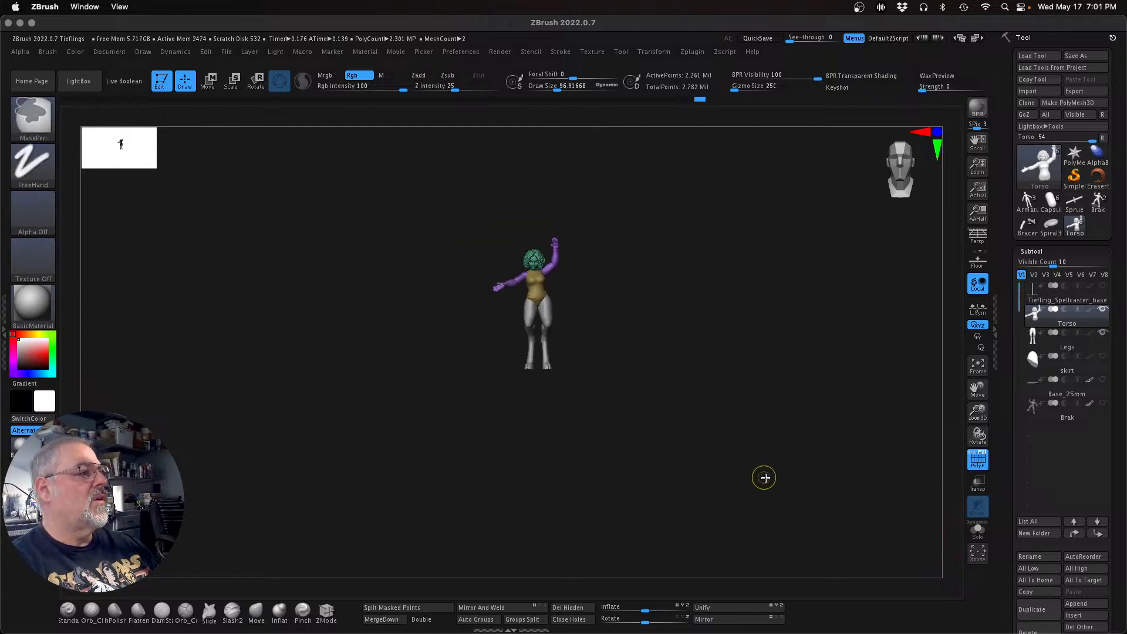
{"action": "left_click", "coordinate": [28, 120]}
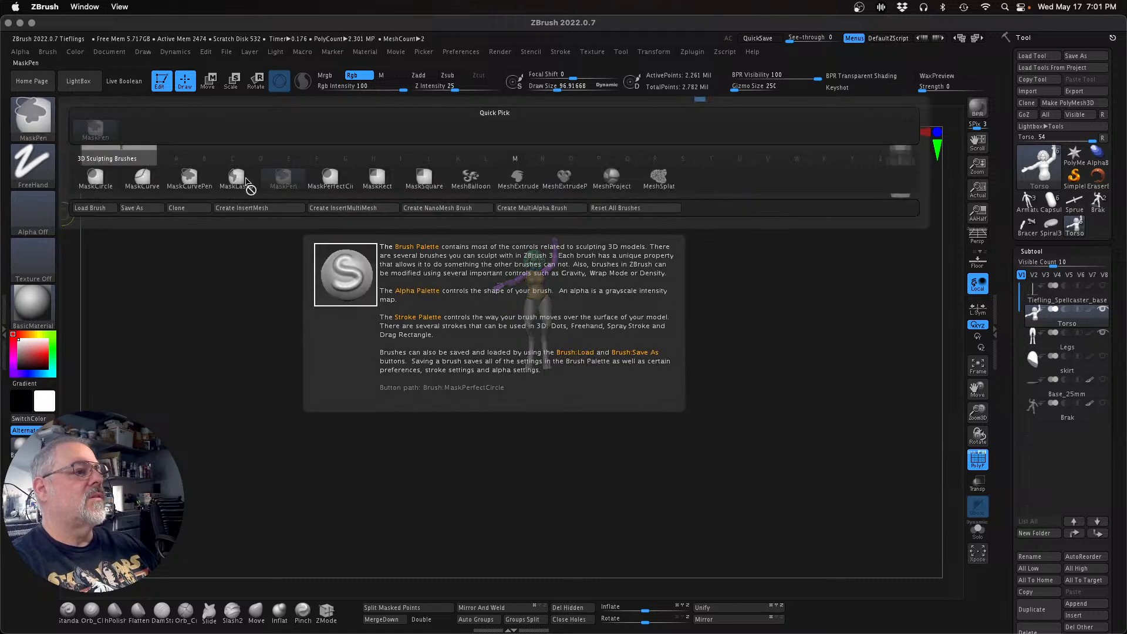
{"action": "left_click", "coordinate": [226, 184]}
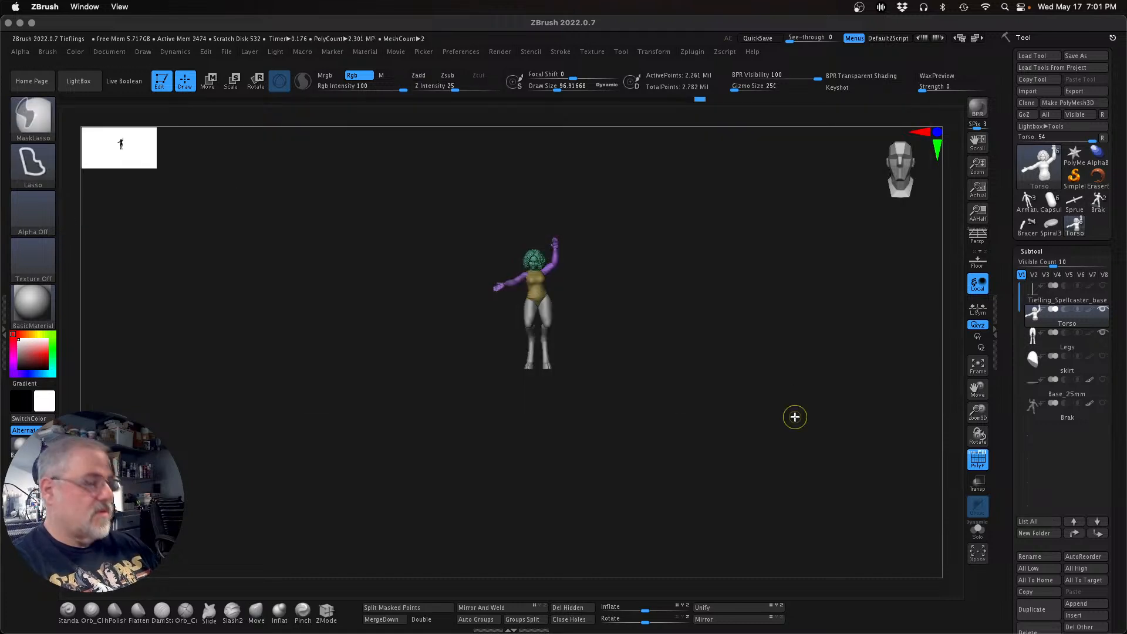
Step: Save the project as Tieflings.ZPR in the TIEFLINGS folder, replacing the existing file
{"action": "key", "text": "super+s"}
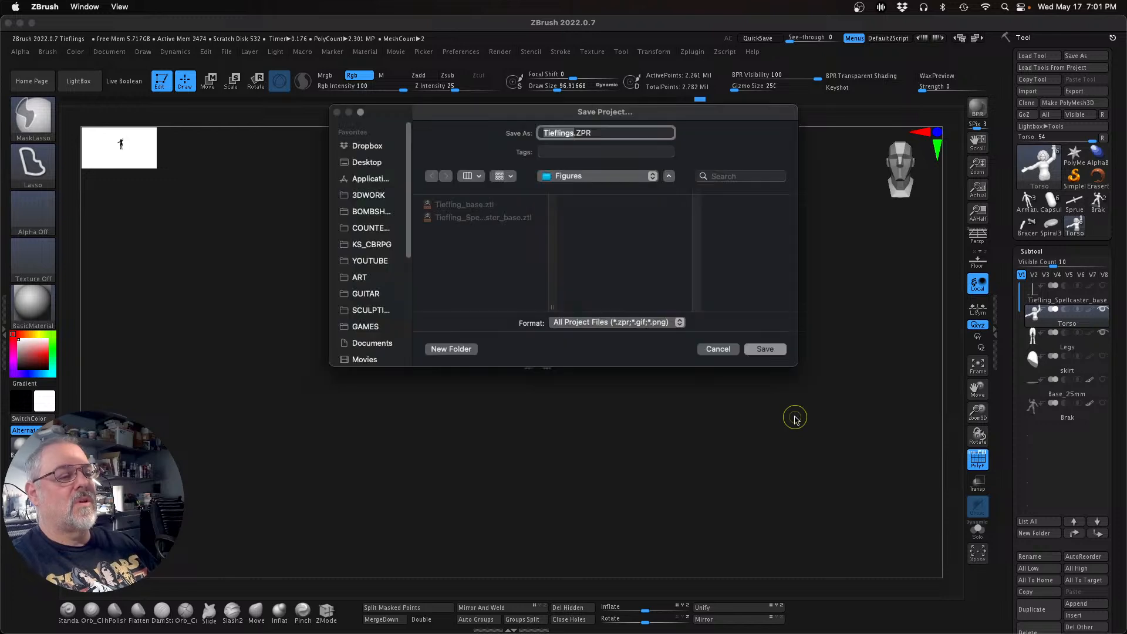
{"action": "left_click", "coordinate": [623, 179]}
{"action": "left_click", "coordinate": [625, 195]}
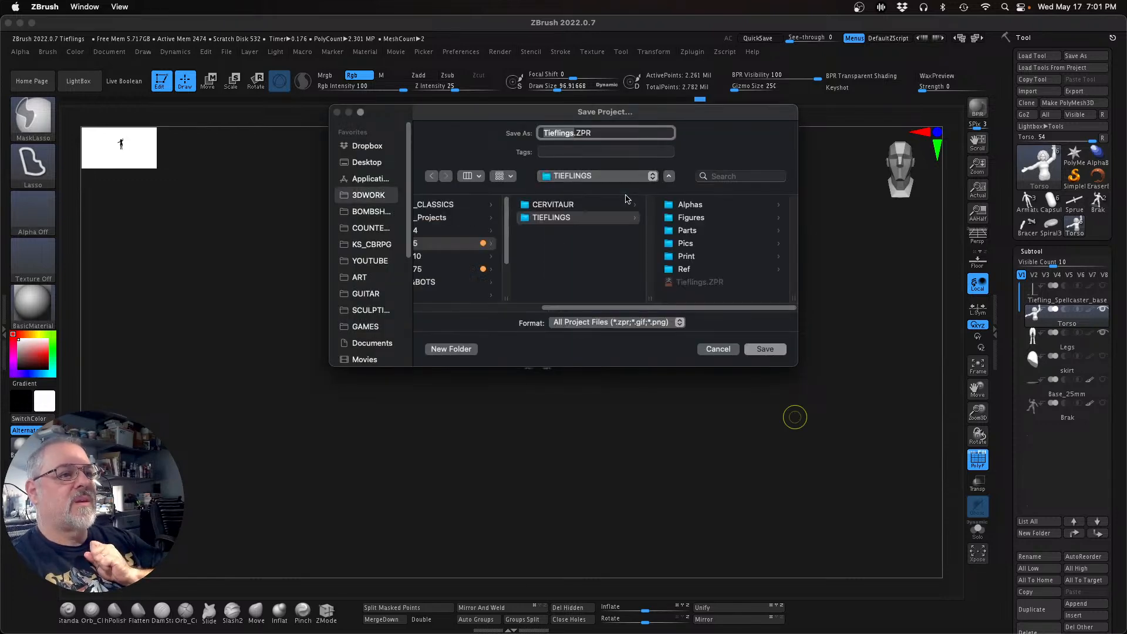
{"action": "left_click", "coordinate": [763, 348]}
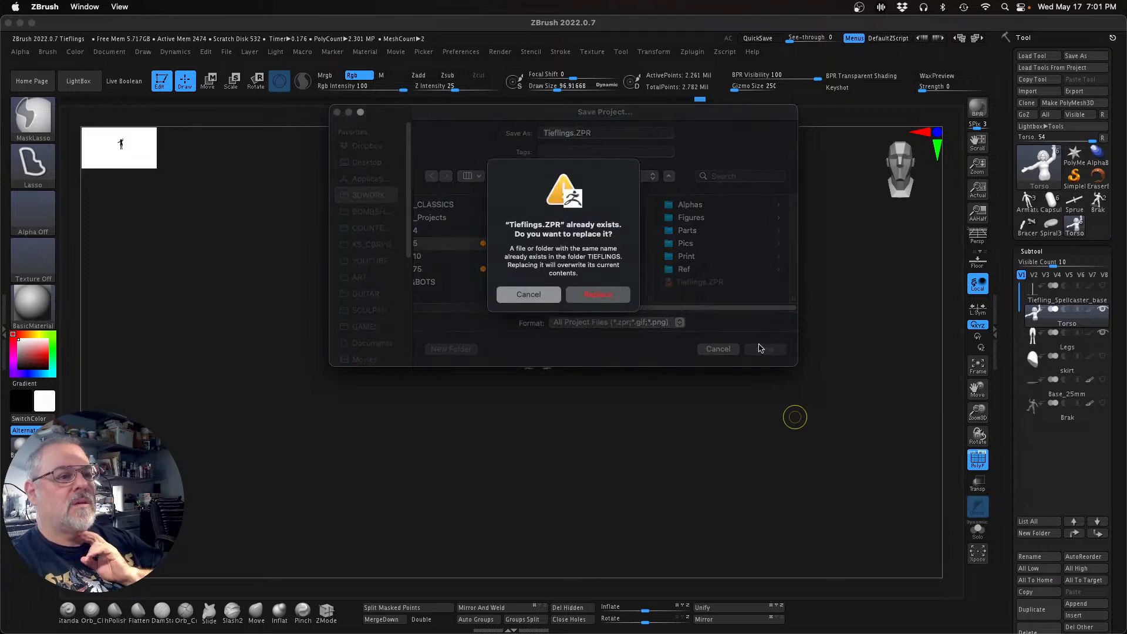
{"action": "left_click", "coordinate": [610, 297]}
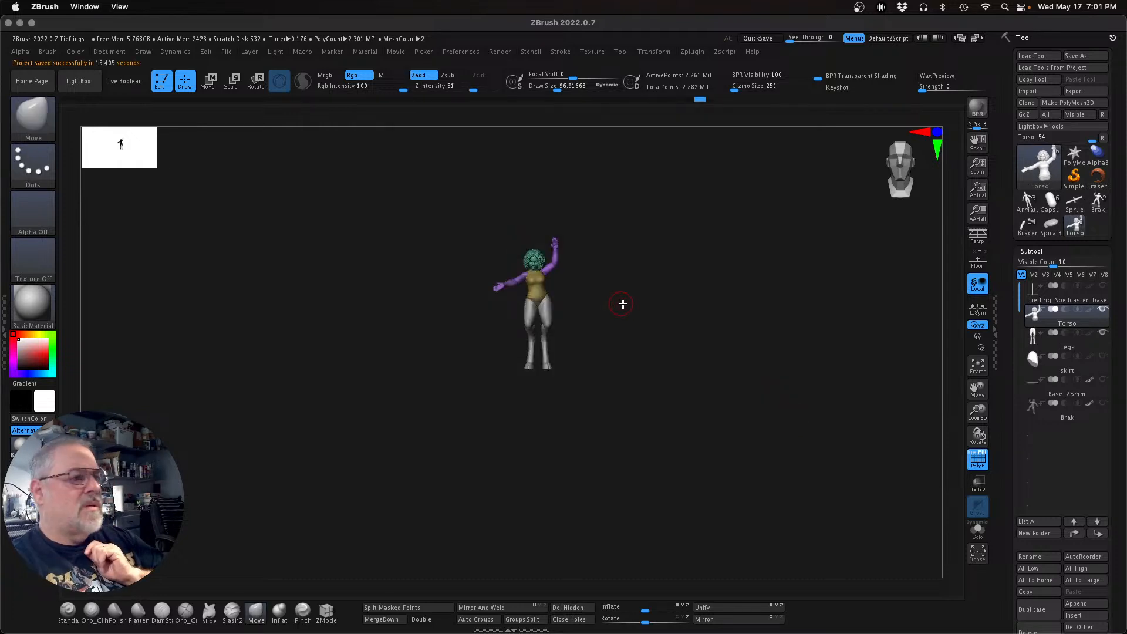
Step: Lasso a mask on the upper-body subtool that protects the hips and fades out toward the waist
{"action": "key", "text": "ctrl"}
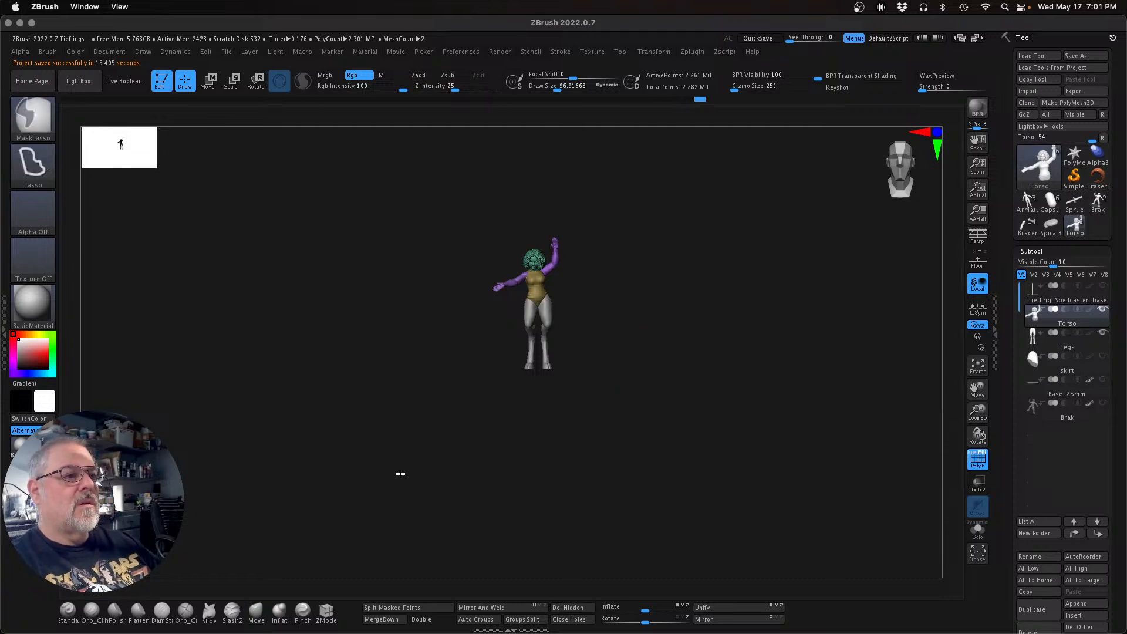
{"action": "left_click_drag", "start_coordinate": [380, 414], "coordinate": [662, 232], "text": "ctrl"}
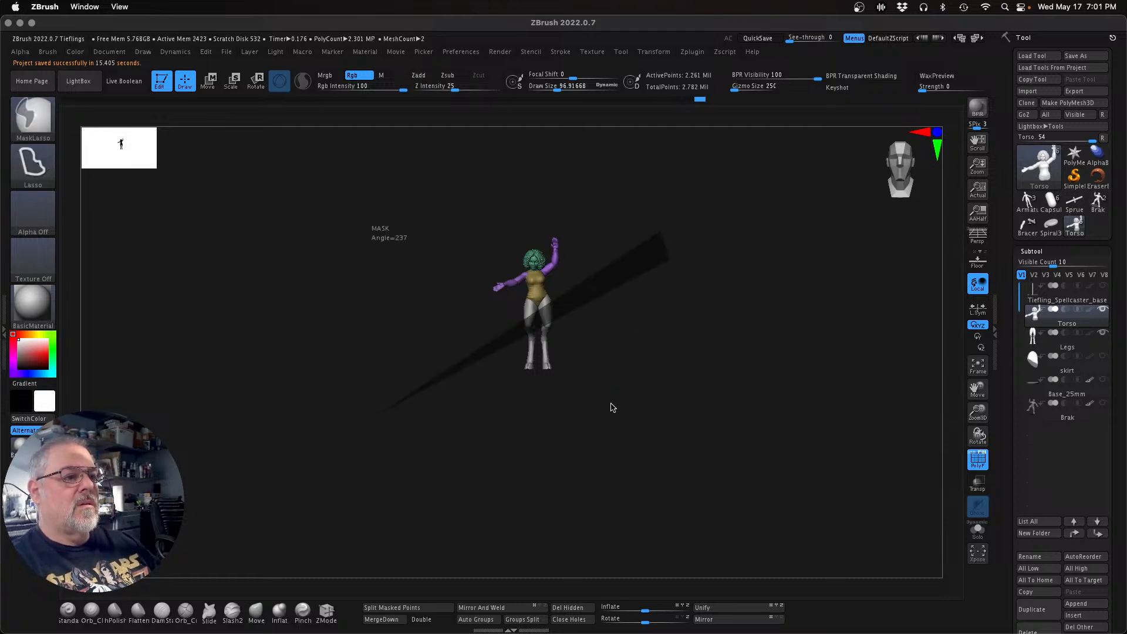
{"action": "mouse_move", "coordinate": [653, 302]}
{"action": "left_mouse_down", "text": "ctrl"}
{"action": "mouse_move", "coordinate": [649, 427]}
{"action": "mouse_move", "coordinate": [410, 365]}
{"action": "mouse_move", "coordinate": [403, 307]}
{"action": "left_mouse_up", "text": "ctrl"}
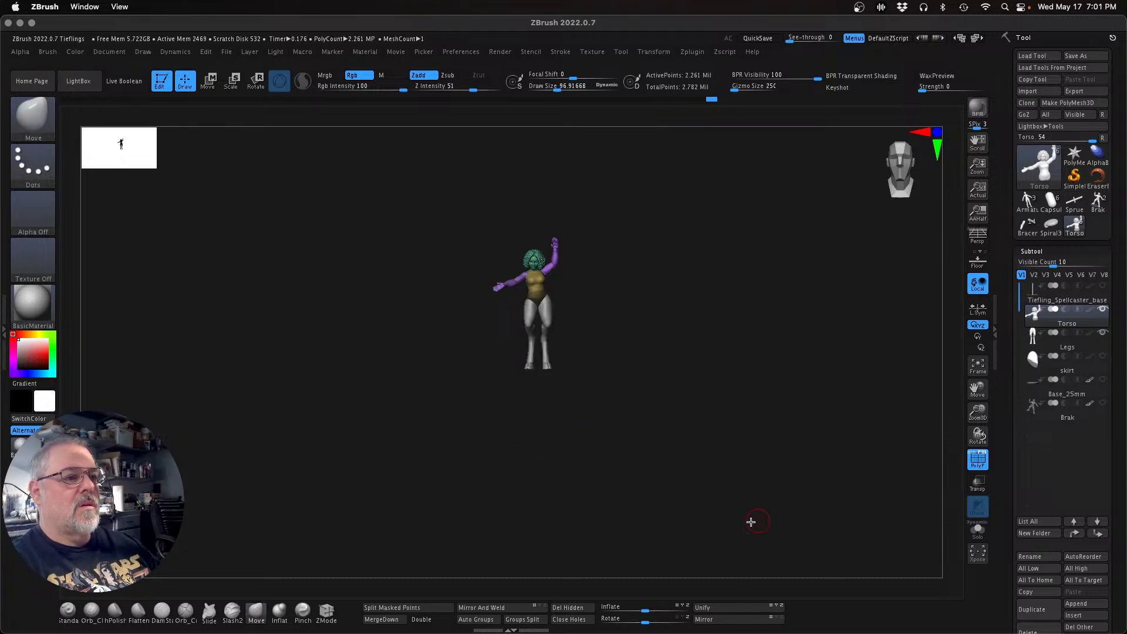
{"action": "left_click_drag", "start_coordinate": [977, 412], "coordinate": [1000, 504]}
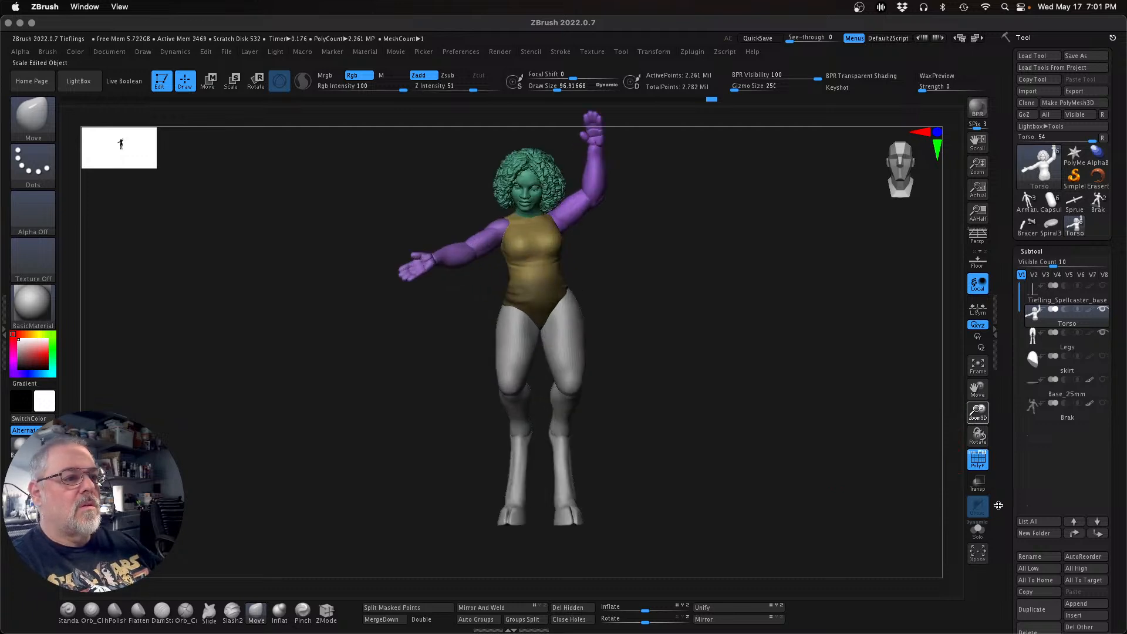
Step: Reposition the gizmo at the waist and rotate the unmasked upper body about 7 degrees toward the raised arm
{"action": "mouse_move", "coordinate": [785, 435]}
{"action": "left_mouse_down", "text": "alt"}
{"action": "mouse_move", "coordinate": [780, 493]}
{"action": "mouse_move", "coordinate": [792, 483]}
{"action": "left_mouse_up", "text": "alt"}
{"action": "key", "text": "w"}
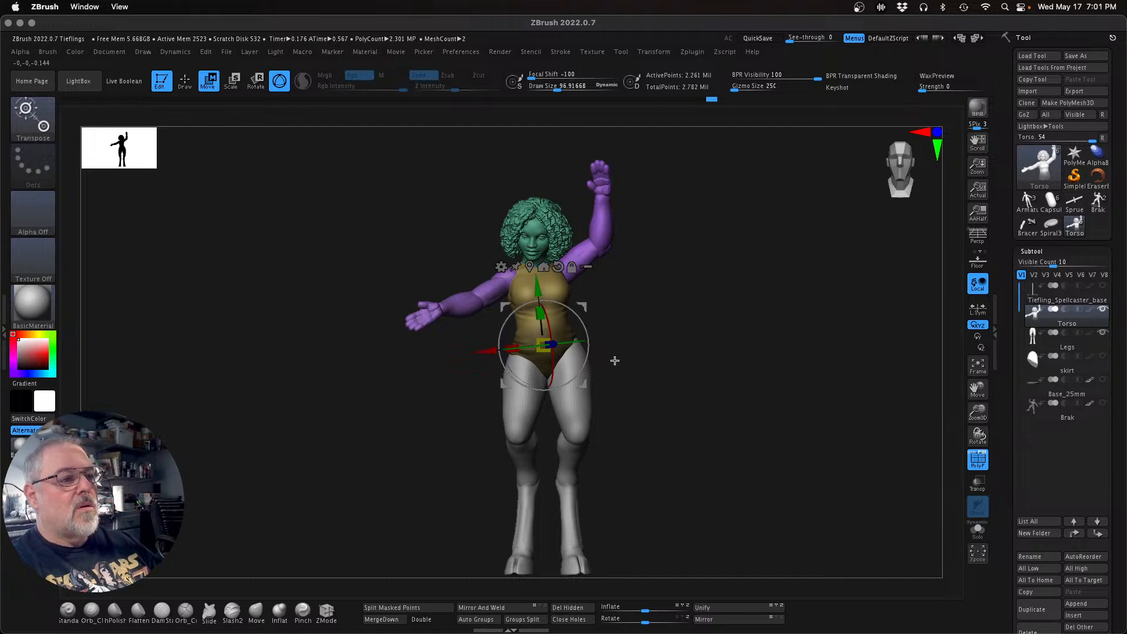
{"action": "left_click_drag", "start_coordinate": [537, 290], "coordinate": [515, 305], "text": "alt"}
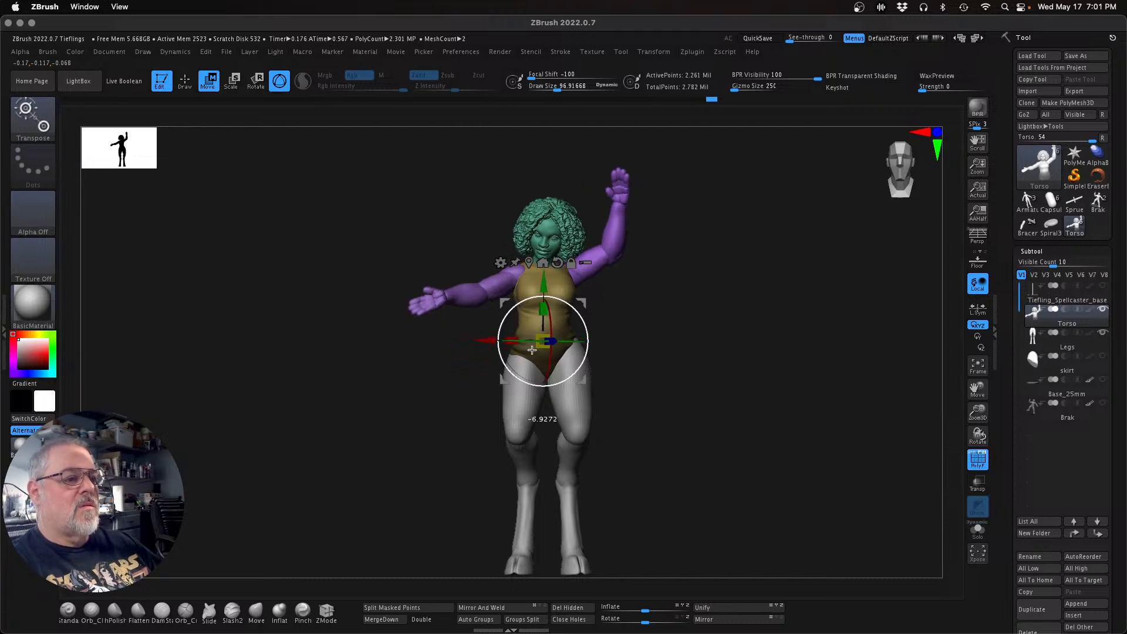
{"action": "key", "text": "q"}
Step: Mask the figure's right leg by polygroup on the Legs subtool and split the two legs into separate subtools
{"action": "left_click_drag", "start_coordinate": [771, 486], "coordinate": [769, 449], "text": "alt"}
{"action": "key", "text": "Down"}
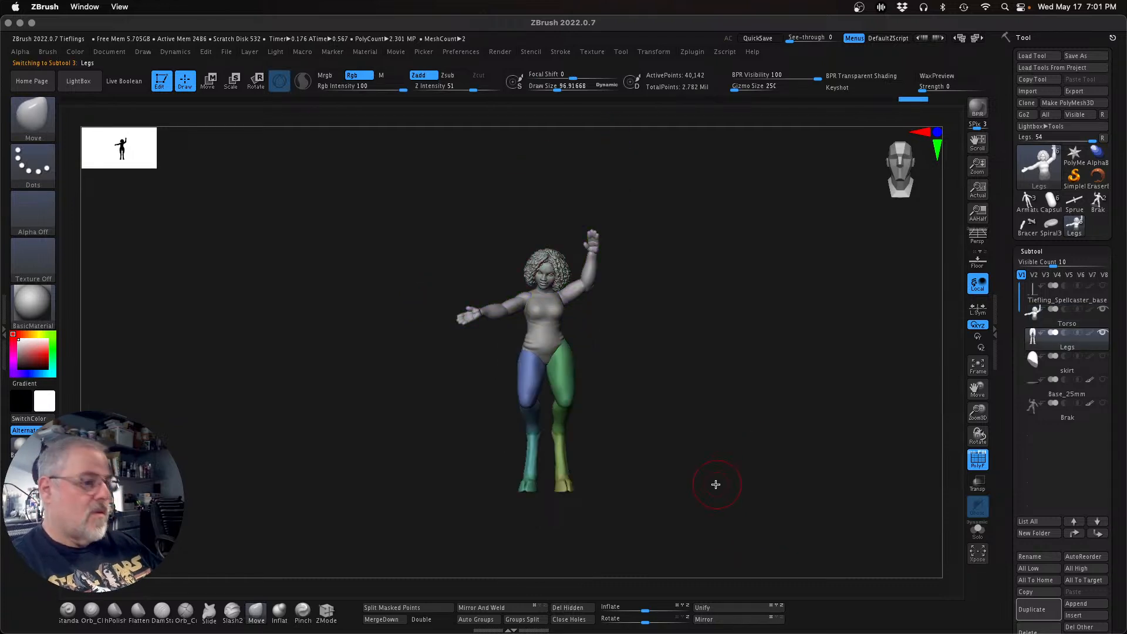
{"action": "left_click", "coordinate": [565, 479], "text": "ctrl+shift"}
{"action": "left_click", "coordinate": [568, 485], "text": "ctrl+shift"}
{"action": "left_click", "coordinate": [565, 470], "text": "ctrl+shift"}
{"action": "left_click", "coordinate": [562, 423], "text": "ctrl+shift"}
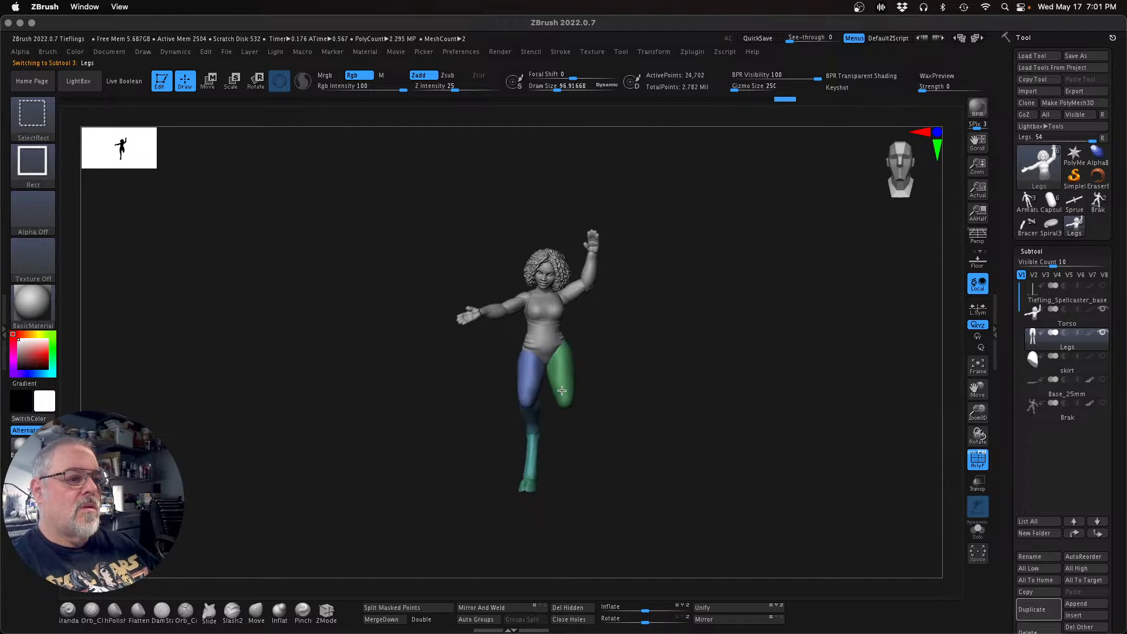
{"action": "left_click", "coordinate": [568, 402], "text": "ctrl+shift"}
{"action": "left_click", "coordinate": [689, 460], "text": "ctrl+shift"}
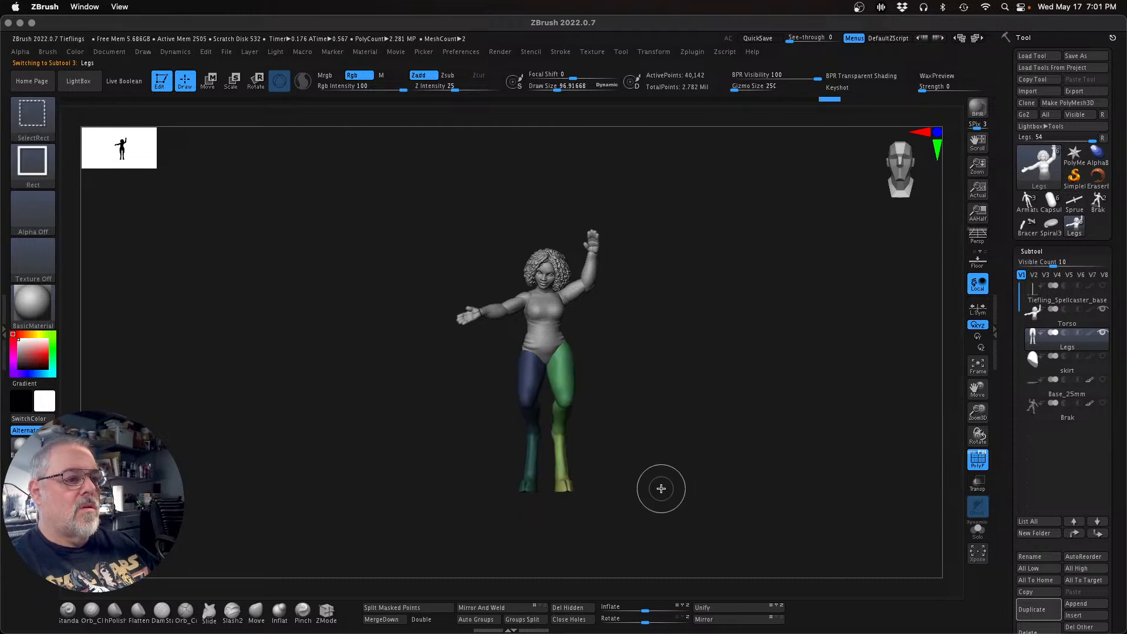
{"action": "left_click", "coordinate": [392, 607]}
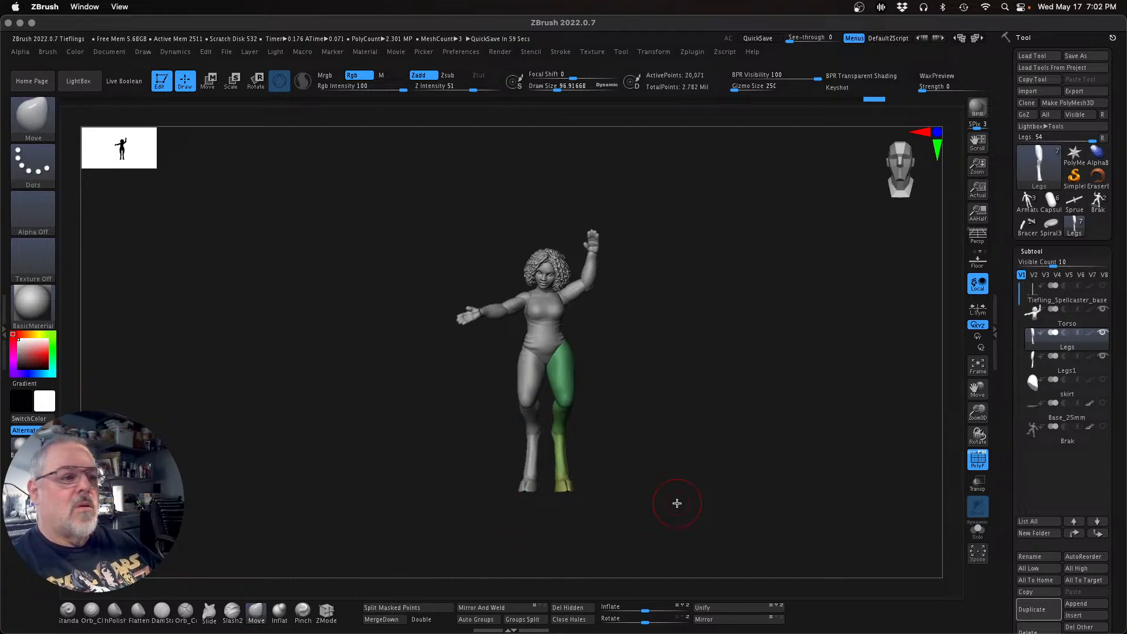
Step: Center the gizmo on the figure's left leg and reposition it up at the hip joint
{"action": "key", "text": "w"}
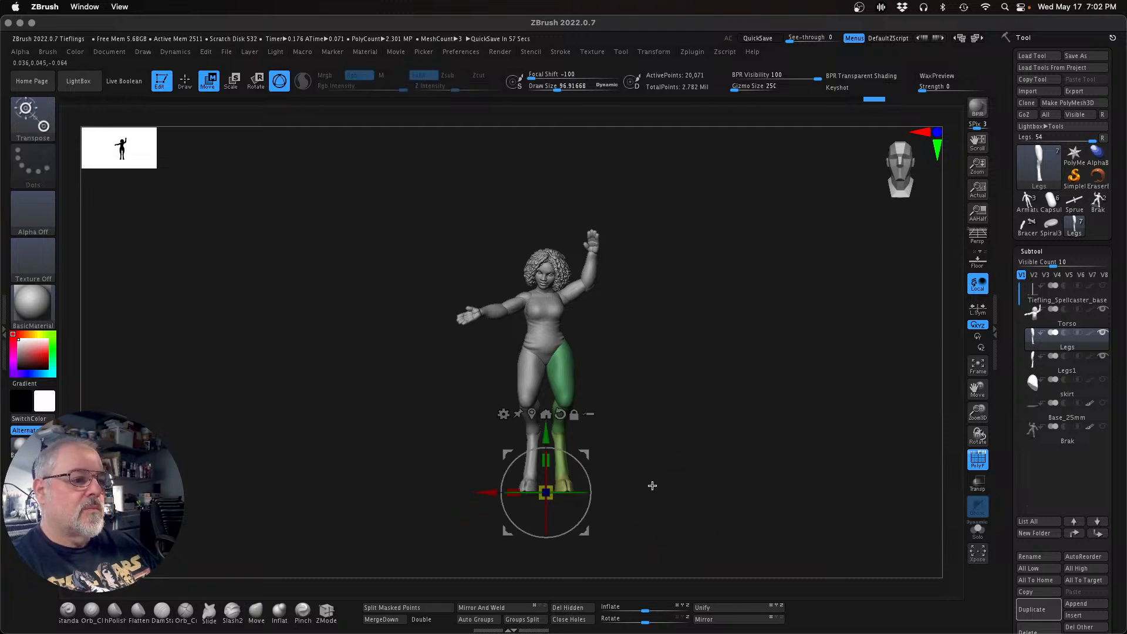
{"action": "left_click", "coordinate": [559, 413]}
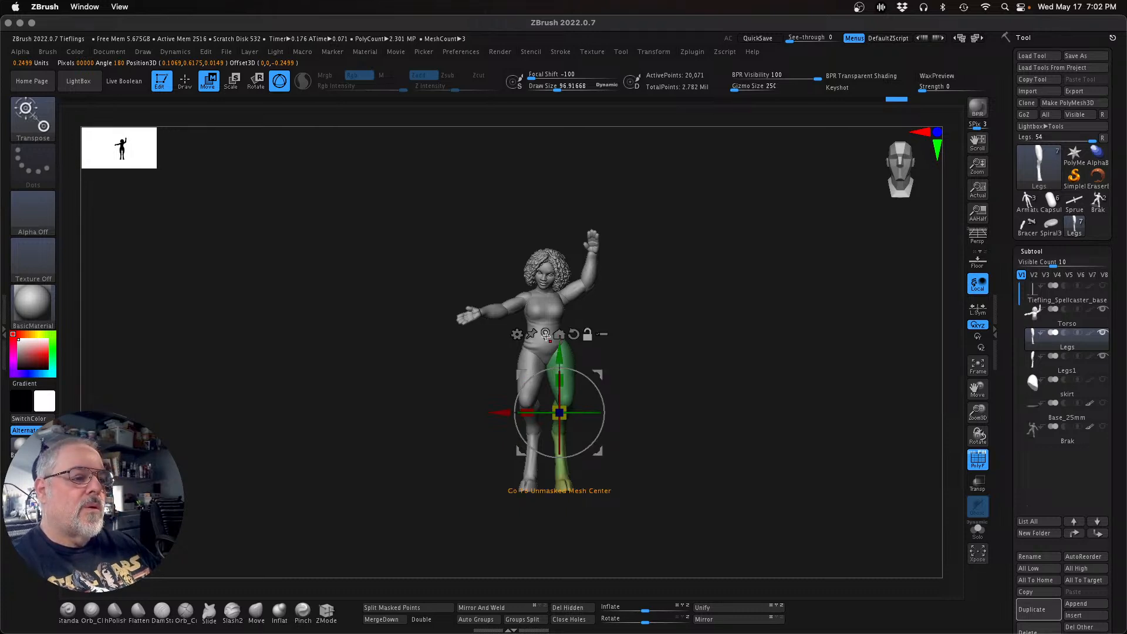
{"action": "left_click_drag", "start_coordinate": [559, 351], "coordinate": [561, 298], "text": "alt"}
Step: Try rotating the whole left leg at the hip from the front and side, and undo the rotation
{"action": "left_click_drag", "start_coordinate": [585, 353], "coordinate": [562, 392]}
{"action": "left_click_drag", "start_coordinate": [706, 465], "coordinate": [669, 465]}
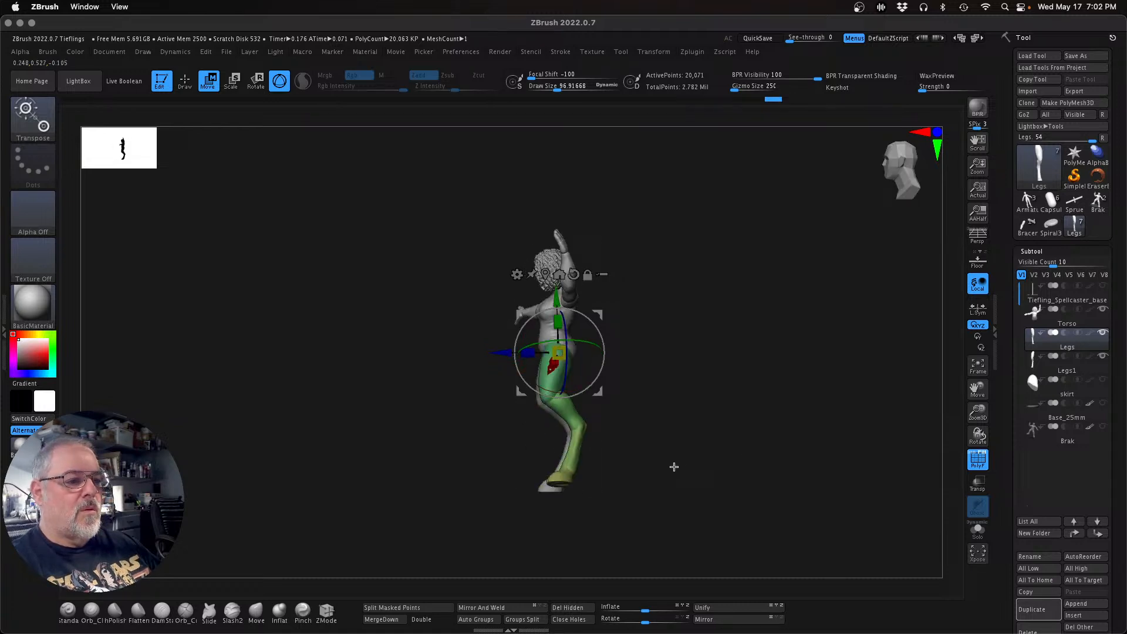
{"action": "left_click_drag", "start_coordinate": [590, 381], "coordinate": [599, 377]}
{"action": "left_click_drag", "start_coordinate": [695, 465], "coordinate": [743, 476]}
{"action": "key", "text": "super+z"}
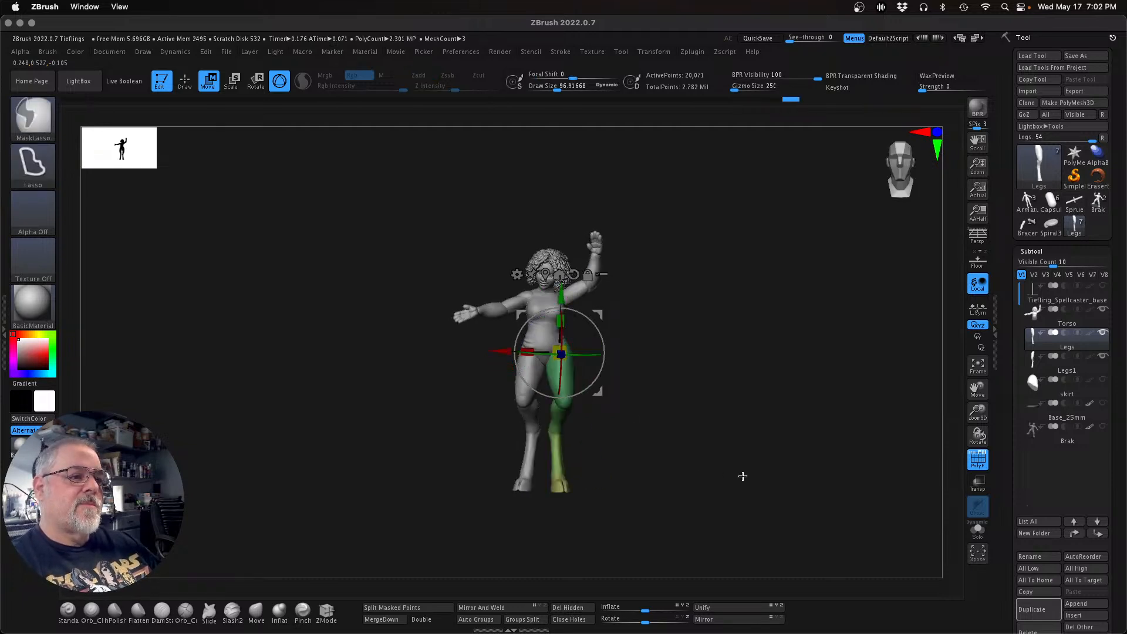
Step: Mask the hoof of the left leg and split it off as its own subtool
{"action": "key", "text": "q"}
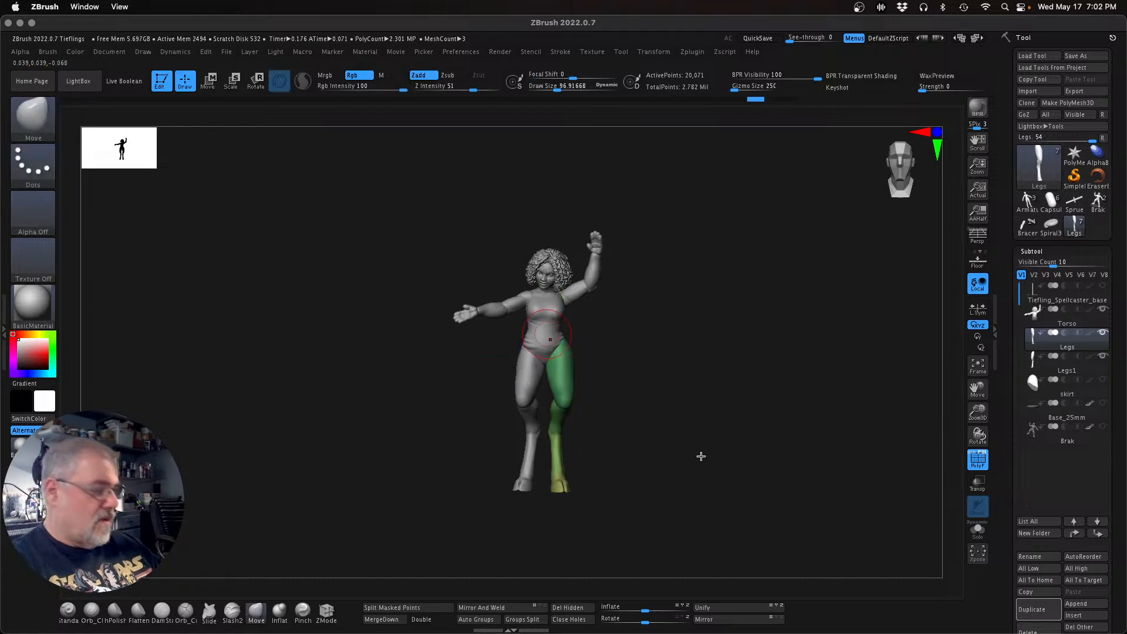
{"action": "left_click", "coordinate": [562, 488], "text": "ctrl+shift"}
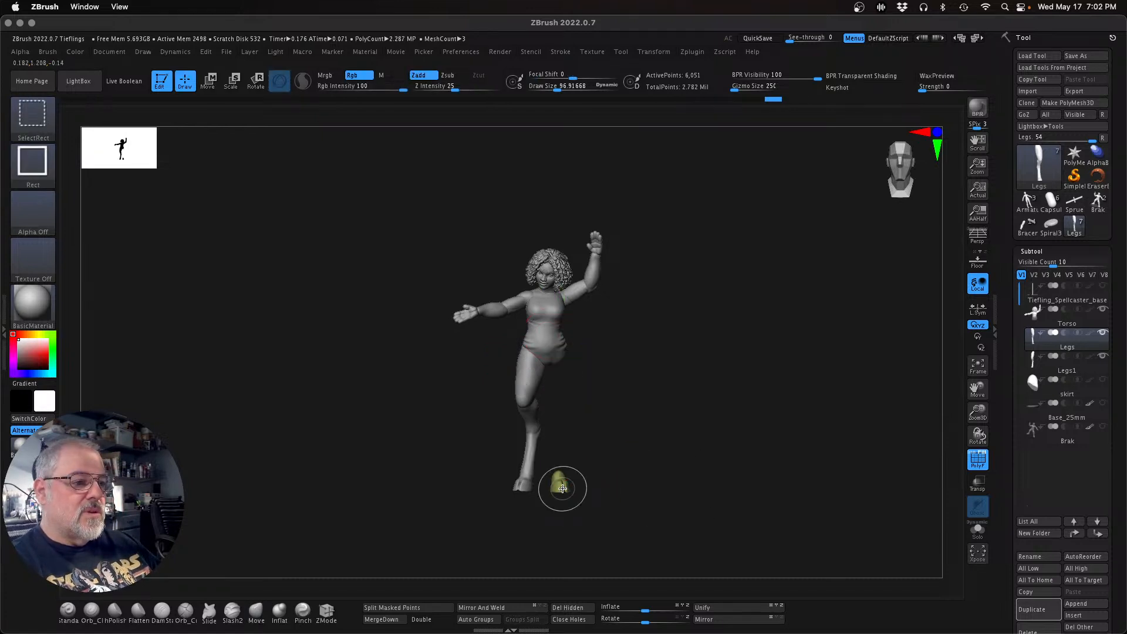
{"action": "left_click", "coordinate": [707, 496], "text": "ctrl+shift"}
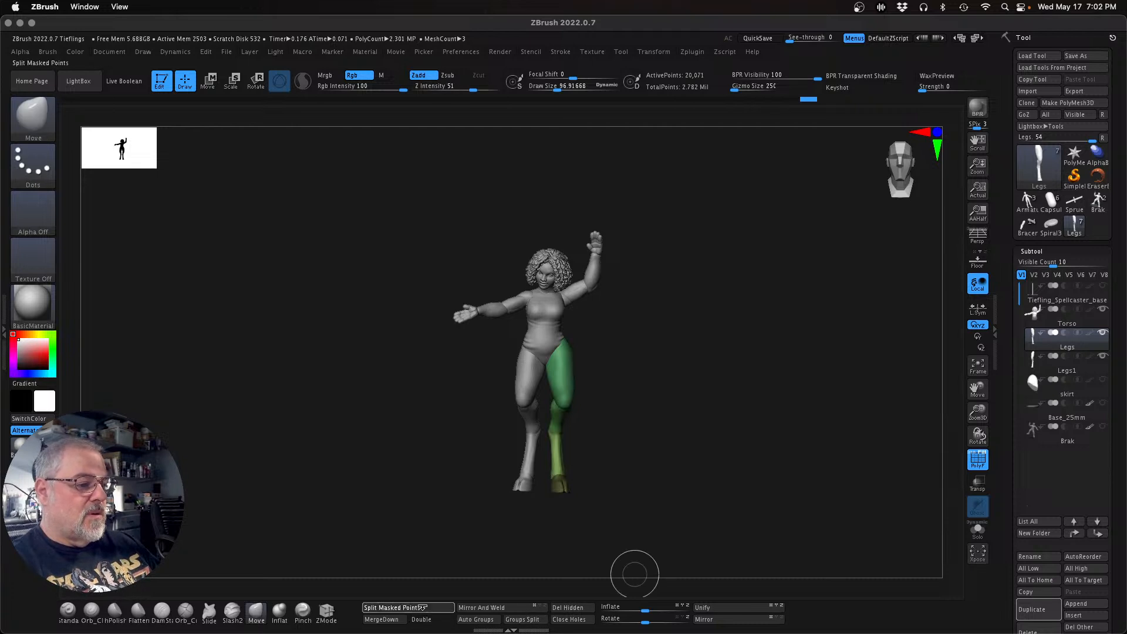
{"action": "left_click", "coordinate": [423, 608]}
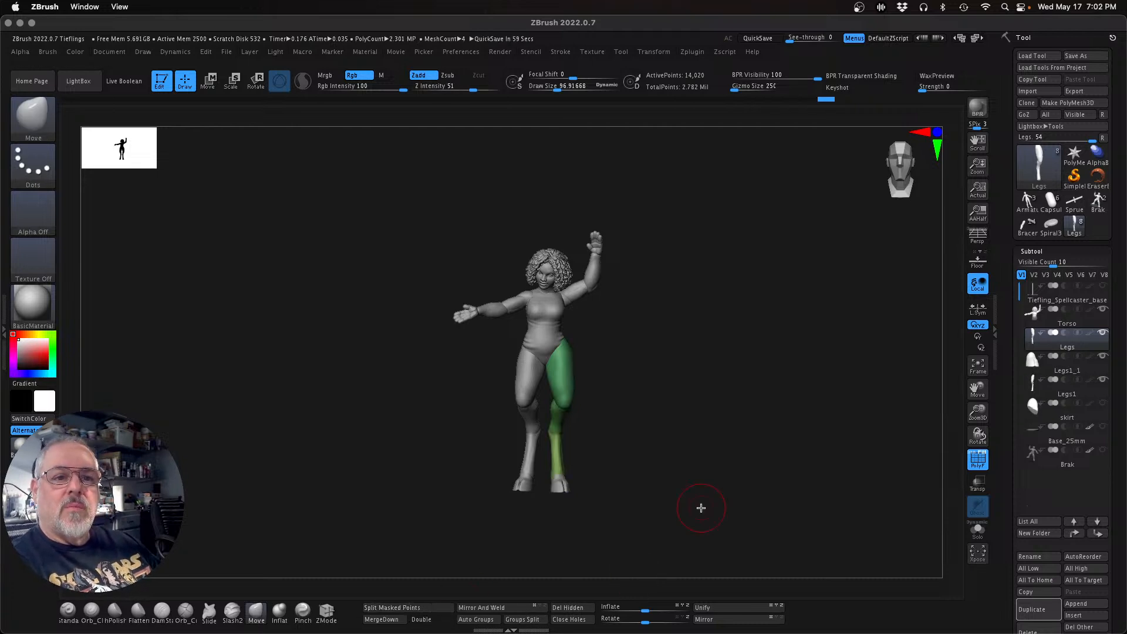
Step: Select the split left hoof subtool and show the Base_25mm subtool under the figure
{"action": "key", "text": "alt+Down"}
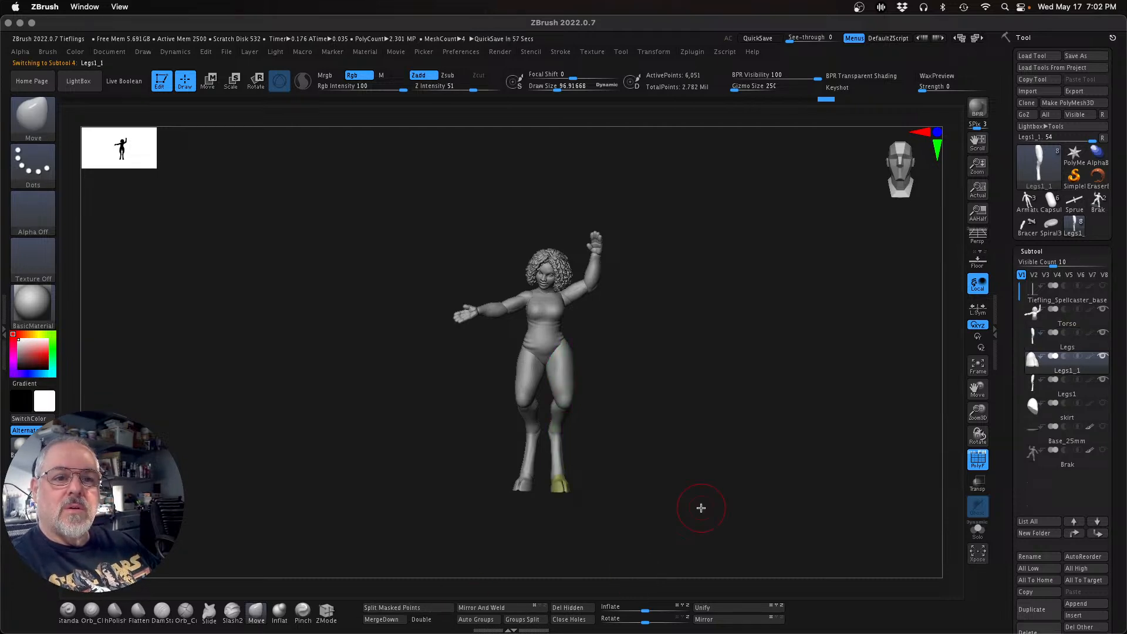
{"action": "left_click", "coordinate": [1102, 426]}
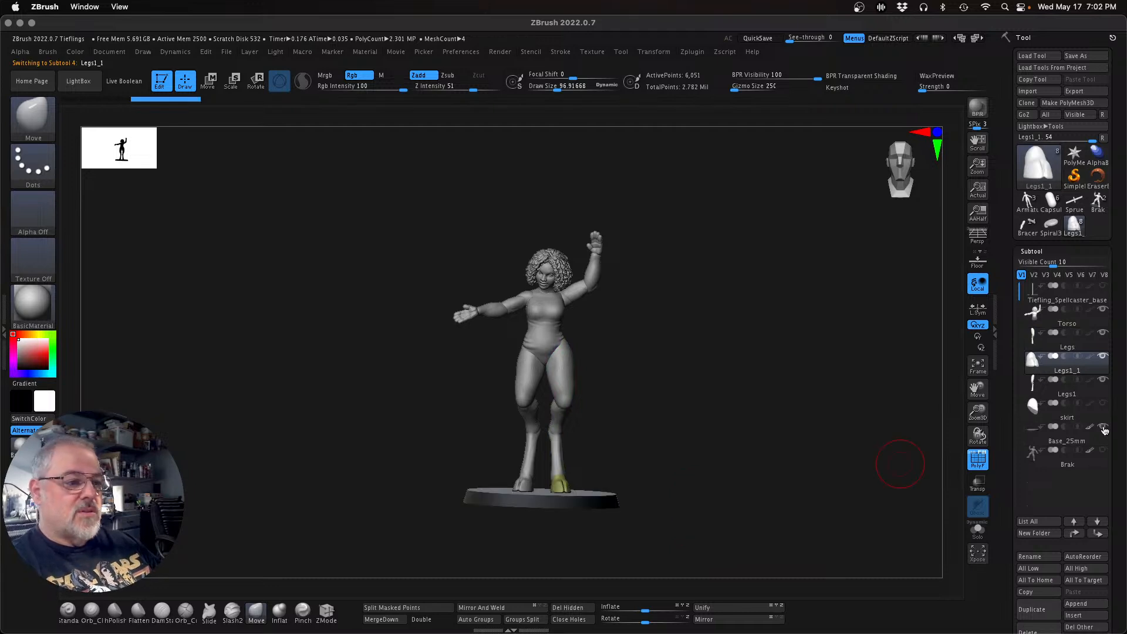
{"action": "left_click_drag", "start_coordinate": [818, 460], "coordinate": [817, 456], "text": "shift"}
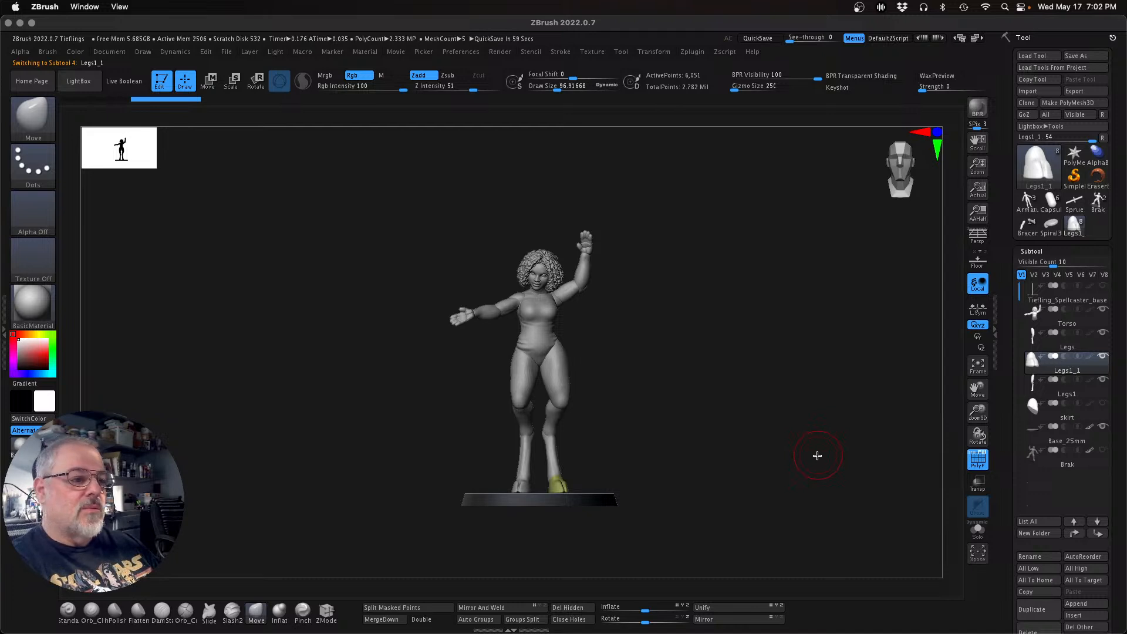
Step: Rotate the left leg without its hoof outward and backward at the hip, nudging it to fit the torso
{"action": "key", "text": "Up"}
{"action": "left_click_drag", "start_coordinate": [812, 455], "coordinate": [789, 441]}
{"action": "key", "text": "w"}
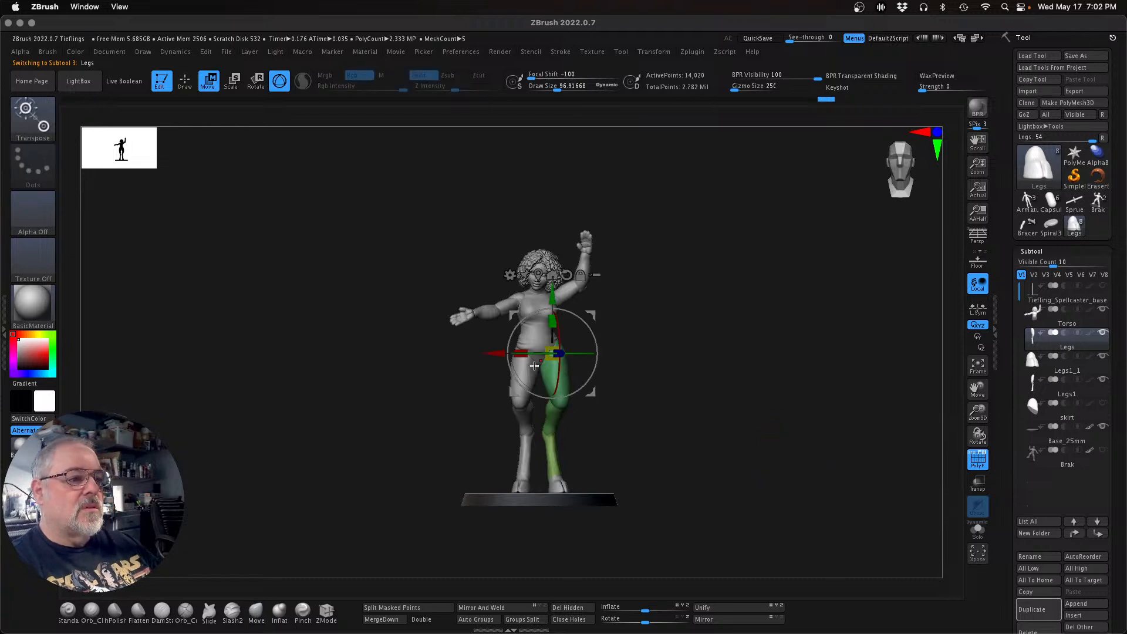
{"action": "left_click_drag", "start_coordinate": [534, 386], "coordinate": [544, 392]}
{"action": "left_click_drag", "start_coordinate": [587, 345], "coordinate": [597, 343]}
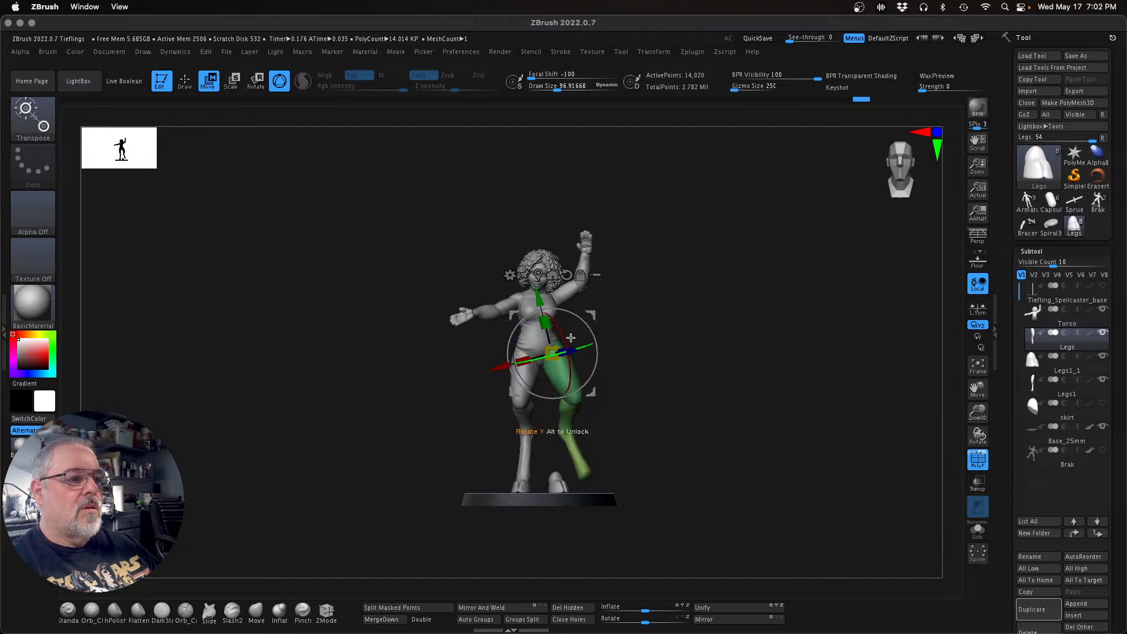
{"action": "left_click_drag", "start_coordinate": [750, 396], "coordinate": [673, 413]}
{"action": "left_click_drag", "start_coordinate": [588, 378], "coordinate": [597, 375]}
{"action": "left_click_drag", "start_coordinate": [533, 299], "coordinate": [535, 303]}
{"action": "left_click_drag", "start_coordinate": [757, 385], "coordinate": [832, 378]}
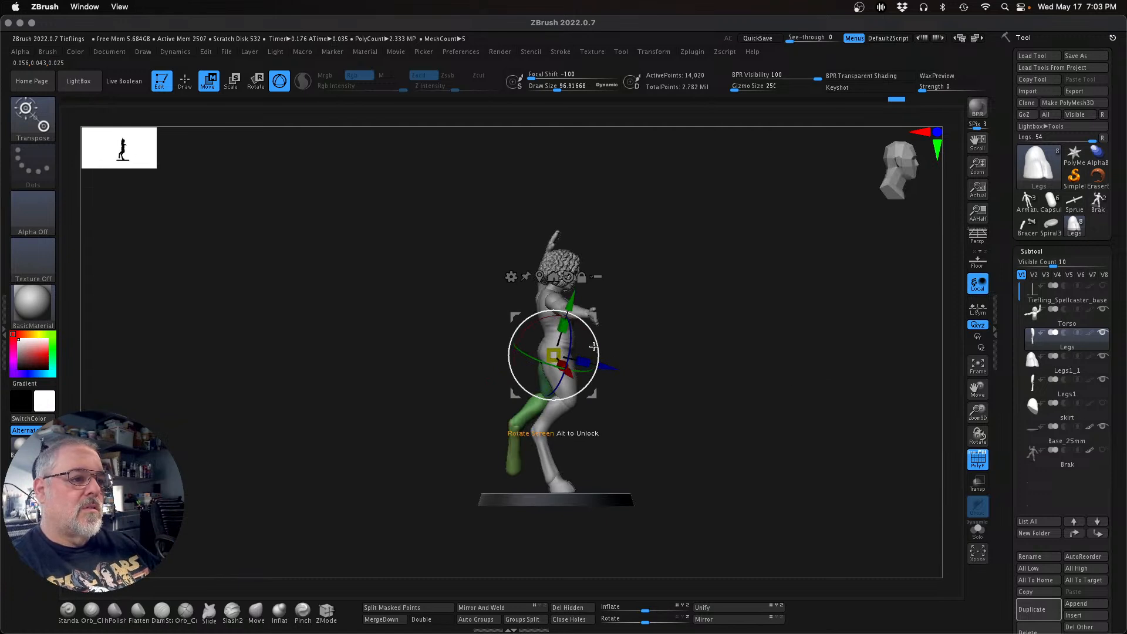
{"action": "left_click_drag", "start_coordinate": [762, 486], "coordinate": [806, 482]}
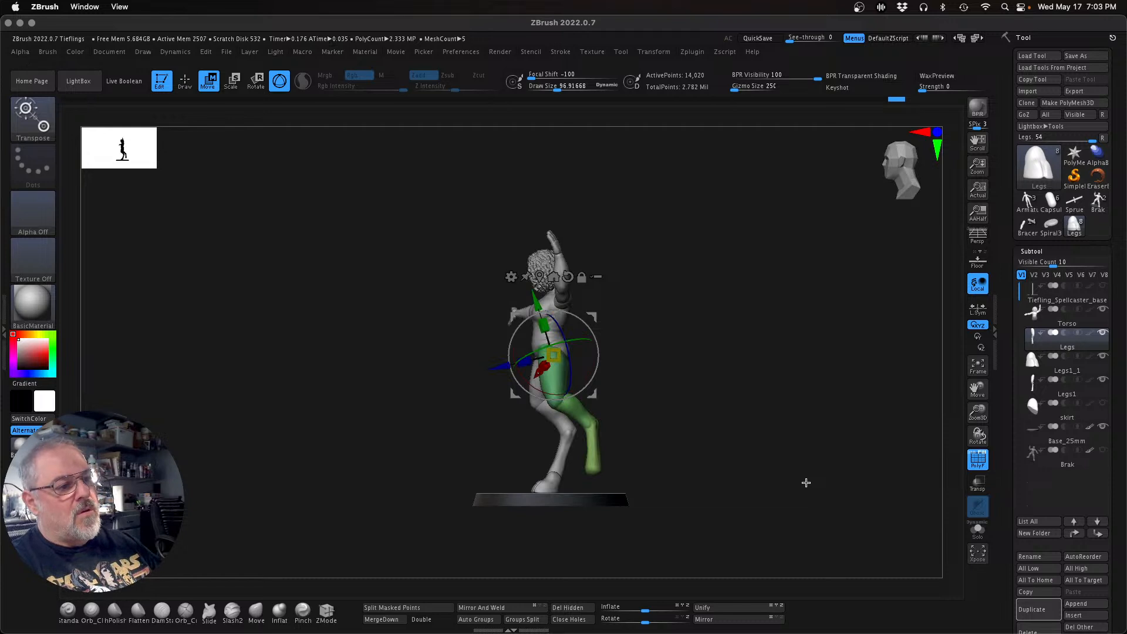
{"action": "left_click_drag", "start_coordinate": [806, 482], "coordinate": [855, 473]}
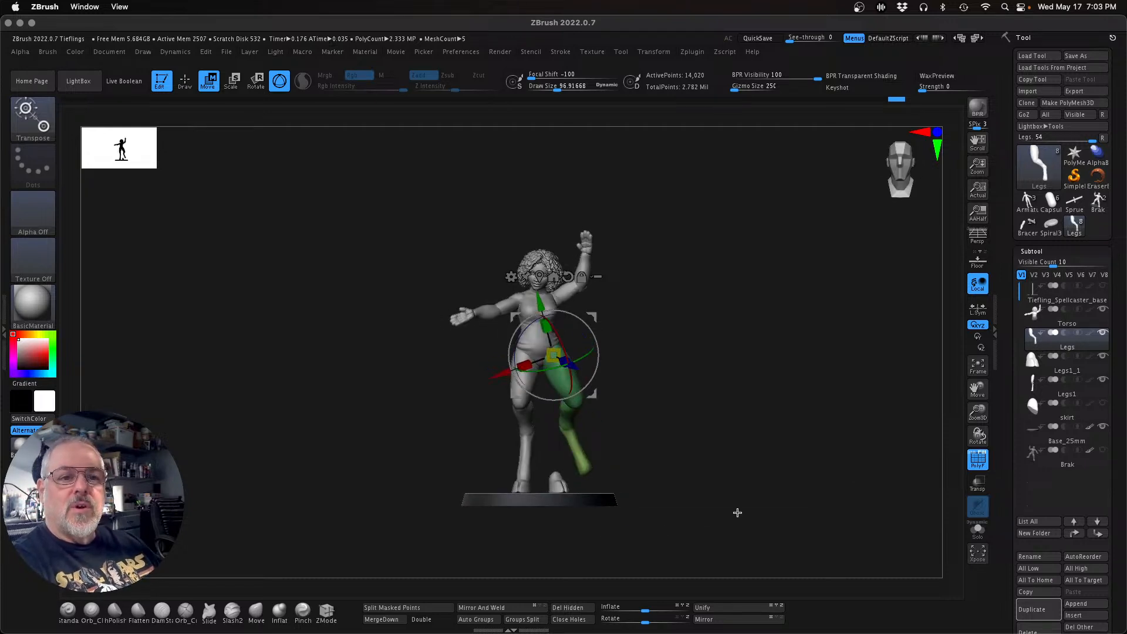
Step: Isolate and mask the hoof of the right leg on Legs1 and split it off as its own subtool
{"action": "key", "text": "Down"}
{"action": "key", "text": "Down"}
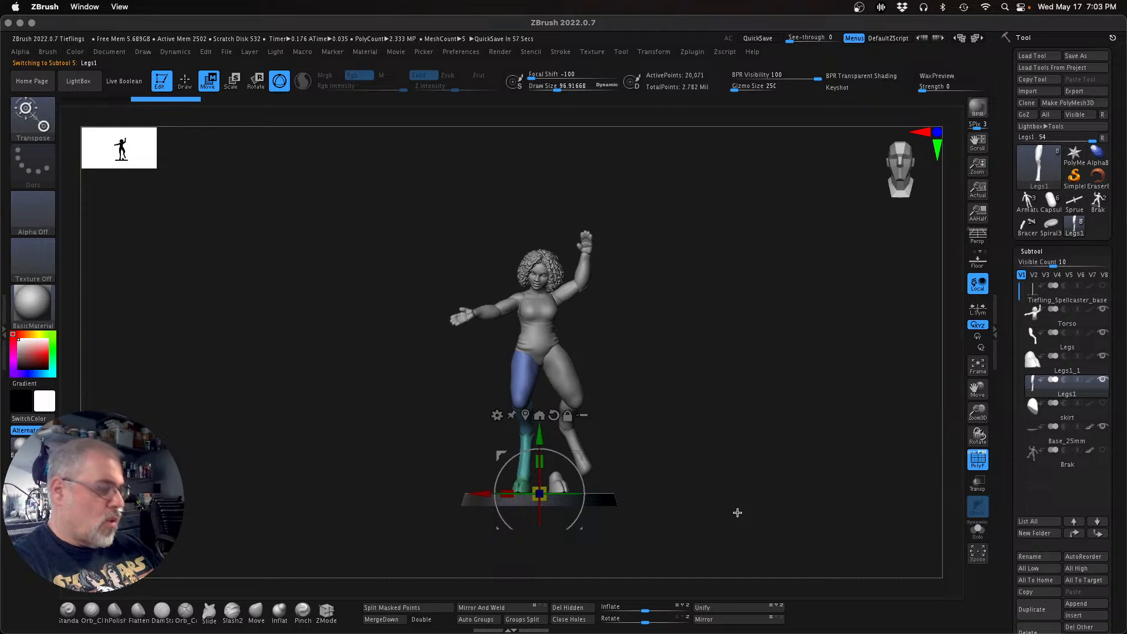
{"action": "key", "text": "q"}
{"action": "left_click", "coordinate": [522, 484], "text": "ctrl+shift"}
{"action": "left_click", "coordinate": [730, 502], "text": "ctrl"}
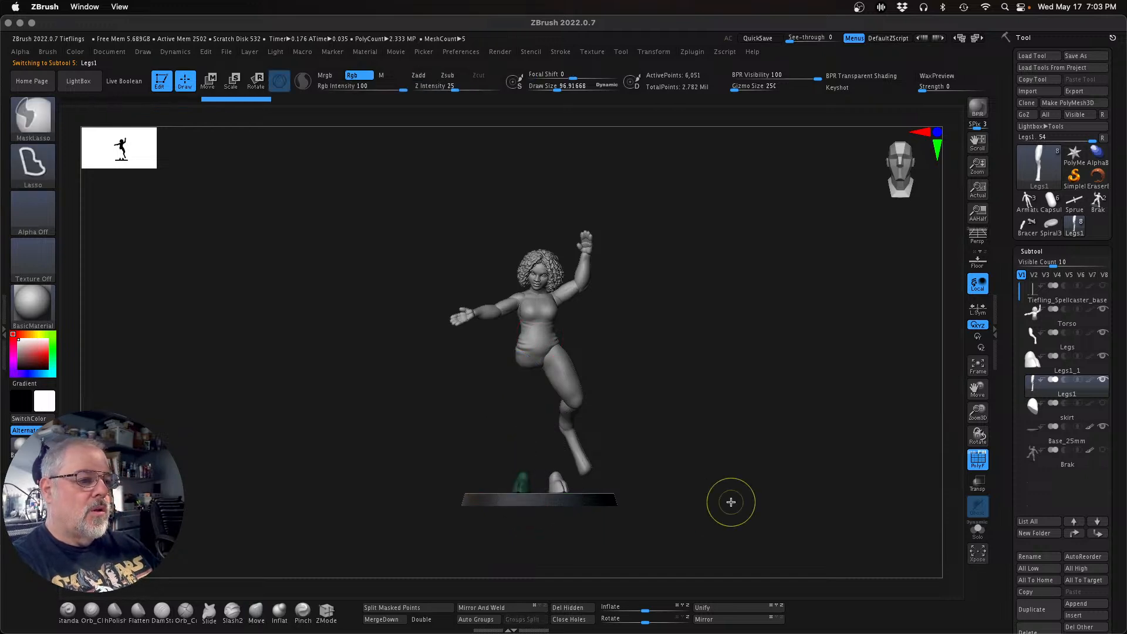
{"action": "left_click", "coordinate": [731, 502], "text": "ctrl+shift"}
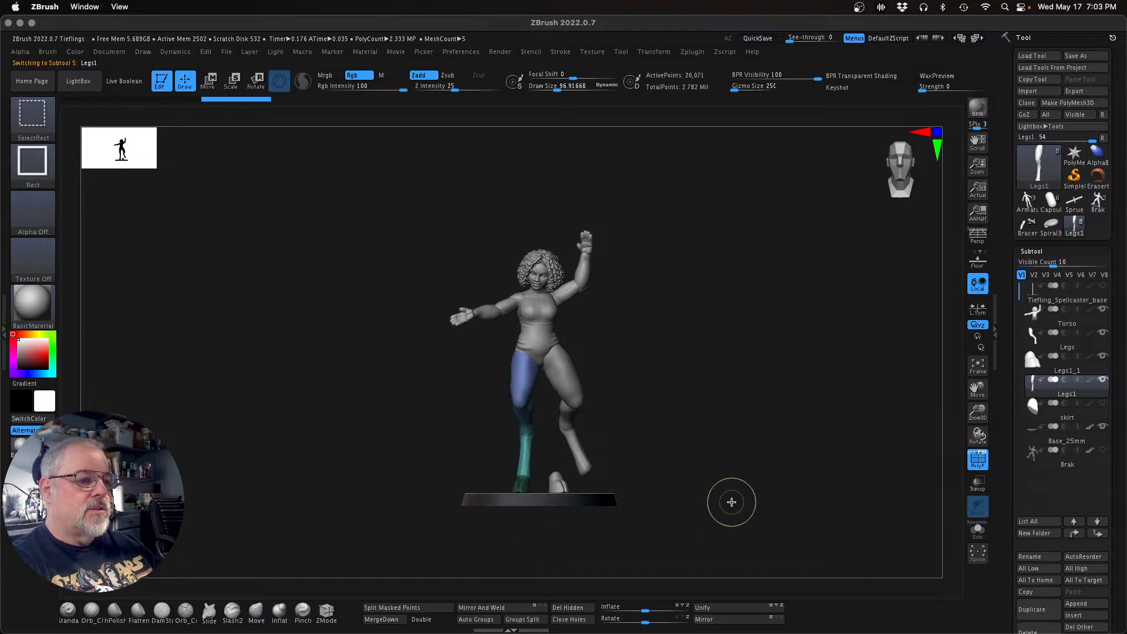
{"action": "left_click", "coordinate": [394, 608]}
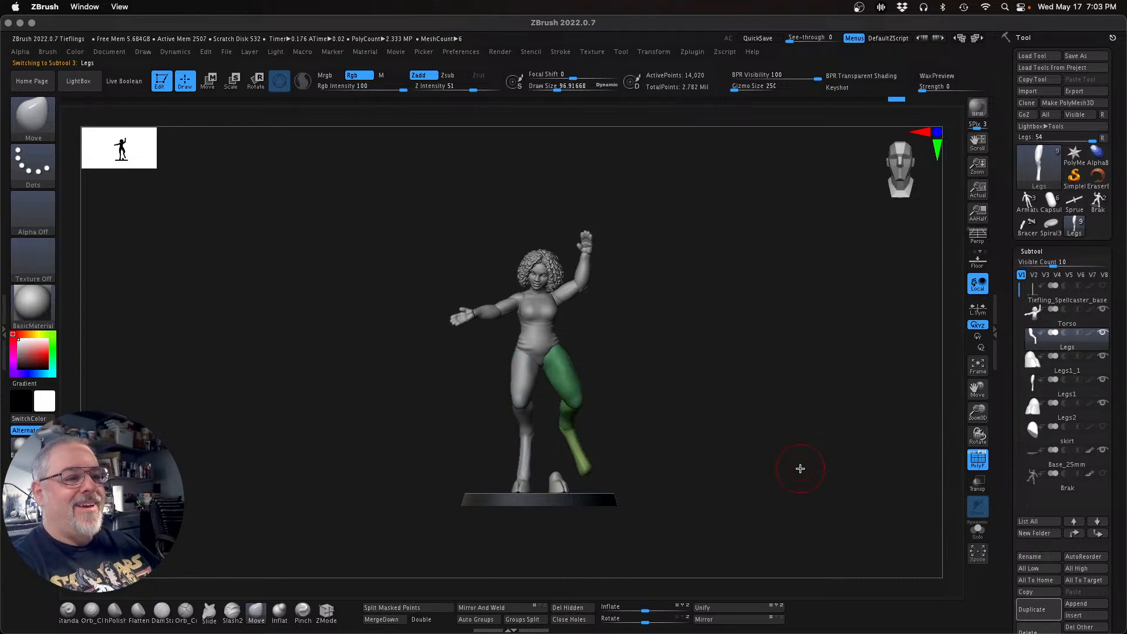
Step: Move the Legs1 subtool up in the subtool order, directly below Legs
{"action": "left_click_drag", "start_coordinate": [824, 467], "coordinate": [815, 466]}
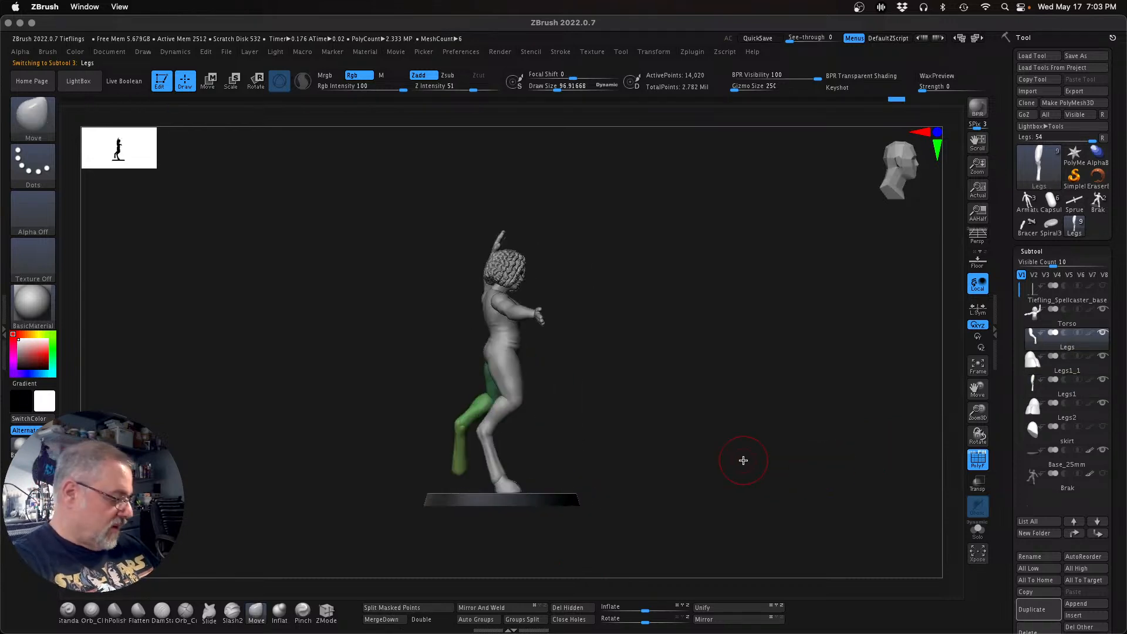
{"action": "key", "text": "w"}
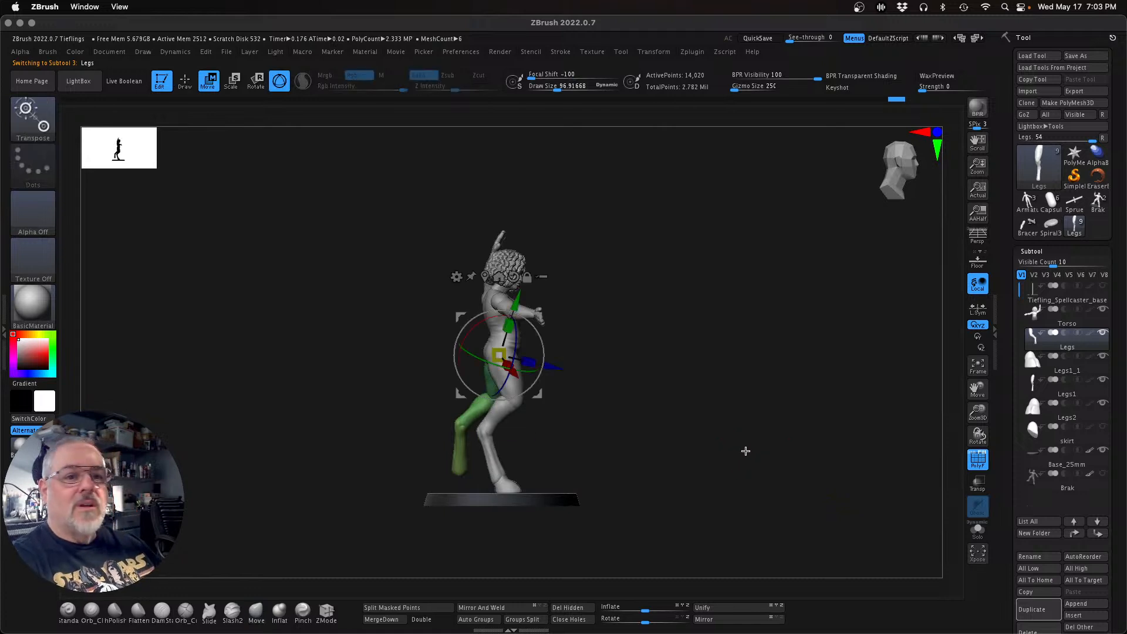
{"action": "key", "text": "Down"}
{"action": "key", "text": "Down"}
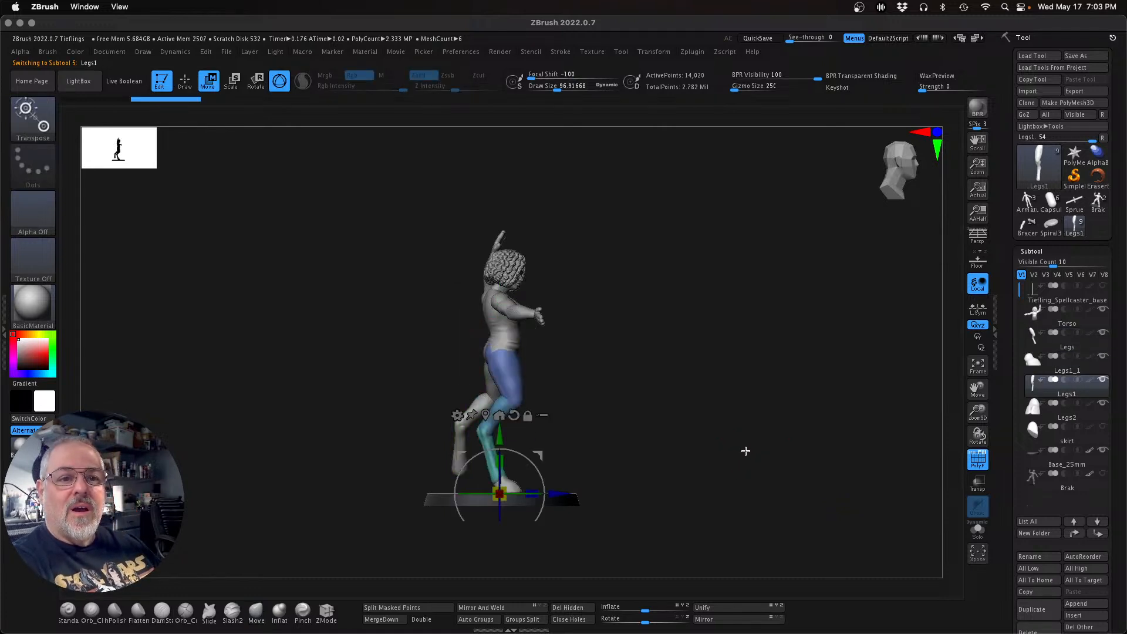
{"action": "left_click", "coordinate": [1074, 533]}
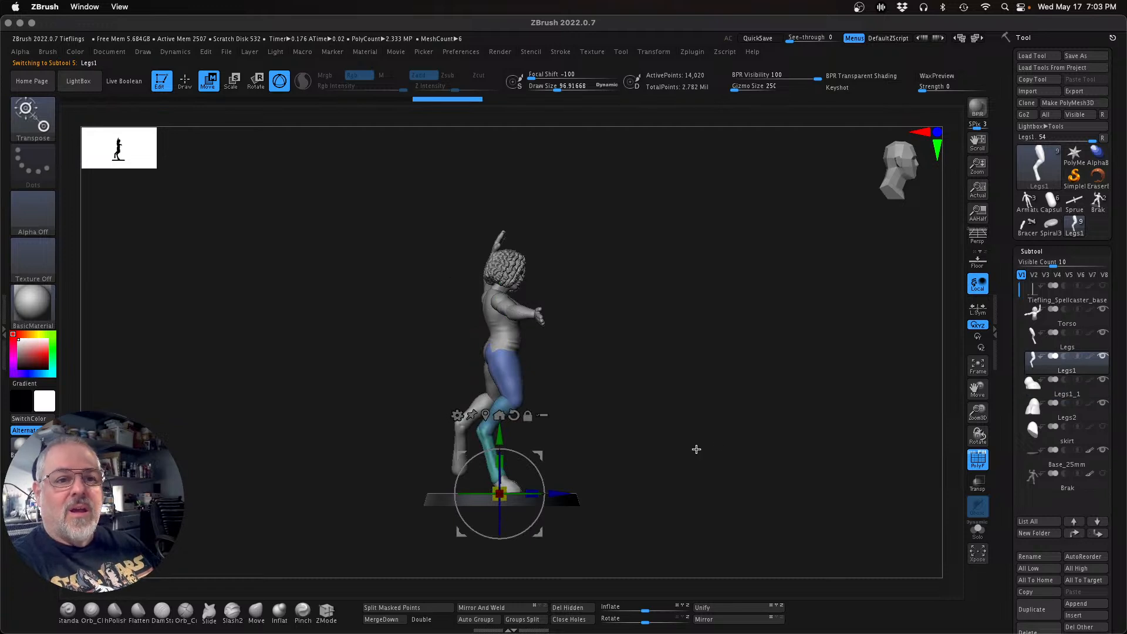
Step: Place the gizmo at the right hip joint, rotate the right leg outward and adjust its swing from the side
{"action": "left_click", "coordinate": [486, 415]}
{"action": "left_click_drag", "start_coordinate": [541, 372], "coordinate": [550, 319], "text": "alt"}
{"action": "left_click_drag", "start_coordinate": [542, 375], "coordinate": [597, 421]}
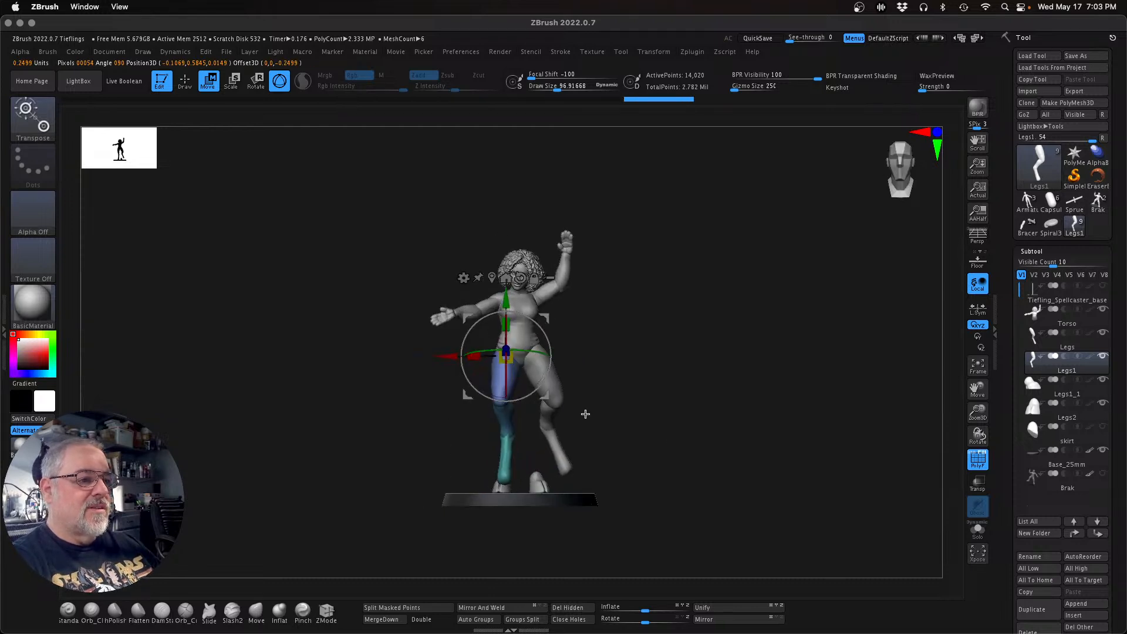
{"action": "left_click_drag", "start_coordinate": [533, 393], "coordinate": [517, 402]}
{"action": "left_click_drag", "start_coordinate": [677, 403], "coordinate": [649, 417]}
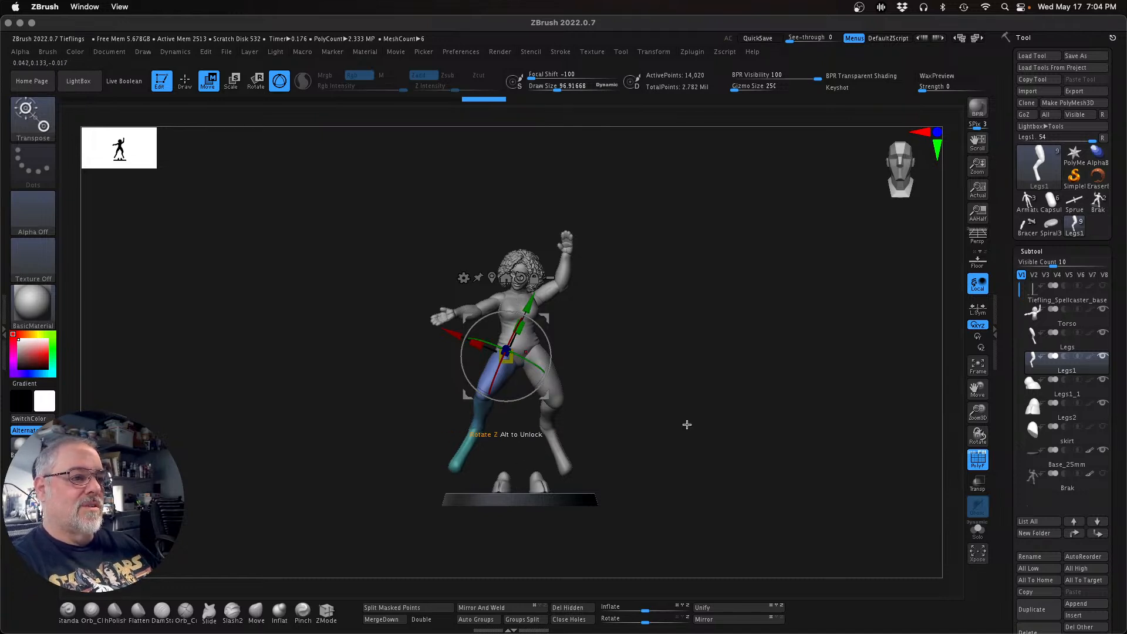
{"action": "left_click_drag", "start_coordinate": [726, 425], "coordinate": [795, 413]}
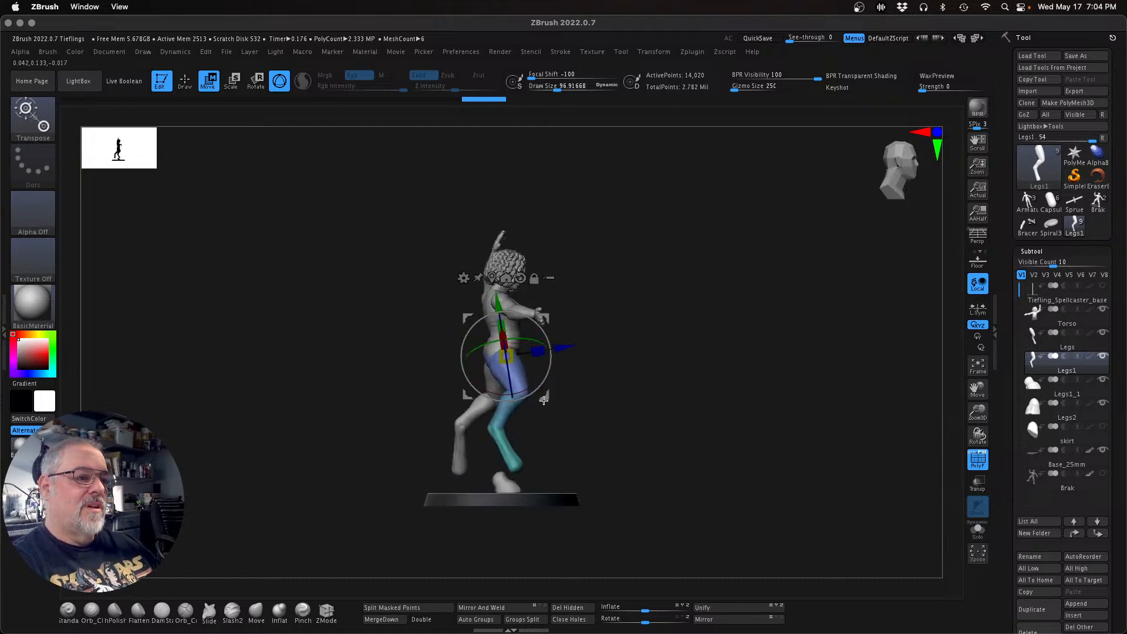
{"action": "left_click_drag", "start_coordinate": [531, 386], "coordinate": [537, 384]}
Step: Nudge the right leg in against the hip and fine-tune its fit there from behind and from the front
{"action": "left_click_drag", "start_coordinate": [626, 377], "coordinate": [699, 382]}
{"action": "left_click_drag", "start_coordinate": [573, 330], "coordinate": [570, 325]}
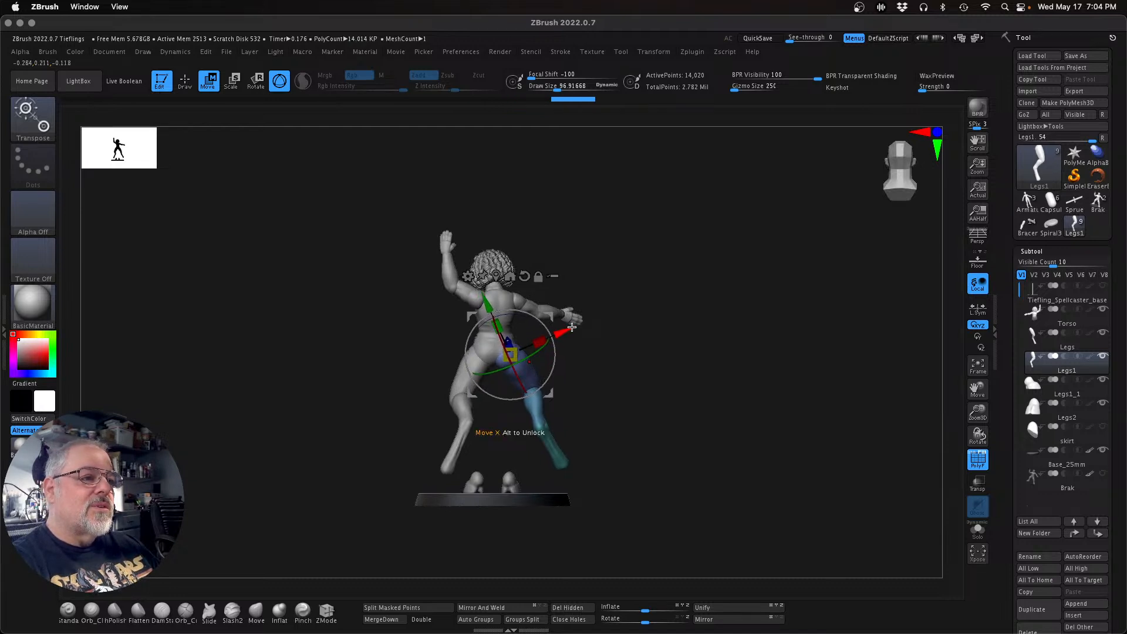
{"action": "left_click_drag", "start_coordinate": [755, 455], "coordinate": [749, 456]}
{"action": "left_click_drag", "start_coordinate": [977, 413], "coordinate": [975, 479]}
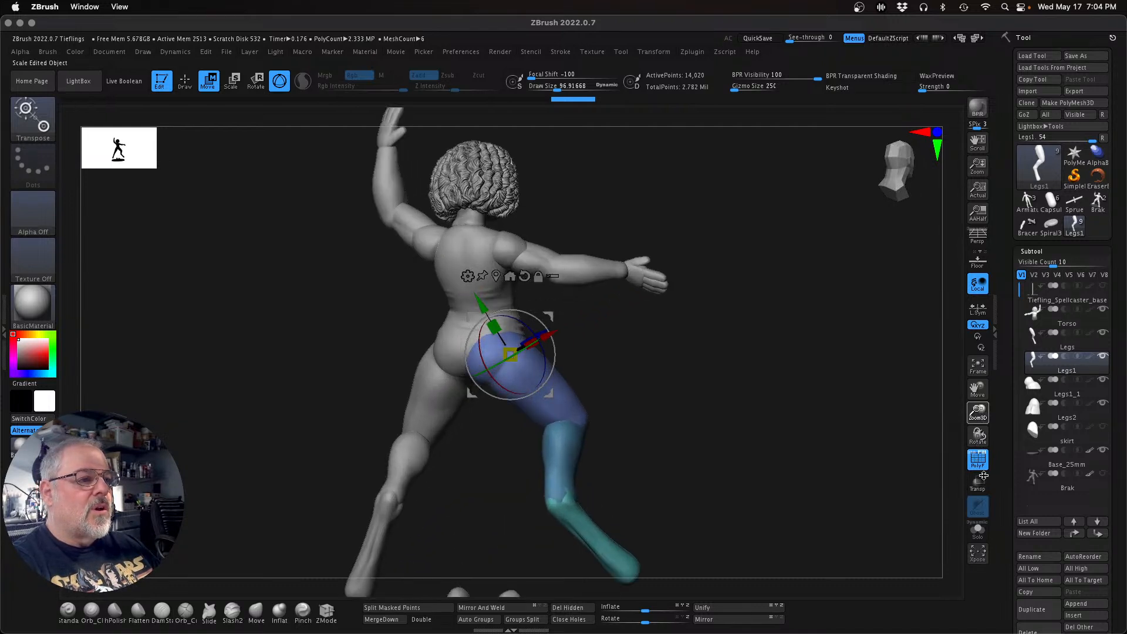
{"action": "left_click_drag", "start_coordinate": [541, 365], "coordinate": [542, 369]}
{"action": "left_click_drag", "start_coordinate": [694, 382], "coordinate": [714, 404]}
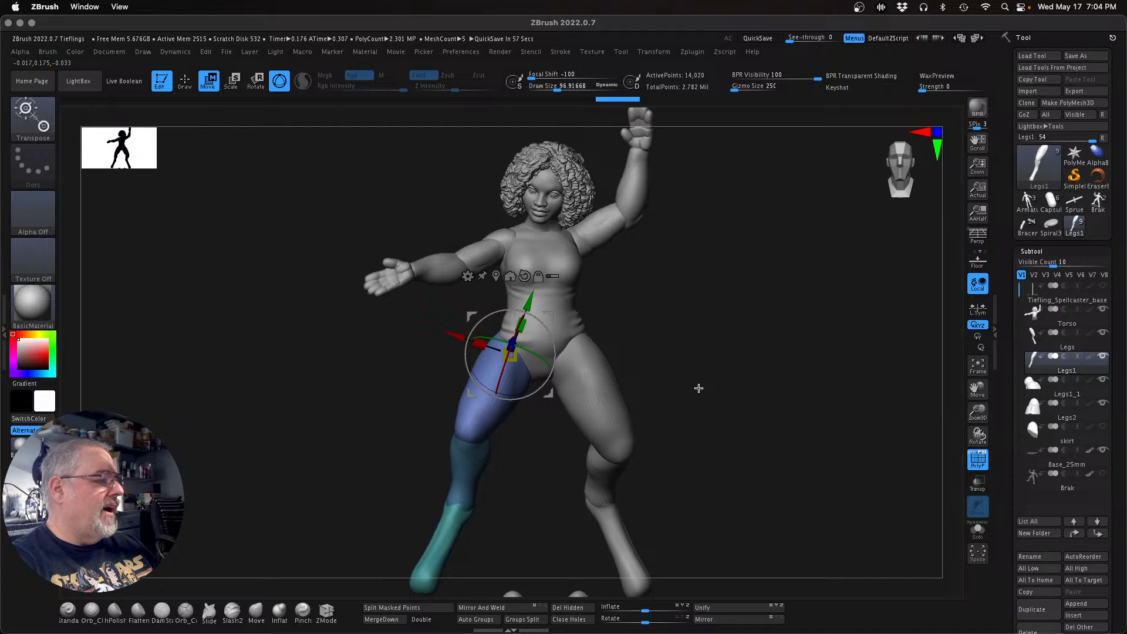
{"action": "left_click_drag", "start_coordinate": [977, 411], "coordinate": [965, 417]}
{"action": "mouse_move", "coordinate": [765, 415]}
{"action": "left_mouse_down"}
{"action": "mouse_move", "coordinate": [802, 407]}
{"action": "mouse_move", "coordinate": [769, 423]}
{"action": "left_mouse_up"}
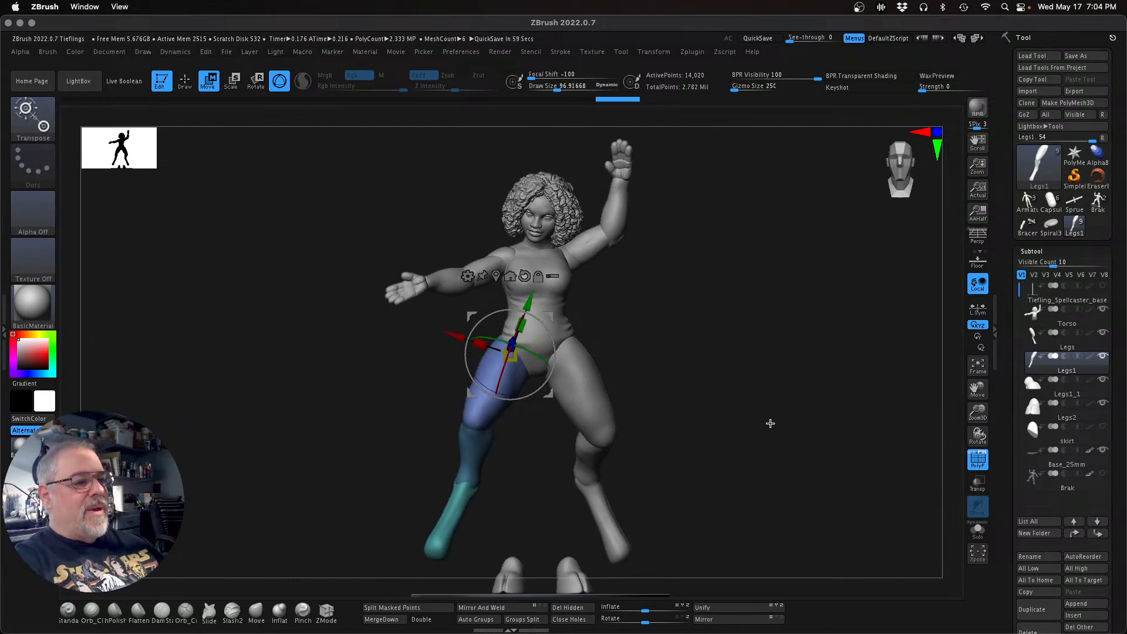
Step: Fine-tune the right leg's position at the hip with small sideways and vertical moves, checking the stance from the front and other angles
{"action": "left_click_drag", "start_coordinate": [651, 367], "coordinate": [674, 372]}
{"action": "left_click_drag", "start_coordinate": [550, 342], "coordinate": [554, 342]}
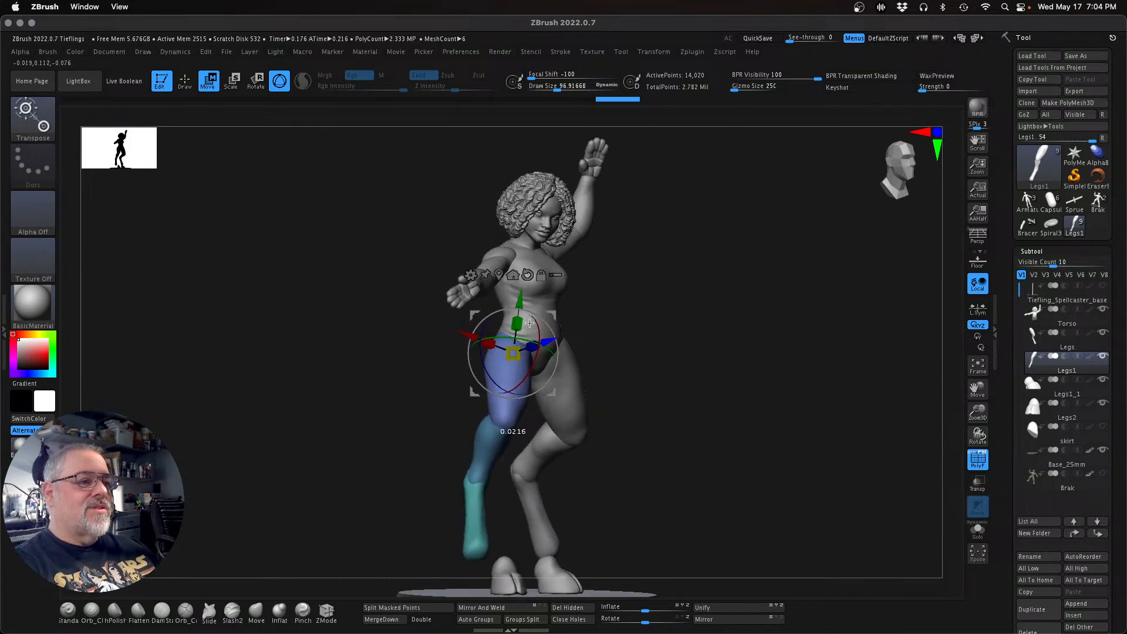
{"action": "left_click_drag", "start_coordinate": [520, 300], "coordinate": [519, 303]}
{"action": "left_click_drag", "start_coordinate": [668, 379], "coordinate": [729, 370]}
{"action": "left_click_drag", "start_coordinate": [716, 414], "coordinate": [608, 431]}
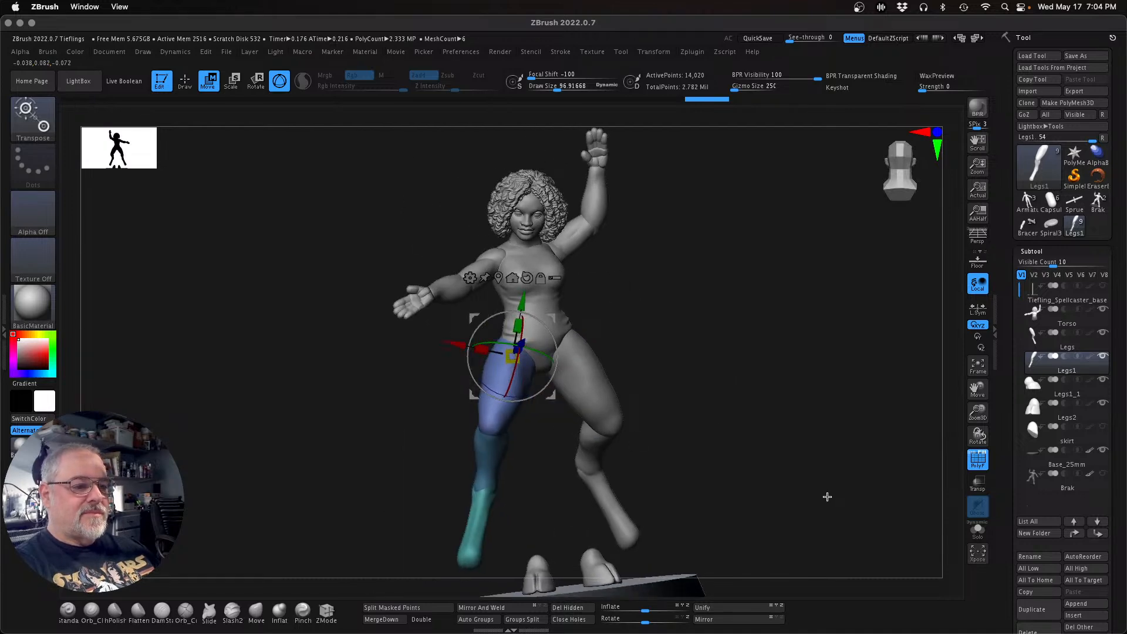
{"action": "left_click_drag", "start_coordinate": [814, 507], "coordinate": [950, 482]}
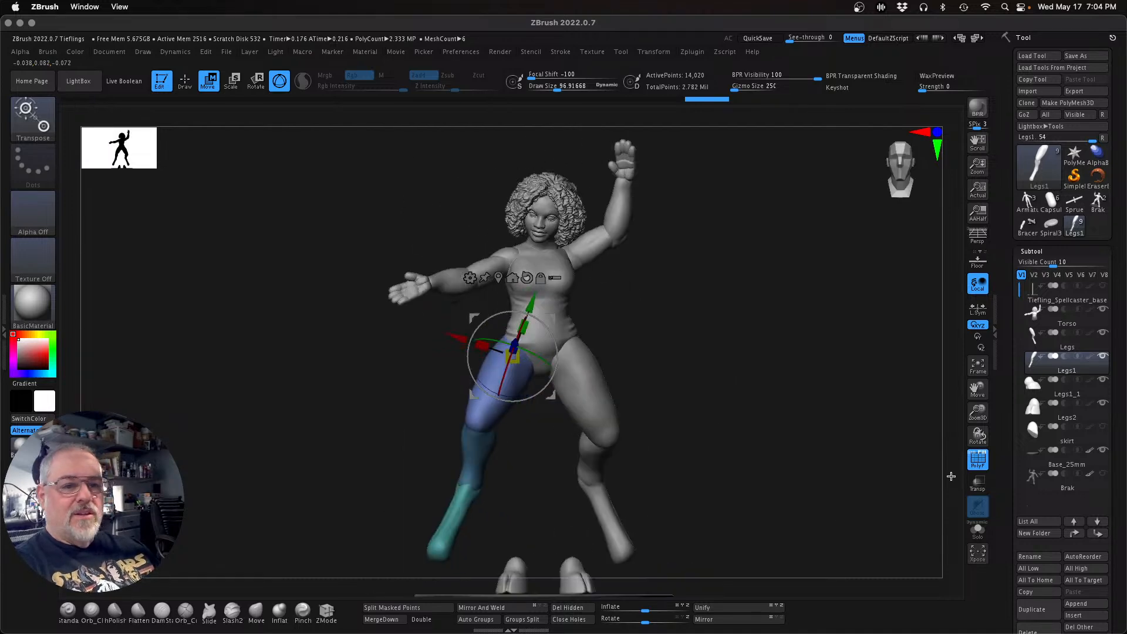
{"action": "left_click_drag", "start_coordinate": [974, 415], "coordinate": [936, 412]}
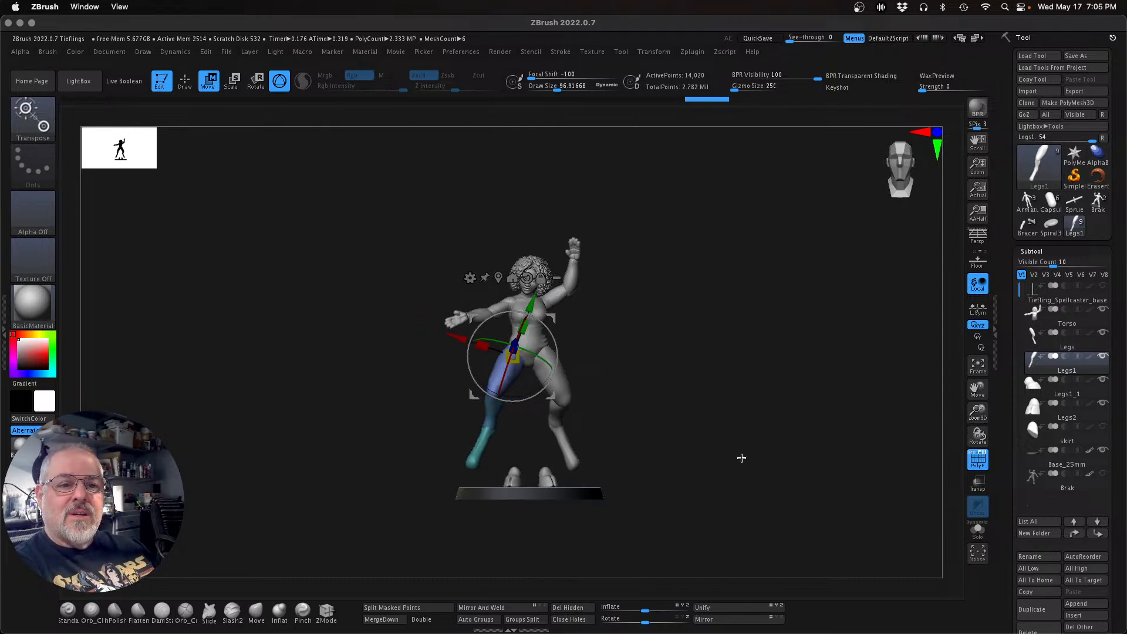
Step: Mask the Base_25mm, Legs2 and Legs1_1 subtools completely to protect the base and both hooves from moving
{"action": "key", "text": "Down"}
{"action": "key", "text": "Down"}
{"action": "key", "text": "Down"}
{"action": "key", "text": "Down"}
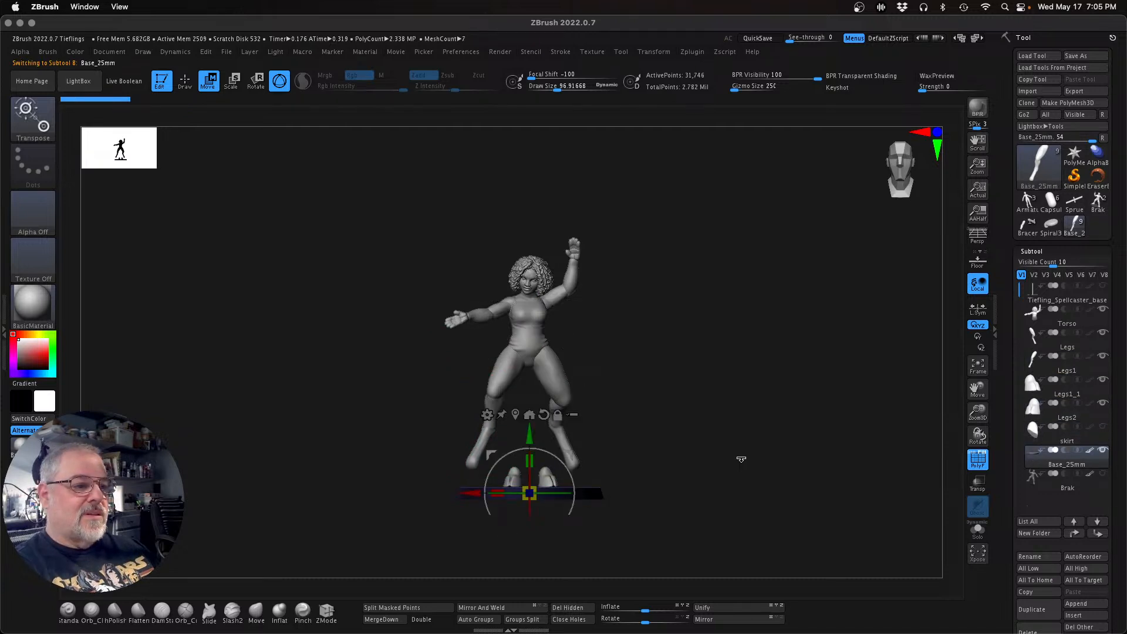
{"action": "key", "text": "ctrl"}
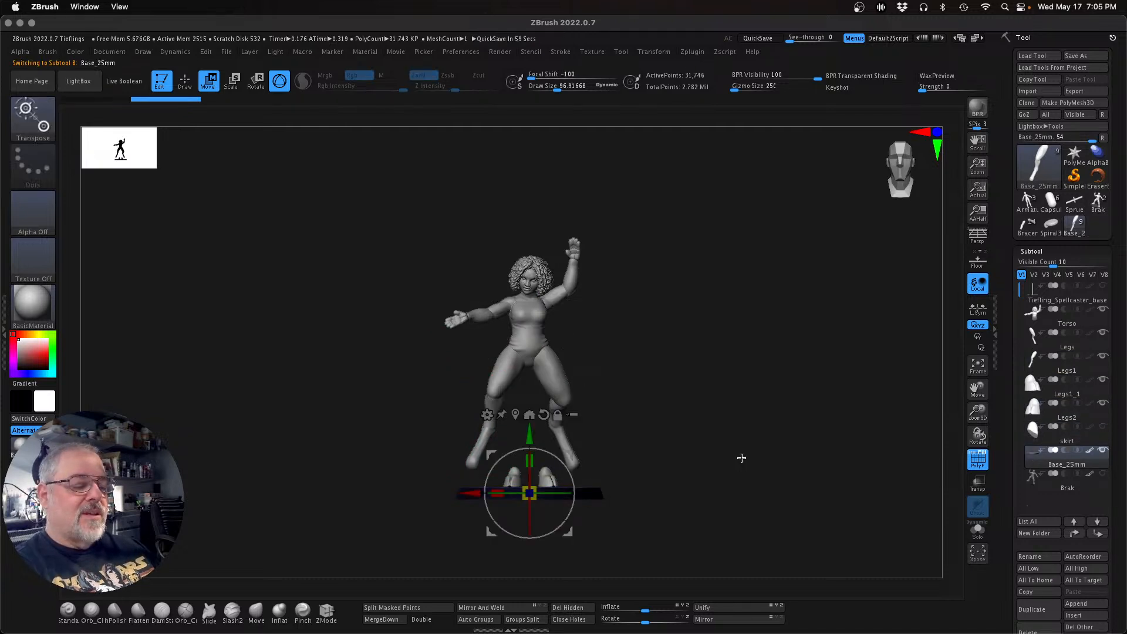
{"action": "key", "text": "Up"}
{"action": "key", "text": "Up"}
{"action": "key", "text": "Up"}
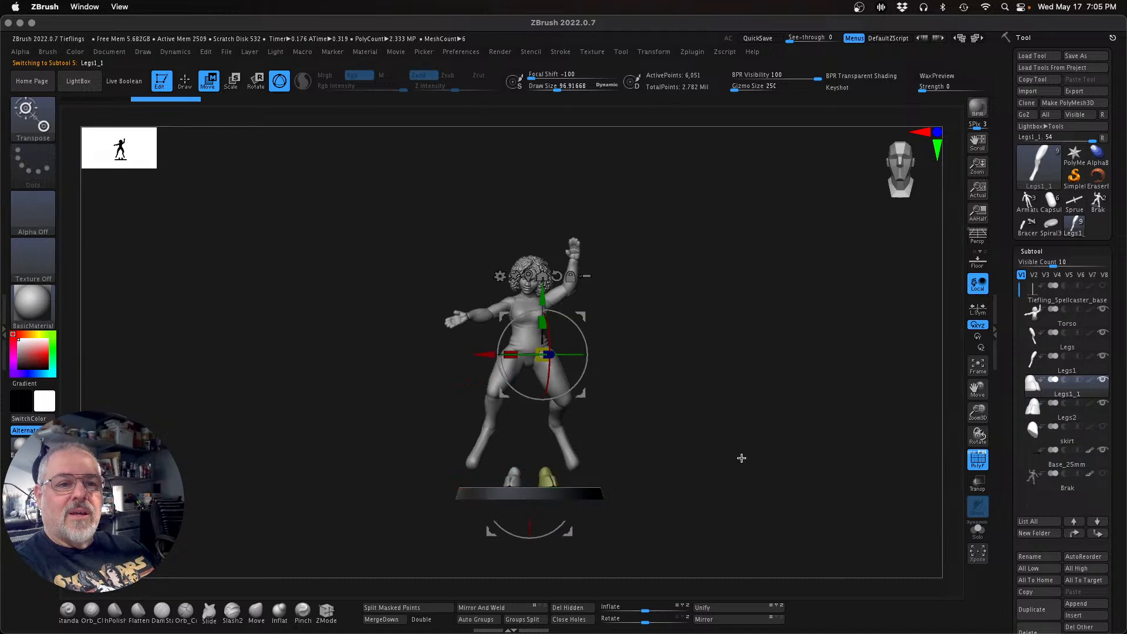
{"action": "key", "text": "Down"}
{"action": "key", "text": "ctrl"}
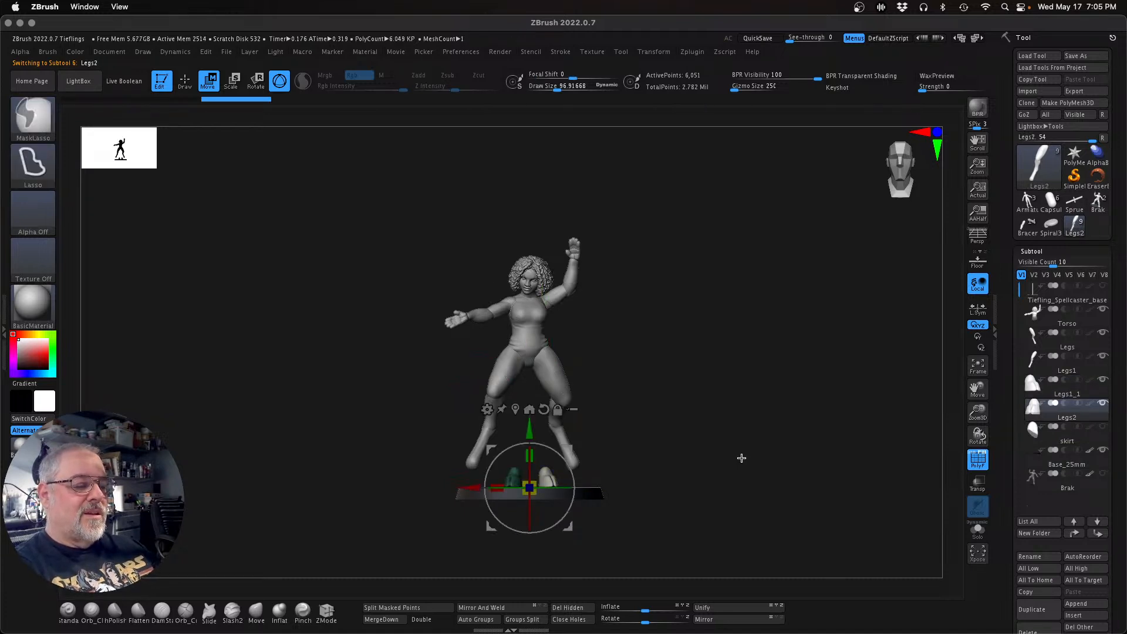
{"action": "key", "text": "Up"}
{"action": "key", "text": "ctrl"}
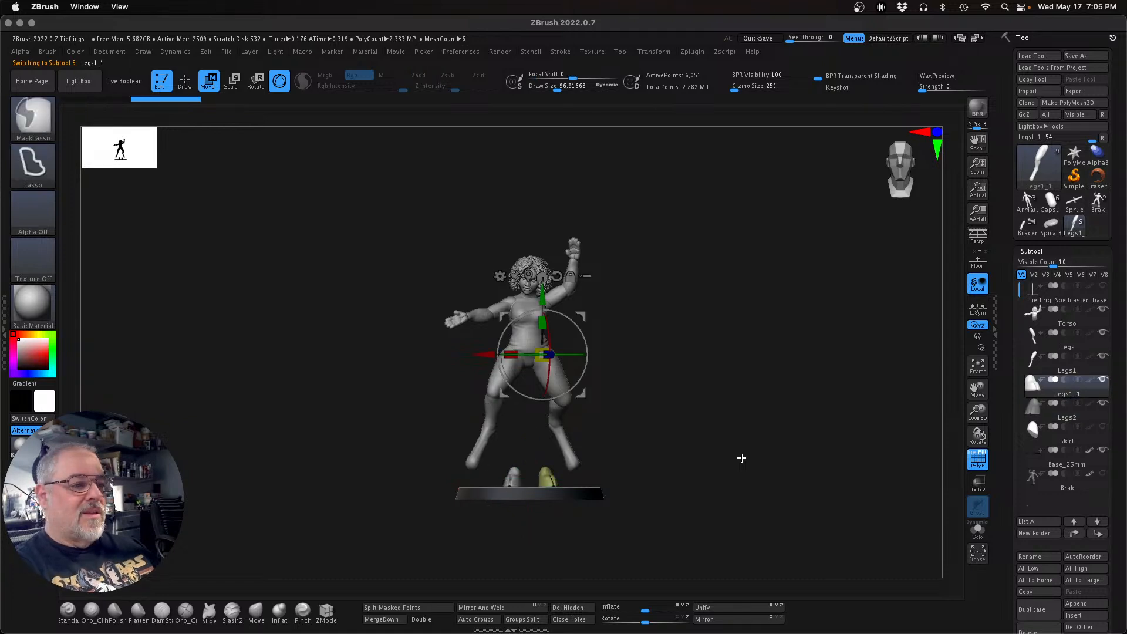
Step: Center the gizmo on each of the two hoof subtools, Legs1_1 and Legs2
{"action": "left_click", "coordinate": [526, 273]}
{"action": "key", "text": "Down"}
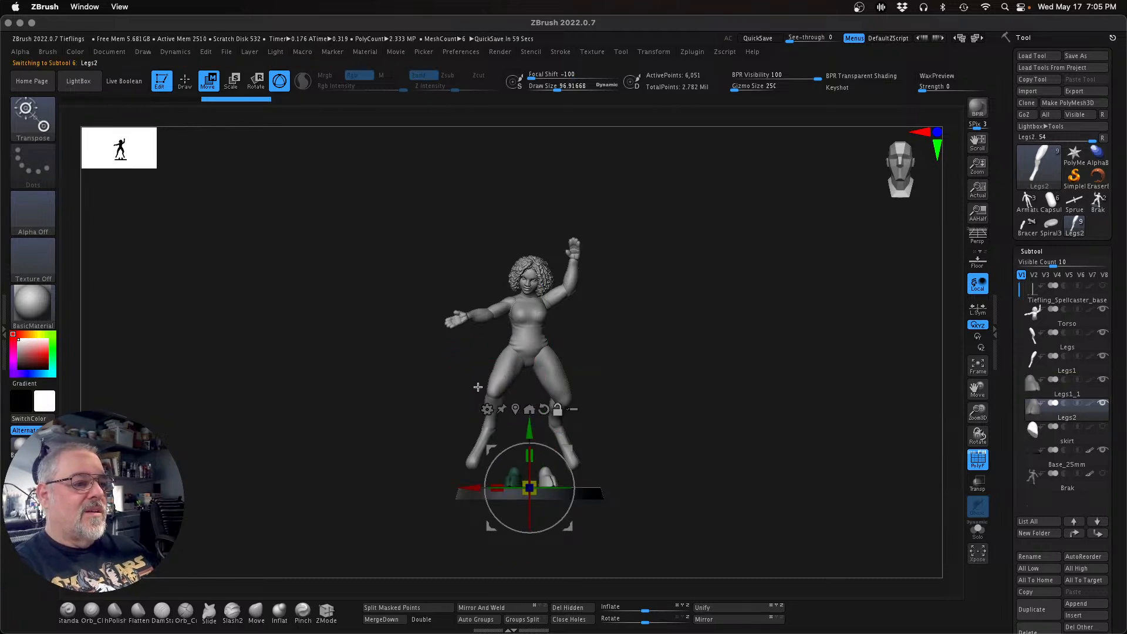
{"action": "left_click", "coordinate": [515, 409]}
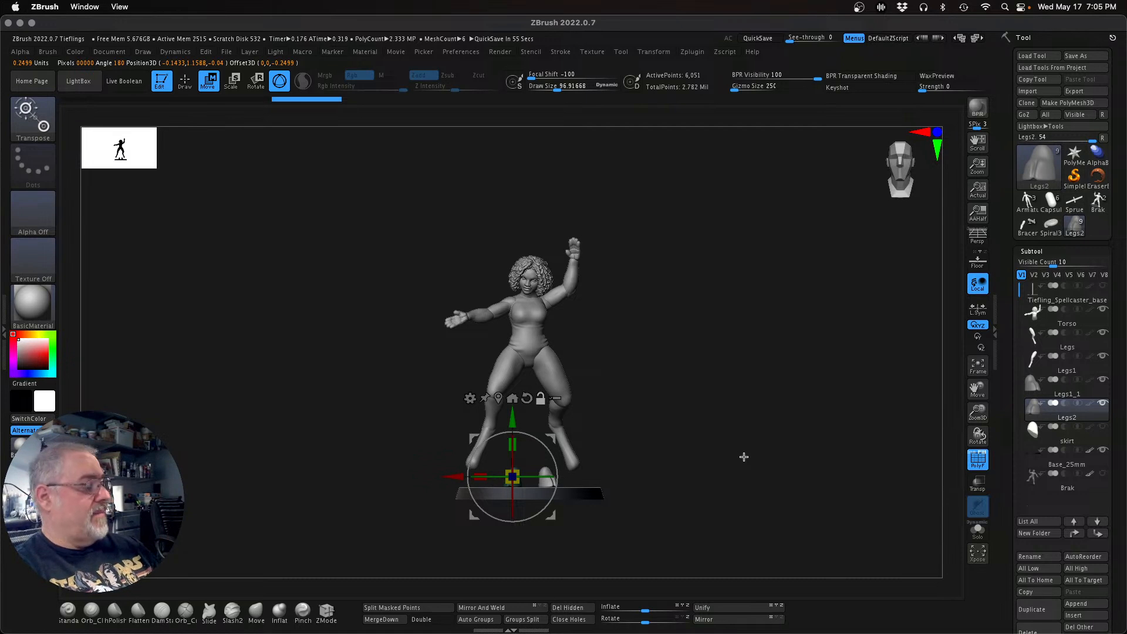
Step: Go back through the subtools to Torso and clear any mask on it
{"action": "left_click_drag", "start_coordinate": [978, 420], "coordinate": [990, 430]}
{"action": "mouse_move", "coordinate": [826, 491]}
{"action": "left_mouse_down", "text": "alt"}
{"action": "mouse_move", "coordinate": [769, 509]}
{"action": "mouse_move", "coordinate": [710, 502]}
{"action": "mouse_move", "coordinate": [808, 503]}
{"action": "left_mouse_up", "text": "alt"}
{"action": "left_click_drag", "start_coordinate": [786, 465], "coordinate": [808, 470], "text": "alt"}
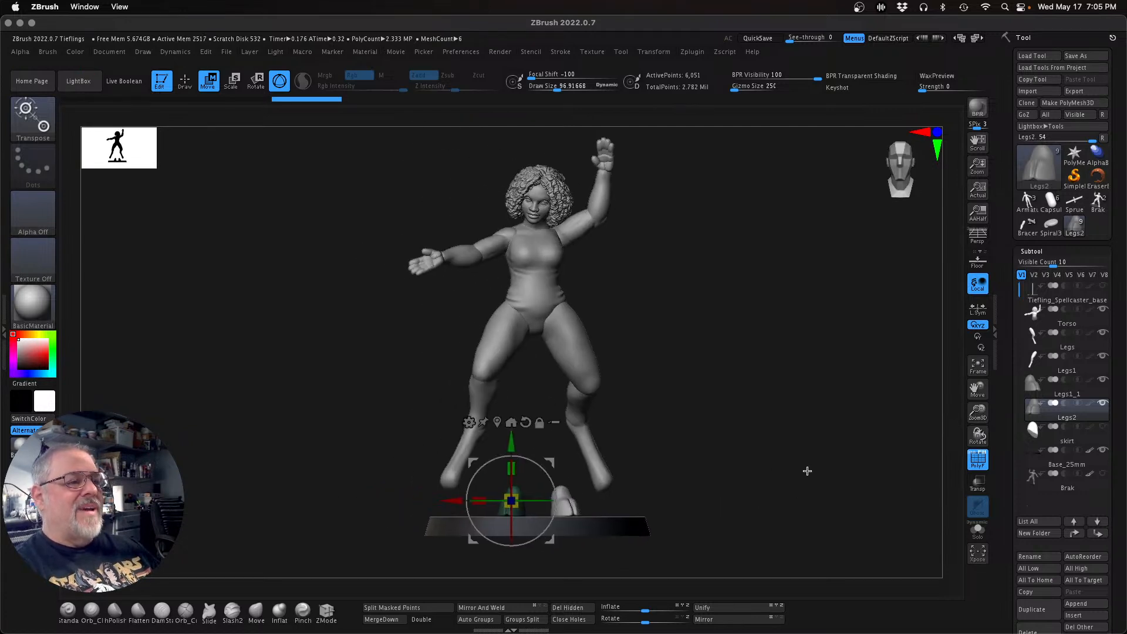
{"action": "left_click_drag", "start_coordinate": [979, 418], "coordinate": [971, 410]}
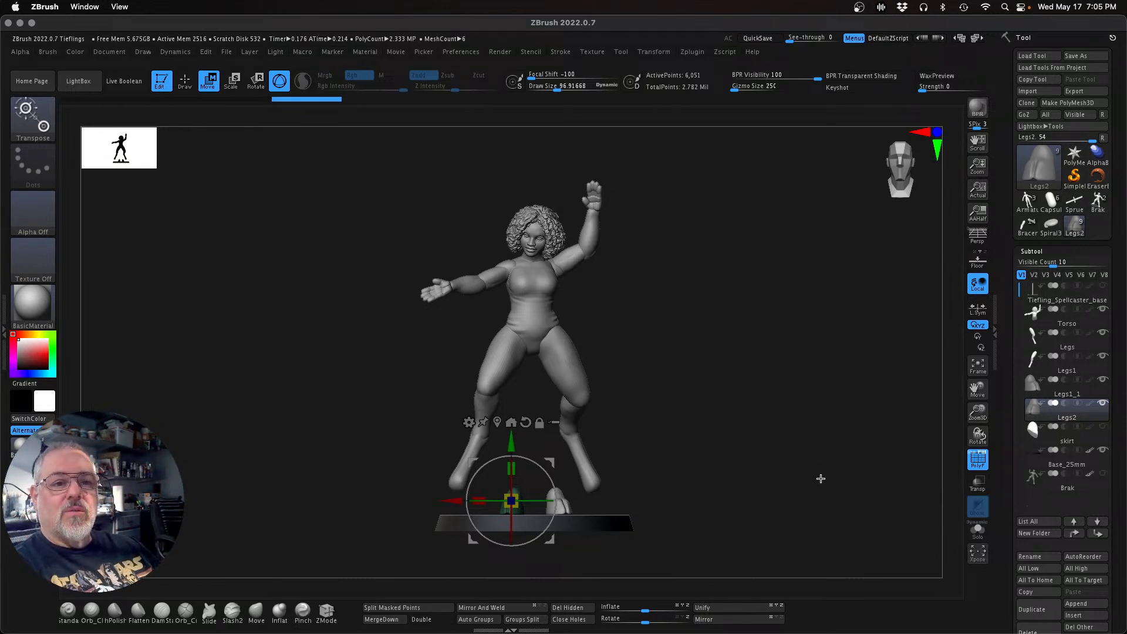
{"action": "key", "text": "Up"}
{"action": "key", "text": "Up"}
{"action": "key", "text": "Up"}
{"action": "key", "text": "Up"}
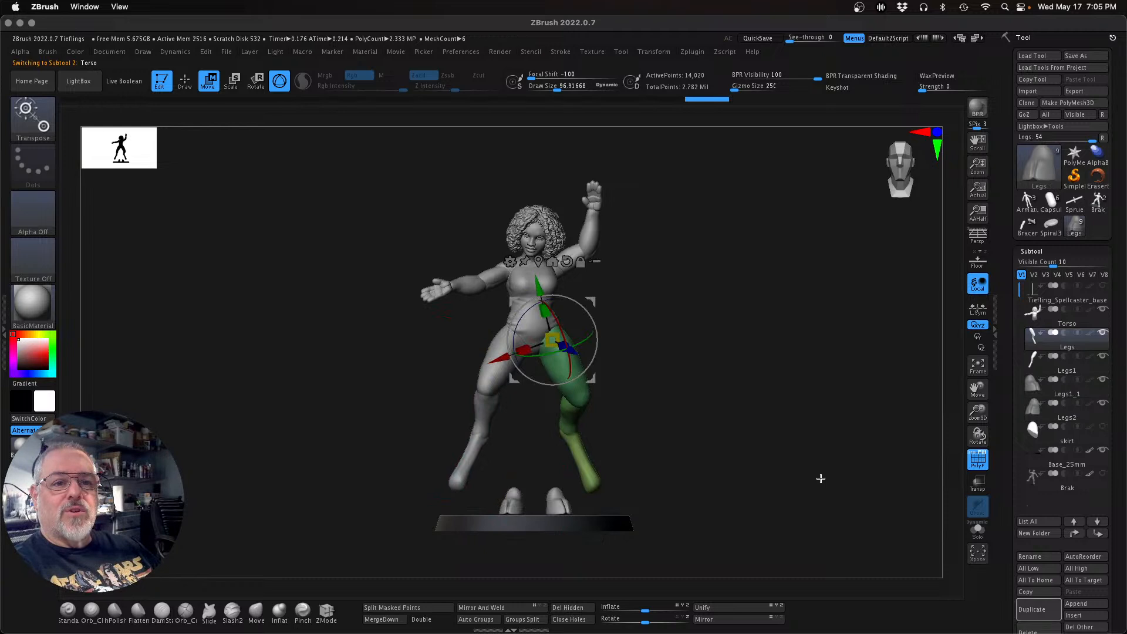
{"action": "key", "text": "Up"}
{"action": "key", "text": "Down"}
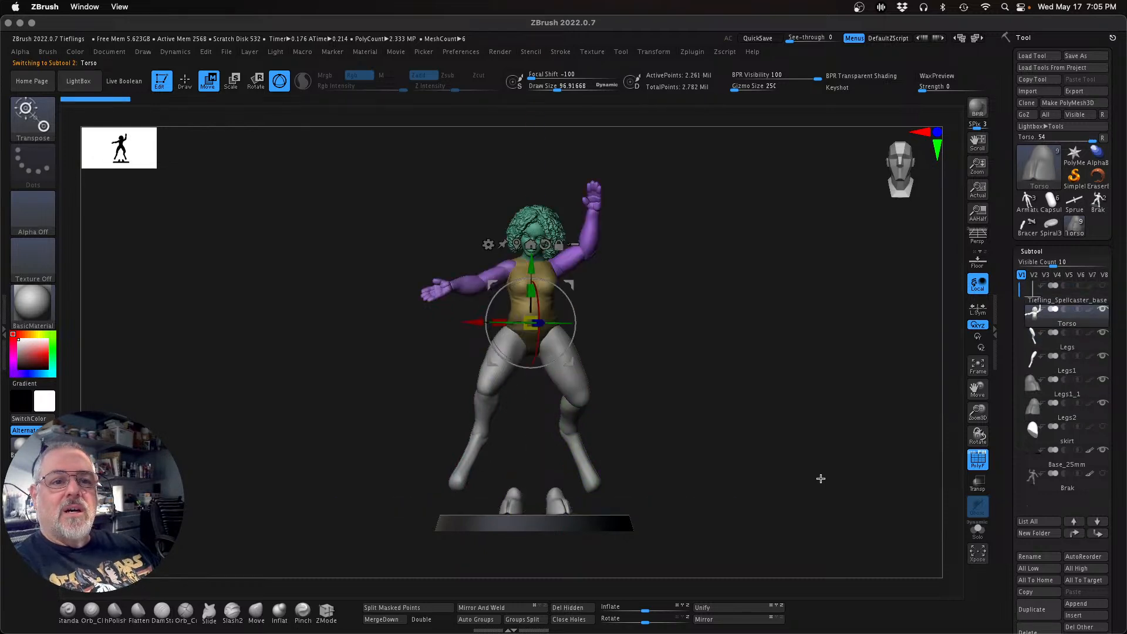
{"action": "key", "text": "Down"}
{"action": "key", "text": "Up"}
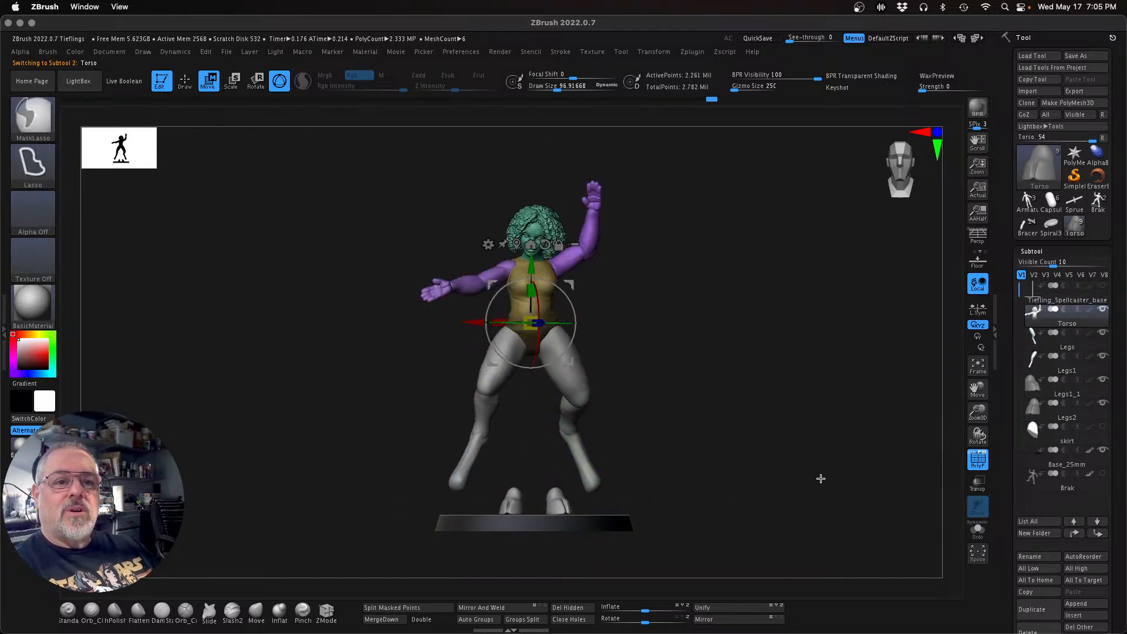
{"action": "left_click_drag", "start_coordinate": [742, 459], "coordinate": [769, 470], "text": "ctrl"}
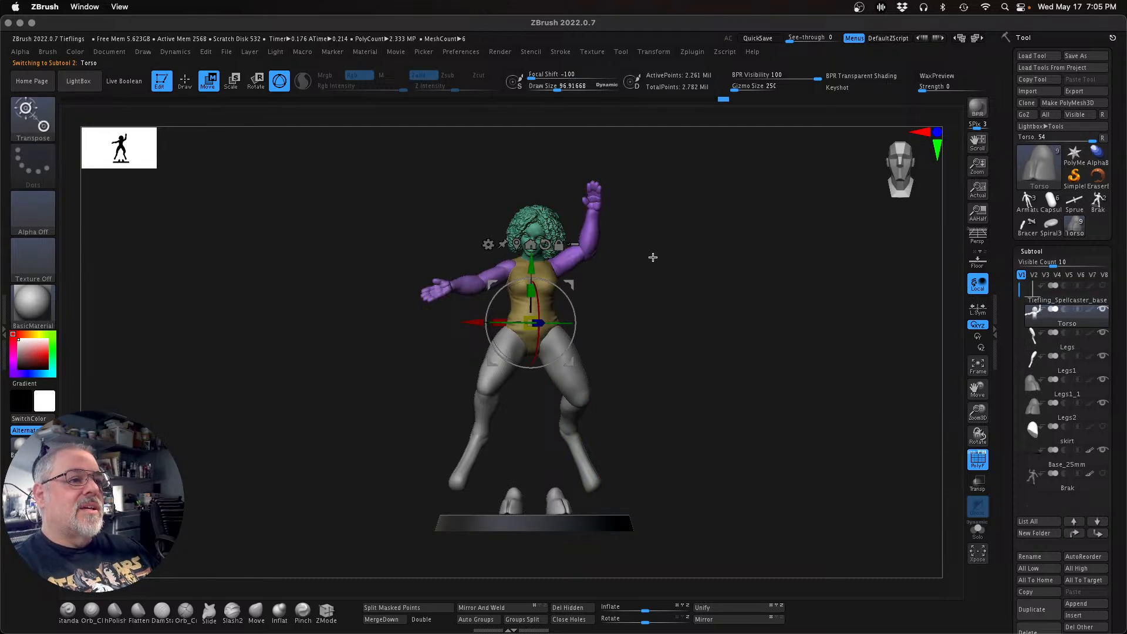
Step: Turn on Transpose All Selected Subtools and lower the torso and both legs together toward the hooves
{"action": "left_click", "coordinate": [574, 244]}
{"action": "left_click_drag", "start_coordinate": [531, 260], "coordinate": [531, 271]}
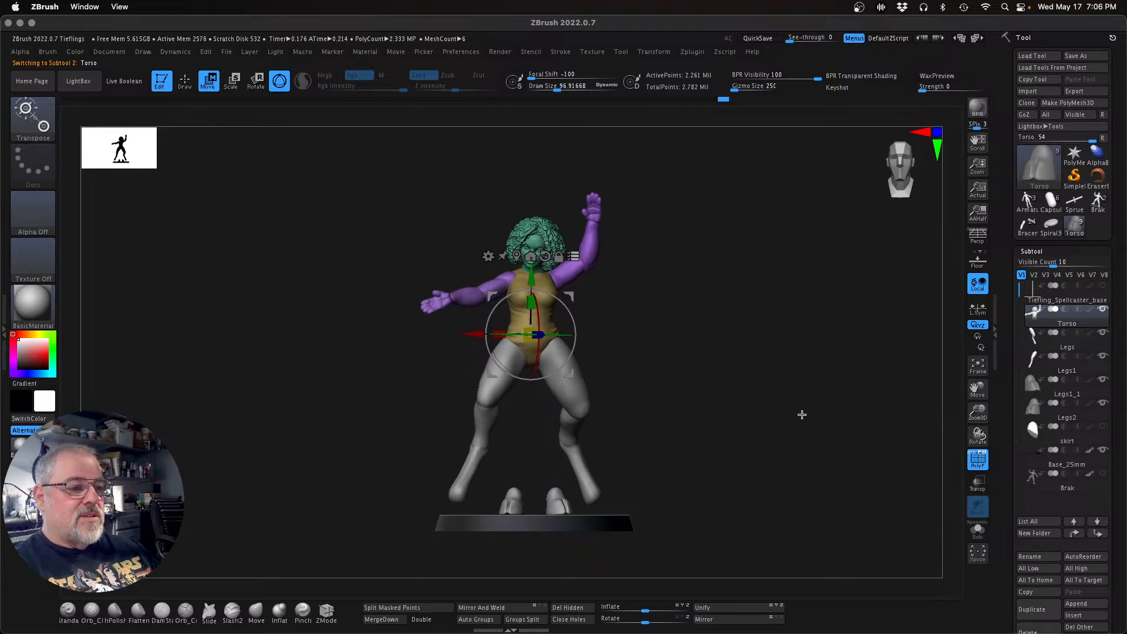
{"action": "left_click_drag", "start_coordinate": [765, 440], "coordinate": [787, 382]}
Step: Save the project as Tieflings.ZPR in the TIEFLINGS folder, replacing the existing file
{"action": "key", "text": "ctrl"}
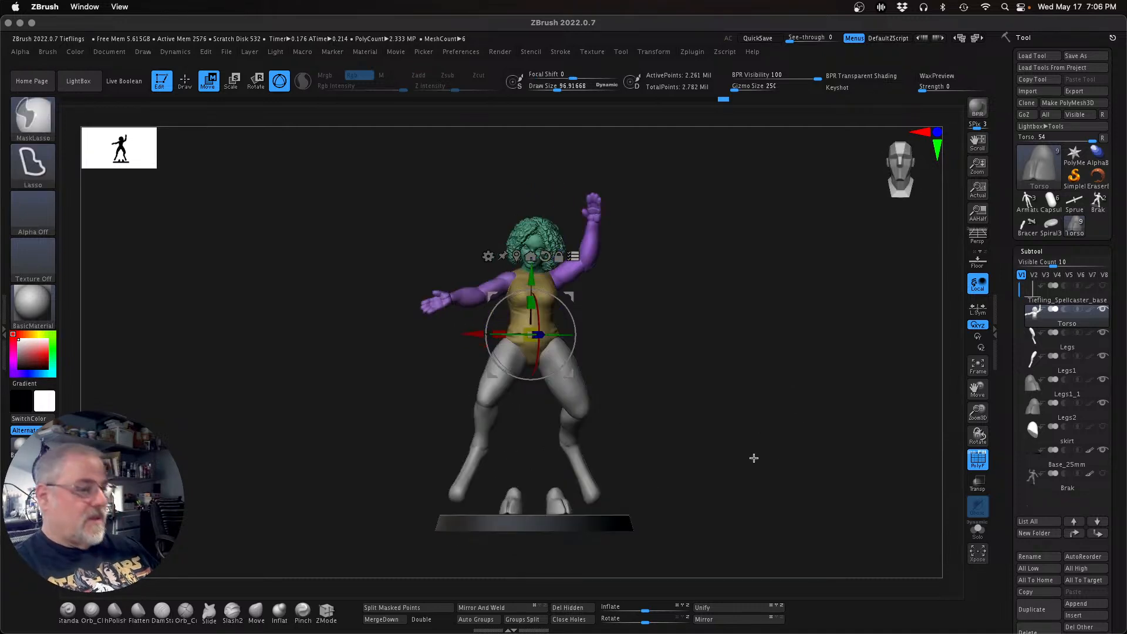
{"action": "key", "text": "ctrl+s"}
{"action": "left_click", "coordinate": [764, 349]}
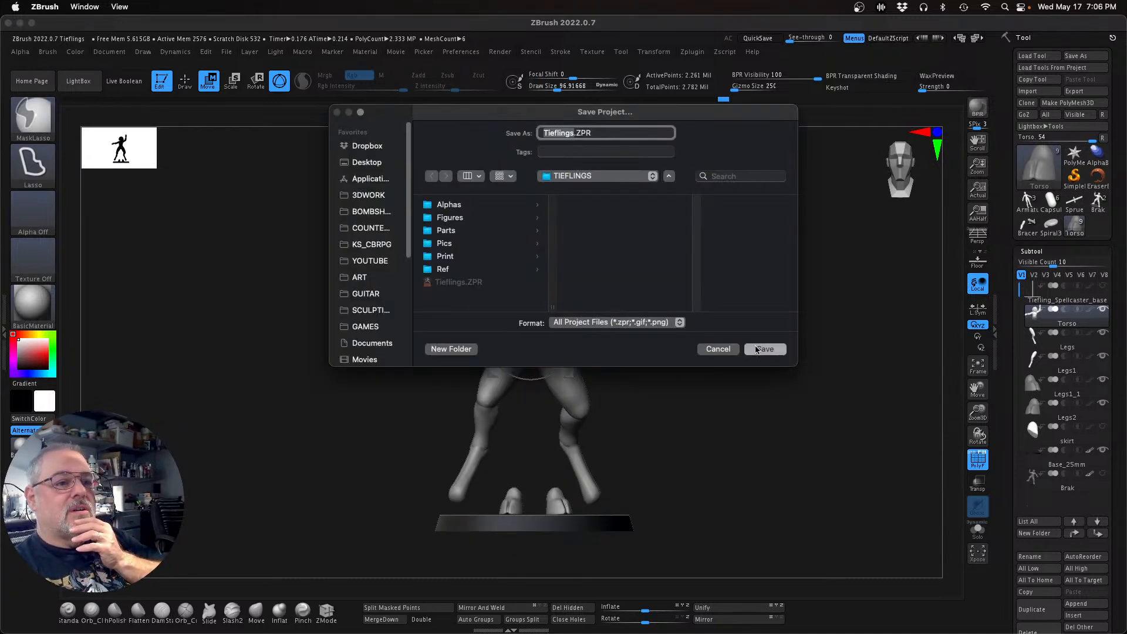
{"action": "left_click", "coordinate": [598, 293]}
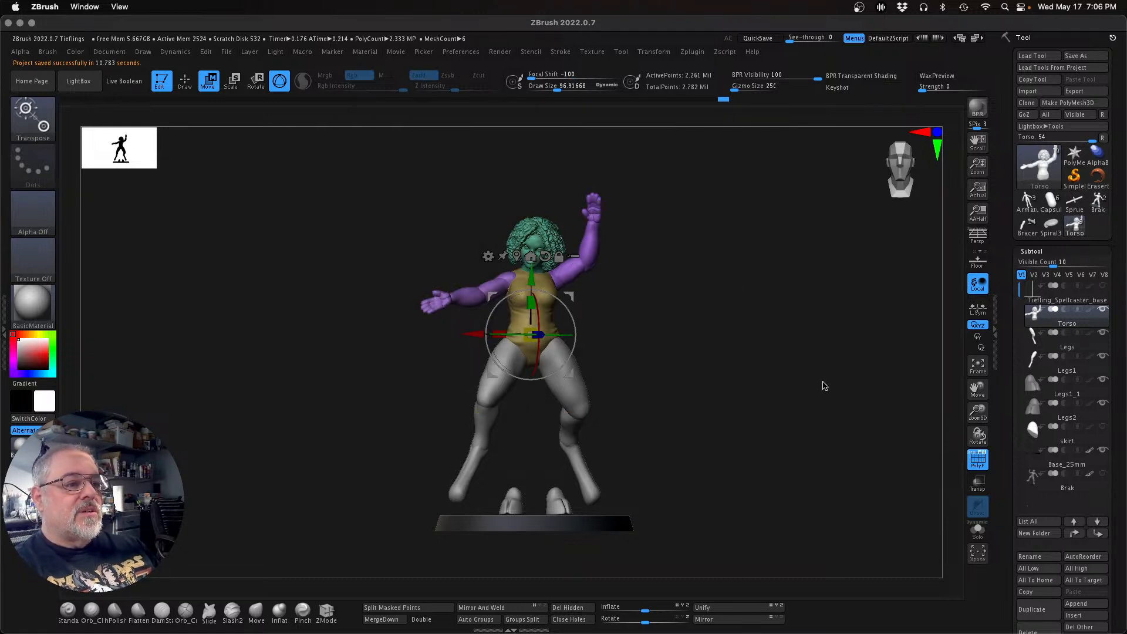
Step: With the base hidden, move the Legs1_1 hoof under the end of the left leg and turn it outward
{"action": "key", "text": "Down"}
{"action": "key", "text": "Down"}
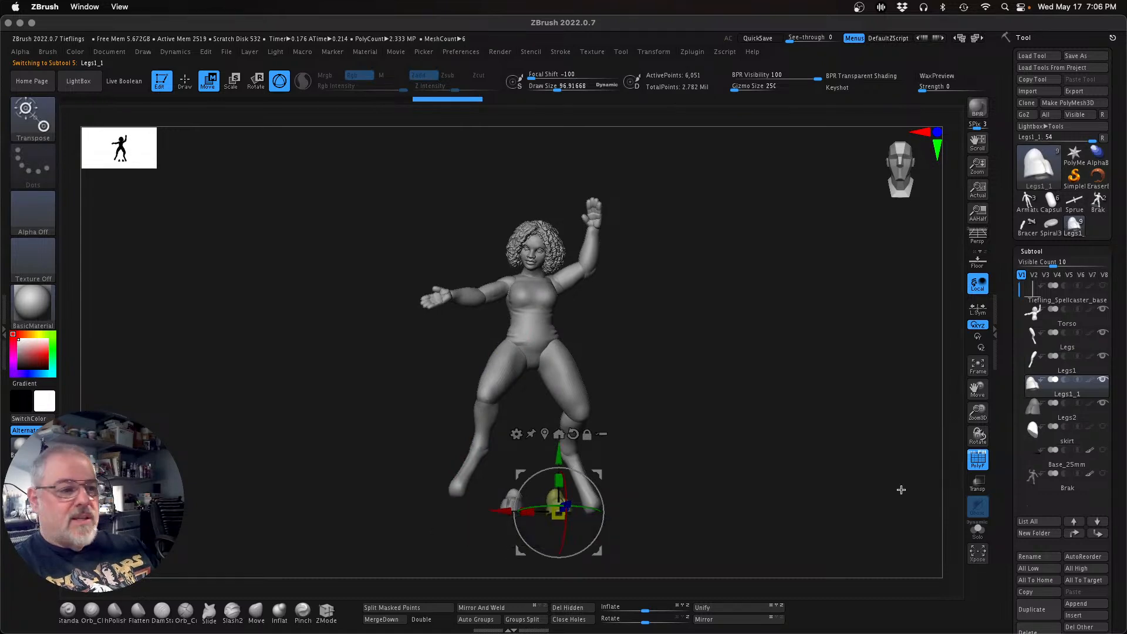
{"action": "left_click_drag", "start_coordinate": [874, 424], "coordinate": [828, 323]}
{"action": "left_click_drag", "start_coordinate": [978, 412], "coordinate": [975, 449]}
{"action": "left_click_drag", "start_coordinate": [737, 398], "coordinate": [714, 360], "text": "alt"}
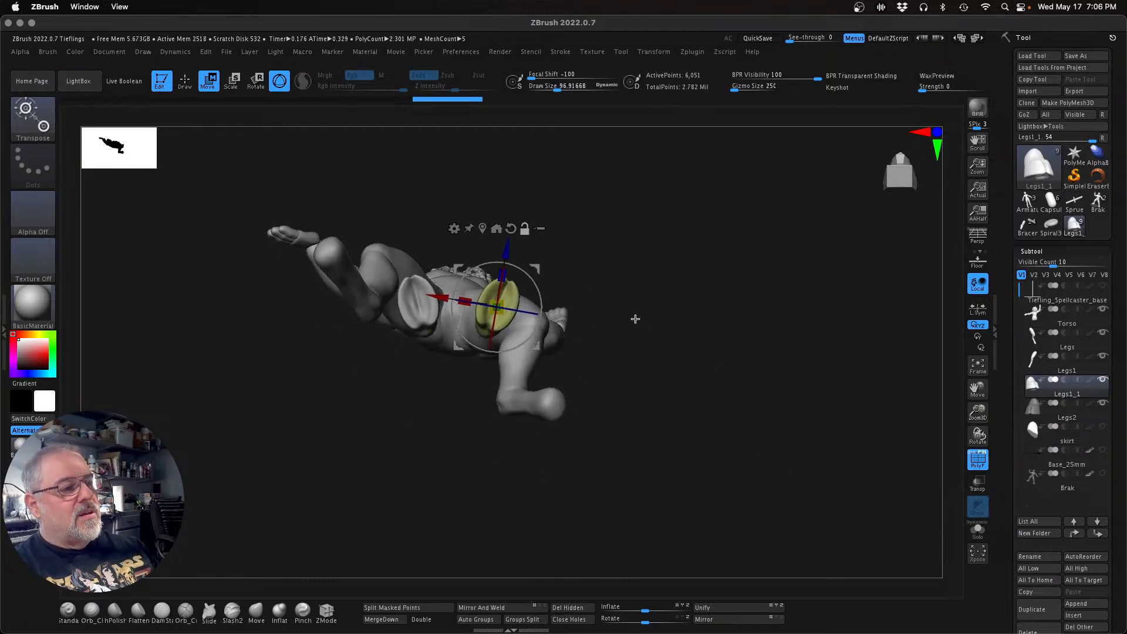
{"action": "left_click_drag", "start_coordinate": [541, 338], "coordinate": [602, 429]}
{"action": "left_click_drag", "start_coordinate": [714, 395], "coordinate": [677, 486]}
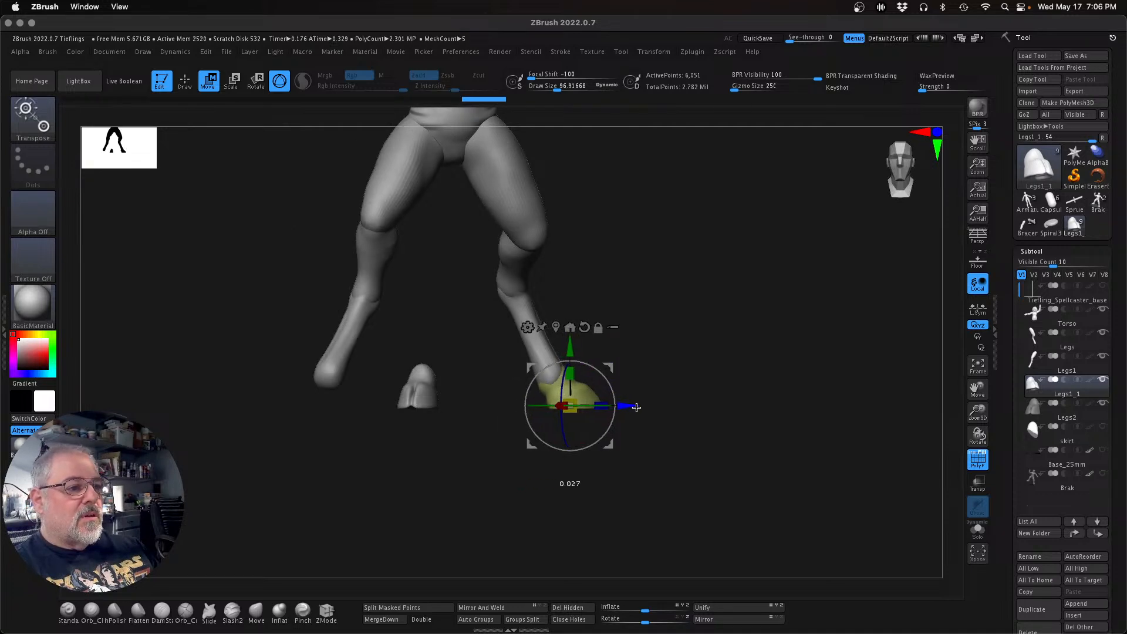
Step: Refine the Legs1_1 hoof's rotation and position against the left ankle, working from the side, front and behind
{"action": "mouse_move", "coordinate": [693, 437]}
{"action": "left_mouse_down"}
{"action": "mouse_move", "coordinate": [714, 448]}
{"action": "mouse_move", "coordinate": [700, 447]}
{"action": "left_mouse_up"}
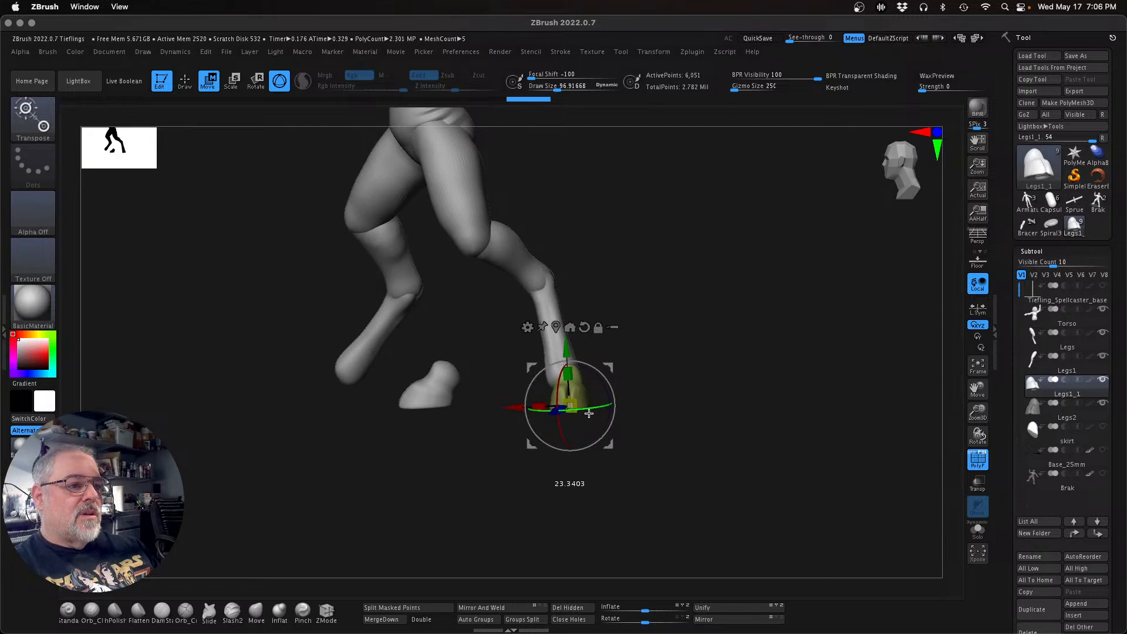
{"action": "left_click_drag", "start_coordinate": [666, 402], "coordinate": [808, 390]}
{"action": "left_click_drag", "start_coordinate": [710, 452], "coordinate": [708, 456]}
{"action": "left_click_drag", "start_coordinate": [534, 426], "coordinate": [531, 428]}
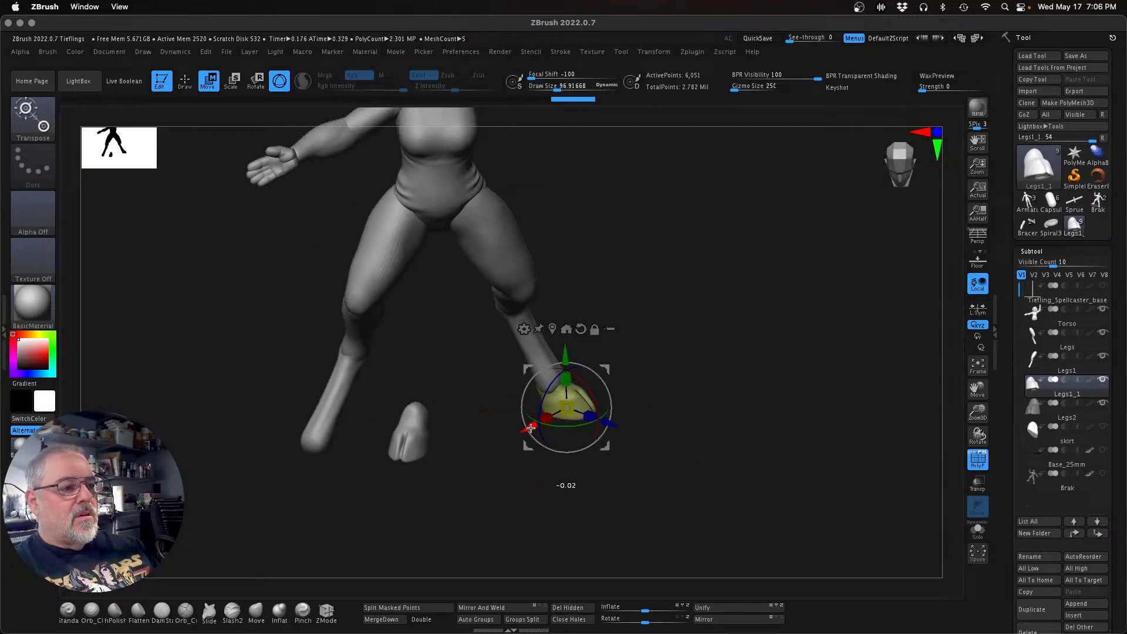
{"action": "left_click_drag", "start_coordinate": [606, 423], "coordinate": [612, 428]}
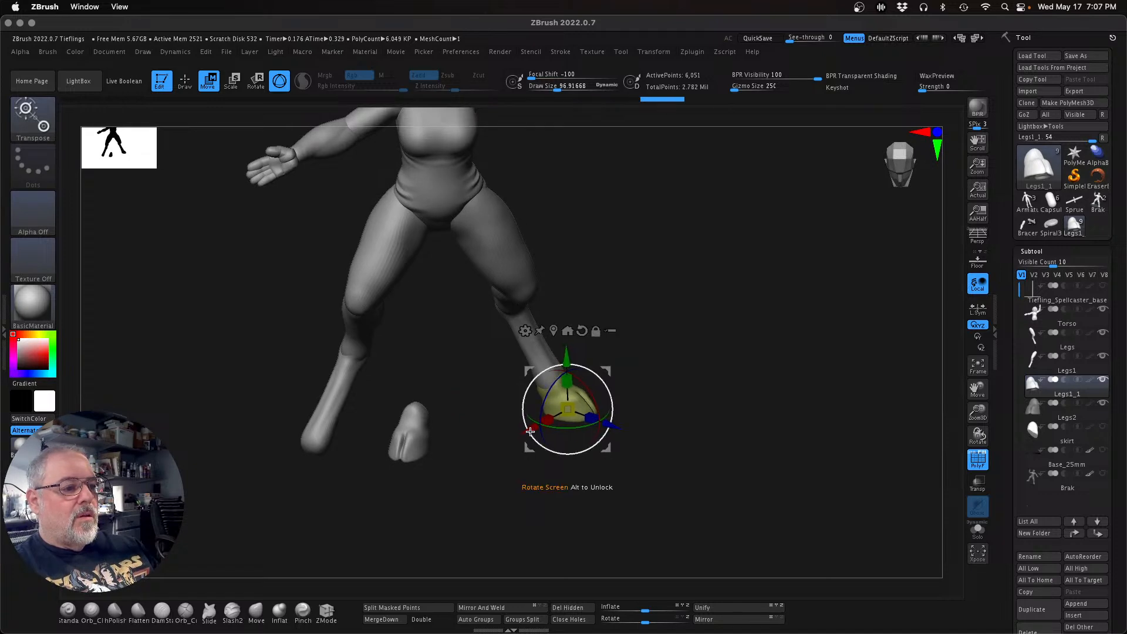
{"action": "left_click_drag", "start_coordinate": [530, 432], "coordinate": [530, 429]}
{"action": "left_click_drag", "start_coordinate": [684, 473], "coordinate": [649, 337]}
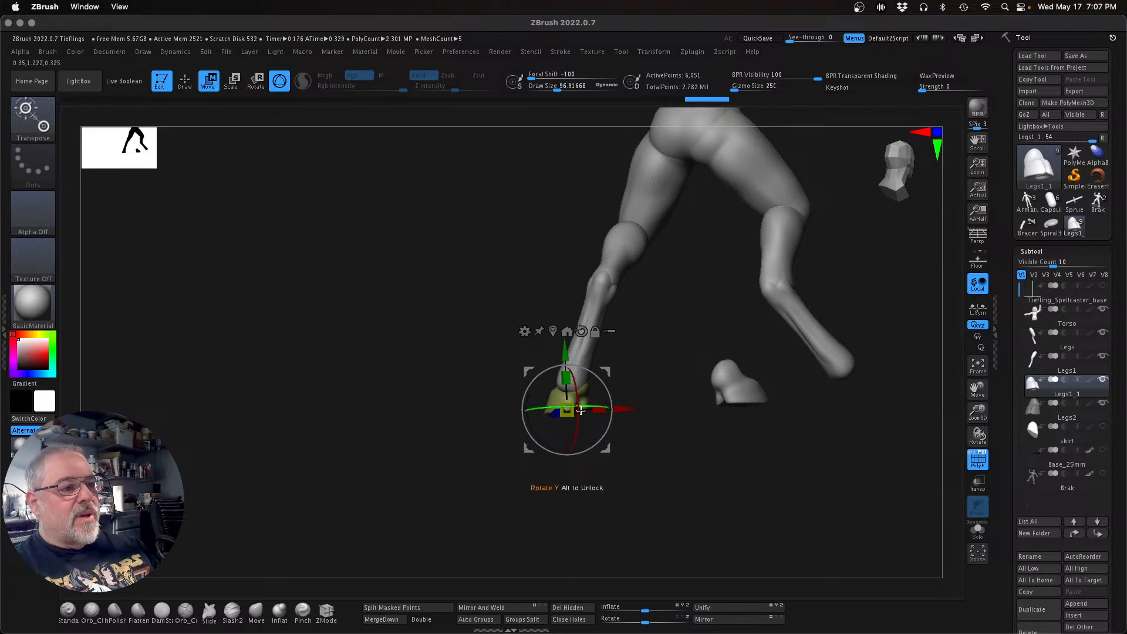
Step: Position the Legs1_1 foot under the ankle of the figure's left leg
{"action": "left_click_drag", "start_coordinate": [628, 410], "coordinate": [620, 409]}
{"action": "left_click_drag", "start_coordinate": [715, 482], "coordinate": [780, 465]}
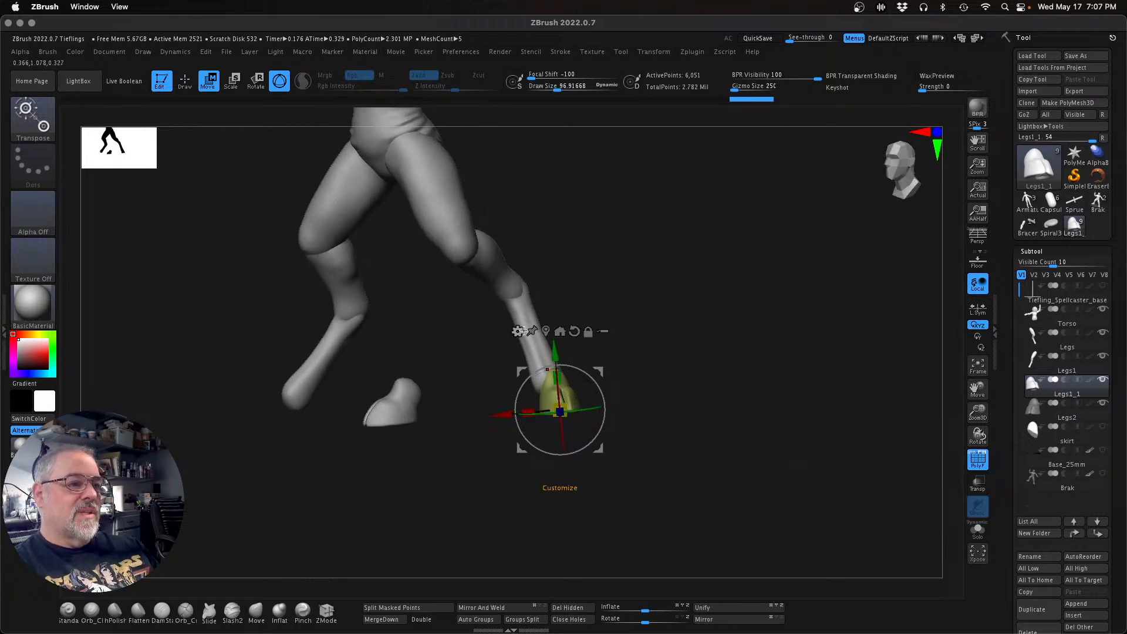
{"action": "left_click_drag", "start_coordinate": [691, 452], "coordinate": [700, 451]}
{"action": "left_click_drag", "start_coordinate": [772, 462], "coordinate": [815, 492], "text": "alt"}
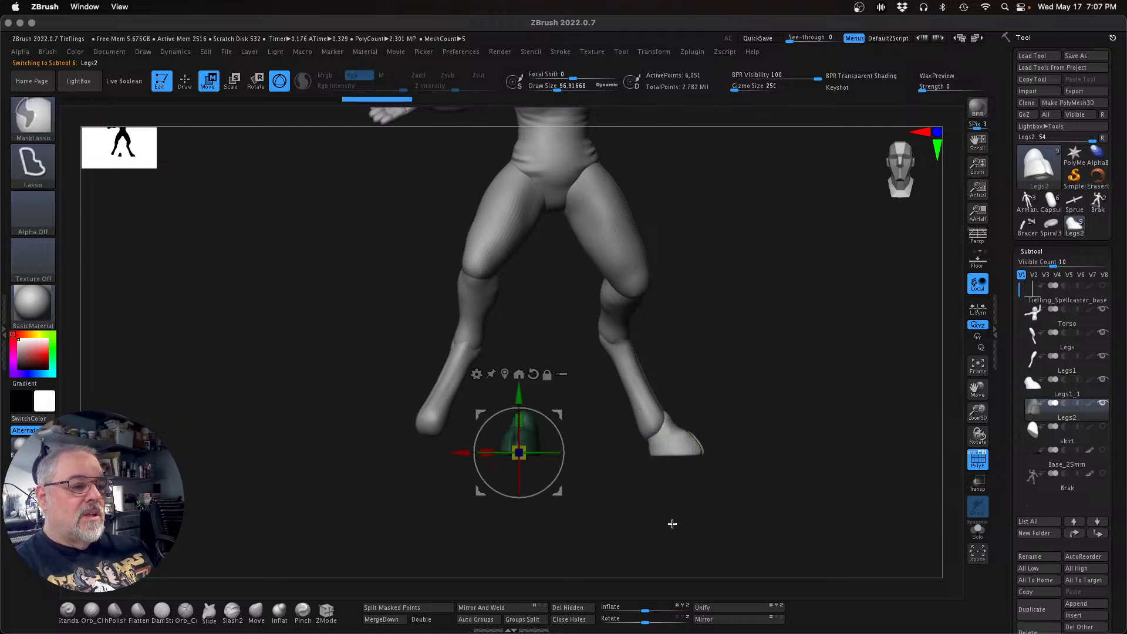
Step: Move the Legs2 foot sideways along X to sit beneath the ankle of the figure's right leg
{"action": "left_click_drag", "start_coordinate": [463, 453], "coordinate": [374, 453]}
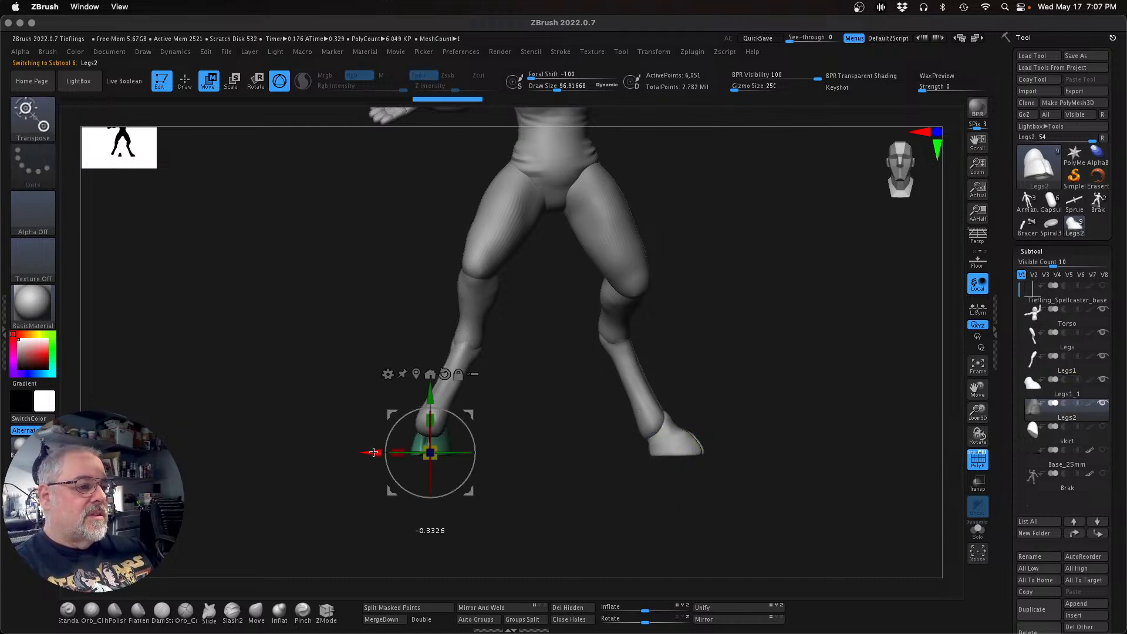
{"action": "left_click_drag", "start_coordinate": [542, 480], "coordinate": [601, 468]}
{"action": "left_click_drag", "start_coordinate": [492, 452], "coordinate": [559, 461]}
{"action": "left_click_drag", "start_coordinate": [629, 515], "coordinate": [634, 309]}
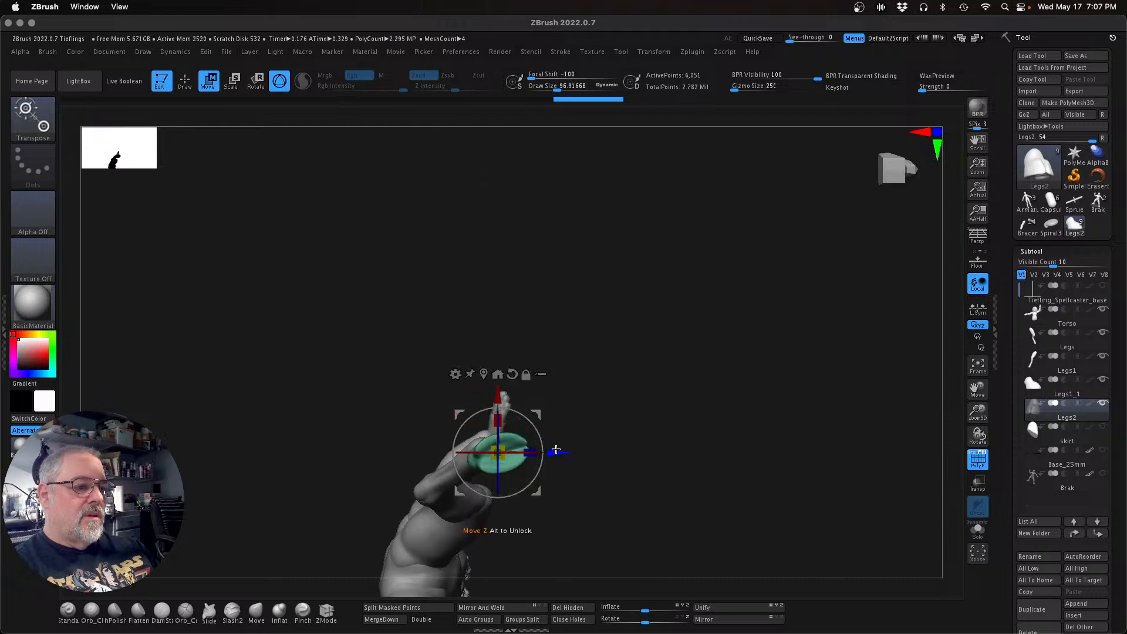
Step: Fine-tune the rotation and placement of the Legs2 foot so it lines up with the right ankle
{"action": "left_click_drag", "start_coordinate": [537, 476], "coordinate": [536, 484]}
{"action": "left_click_drag", "start_coordinate": [646, 524], "coordinate": [639, 549], "text": "shift"}
{"action": "left_click_drag", "start_coordinate": [552, 440], "coordinate": [559, 441]}
{"action": "mouse_move", "coordinate": [681, 492]}
{"action": "left_mouse_down"}
{"action": "mouse_move", "coordinate": [631, 495]}
{"action": "mouse_move", "coordinate": [666, 477]}
{"action": "left_mouse_up"}
{"action": "left_click_drag", "start_coordinate": [441, 447], "coordinate": [437, 448]}
{"action": "left_click_drag", "start_coordinate": [759, 533], "coordinate": [746, 530]}
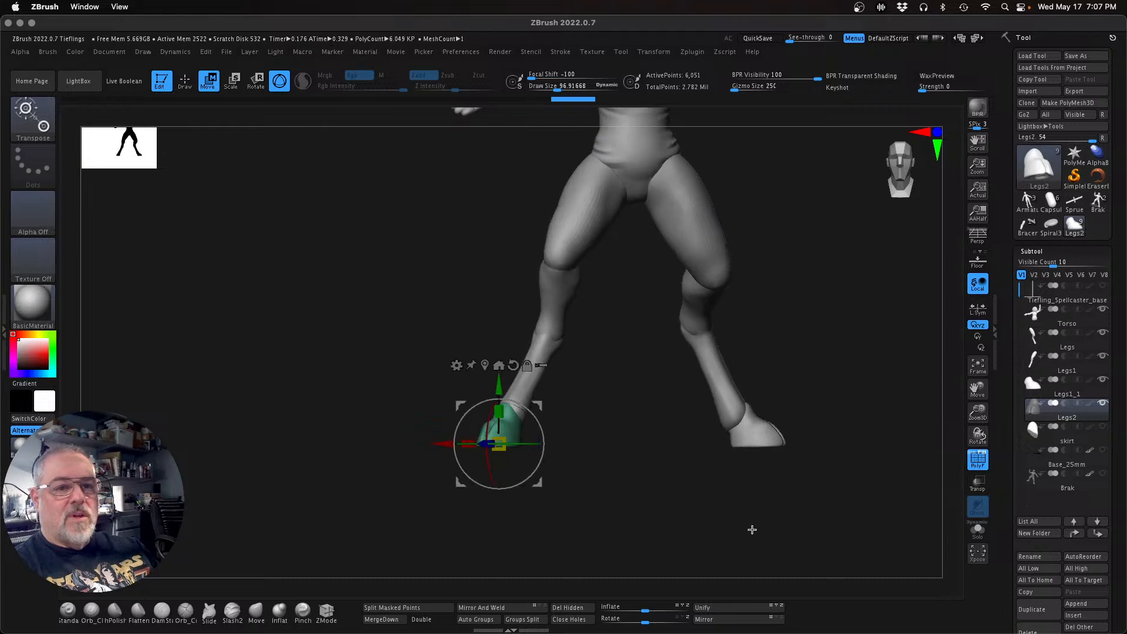
Step: Show the Base_25mm subtool and check from the front and above how the feet sit on it
{"action": "left_click_drag", "start_coordinate": [971, 415], "coordinate": [938, 411]}
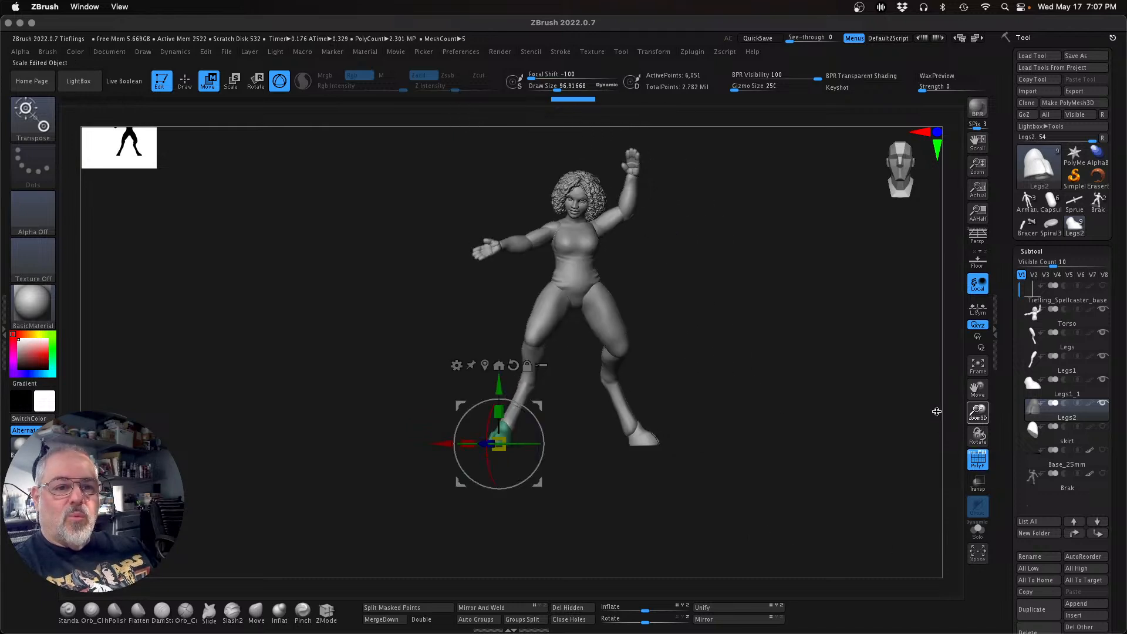
{"action": "left_click", "coordinate": [1103, 449]}
{"action": "left_click_drag", "start_coordinate": [833, 519], "coordinate": [773, 472]}
{"action": "left_click_drag", "start_coordinate": [737, 478], "coordinate": [725, 538]}
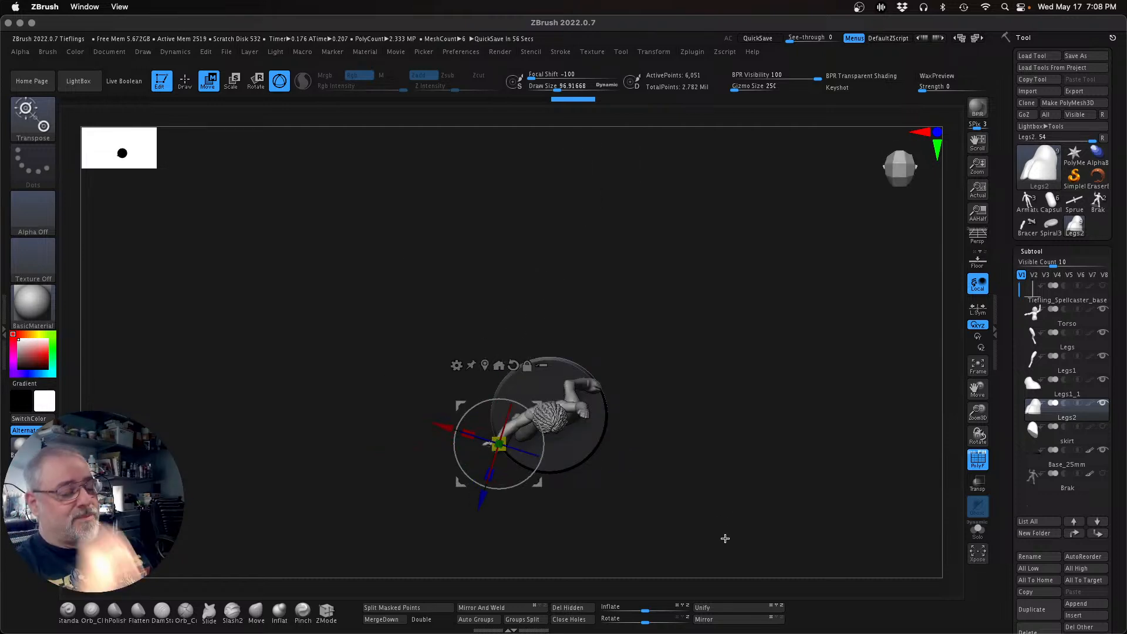
{"action": "left_click_drag", "start_coordinate": [725, 538], "coordinate": [726, 385]}
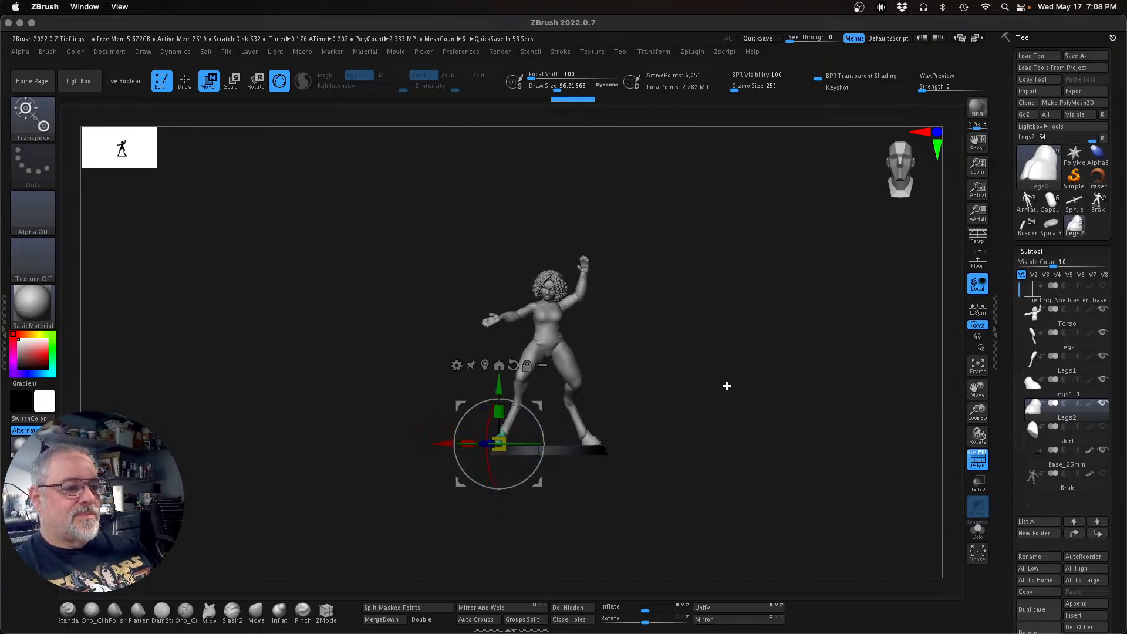
Step: Move the Legs2 foot backward along Z onto the base and check its placement from both sides and the front
{"action": "mouse_move", "coordinate": [977, 412]}
{"action": "left_mouse_down"}
{"action": "mouse_move", "coordinate": [980, 437]}
{"action": "mouse_move", "coordinate": [961, 460]}
{"action": "mouse_move", "coordinate": [722, 448]}
{"action": "mouse_move", "coordinate": [860, 451]}
{"action": "mouse_move", "coordinate": [807, 460]}
{"action": "mouse_move", "coordinate": [790, 526]}
{"action": "mouse_move", "coordinate": [814, 541]}
{"action": "left_mouse_up"}
{"action": "key", "text": "q"}
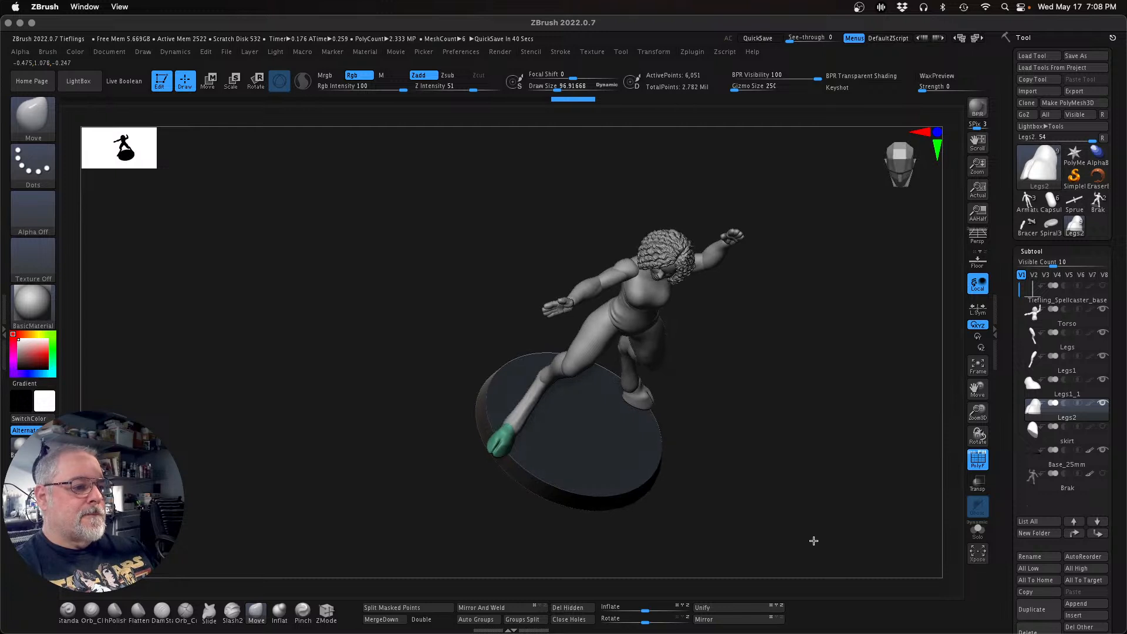
{"action": "key", "text": "w"}
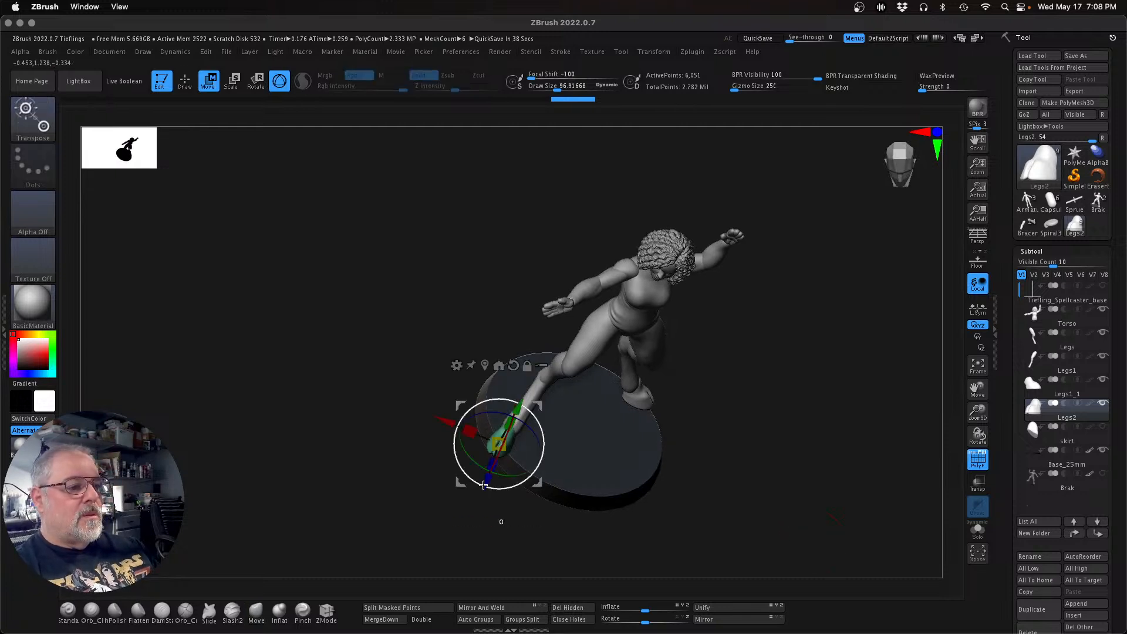
{"action": "left_click_drag", "start_coordinate": [486, 480], "coordinate": [498, 462]}
{"action": "key", "text": "super+z"}
{"action": "left_click_drag", "start_coordinate": [720, 514], "coordinate": [716, 423]}
{"action": "left_click_drag", "start_coordinate": [759, 452], "coordinate": [793, 465]}
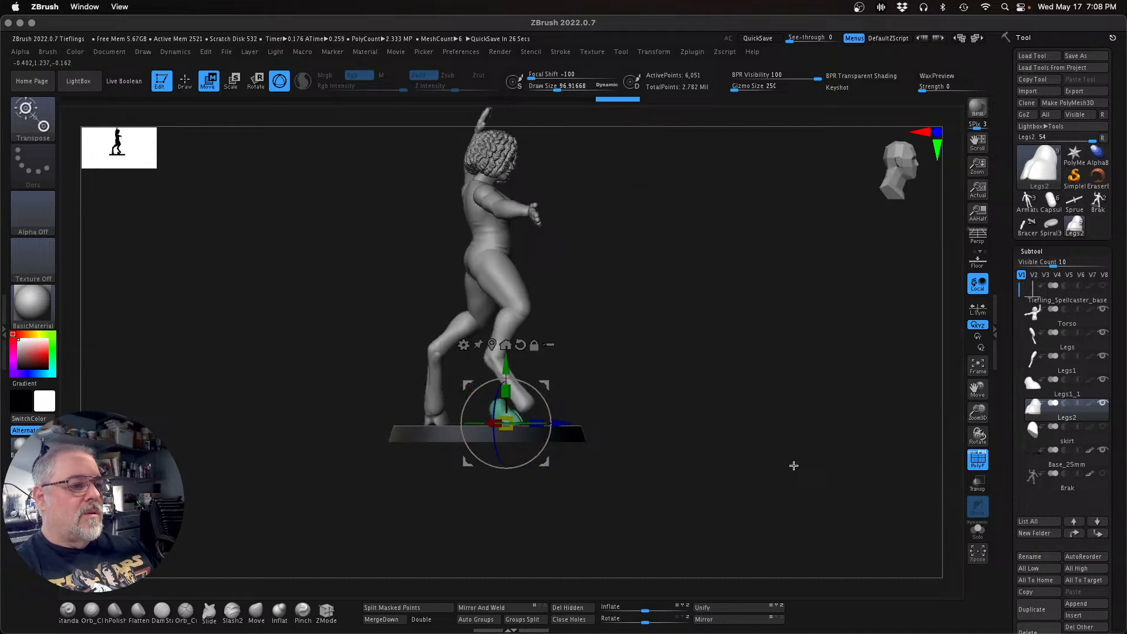
{"action": "left_click_drag", "start_coordinate": [817, 465], "coordinate": [858, 489]}
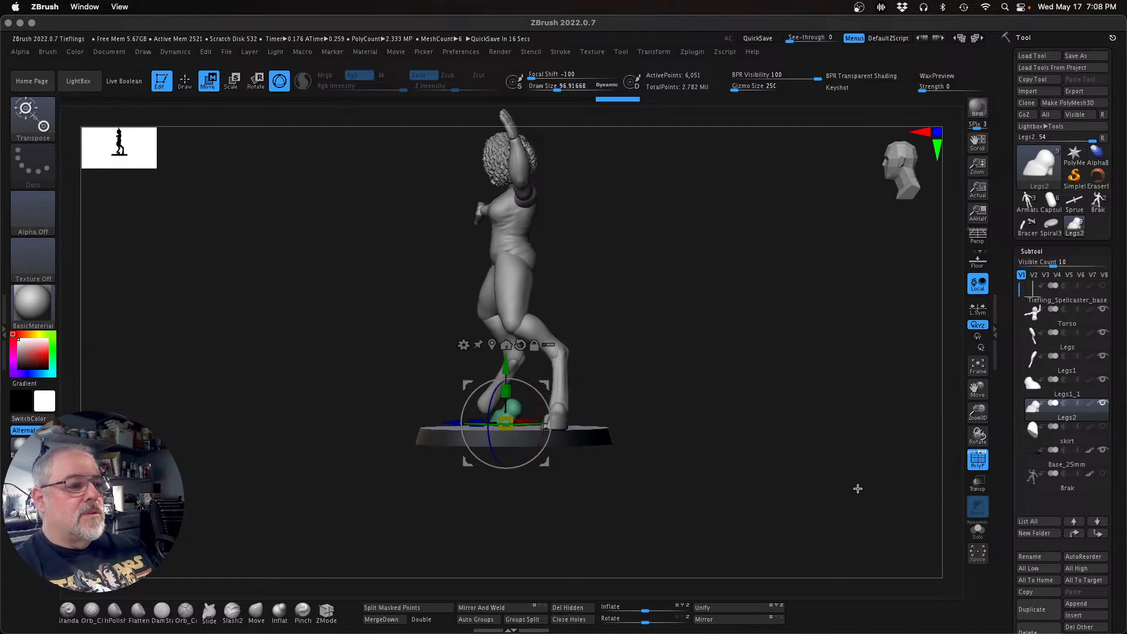
{"action": "left_click_drag", "start_coordinate": [742, 456], "coordinate": [792, 476]}
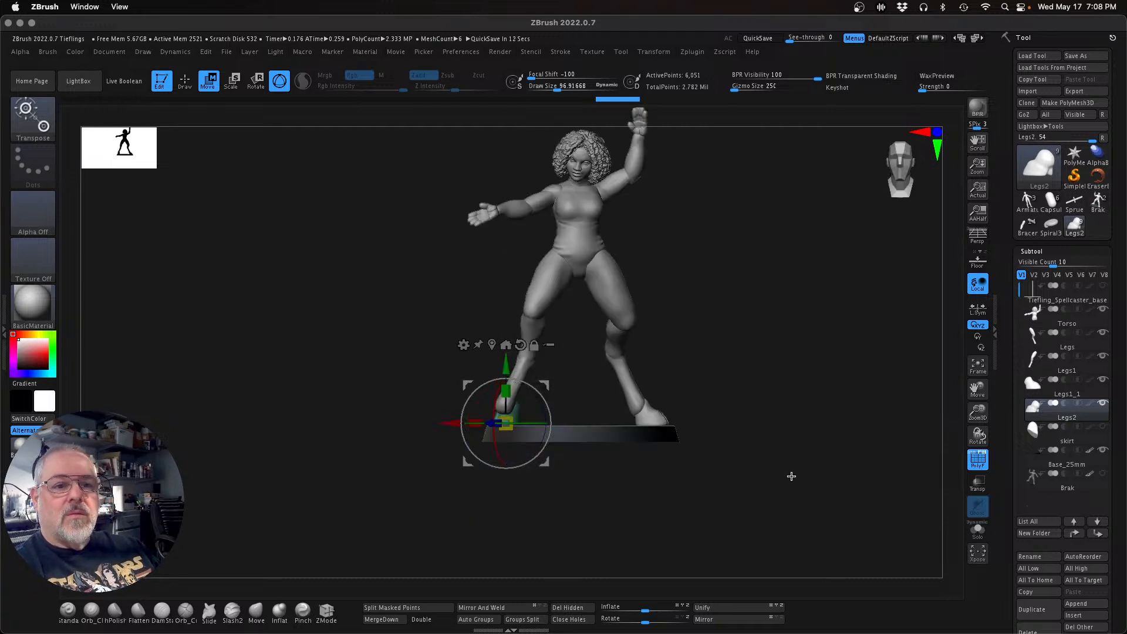
Step: Reset the gizmo orientation on the Legs1_1 foot and move the foot about 0.04 inward along X on the base
{"action": "key", "text": "Up"}
{"action": "left_click_drag", "start_coordinate": [692, 462], "coordinate": [689, 465]}
{"action": "key", "text": "super+z"}
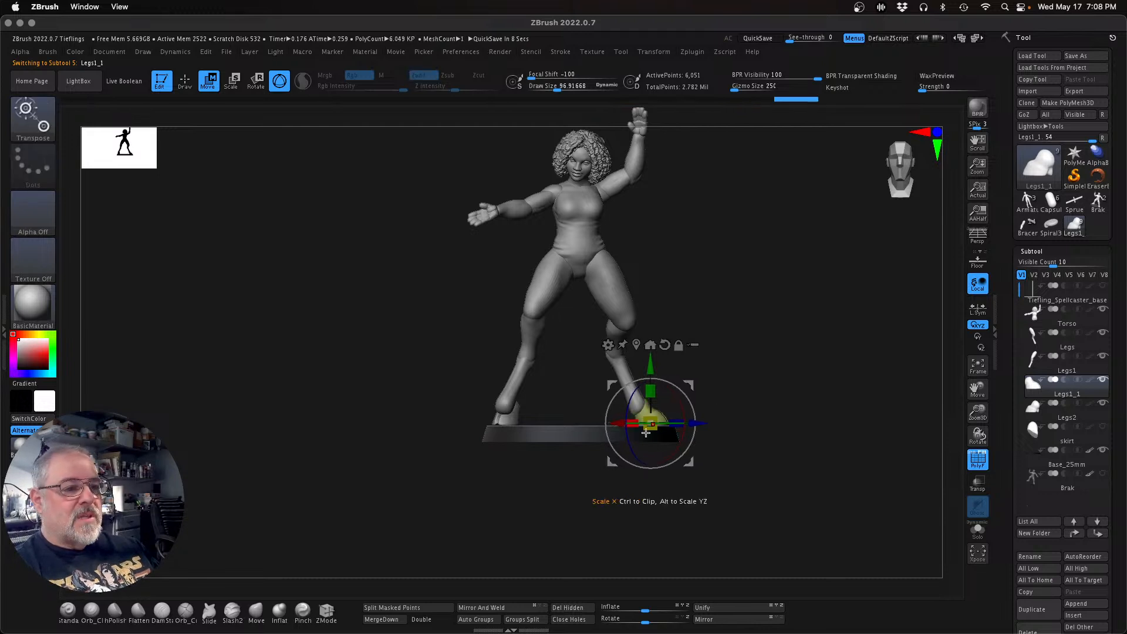
{"action": "left_click_drag", "start_coordinate": [787, 472], "coordinate": [794, 548]}
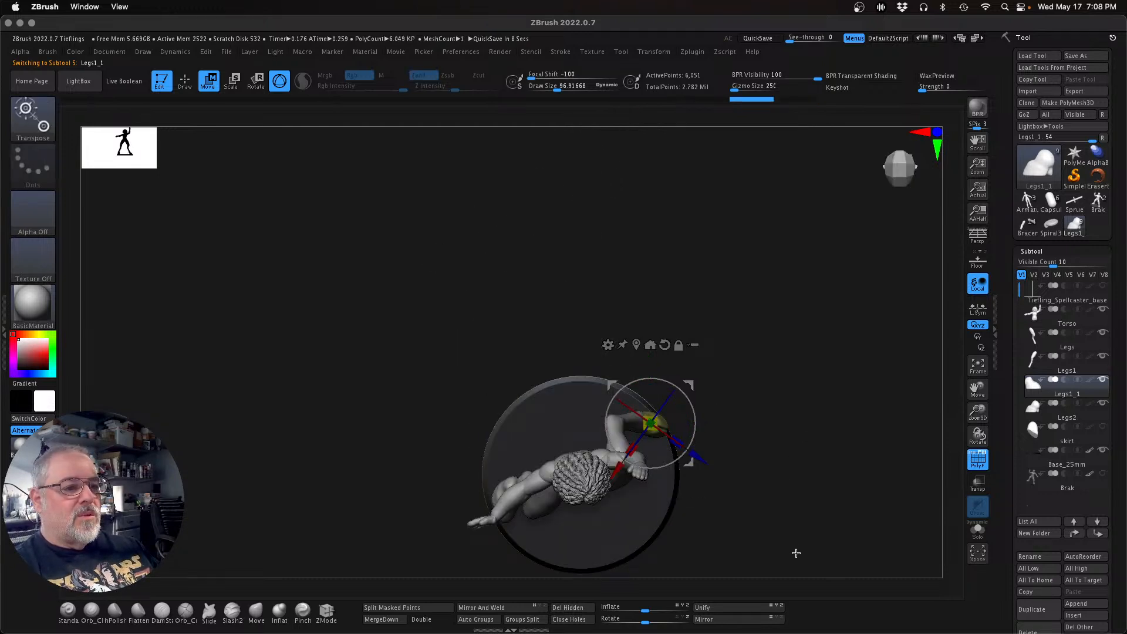
{"action": "left_click", "coordinate": [665, 344]}
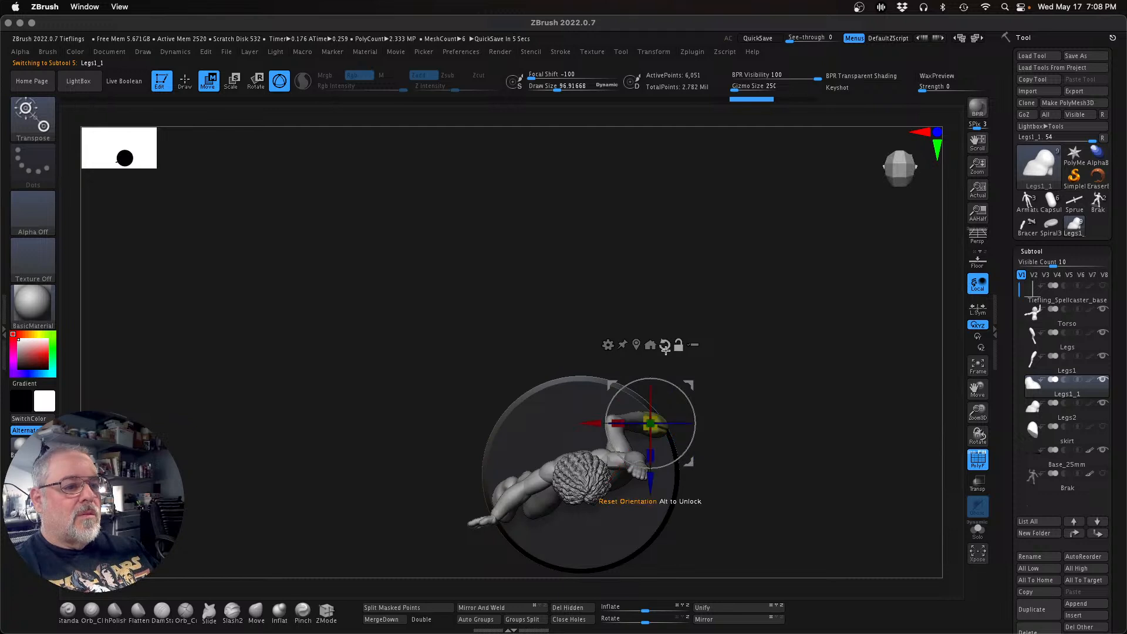
{"action": "left_click_drag", "start_coordinate": [584, 426], "coordinate": [578, 426]}
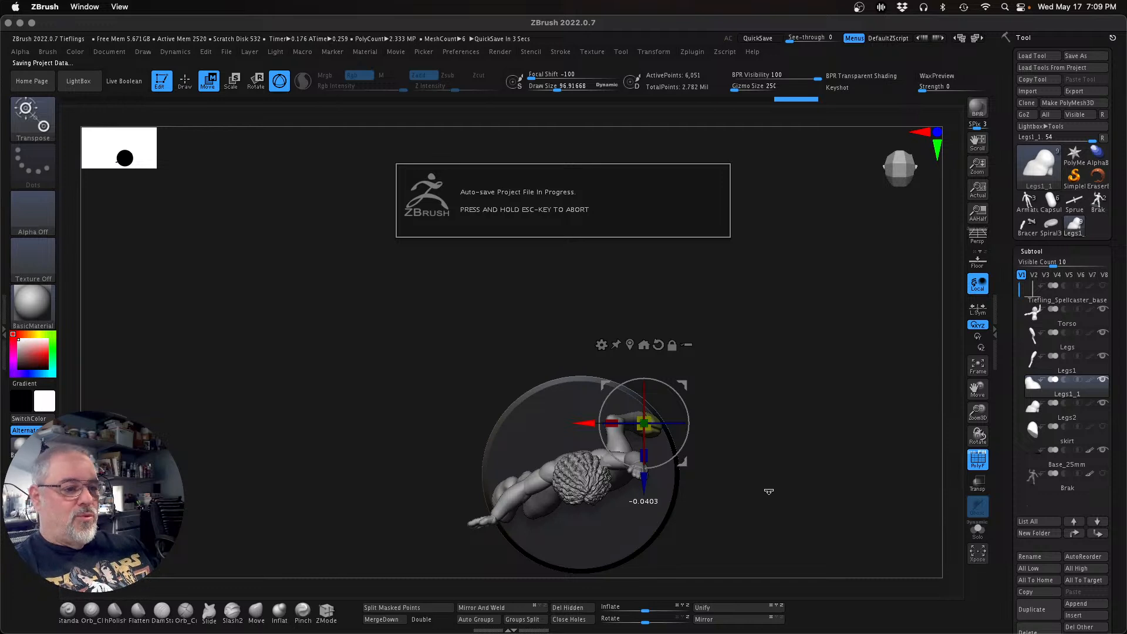
Step: Save the project as Tieflings.ZPR in the TIEFLINGS folder, replacing the existing file
{"action": "key", "text": "ctrl"}
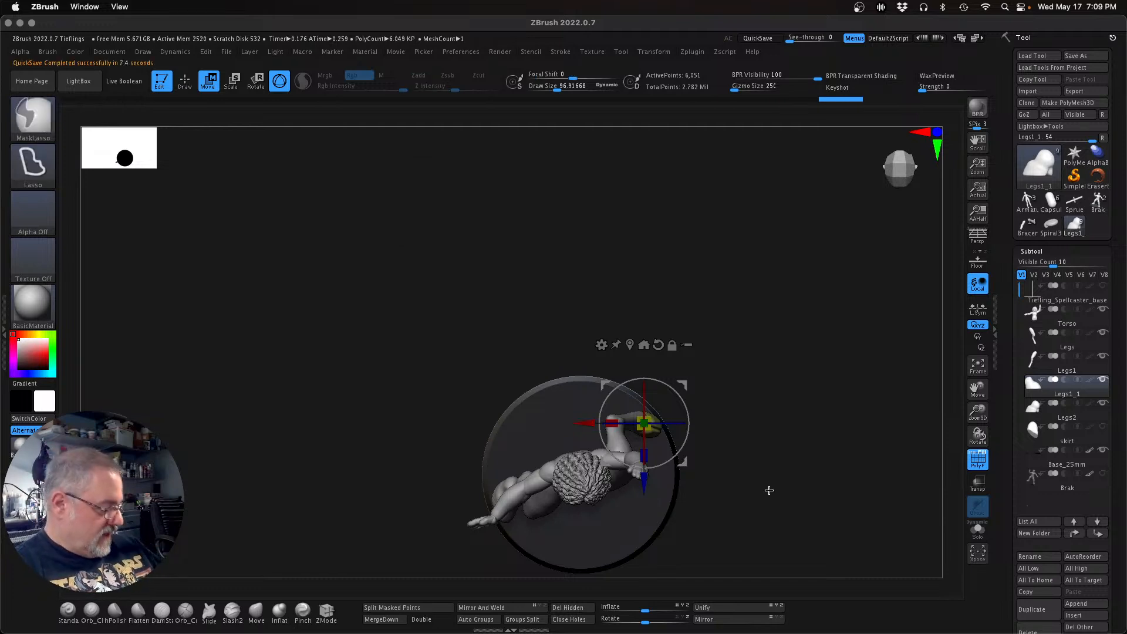
{"action": "key", "text": "ctrl+s"}
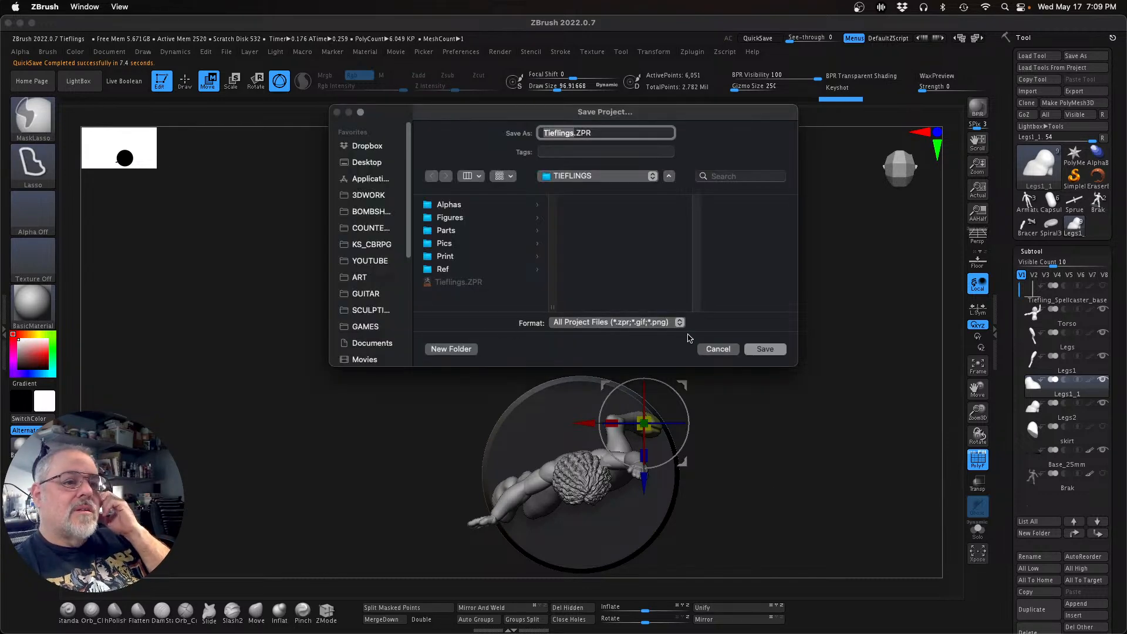
{"action": "left_click", "coordinate": [765, 348]}
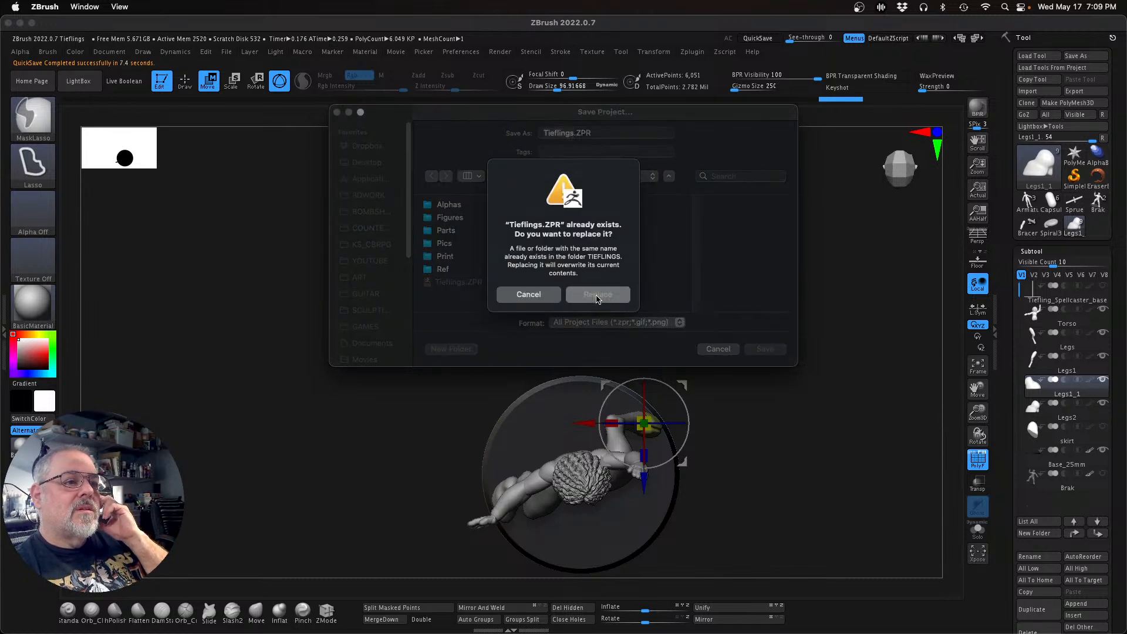
{"action": "left_click", "coordinate": [596, 298]}
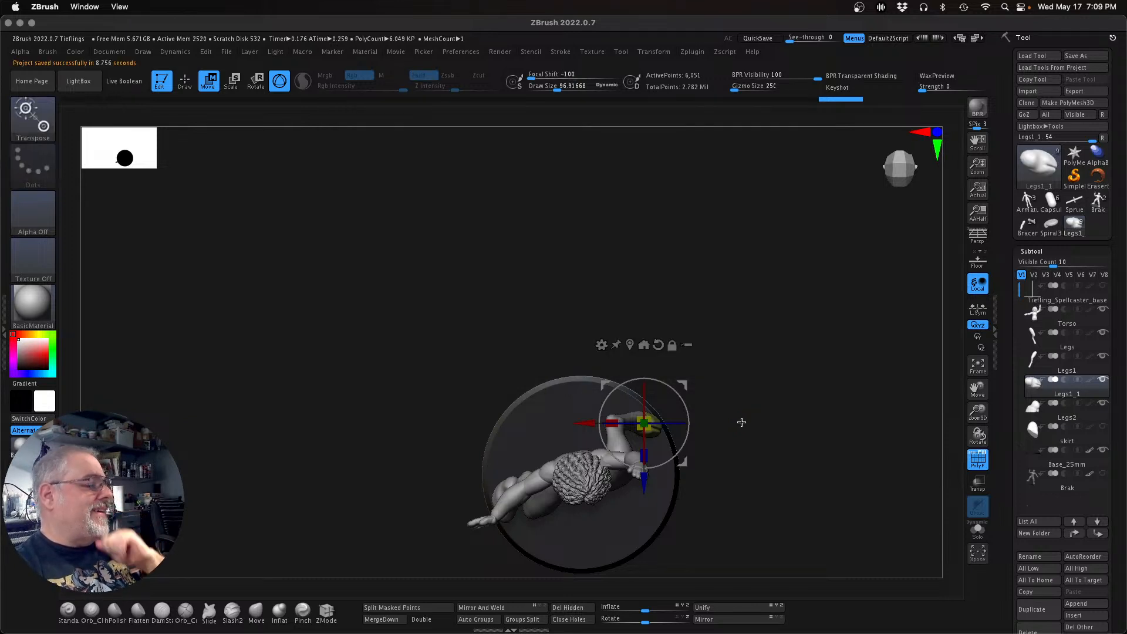
Step: Rotate the Legs subtool slightly at the hip so the left ankle meets its repositioned foot
{"action": "left_click_drag", "start_coordinate": [734, 350], "coordinate": [734, 318]}
{"action": "left_click_drag", "start_coordinate": [787, 403], "coordinate": [770, 421]}
{"action": "key", "text": "Up"}
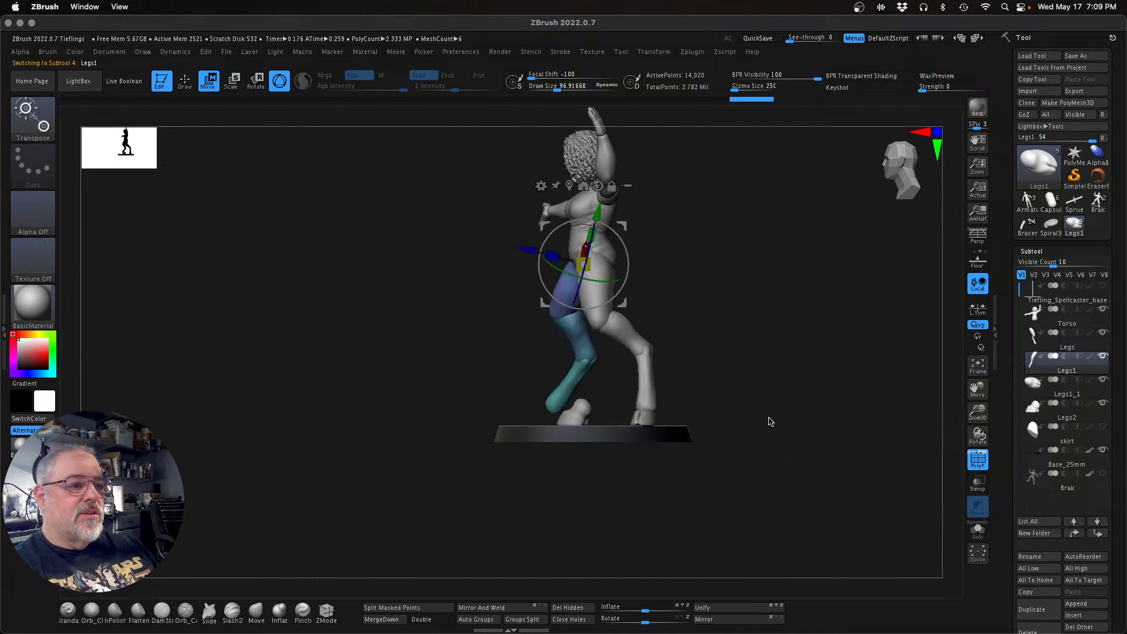
{"action": "key", "text": "Up"}
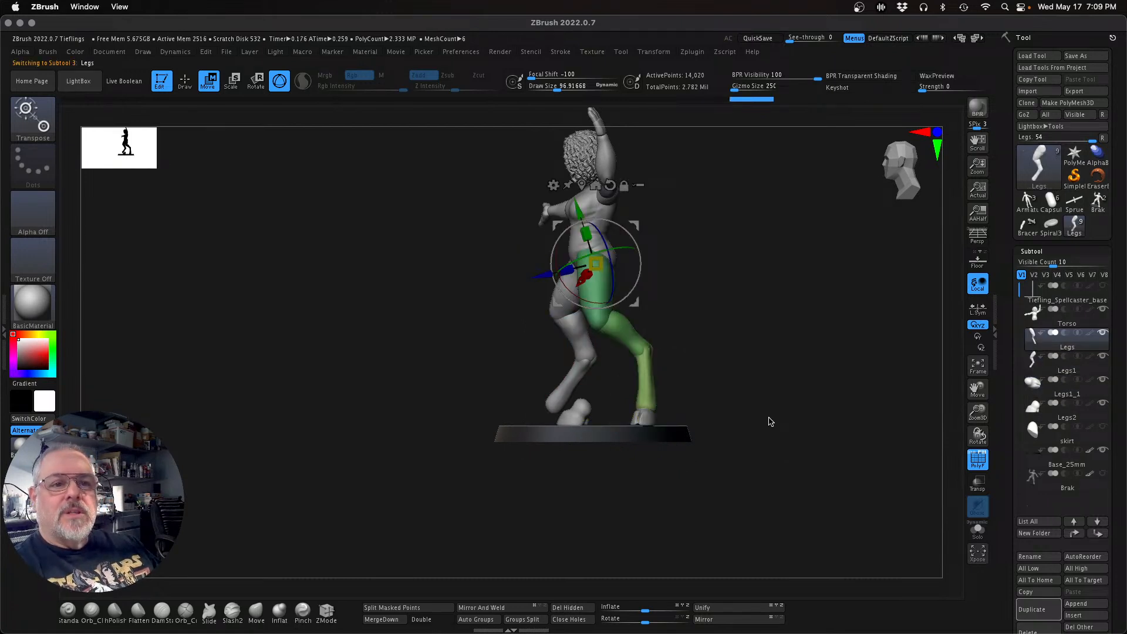
{"action": "left_click_drag", "start_coordinate": [770, 421], "coordinate": [805, 410]}
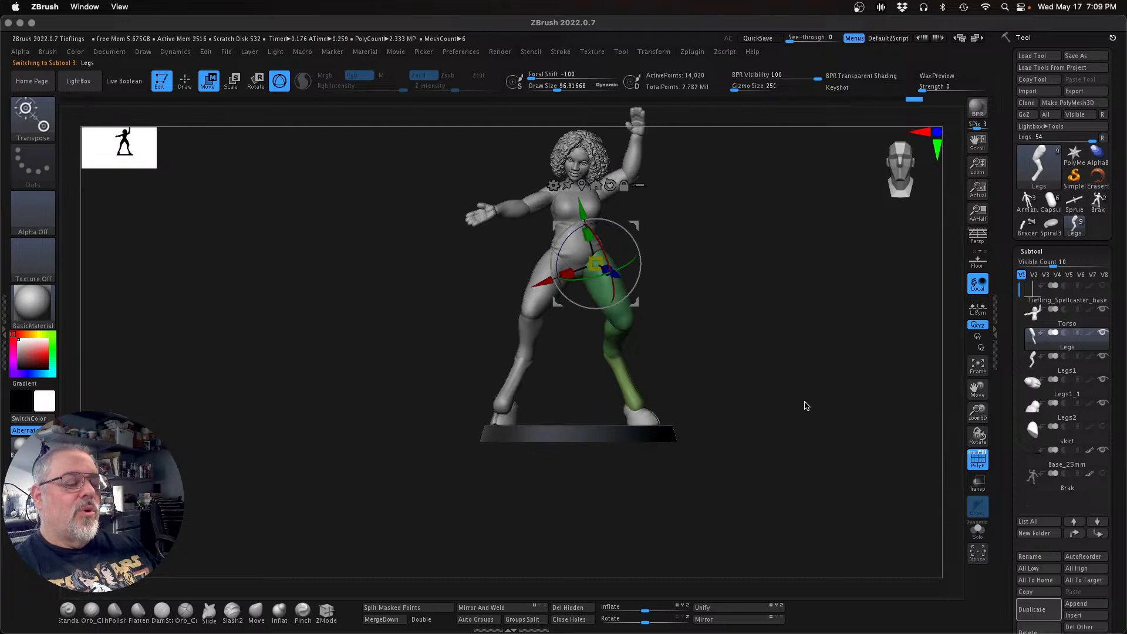
{"action": "left_click_drag", "start_coordinate": [755, 329], "coordinate": [626, 298]}
{"action": "left_click_drag", "start_coordinate": [531, 270], "coordinate": [531, 269]}
{"action": "left_click_drag", "start_coordinate": [795, 387], "coordinate": [814, 370]}
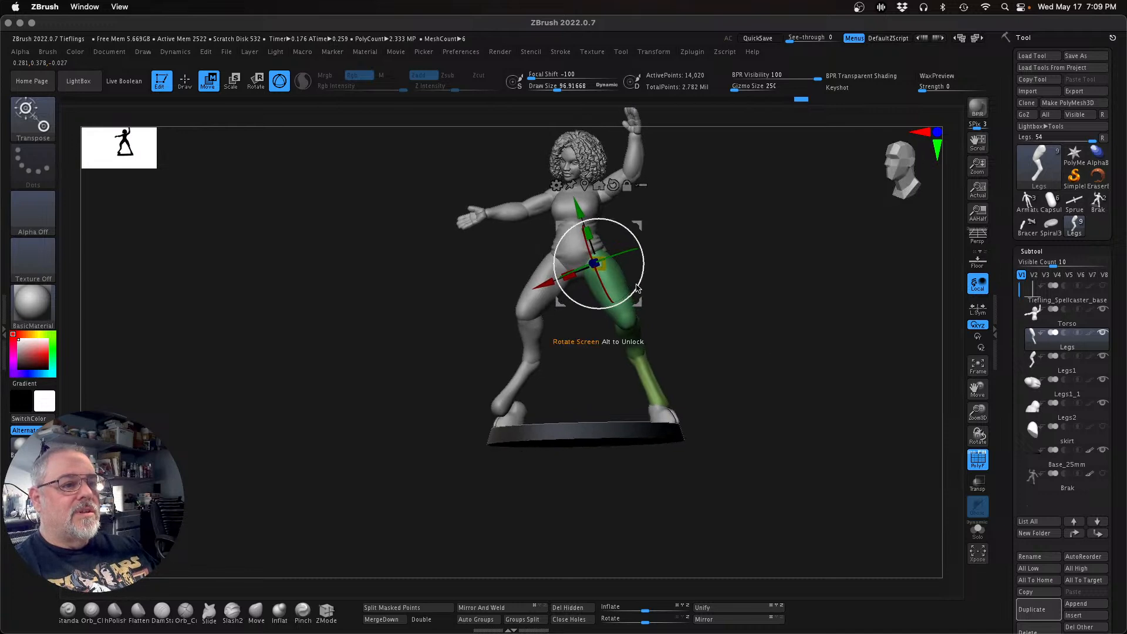
{"action": "left_click_drag", "start_coordinate": [634, 286], "coordinate": [633, 288]}
Step: Try moving the Legs subtool backward along Z and undo the move
{"action": "left_click_drag", "start_coordinate": [792, 379], "coordinate": [841, 385]}
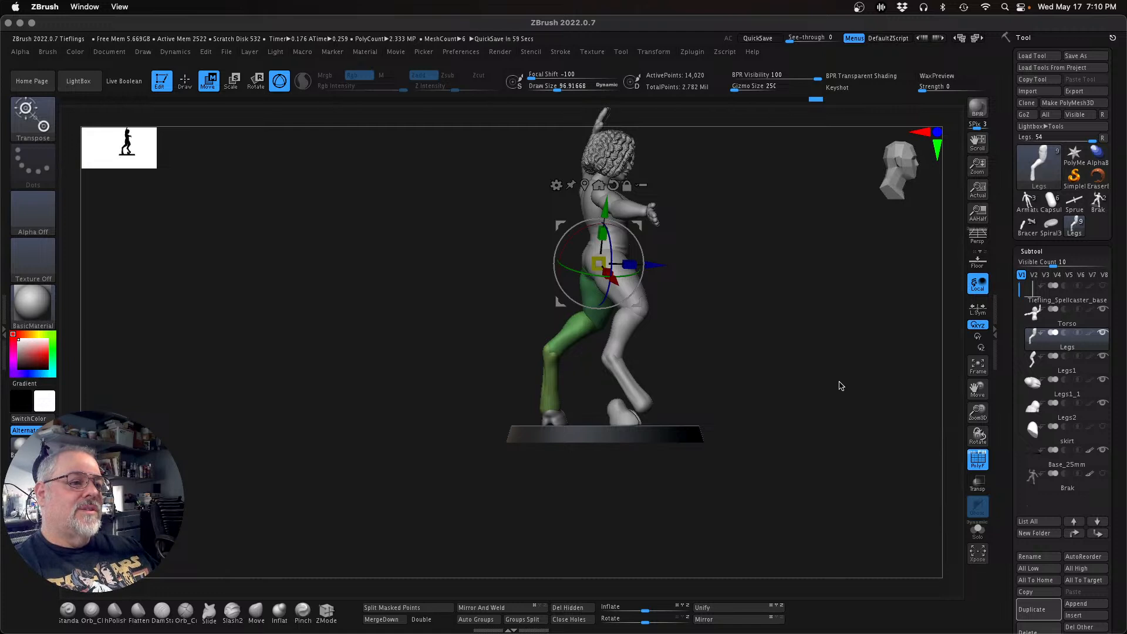
{"action": "left_click_drag", "start_coordinate": [840, 385], "coordinate": [794, 397], "text": "alt"}
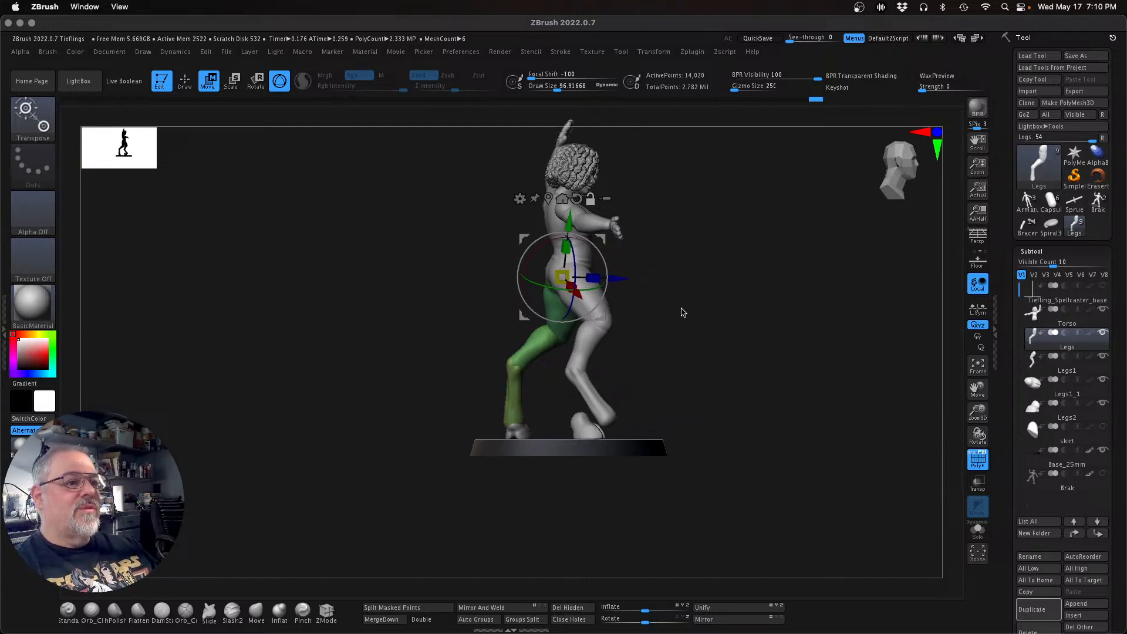
{"action": "left_click_drag", "start_coordinate": [624, 279], "coordinate": [609, 280]}
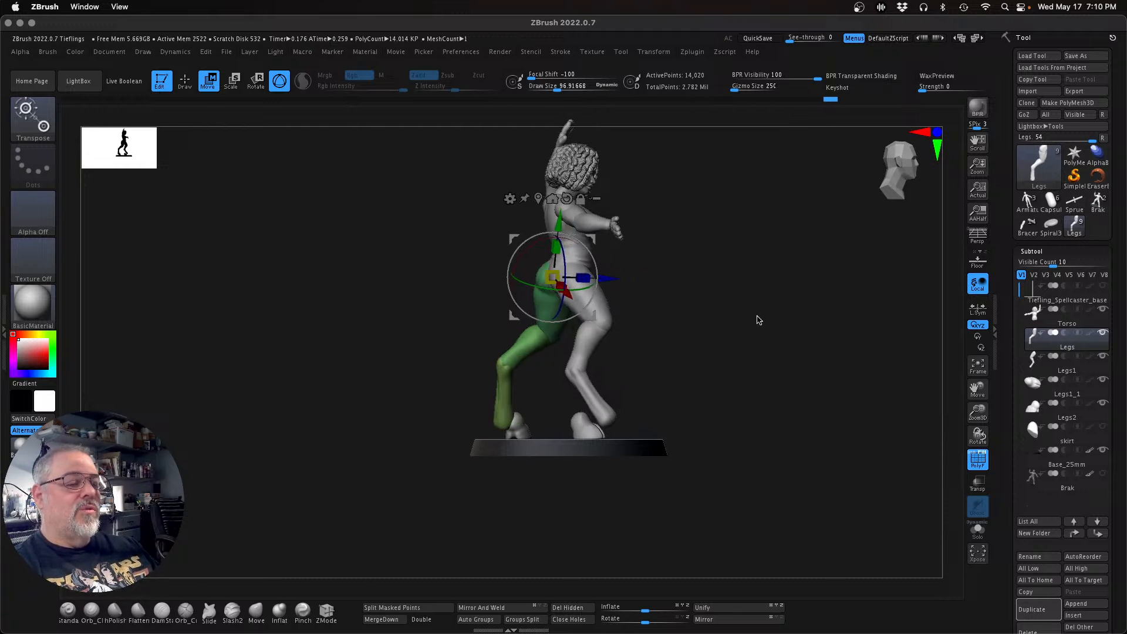
{"action": "key", "text": "super+z"}
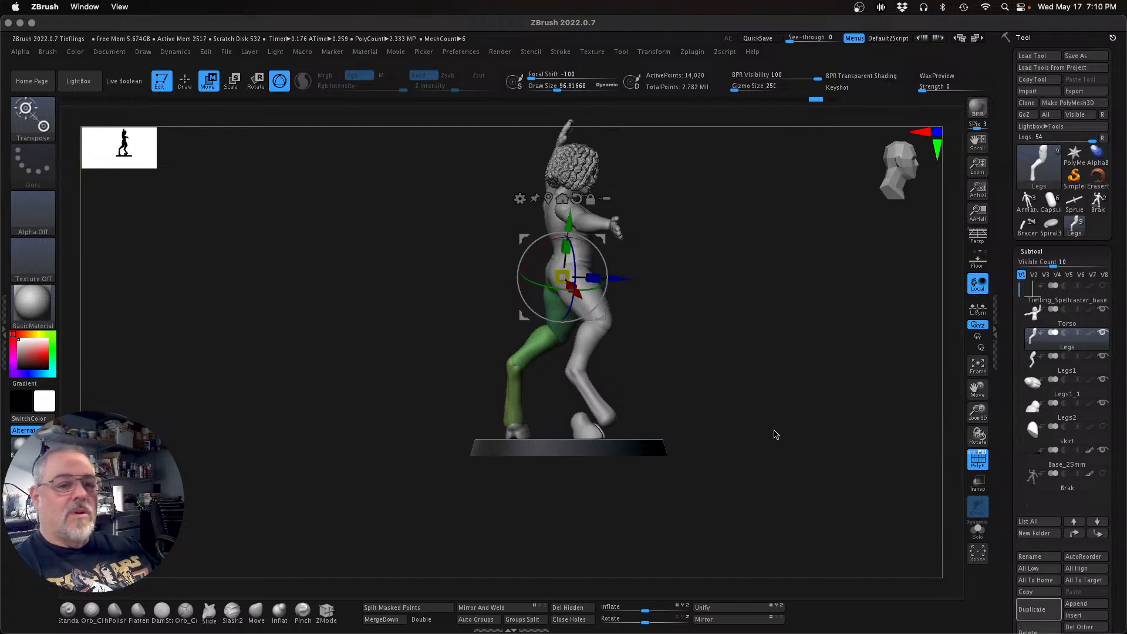
Step: Select the Torso subtool and move the torso and legs together backward along Z over the base
{"action": "key", "text": "Down"}
{"action": "key", "text": "Down"}
{"action": "key", "text": "Down"}
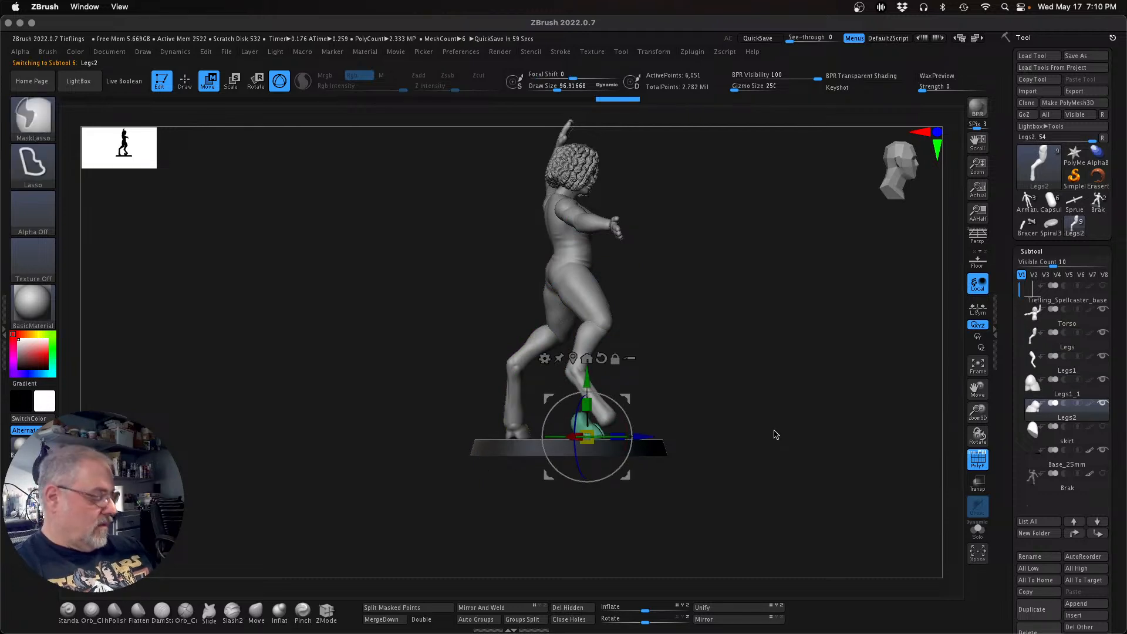
{"action": "key", "text": "Up"}
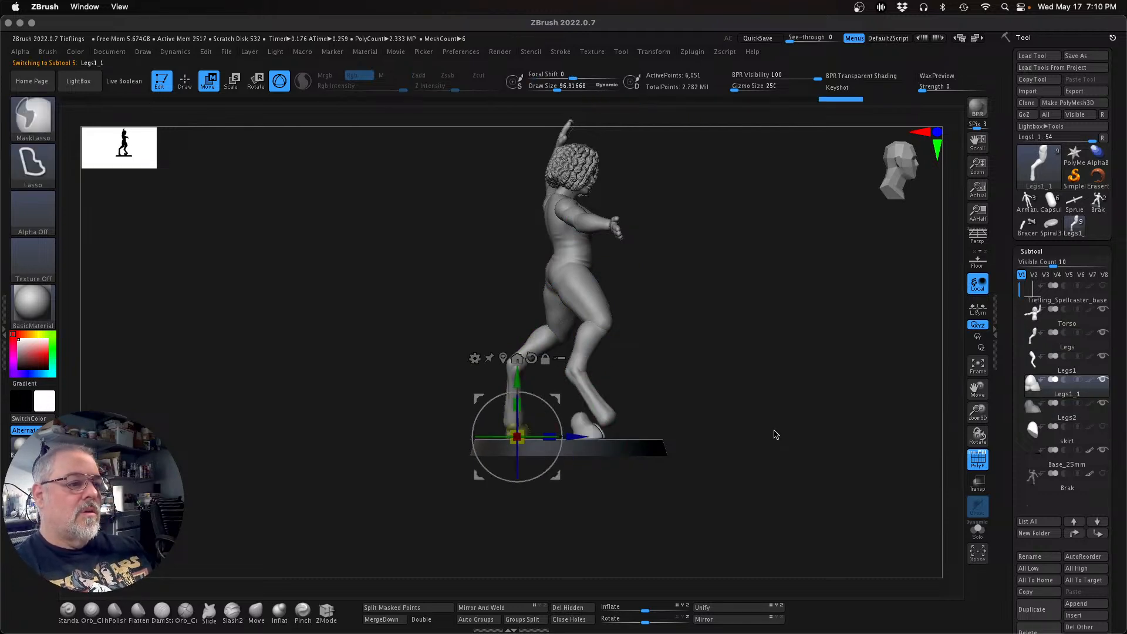
{"action": "key", "text": "Up"}
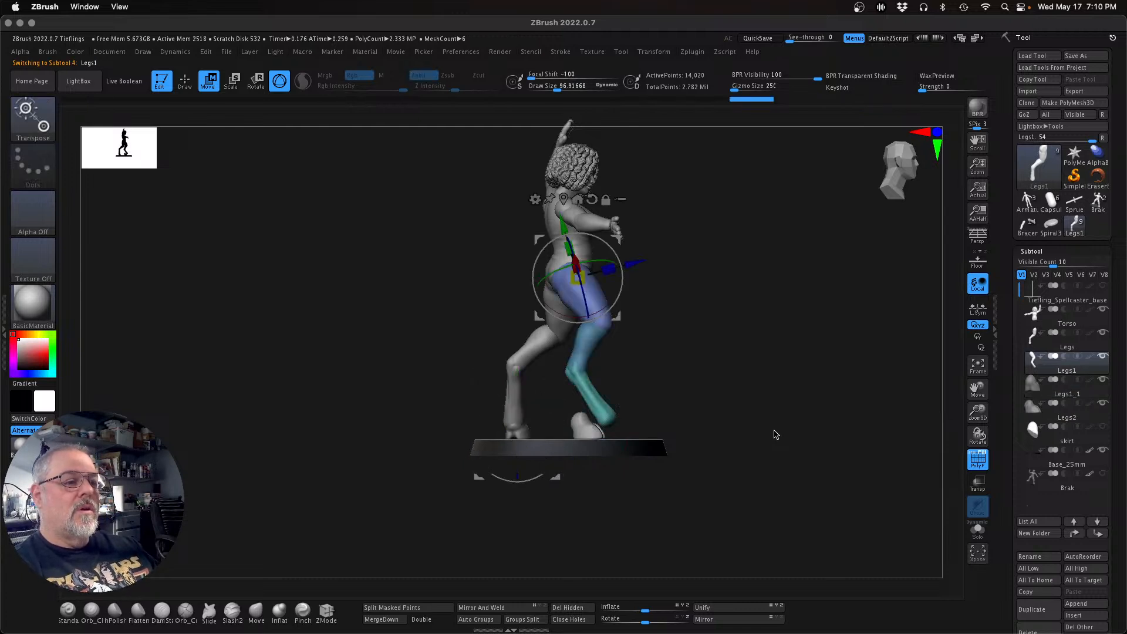
{"action": "key", "text": "Up"}
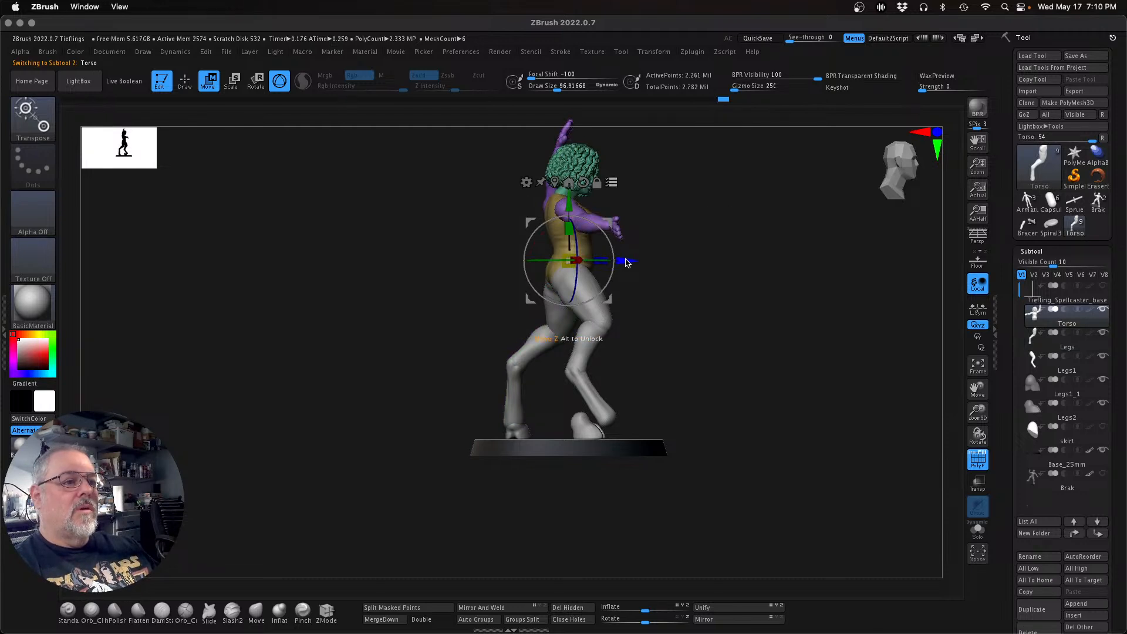
{"action": "left_click_drag", "start_coordinate": [623, 263], "coordinate": [601, 264]}
{"action": "left_click_drag", "start_coordinate": [698, 369], "coordinate": [722, 368]}
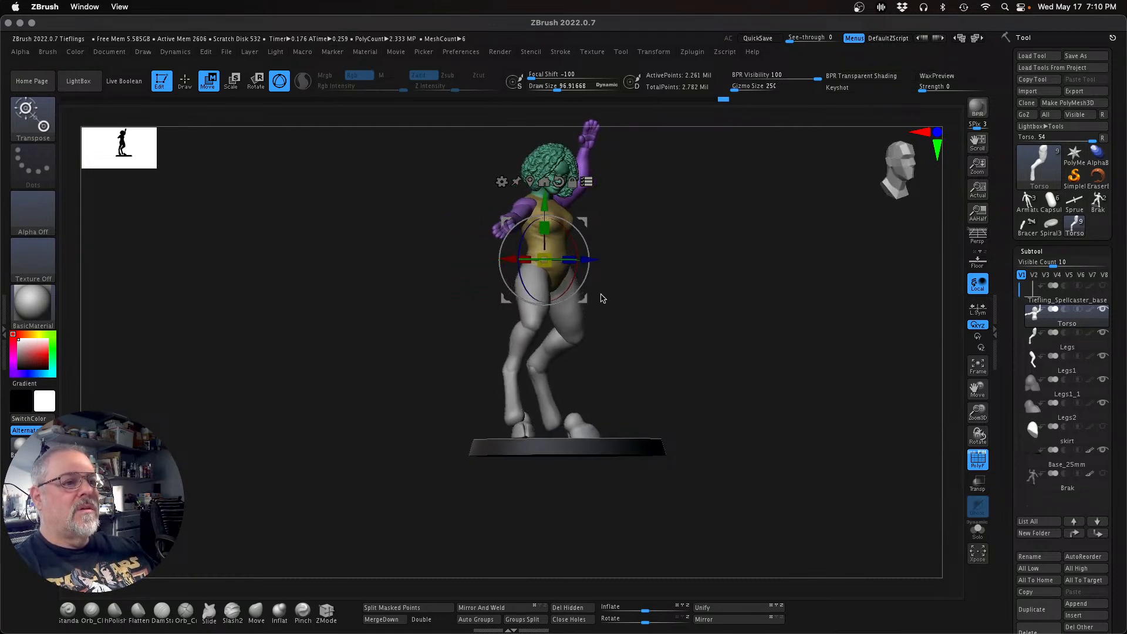
Step: Refine the pose of the torso and legs so the ankles line up better with the feet on the base
{"action": "left_click_drag", "start_coordinate": [586, 303], "coordinate": [595, 302]}
{"action": "left_click_drag", "start_coordinate": [665, 298], "coordinate": [784, 405]}
{"action": "left_click_drag", "start_coordinate": [693, 361], "coordinate": [686, 360]}
{"action": "left_click_drag", "start_coordinate": [571, 355], "coordinate": [581, 359]}
{"action": "mouse_move", "coordinate": [684, 405]}
{"action": "left_mouse_down"}
{"action": "mouse_move", "coordinate": [738, 399]}
{"action": "mouse_move", "coordinate": [680, 414]}
{"action": "left_mouse_up"}
{"action": "left_click_drag", "start_coordinate": [579, 362], "coordinate": [578, 363]}
{"action": "left_click_drag", "start_coordinate": [653, 410], "coordinate": [655, 436]}
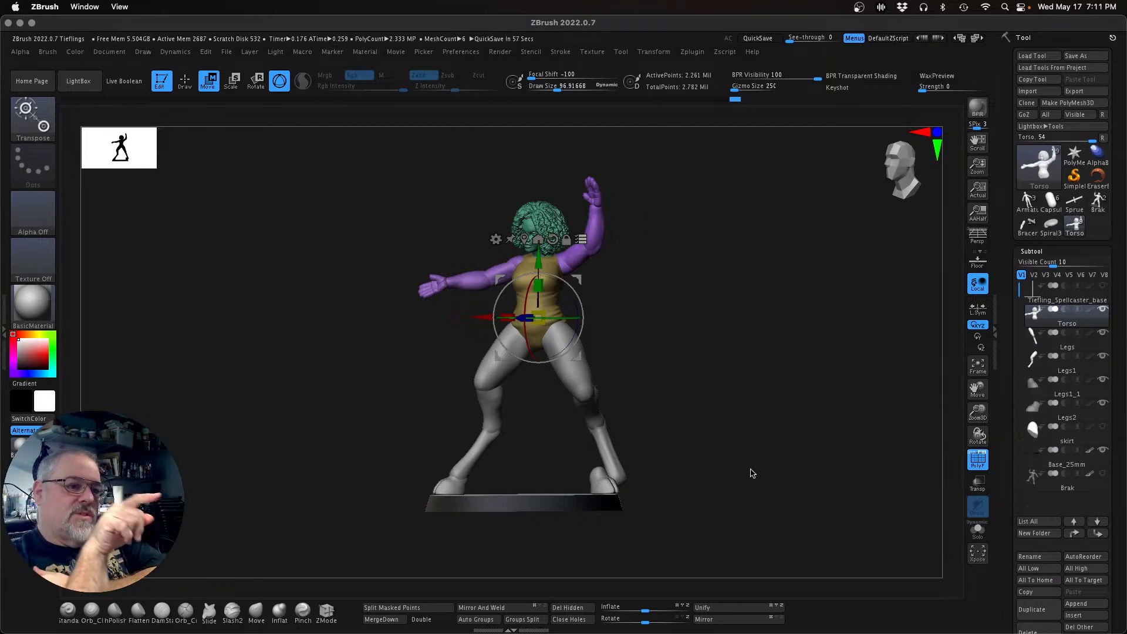
Step: Select the Legs subtool and rotate the left leg at the hip toward its foot on the base
{"action": "left_click_drag", "start_coordinate": [757, 477], "coordinate": [747, 474]}
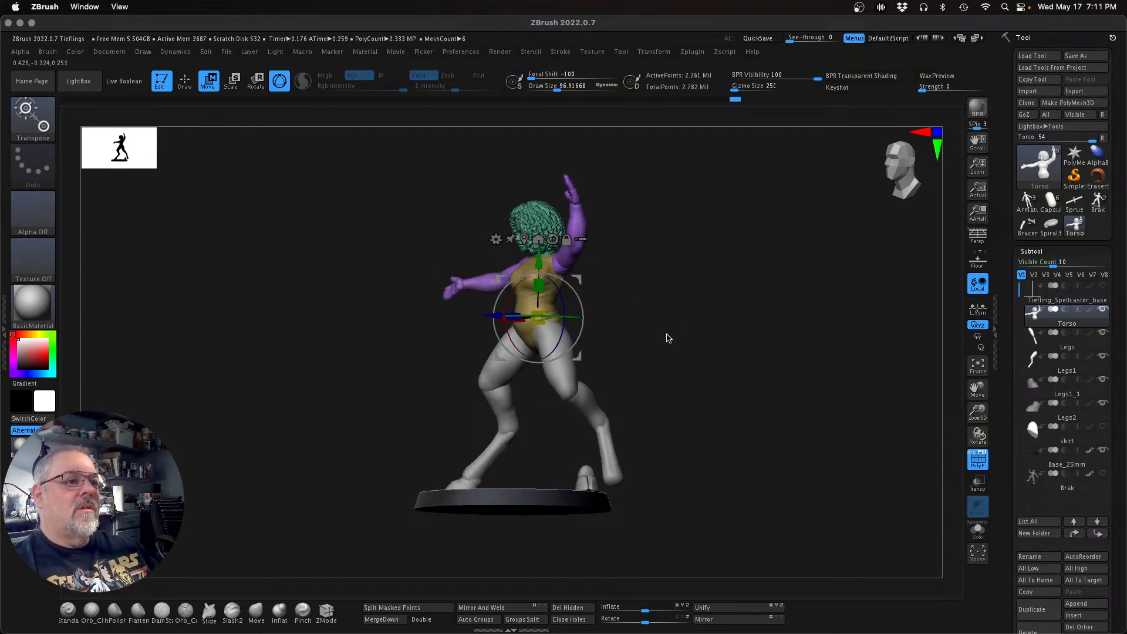
{"action": "key", "text": "alt+Down"}
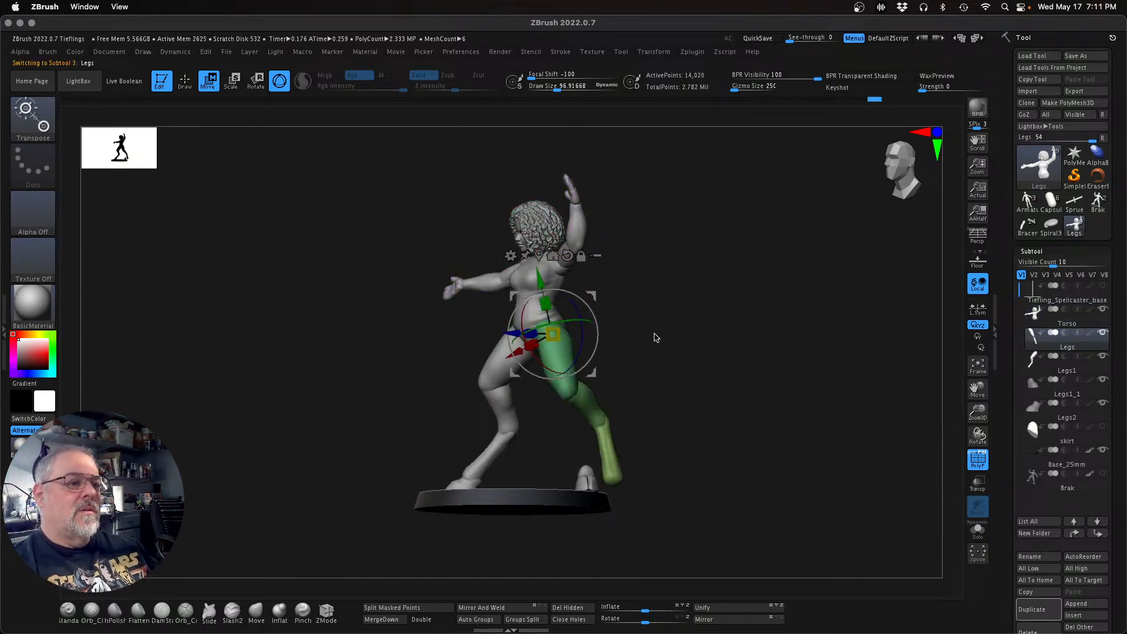
{"action": "left_click_drag", "start_coordinate": [575, 324], "coordinate": [594, 317]}
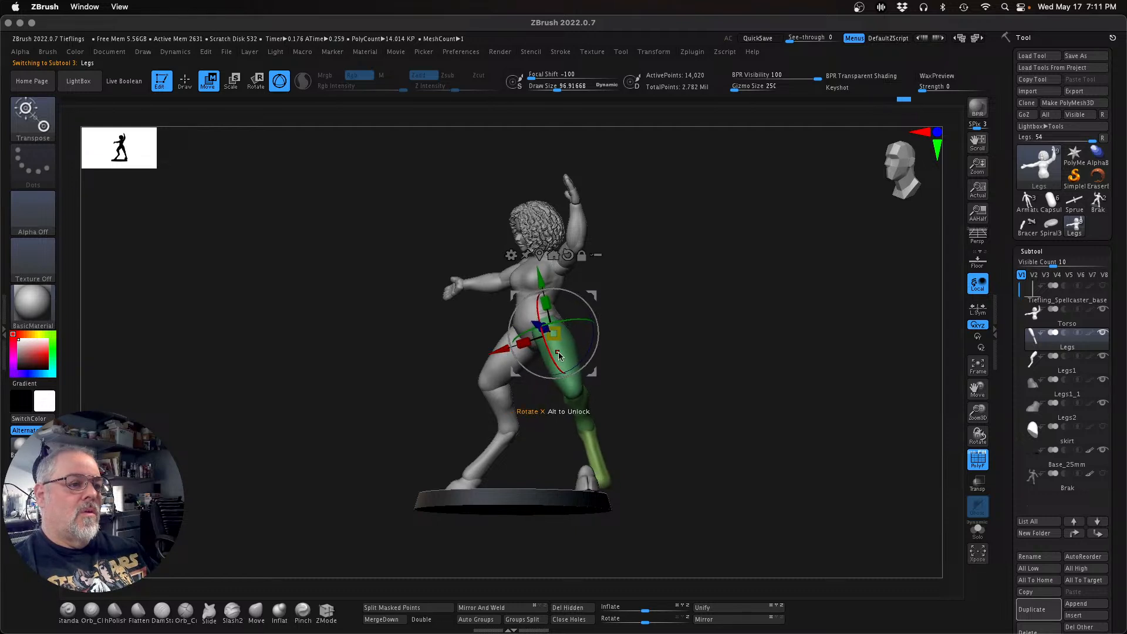
{"action": "left_click_drag", "start_coordinate": [581, 357], "coordinate": [584, 361]}
{"action": "mouse_move", "coordinate": [739, 422]}
{"action": "left_mouse_down"}
{"action": "mouse_move", "coordinate": [787, 428]}
{"action": "mouse_move", "coordinate": [757, 426]}
{"action": "left_mouse_up"}
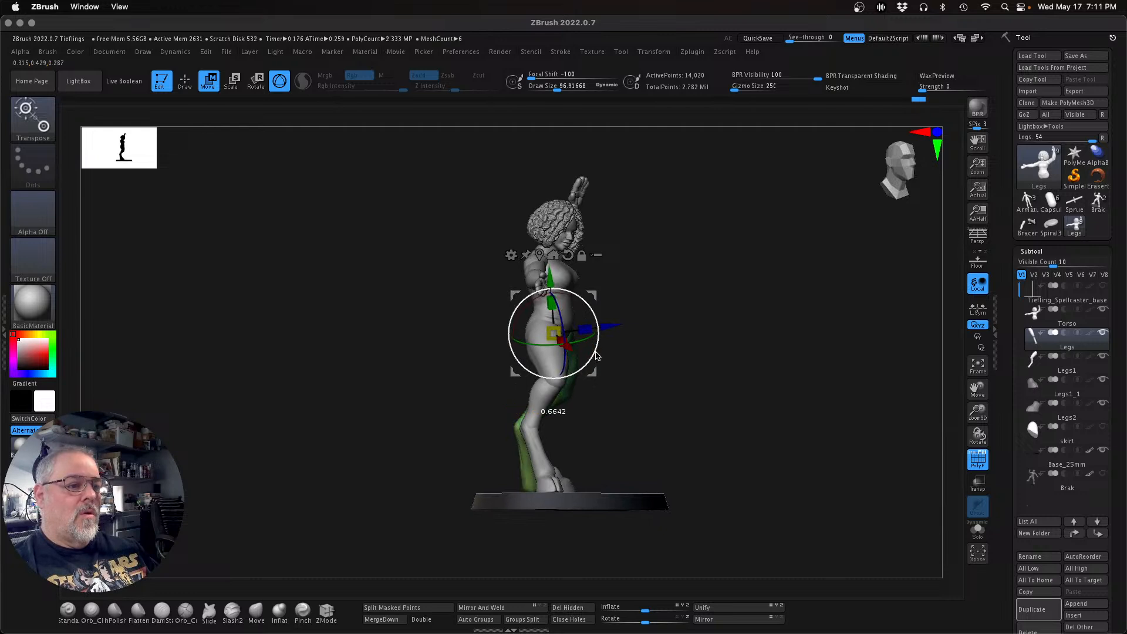
{"action": "left_click_drag", "start_coordinate": [596, 356], "coordinate": [600, 352]}
{"action": "left_click_drag", "start_coordinate": [699, 397], "coordinate": [790, 413]}
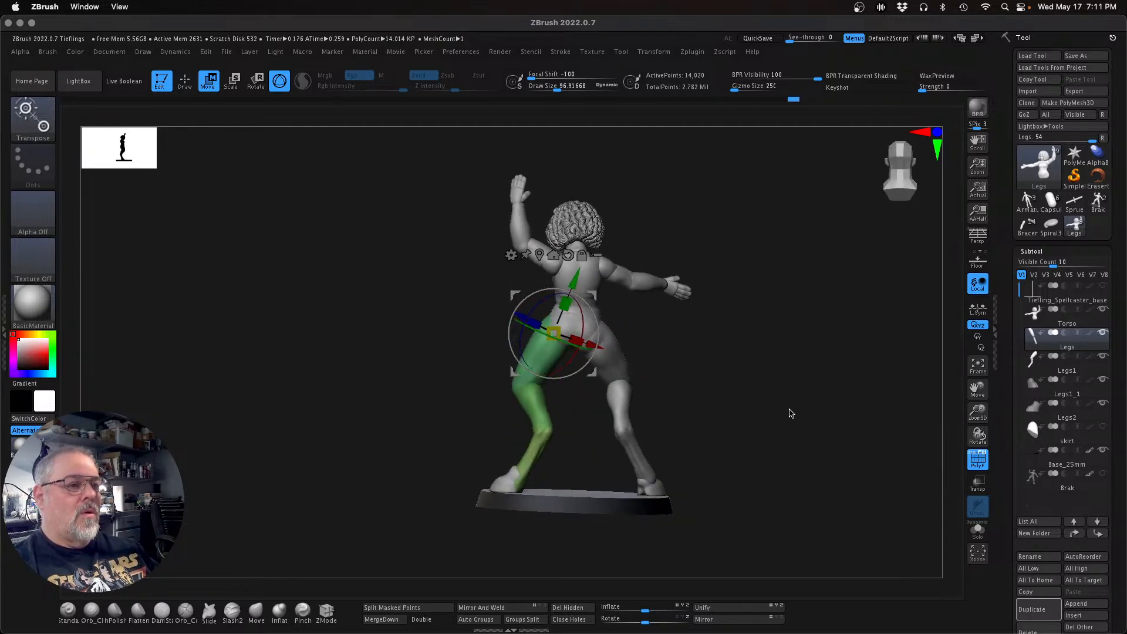
Step: Fine-tune the left leg's rotation and twist at the hip, checking its alignment from the front, back and side
{"action": "left_click_drag", "start_coordinate": [581, 370], "coordinate": [582, 369]}
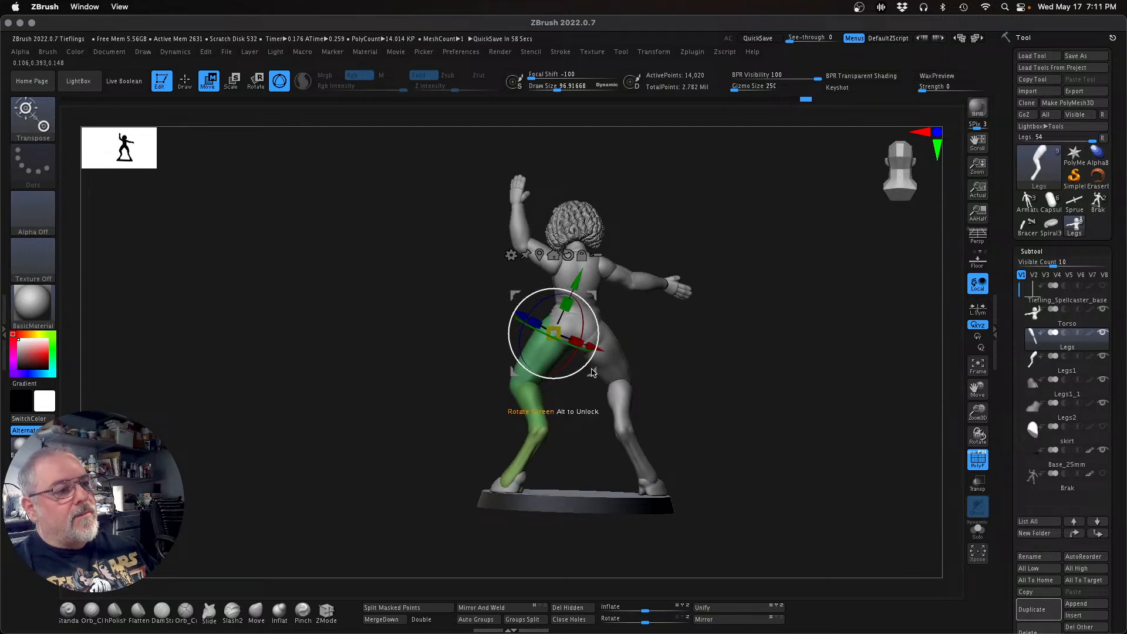
{"action": "mouse_move", "coordinate": [740, 382]}
{"action": "left_mouse_down"}
{"action": "mouse_move", "coordinate": [749, 379]}
{"action": "mouse_move", "coordinate": [727, 387]}
{"action": "left_mouse_up"}
{"action": "left_click_drag", "start_coordinate": [707, 445], "coordinate": [654, 448]}
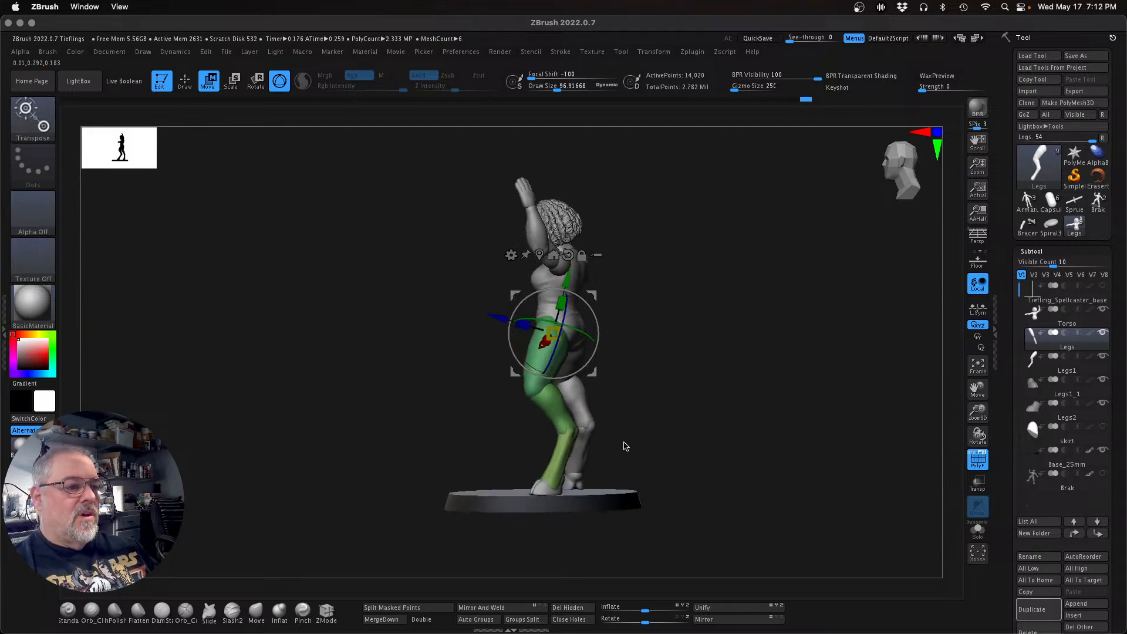
{"action": "left_click_drag", "start_coordinate": [764, 412], "coordinate": [750, 478]}
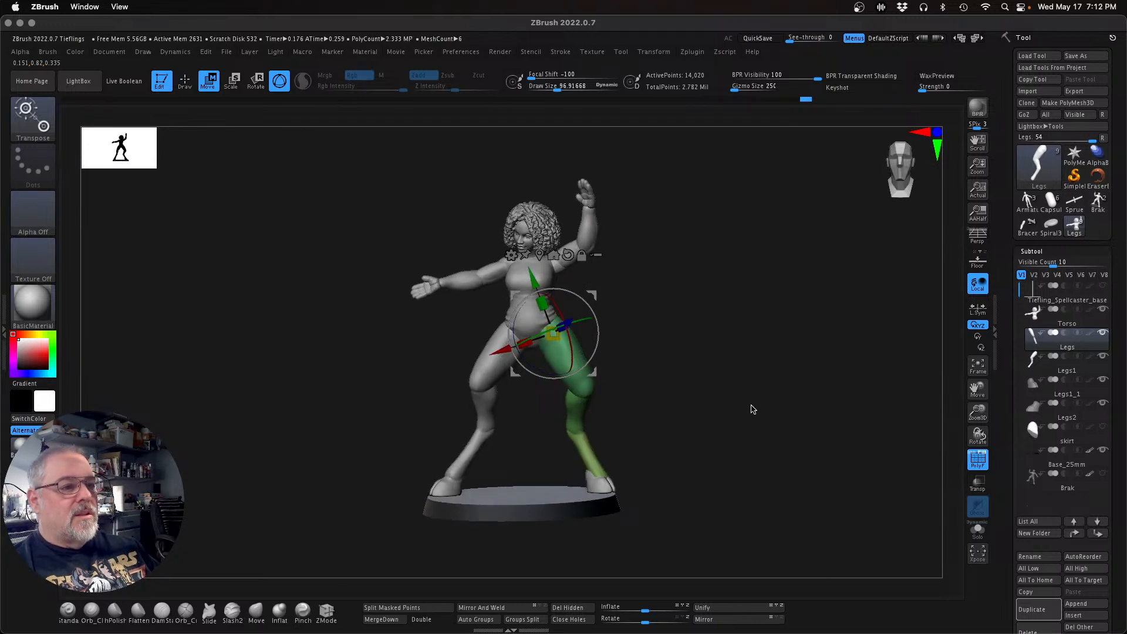
{"action": "left_click_drag", "start_coordinate": [529, 333], "coordinate": [515, 346]}
{"action": "left_click_drag", "start_coordinate": [584, 359], "coordinate": [581, 362]}
{"action": "left_click_drag", "start_coordinate": [726, 398], "coordinate": [675, 400]}
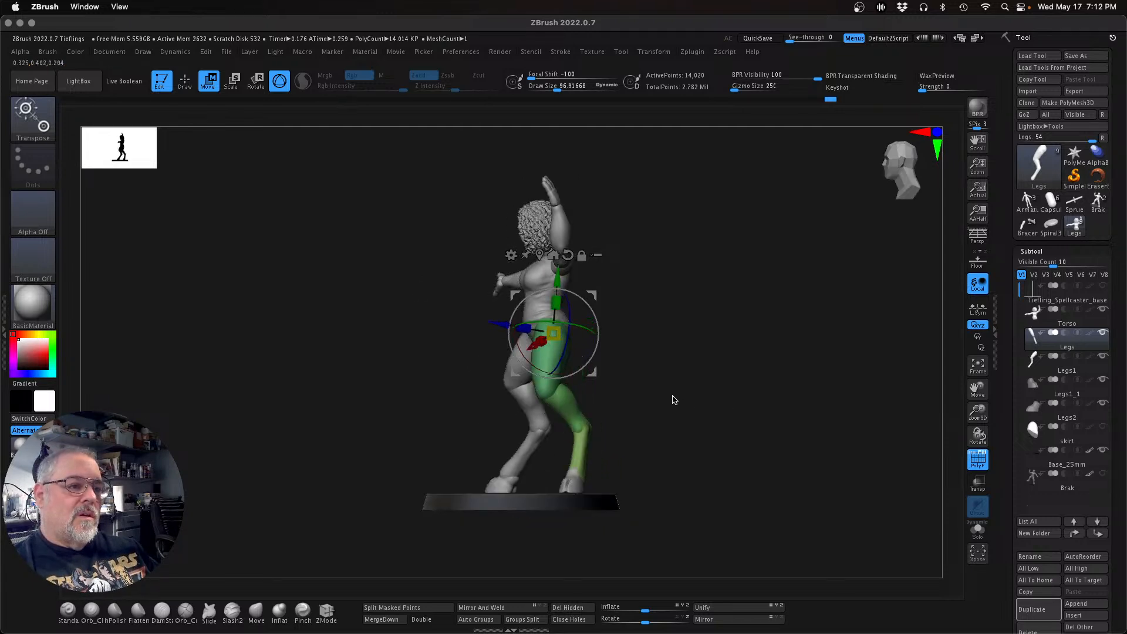
{"action": "left_click_drag", "start_coordinate": [533, 368], "coordinate": [542, 369]}
{"action": "left_click_drag", "start_coordinate": [731, 464], "coordinate": [727, 459]}
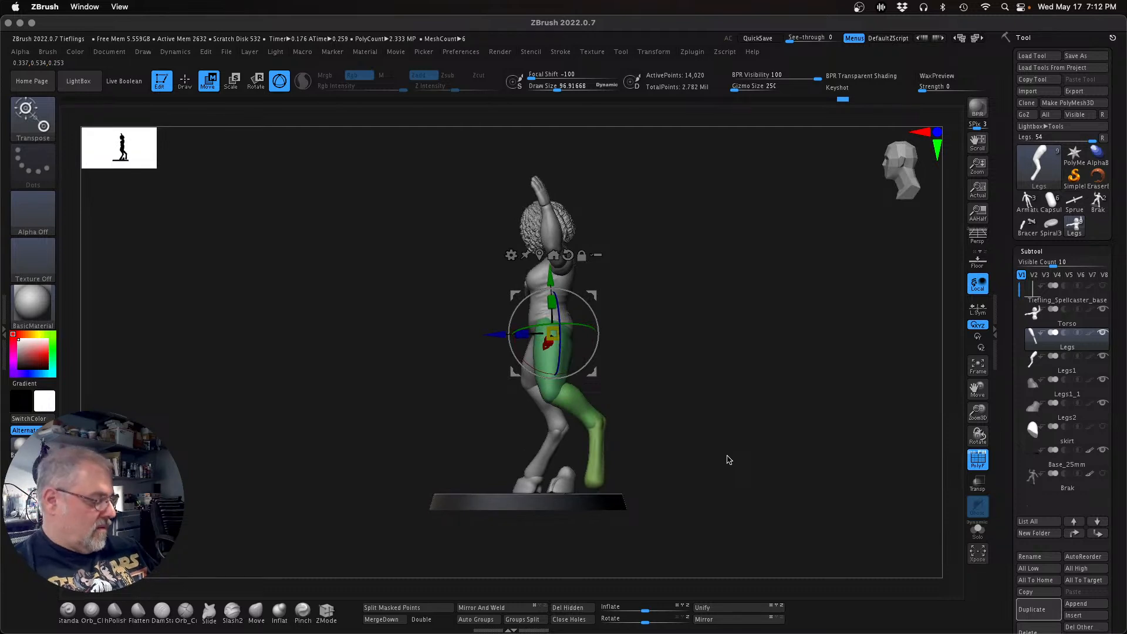
Step: Mask the thigh section of the left leg, leaving the sections below the knee unmasked
{"action": "key", "text": "q"}
{"action": "left_click", "coordinate": [550, 366], "text": "ctrl+shift"}
{"action": "left_click", "coordinate": [738, 409], "text": "ctrl+shift"}
{"action": "key", "text": "w"}
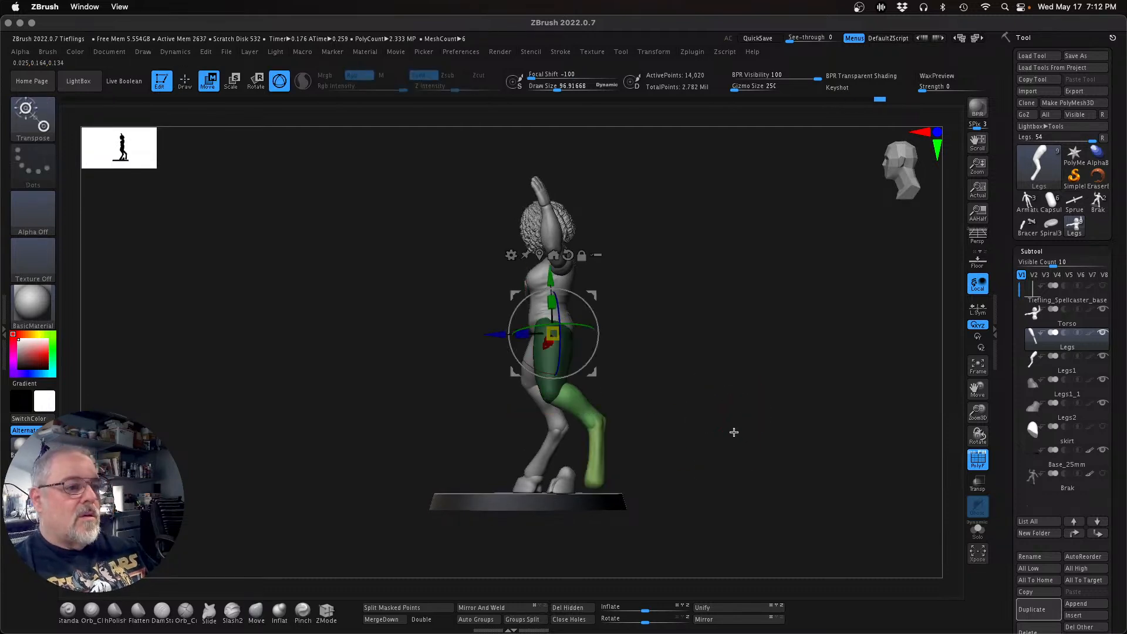
Step: Place the gizmo pivot at the left knee, then rotate and slightly shift the lower leg sections relative to the thigh
{"action": "left_click_drag", "start_coordinate": [732, 433], "coordinate": [730, 432]}
{"action": "left_click_drag", "start_coordinate": [591, 290], "coordinate": [587, 368], "text": "alt"}
{"action": "left_click_drag", "start_coordinate": [504, 417], "coordinate": [506, 417]}
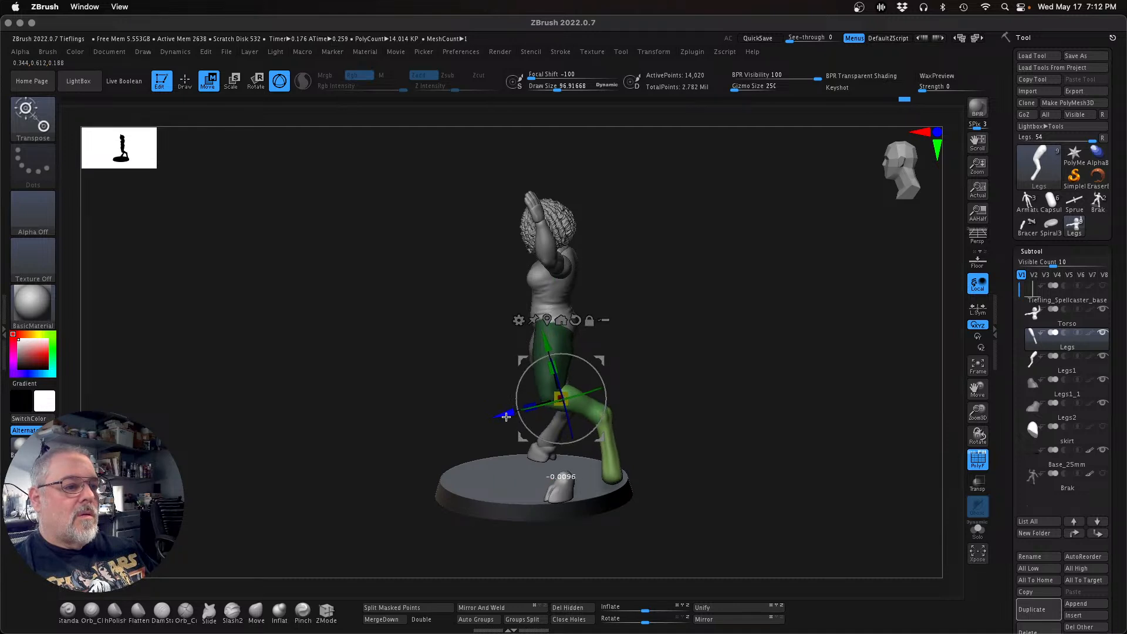
{"action": "left_click_drag", "start_coordinate": [723, 463], "coordinate": [757, 443]}
{"action": "left_click_drag", "start_coordinate": [653, 412], "coordinate": [600, 399]}
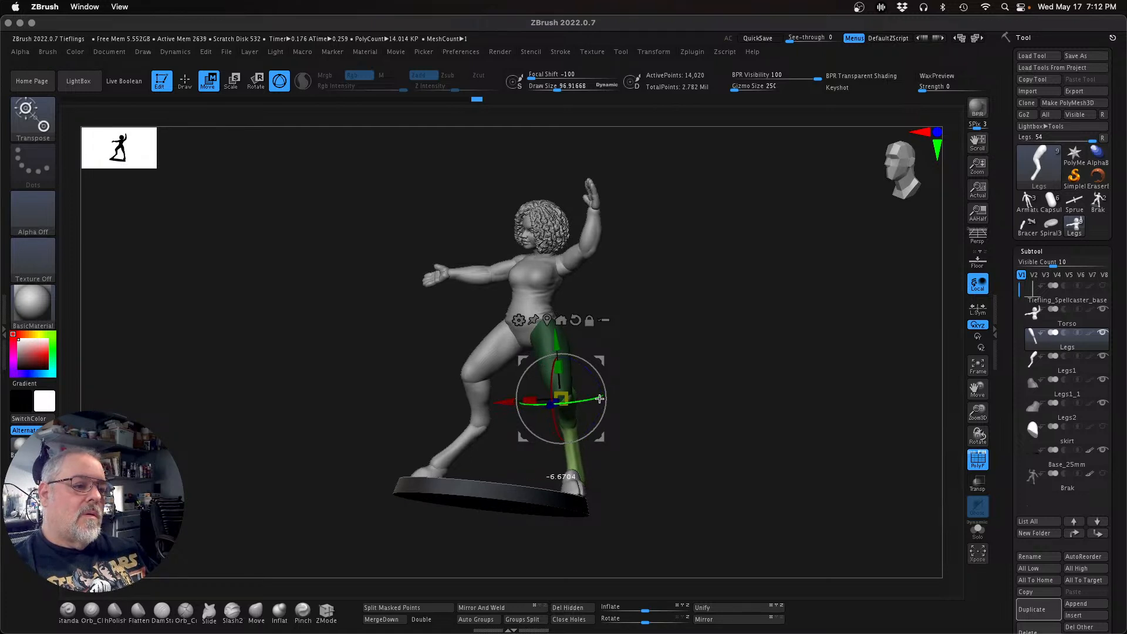
{"action": "left_click_drag", "start_coordinate": [495, 402], "coordinate": [495, 402]}
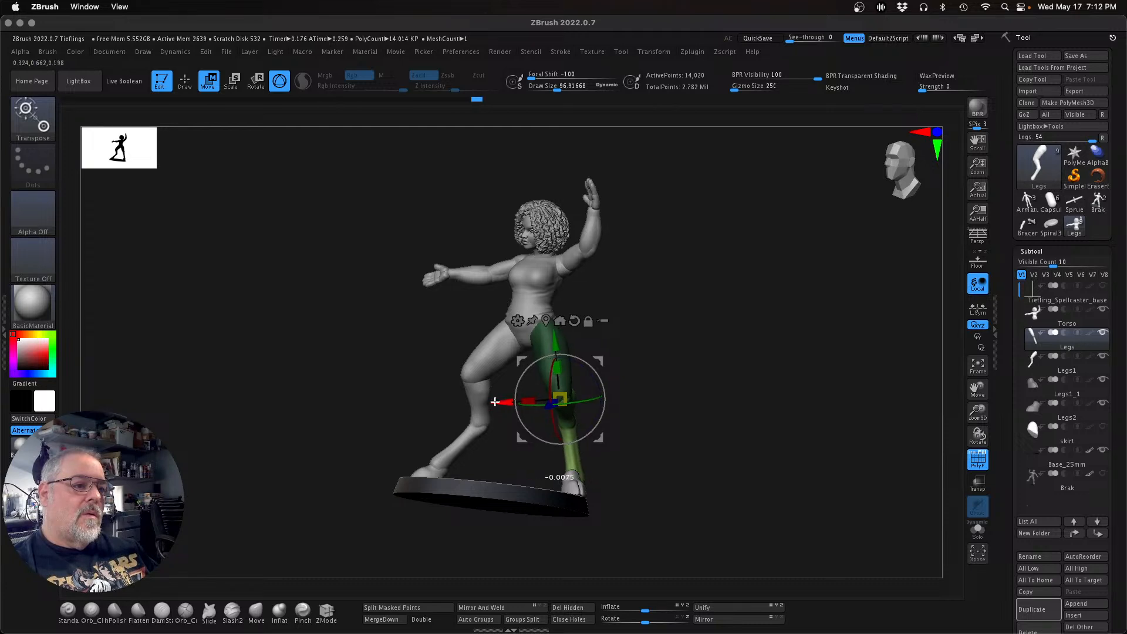
Step: Add the middle section of the left leg to the mask so only the lowest section stays free
{"action": "left_click_drag", "start_coordinate": [825, 529], "coordinate": [756, 521]}
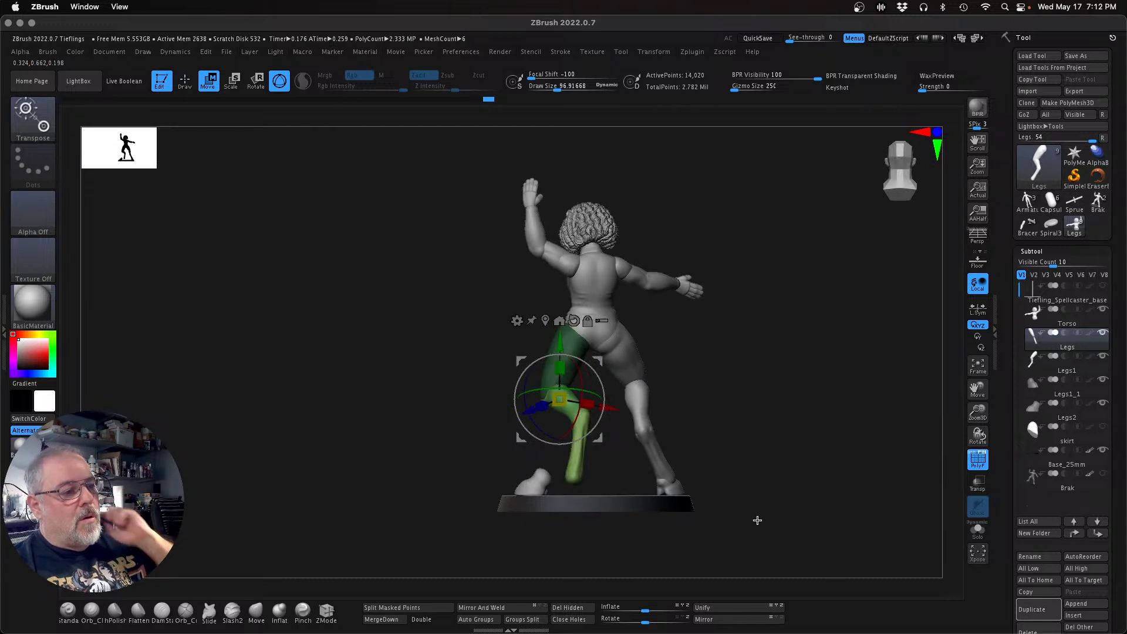
{"action": "key", "text": "q"}
{"action": "mouse_move", "coordinate": [794, 491]}
{"action": "left_mouse_down"}
{"action": "mouse_move", "coordinate": [809, 495]}
{"action": "mouse_move", "coordinate": [767, 483]}
{"action": "left_mouse_up"}
{"action": "left_click", "coordinate": [590, 403], "text": "ctrl+shift"}
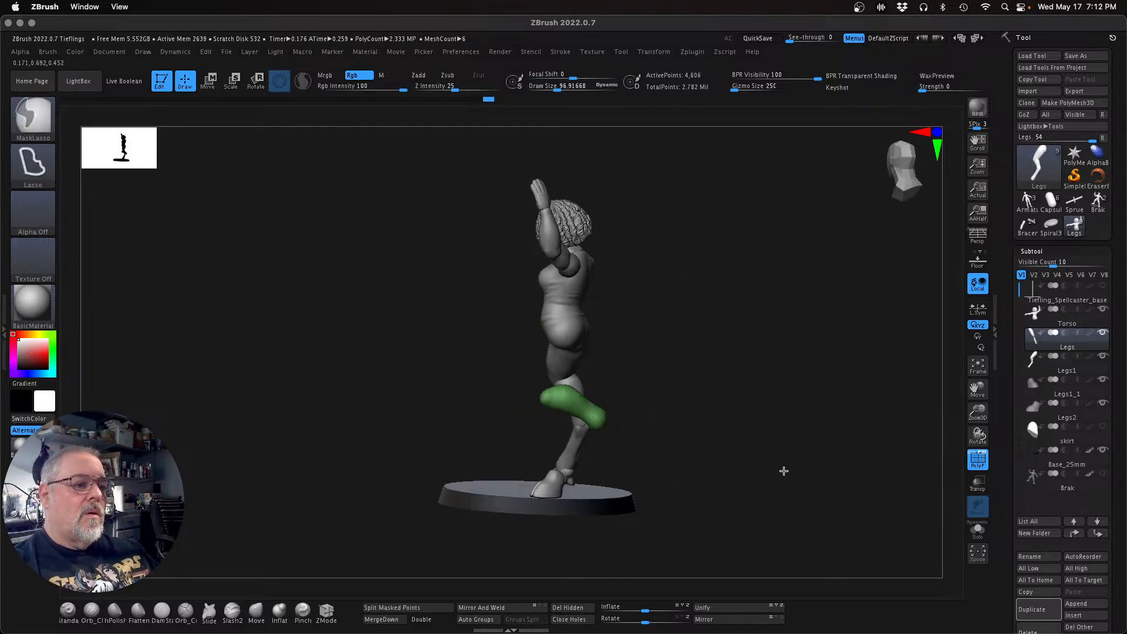
{"action": "left_click", "coordinate": [783, 471], "text": "ctrl"}
{"action": "left_click", "coordinate": [783, 470], "text": "ctrl+shift"}
{"action": "key", "text": "w"}
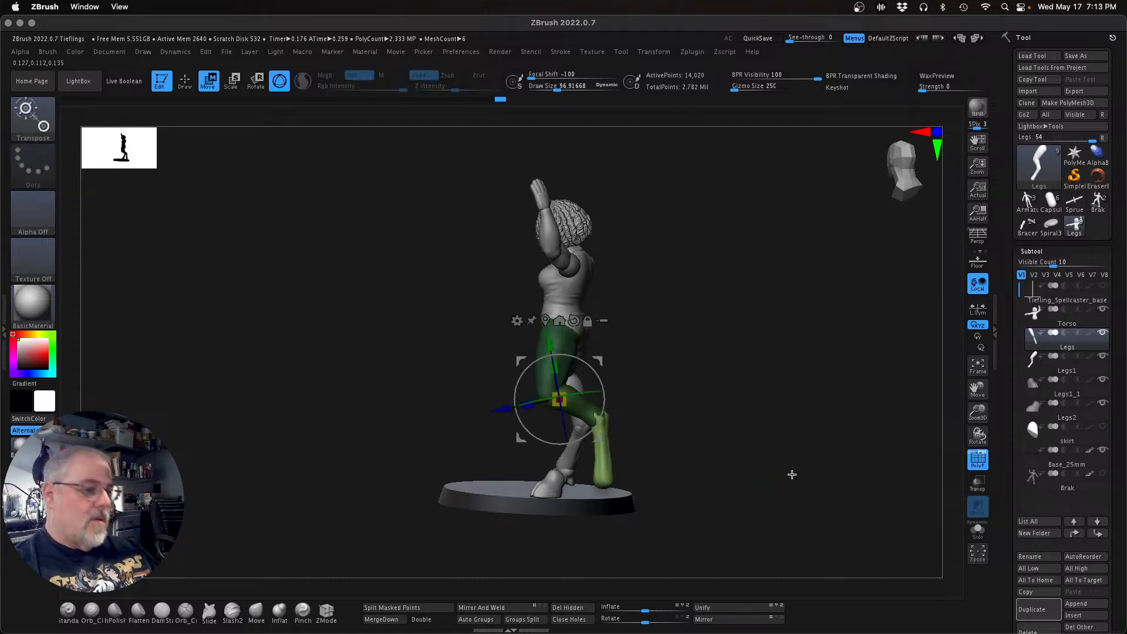
Step: Place the gizmo pivot at the left leg's hock joint and rotate the lowest section forward about 20 degrees
{"action": "left_click_drag", "start_coordinate": [597, 361], "coordinate": [636, 382], "text": "alt"}
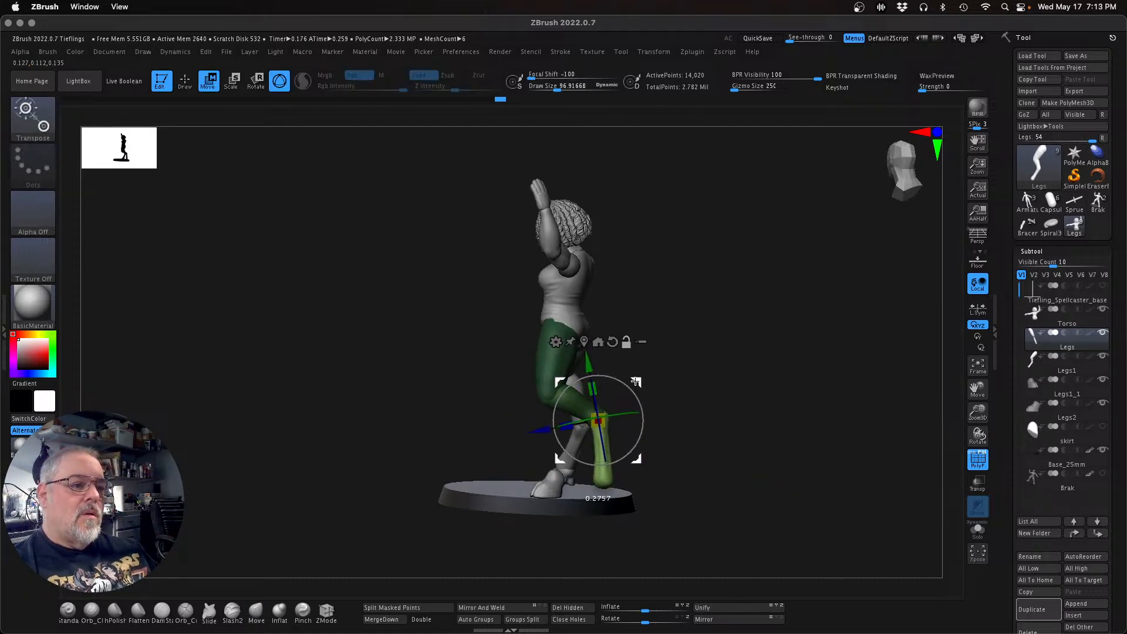
{"action": "mouse_move", "coordinate": [643, 432]}
{"action": "left_mouse_down"}
{"action": "mouse_move", "coordinate": [623, 453]}
{"action": "mouse_move", "coordinate": [628, 442]}
{"action": "left_mouse_up"}
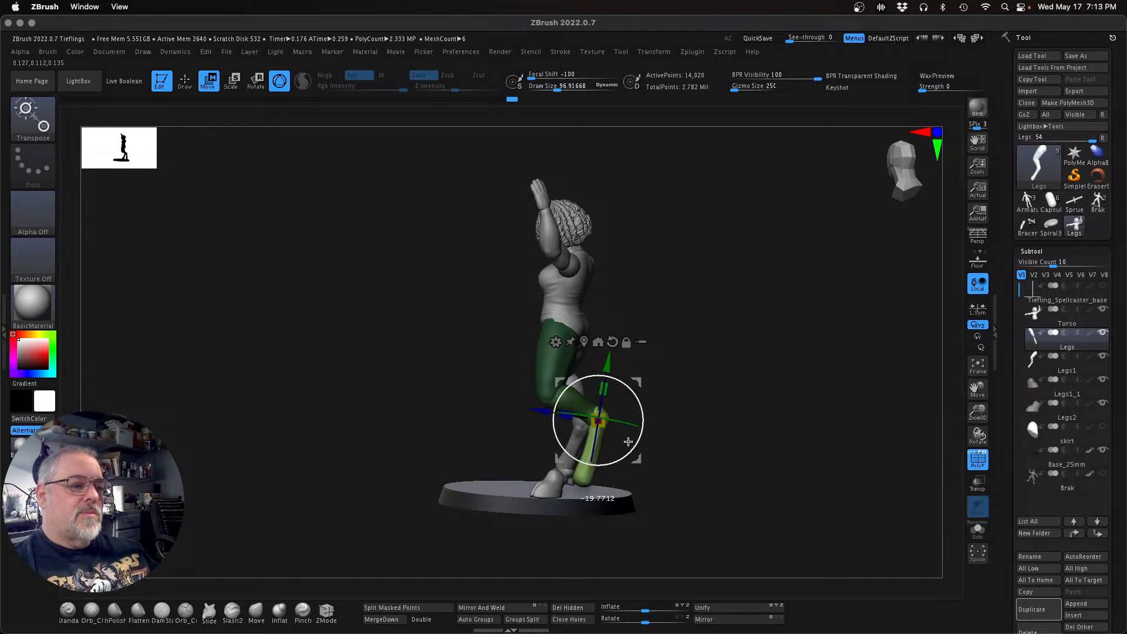
{"action": "left_click_drag", "start_coordinate": [607, 364], "coordinate": [608, 364]}
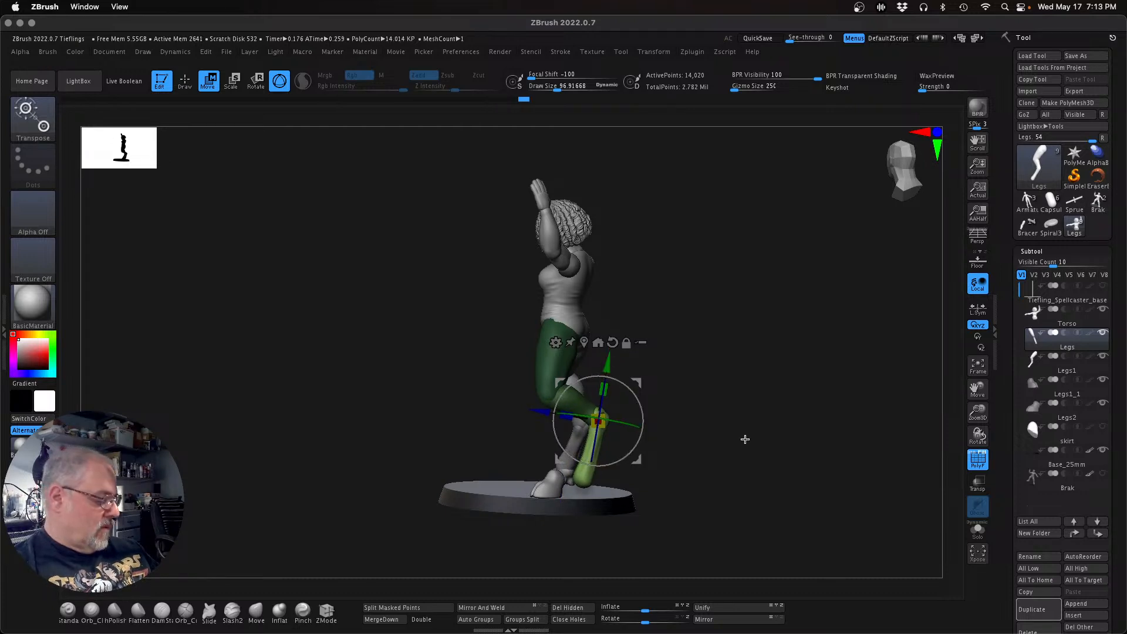
Step: Unmask the middle section of the left leg and rotate both lower sections at the knee so the ankle meets the foot
{"action": "key", "text": "q"}
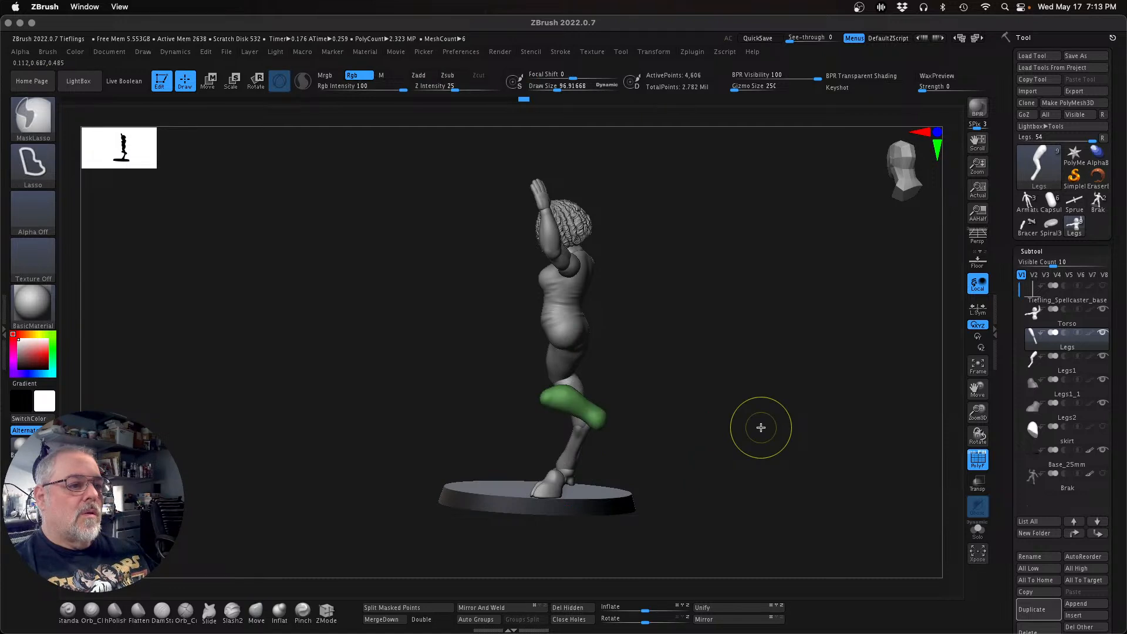
{"action": "left_click", "coordinate": [760, 426], "text": "ctrl+shift"}
{"action": "key", "text": "w"}
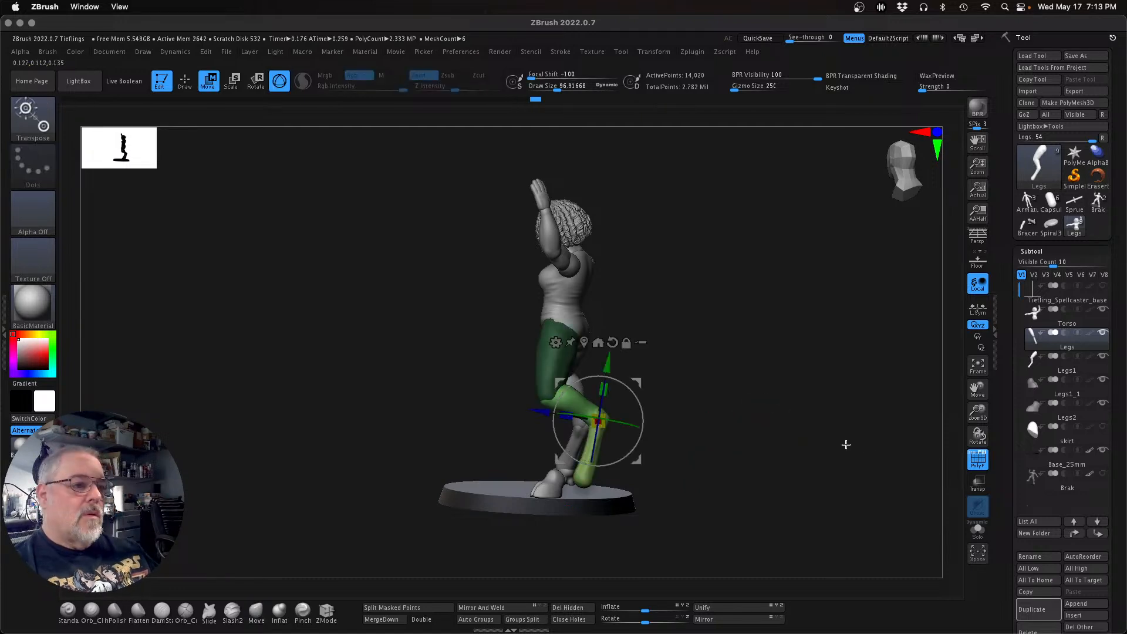
{"action": "left_click_drag", "start_coordinate": [637, 460], "coordinate": [598, 435], "text": "alt"}
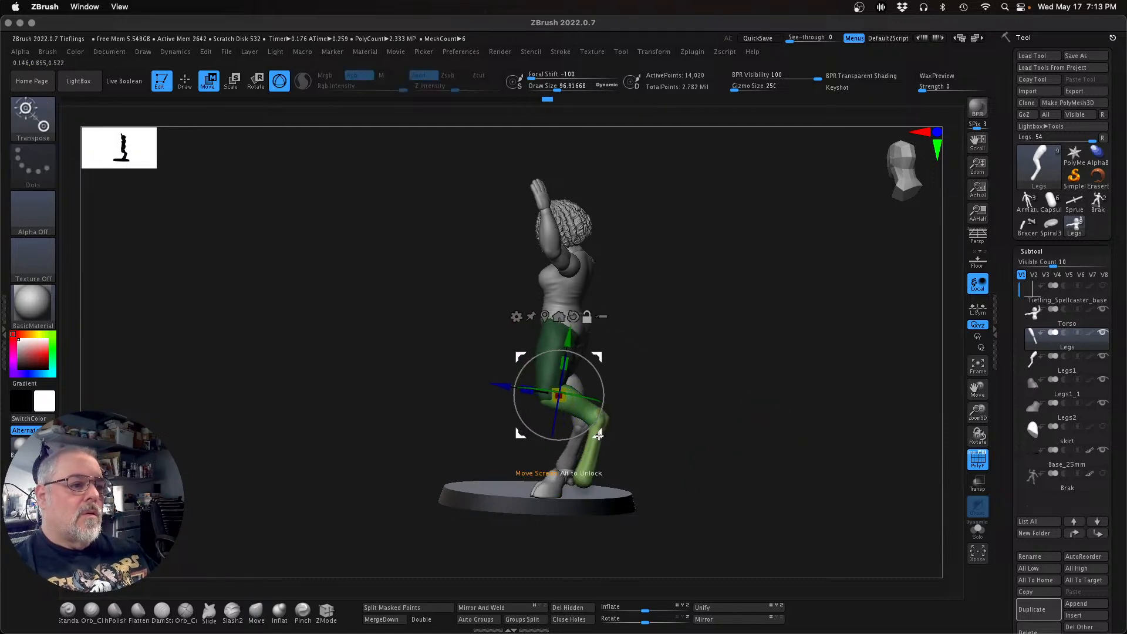
{"action": "left_click_drag", "start_coordinate": [598, 384], "coordinate": [599, 395]}
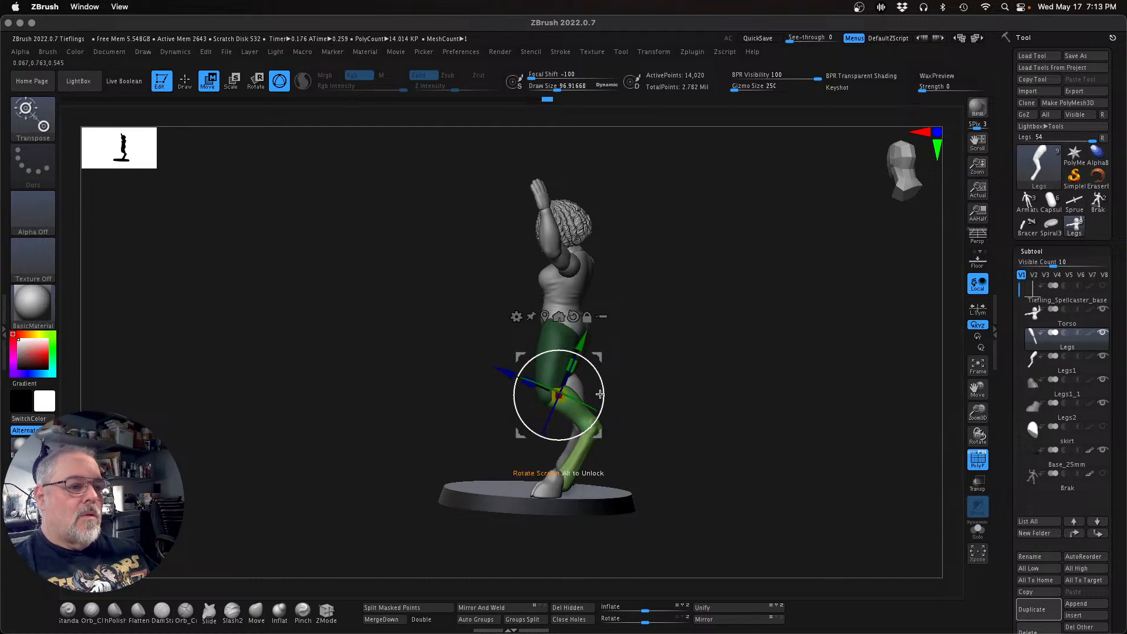
{"action": "left_click_drag", "start_coordinate": [722, 428], "coordinate": [757, 415]}
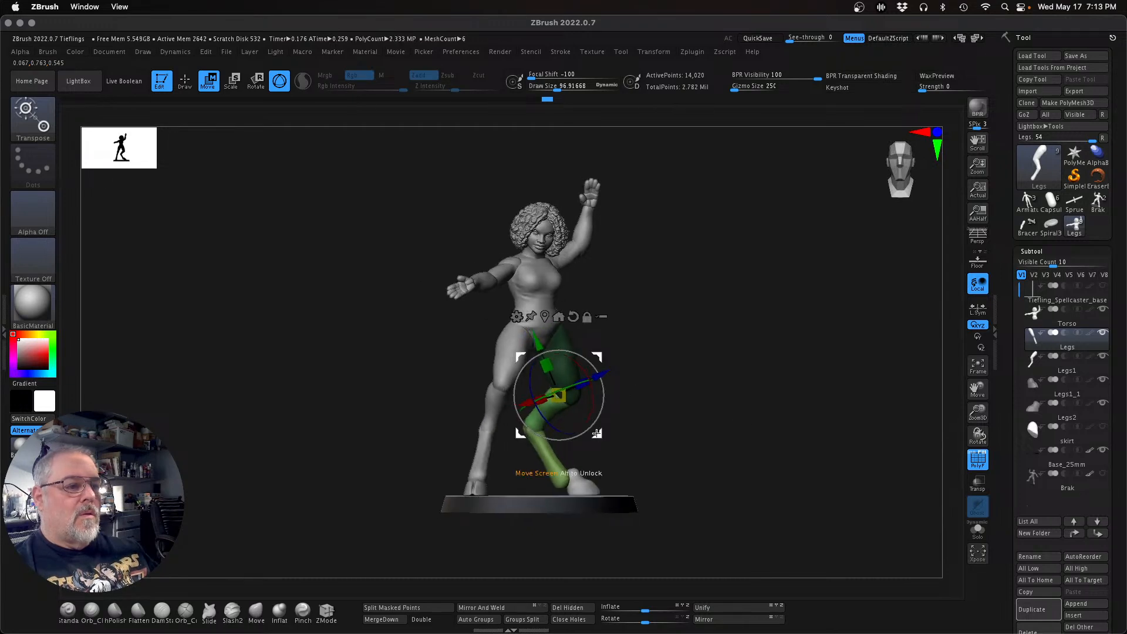
{"action": "left_click_drag", "start_coordinate": [540, 413], "coordinate": [540, 419]}
{"action": "mouse_move", "coordinate": [673, 460]}
{"action": "left_mouse_down"}
{"action": "mouse_move", "coordinate": [661, 462]}
{"action": "mouse_move", "coordinate": [678, 475]}
{"action": "left_mouse_up"}
Step: Turn off the PolyFrame display and save the project over the existing Tieflings.ZPR file
{"action": "key", "text": "q"}
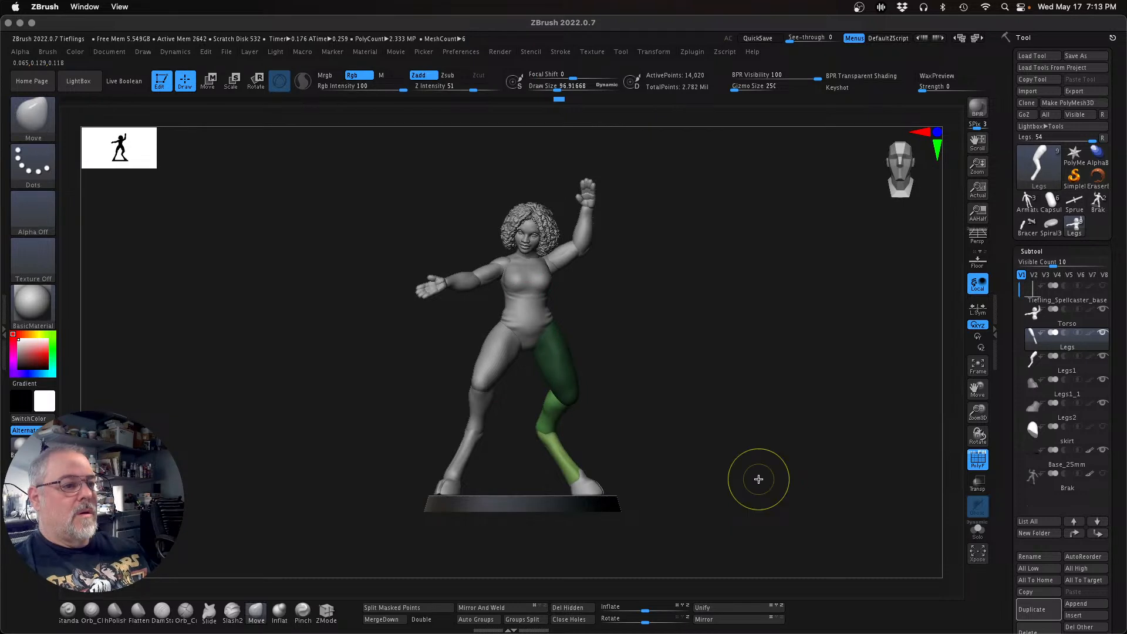
{"action": "left_click", "coordinate": [977, 459]}
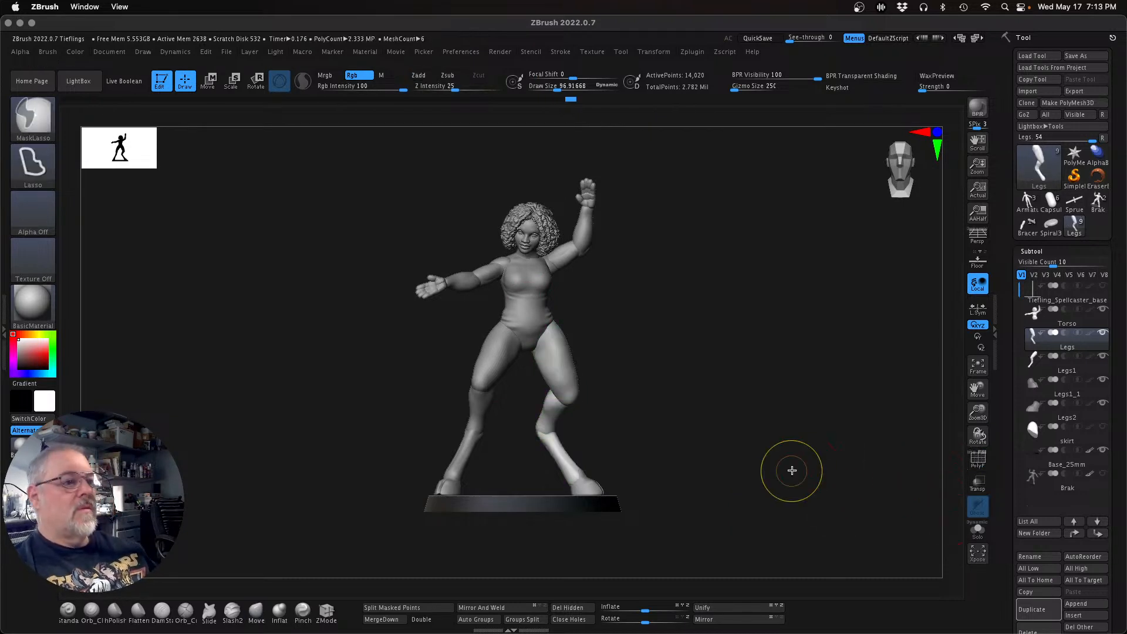
{"action": "key", "text": "super+s"}
{"action": "left_click", "coordinate": [764, 349]}
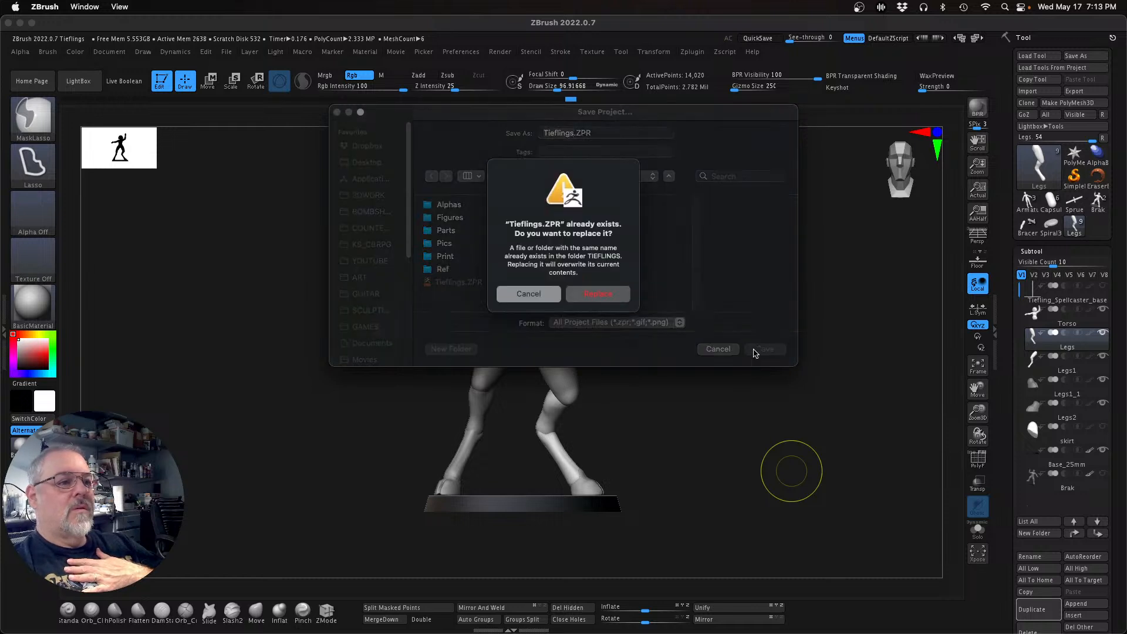
{"action": "left_click", "coordinate": [598, 292]}
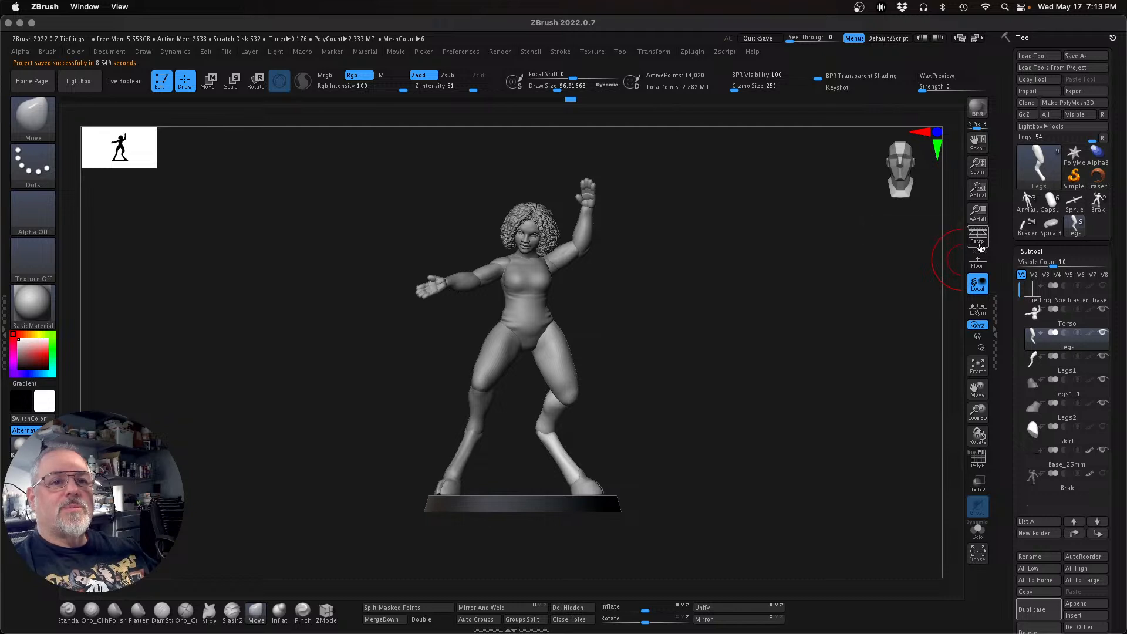
Step: Turn on the perspective view and make Base_25mm the active subtool
{"action": "left_click", "coordinate": [977, 235]}
{"action": "mouse_move", "coordinate": [773, 461]}
{"action": "left_mouse_down"}
{"action": "mouse_move", "coordinate": [809, 455]}
{"action": "mouse_move", "coordinate": [782, 458]}
{"action": "left_mouse_up"}
{"action": "key", "text": "Down"}
{"action": "key", "text": "Down"}
{"action": "key", "text": "Down"}
{"action": "key", "text": "Down"}
{"action": "key", "text": "Down"}
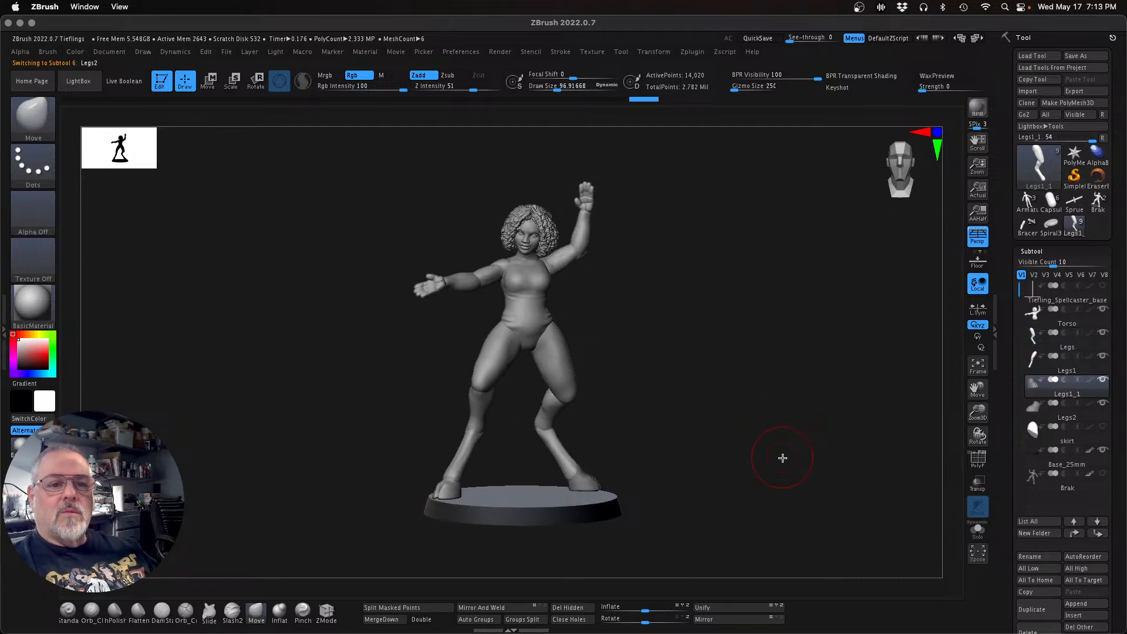
{"action": "key", "text": "Up"}
{"action": "key", "text": "Up"}
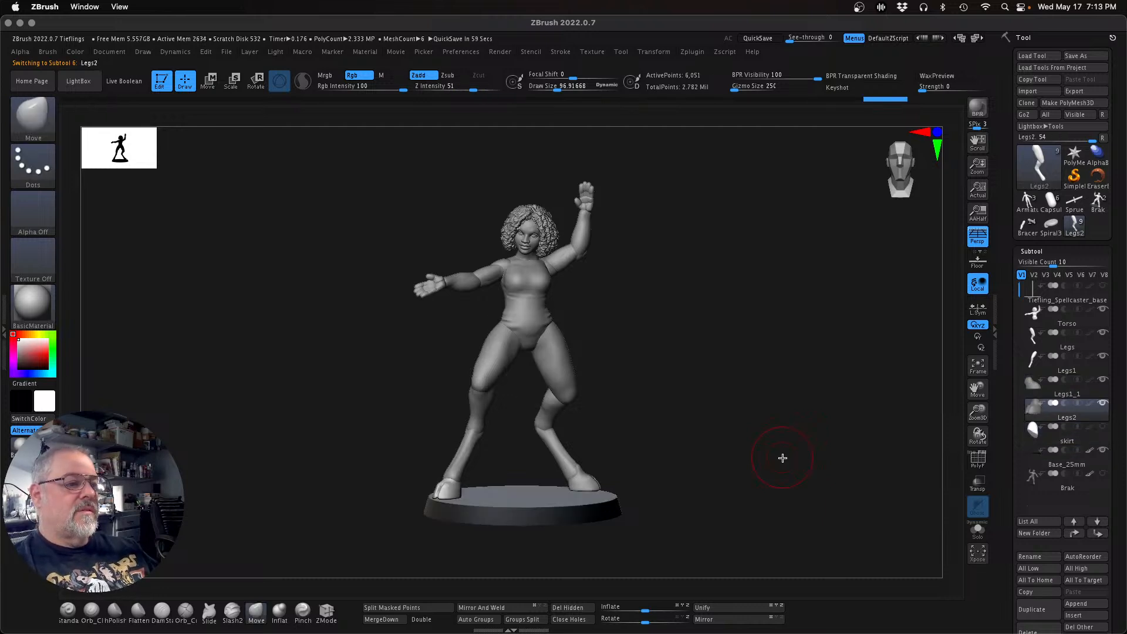
{"action": "key", "text": "Down"}
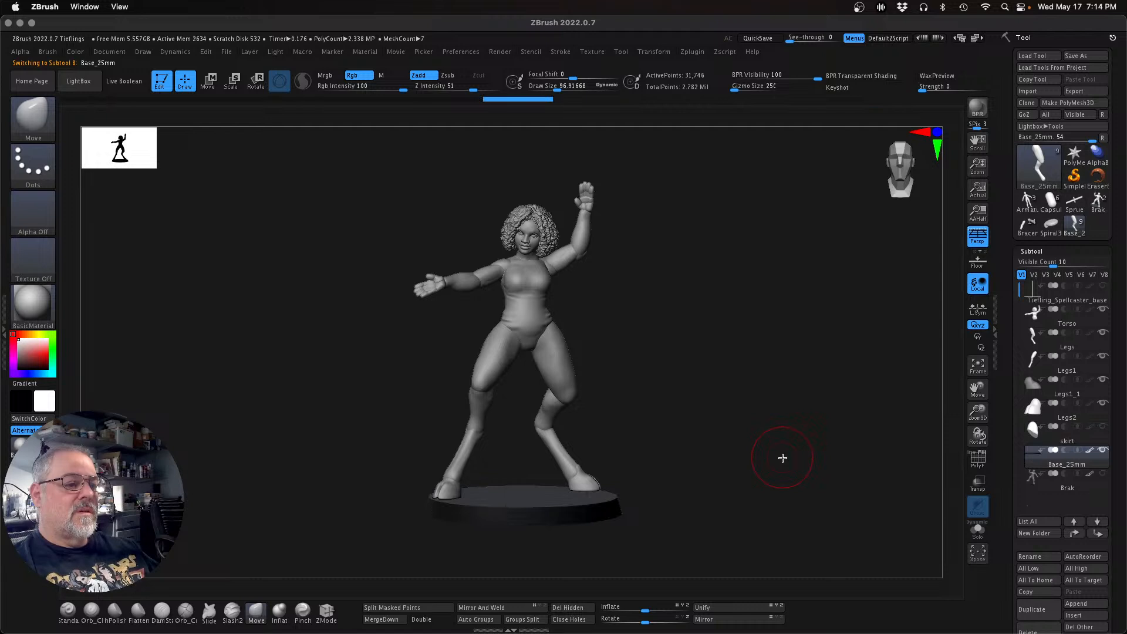
{"action": "key", "text": "w"}
{"action": "key", "text": "q"}
Step: Inspect the posed figure from the back and front, and toggle the skirt subtool's visibility on and off
{"action": "left_click_drag", "start_coordinate": [757, 526], "coordinate": [838, 525]}
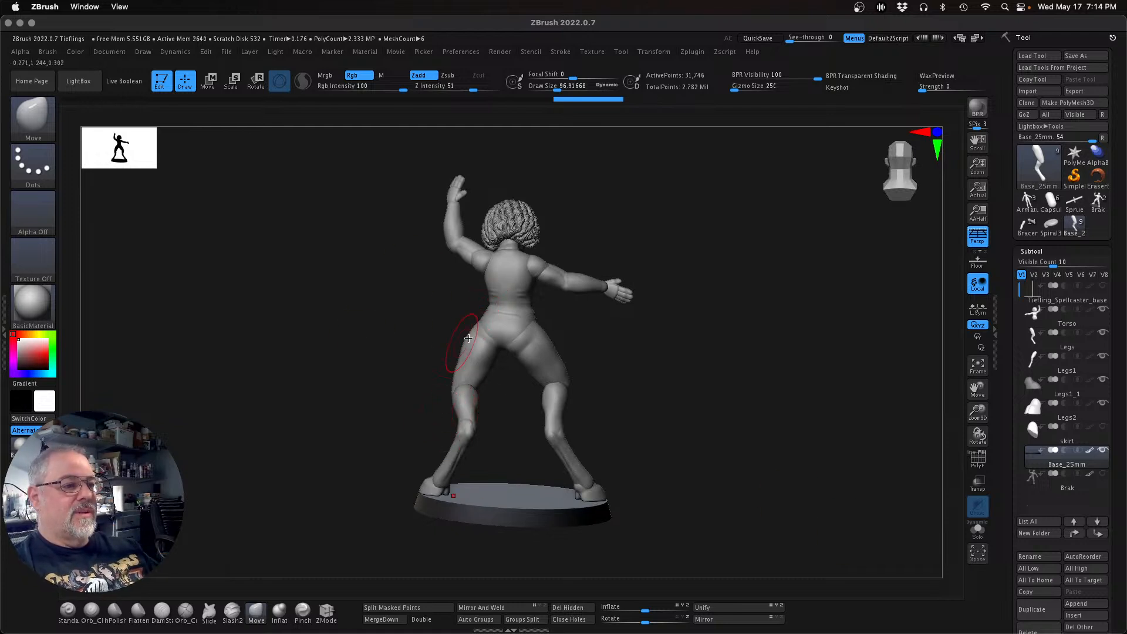
{"action": "left_click_drag", "start_coordinate": [713, 462], "coordinate": [792, 466]}
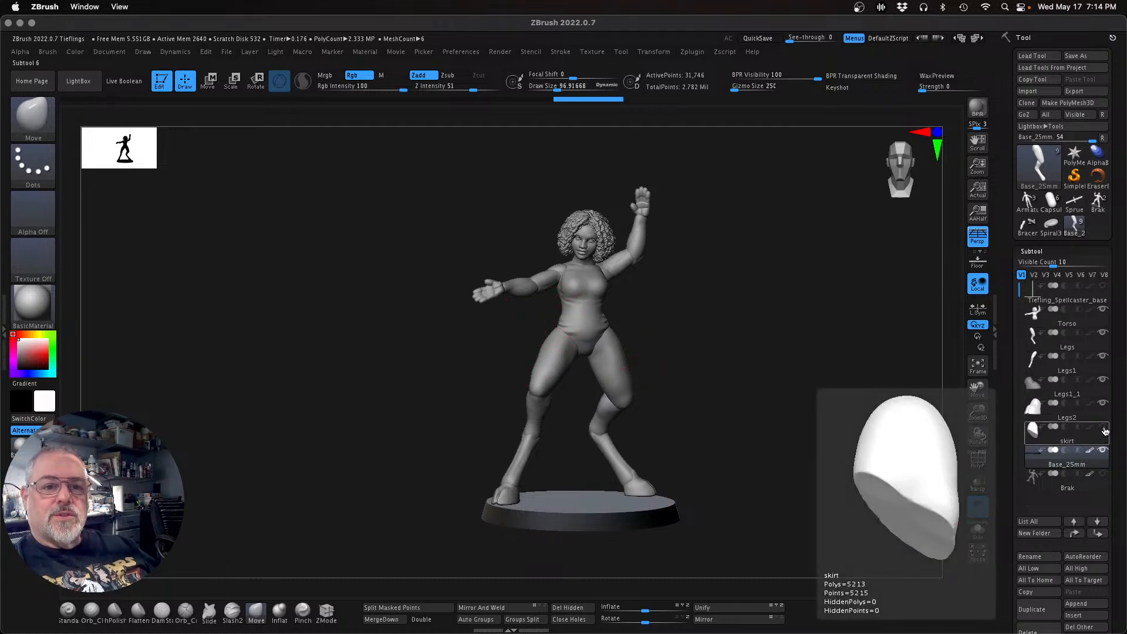
{"action": "left_click", "coordinate": [1102, 427]}
{"action": "left_click", "coordinate": [1103, 429]}
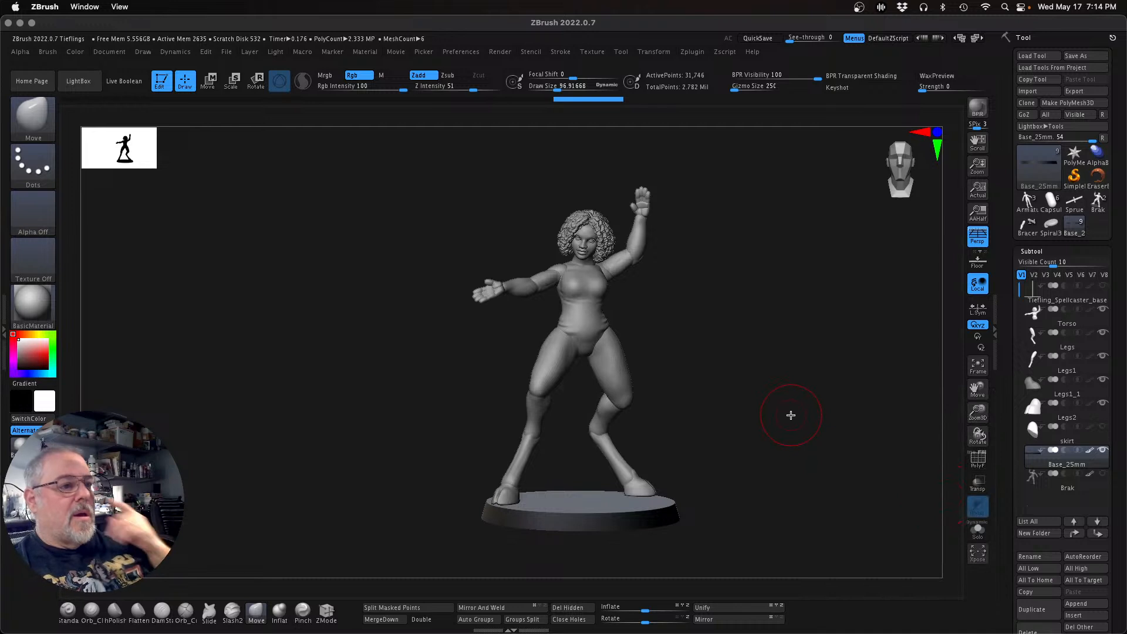
Step: Make Legs1 the active subtool and set the Move brush's draw size to about 130
{"action": "left_click_drag", "start_coordinate": [779, 406], "coordinate": [957, 490]}
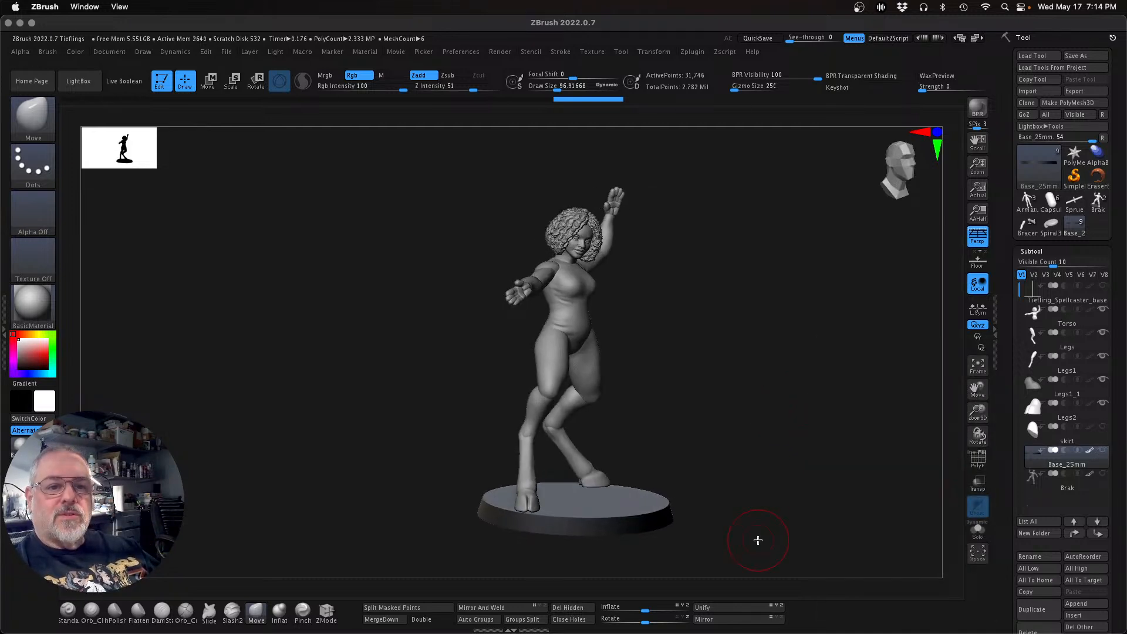
{"action": "key", "text": "Up"}
{"action": "key", "text": "Up"}
{"action": "key", "text": "Up"}
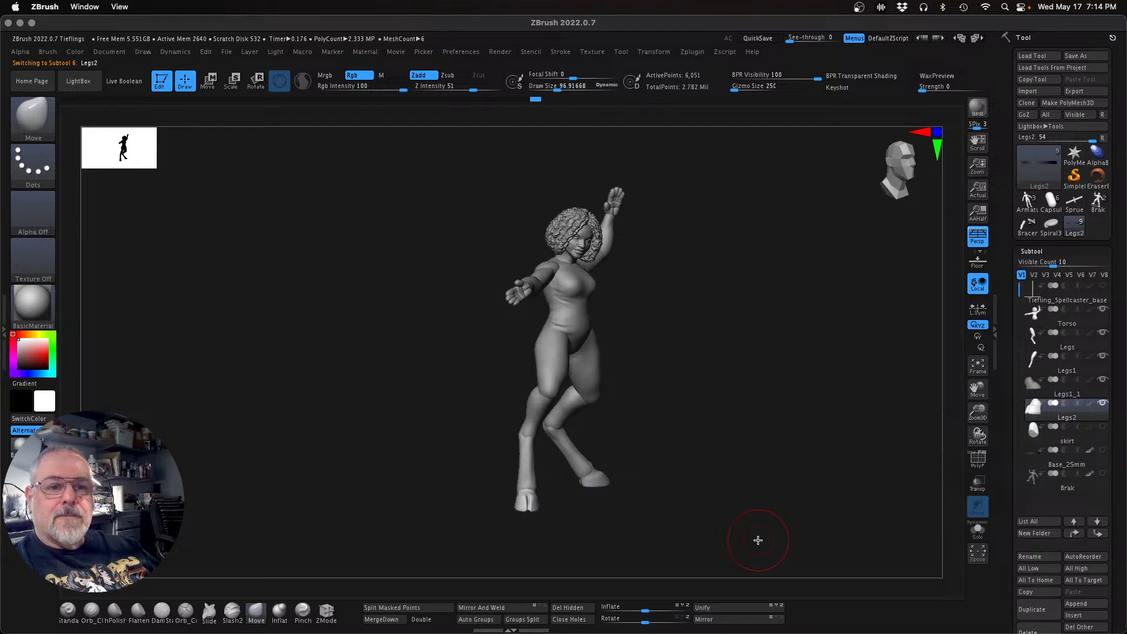
{"action": "key", "text": "Up"}
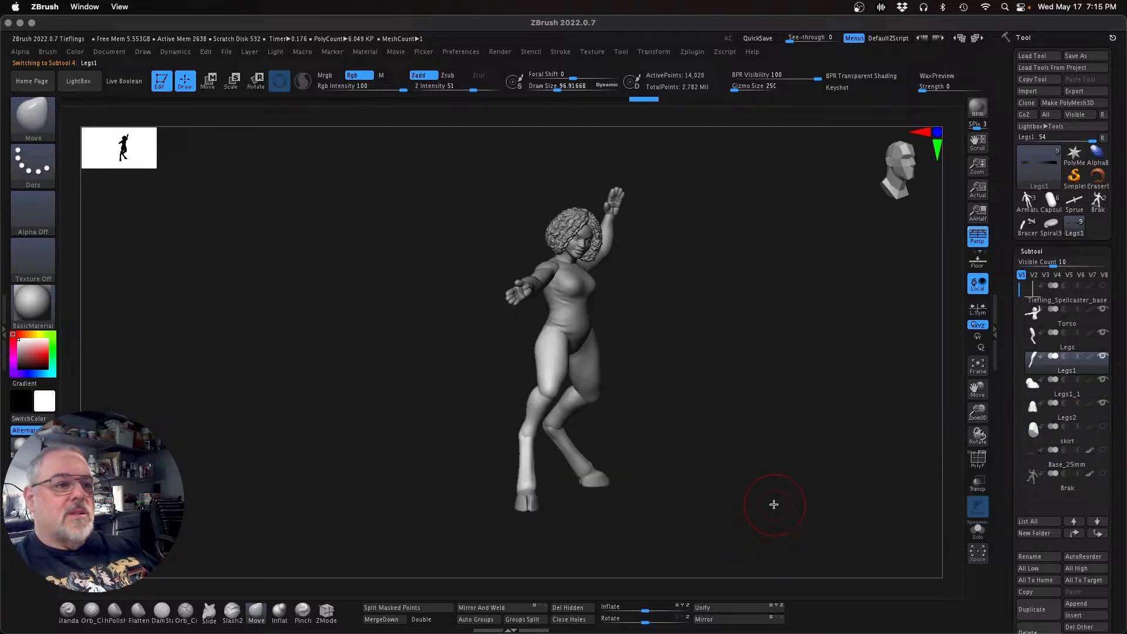
{"action": "left_click_drag", "start_coordinate": [771, 502], "coordinate": [827, 488]}
{"action": "left_click_drag", "start_coordinate": [975, 413], "coordinate": [975, 486]}
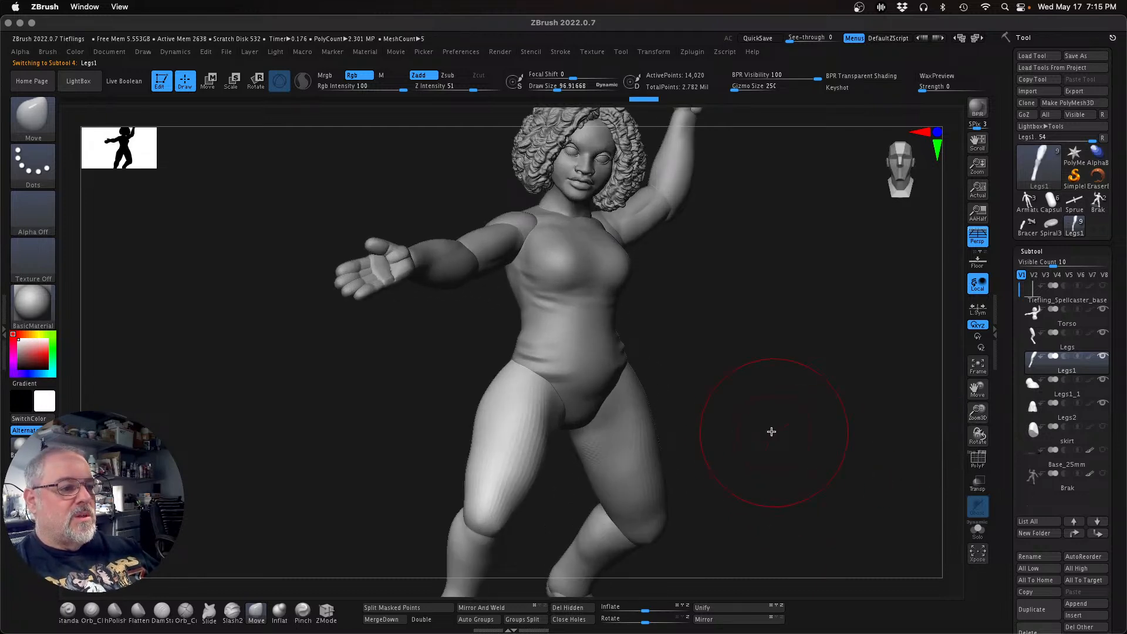
{"action": "left_click_drag", "start_coordinate": [777, 435], "coordinate": [762, 441]}
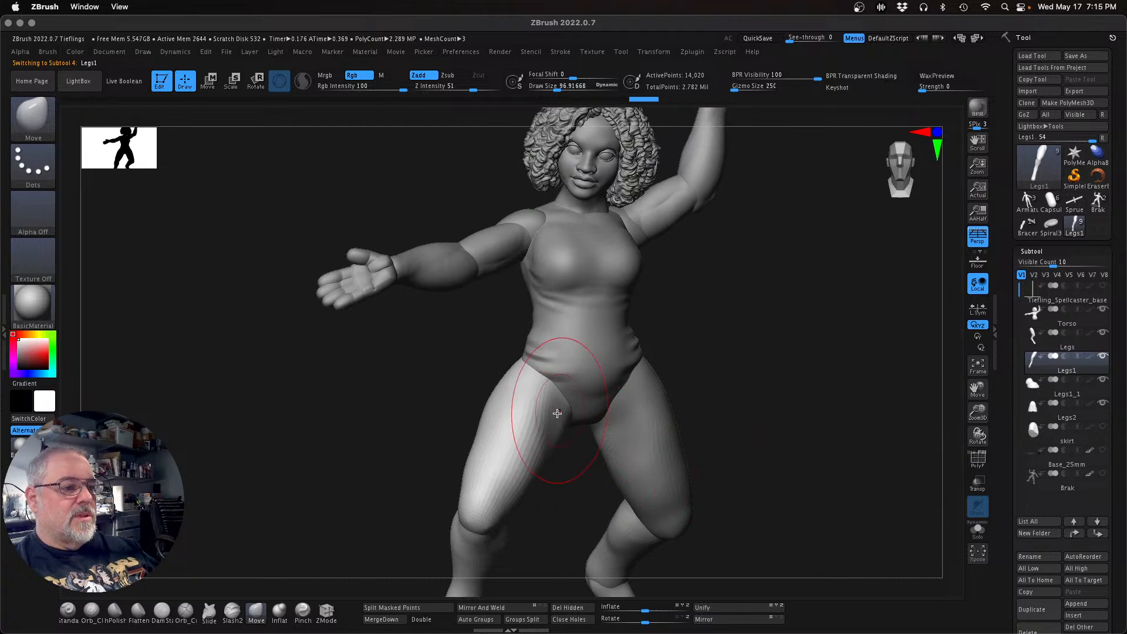
{"action": "key", "text": "s"}
{"action": "left_click_drag", "start_coordinate": [321, 504], "coordinate": [327, 503]}
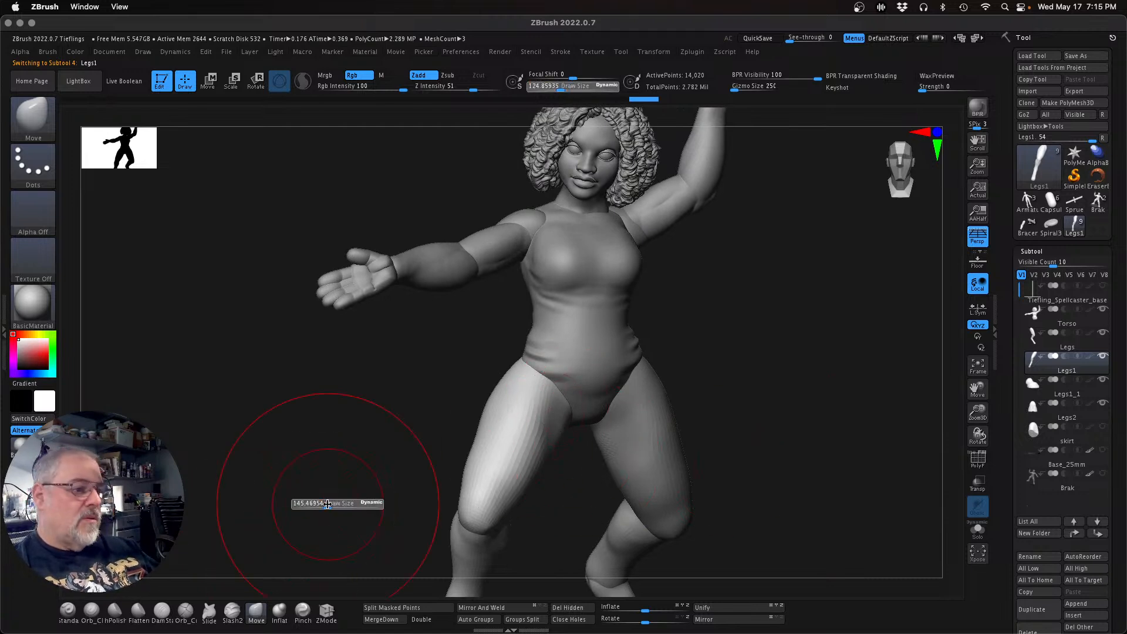
Step: Pull the top edge of the Legs1 thigh into the hip, crotch and buttock of the torso with the Move brush
{"action": "mouse_move", "coordinate": [407, 397]}
{"action": "left_mouse_down"}
{"action": "mouse_move", "coordinate": [410, 468]}
{"action": "mouse_move", "coordinate": [460, 393]}
{"action": "mouse_move", "coordinate": [479, 399]}
{"action": "left_mouse_up"}
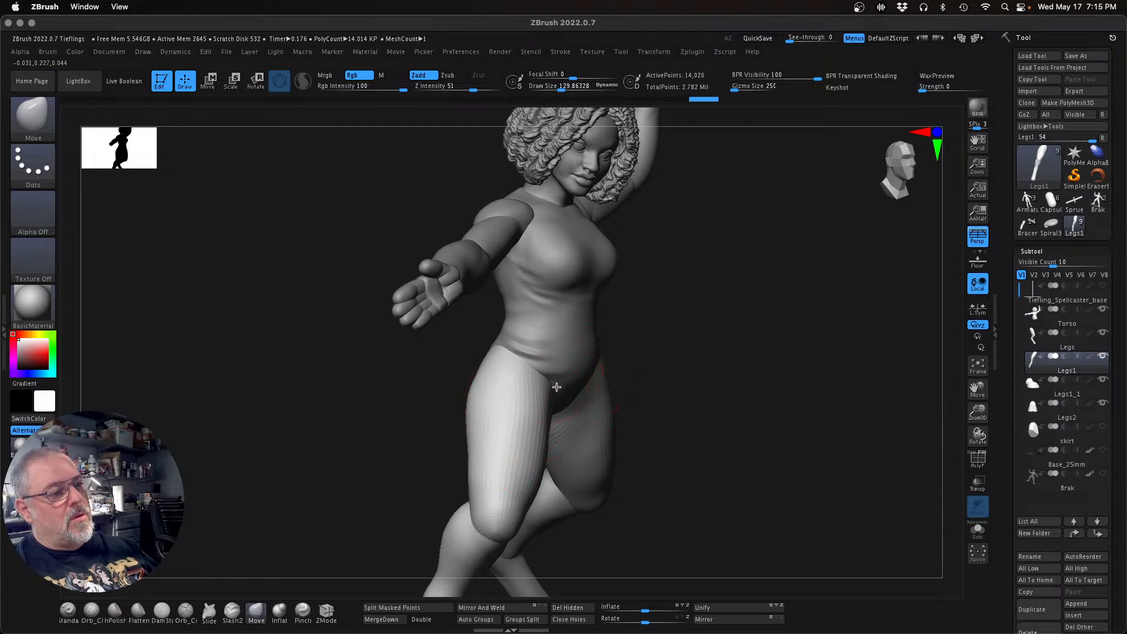
{"action": "mouse_move", "coordinate": [669, 421]}
{"action": "left_mouse_down"}
{"action": "mouse_move", "coordinate": [757, 356]}
{"action": "mouse_move", "coordinate": [723, 359]}
{"action": "mouse_move", "coordinate": [722, 344]}
{"action": "left_mouse_up"}
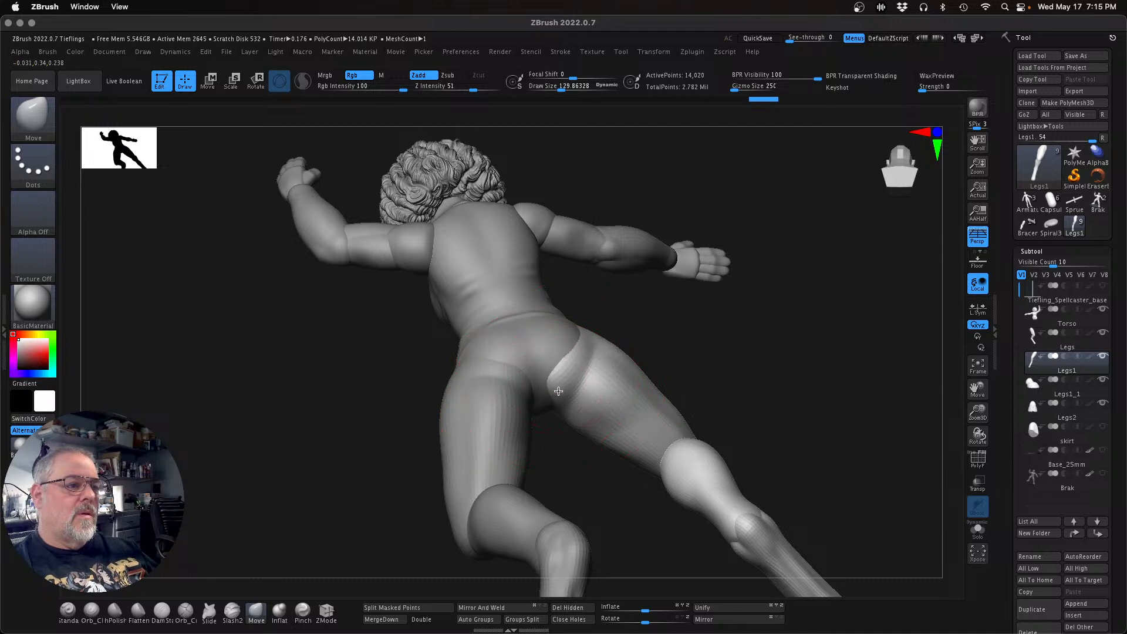
{"action": "left_click_drag", "start_coordinate": [555, 396], "coordinate": [558, 395]}
{"action": "mouse_move", "coordinate": [729, 427]}
{"action": "left_mouse_down"}
{"action": "mouse_move", "coordinate": [727, 449]}
{"action": "mouse_move", "coordinate": [690, 441]}
{"action": "mouse_move", "coordinate": [562, 387]}
{"action": "left_mouse_up"}
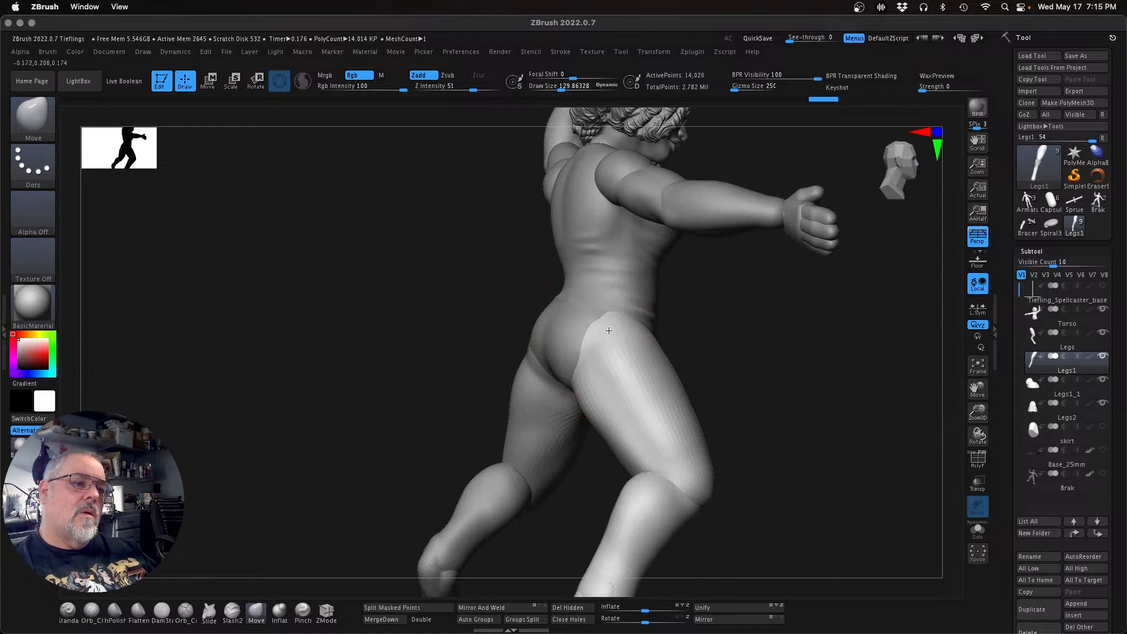
{"action": "mouse_move", "coordinate": [817, 370]}
{"action": "left_mouse_down"}
{"action": "mouse_move", "coordinate": [850, 359]}
{"action": "mouse_move", "coordinate": [822, 375]}
{"action": "left_mouse_up"}
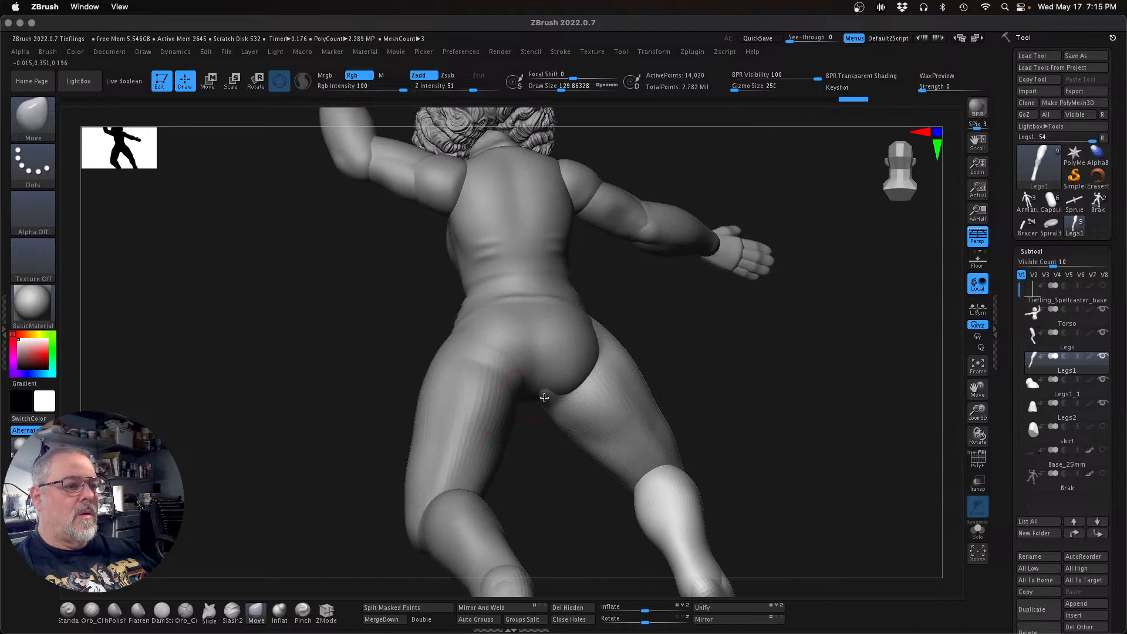
Step: Reshape the inner and back contours of the Legs1 thigh with the Move brush
{"action": "left_click_drag", "start_coordinate": [740, 352], "coordinate": [759, 228]}
{"action": "left_click_drag", "start_coordinate": [584, 365], "coordinate": [545, 376]}
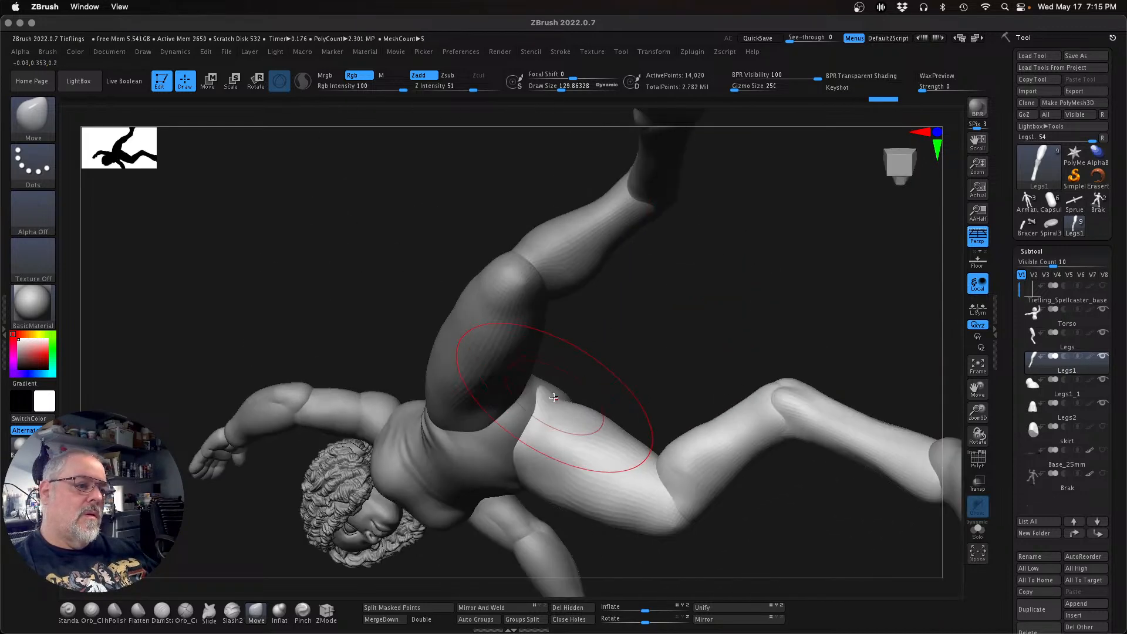
{"action": "left_click_drag", "start_coordinate": [704, 311], "coordinate": [752, 395]}
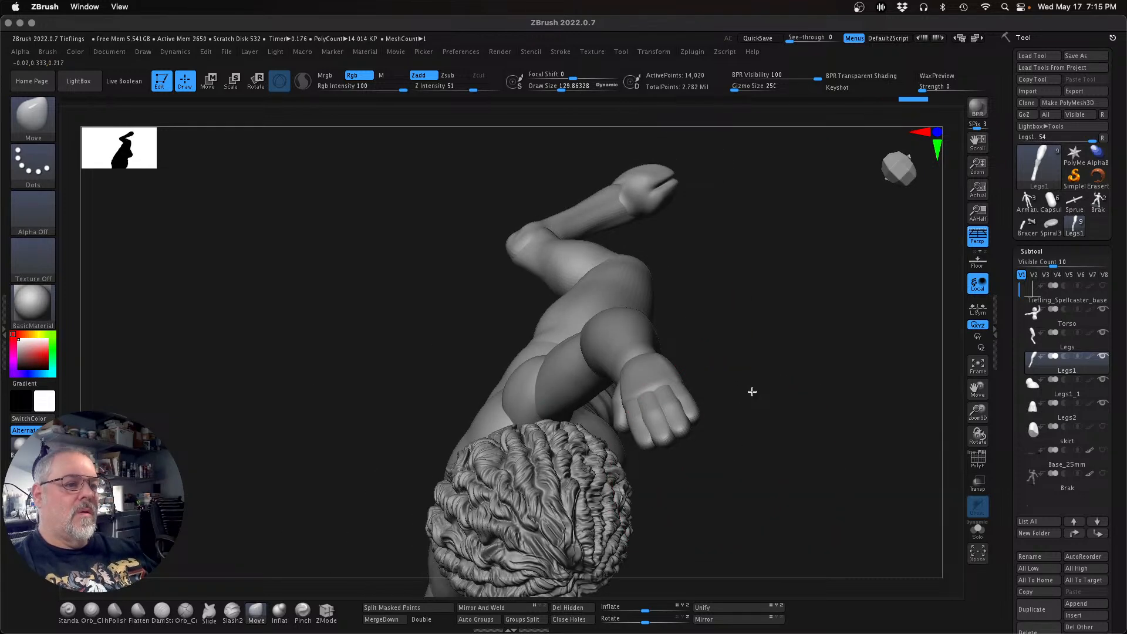
{"action": "left_click_drag", "start_coordinate": [749, 349], "coordinate": [737, 422]}
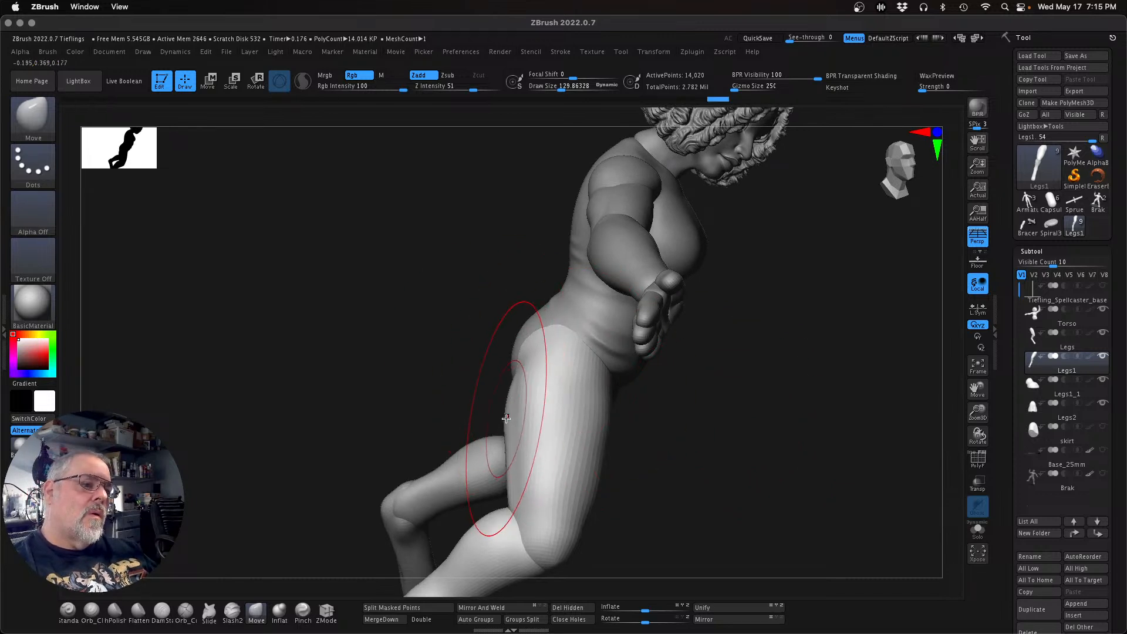
{"action": "left_click_drag", "start_coordinate": [513, 426], "coordinate": [603, 468]}
Step: Make Legs the active subtool and reshape its upper thigh to blend with the torso at the hip and buttock
{"action": "mouse_move", "coordinate": [707, 488]}
{"action": "left_mouse_down"}
{"action": "mouse_move", "coordinate": [672, 460]}
{"action": "mouse_move", "coordinate": [692, 460]}
{"action": "mouse_move", "coordinate": [716, 434]}
{"action": "left_mouse_up"}
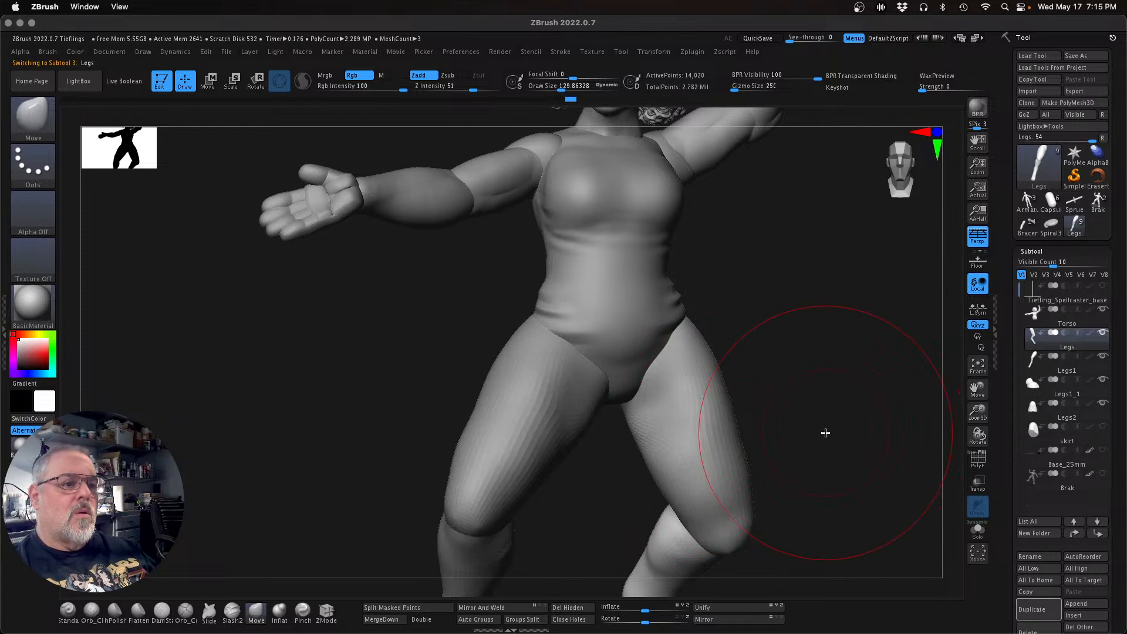
{"action": "mouse_move", "coordinate": [817, 420]}
{"action": "left_mouse_down"}
{"action": "mouse_move", "coordinate": [780, 410]}
{"action": "mouse_move", "coordinate": [731, 427]}
{"action": "left_mouse_up"}
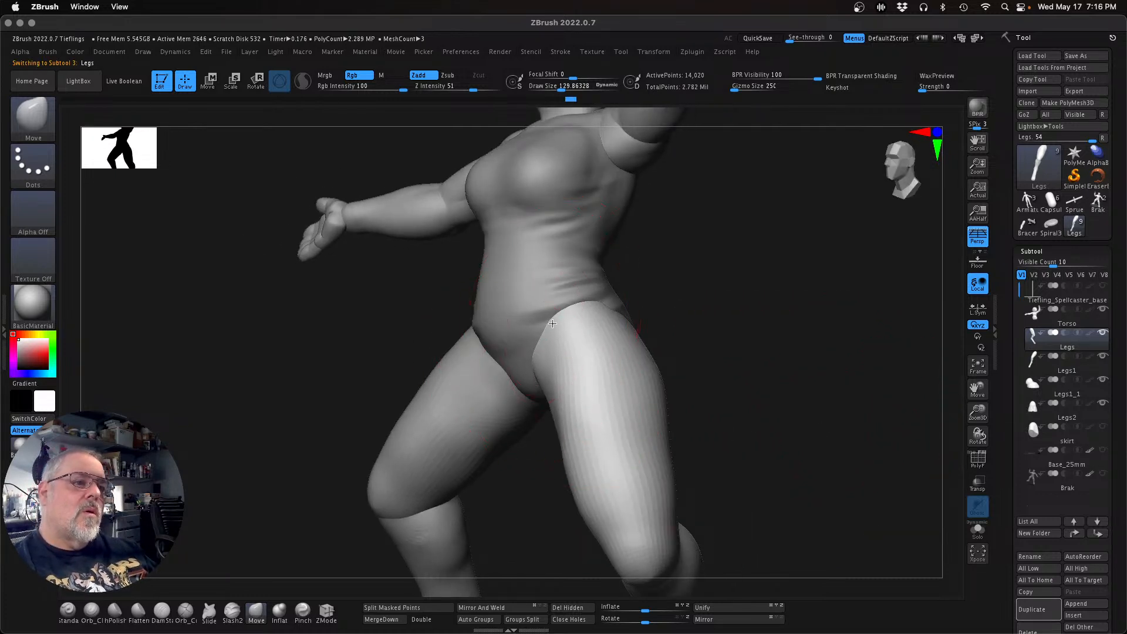
{"action": "left_click_drag", "start_coordinate": [726, 350], "coordinate": [695, 355]}
{"action": "left_click_drag", "start_coordinate": [752, 383], "coordinate": [672, 382]}
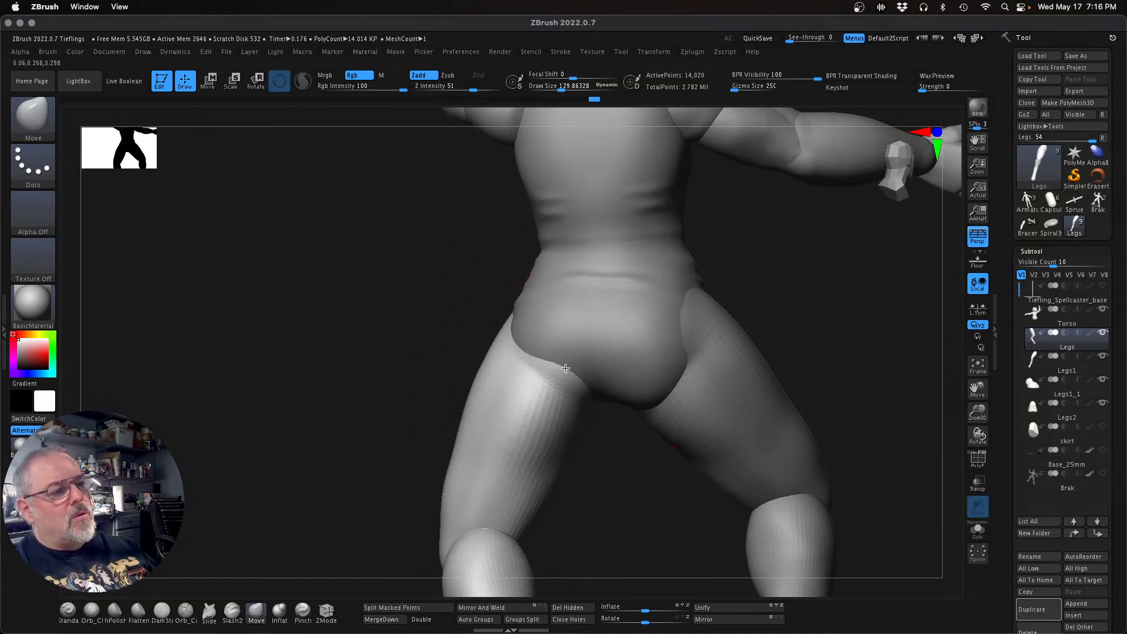
{"action": "mouse_move", "coordinate": [634, 485]}
{"action": "left_mouse_down"}
{"action": "mouse_move", "coordinate": [679, 467]}
{"action": "mouse_move", "coordinate": [587, 440]}
{"action": "left_mouse_up"}
{"action": "left_click_drag", "start_coordinate": [537, 386], "coordinate": [532, 388]}
{"action": "left_click_drag", "start_coordinate": [699, 392], "coordinate": [677, 400]}
Step: Make Torso the active subtool and reshape the buttocks and hip contours where they meet both thighs
{"action": "left_click", "coordinate": [681, 402], "text": "alt"}
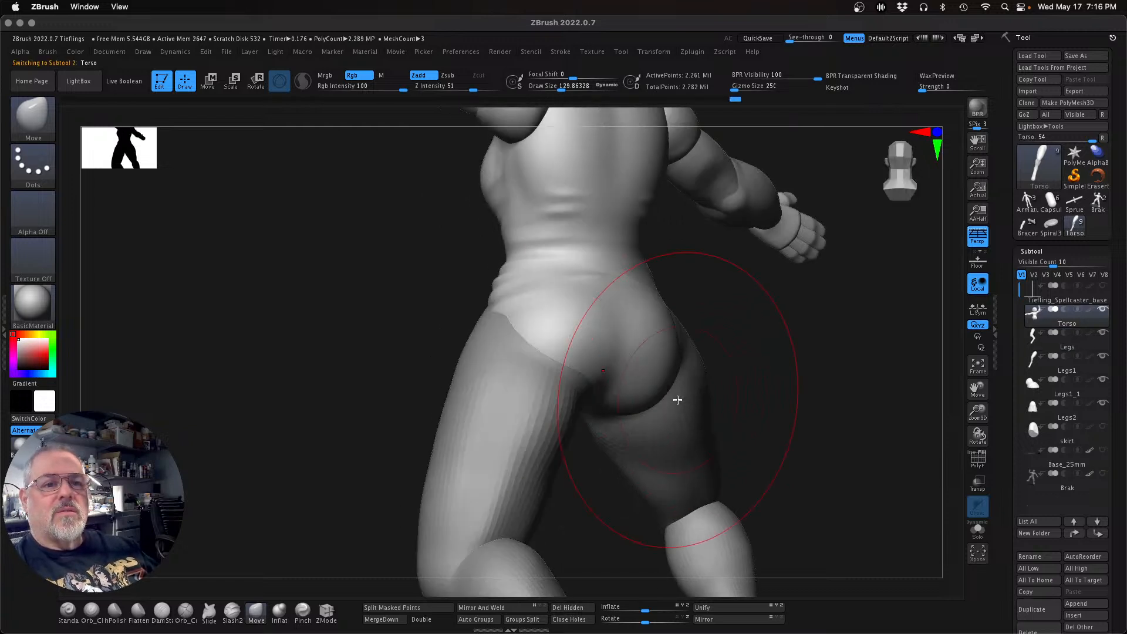
{"action": "left_click_drag", "start_coordinate": [735, 364], "coordinate": [674, 390]}
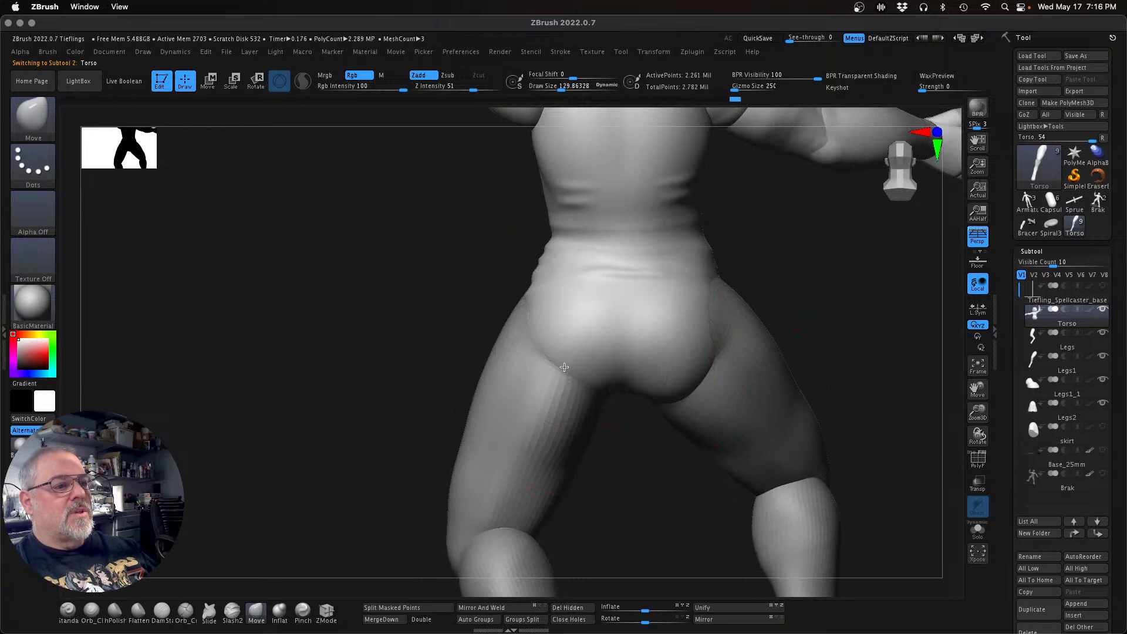
{"action": "mouse_move", "coordinate": [559, 368]}
{"action": "left_mouse_down"}
{"action": "mouse_move", "coordinate": [649, 360]}
{"action": "mouse_move", "coordinate": [729, 315]}
{"action": "left_mouse_up"}
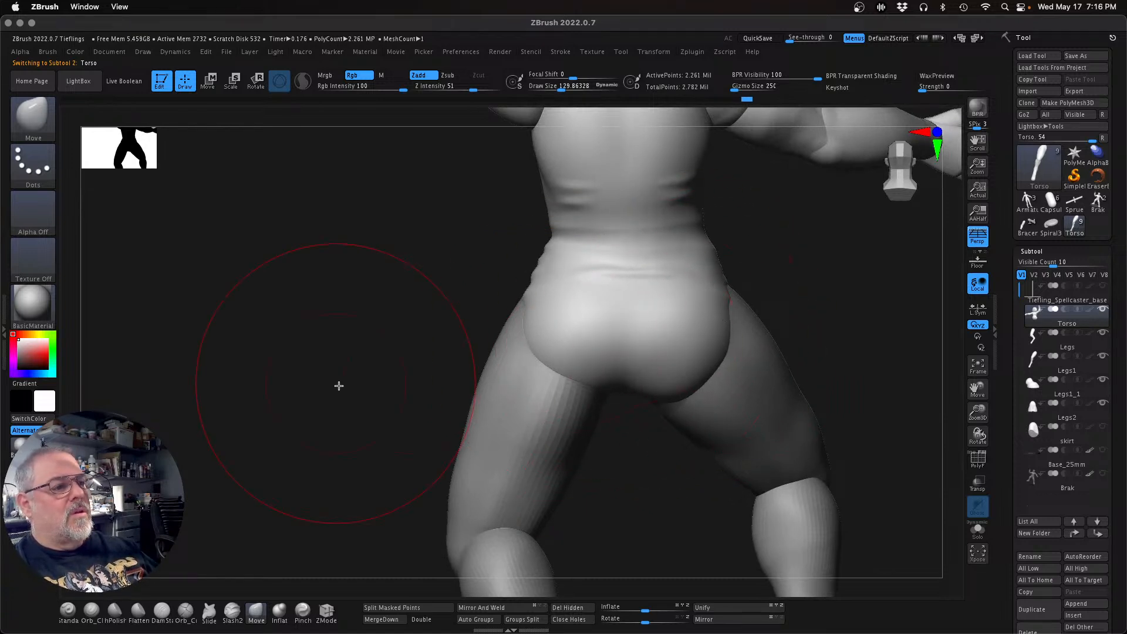
{"action": "left_click_drag", "start_coordinate": [334, 382], "coordinate": [382, 382]}
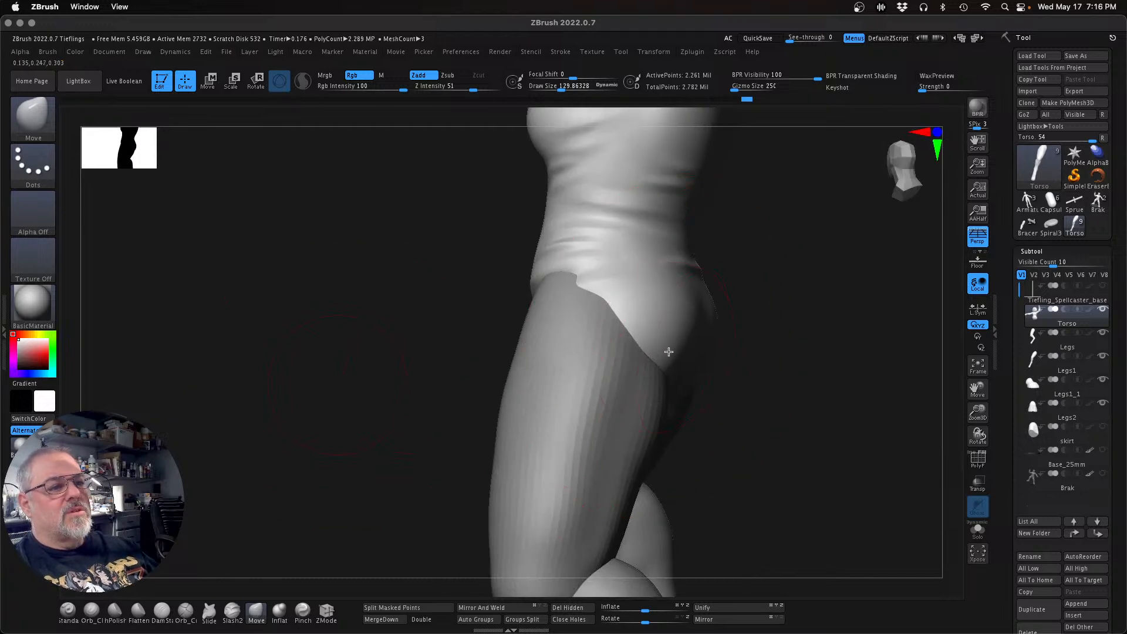
{"action": "left_click_drag", "start_coordinate": [666, 349], "coordinate": [671, 353]}
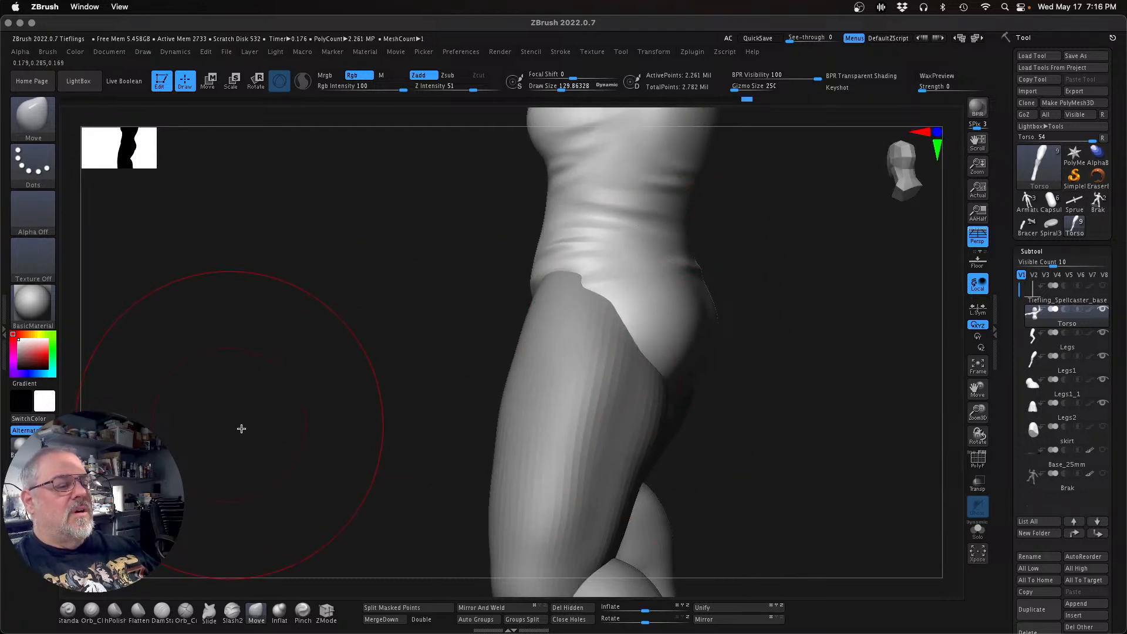
{"action": "left_click_drag", "start_coordinate": [345, 412], "coordinate": [453, 495]}
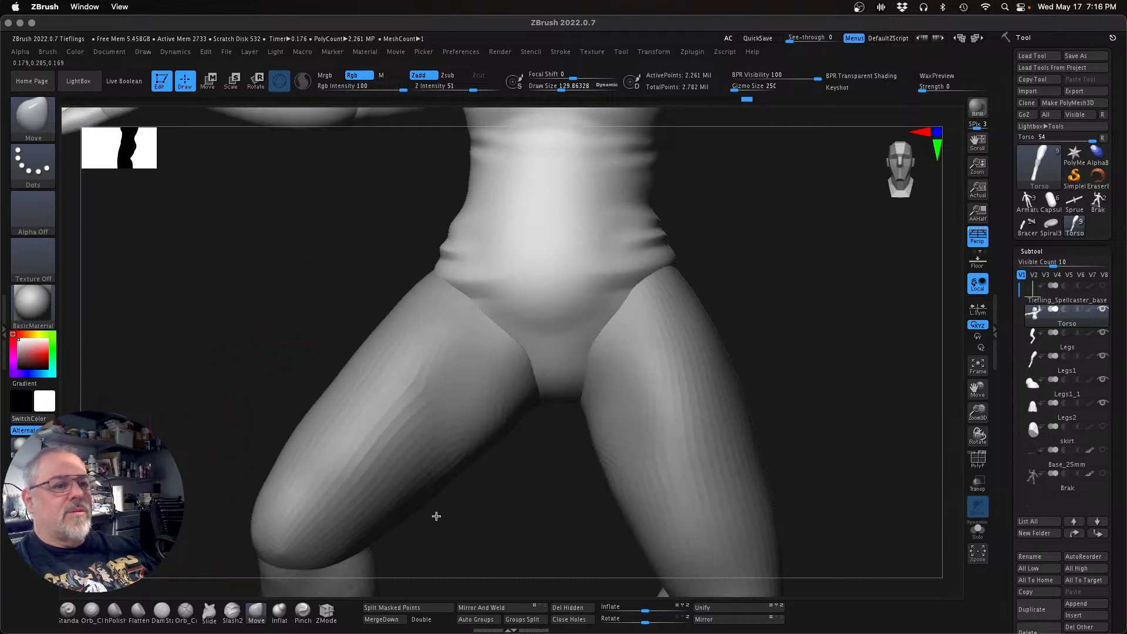
Step: Make Legs1_1 the active subtool, centre the transform gizmo on its foot and turn the gizmo axes to follow the foot's direction
{"action": "left_click_drag", "start_coordinate": [979, 414], "coordinate": [748, 395]}
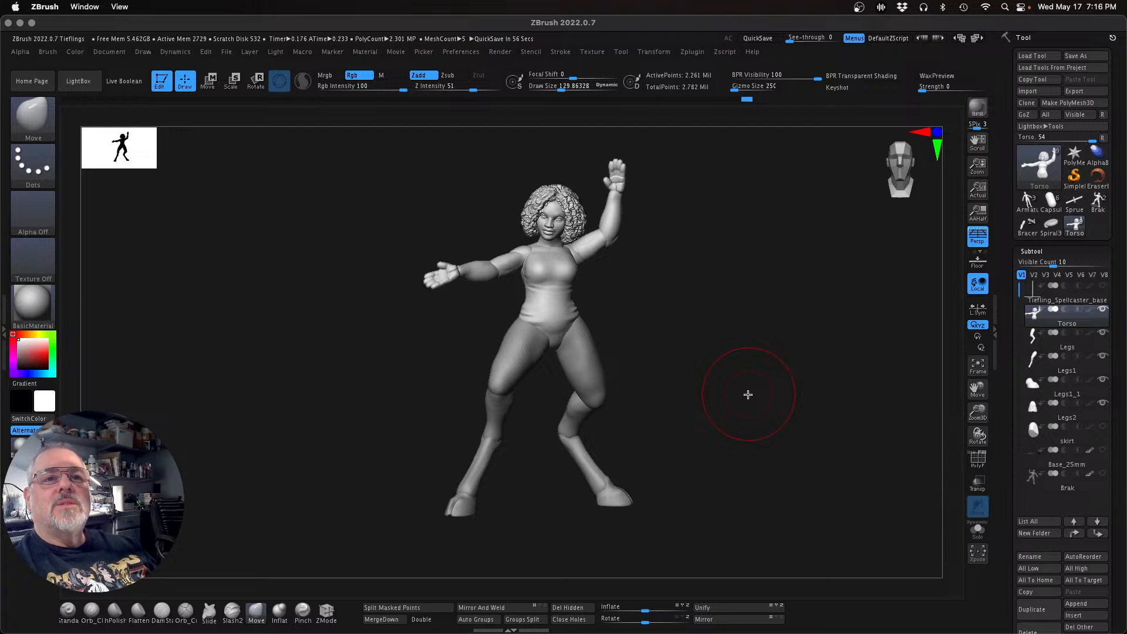
{"action": "key", "text": "alt+Down"}
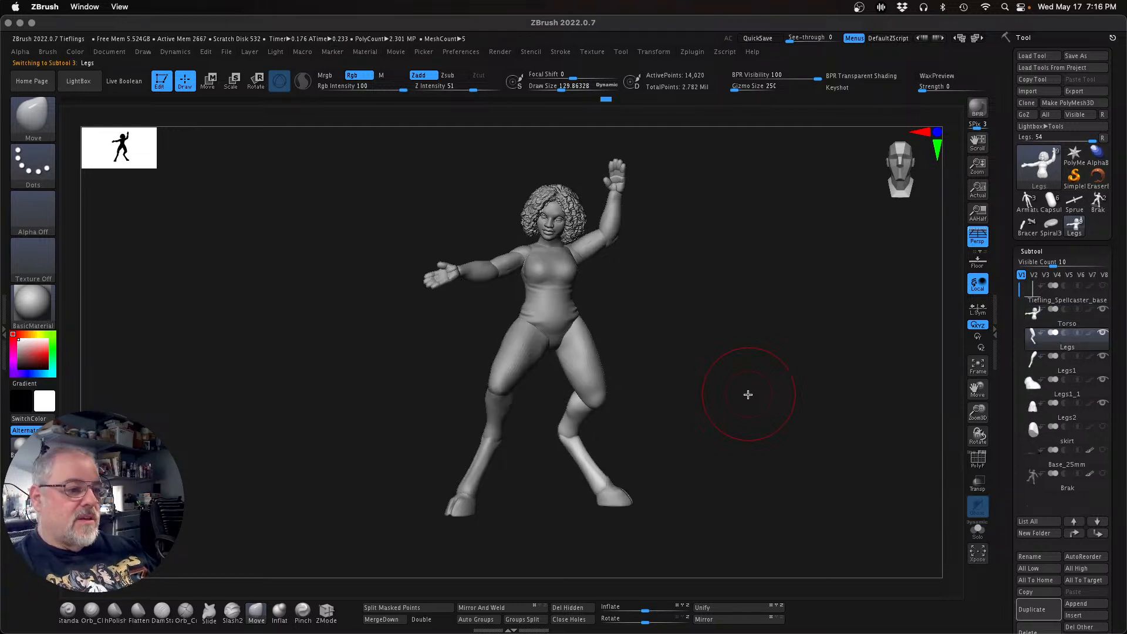
{"action": "left_click_drag", "start_coordinate": [724, 410], "coordinate": [767, 381]}
{"action": "key", "text": "Down"}
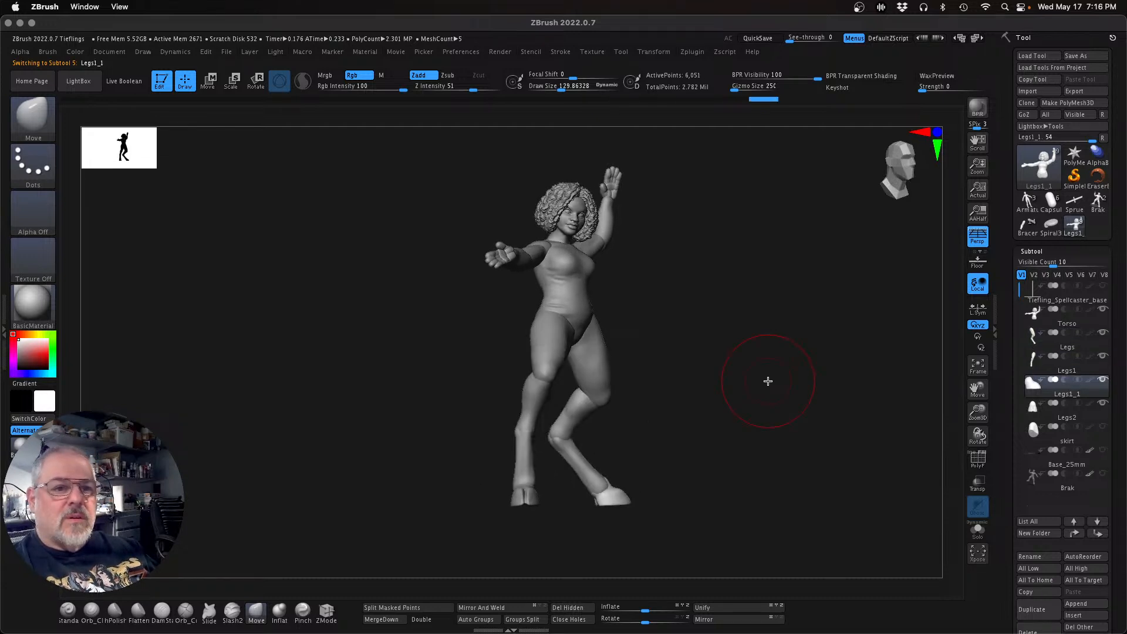
{"action": "key", "text": "w"}
{"action": "left_click_drag", "start_coordinate": [730, 487], "coordinate": [720, 512]}
{"action": "left_click_drag", "start_coordinate": [714, 390], "coordinate": [722, 305]}
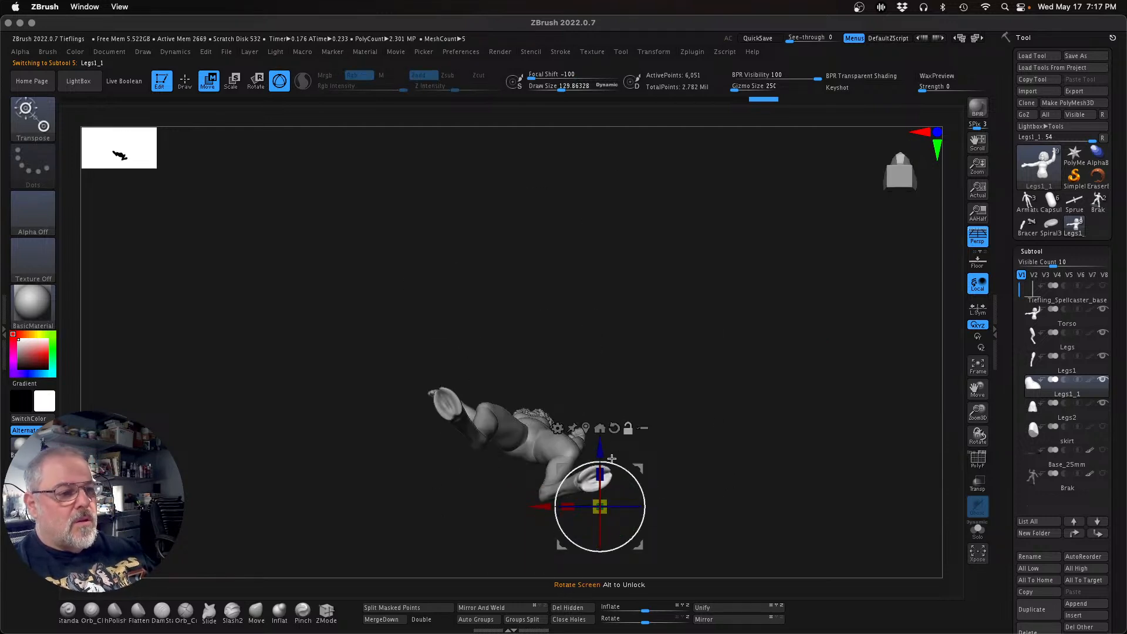
{"action": "left_click", "coordinate": [591, 429]}
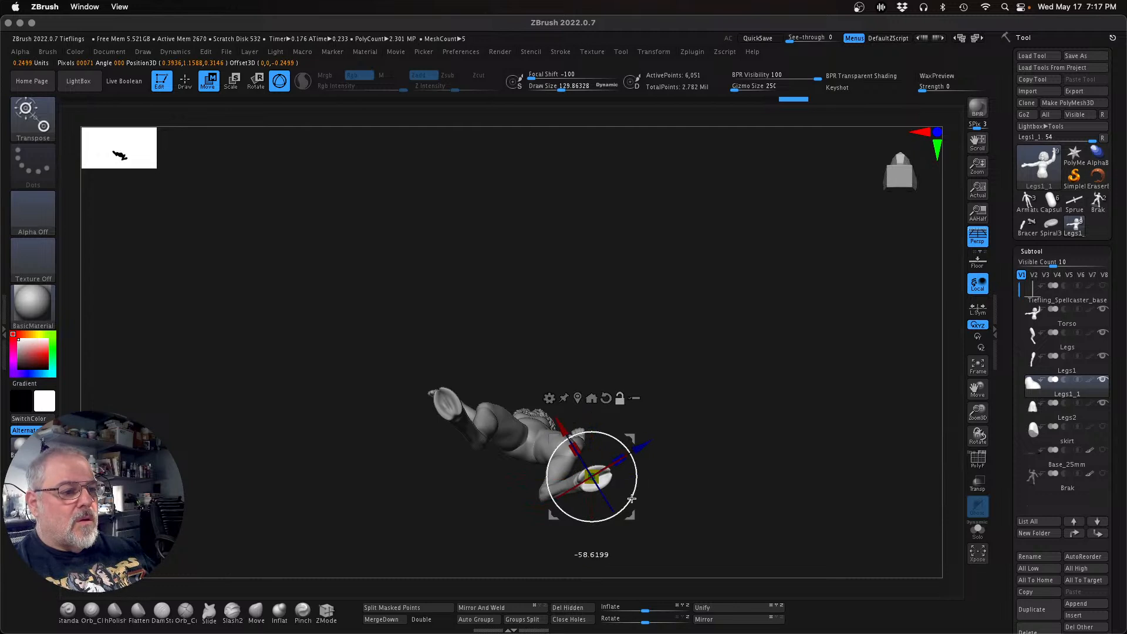
{"action": "left_click_drag", "start_coordinate": [622, 505], "coordinate": [622, 505], "text": "alt"}
{"action": "left_click_drag", "start_coordinate": [758, 422], "coordinate": [757, 543]}
{"action": "mouse_move", "coordinate": [656, 470]}
{"action": "left_mouse_down"}
{"action": "mouse_move", "coordinate": [720, 484]}
{"action": "mouse_move", "coordinate": [759, 478]}
{"action": "mouse_move", "coordinate": [651, 511]}
{"action": "mouse_move", "coordinate": [616, 496]}
{"action": "mouse_move", "coordinate": [737, 473]}
{"action": "mouse_move", "coordinate": [804, 485]}
{"action": "left_mouse_up"}
{"action": "key", "text": "q"}
{"action": "key", "text": "shift"}
Step: Make Legs2 the active subtool and centre the transform gizmo on its foot
{"action": "key", "text": "Down"}
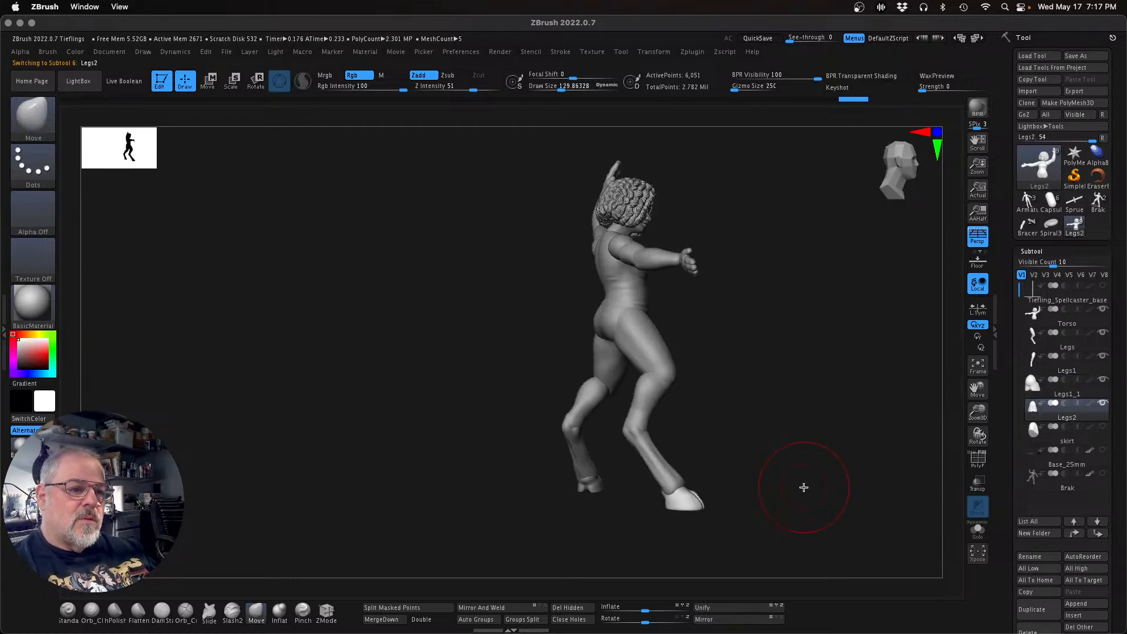
{"action": "key", "text": "w"}
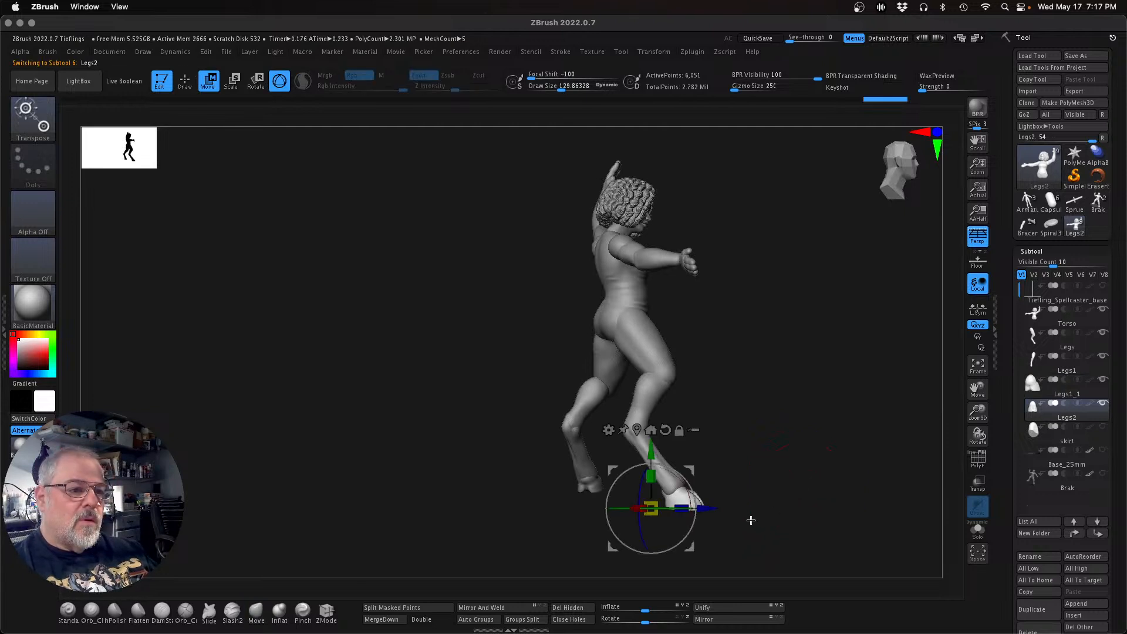
{"action": "left_click", "coordinate": [637, 430], "text": "alt"}
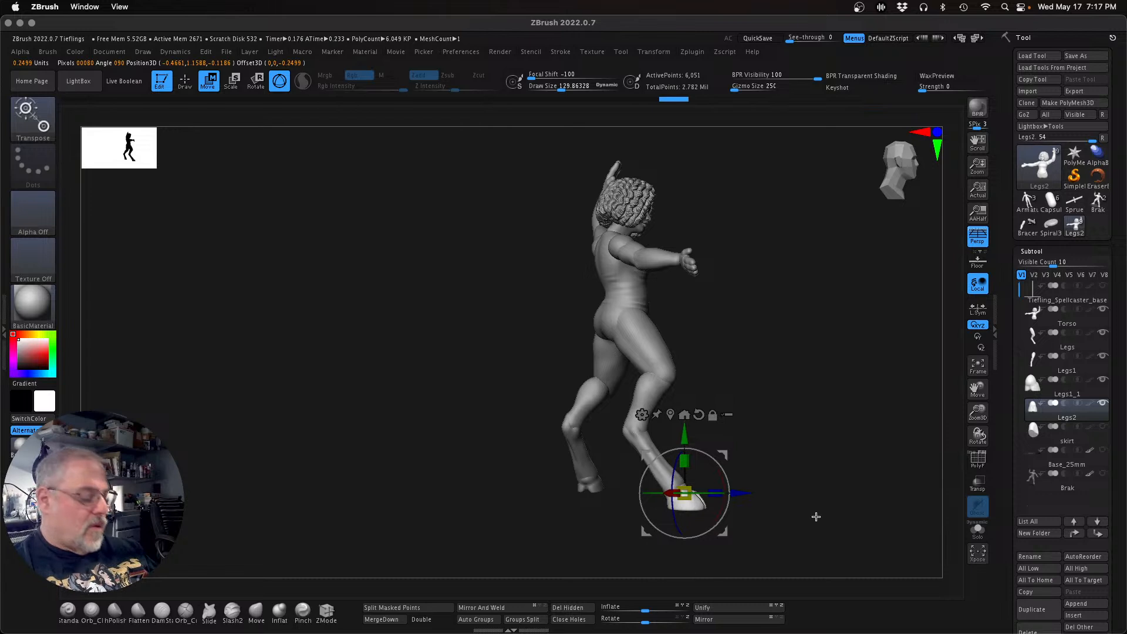
{"action": "key", "text": "q"}
Step: Examine the whole figure's pose and reshaped hips from the front and back
{"action": "left_click_drag", "start_coordinate": [818, 524], "coordinate": [760, 526]}
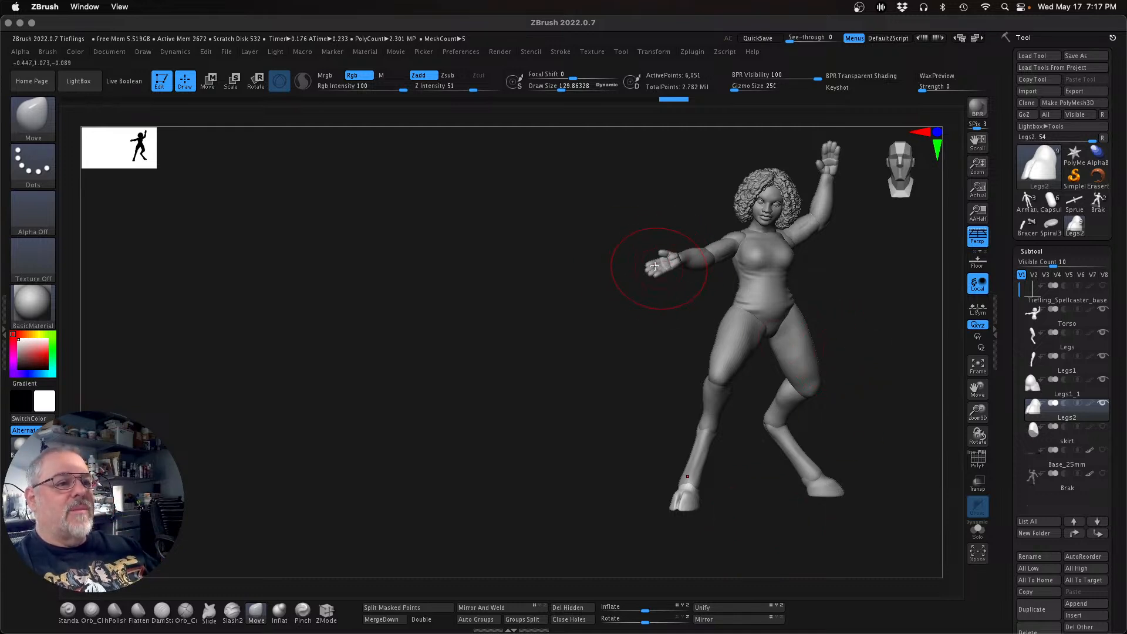
{"action": "left_click_drag", "start_coordinate": [877, 407], "coordinate": [667, 428], "text": "alt"}
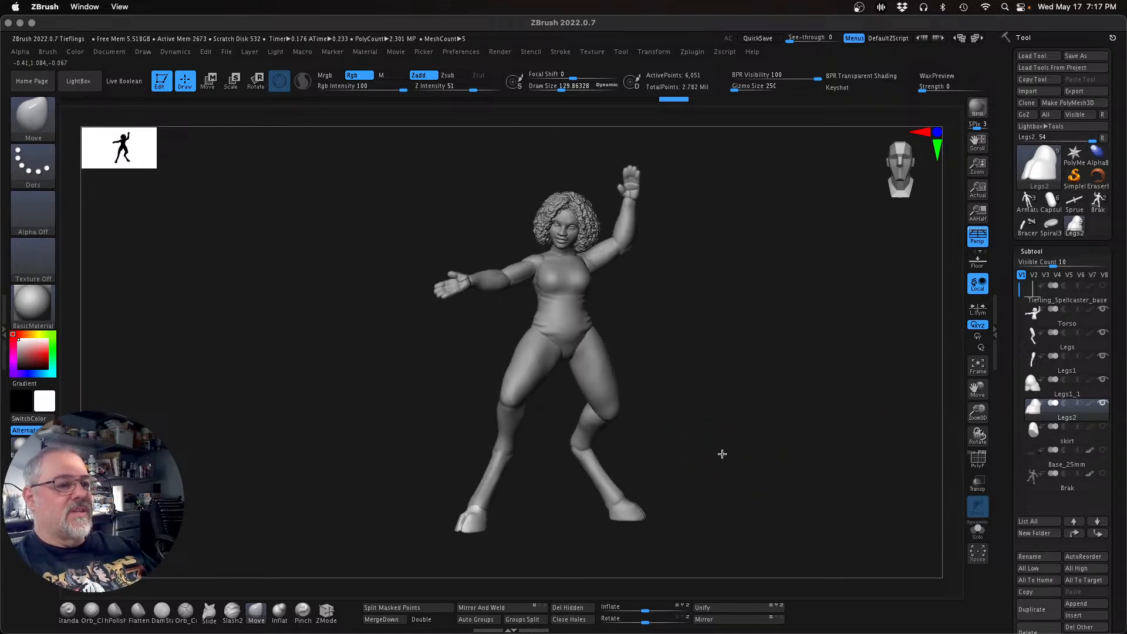
{"action": "left_click_drag", "start_coordinate": [722, 456], "coordinate": [773, 439]}
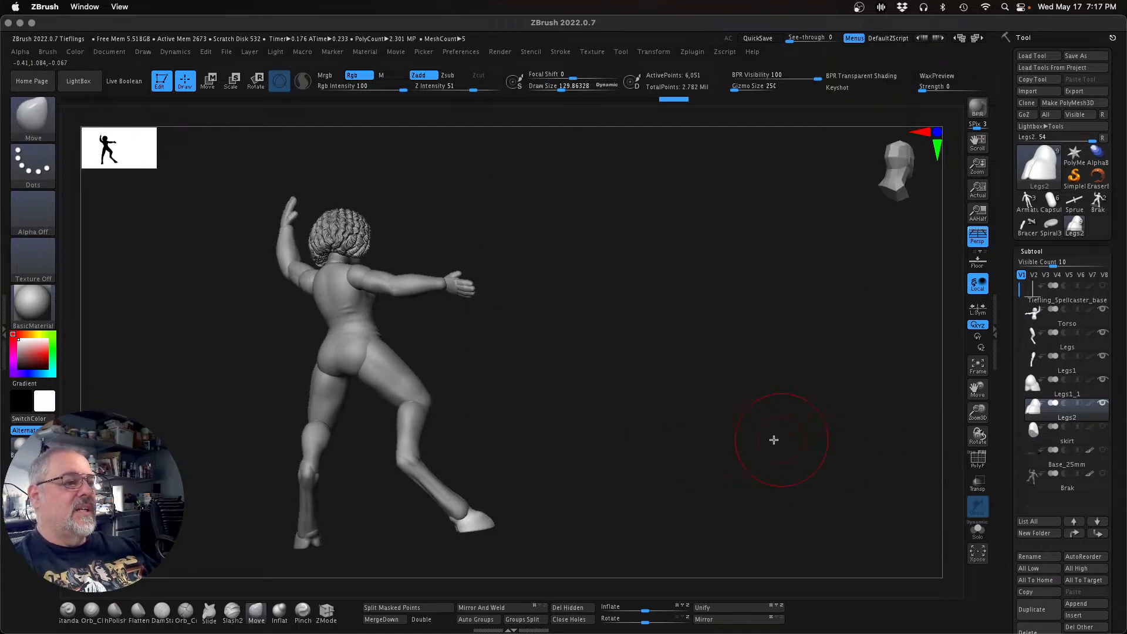
{"action": "left_click_drag", "start_coordinate": [493, 306], "coordinate": [741, 448]}
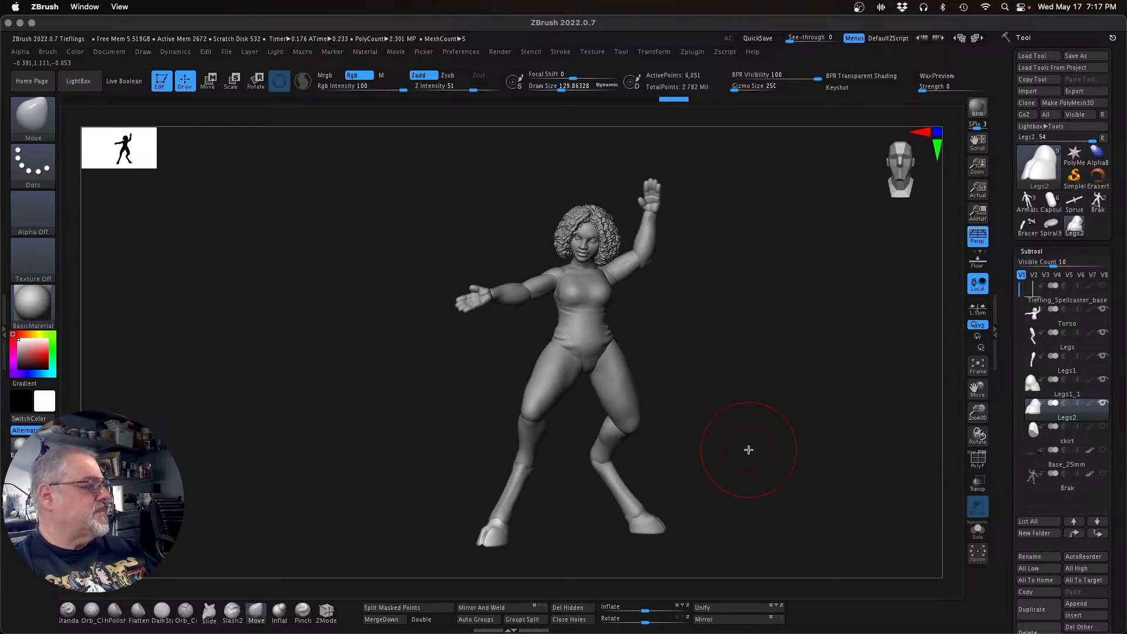
{"action": "mouse_move", "coordinate": [778, 475]}
{"action": "left_mouse_down"}
{"action": "mouse_move", "coordinate": [739, 491]}
{"action": "mouse_move", "coordinate": [699, 483]}
{"action": "mouse_move", "coordinate": [786, 455]}
{"action": "mouse_move", "coordinate": [777, 461]}
{"action": "mouse_move", "coordinate": [751, 430]}
{"action": "left_mouse_up"}
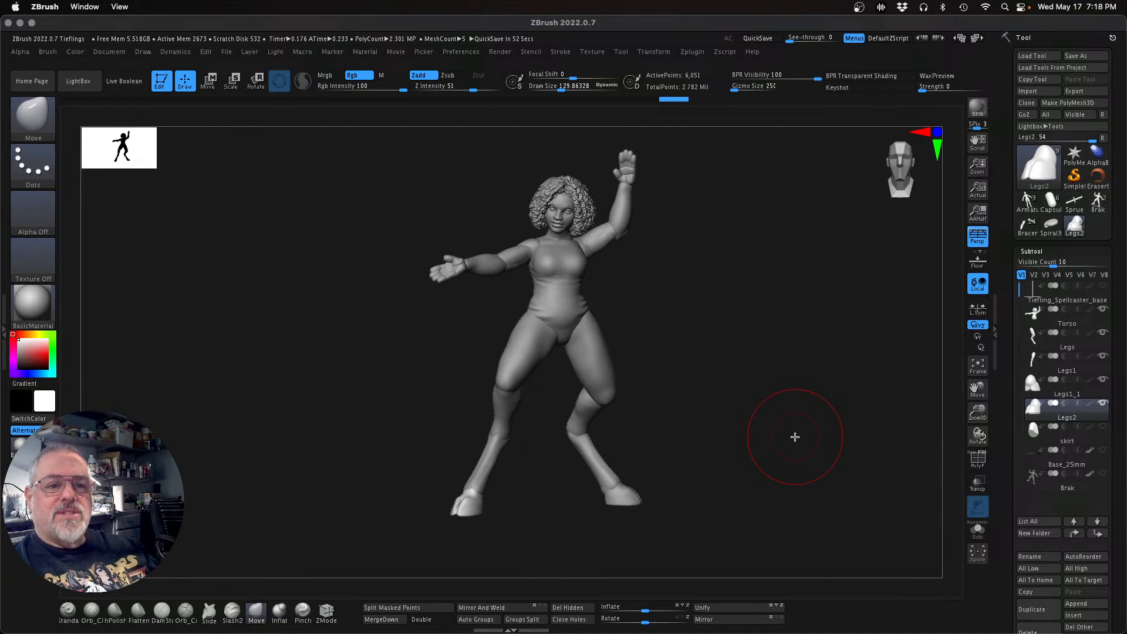
Step: Make skirt the active subtool, move it over the hips and centre the transform gizmo on its unmasked mesh
{"action": "key", "text": "Down"}
{"action": "mouse_move", "coordinate": [794, 437]}
{"action": "left_mouse_down"}
{"action": "mouse_move", "coordinate": [852, 424]}
{"action": "mouse_move", "coordinate": [883, 443]}
{"action": "left_mouse_up"}
{"action": "key", "text": "w"}
{"action": "left_click_drag", "start_coordinate": [600, 321], "coordinate": [561, 363]}
{"action": "left_click_drag", "start_coordinate": [863, 437], "coordinate": [822, 458]}
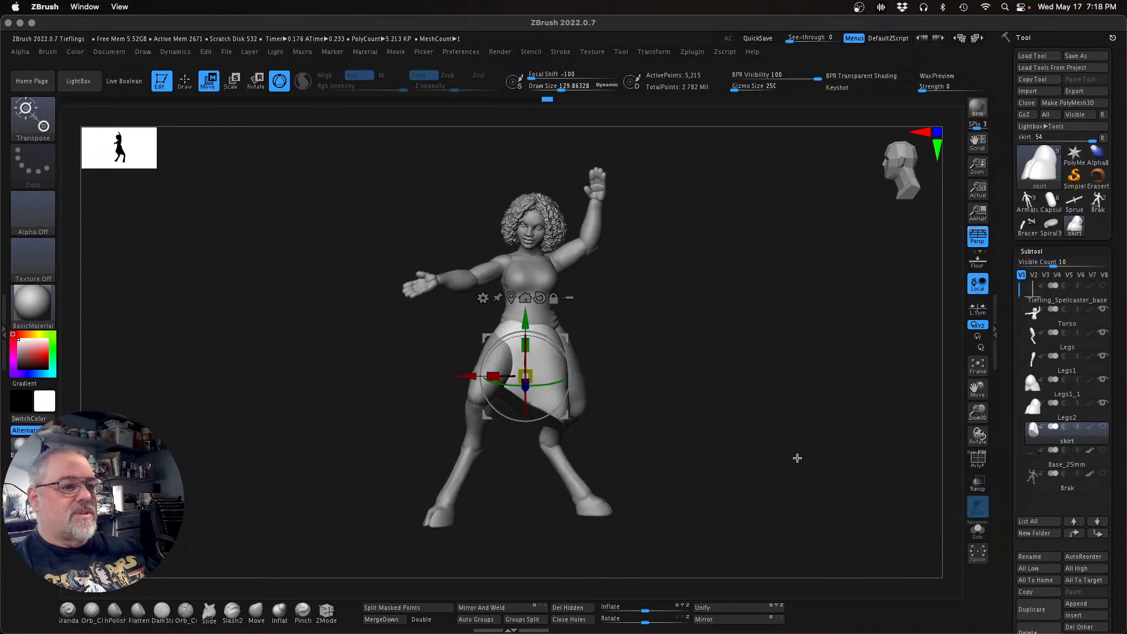
{"action": "left_click_drag", "start_coordinate": [493, 376], "coordinate": [483, 379]}
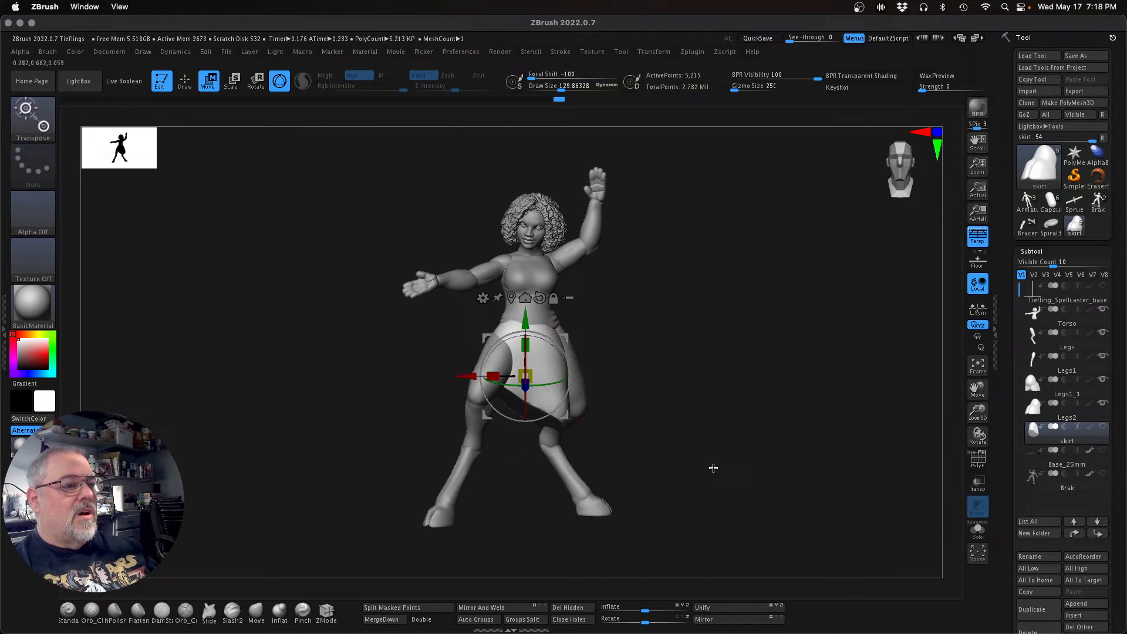
{"action": "left_click", "coordinate": [537, 300]}
{"action": "left_click", "coordinate": [512, 298]}
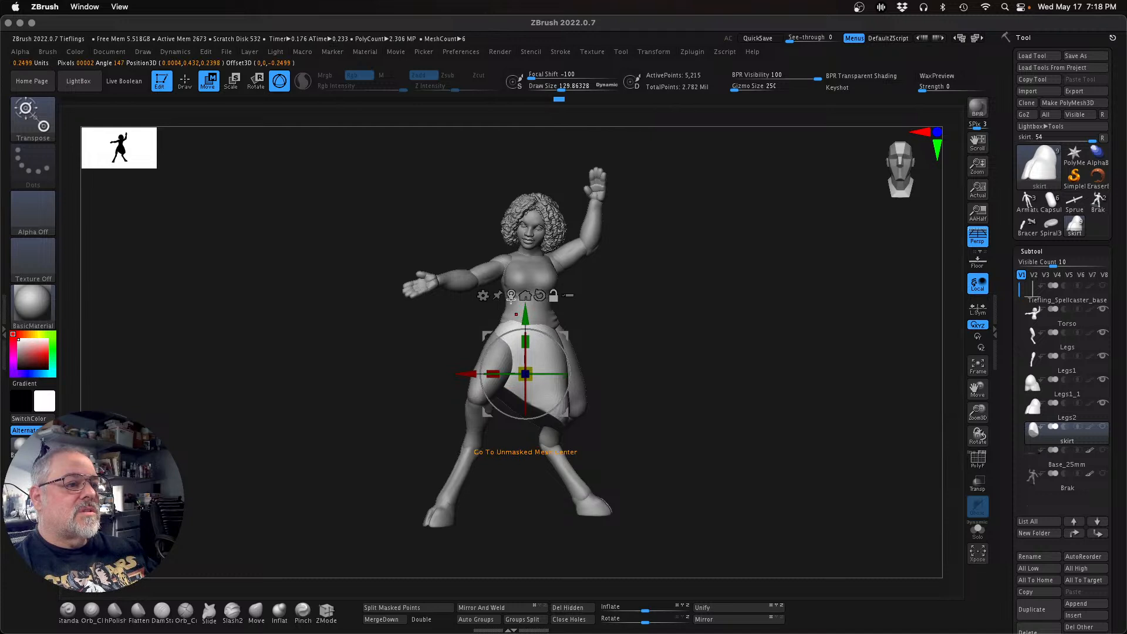
Step: Apply a Taper deformer to the skirt so it flares toward the hem, and accept the deformation
{"action": "left_click", "coordinate": [483, 296]}
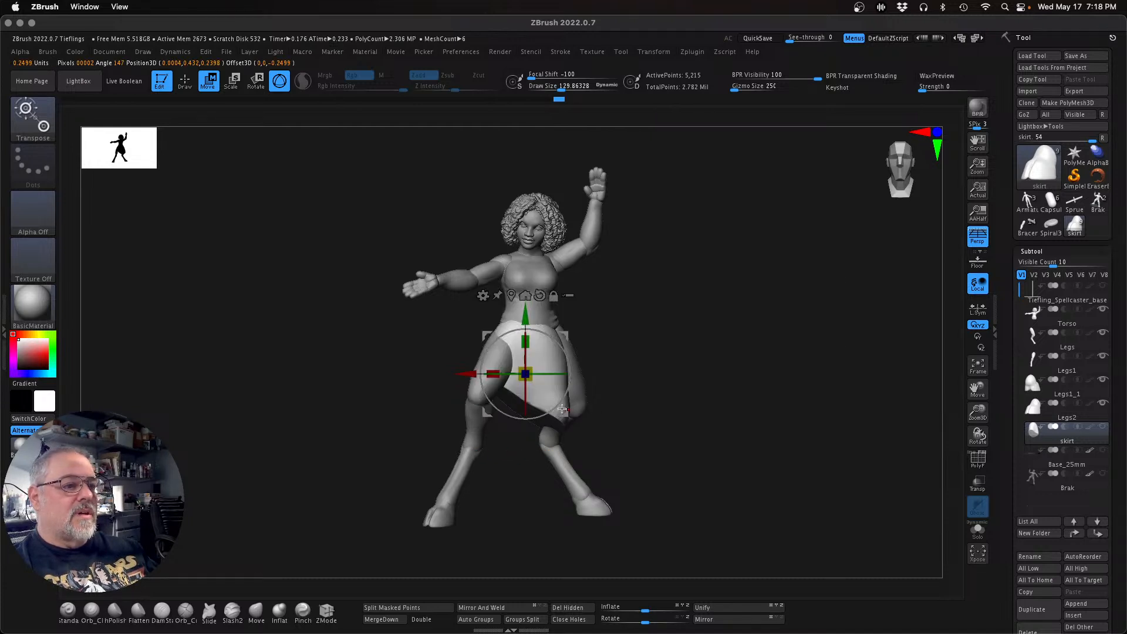
{"action": "left_click", "coordinate": [482, 295]}
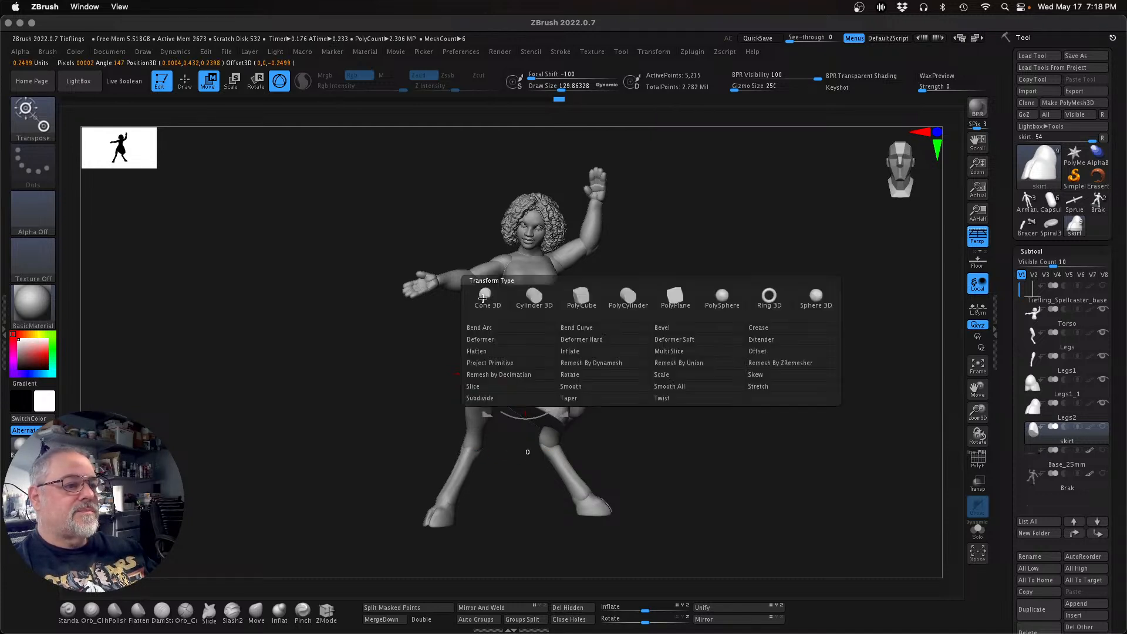
{"action": "left_click", "coordinate": [598, 404]}
{"action": "mouse_move", "coordinate": [526, 448]}
{"action": "left_mouse_down"}
{"action": "mouse_move", "coordinate": [526, 487]}
{"action": "mouse_move", "coordinate": [518, 466]}
{"action": "left_mouse_up"}
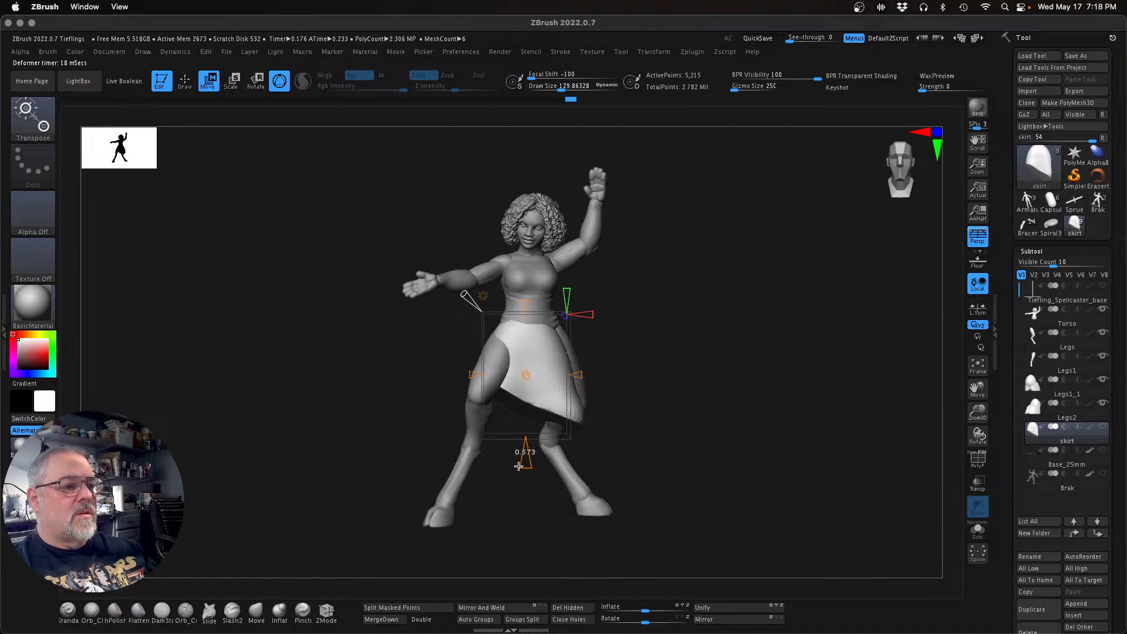
{"action": "left_click_drag", "start_coordinate": [619, 421], "coordinate": [702, 415]}
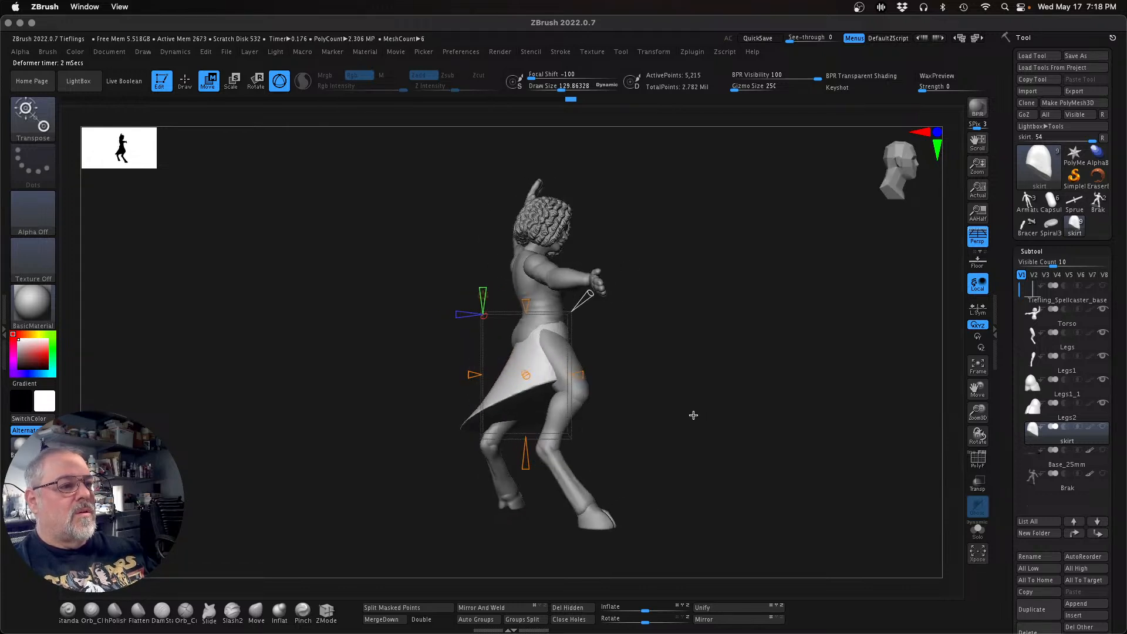
{"action": "left_click_drag", "start_coordinate": [527, 300], "coordinate": [527, 298]}
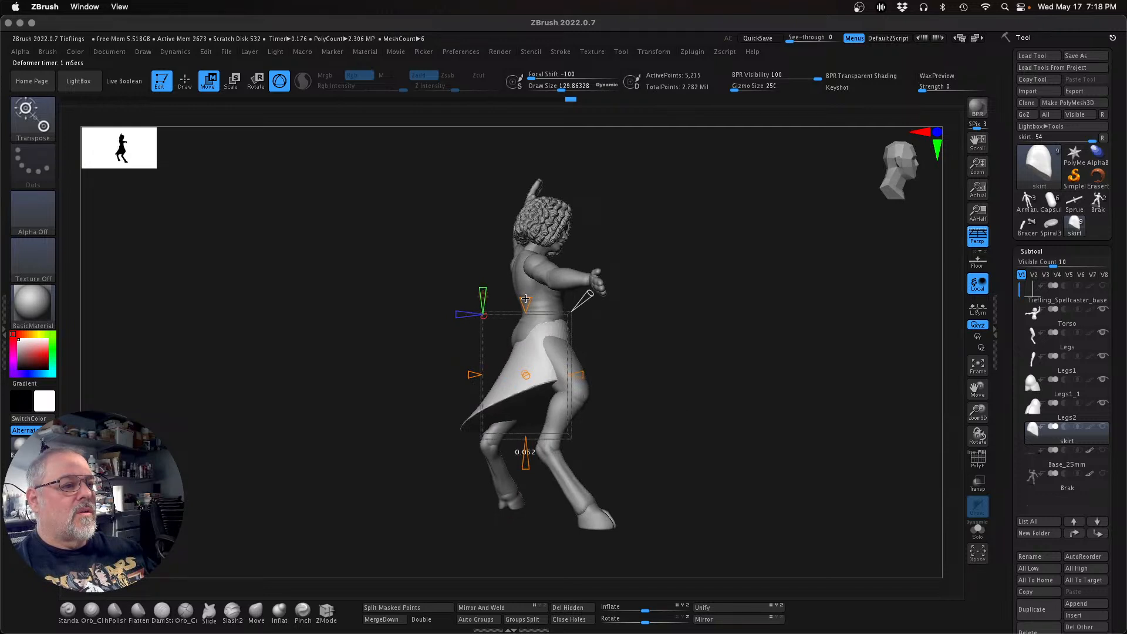
{"action": "left_click_drag", "start_coordinate": [749, 415], "coordinate": [681, 432]}
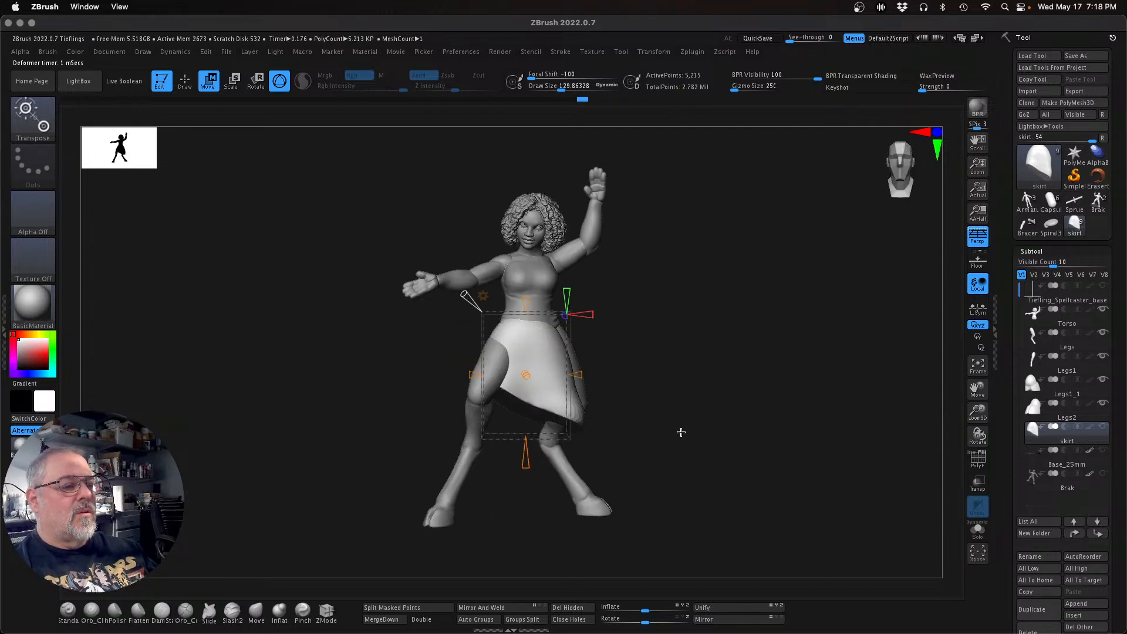
{"action": "left_click", "coordinate": [483, 295]}
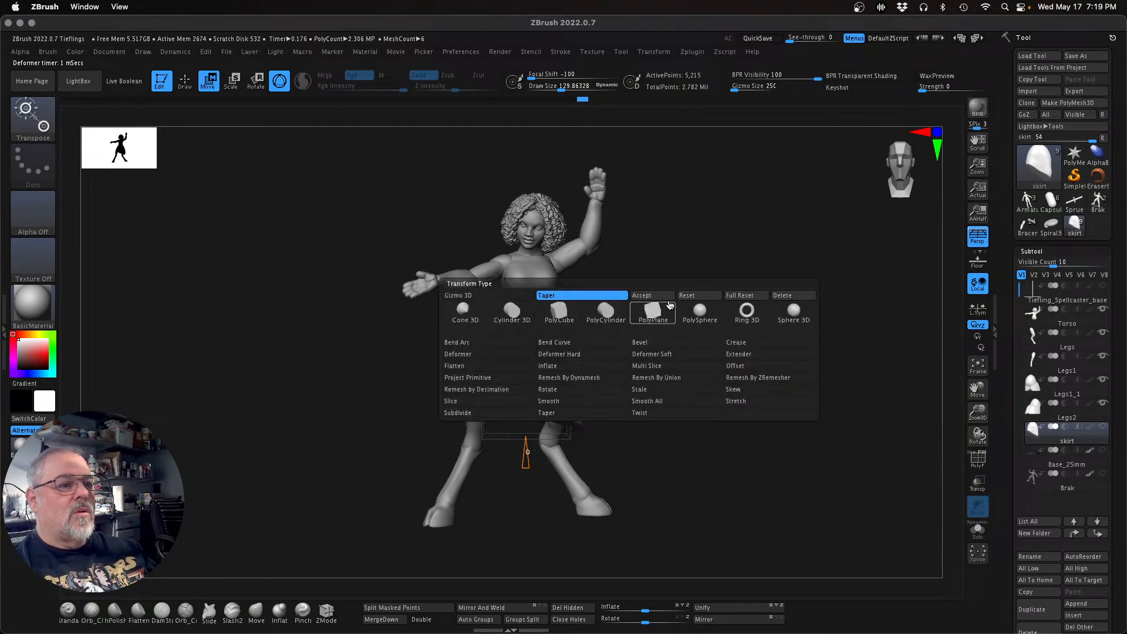
{"action": "left_click", "coordinate": [660, 305]}
Step: Raise the skirt slightly, tilt it about 14 degrees in side view and shift it forward onto the hips
{"action": "left_click_drag", "start_coordinate": [525, 317], "coordinate": [525, 313]}
{"action": "left_click_drag", "start_coordinate": [744, 395], "coordinate": [751, 395]}
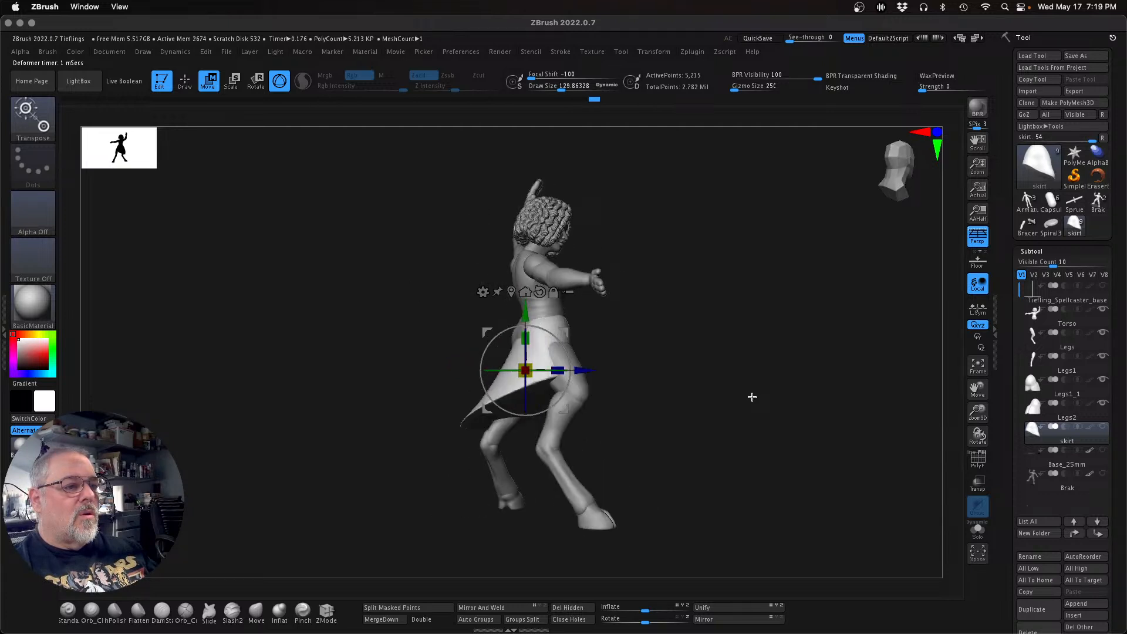
{"action": "left_click_drag", "start_coordinate": [972, 416], "coordinate": [971, 463]}
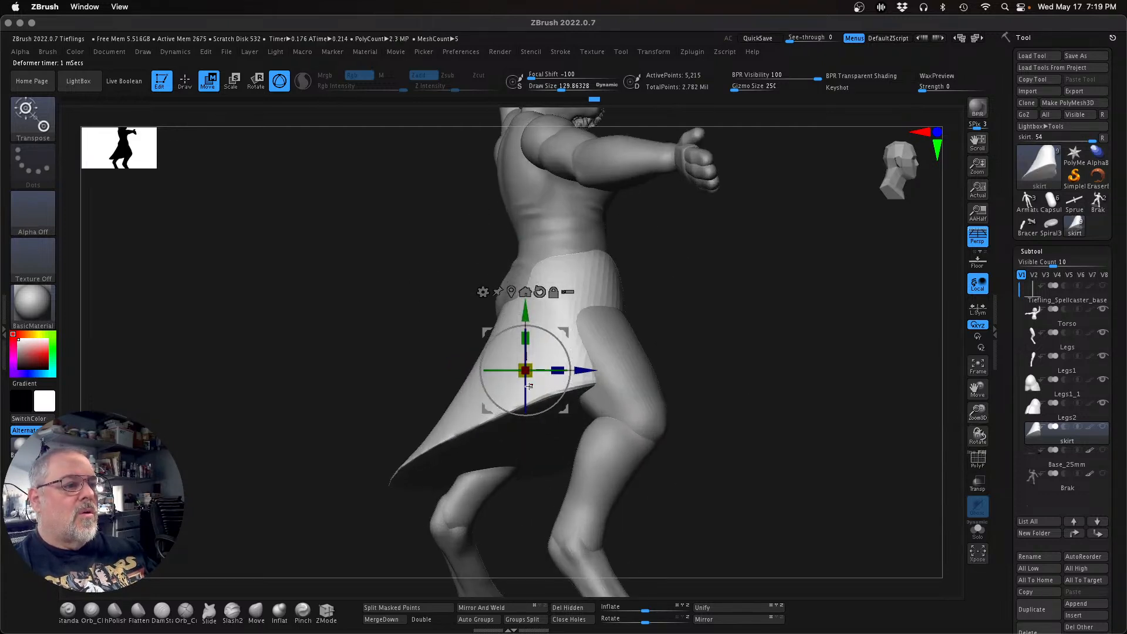
{"action": "left_click_drag", "start_coordinate": [496, 372], "coordinate": [508, 372]}
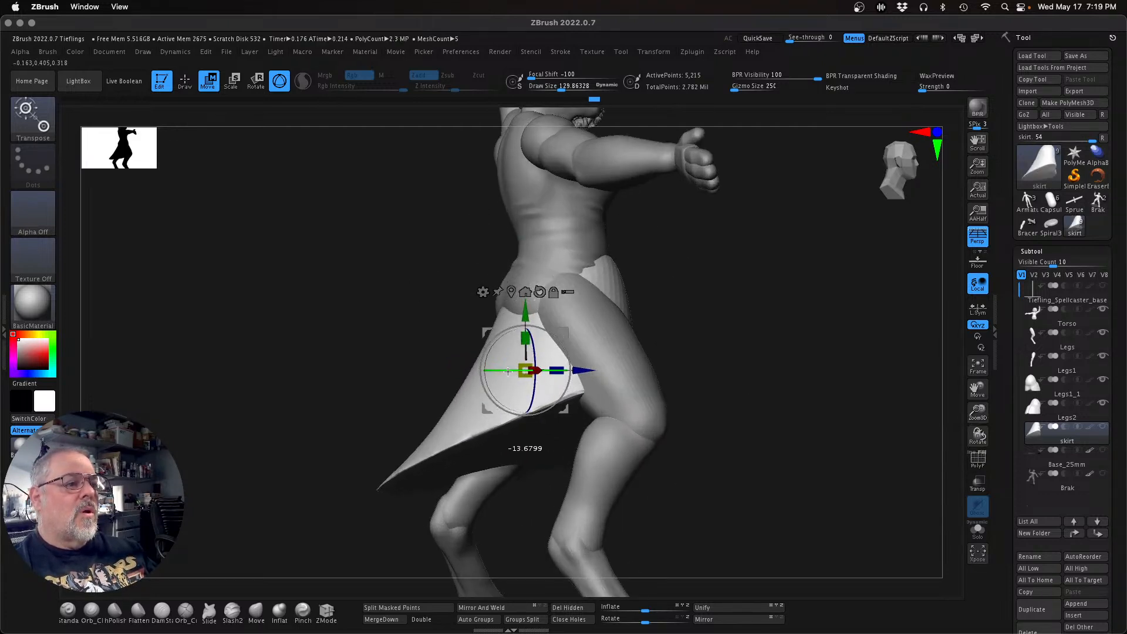
{"action": "left_click_drag", "start_coordinate": [593, 372], "coordinate": [773, 448]}
{"action": "left_click_drag", "start_coordinate": [976, 412], "coordinate": [943, 408]}
{"action": "left_click_drag", "start_coordinate": [825, 449], "coordinate": [780, 447]}
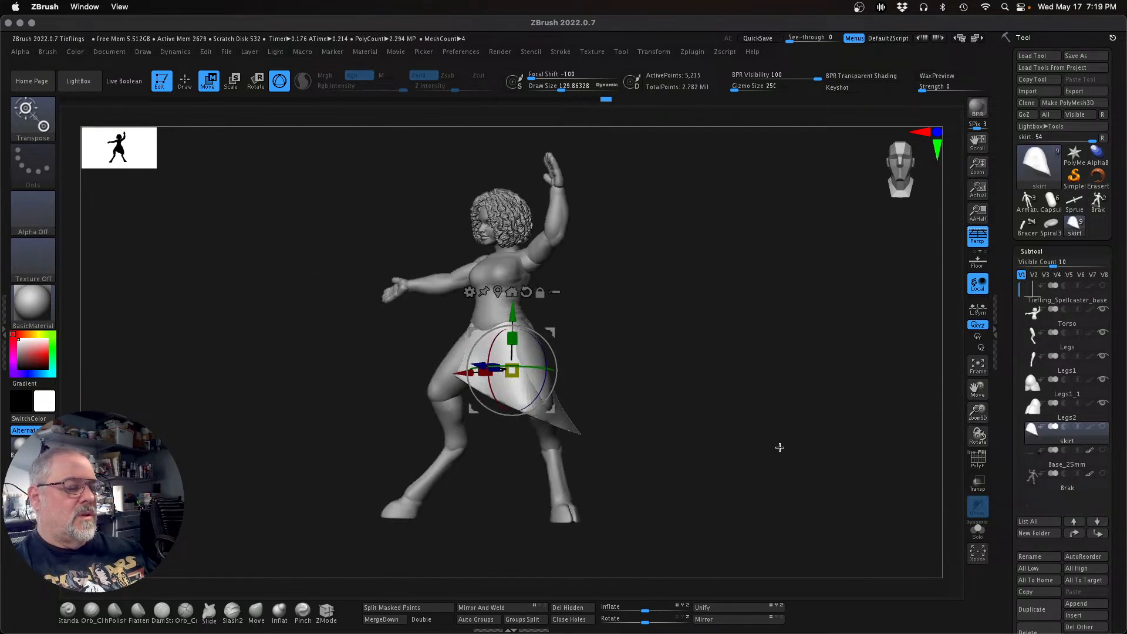
Step: Enlarge the Move brush to a draw size of about 145, drape the skirt over both thighs and smooth its back
{"action": "key", "text": "q"}
{"action": "key", "text": "s"}
{"action": "mouse_move", "coordinate": [718, 423]}
{"action": "left_mouse_down"}
{"action": "mouse_move", "coordinate": [734, 422]}
{"action": "mouse_move", "coordinate": [709, 438]}
{"action": "left_mouse_up"}
{"action": "key", "text": "s"}
{"action": "left_click_drag", "start_coordinate": [644, 405], "coordinate": [646, 404]}
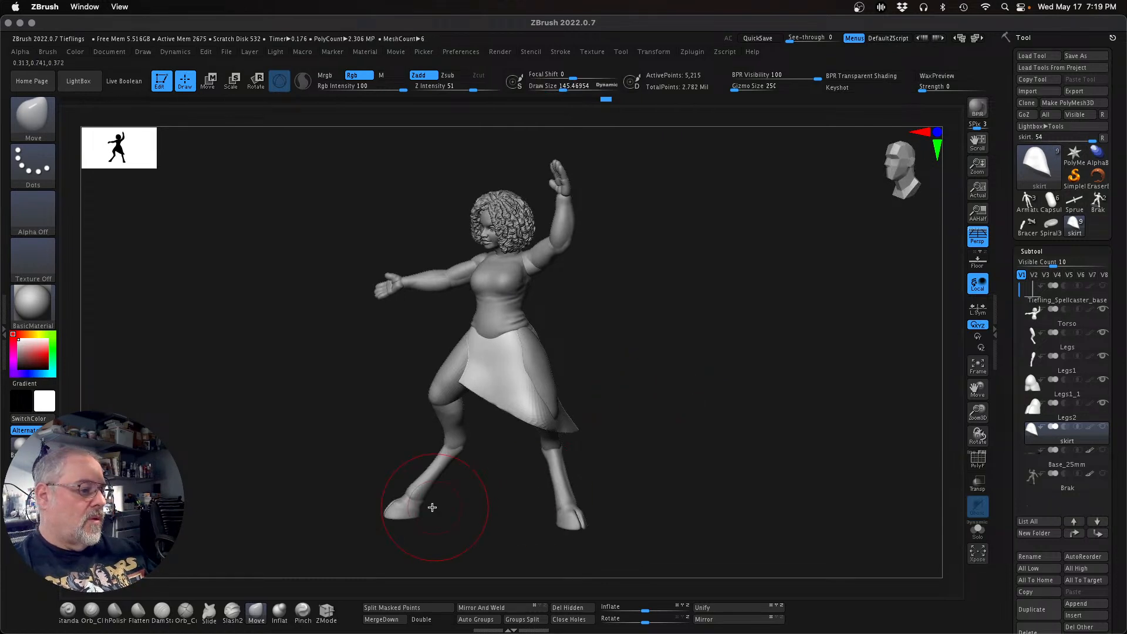
{"action": "mouse_move", "coordinate": [537, 388]}
{"action": "left_mouse_down"}
{"action": "mouse_move", "coordinate": [554, 380]}
{"action": "mouse_move", "coordinate": [512, 368]}
{"action": "mouse_move", "coordinate": [530, 369]}
{"action": "left_mouse_up"}
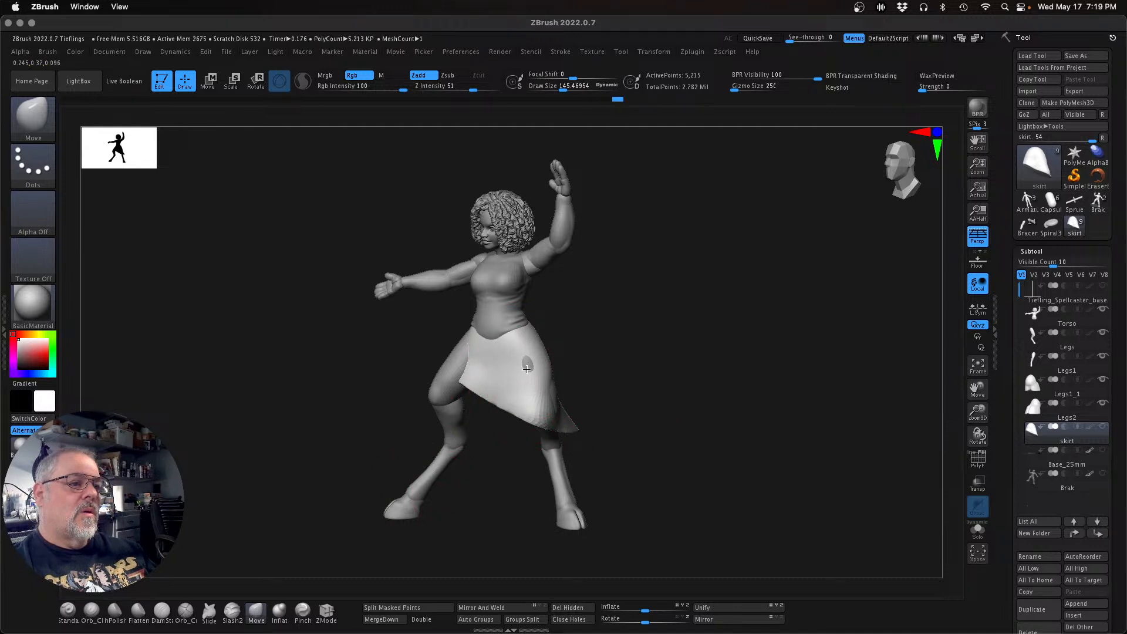
{"action": "mouse_move", "coordinate": [646, 390]}
{"action": "left_mouse_down"}
{"action": "mouse_move", "coordinate": [632, 362]}
{"action": "mouse_move", "coordinate": [601, 364]}
{"action": "mouse_move", "coordinate": [548, 405]}
{"action": "left_mouse_up"}
{"action": "mouse_move", "coordinate": [638, 437]}
{"action": "left_mouse_down"}
{"action": "mouse_move", "coordinate": [657, 476]}
{"action": "mouse_move", "coordinate": [728, 399]}
{"action": "mouse_move", "coordinate": [698, 391]}
{"action": "mouse_move", "coordinate": [644, 456]}
{"action": "mouse_move", "coordinate": [651, 493]}
{"action": "mouse_move", "coordinate": [604, 481]}
{"action": "mouse_move", "coordinate": [640, 437]}
{"action": "mouse_move", "coordinate": [667, 441]}
{"action": "mouse_move", "coordinate": [677, 467]}
{"action": "mouse_move", "coordinate": [697, 437]}
{"action": "left_mouse_up"}
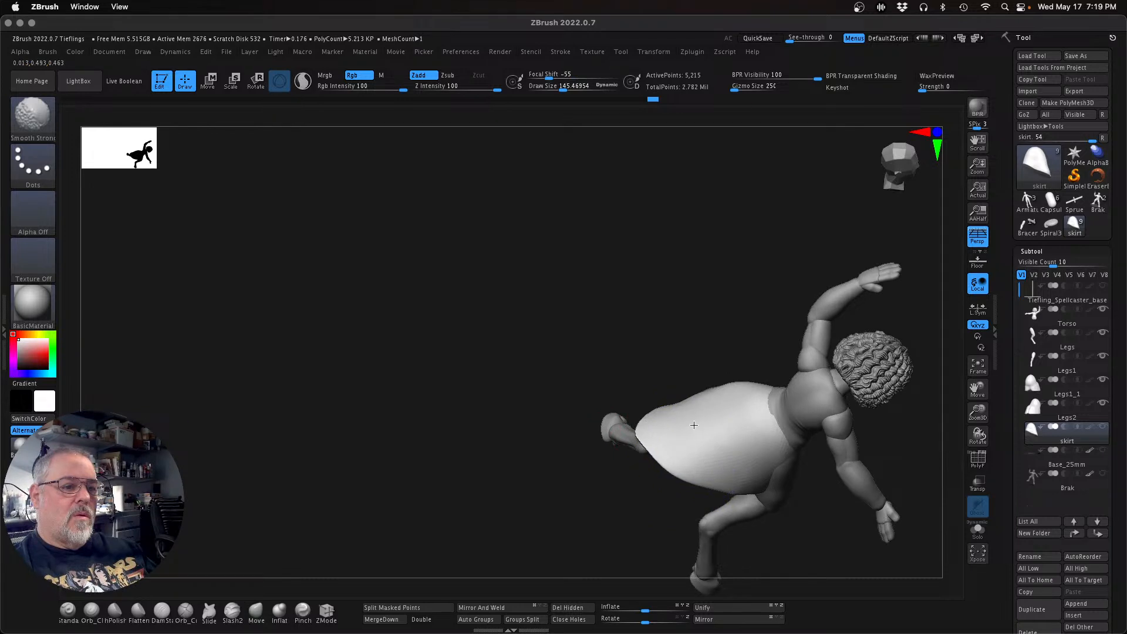
{"action": "mouse_move", "coordinate": [566, 540]}
{"action": "left_mouse_down"}
{"action": "mouse_move", "coordinate": [543, 440]}
{"action": "mouse_move", "coordinate": [455, 450]}
{"action": "mouse_move", "coordinate": [737, 447]}
{"action": "mouse_move", "coordinate": [722, 470]}
{"action": "mouse_move", "coordinate": [740, 444]}
{"action": "mouse_move", "coordinate": [724, 447]}
{"action": "mouse_move", "coordinate": [737, 412]}
{"action": "left_mouse_up"}
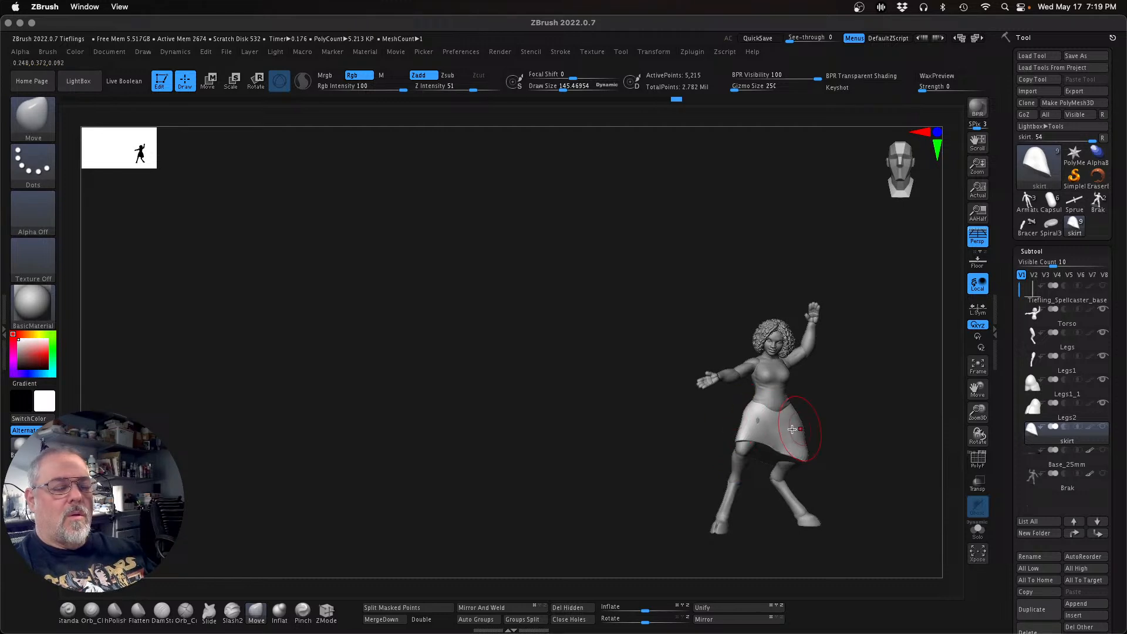
Step: Adjust the skirt's front hem and pull its side out so the cloth covers the thigh from front and back
{"action": "left_click_drag", "start_coordinate": [835, 475], "coordinate": [603, 422], "text": "alt"}
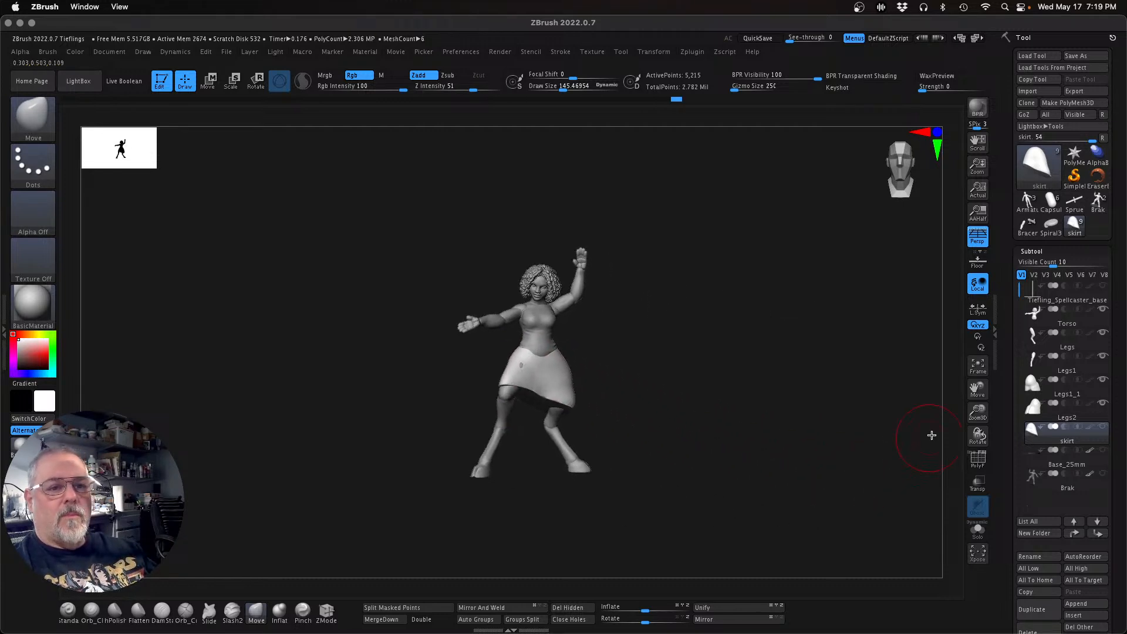
{"action": "left_click_drag", "start_coordinate": [981, 415], "coordinate": [975, 453]}
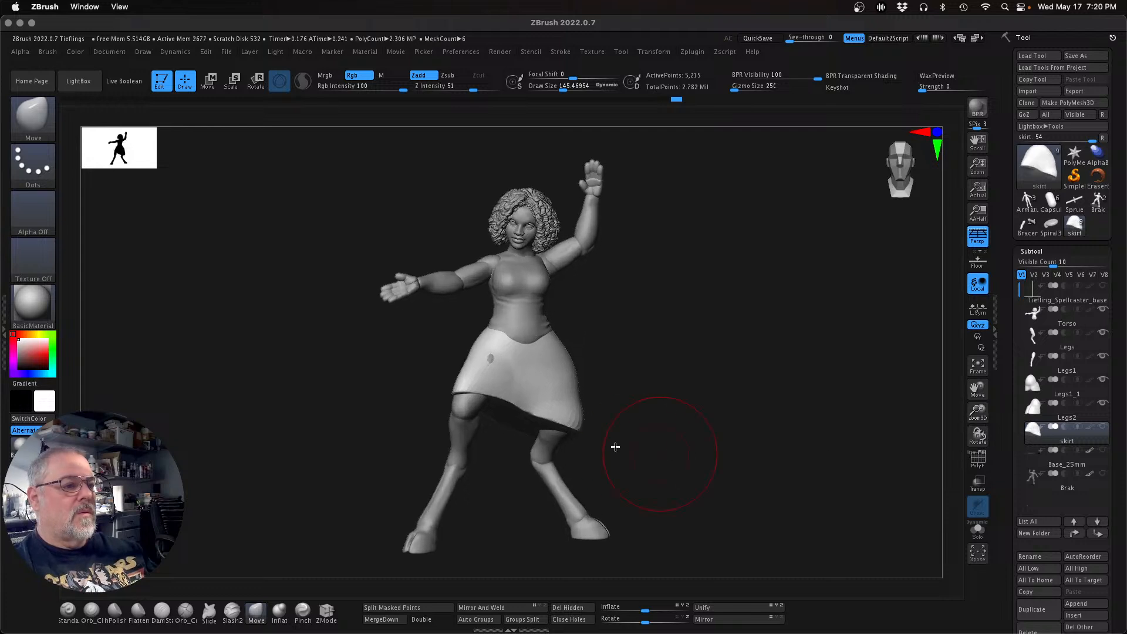
{"action": "left_click_drag", "start_coordinate": [453, 395], "coordinate": [458, 389]}
{"action": "left_click_drag", "start_coordinate": [552, 432], "coordinate": [549, 429]}
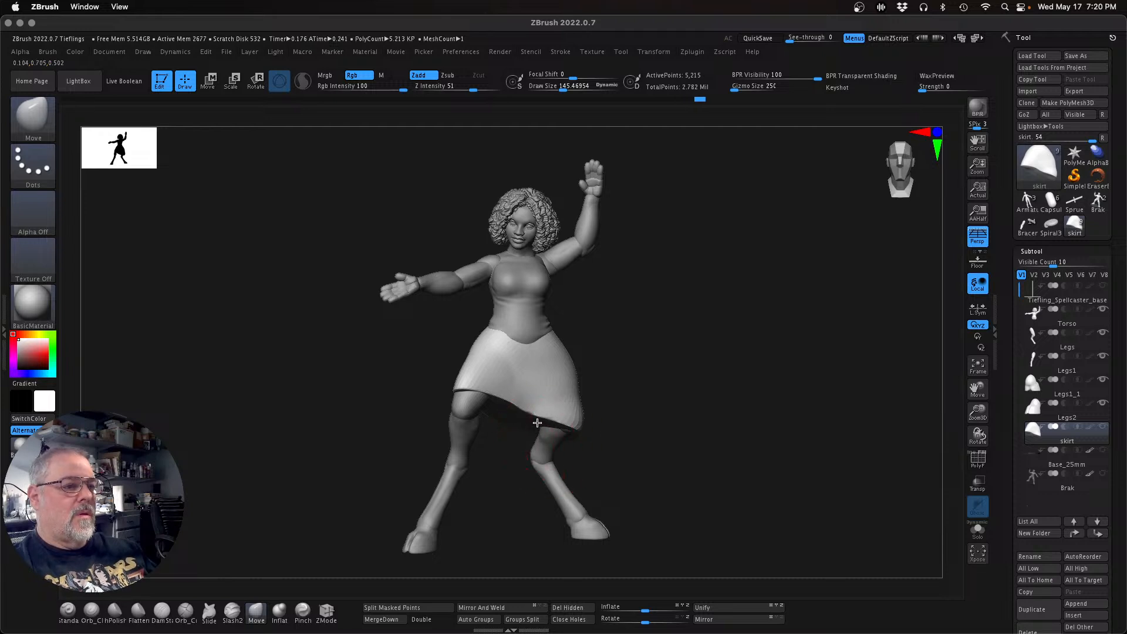
{"action": "left_click_drag", "start_coordinate": [679, 368], "coordinate": [724, 355]}
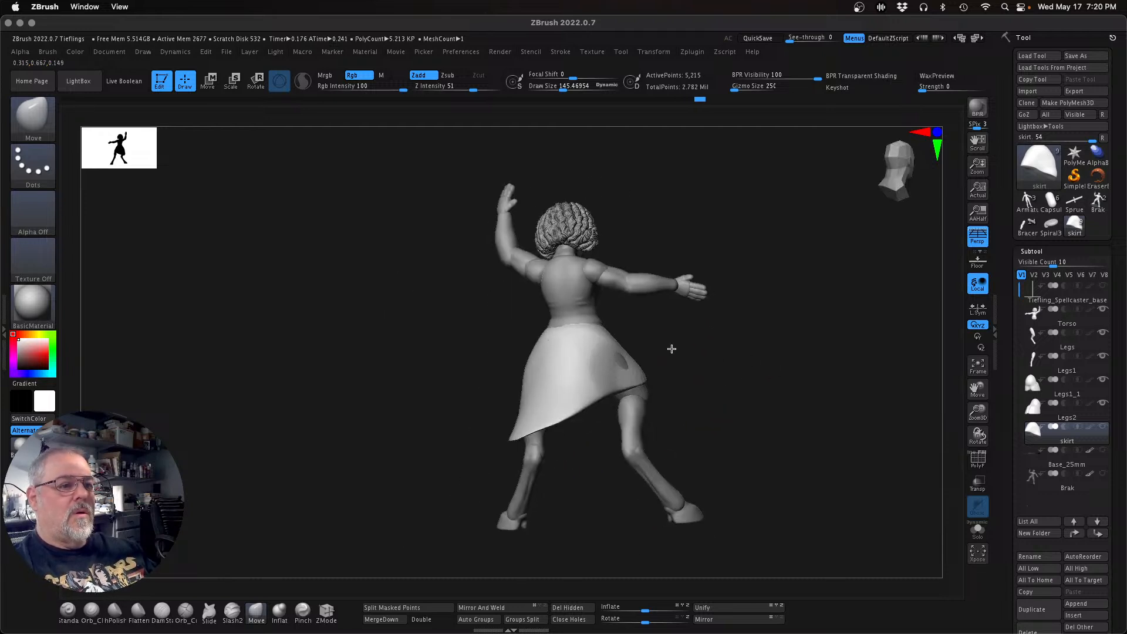
{"action": "left_click_drag", "start_coordinate": [618, 392], "coordinate": [628, 402]}
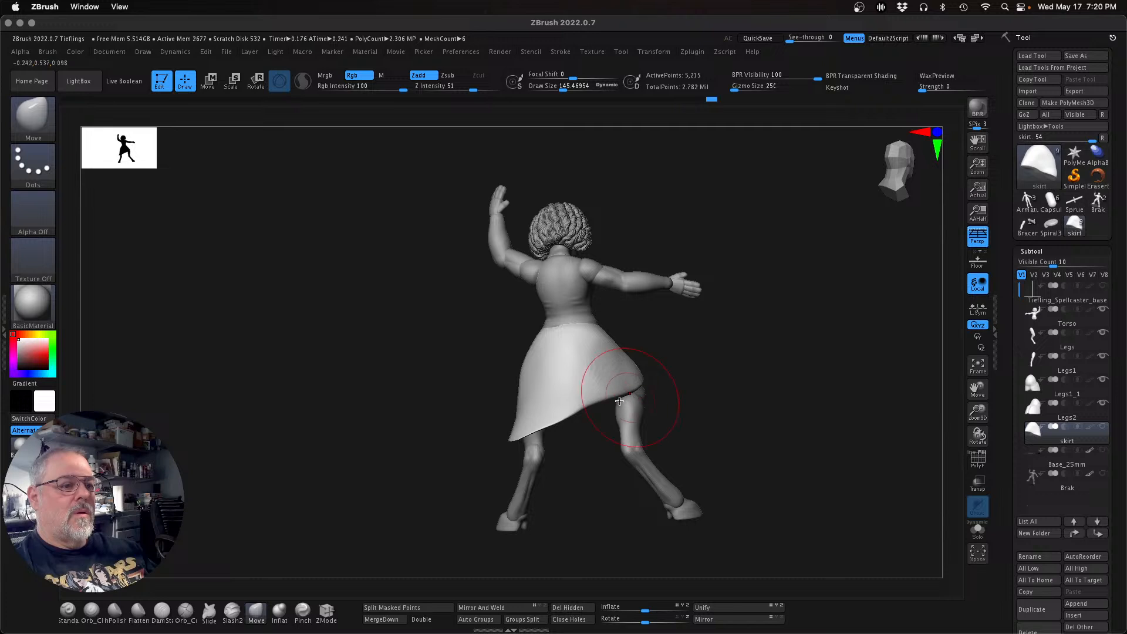
Step: Stretch the skirt's rear outward and down into a trailing point and refine the flare of its side
{"action": "left_click_drag", "start_coordinate": [712, 438], "coordinate": [679, 468]}
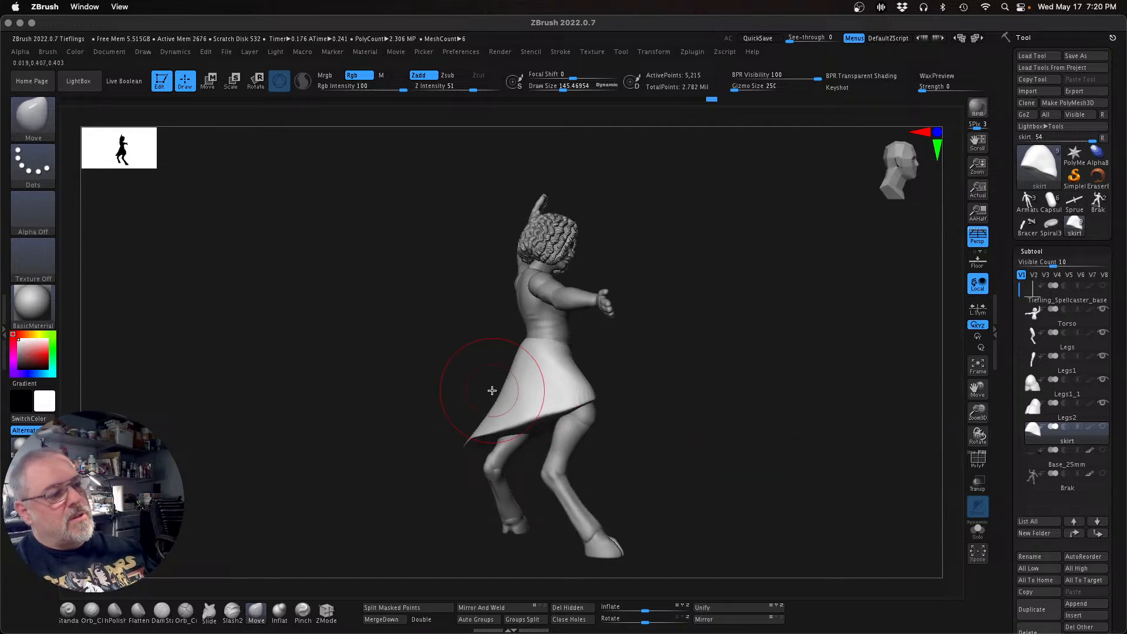
{"action": "left_click_drag", "start_coordinate": [499, 392], "coordinate": [474, 432]}
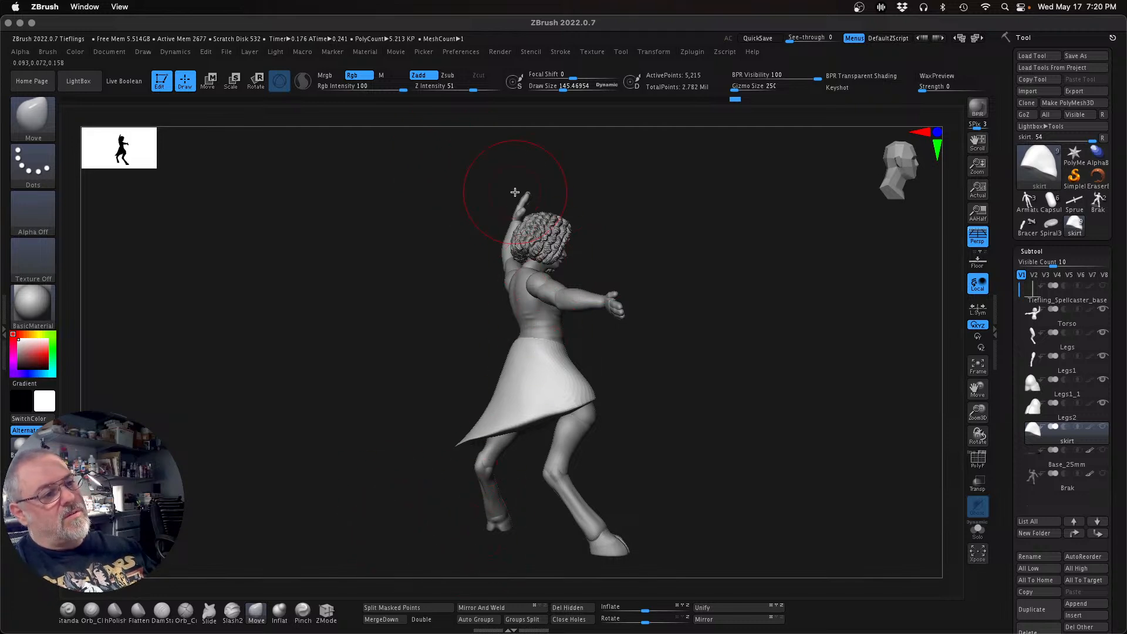
{"action": "left_click_drag", "start_coordinate": [751, 352], "coordinate": [727, 355]}
{"action": "left_click_drag", "start_coordinate": [704, 415], "coordinate": [686, 409]}
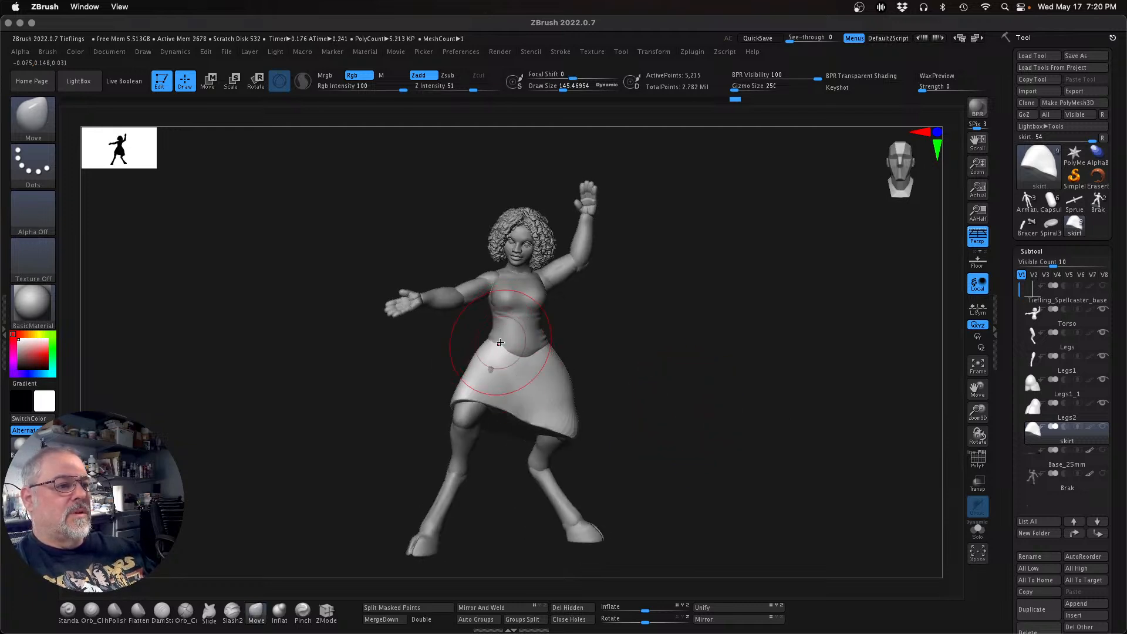
{"action": "left_click_drag", "start_coordinate": [674, 340], "coordinate": [692, 333]}
{"action": "left_click_drag", "start_coordinate": [582, 396], "coordinate": [631, 413]}
{"action": "left_click_drag", "start_coordinate": [707, 382], "coordinate": [633, 420]}
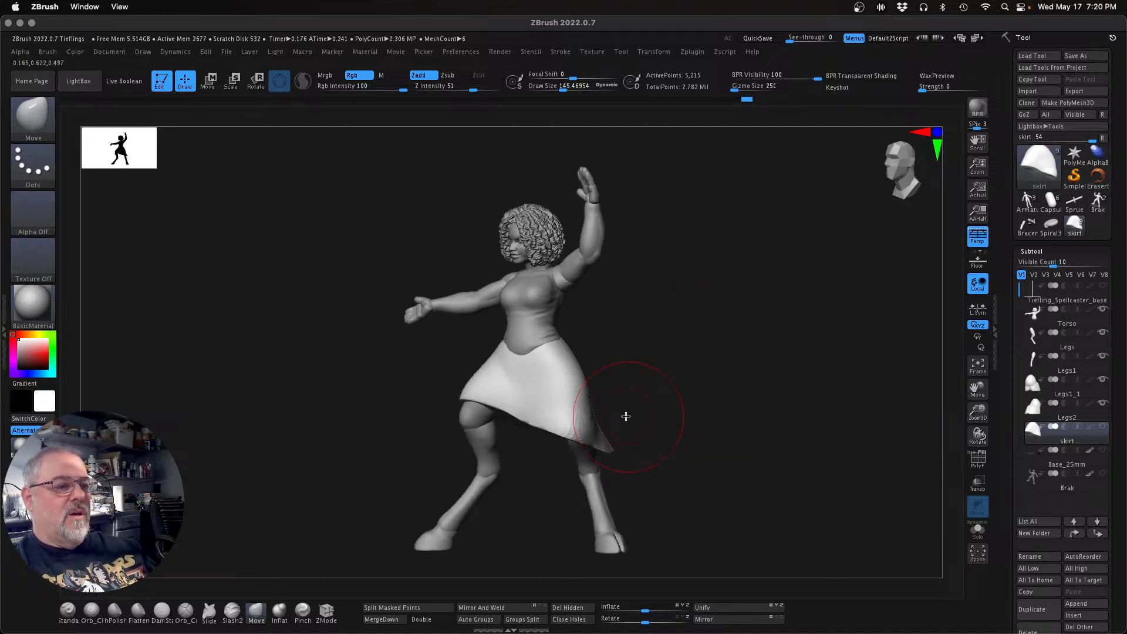
{"action": "left_click_drag", "start_coordinate": [788, 473], "coordinate": [817, 443]}
{"action": "left_click_drag", "start_coordinate": [974, 414], "coordinate": [961, 415]}
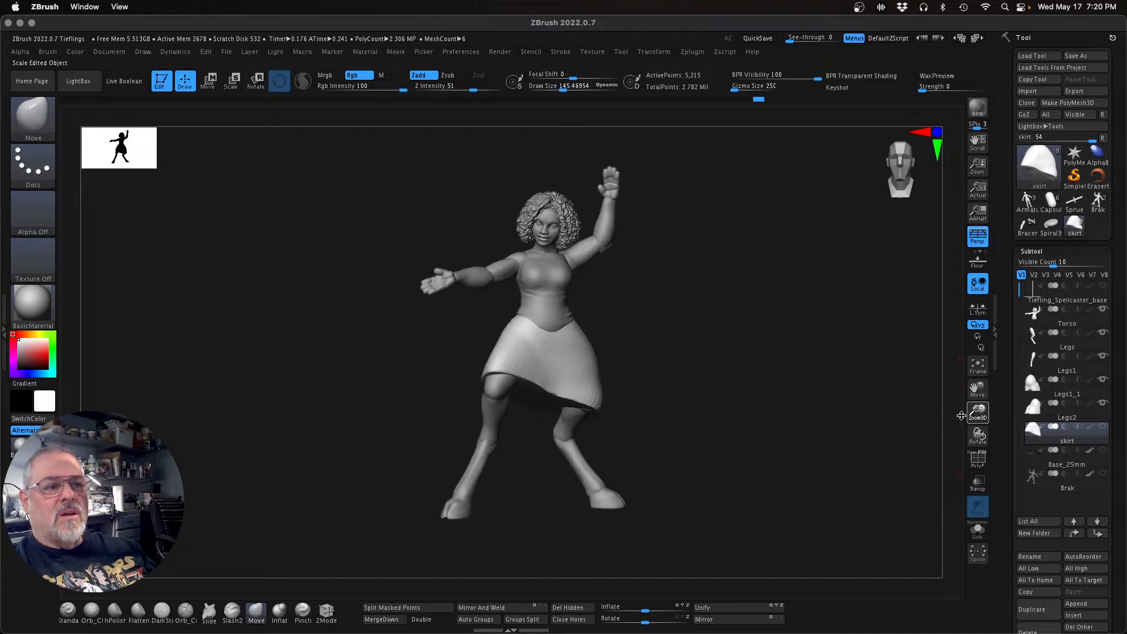
{"action": "left_click_drag", "start_coordinate": [749, 433], "coordinate": [729, 458], "text": "alt"}
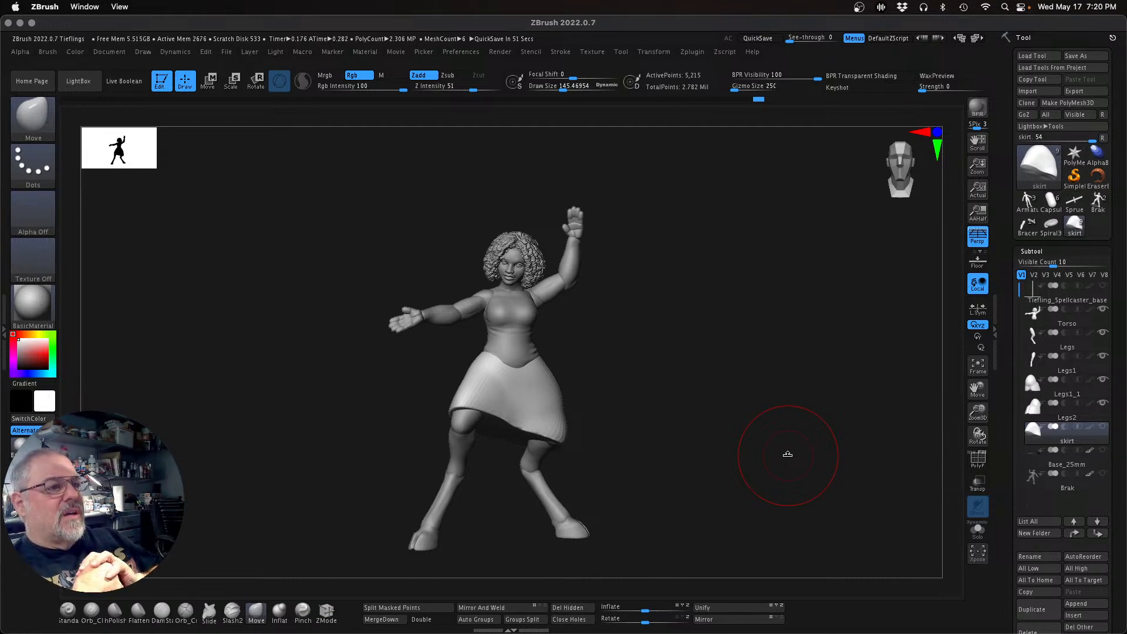
{"action": "mouse_move", "coordinate": [783, 459]}
{"action": "left_mouse_down"}
{"action": "mouse_move", "coordinate": [681, 468]}
{"action": "mouse_move", "coordinate": [777, 448]}
{"action": "left_mouse_up"}
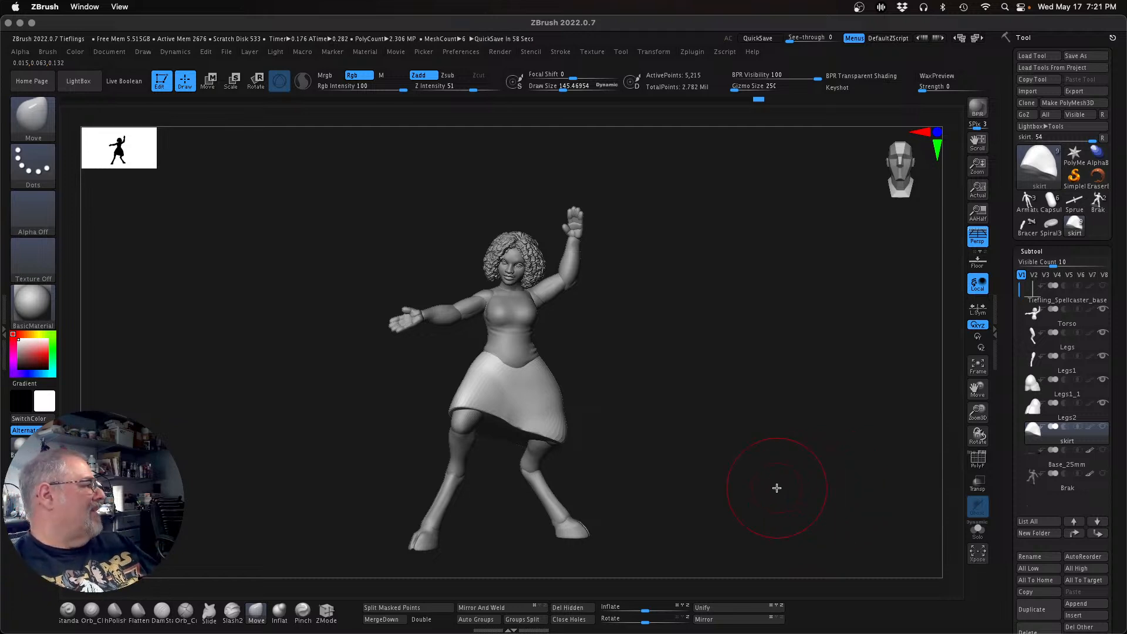
{"action": "mouse_move", "coordinate": [780, 488]}
{"action": "left_mouse_down"}
{"action": "mouse_move", "coordinate": [769, 490]}
{"action": "mouse_move", "coordinate": [796, 483]}
{"action": "left_mouse_up"}
{"action": "left_click_drag", "start_coordinate": [726, 465], "coordinate": [749, 457], "text": "alt"}
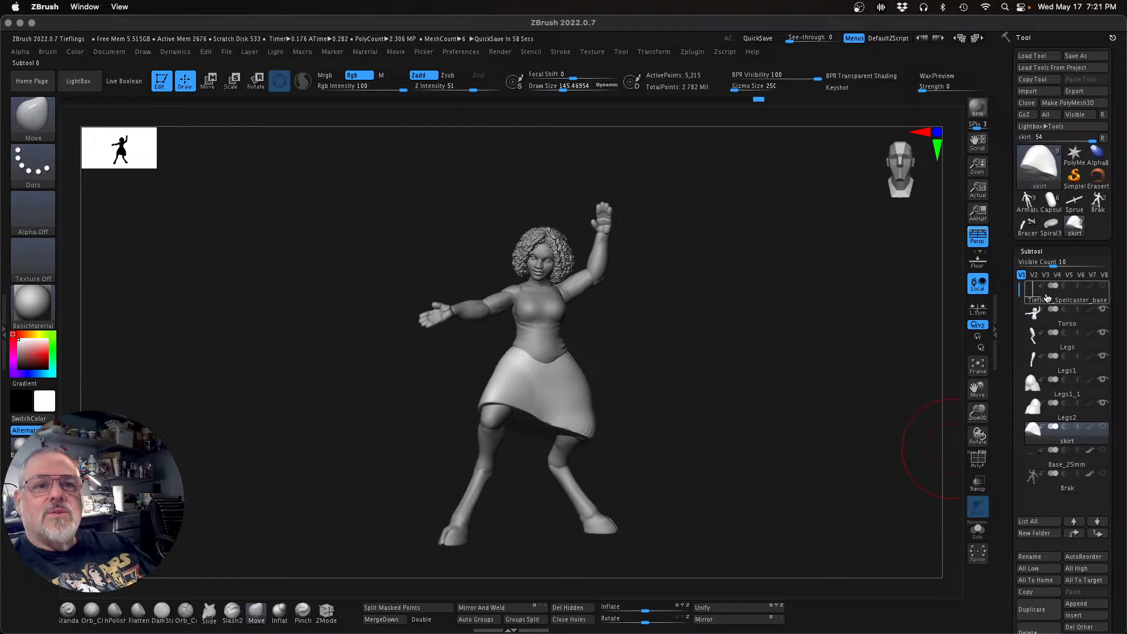
Step: Save the project as Tieflings.ZPR in the TIEFLINGS folder, replacing the existing file
{"action": "mouse_move", "coordinate": [1075, 236]}
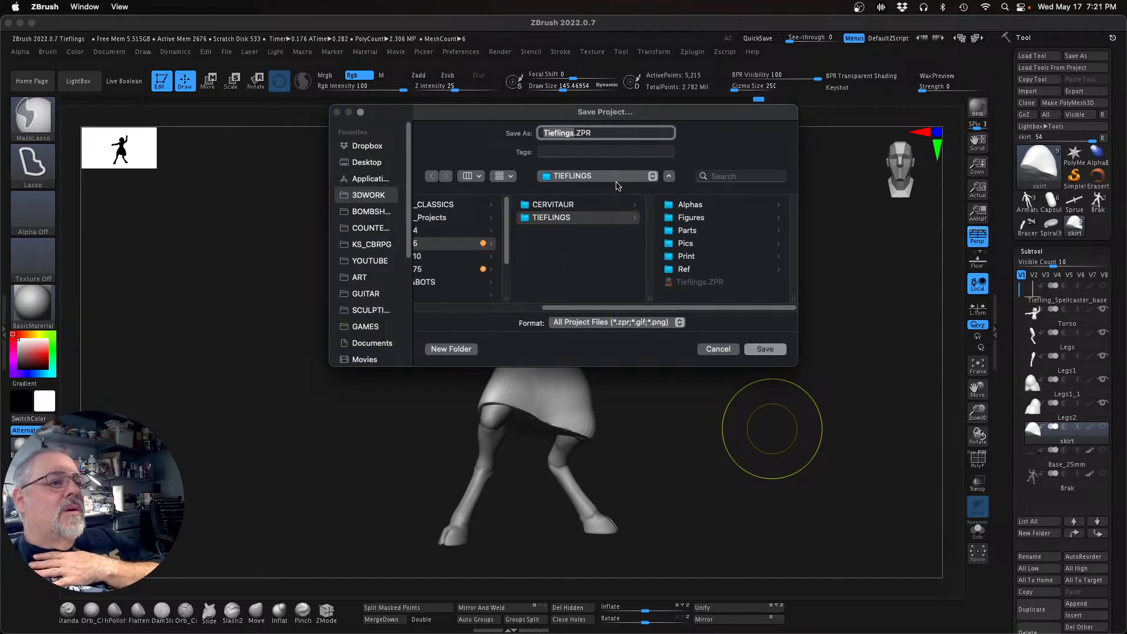
{"action": "left_click", "coordinate": [765, 350]}
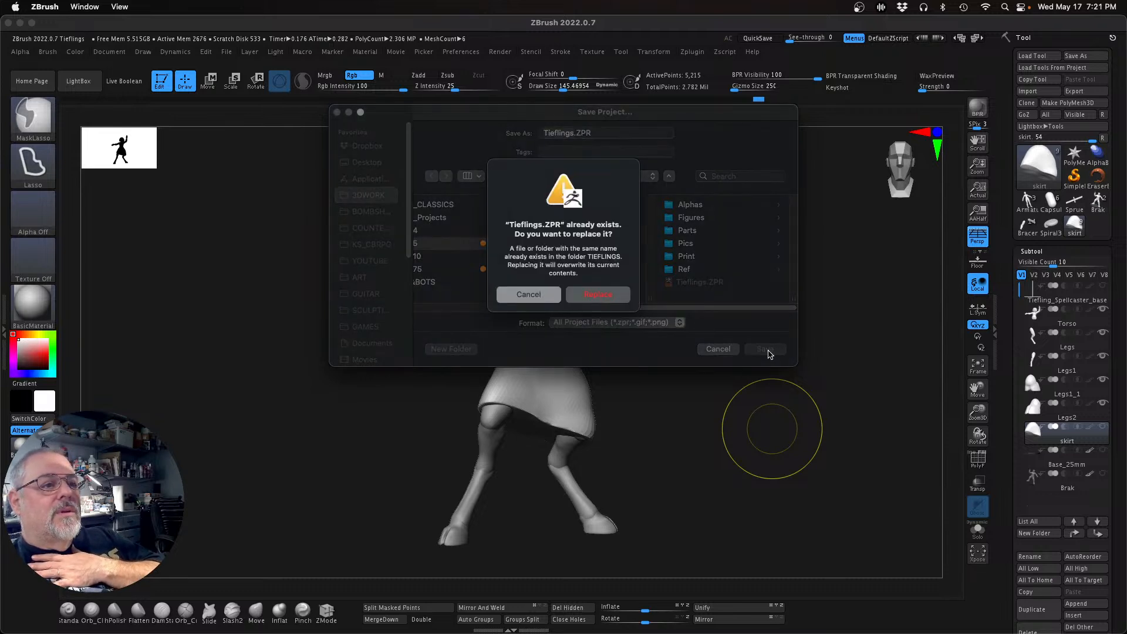
{"action": "left_click", "coordinate": [604, 295]}
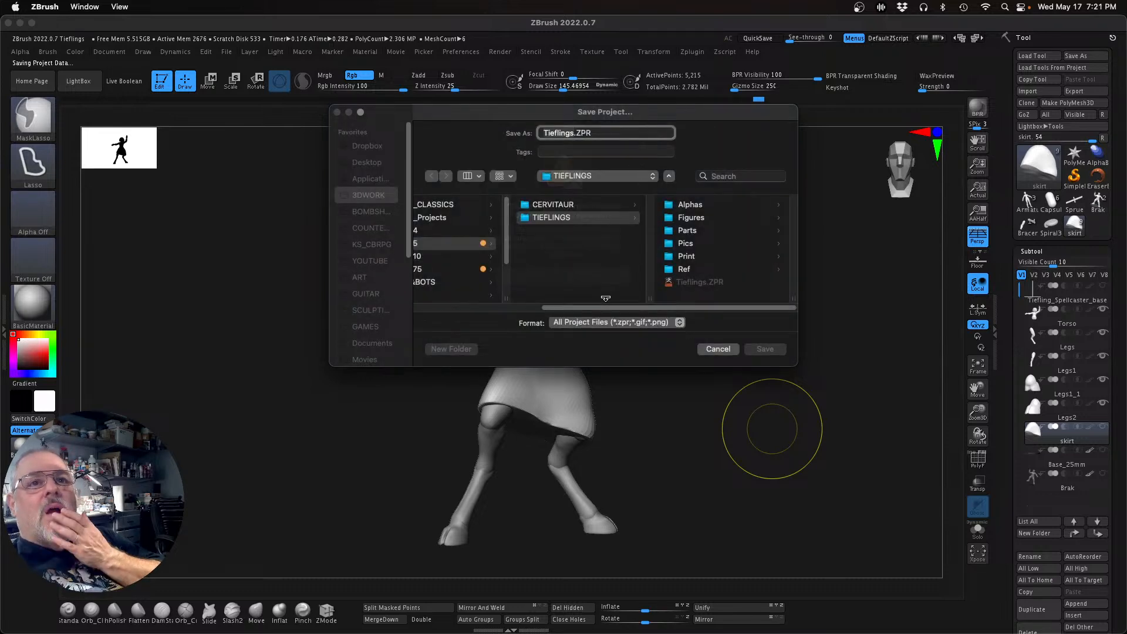
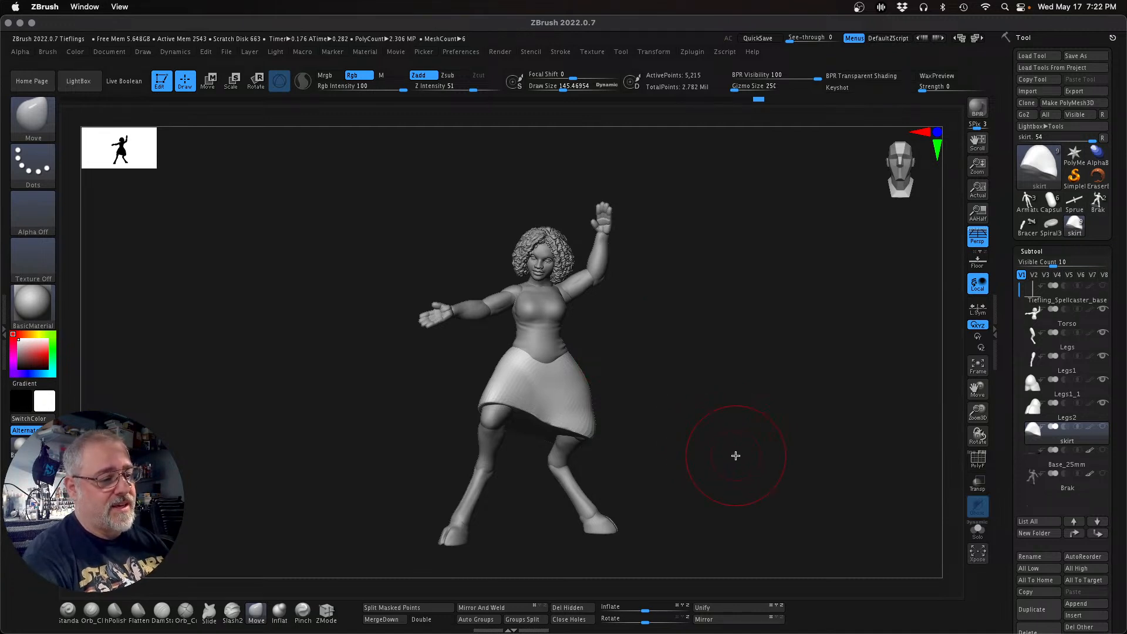
Step: Refine the skirt's side and rear hem with the Move brush, checking the drape from front and side
{"action": "mouse_move", "coordinate": [740, 463]}
{"action": "left_mouse_down"}
{"action": "mouse_move", "coordinate": [785, 455]}
{"action": "mouse_move", "coordinate": [687, 460]}
{"action": "mouse_move", "coordinate": [761, 450]}
{"action": "mouse_move", "coordinate": [719, 463]}
{"action": "left_mouse_up"}
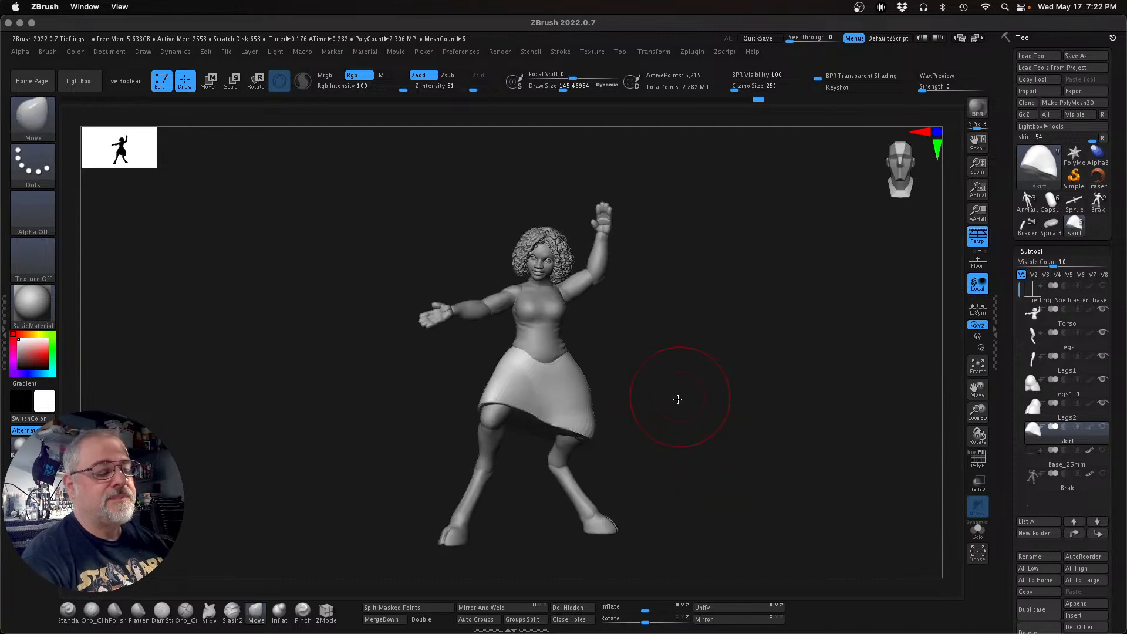
{"action": "left_click_drag", "start_coordinate": [683, 401], "coordinate": [661, 420]}
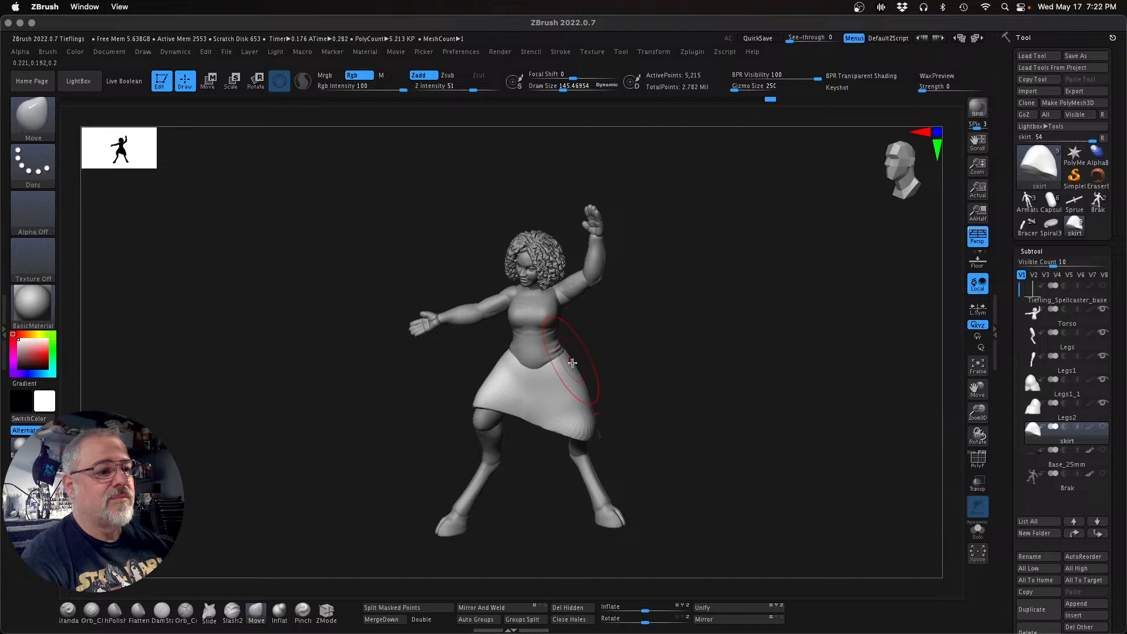
{"action": "left_click_drag", "start_coordinate": [720, 397], "coordinate": [600, 411]}
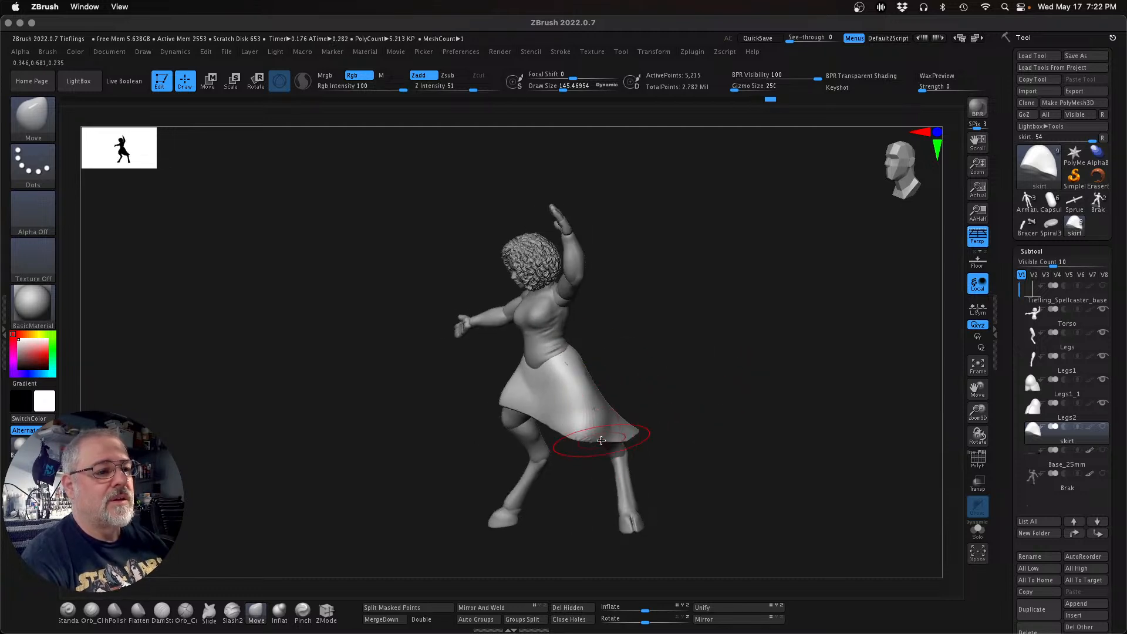
{"action": "mouse_move", "coordinate": [702, 377]}
{"action": "left_mouse_down", "text": "shift"}
{"action": "mouse_move", "coordinate": [546, 414]}
{"action": "mouse_move", "coordinate": [590, 411]}
{"action": "mouse_move", "coordinate": [593, 430]}
{"action": "left_mouse_up", "text": "shift"}
{"action": "key", "text": "super+z"}
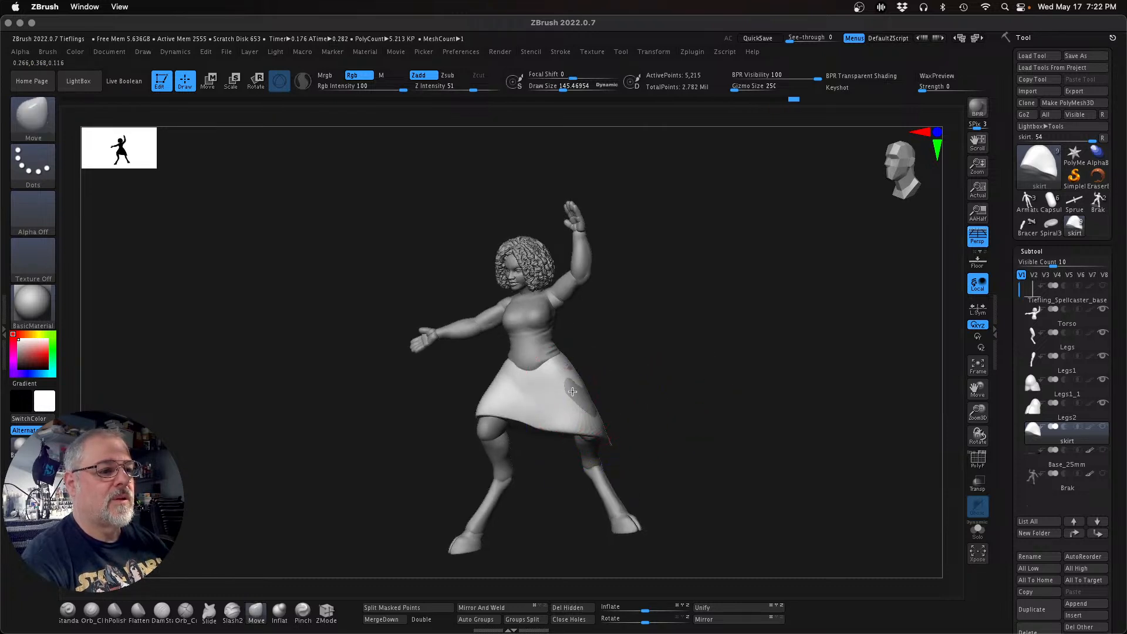
{"action": "left_click_drag", "start_coordinate": [712, 392], "coordinate": [572, 397]}
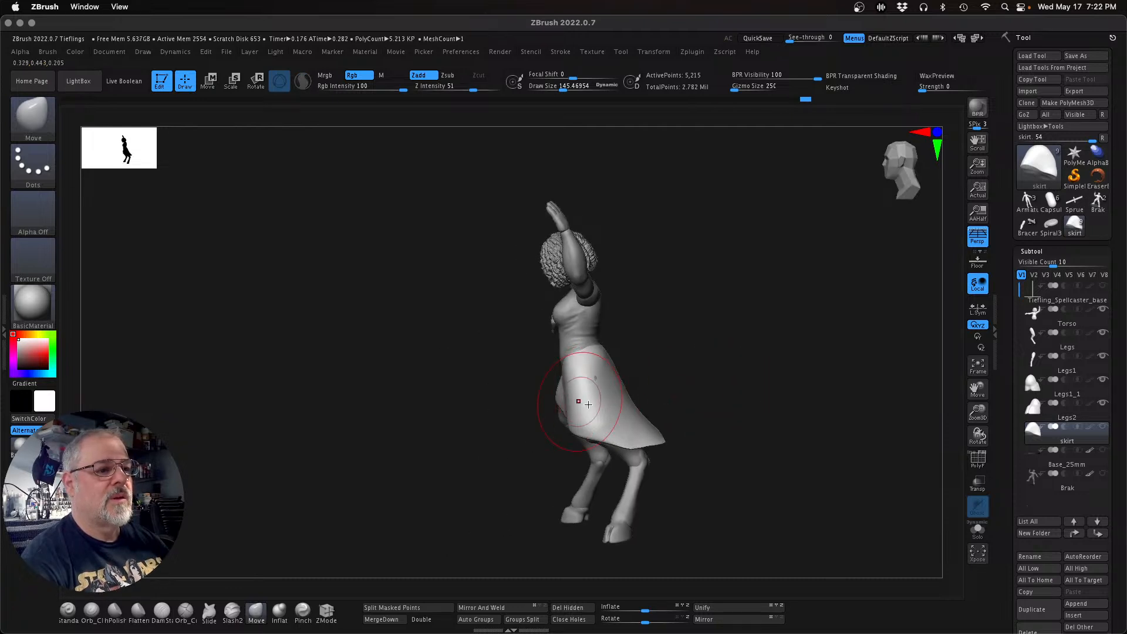
{"action": "left_click_drag", "start_coordinate": [681, 381], "coordinate": [841, 372]}
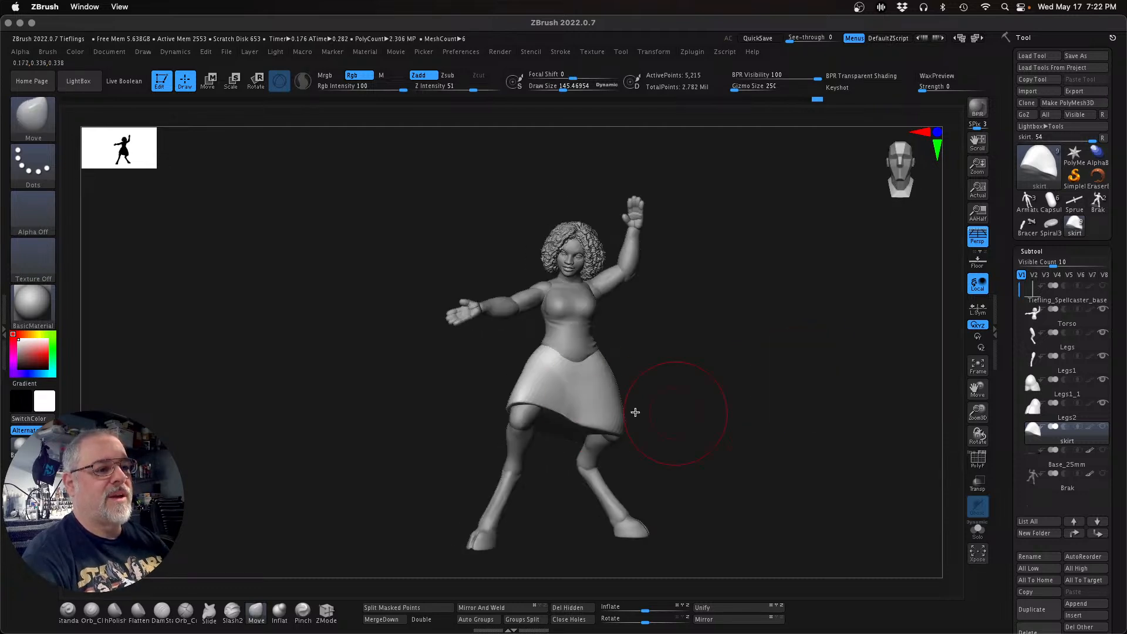
{"action": "mouse_move", "coordinate": [737, 428]}
{"action": "left_mouse_down"}
{"action": "mouse_move", "coordinate": [847, 428]}
{"action": "mouse_move", "coordinate": [714, 428]}
{"action": "mouse_move", "coordinate": [749, 423]}
{"action": "mouse_move", "coordinate": [749, 401]}
{"action": "left_mouse_up"}
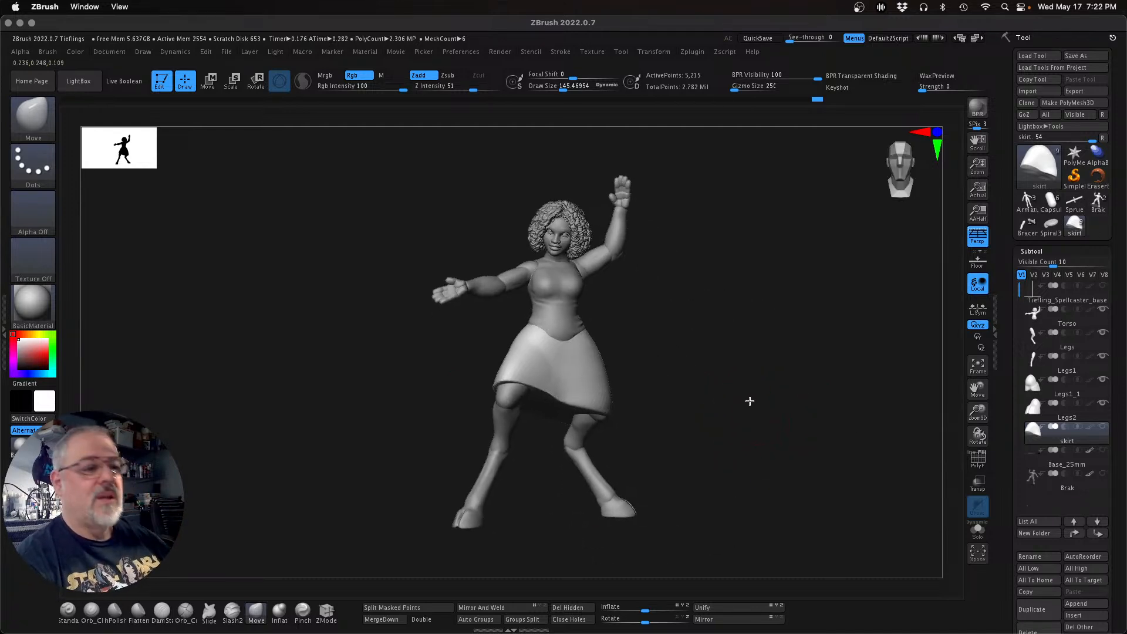
Step: Save the project as Tieflings.ZPR in the TIEFLINGS folder, replacing the existing file
{"action": "key", "text": "super+s"}
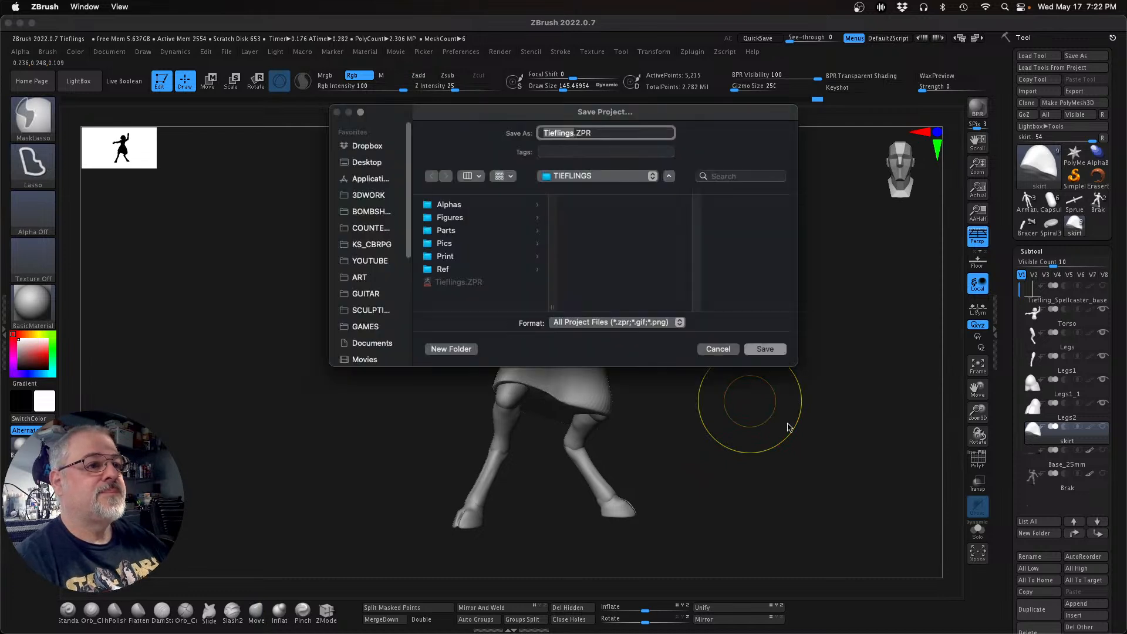
{"action": "left_click", "coordinate": [770, 351]}
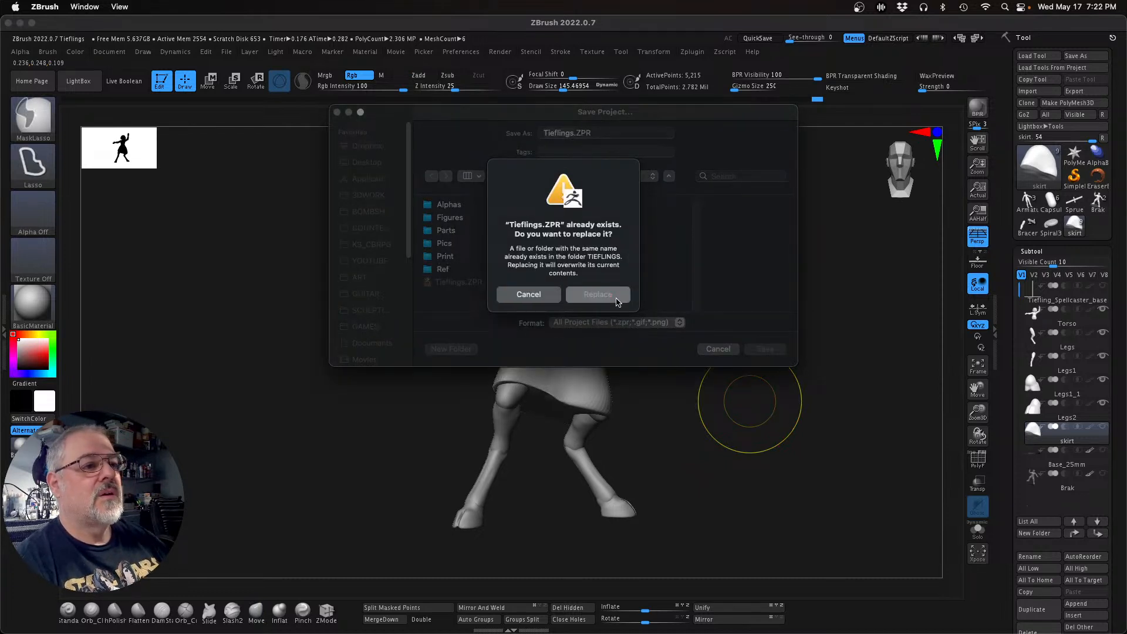
{"action": "key", "text": "Escape"}
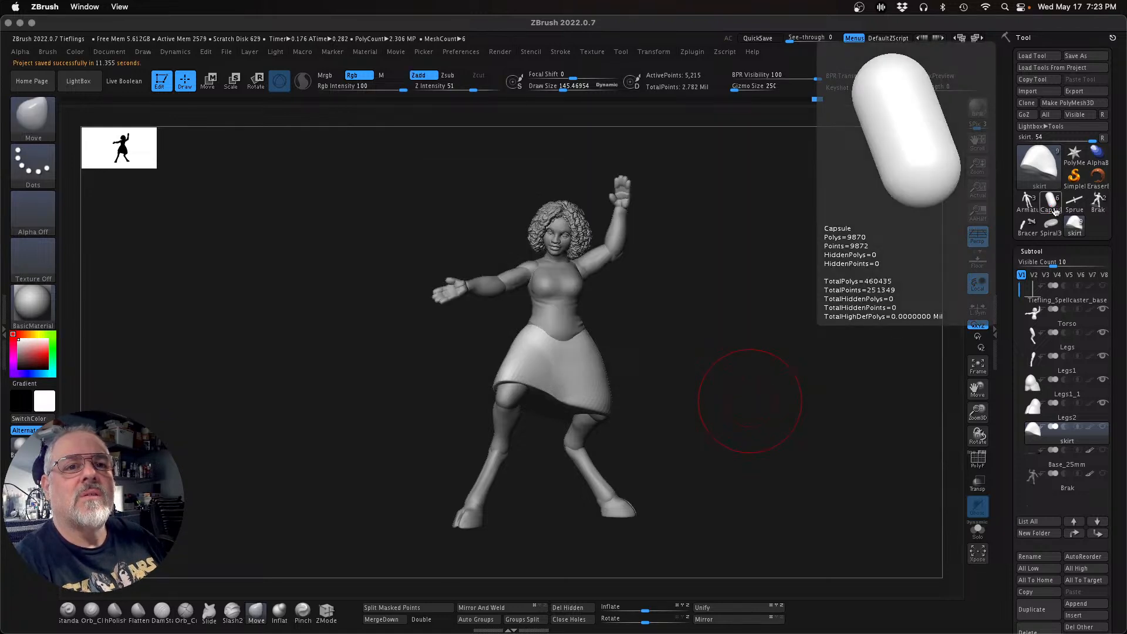
Step: Make the Sphere the active subtool of the primitives tool and return to the skirted figure
{"action": "left_click", "coordinate": [1051, 202]}
{"action": "key", "text": "Up"}
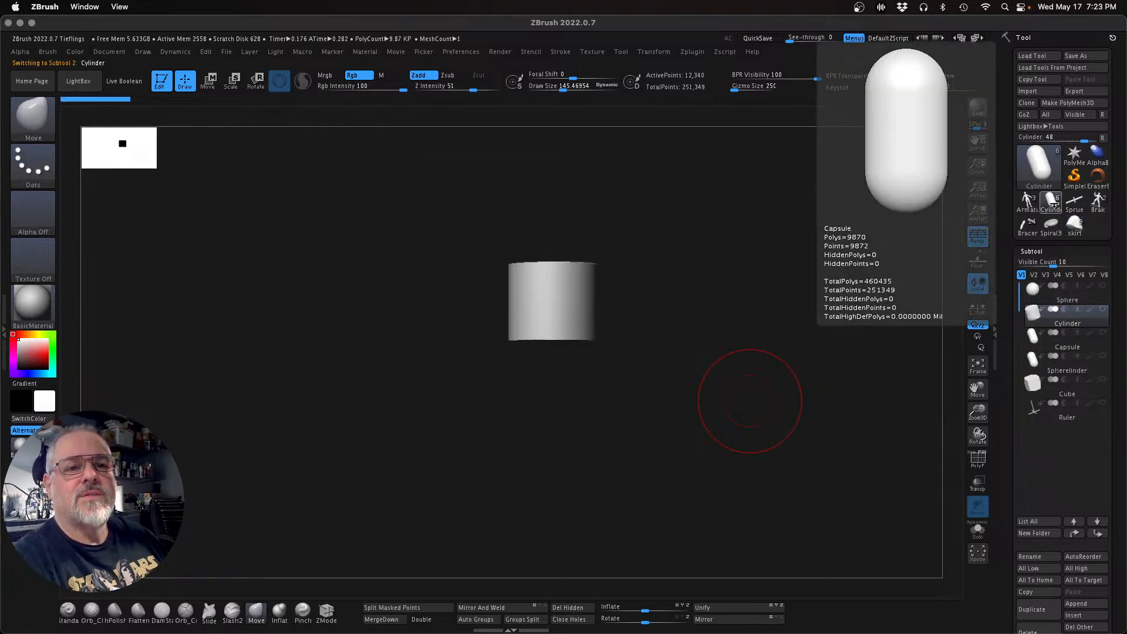
{"action": "key", "text": "Up"}
{"action": "left_click", "coordinate": [1074, 229]}
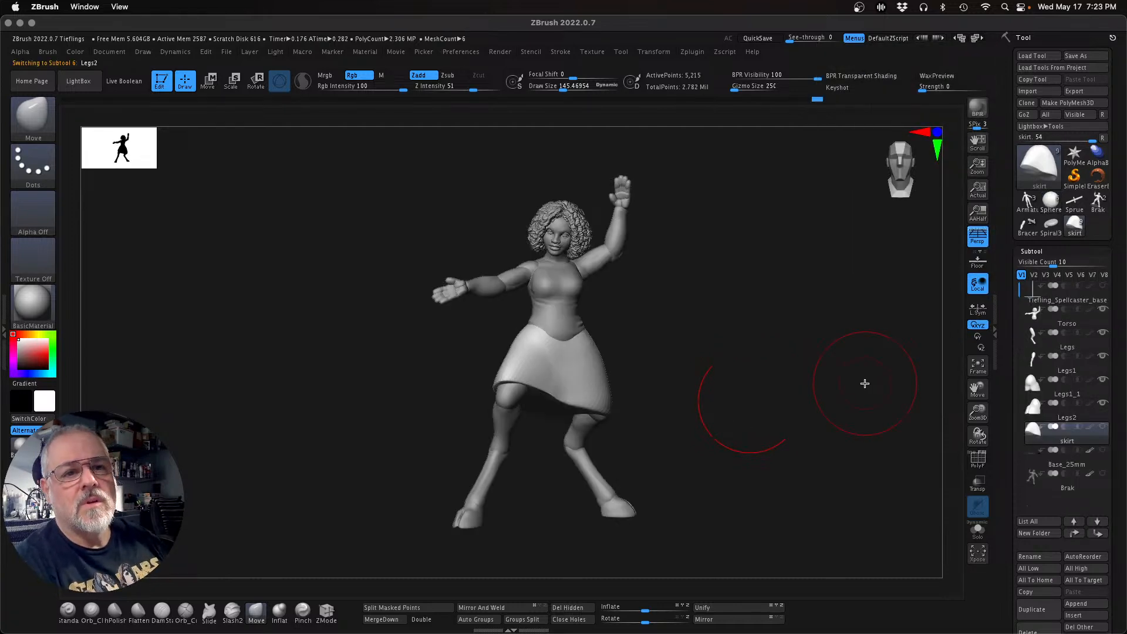
Step: Select the Torso subtool, turn off perspective and insert the Sphere as a new subtool below it
{"action": "key", "text": "Up"}
{"action": "key", "text": "Up"}
{"action": "key", "text": "Up"}
{"action": "key", "text": "Up"}
{"action": "key", "text": "Up"}
{"action": "key", "text": "Up"}
{"action": "key", "text": "Down"}
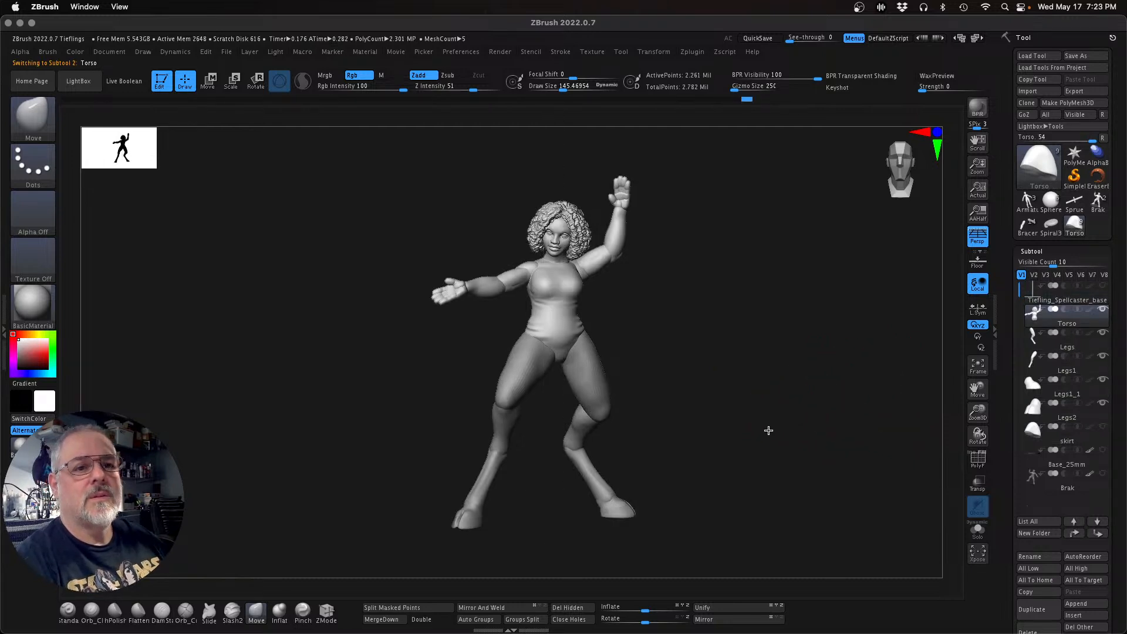
{"action": "key", "text": "f"}
{"action": "left_click", "coordinate": [976, 239]}
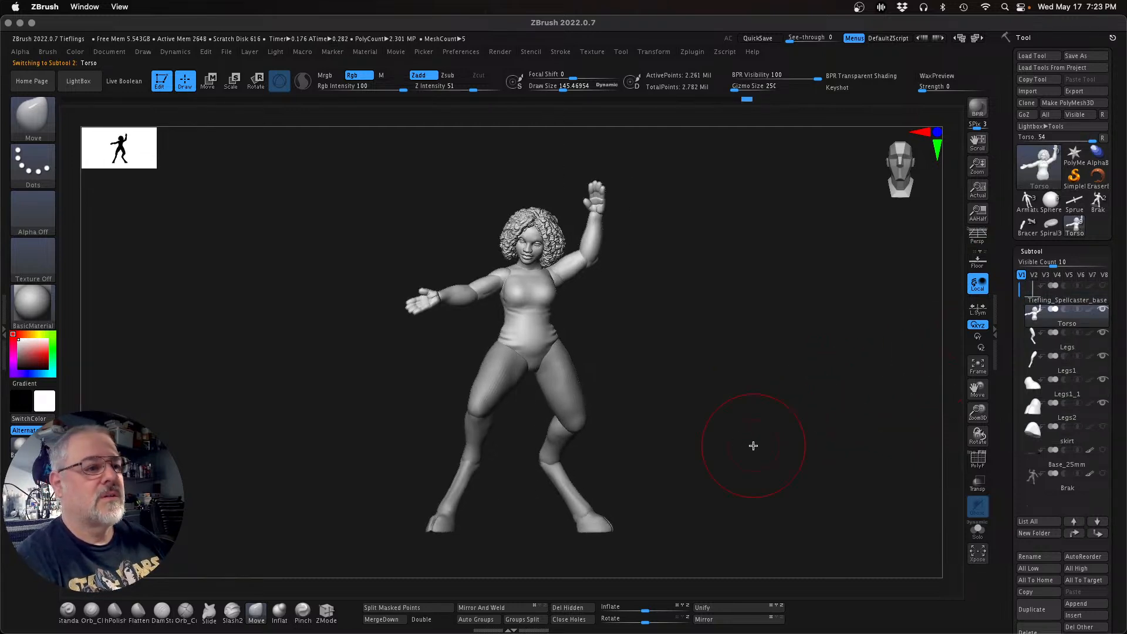
{"action": "left_click_drag", "start_coordinate": [752, 446], "coordinate": [772, 448], "text": "alt"}
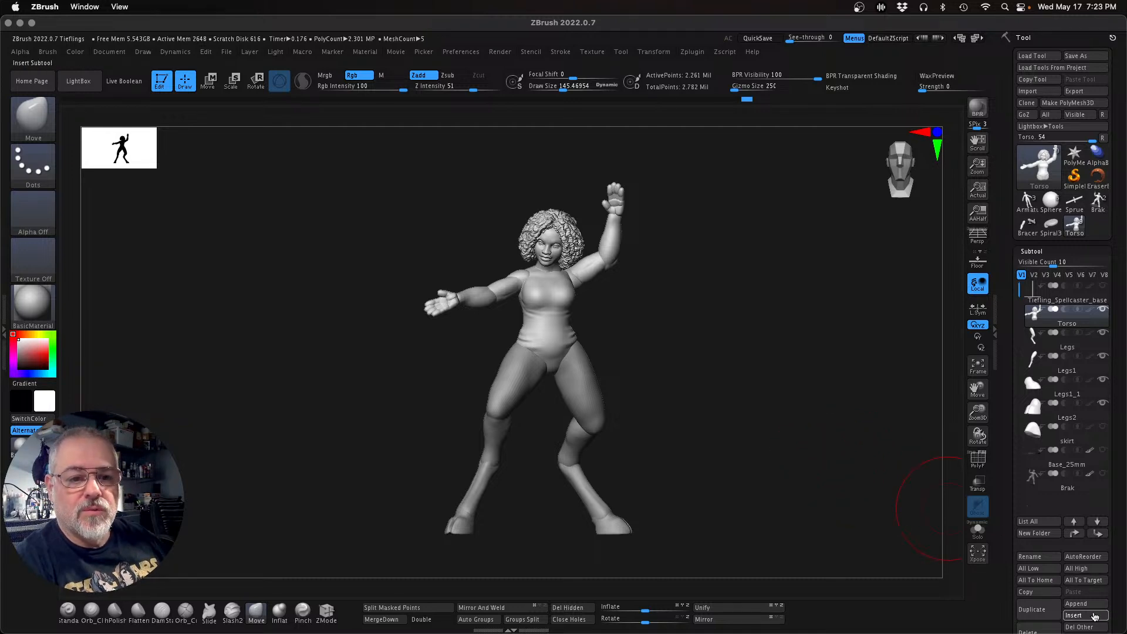
{"action": "left_click", "coordinate": [1073, 615]}
{"action": "left_click", "coordinate": [887, 467]}
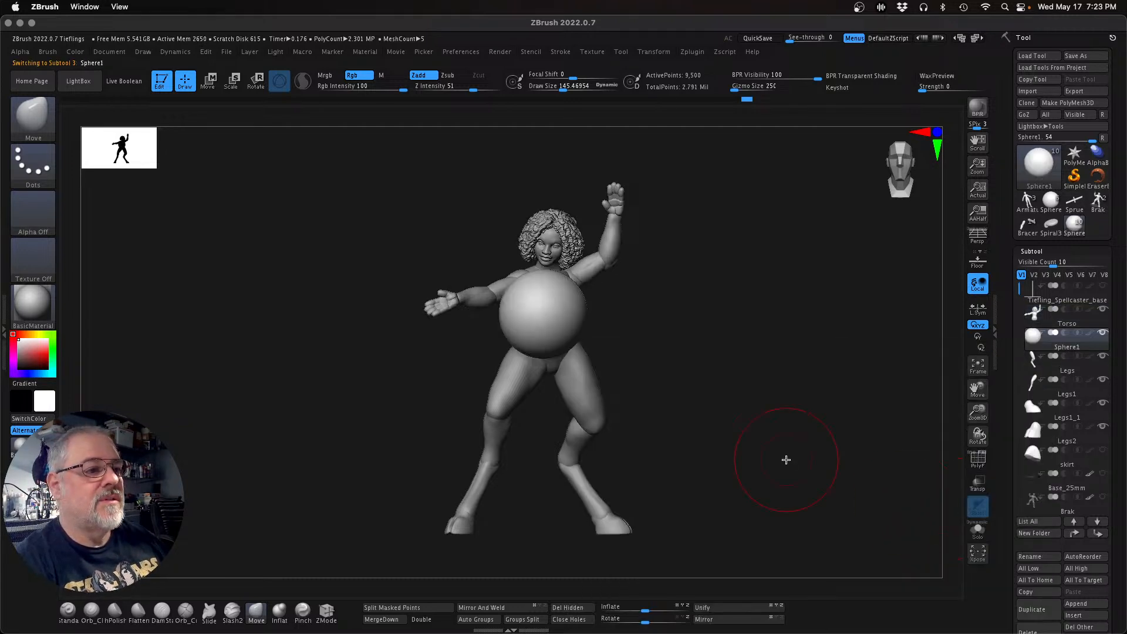
Step: Isolate the new sphere and stretch it sideways into a wide ellipsoid
{"action": "left_click_drag", "start_coordinate": [780, 434], "coordinate": [843, 440]}
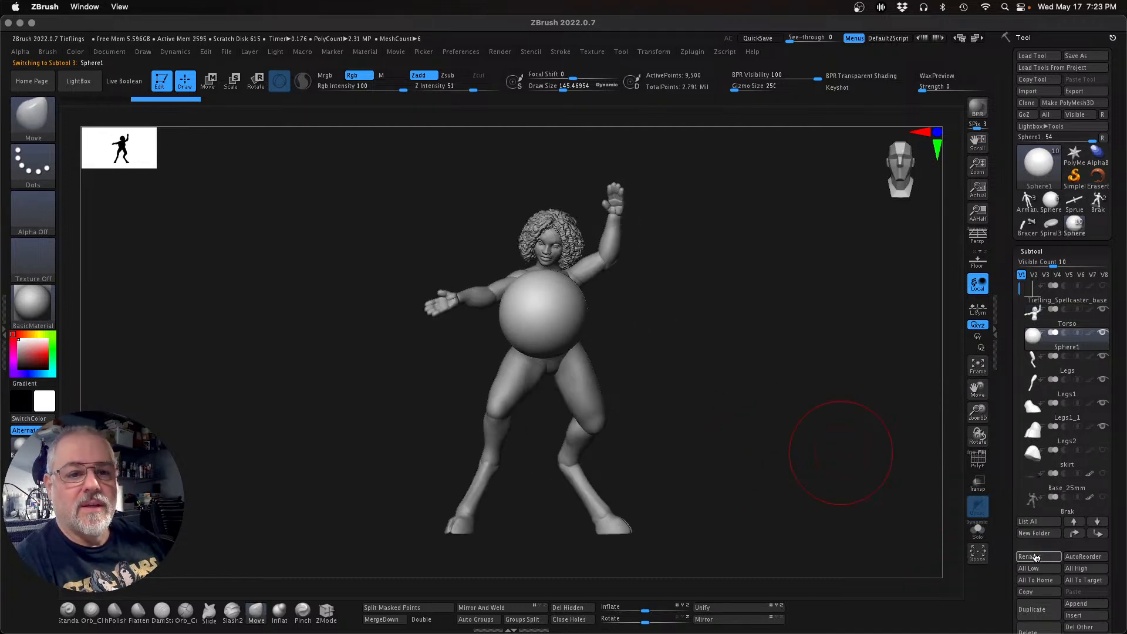
{"action": "left_click", "coordinate": [978, 531]}
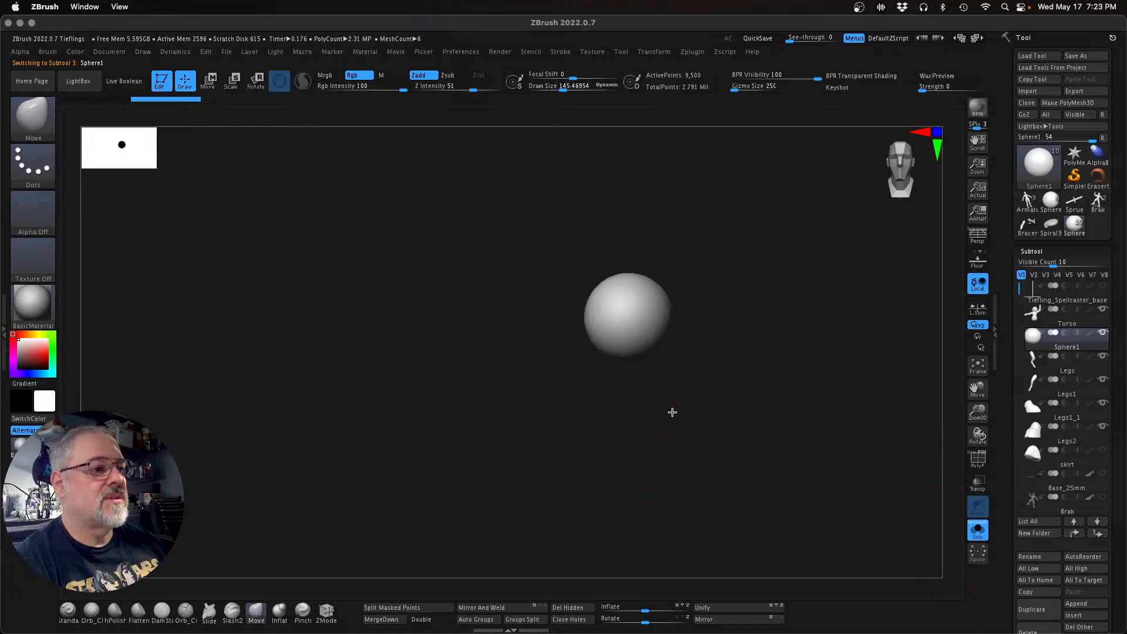
{"action": "key", "text": "w"}
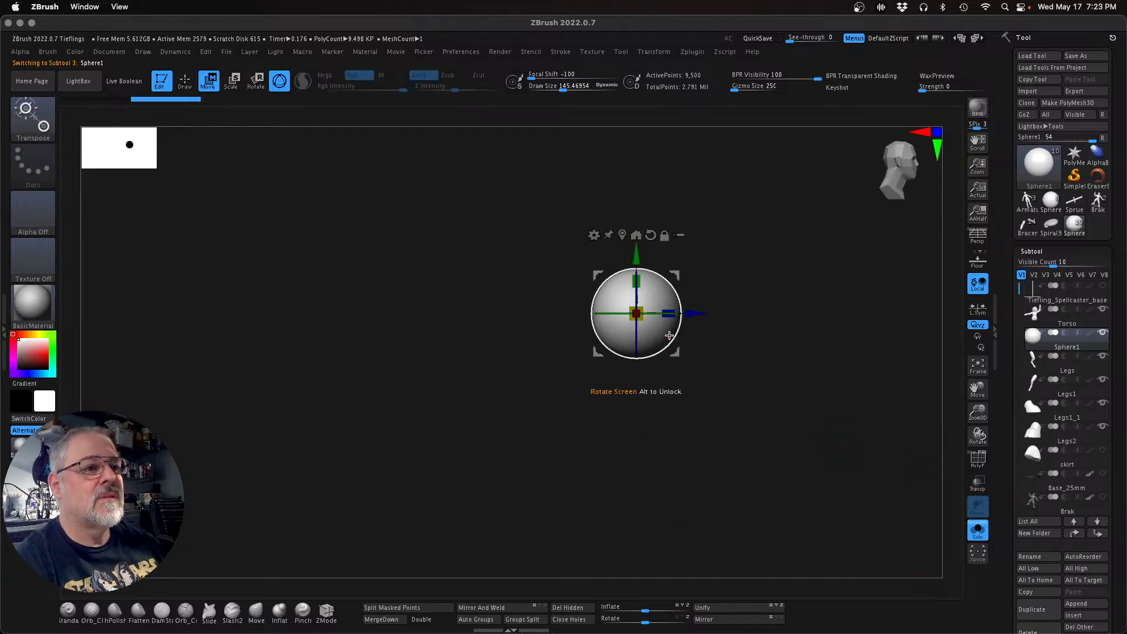
{"action": "left_click_drag", "start_coordinate": [669, 313], "coordinate": [643, 324]}
{"action": "left_click_drag", "start_coordinate": [722, 385], "coordinate": [625, 405]}
{"action": "left_click_drag", "start_coordinate": [710, 417], "coordinate": [611, 426], "text": "alt"}
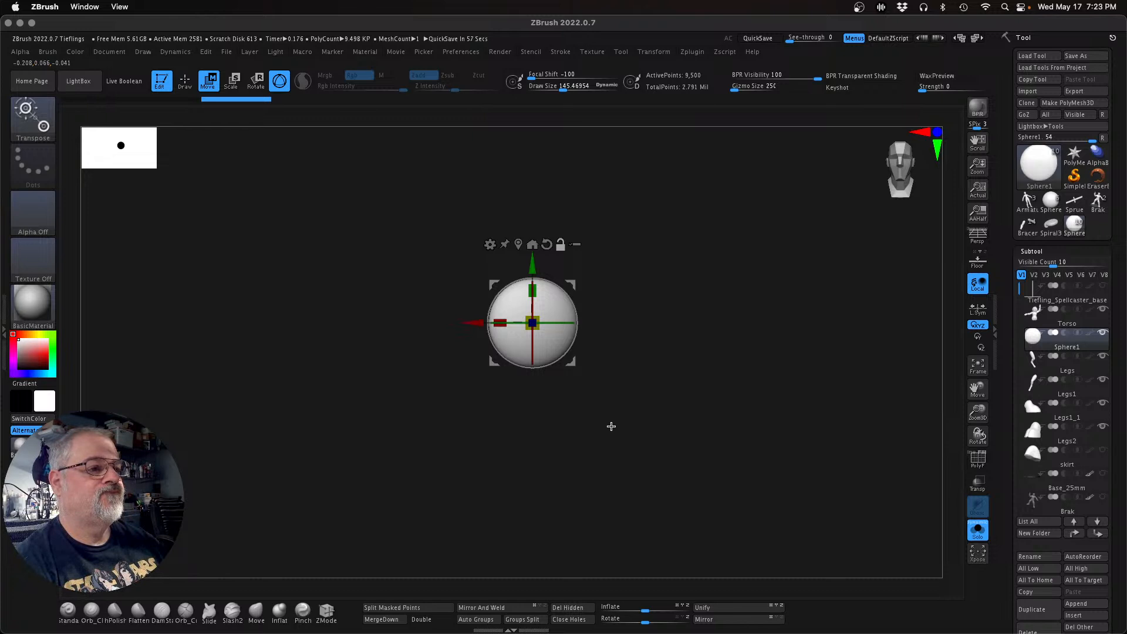
{"action": "left_click_drag", "start_coordinate": [500, 324], "coordinate": [483, 360]}
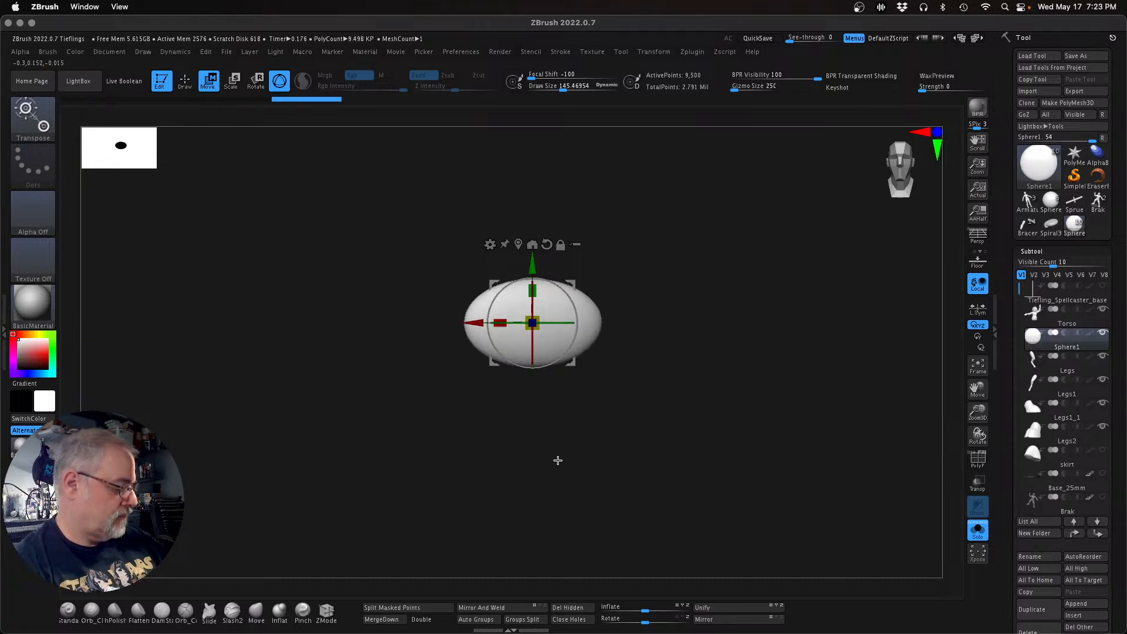
Step: Cut the ellipsoid vertically through the middle with the KnifeCurve brush, leaving only one half
{"action": "key", "text": "q"}
{"action": "key", "text": "ctrl+shift"}
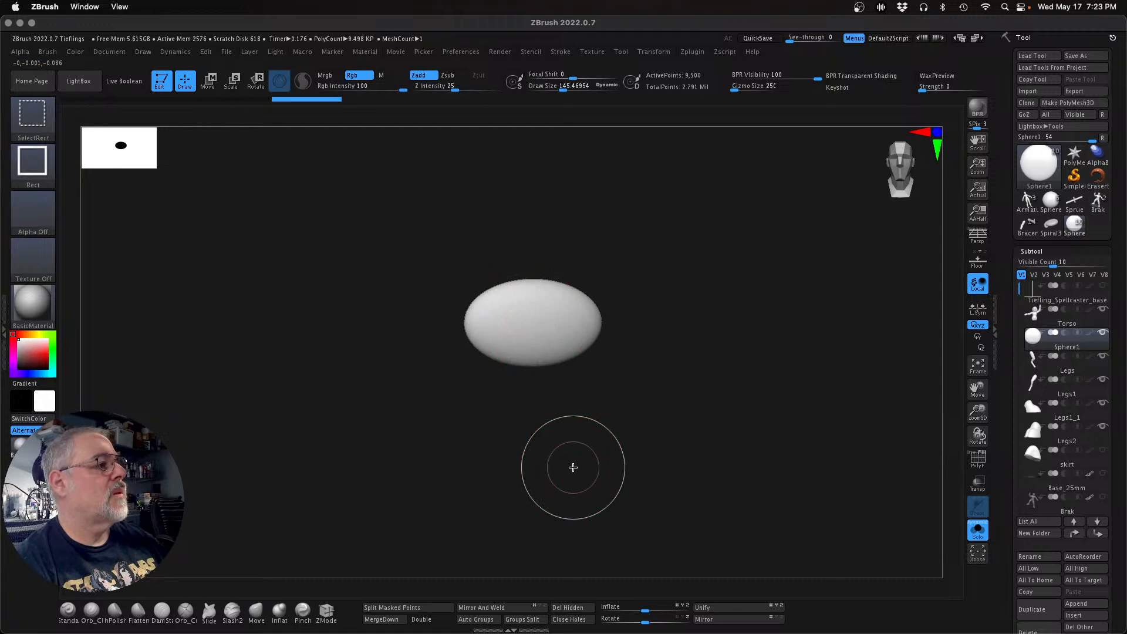
{"action": "left_click", "coordinate": [37, 110]}
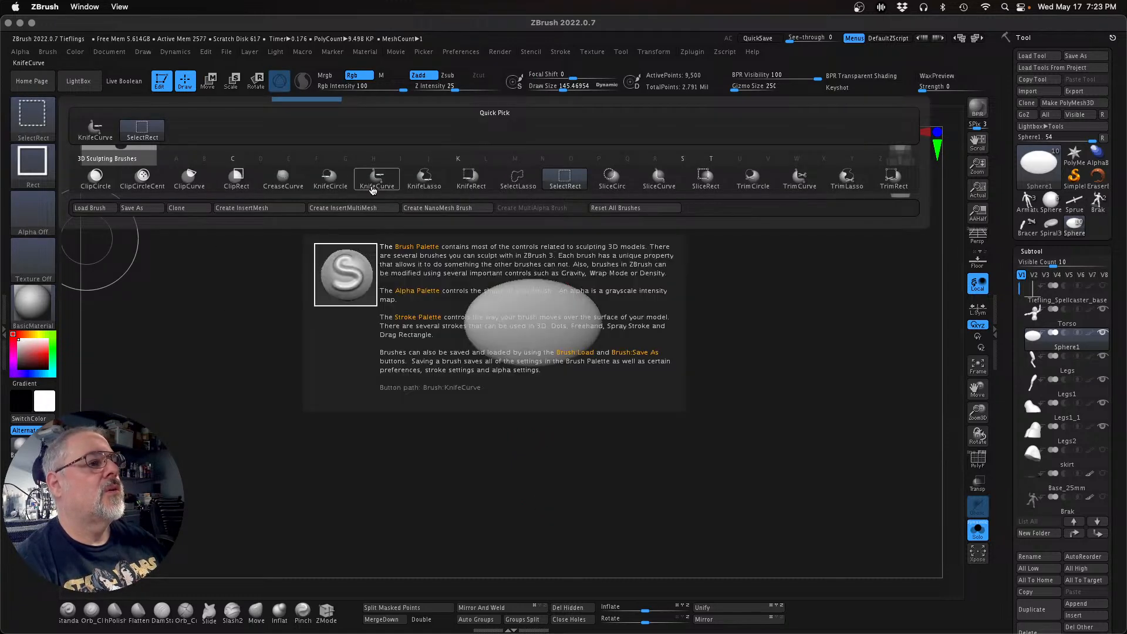
{"action": "left_click", "coordinate": [372, 190]}
{"action": "left_click_drag", "start_coordinate": [521, 446], "coordinate": [516, 221], "text": "ctrl+shift"}
{"action": "left_click_drag", "start_coordinate": [669, 478], "coordinate": [690, 479]}
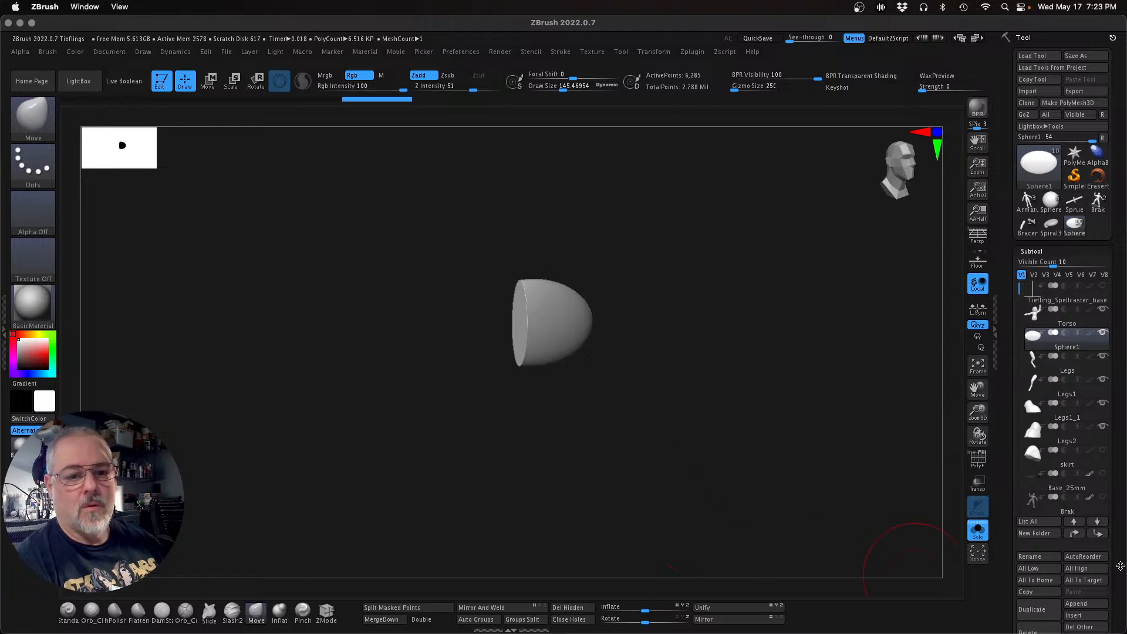
Step: Shape the half ellipsoid with the Move brush, raising its outer end into a rounded lobe and extending its lower inner corner downward
{"action": "scroll", "coordinate": [1115, 532], "scroll_direction": "down", "scroll_amount": 3}
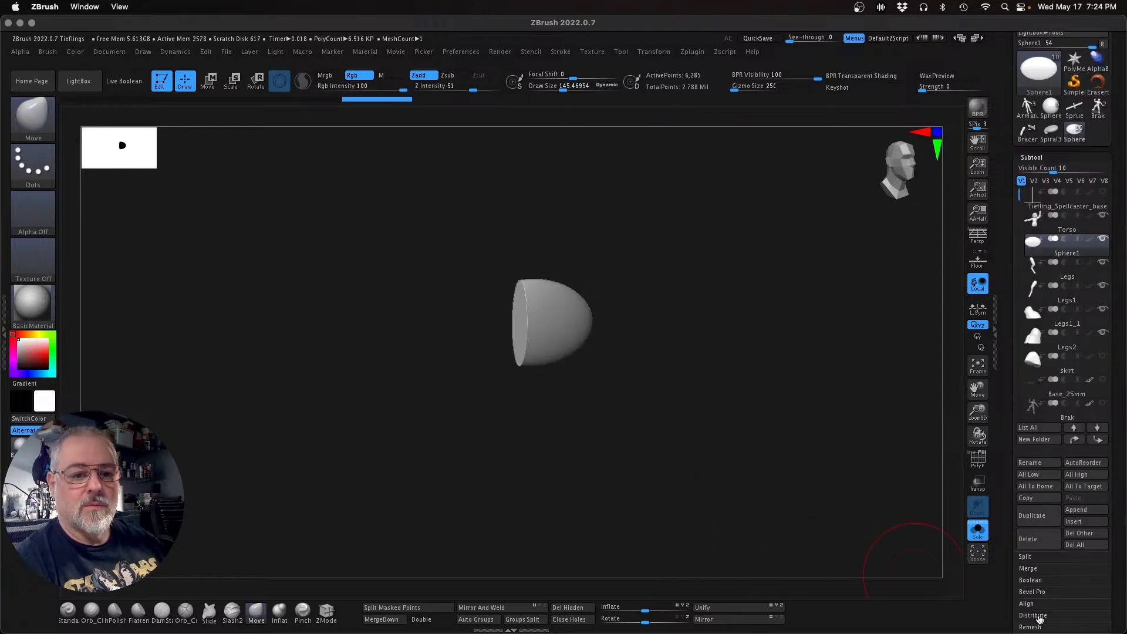
{"action": "scroll", "coordinate": [1116, 576], "scroll_direction": "down", "scroll_amount": 3}
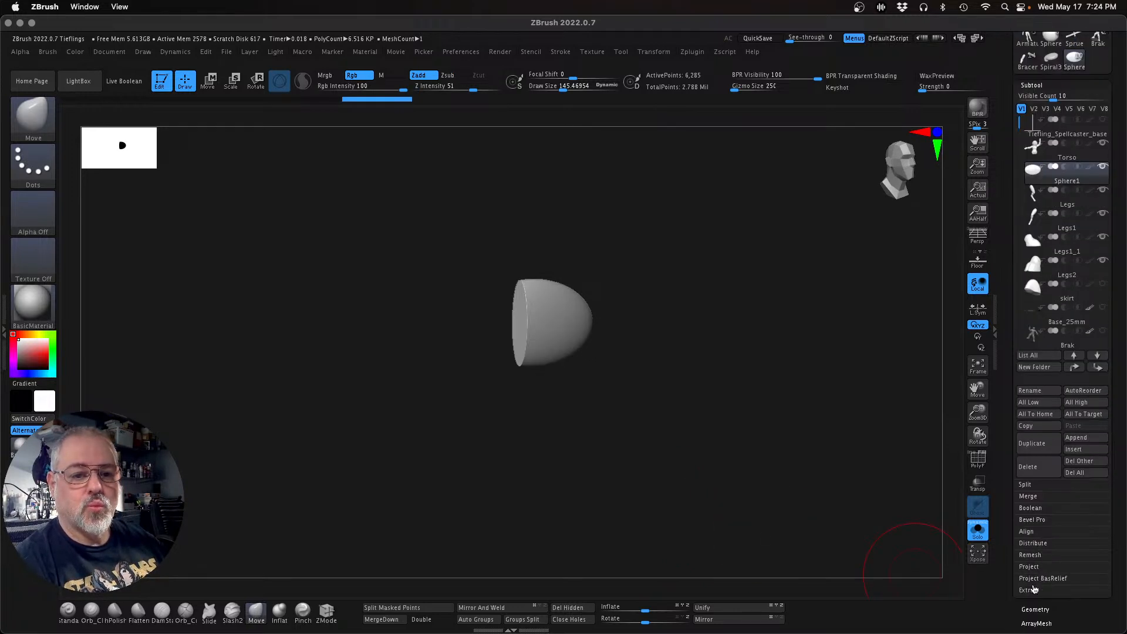
{"action": "left_click_drag", "start_coordinate": [654, 372], "coordinate": [634, 355], "text": "shift"}
{"action": "mouse_move", "coordinate": [591, 319]}
{"action": "left_mouse_down"}
{"action": "mouse_move", "coordinate": [593, 246]}
{"action": "mouse_move", "coordinate": [606, 234]}
{"action": "left_mouse_up"}
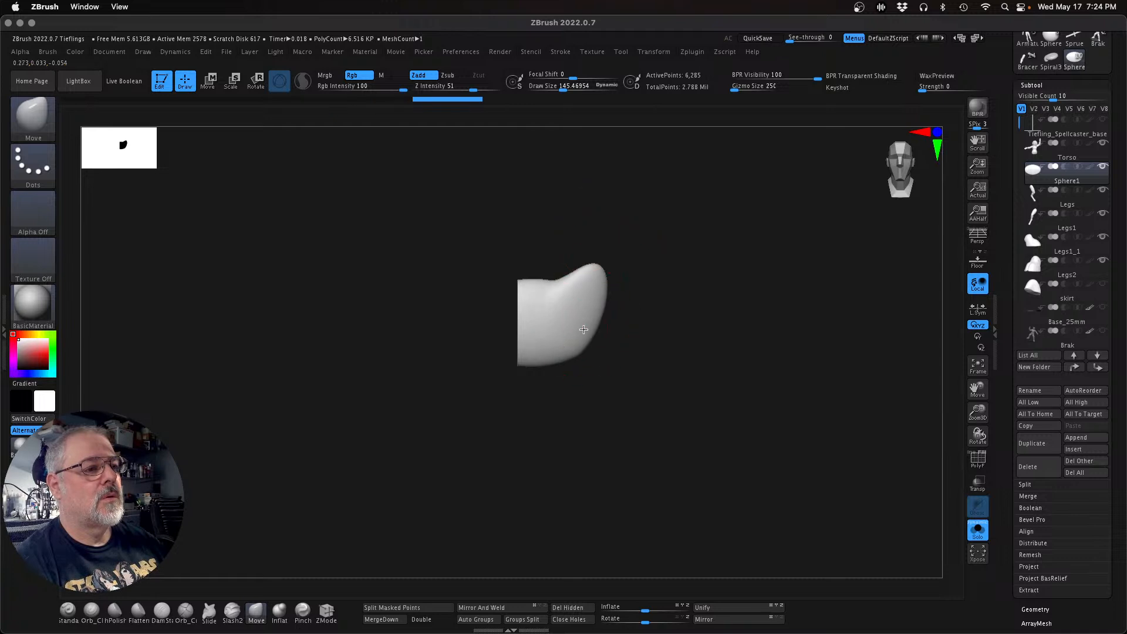
{"action": "left_click_drag", "start_coordinate": [583, 333], "coordinate": [593, 341]}
{"action": "left_click_drag", "start_coordinate": [518, 370], "coordinate": [516, 369]}
{"action": "left_click_drag", "start_coordinate": [622, 357], "coordinate": [627, 386]}
{"action": "mouse_move", "coordinate": [511, 352]}
{"action": "left_mouse_down"}
{"action": "mouse_move", "coordinate": [526, 388]}
{"action": "mouse_move", "coordinate": [526, 360]}
{"action": "mouse_move", "coordinate": [501, 361]}
{"action": "mouse_move", "coordinate": [503, 338]}
{"action": "mouse_move", "coordinate": [522, 341]}
{"action": "left_mouse_up"}
{"action": "mouse_move", "coordinate": [591, 417]}
{"action": "left_mouse_down"}
{"action": "mouse_move", "coordinate": [542, 432]}
{"action": "mouse_move", "coordinate": [523, 417]}
{"action": "left_mouse_up"}
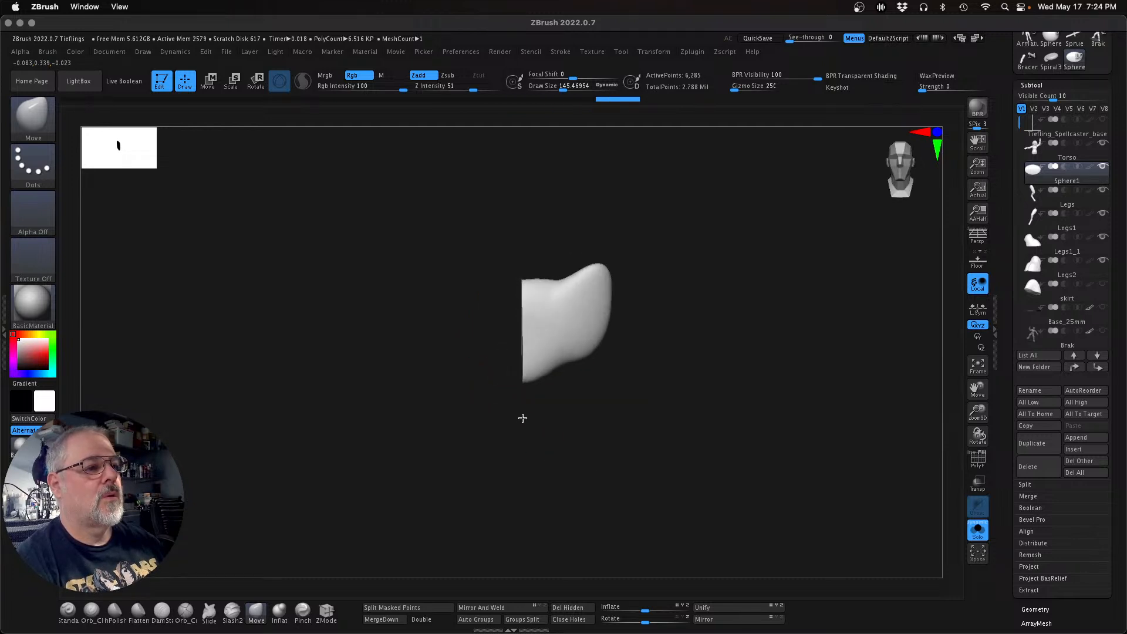
{"action": "mouse_move", "coordinate": [589, 362]}
{"action": "left_mouse_down"}
{"action": "mouse_move", "coordinate": [594, 340]}
{"action": "mouse_move", "coordinate": [575, 368]}
{"action": "mouse_move", "coordinate": [537, 373]}
{"action": "left_mouse_up"}
{"action": "left_click_drag", "start_coordinate": [541, 281], "coordinate": [548, 288]}
{"action": "mouse_move", "coordinate": [645, 311]}
{"action": "left_mouse_down"}
{"action": "mouse_move", "coordinate": [710, 319]}
{"action": "mouse_move", "coordinate": [629, 324]}
{"action": "mouse_move", "coordinate": [616, 448]}
{"action": "left_mouse_up"}
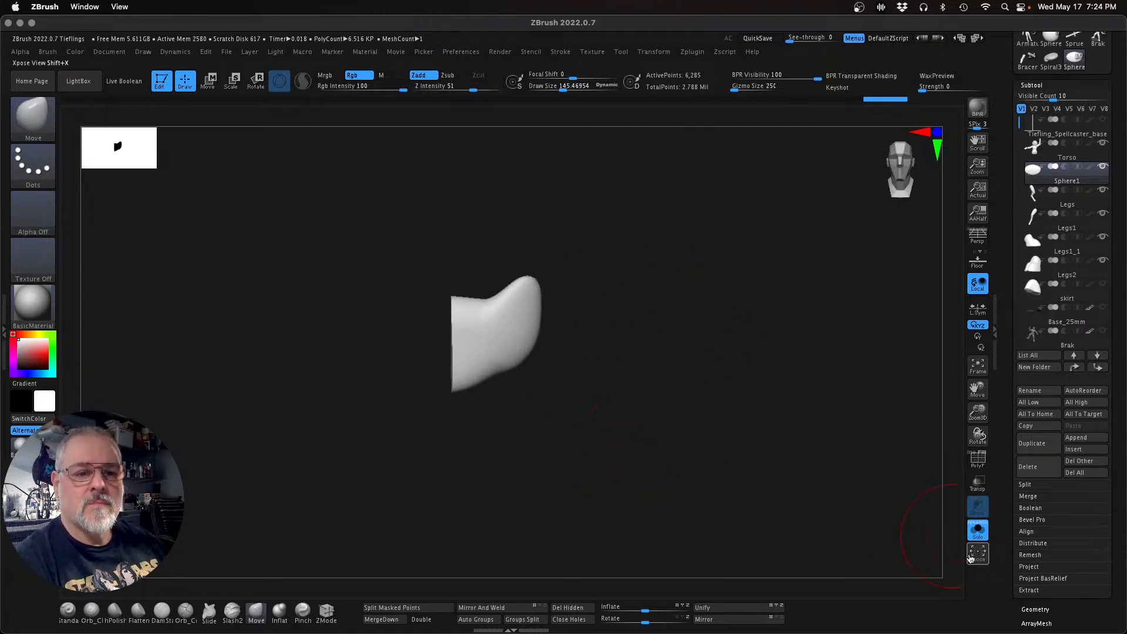
Step: Remesh the shaped half with ZRemesher set to Half
{"action": "left_click", "coordinate": [1035, 609]}
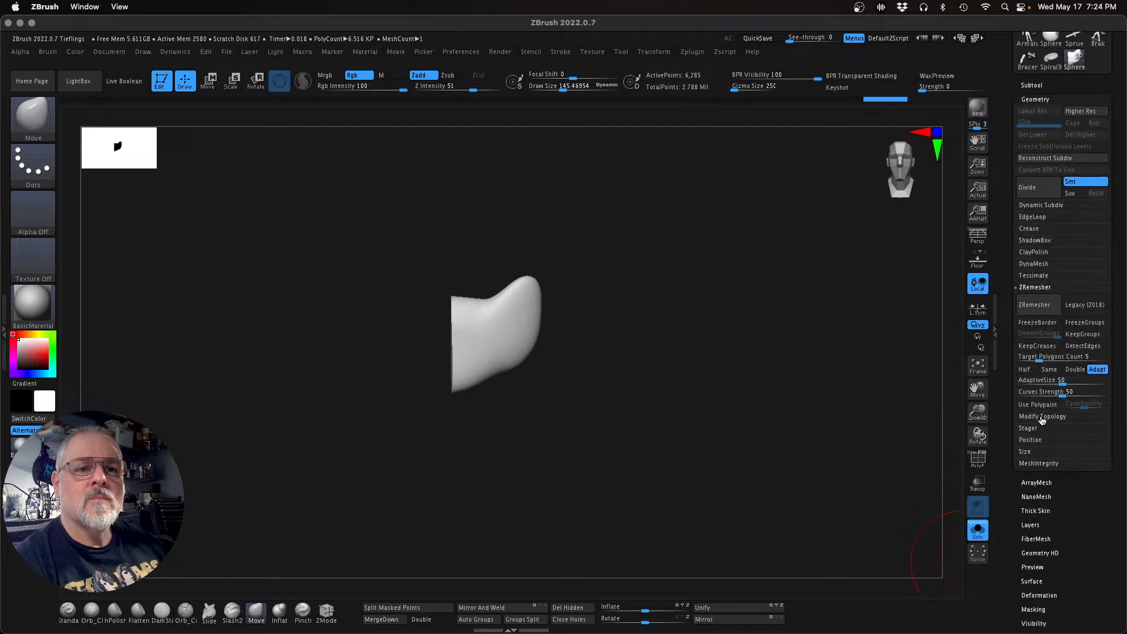
{"action": "left_click", "coordinate": [1024, 369]}
{"action": "left_click", "coordinate": [1038, 306]}
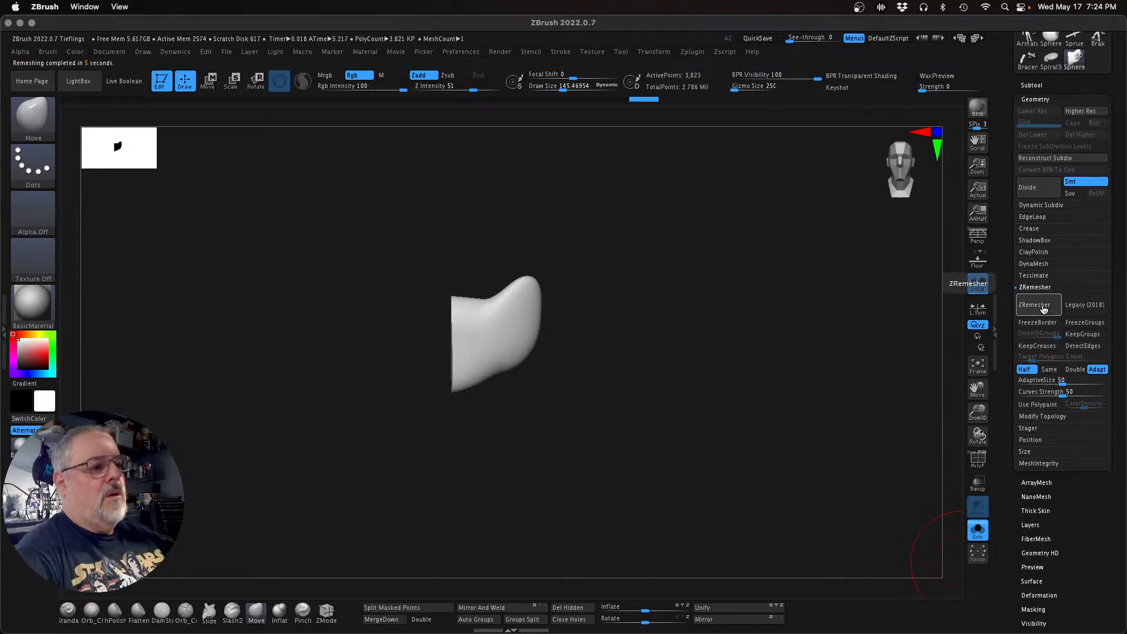
{"action": "left_click_drag", "start_coordinate": [692, 411], "coordinate": [713, 419]}
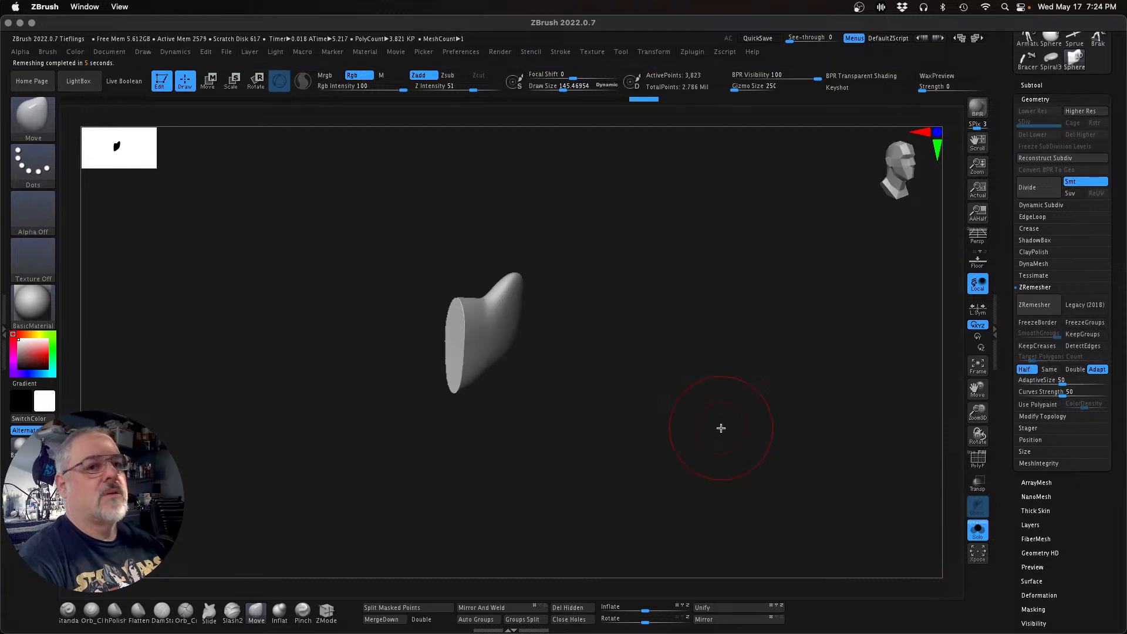
Step: Show the whole figure again, duplicate the shaped half and mirror the copy to the opposite side, ready for moving
{"action": "left_click", "coordinate": [978, 531]}
{"action": "left_click", "coordinate": [1033, 86]}
{"action": "left_click_drag", "start_coordinate": [754, 303], "coordinate": [931, 453]}
{"action": "left_click", "coordinate": [1031, 445]}
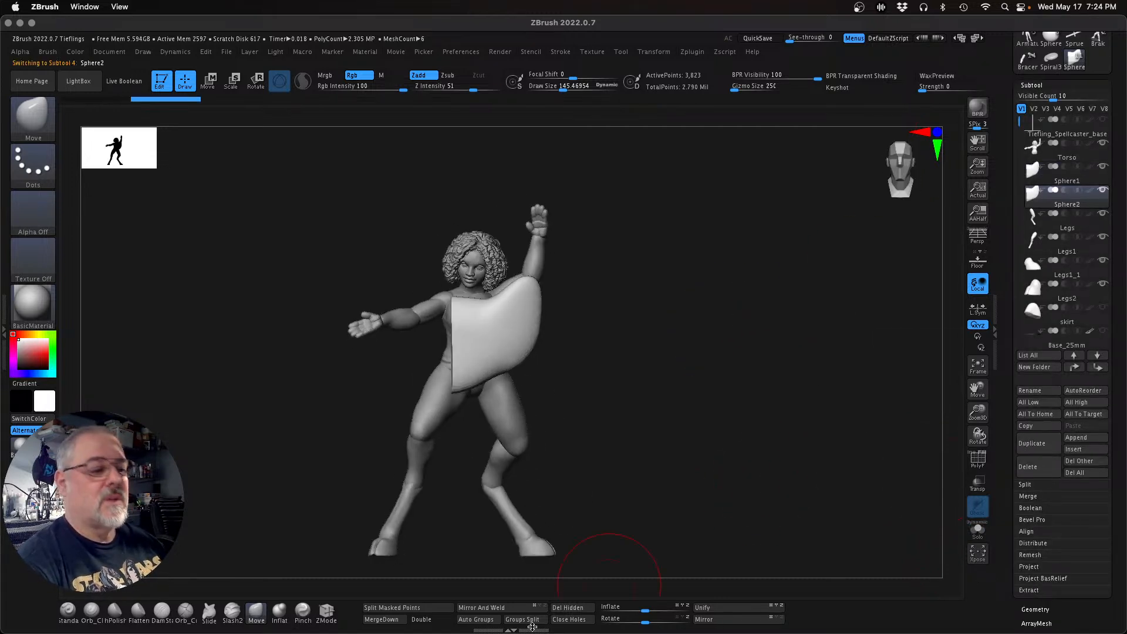
{"action": "left_click", "coordinate": [704, 619]}
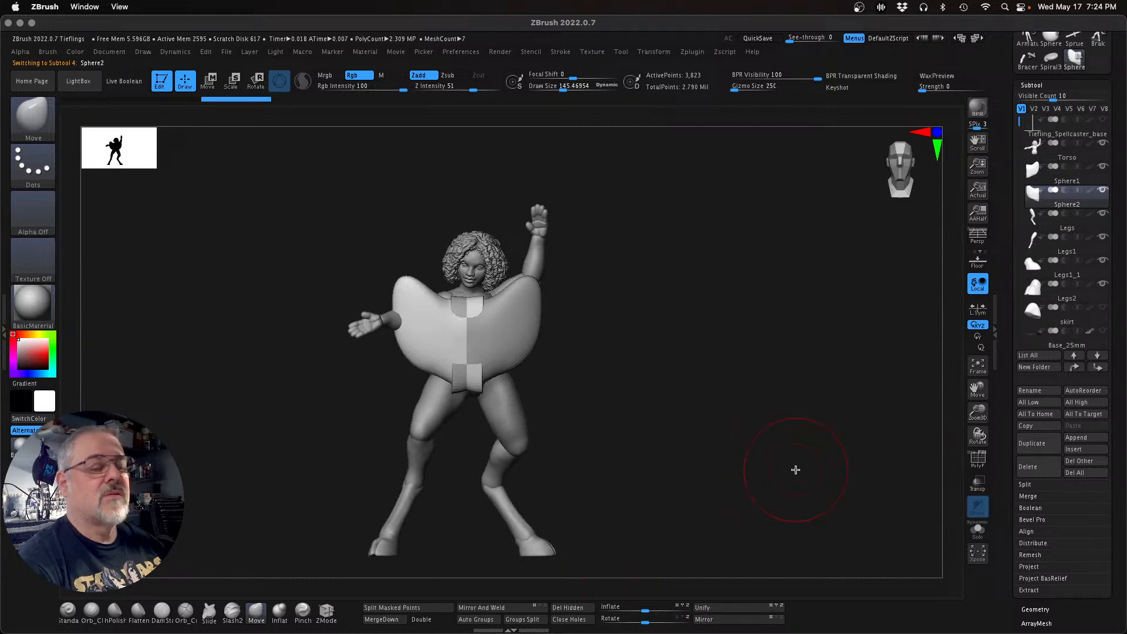
{"action": "key", "text": "w"}
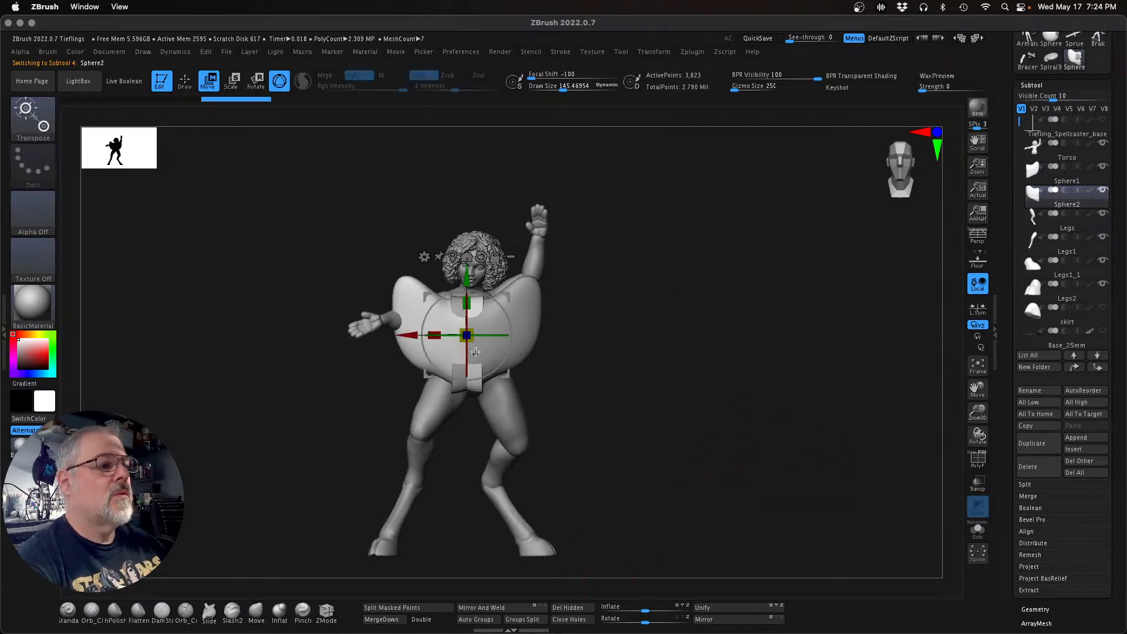
Step: Move the two shaped halves apart to opposite sides of the torso, one beside each arm
{"action": "left_click_drag", "start_coordinate": [437, 334], "coordinate": [551, 343]}
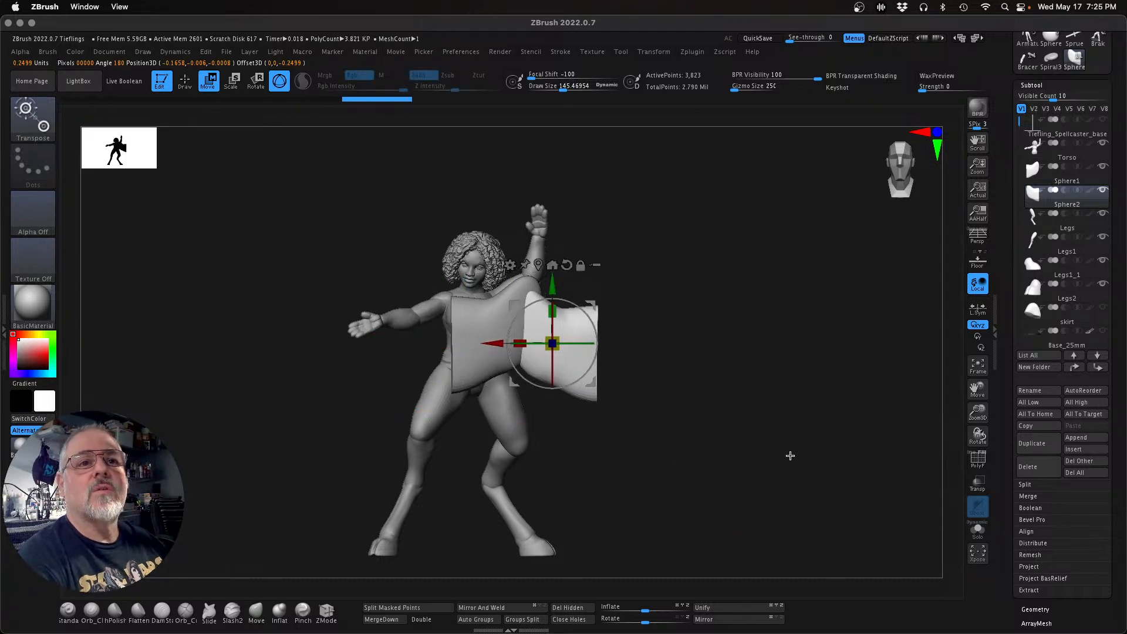
{"action": "key", "text": "Up"}
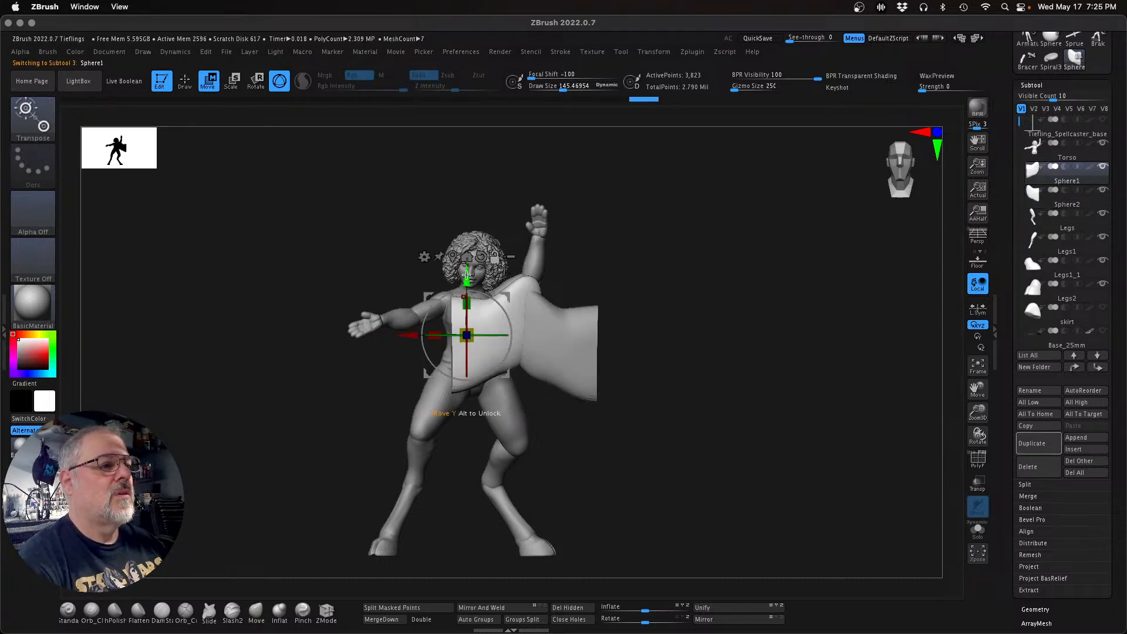
{"action": "left_click", "coordinate": [452, 257]}
{"action": "left_click_drag", "start_coordinate": [538, 295], "coordinate": [444, 305]}
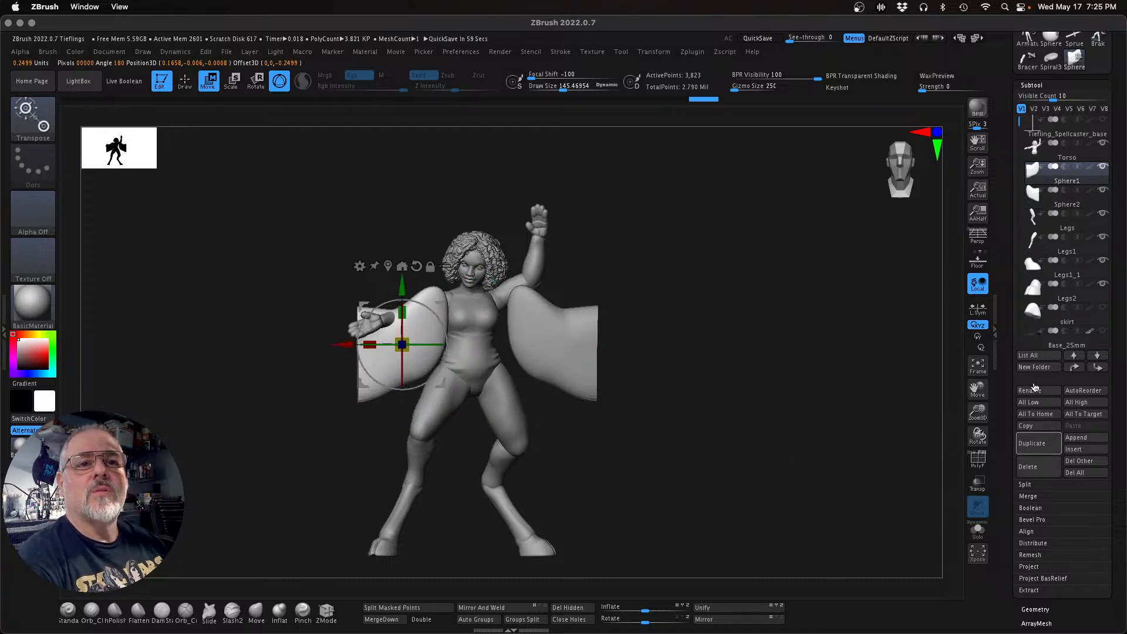
Step: Hide the half beside the raised arm, and tilt and move the other half back against the outstretched arm
{"action": "left_click", "coordinate": [1102, 191]}
{"action": "left_click_drag", "start_coordinate": [801, 410], "coordinate": [825, 411]}
{"action": "left_click_drag", "start_coordinate": [409, 346], "coordinate": [399, 347]}
{"action": "left_click_drag", "start_coordinate": [563, 395], "coordinate": [556, 554]}
{"action": "left_click_drag", "start_coordinate": [453, 355], "coordinate": [430, 399]}
{"action": "left_click_drag", "start_coordinate": [481, 284], "coordinate": [409, 331]}
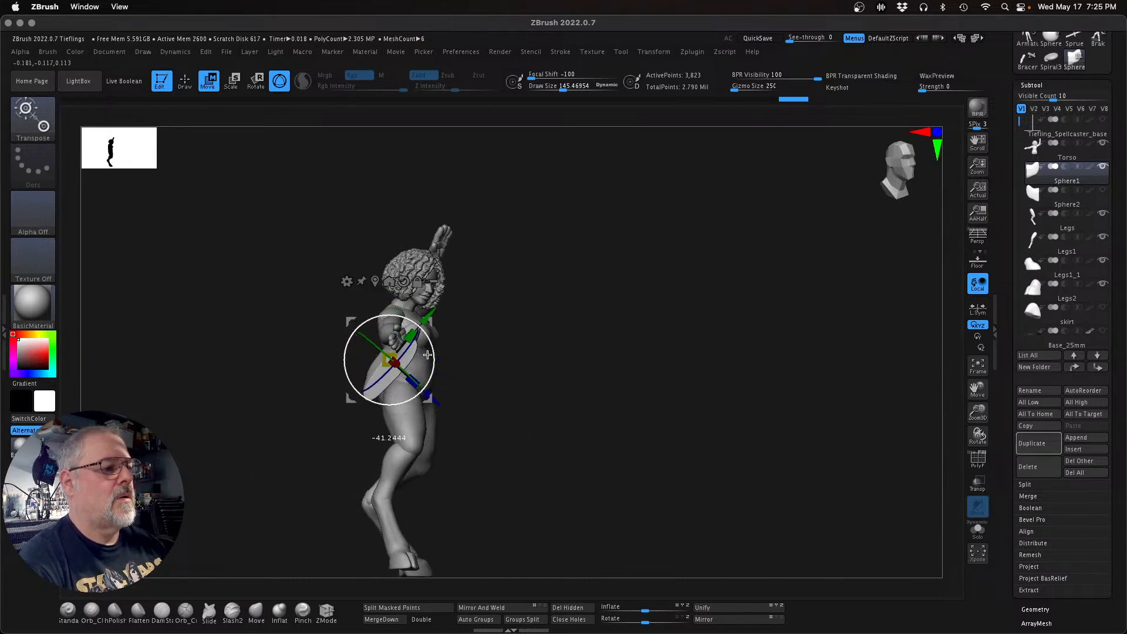
{"action": "left_click_drag", "start_coordinate": [344, 402], "coordinate": [326, 386]}
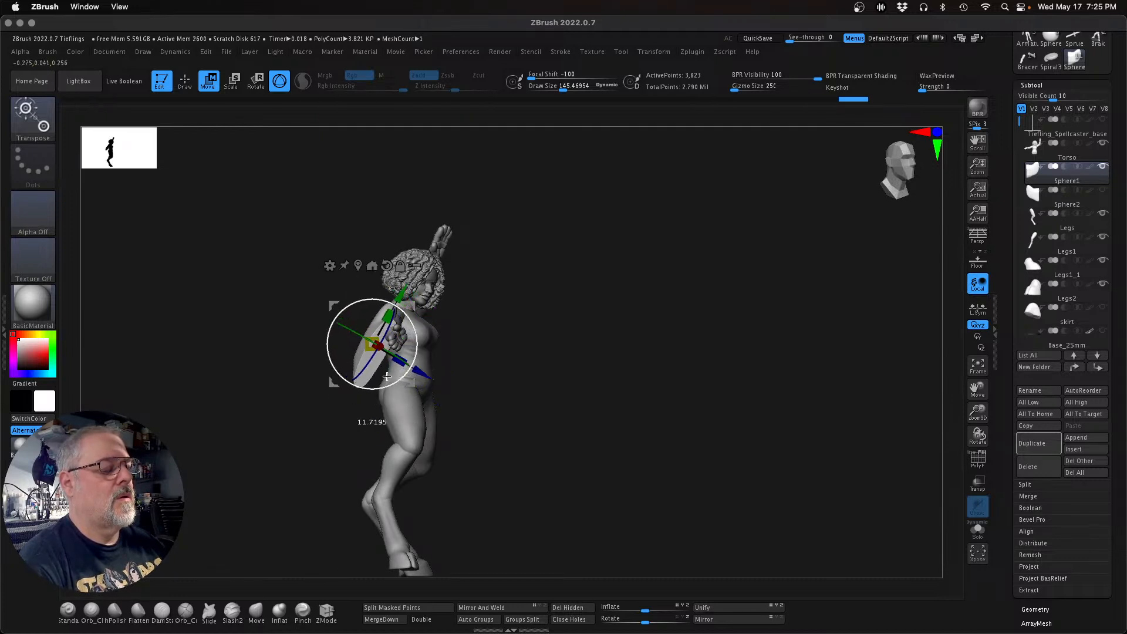
Step: Shift and rotate the sleeve piece from behind to line it up with the outstretched arm
{"action": "left_click_drag", "start_coordinate": [481, 405], "coordinate": [411, 399]}
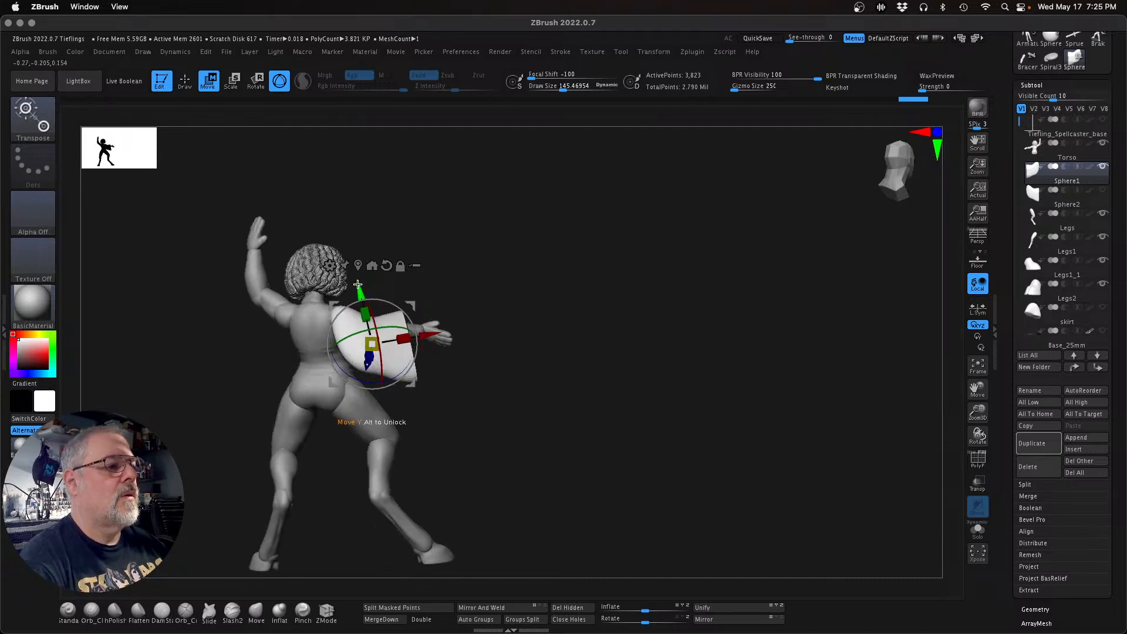
{"action": "left_click_drag", "start_coordinate": [357, 284], "coordinate": [359, 292]}
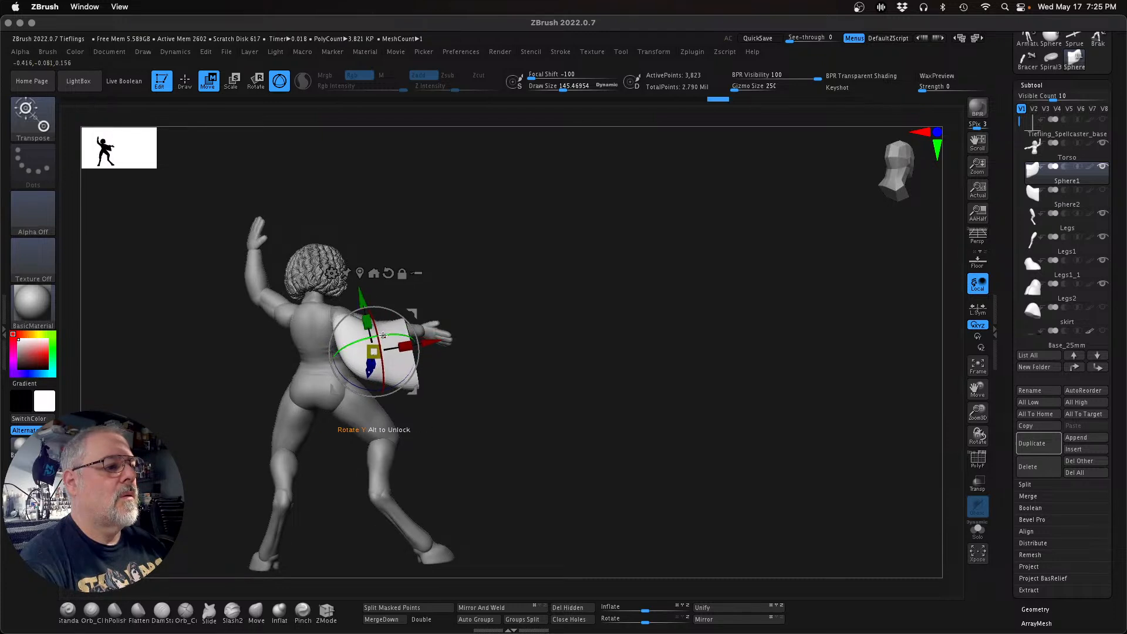
{"action": "left_click_drag", "start_coordinate": [398, 347], "coordinate": [437, 341]}
{"action": "left_click_drag", "start_coordinate": [533, 434], "coordinate": [560, 421]}
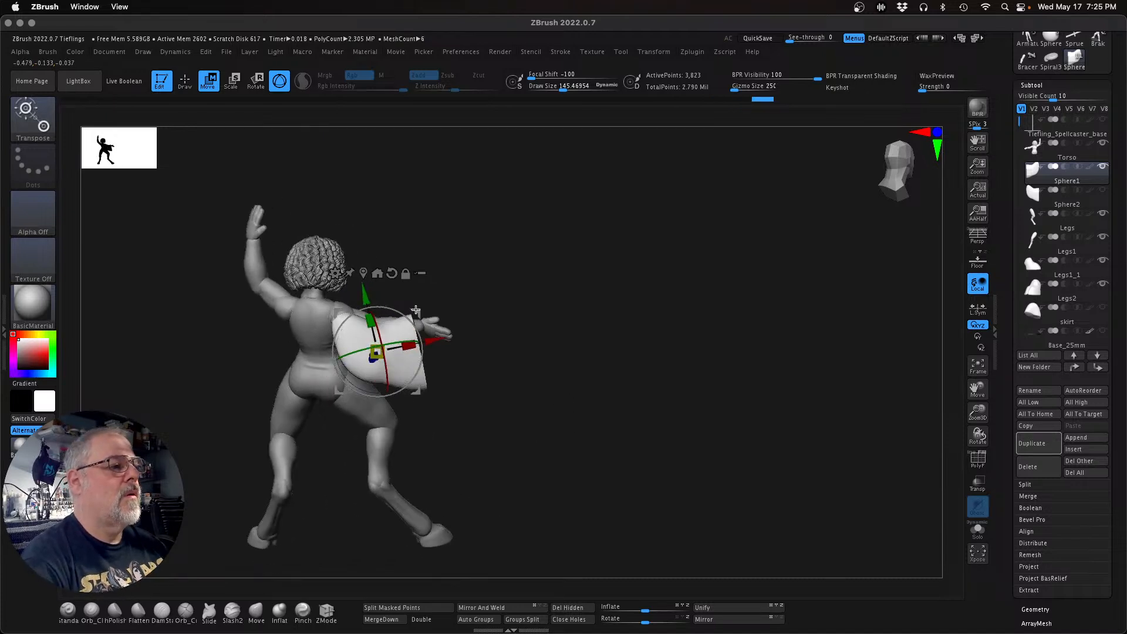
Step: Bend the sleeve piece from the back view with the Bend Arc deformer and accept the bend
{"action": "left_click", "coordinate": [338, 275]}
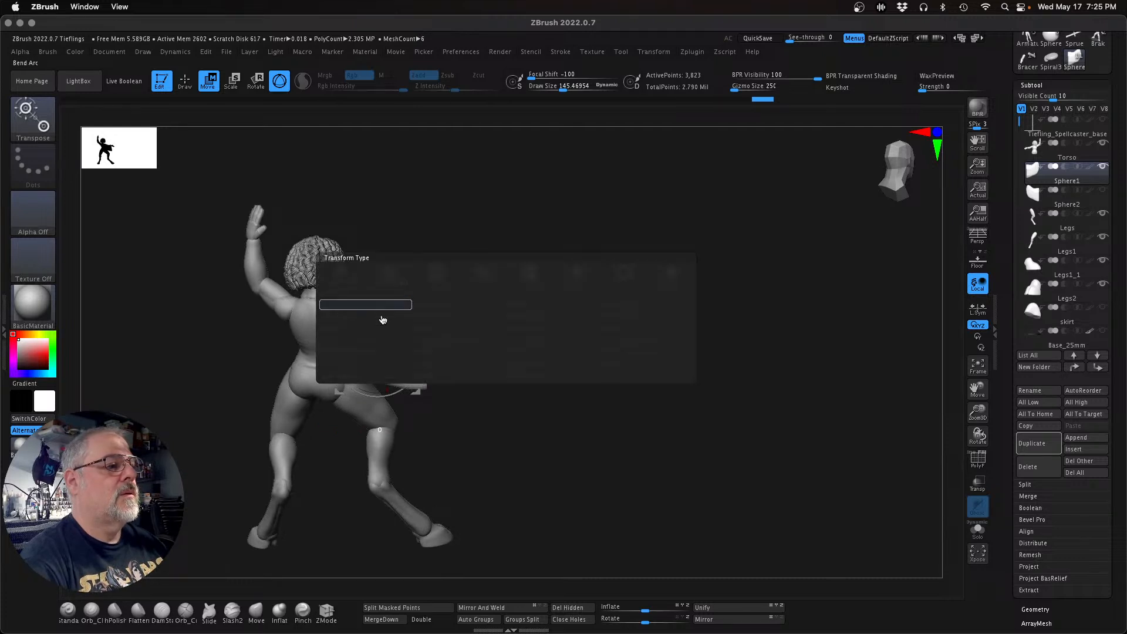
{"action": "left_click", "coordinate": [383, 308]}
{"action": "left_click_drag", "start_coordinate": [371, 317], "coordinate": [373, 335]}
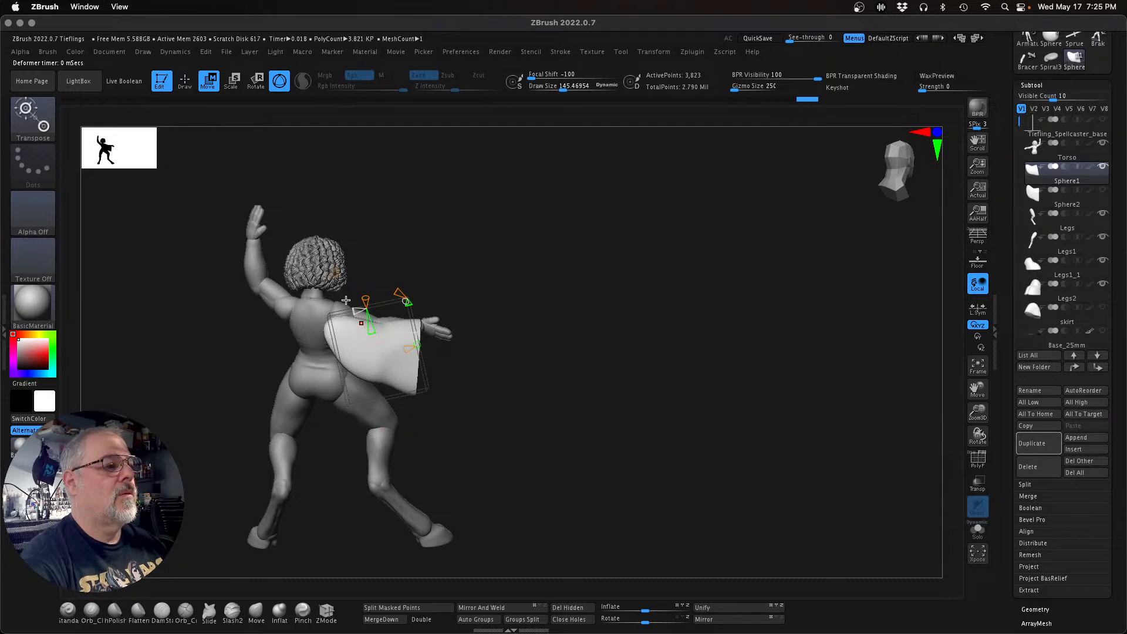
{"action": "left_click", "coordinate": [335, 273]}
{"action": "left_click", "coordinate": [511, 274]}
Step: Curve the sleeve piece around the arm from the side view with another Bend Arc and accept it
{"action": "left_click_drag", "start_coordinate": [515, 377], "coordinate": [451, 342]}
{"action": "left_click", "coordinate": [335, 273]}
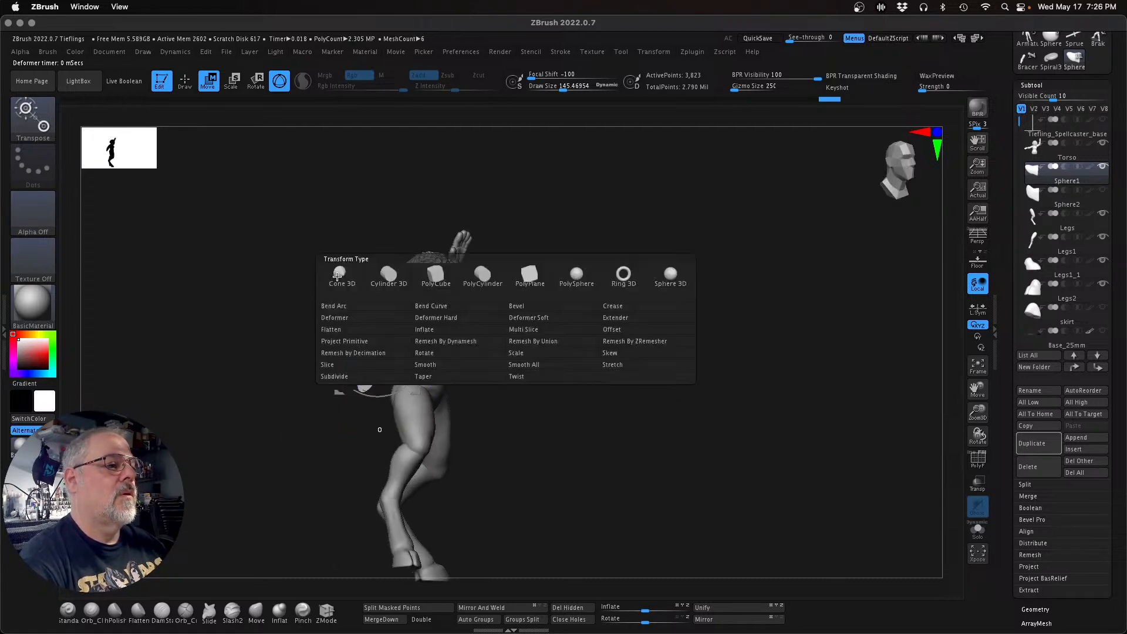
{"action": "left_click", "coordinate": [364, 306]}
{"action": "left_click_drag", "start_coordinate": [392, 363], "coordinate": [350, 342]}
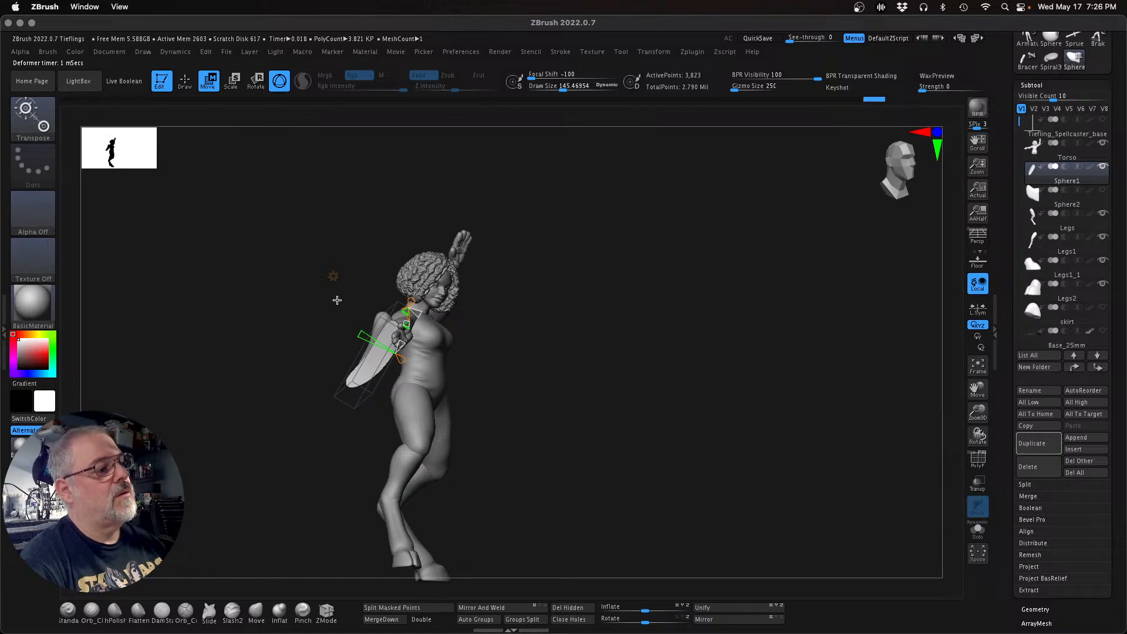
{"action": "left_click", "coordinate": [332, 279]}
{"action": "left_click", "coordinate": [492, 280]}
Step: Reposition the bent sleeve piece around the outstretched arm and raise it slightly
{"action": "left_click_drag", "start_coordinate": [516, 402], "coordinate": [488, 414]}
{"action": "left_click_drag", "start_coordinate": [415, 377], "coordinate": [442, 365]}
{"action": "left_click_drag", "start_coordinate": [584, 390], "coordinate": [538, 264]}
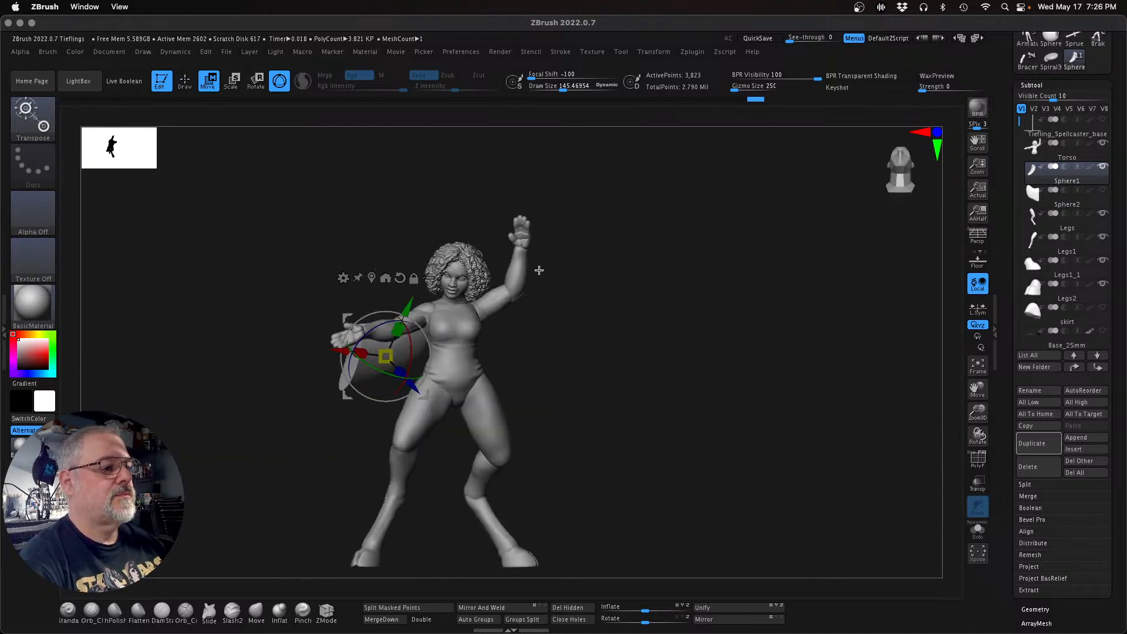
{"action": "left_click_drag", "start_coordinate": [417, 295], "coordinate": [419, 291]}
{"action": "left_click_drag", "start_coordinate": [627, 376], "coordinate": [628, 405]}
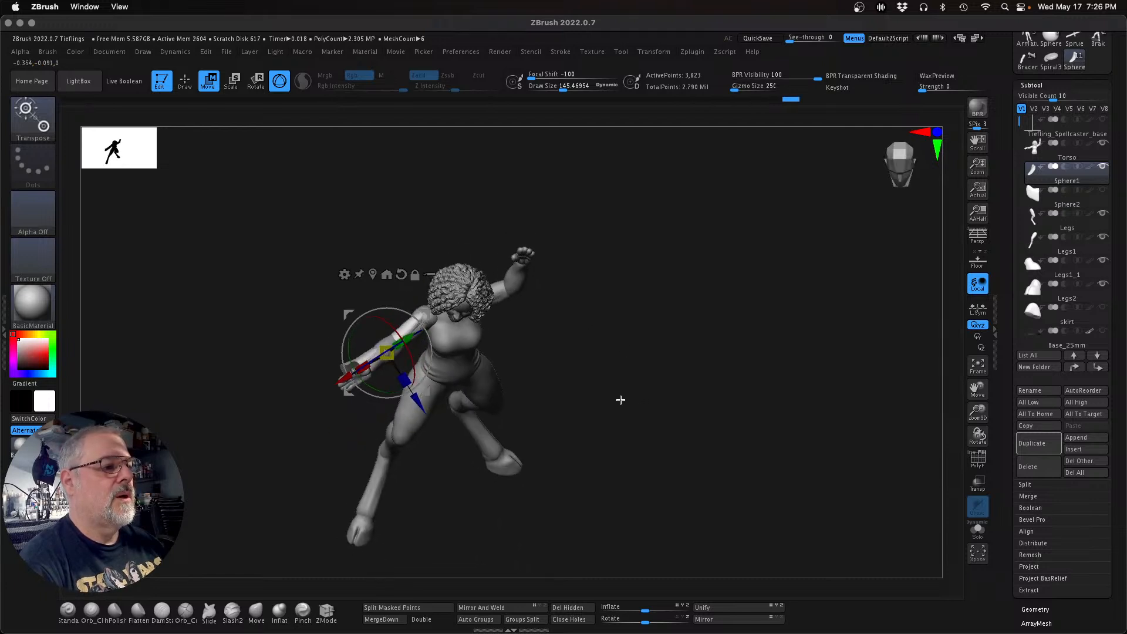
Step: Apply a slight Bend Arc to the sleeve from above, accept it and nudge the sleeve upward on the arm
{"action": "left_click", "coordinate": [347, 276]}
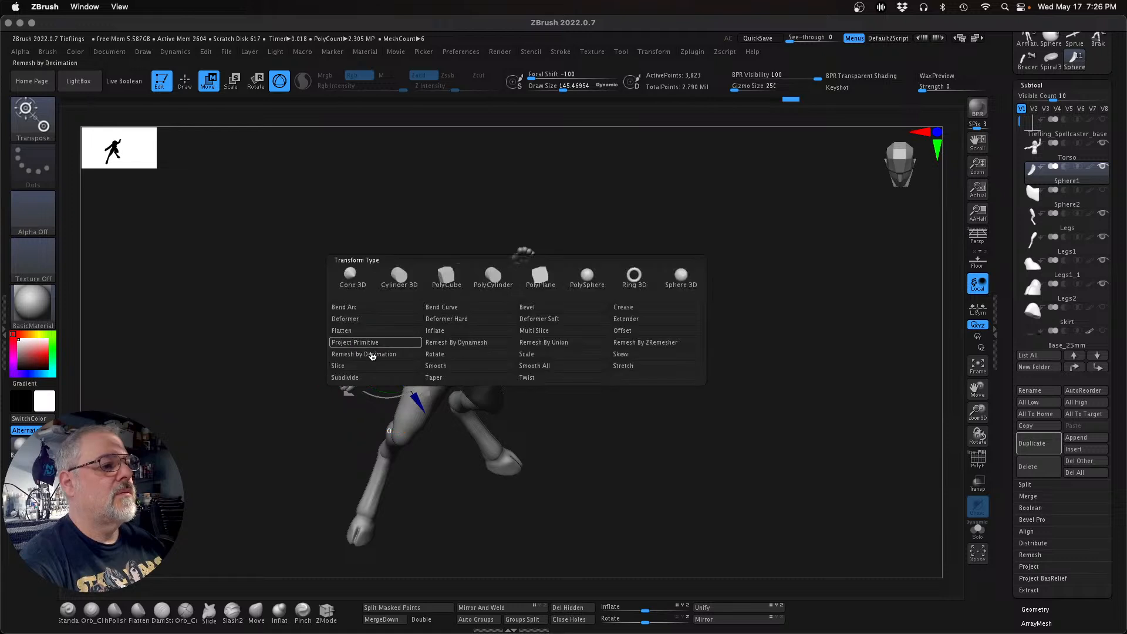
{"action": "left_click", "coordinate": [394, 316]}
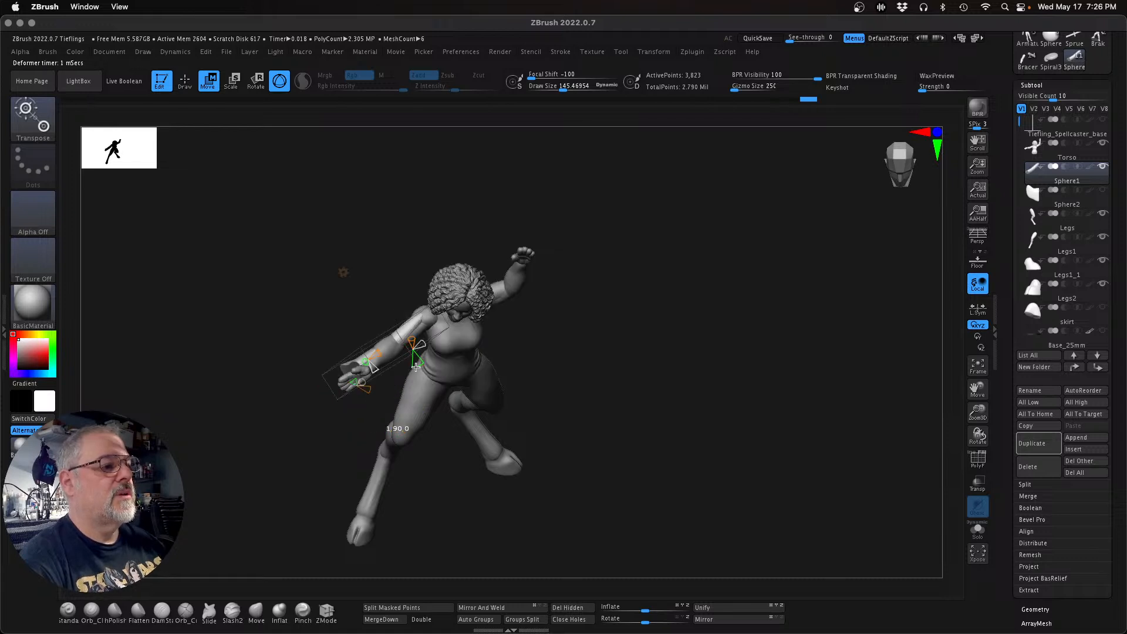
{"action": "left_click_drag", "start_coordinate": [416, 373], "coordinate": [416, 379]}
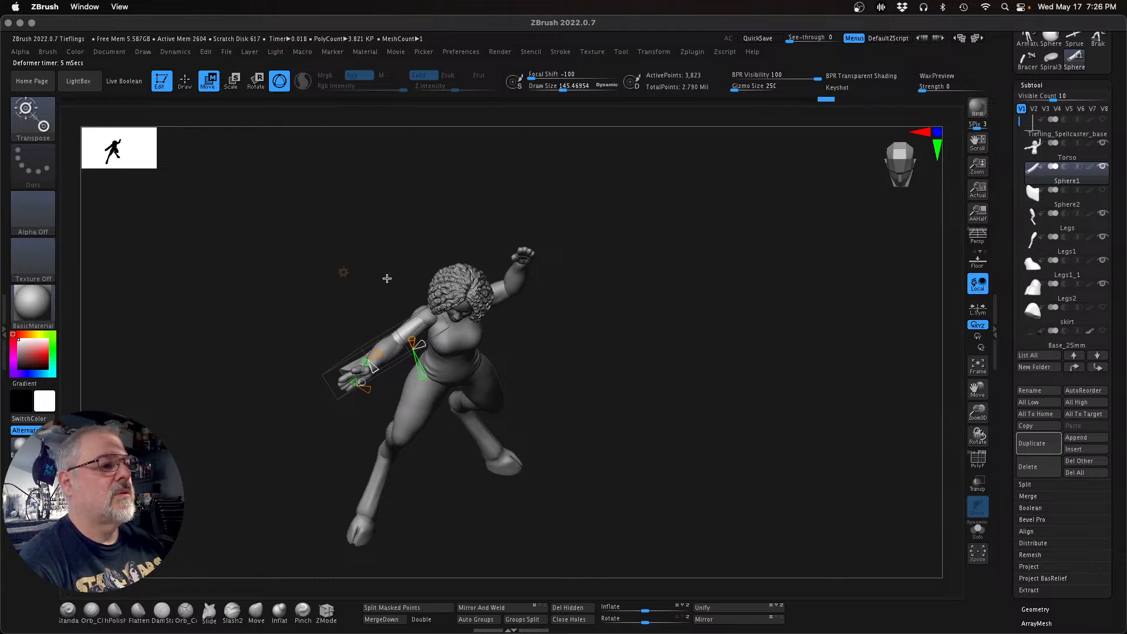
{"action": "left_click", "coordinate": [349, 275]}
{"action": "left_click", "coordinate": [516, 278]}
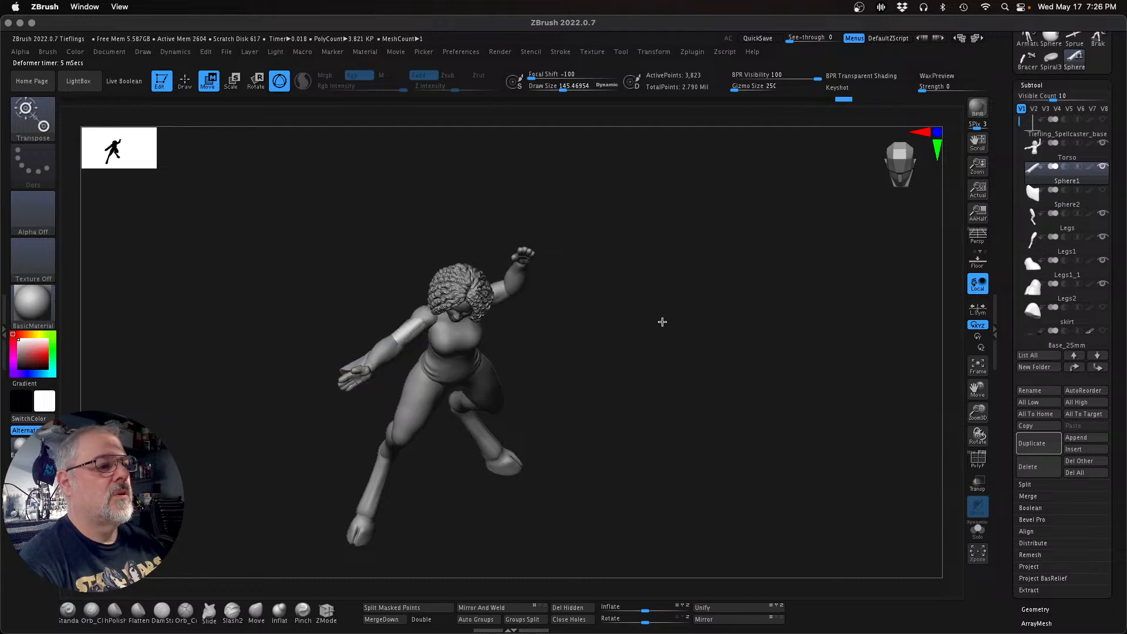
{"action": "left_click_drag", "start_coordinate": [661, 327], "coordinate": [660, 299]}
{"action": "left_click_drag", "start_coordinate": [402, 301], "coordinate": [403, 297]}
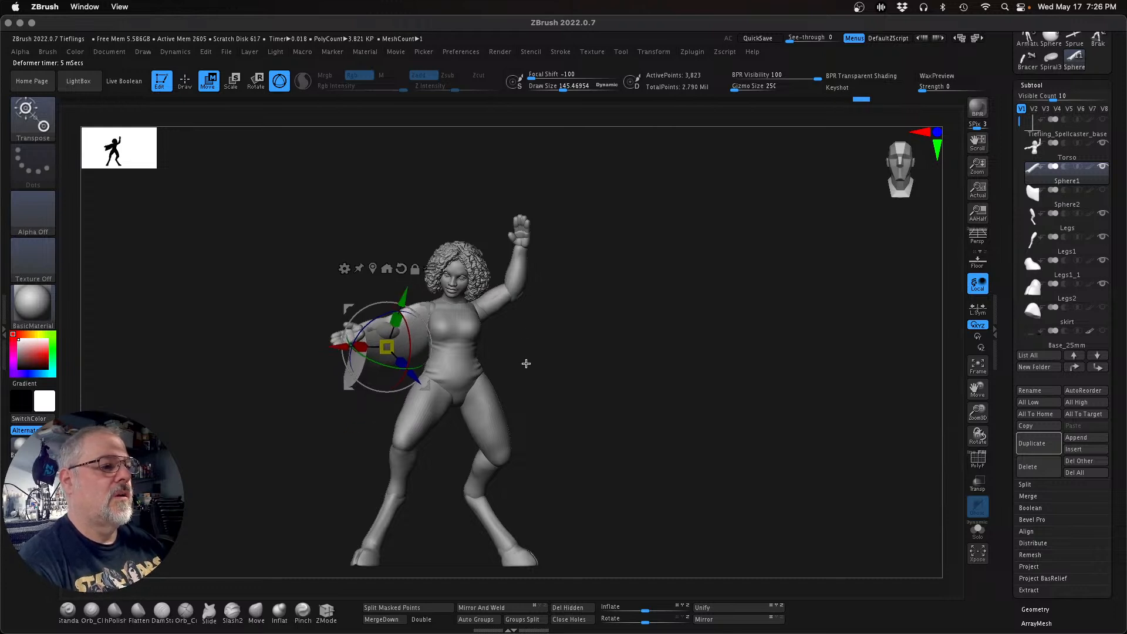
Step: Shape the sleeve around the outstretched arm with the Move brush, working from the back, side and top
{"action": "key", "text": "q"}
{"action": "mouse_move", "coordinate": [636, 415]}
{"action": "left_mouse_down"}
{"action": "mouse_move", "coordinate": [724, 407]}
{"action": "mouse_move", "coordinate": [598, 420]}
{"action": "mouse_move", "coordinate": [691, 441]}
{"action": "left_mouse_up"}
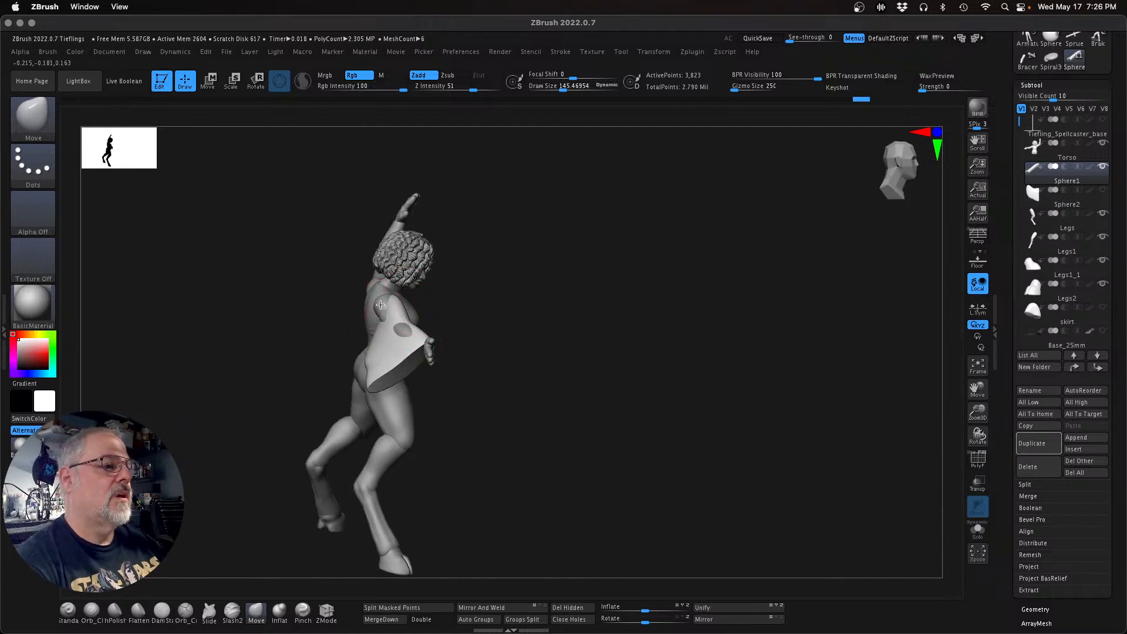
{"action": "mouse_move", "coordinate": [583, 337]}
{"action": "left_mouse_down"}
{"action": "mouse_move", "coordinate": [528, 347]}
{"action": "mouse_move", "coordinate": [553, 358]}
{"action": "mouse_move", "coordinate": [525, 372]}
{"action": "mouse_move", "coordinate": [405, 351]}
{"action": "left_mouse_up"}
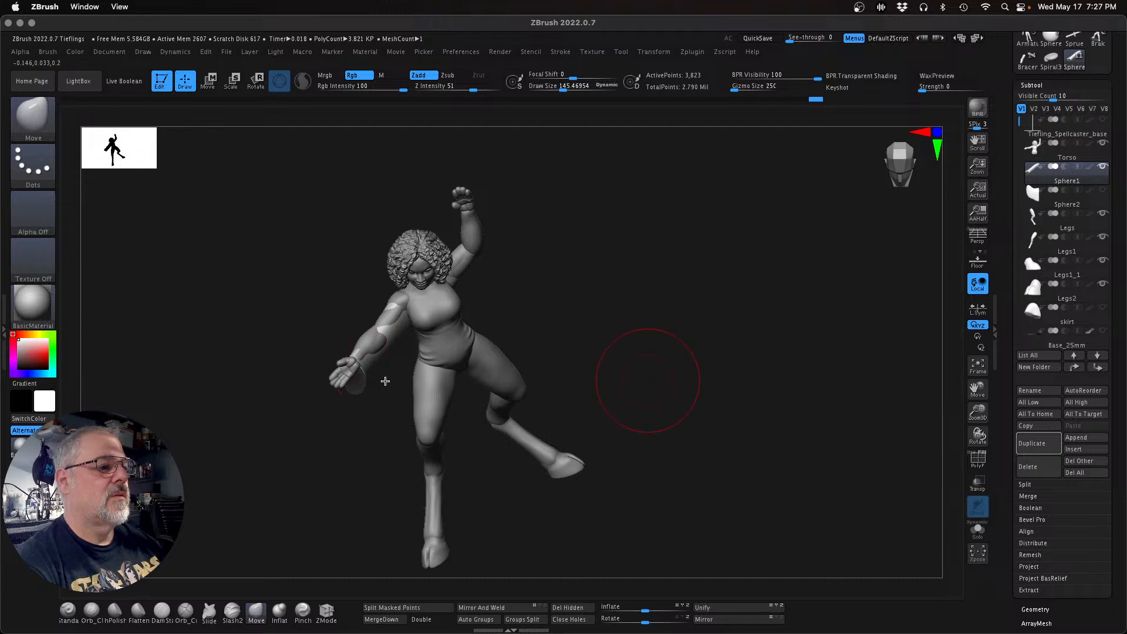
{"action": "left_click_drag", "start_coordinate": [423, 382], "coordinate": [406, 381]}
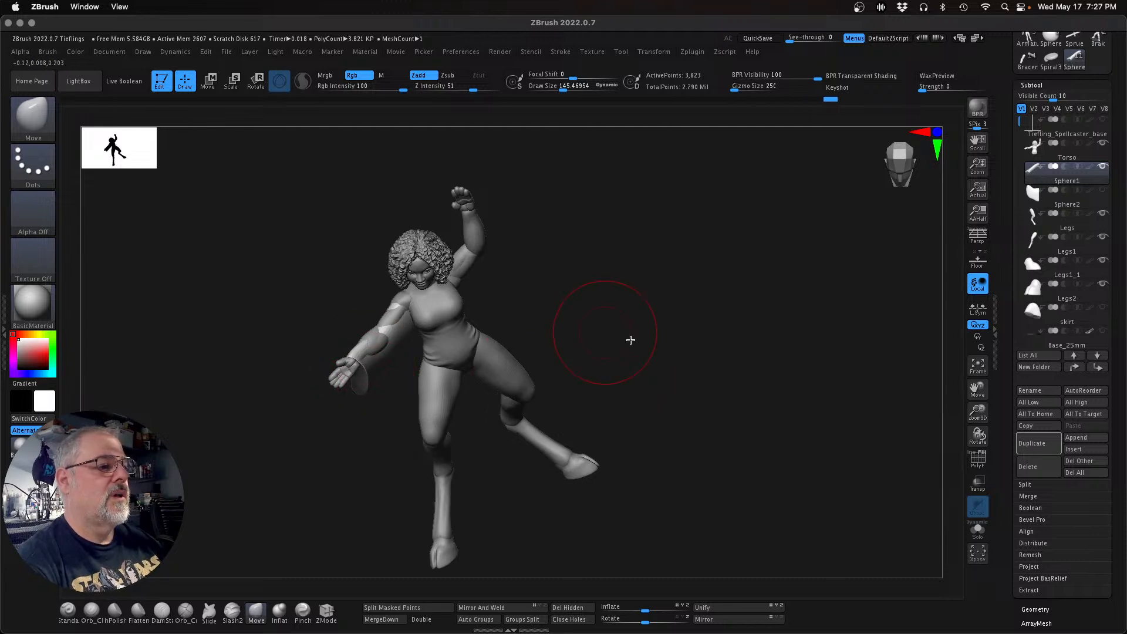
{"action": "left_click_drag", "start_coordinate": [629, 339], "coordinate": [631, 338]}
{"action": "key", "text": "shift"}
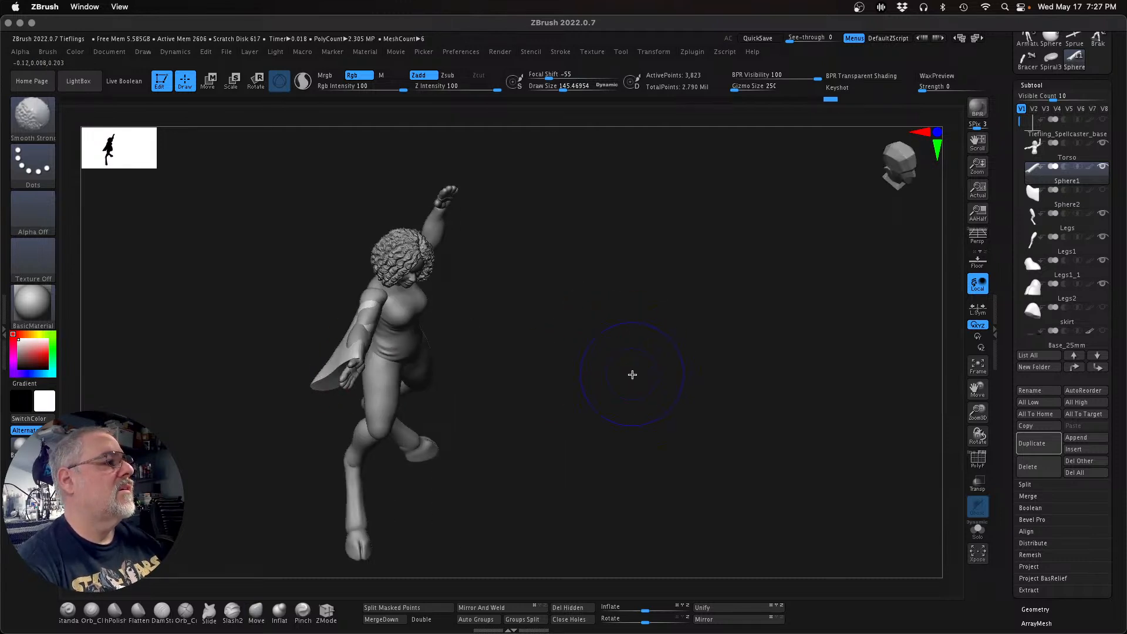
{"action": "left_click_drag", "start_coordinate": [520, 372], "coordinate": [514, 384]}
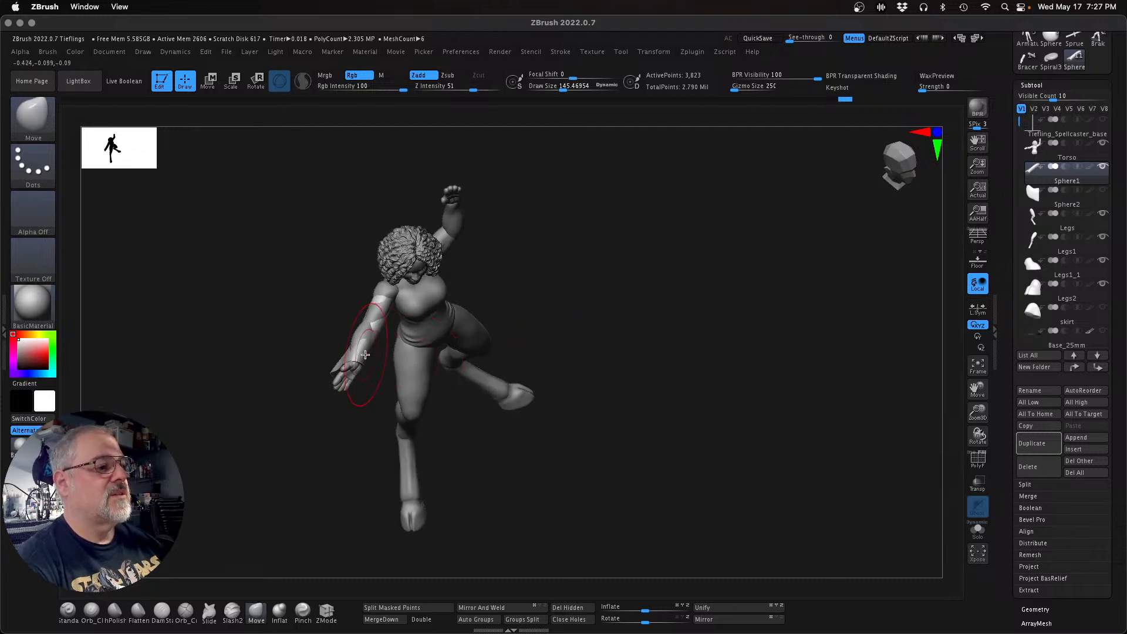
{"action": "left_click_drag", "start_coordinate": [564, 352], "coordinate": [697, 309]}
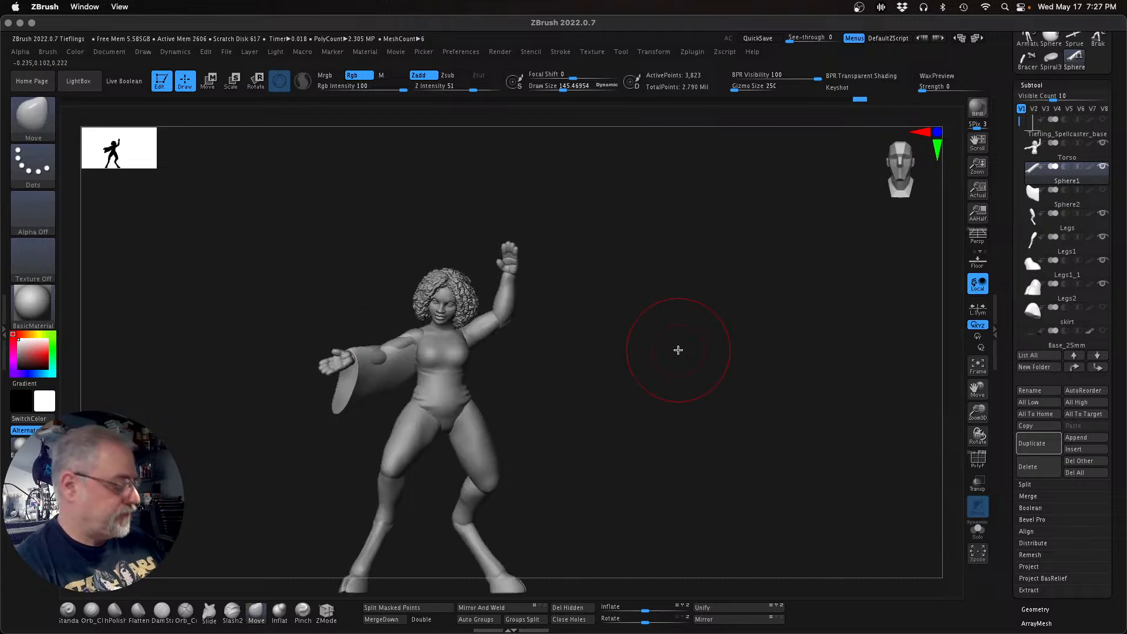
Step: Reduce the Move brush's draw size to about 110 and pull the sleeve's surface over the upper arm and forearm
{"action": "key", "text": "s"}
{"action": "left_click_drag", "start_coordinate": [678, 350], "coordinate": [658, 412]}
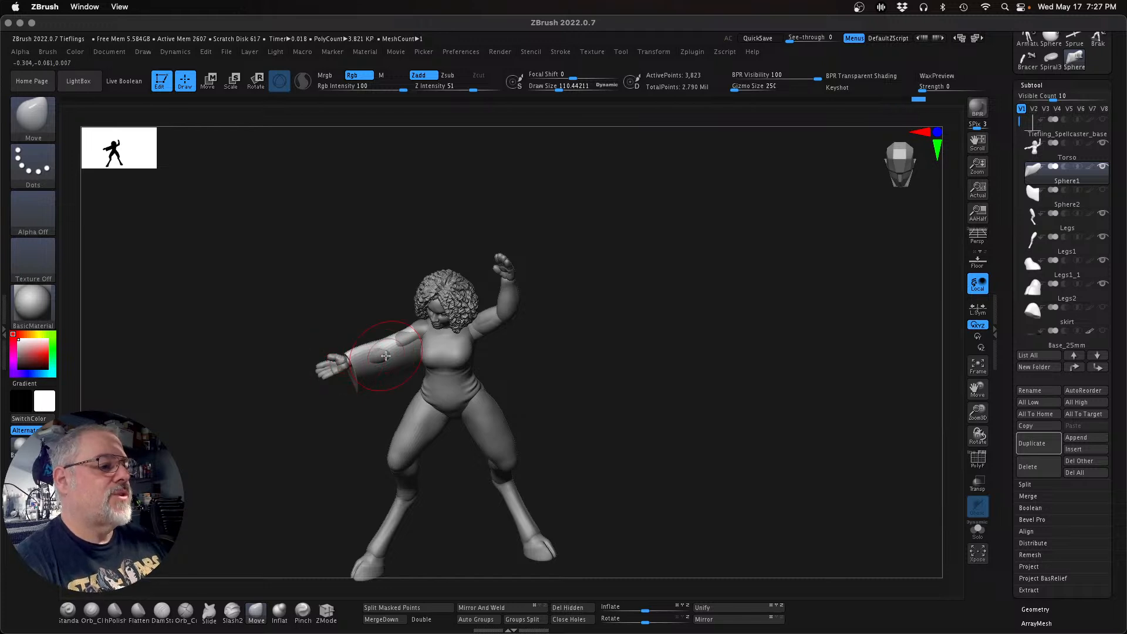
{"action": "left_click_drag", "start_coordinate": [663, 410], "coordinate": [683, 460]}
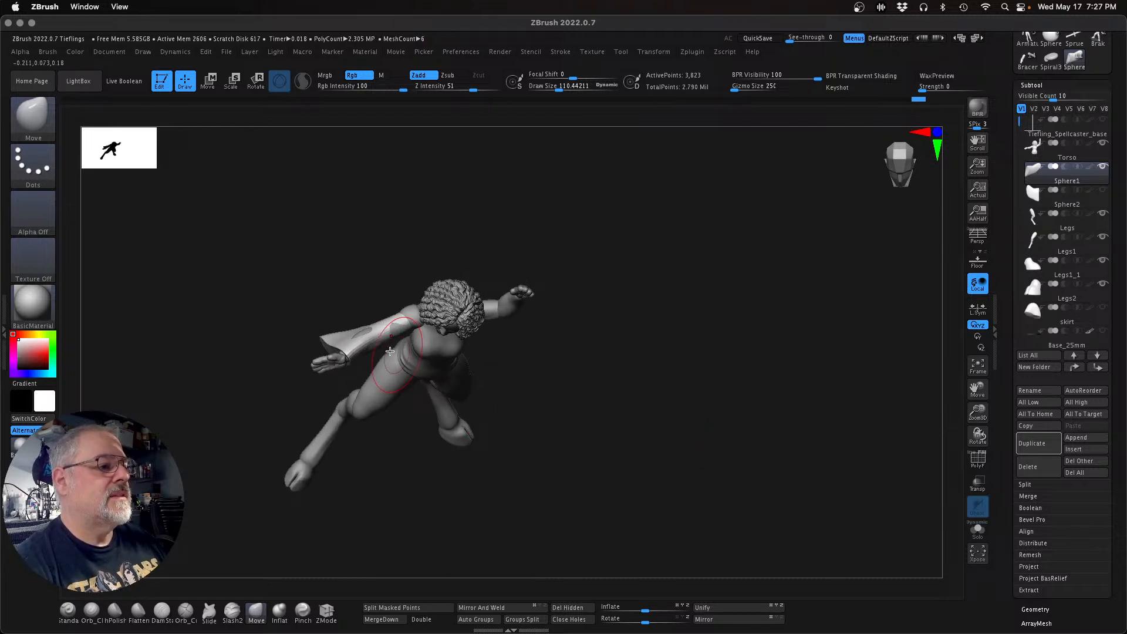
{"action": "left_click_drag", "start_coordinate": [373, 346], "coordinate": [367, 332]}
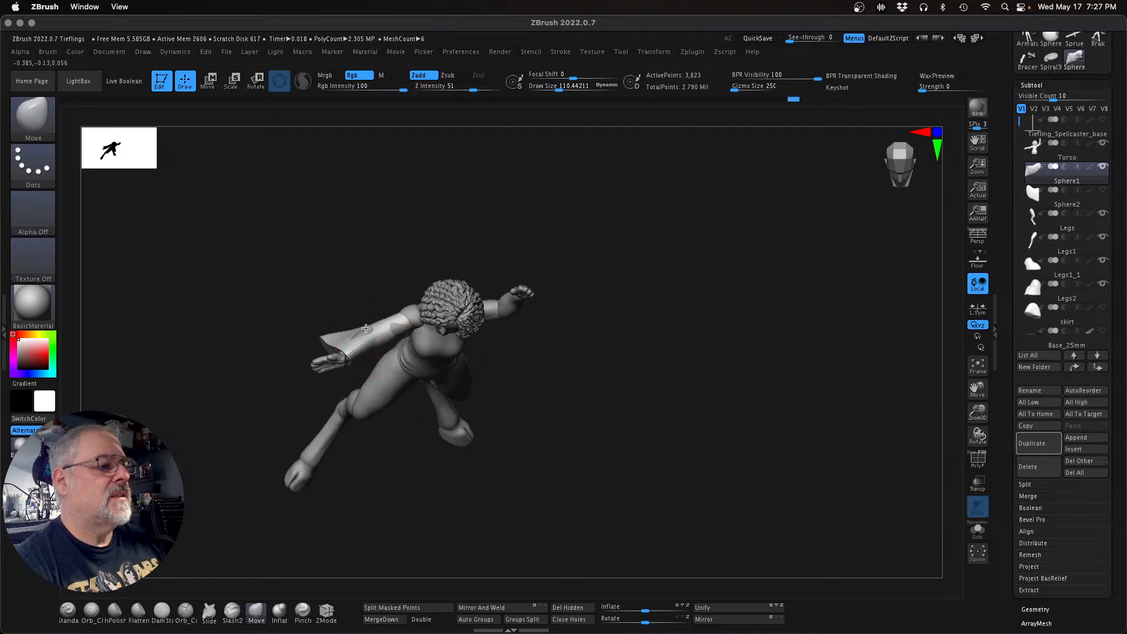
{"action": "left_click_drag", "start_coordinate": [643, 419], "coordinate": [661, 375]}
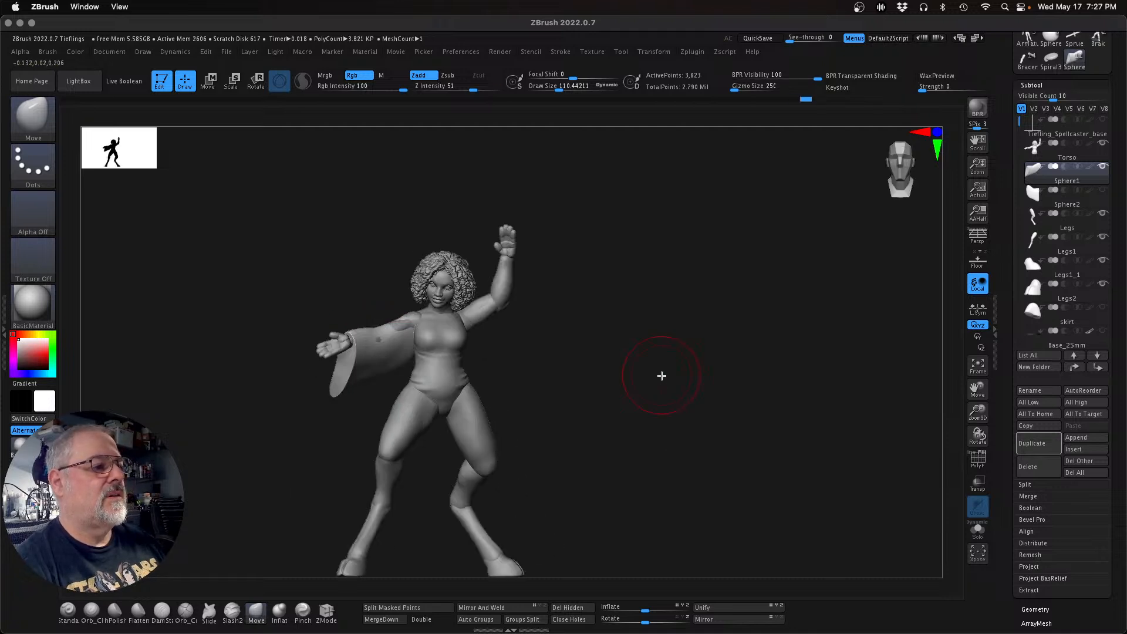
Step: Select the other sleeve piece, rotate and move it diagonally behind the raised arm, and undo the last trial edit
{"action": "key", "text": "alt+Down"}
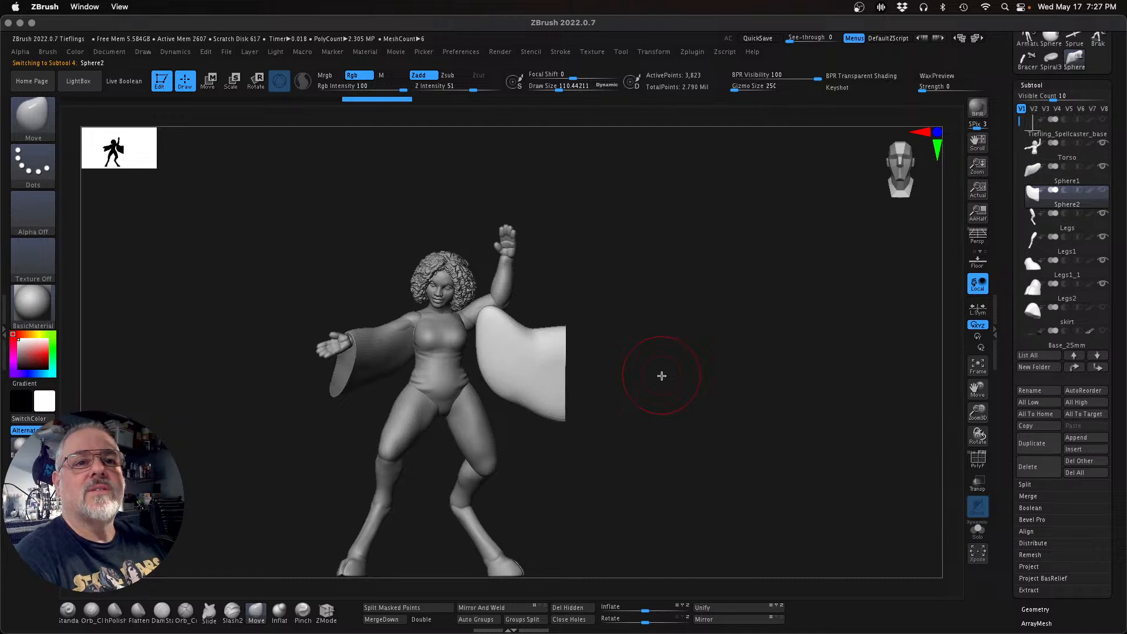
{"action": "left_click_drag", "start_coordinate": [685, 492], "coordinate": [685, 538]}
{"action": "key", "text": "w"}
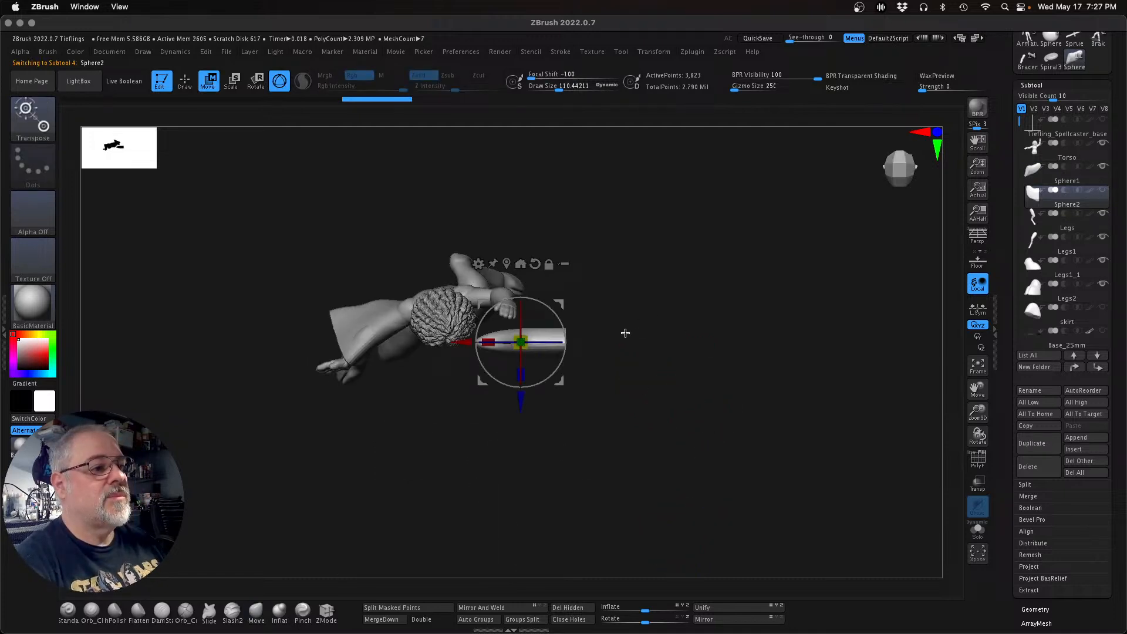
{"action": "left_click_drag", "start_coordinate": [564, 384], "coordinate": [559, 206]}
{"action": "key", "text": "q"}
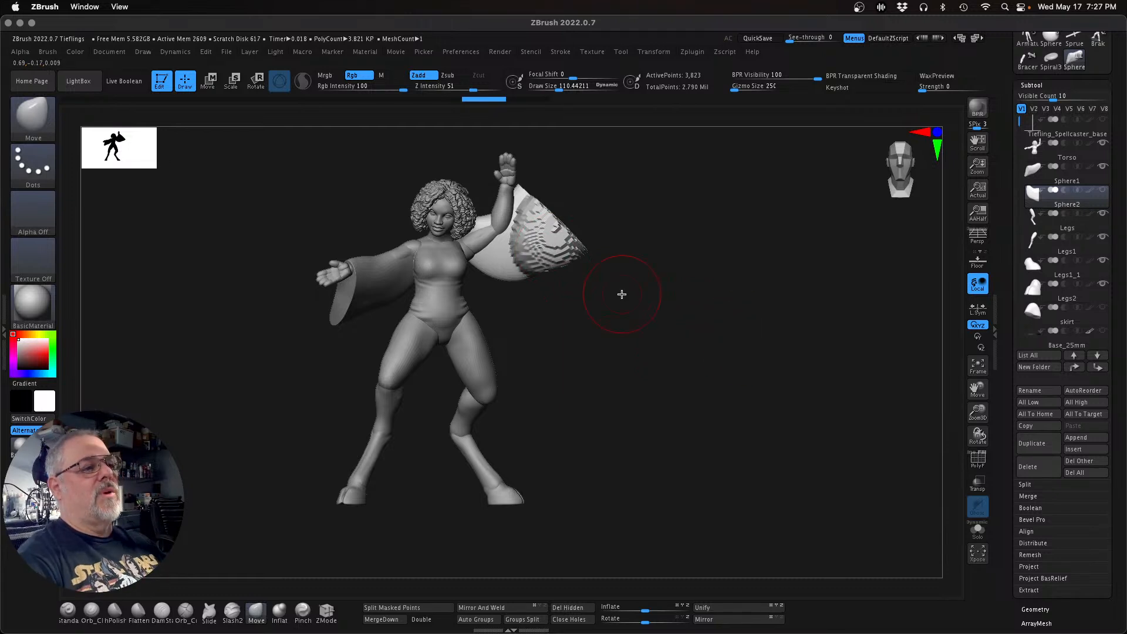
{"action": "key", "text": "ctrl+z"}
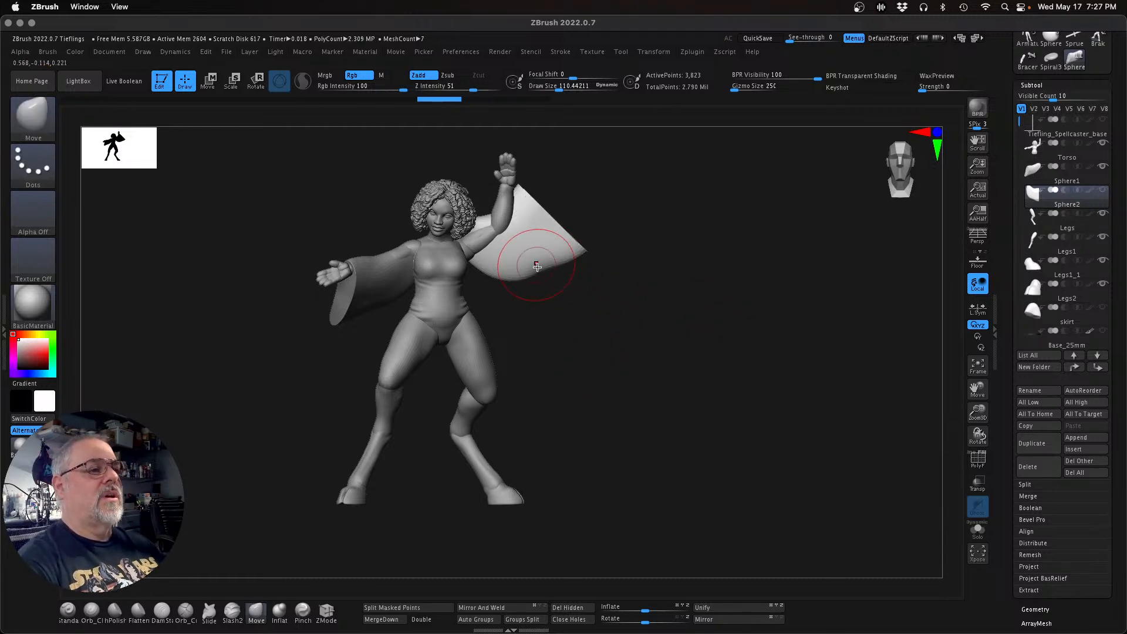
Step: Rotate and move the sleeve around the raised arm, adjusting its angle and depth from the front and side
{"action": "key", "text": "w"}
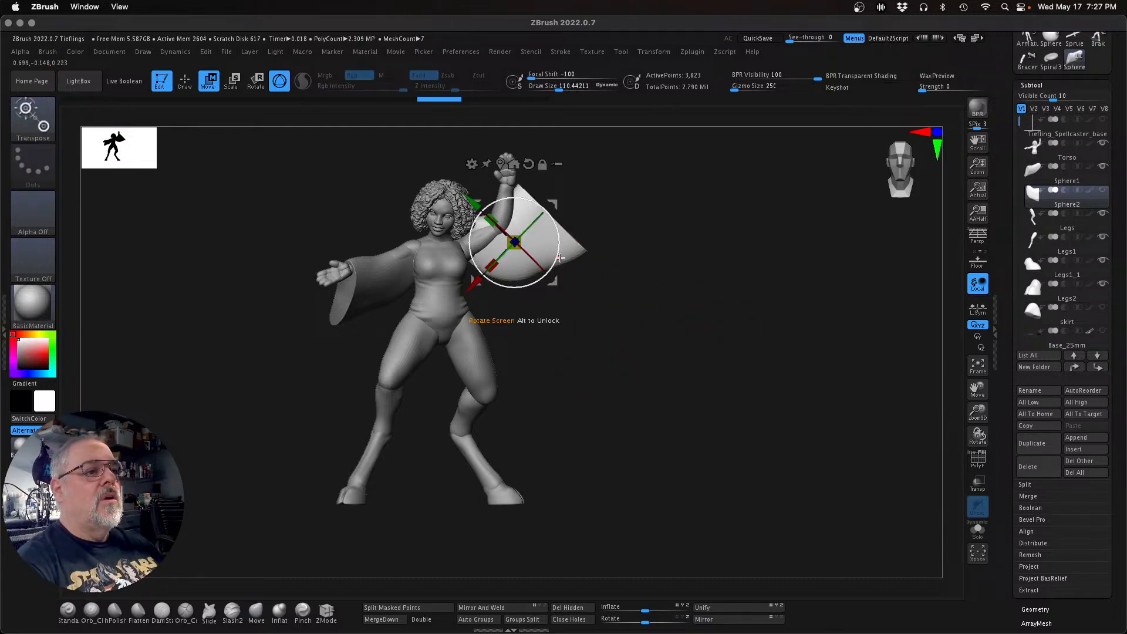
{"action": "left_click_drag", "start_coordinate": [558, 256], "coordinate": [559, 239]}
{"action": "left_click_drag", "start_coordinate": [712, 312], "coordinate": [641, 319]}
{"action": "left_click_drag", "start_coordinate": [537, 258], "coordinate": [556, 246]}
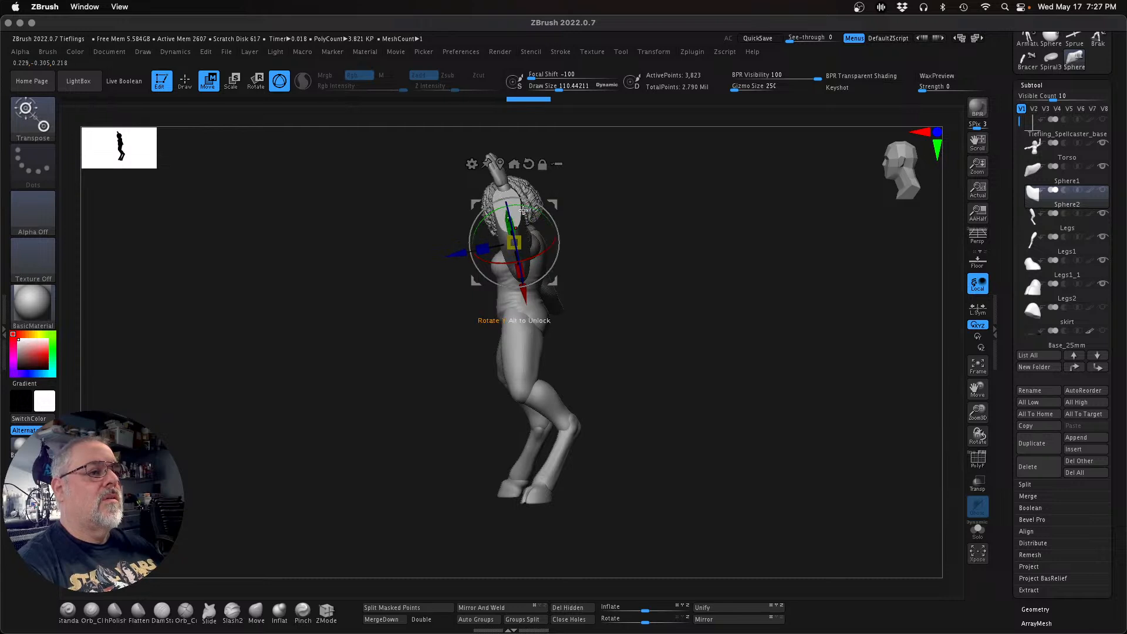
{"action": "left_click_drag", "start_coordinate": [521, 204], "coordinate": [505, 205]}
{"action": "left_click_drag", "start_coordinate": [465, 269], "coordinate": [470, 266]}
{"action": "mouse_move", "coordinate": [748, 301]}
{"action": "left_mouse_down"}
{"action": "mouse_move", "coordinate": [762, 296]}
{"action": "mouse_move", "coordinate": [739, 297]}
{"action": "left_mouse_up"}
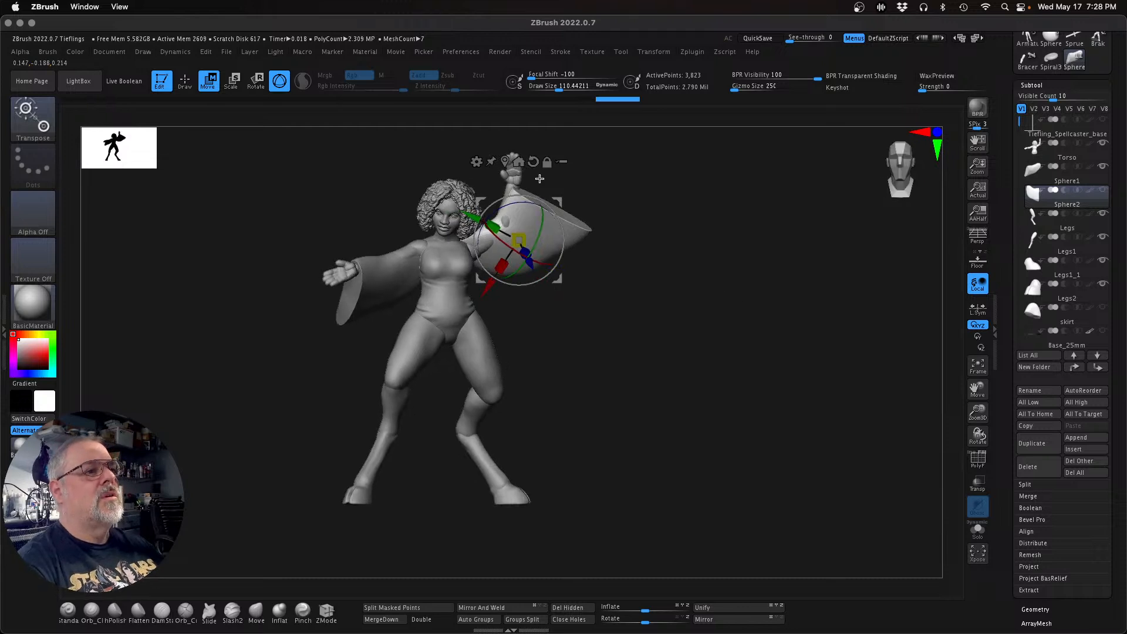
Step: Apply a Taper deformer to the raised arm's sleeve and narrow one end of it
{"action": "left_click", "coordinate": [478, 163]}
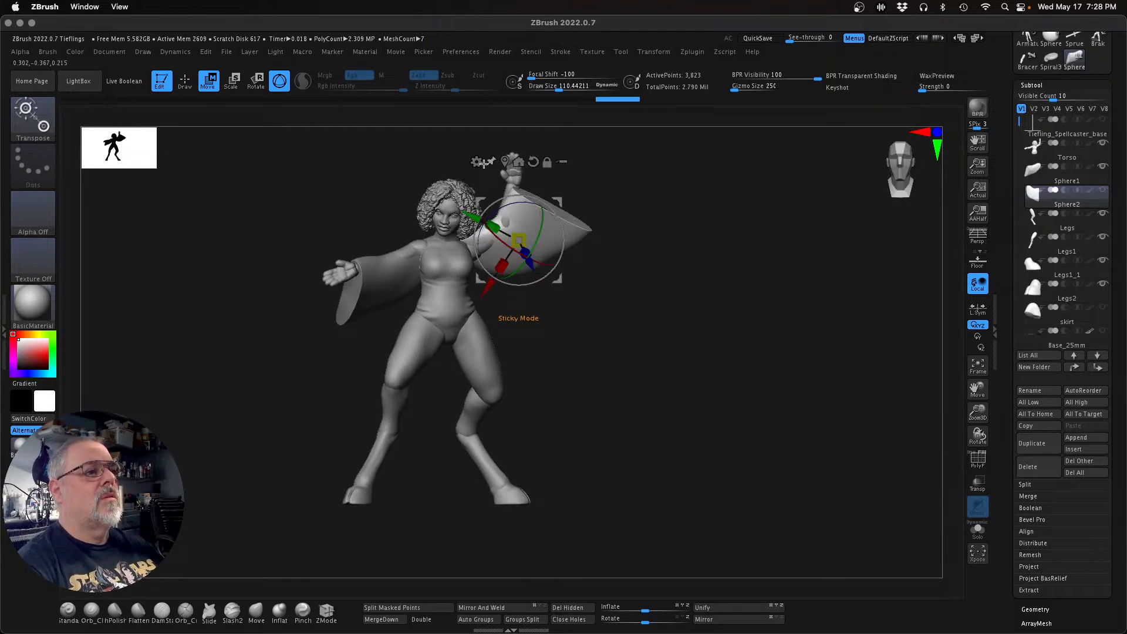
{"action": "left_click", "coordinate": [476, 164]}
{"action": "left_click", "coordinate": [587, 266]}
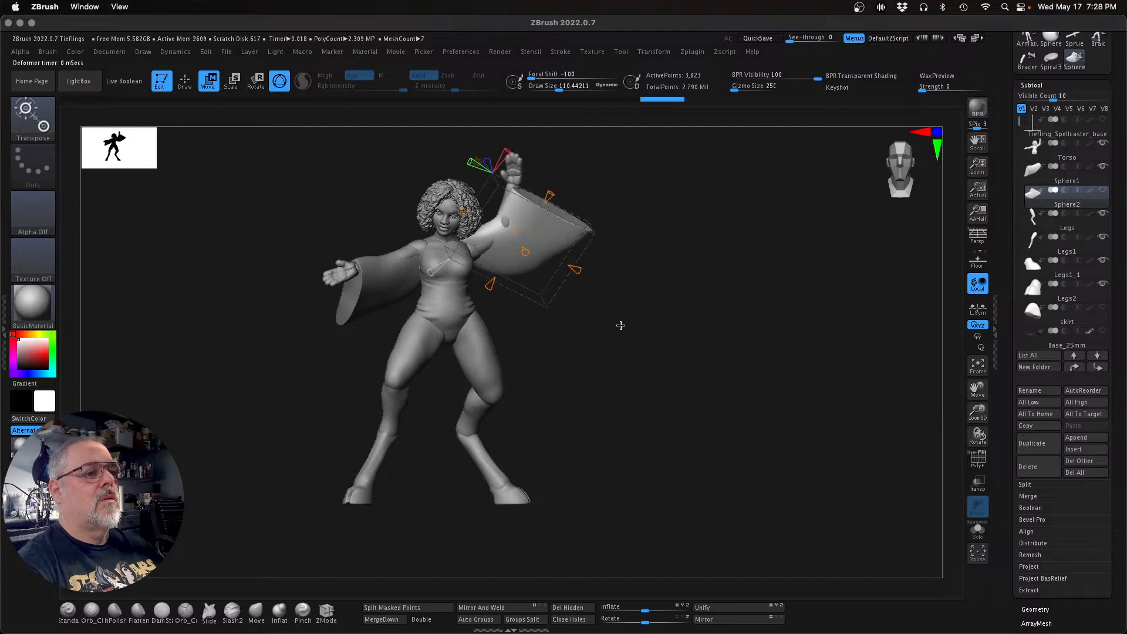
{"action": "left_click_drag", "start_coordinate": [576, 274], "coordinate": [526, 262]}
Step: Apply a Bend Arc deformer to the raised arm's sleeve, curve it downward along the arm and accept it
{"action": "left_click", "coordinate": [476, 160]}
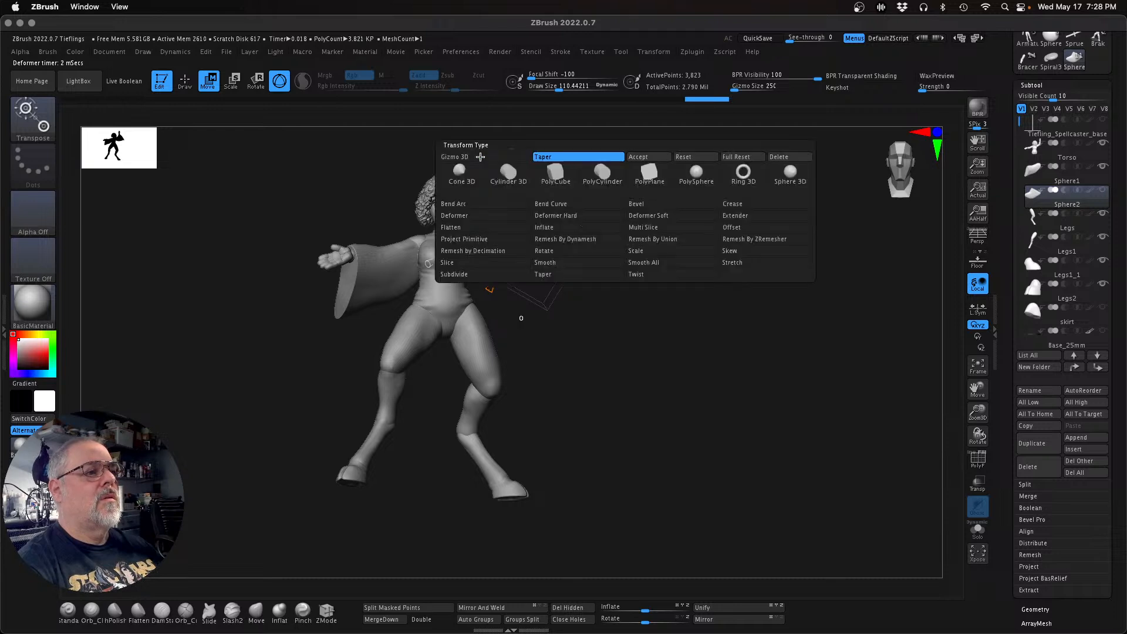
{"action": "left_click", "coordinate": [476, 202]}
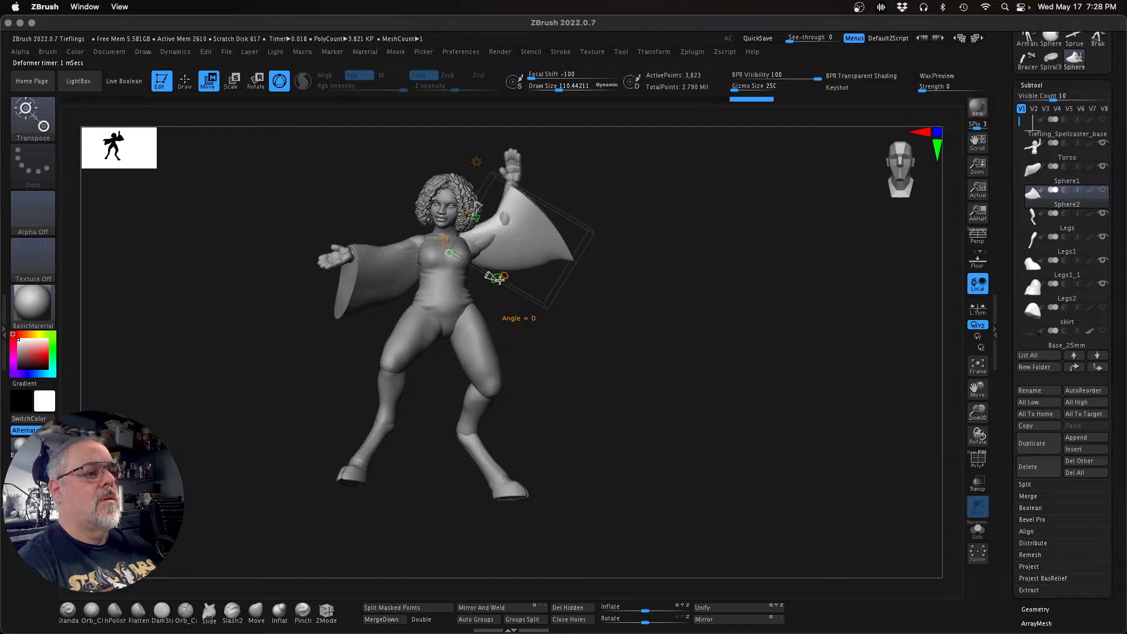
{"action": "left_click_drag", "start_coordinate": [494, 275], "coordinate": [496, 318]}
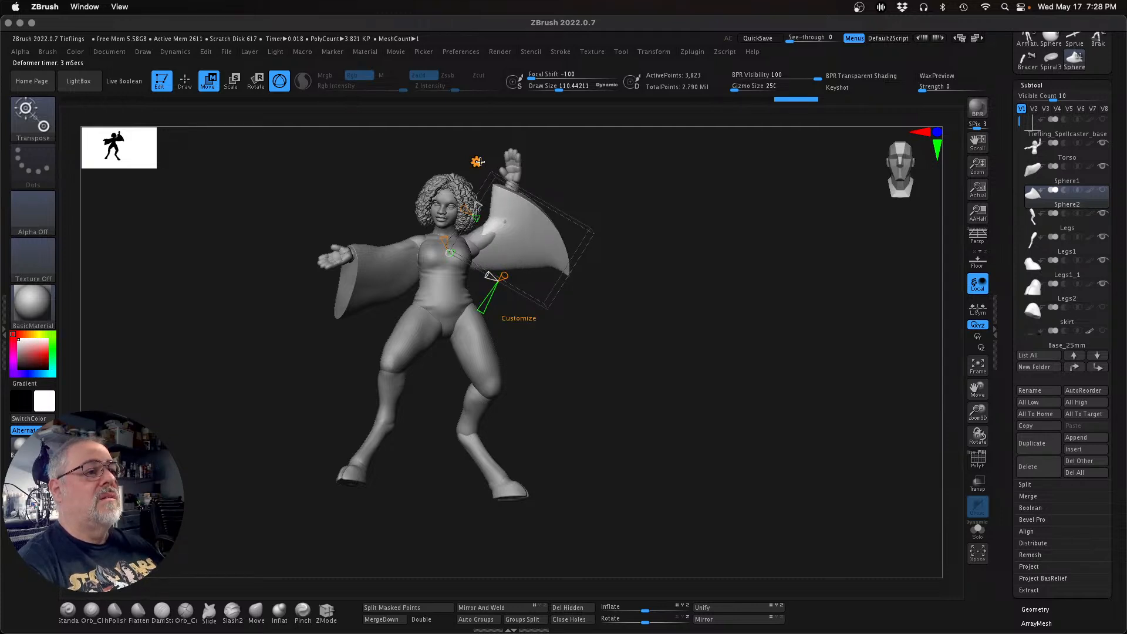
{"action": "left_click", "coordinate": [477, 161]}
{"action": "left_click", "coordinate": [626, 176]}
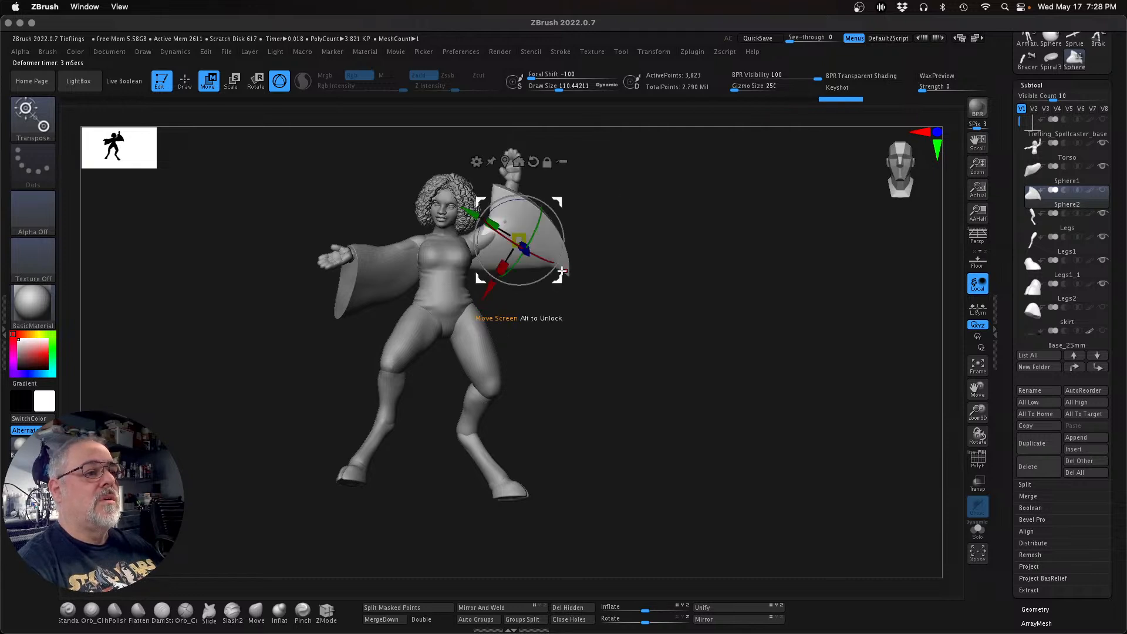
Step: Reorient the gizmo on the curved sleeve, then rotate and move the sleeve into line with the raised arm
{"action": "left_click_drag", "start_coordinate": [563, 245], "coordinate": [528, 210]}
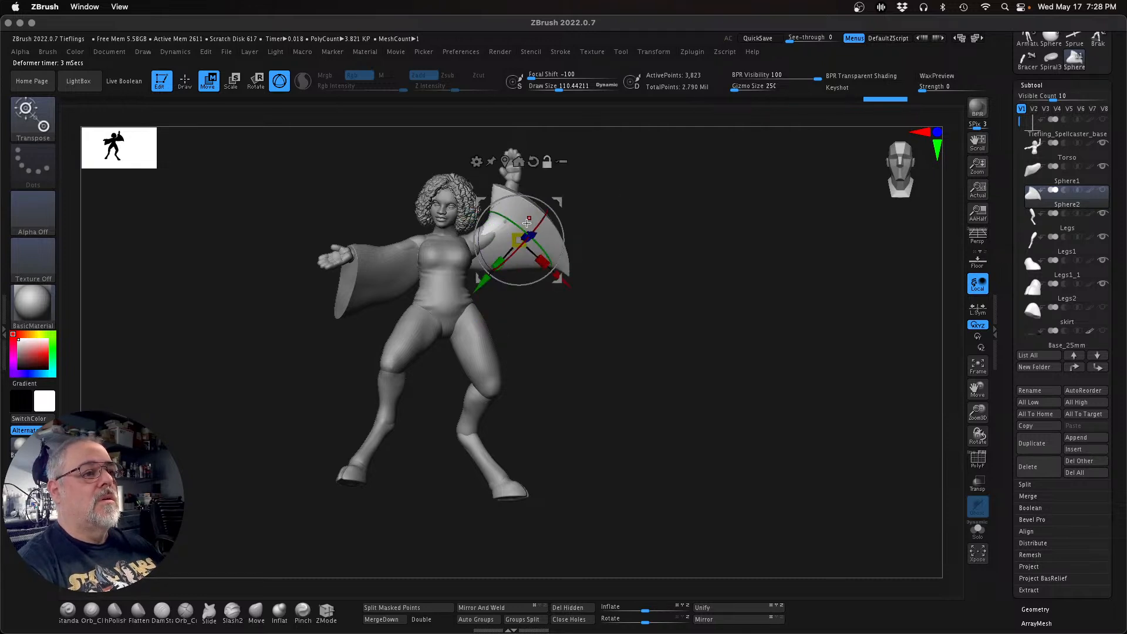
{"action": "left_click_drag", "start_coordinate": [536, 263], "coordinate": [562, 236]}
{"action": "left_click_drag", "start_coordinate": [699, 336], "coordinate": [724, 415]}
{"action": "left_click_drag", "start_coordinate": [543, 231], "coordinate": [540, 237]}
{"action": "left_click_drag", "start_coordinate": [562, 294], "coordinate": [556, 287]}
{"action": "left_click_drag", "start_coordinate": [635, 249], "coordinate": [526, 197]}
{"action": "left_click_drag", "start_coordinate": [538, 262], "coordinate": [537, 263]}
{"action": "left_click_drag", "start_coordinate": [567, 306], "coordinate": [587, 354]}
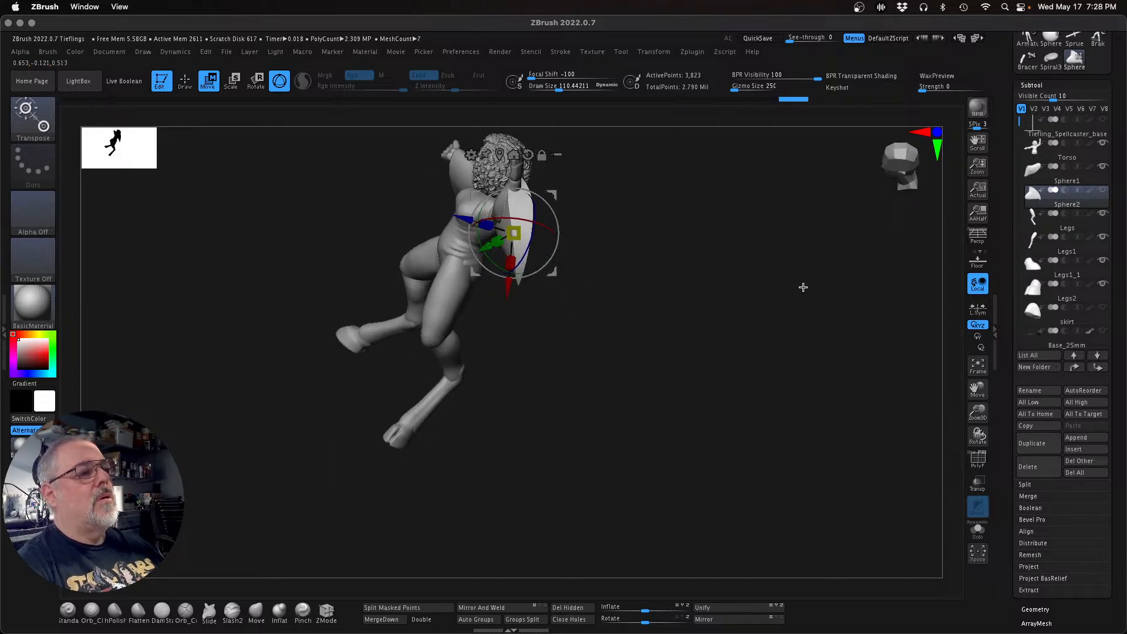
Step: Bend the raised arm's sleeve from the side with a second Bend Arc and accept the deformation
{"action": "left_click_drag", "start_coordinate": [753, 404], "coordinate": [824, 389]}
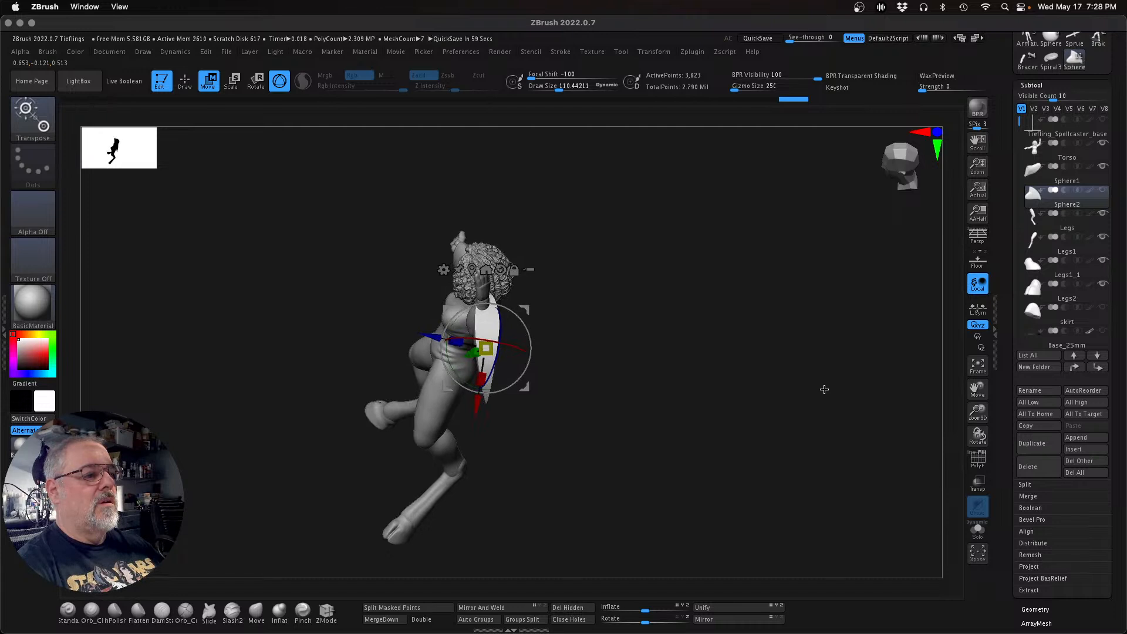
{"action": "left_click", "coordinate": [444, 270]}
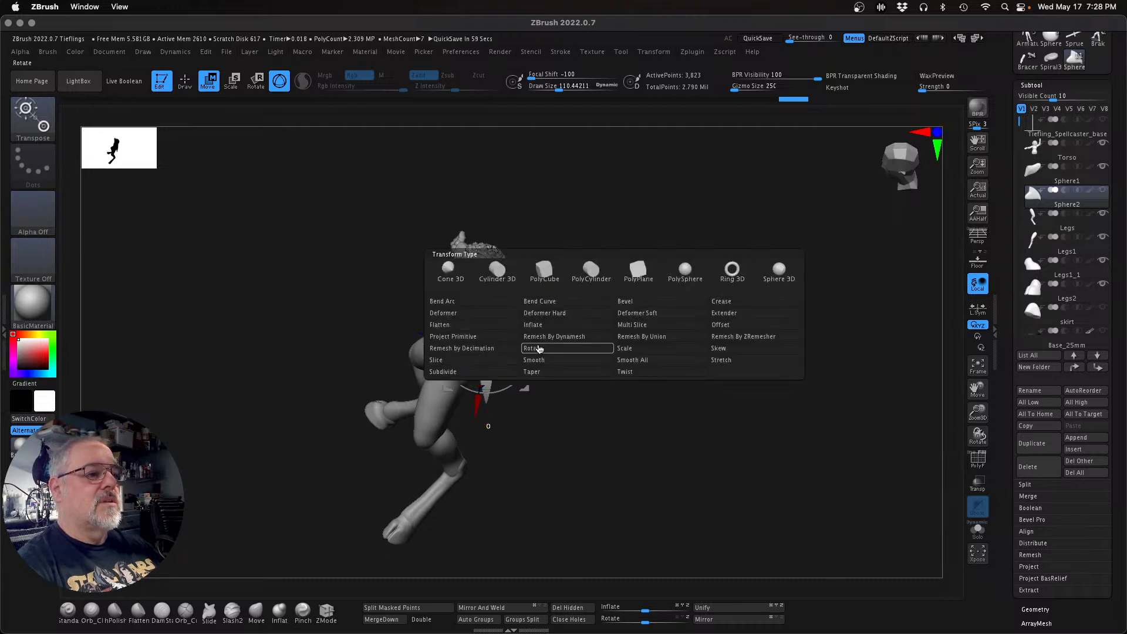
{"action": "left_click", "coordinate": [475, 302]}
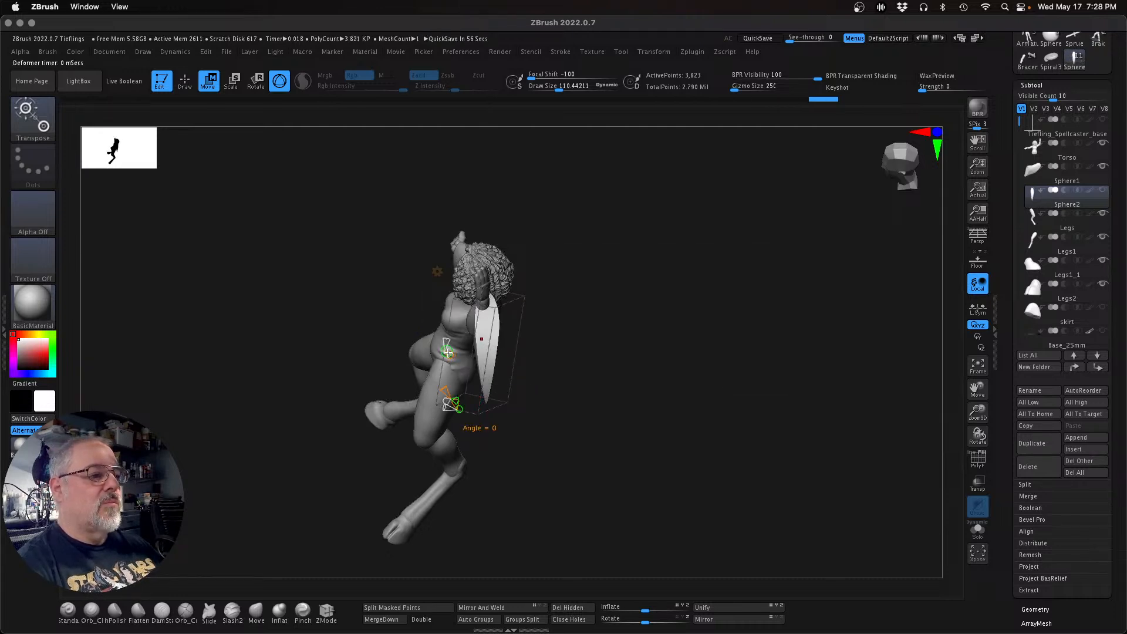
{"action": "left_click_drag", "start_coordinate": [447, 350], "coordinate": [497, 355]}
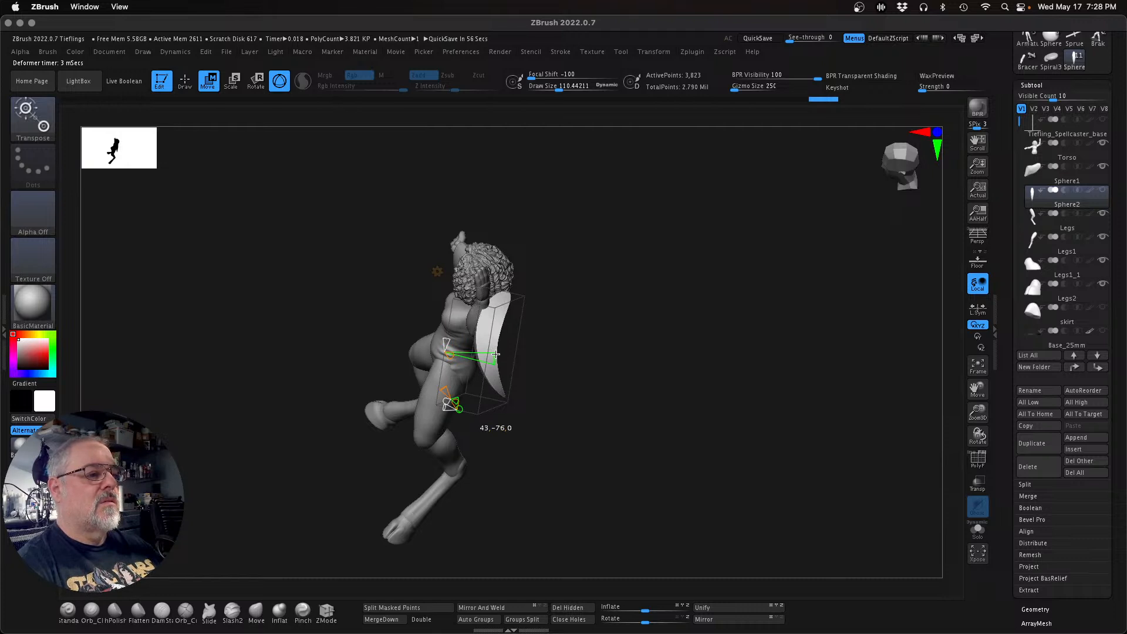
{"action": "left_click", "coordinate": [438, 271]}
{"action": "left_click", "coordinate": [605, 272]}
Step: Rotate the bent sleeve and nudge it so that it encloses the raised arm
{"action": "left_click_drag", "start_coordinate": [508, 376], "coordinate": [526, 374]}
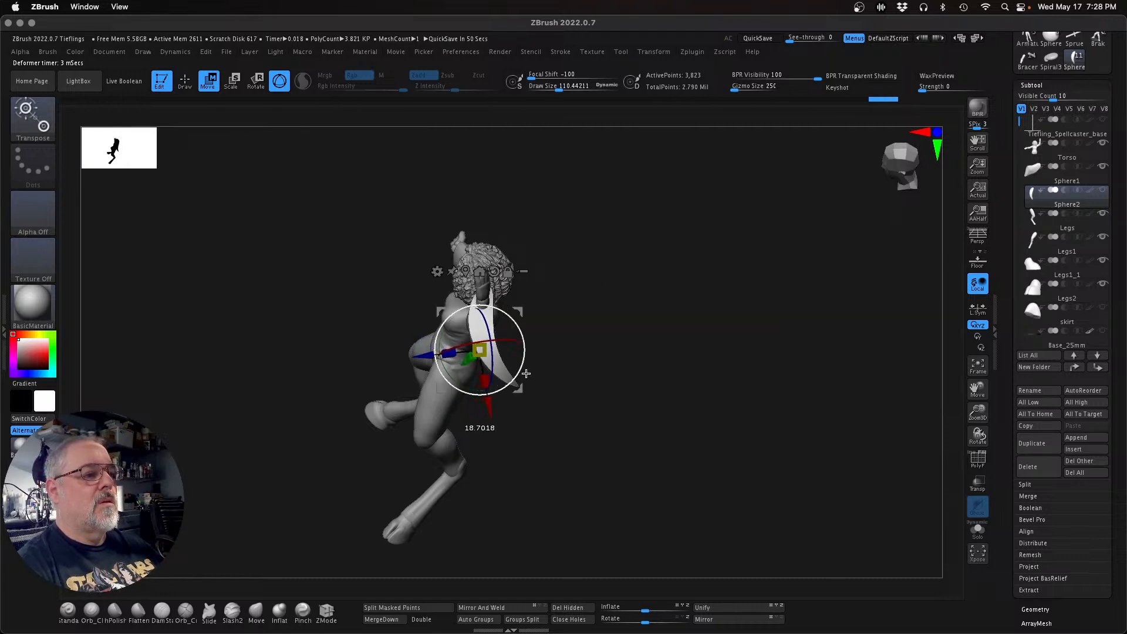
{"action": "left_click_drag", "start_coordinate": [733, 364], "coordinate": [782, 338]}
{"action": "left_click_drag", "start_coordinate": [446, 340], "coordinate": [444, 347]}
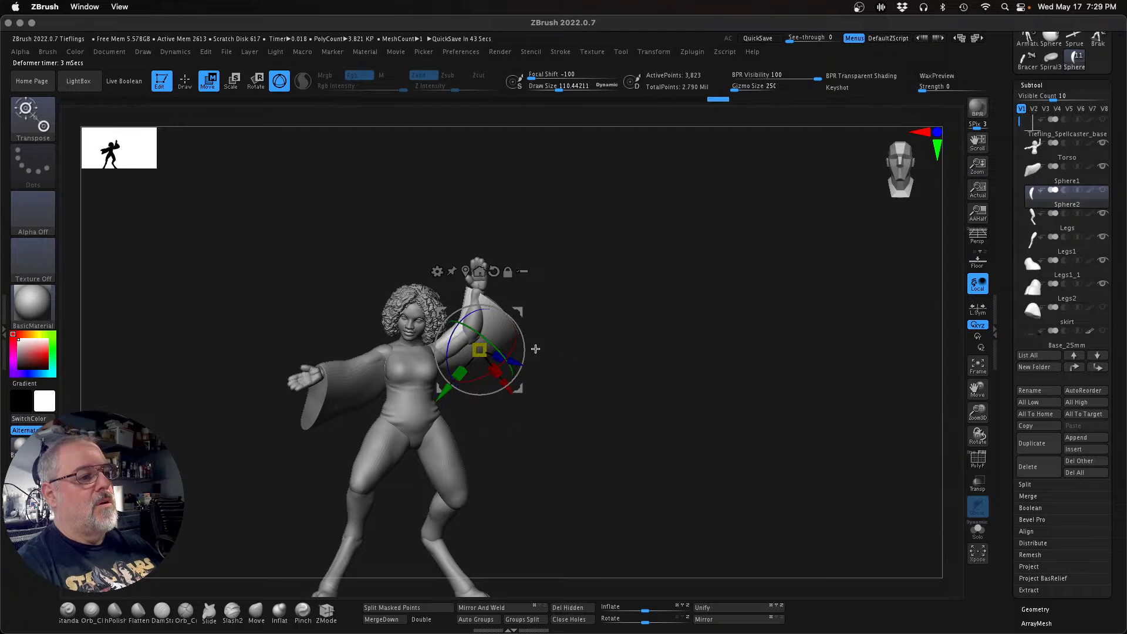
{"action": "left_click_drag", "start_coordinate": [517, 340], "coordinate": [510, 345]}
{"action": "left_click_drag", "start_coordinate": [668, 379], "coordinate": [700, 415]}
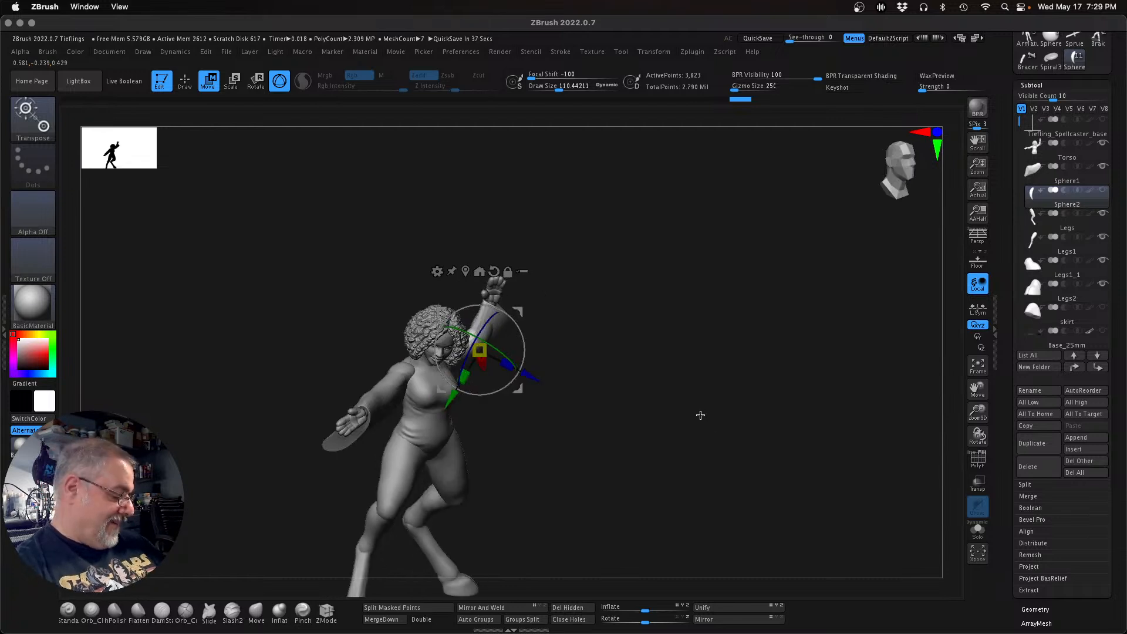
Step: Puff out the raised arm's sleeve around the forearm and shoulder with the Inflat brush
{"action": "key", "text": "q"}
{"action": "mouse_move", "coordinate": [593, 354]}
{"action": "left_mouse_down"}
{"action": "mouse_move", "coordinate": [611, 415]}
{"action": "mouse_move", "coordinate": [556, 397]}
{"action": "left_mouse_up"}
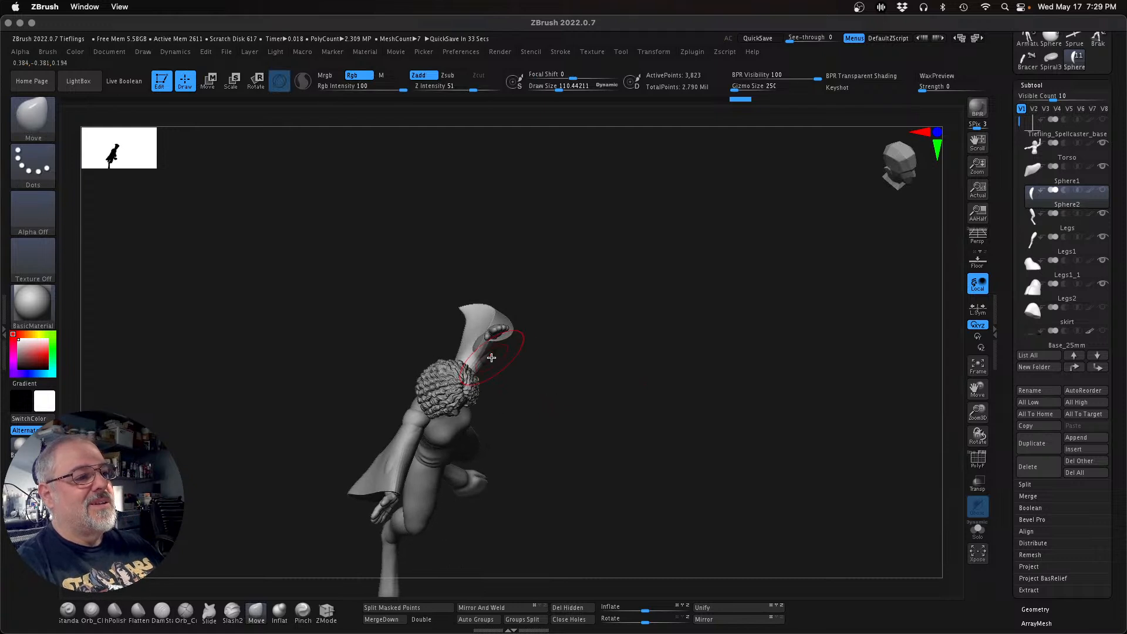
{"action": "mouse_move", "coordinate": [496, 361]}
{"action": "left_mouse_down"}
{"action": "mouse_move", "coordinate": [621, 380]}
{"action": "mouse_move", "coordinate": [631, 397]}
{"action": "left_mouse_up"}
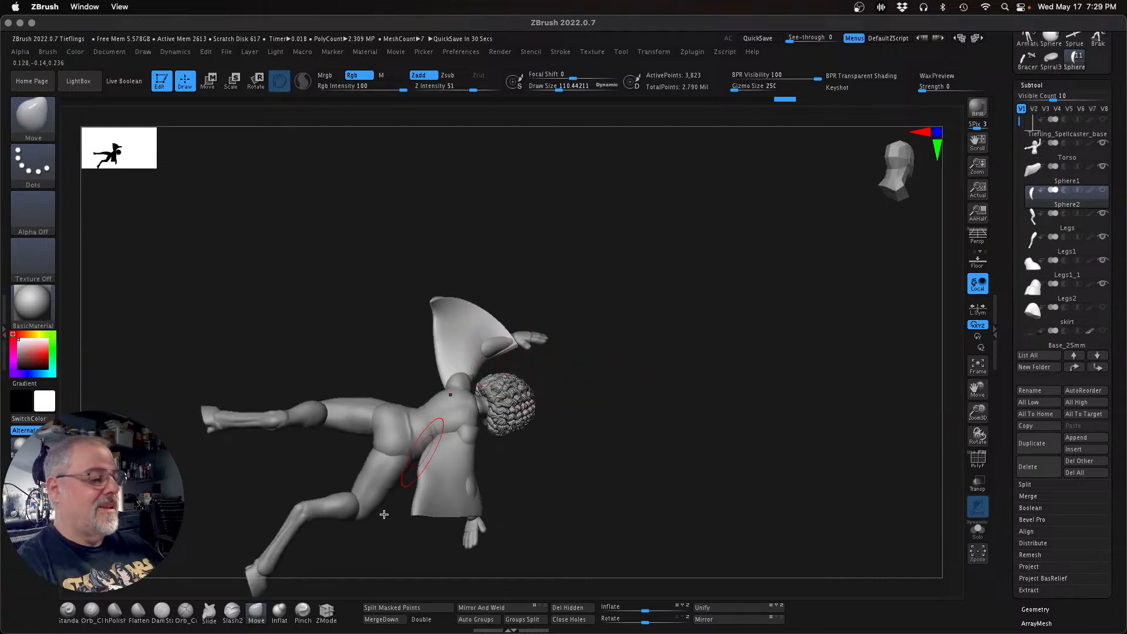
{"action": "left_click", "coordinate": [279, 612]}
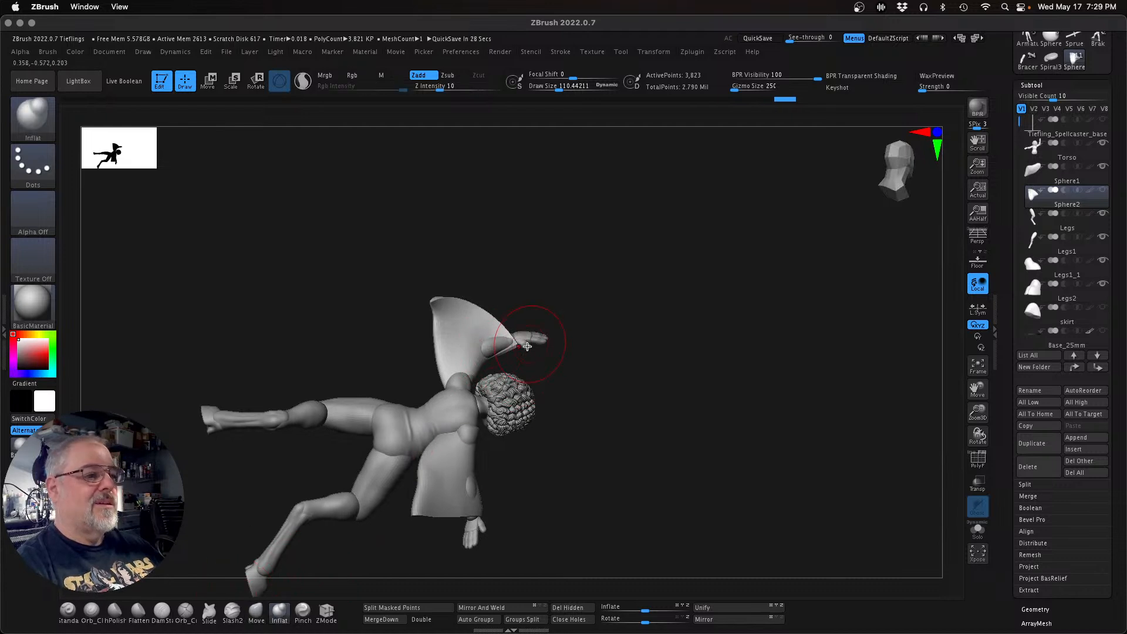
{"action": "left_click", "coordinate": [494, 348]}
{"action": "left_click_drag", "start_coordinate": [494, 349], "coordinate": [490, 347]}
{"action": "left_click", "coordinate": [491, 348]}
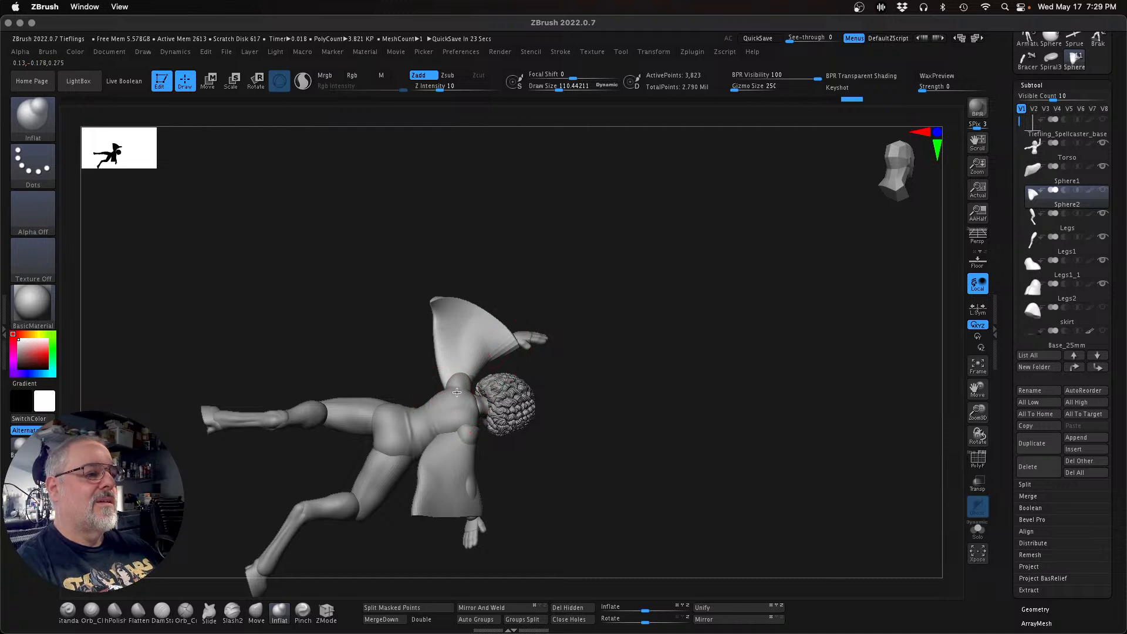
{"action": "left_click_drag", "start_coordinate": [455, 397], "coordinate": [459, 388]}
{"action": "mouse_move", "coordinate": [623, 502]}
{"action": "left_mouse_down"}
{"action": "mouse_move", "coordinate": [563, 485]}
{"action": "mouse_move", "coordinate": [522, 490]}
{"action": "mouse_move", "coordinate": [496, 471]}
{"action": "left_mouse_up"}
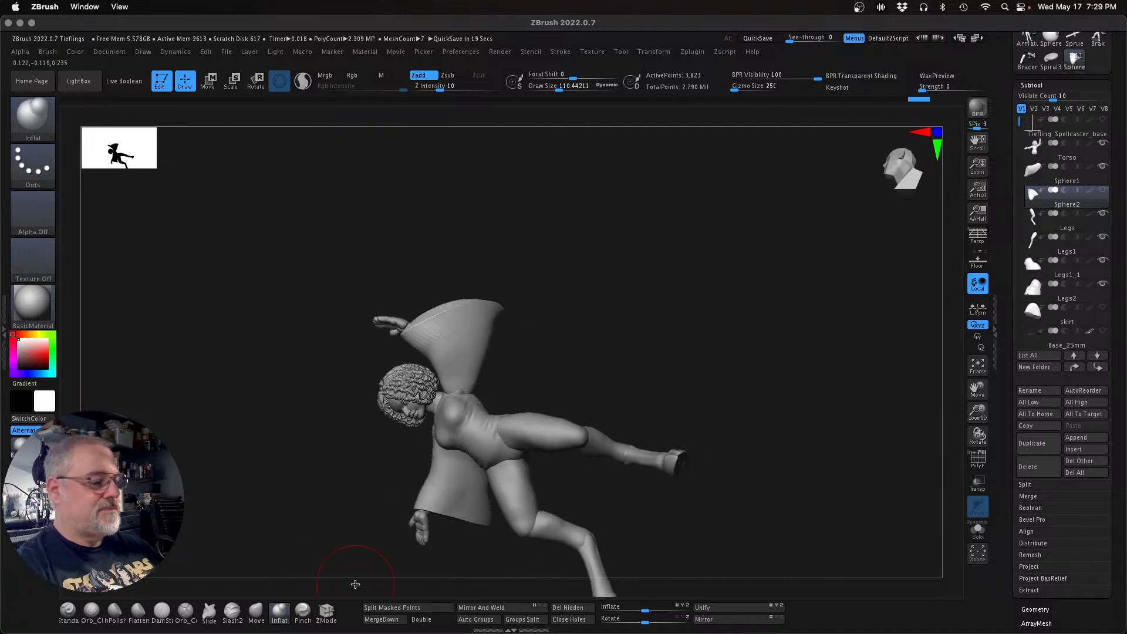
Step: Pull the upper end of the raised arm's sleeve over the shoulder with the Move brush
{"action": "left_click", "coordinate": [256, 612]}
{"action": "left_click_drag", "start_coordinate": [460, 383], "coordinate": [453, 406]}
{"action": "mouse_move", "coordinate": [598, 369]}
{"action": "left_mouse_down"}
{"action": "mouse_move", "coordinate": [705, 370]}
{"action": "mouse_move", "coordinate": [681, 421]}
{"action": "mouse_move", "coordinate": [505, 393]}
{"action": "mouse_move", "coordinate": [530, 407]}
{"action": "left_mouse_up"}
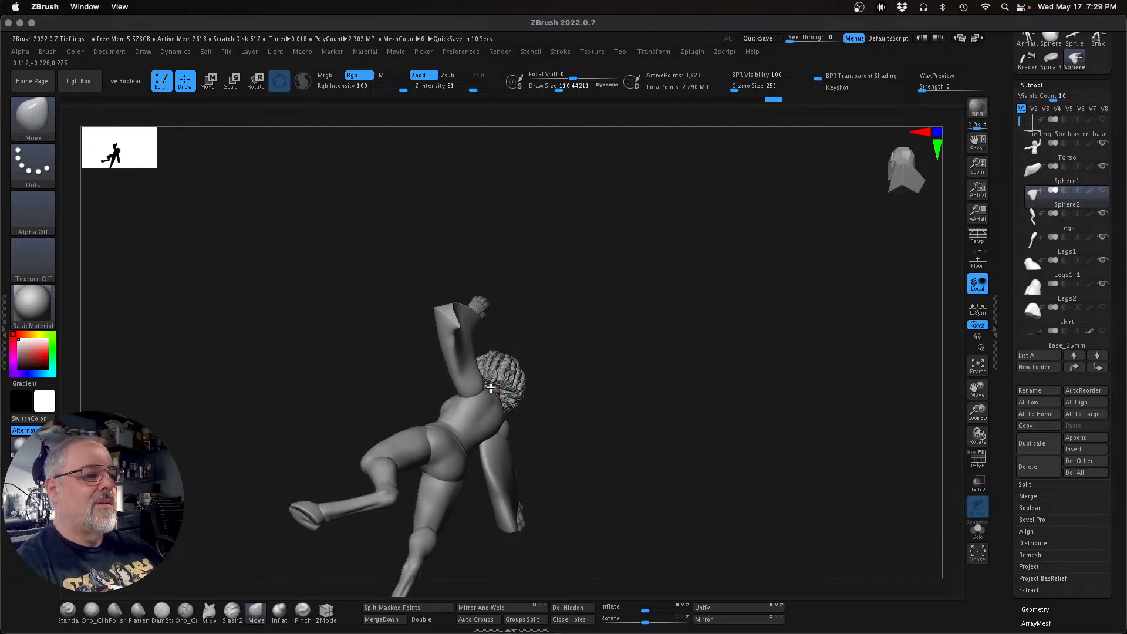
Step: Select the outstretched arm's sleeve, show the other sleeve too, and adjust the selected one's surface over the arm with the Move brush
{"action": "left_click", "coordinate": [513, 436], "text": "alt"}
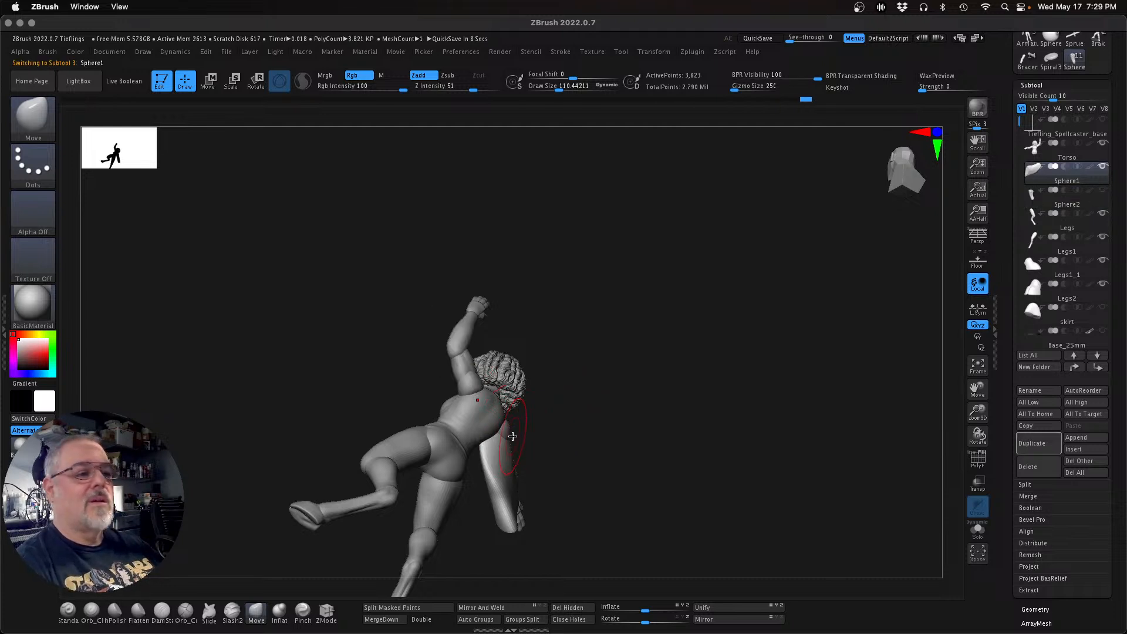
{"action": "left_click", "coordinate": [1105, 193]}
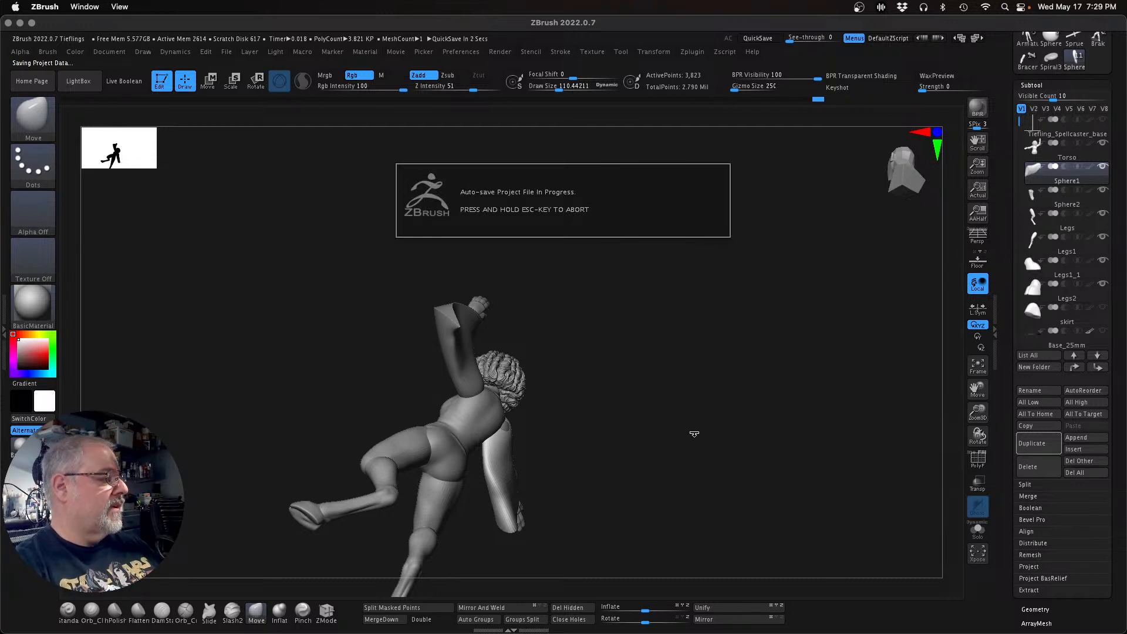
{"action": "left_click_drag", "start_coordinate": [709, 441], "coordinate": [739, 477]}
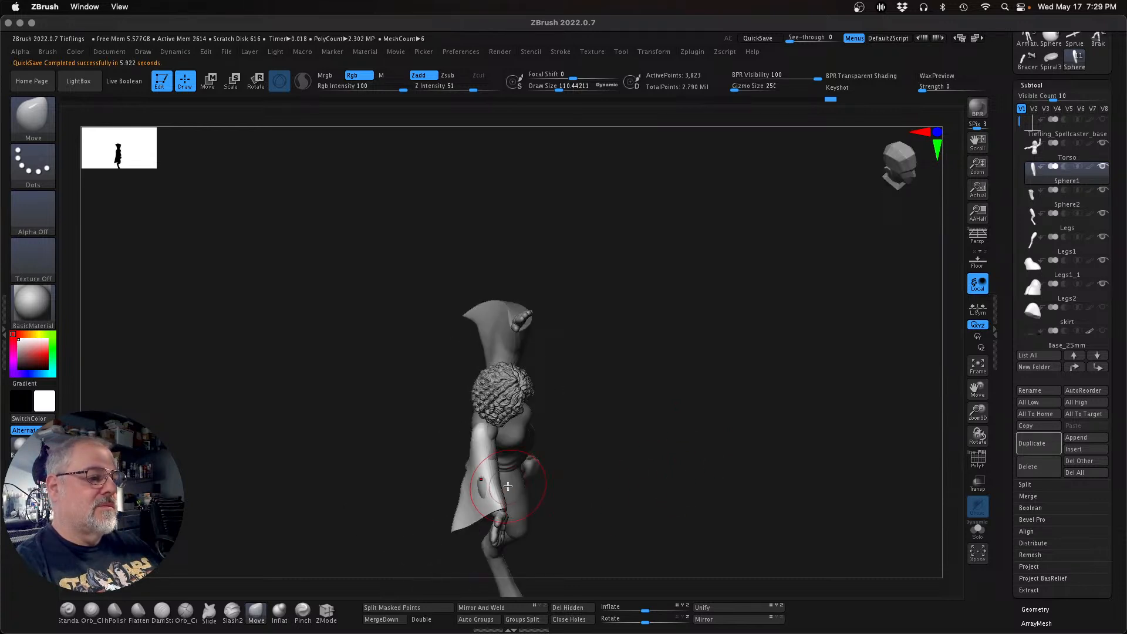
{"action": "left_click_drag", "start_coordinate": [488, 485], "coordinate": [497, 486]}
{"action": "left_click_drag", "start_coordinate": [494, 432], "coordinate": [502, 430]}
{"action": "left_click_drag", "start_coordinate": [584, 433], "coordinate": [657, 427]}
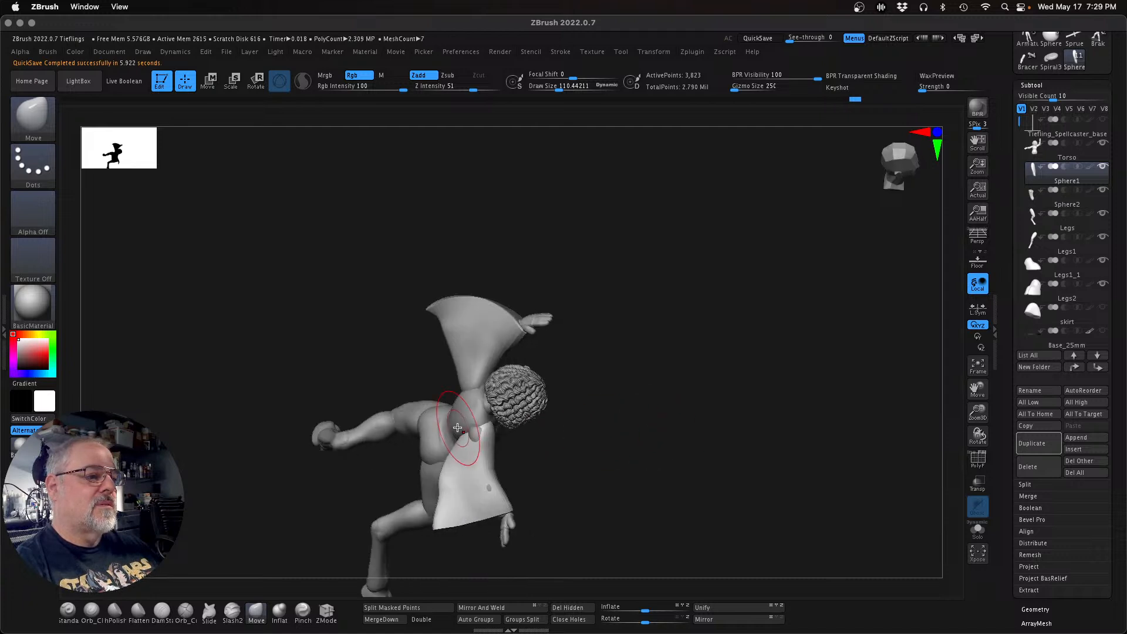
Step: Show the skirt and examine the figure's overall silhouette with both sleeves from several angles
{"action": "left_click_drag", "start_coordinate": [687, 473], "coordinate": [837, 299]}
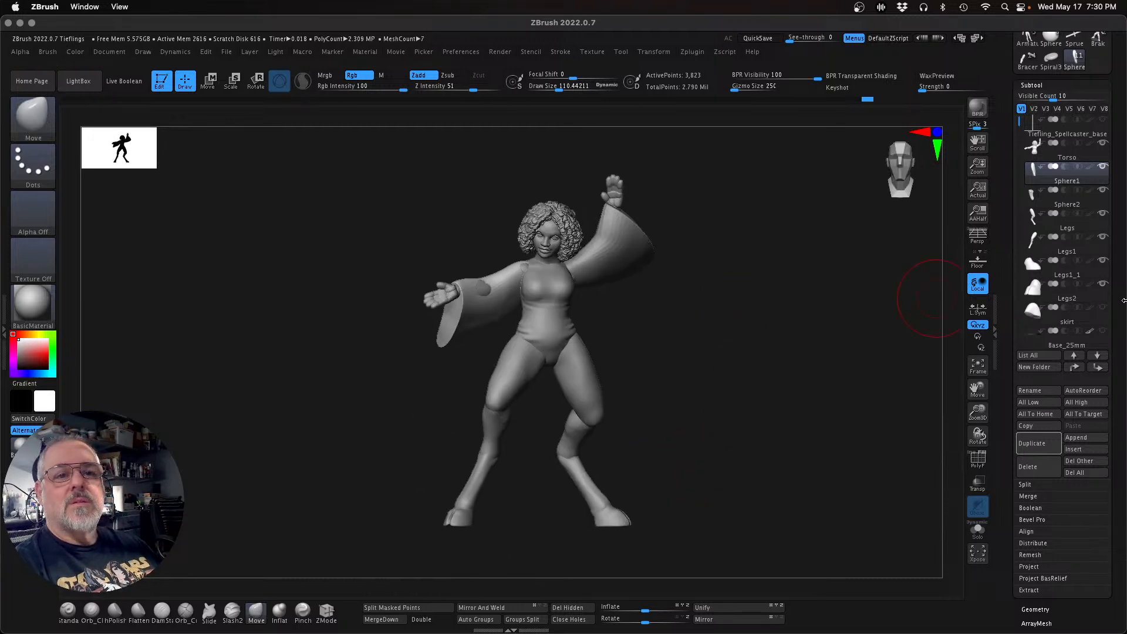
{"action": "left_click", "coordinate": [1102, 307]}
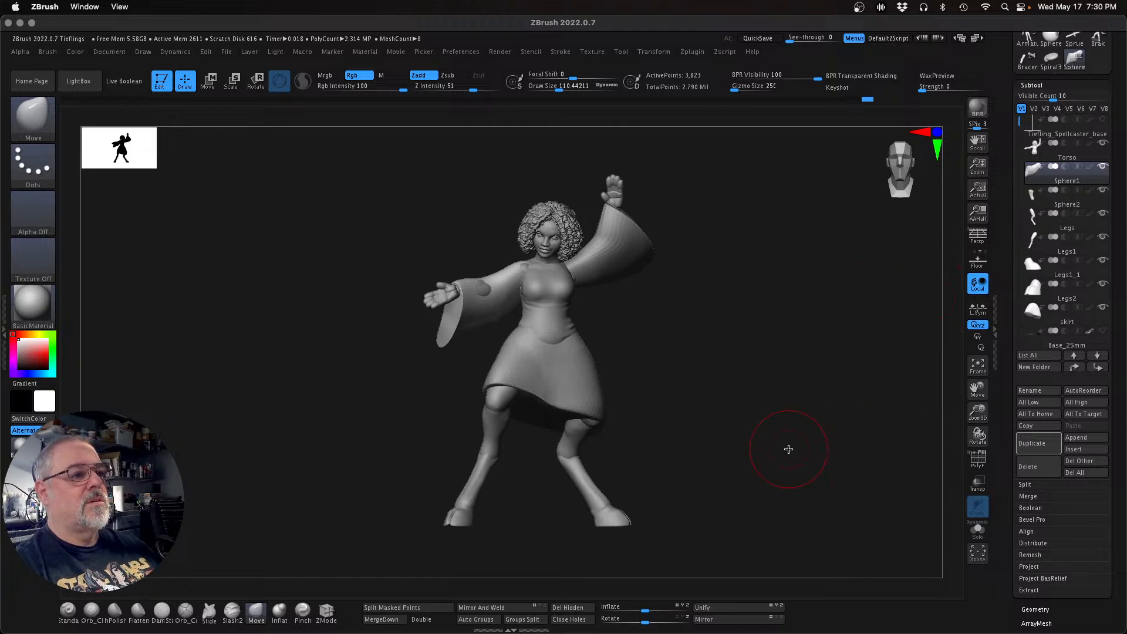
{"action": "left_click_drag", "start_coordinate": [977, 412], "coordinate": [962, 412]}
{"action": "left_click_drag", "start_coordinate": [757, 467], "coordinate": [781, 477]}
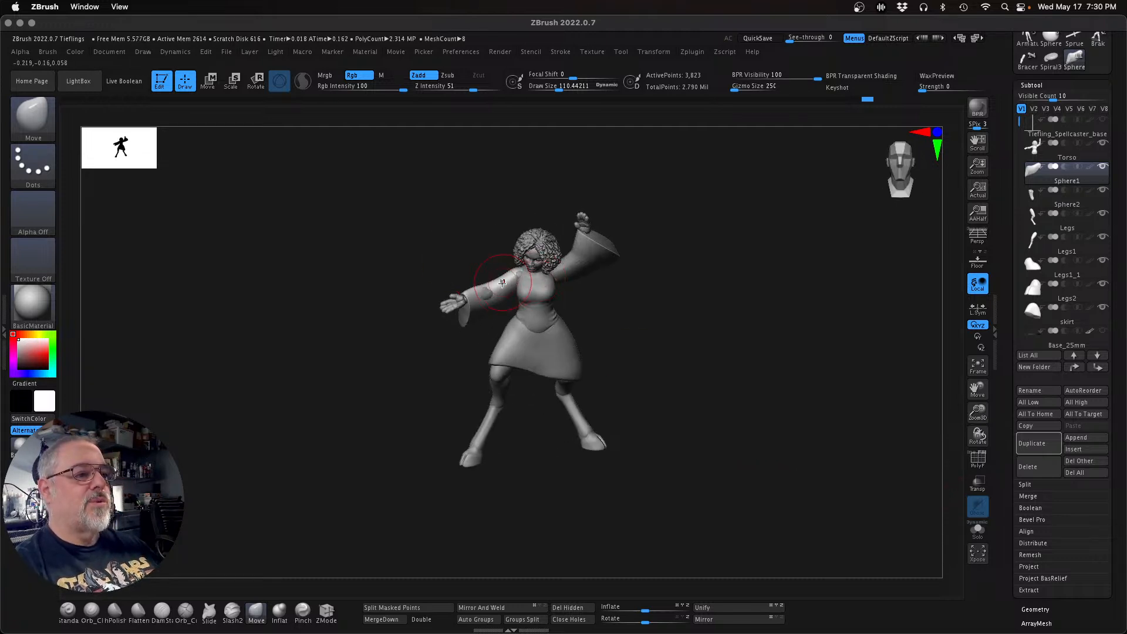
{"action": "mouse_move", "coordinate": [697, 346]}
{"action": "left_mouse_down"}
{"action": "mouse_move", "coordinate": [632, 315]}
{"action": "mouse_move", "coordinate": [618, 315]}
{"action": "mouse_move", "coordinate": [671, 327]}
{"action": "mouse_move", "coordinate": [600, 336]}
{"action": "mouse_move", "coordinate": [699, 367]}
{"action": "left_mouse_up"}
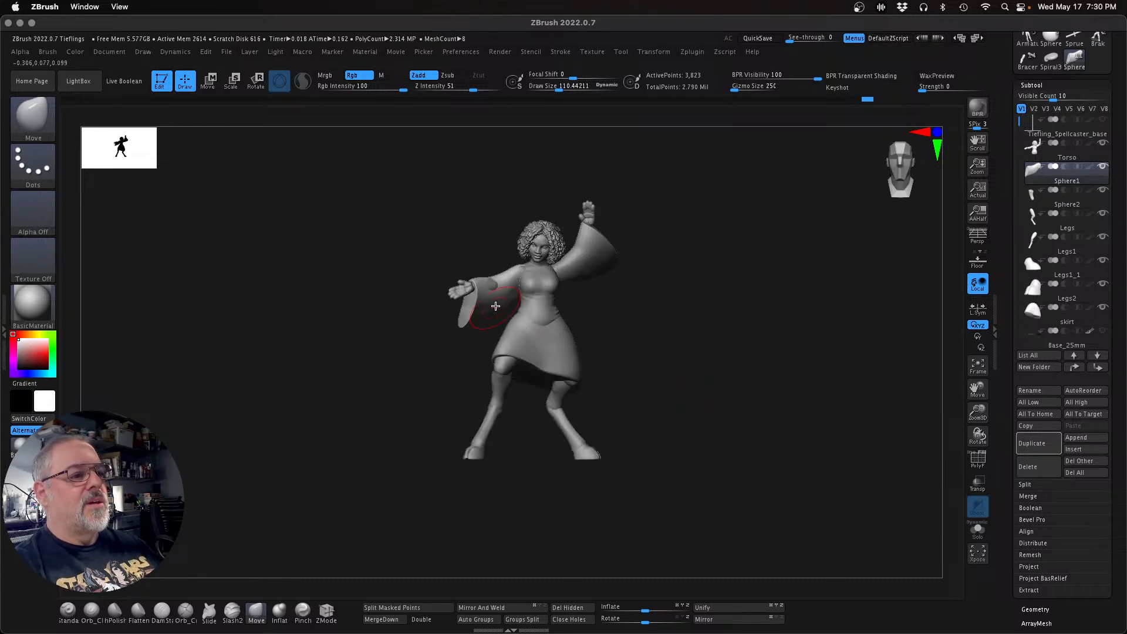
{"action": "left_click_drag", "start_coordinate": [720, 457], "coordinate": [712, 455]}
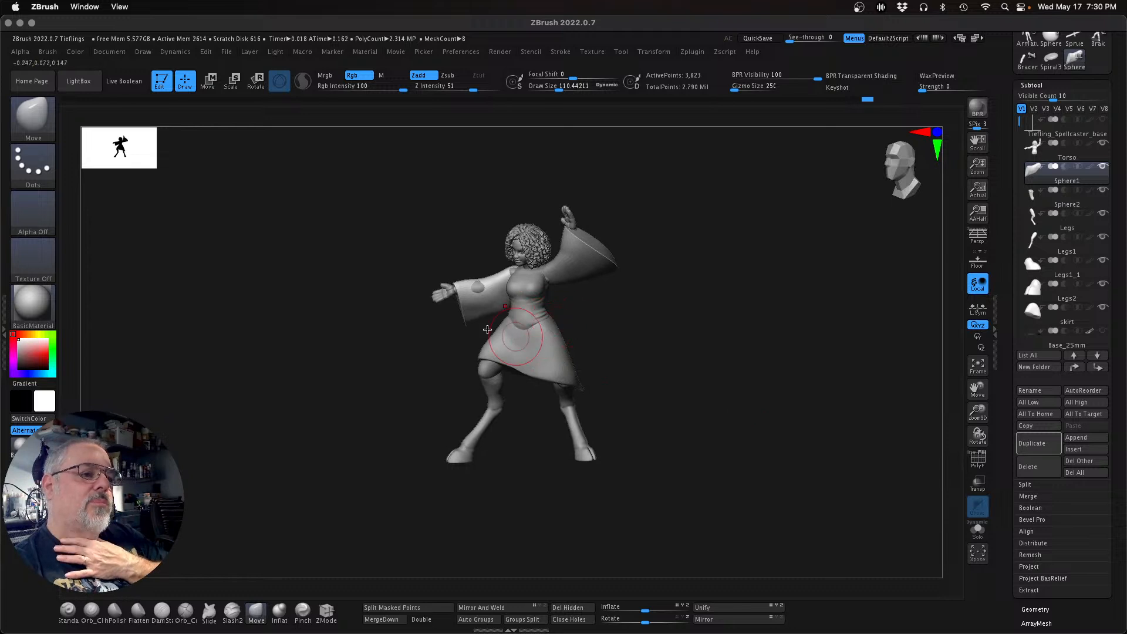
{"action": "left_click_drag", "start_coordinate": [675, 382], "coordinate": [680, 359]}
{"action": "left_click_drag", "start_coordinate": [697, 408], "coordinate": [697, 426], "text": "alt"}
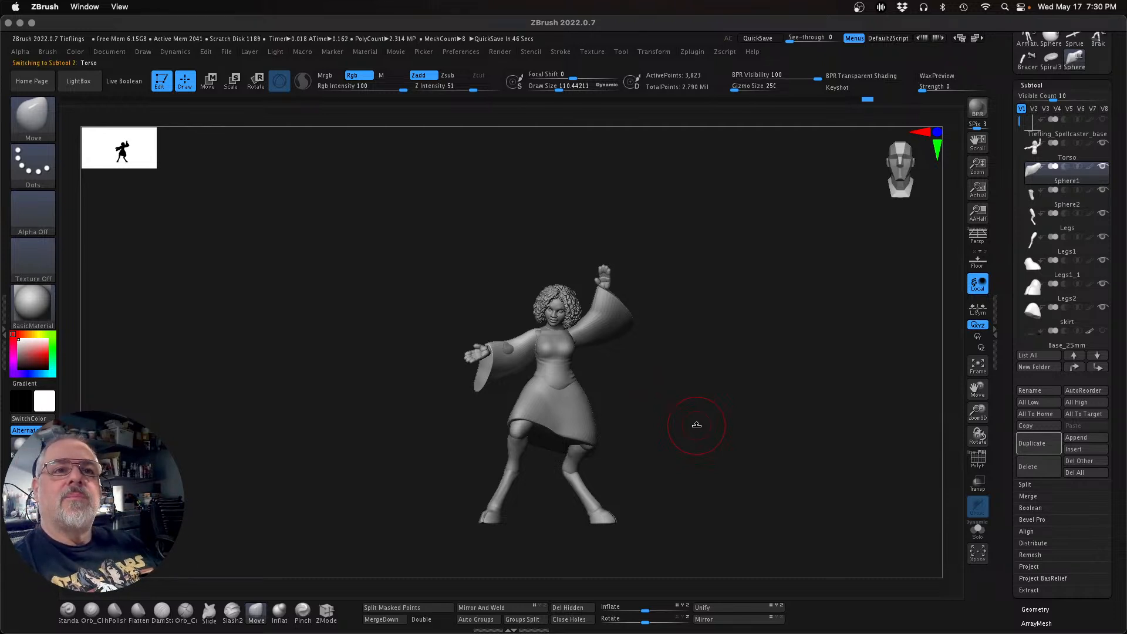
Step: Isolate the head on the torso, split it into its own subtool, and order the head above the torso
{"action": "key", "text": "Up"}
{"action": "left_click", "coordinate": [567, 303], "text": "ctrl+shift"}
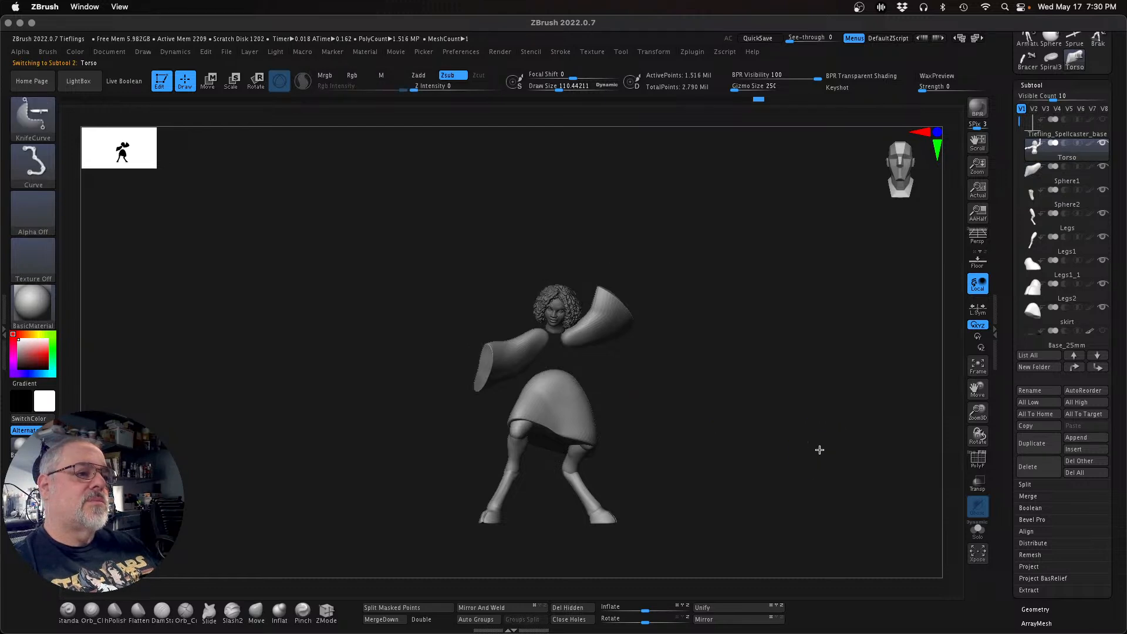
{"action": "left_click", "coordinate": [818, 448], "text": "ctrl+shift"}
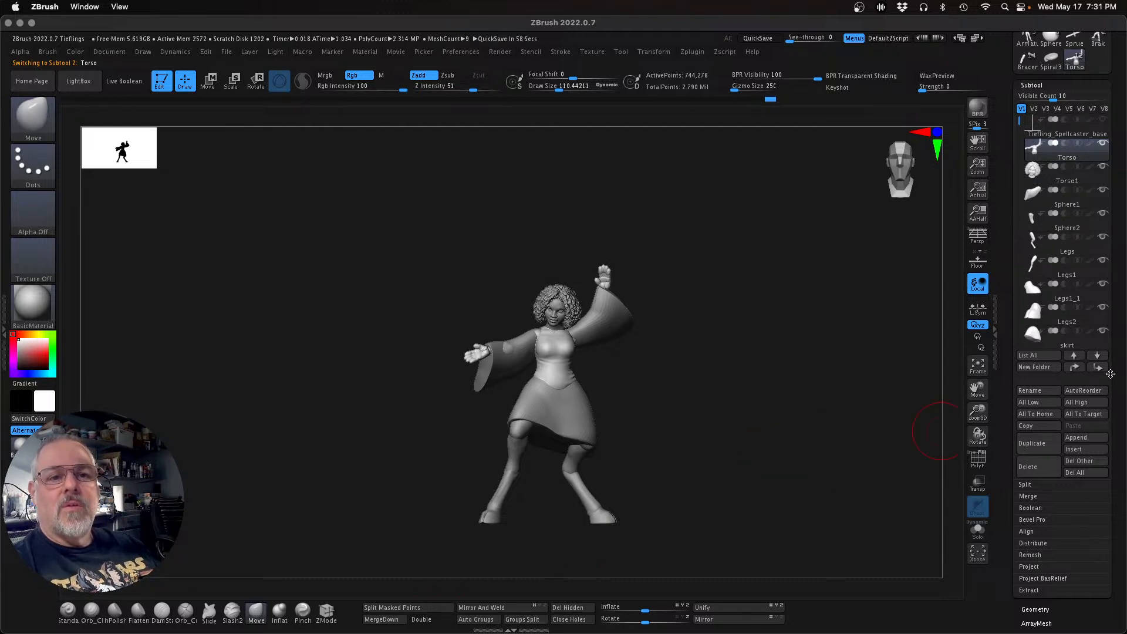
{"action": "left_click", "coordinate": [1096, 355]}
{"action": "key", "text": "Up"}
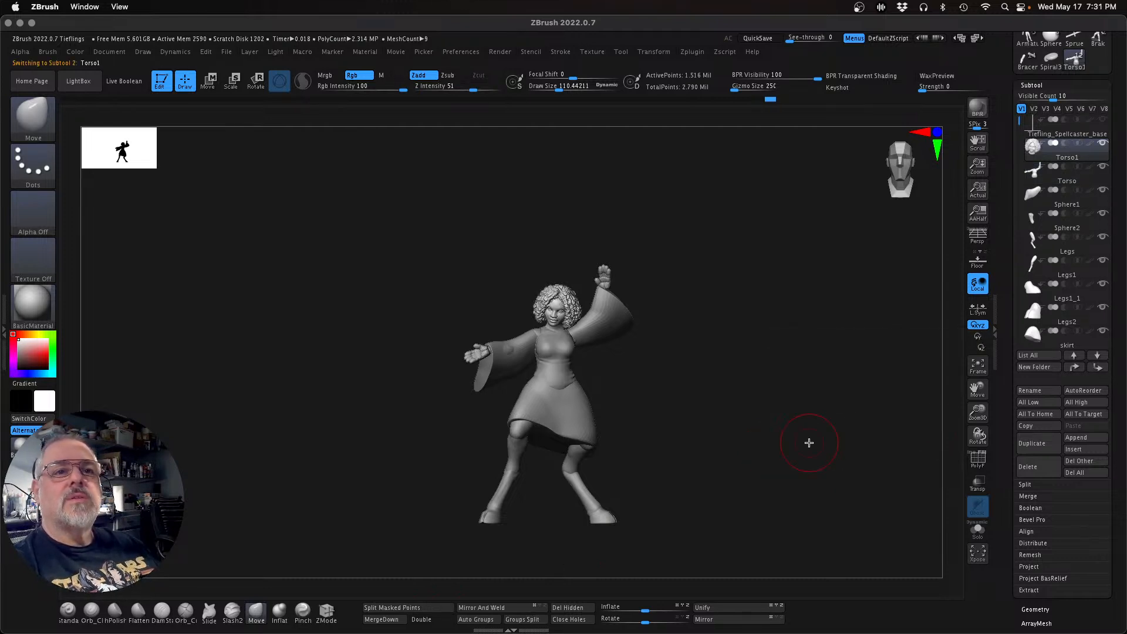
Step: Rename the separated head subtool as Head and center the transform gizmo on it
{"action": "key", "text": "w"}
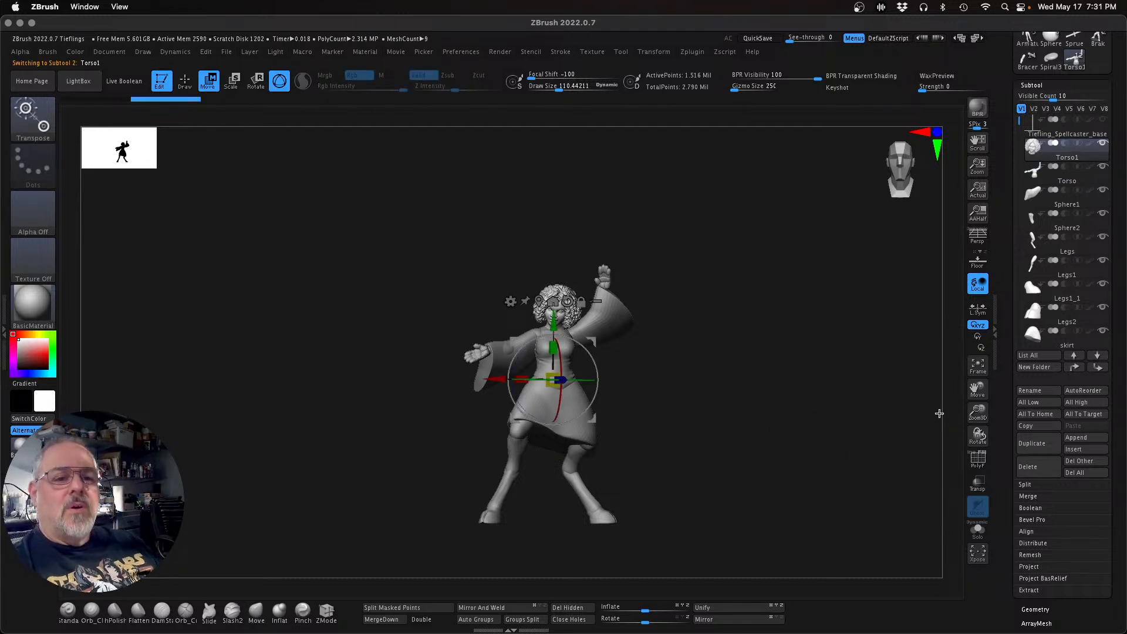
{"action": "left_click", "coordinate": [1034, 391]}
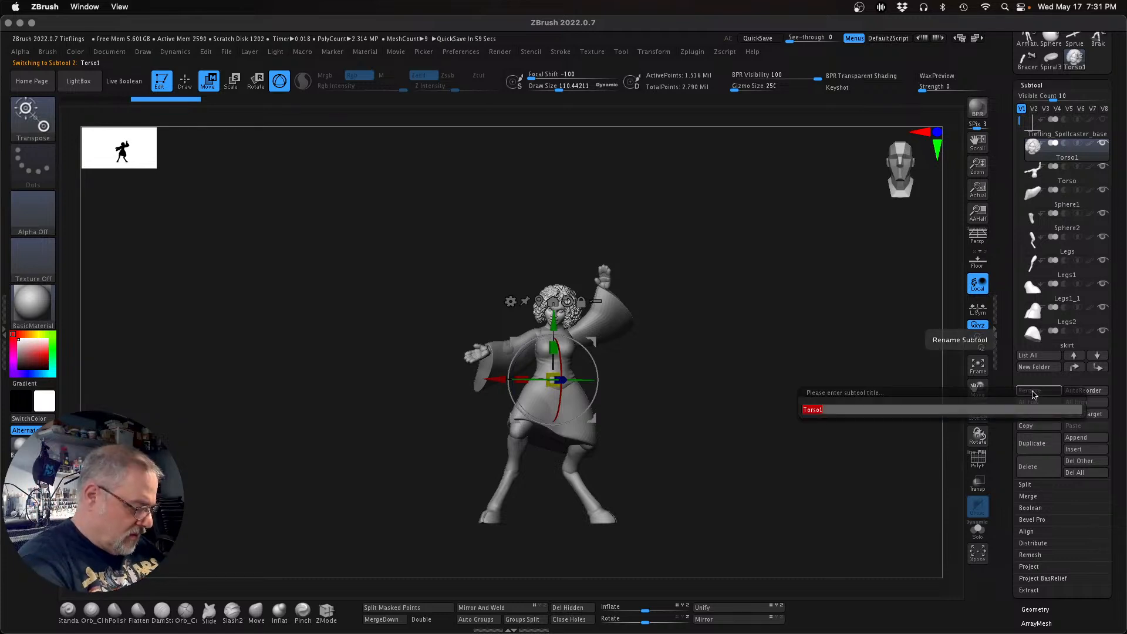
{"action": "type", "text": "Head"}
{"action": "key", "text": "Return"}
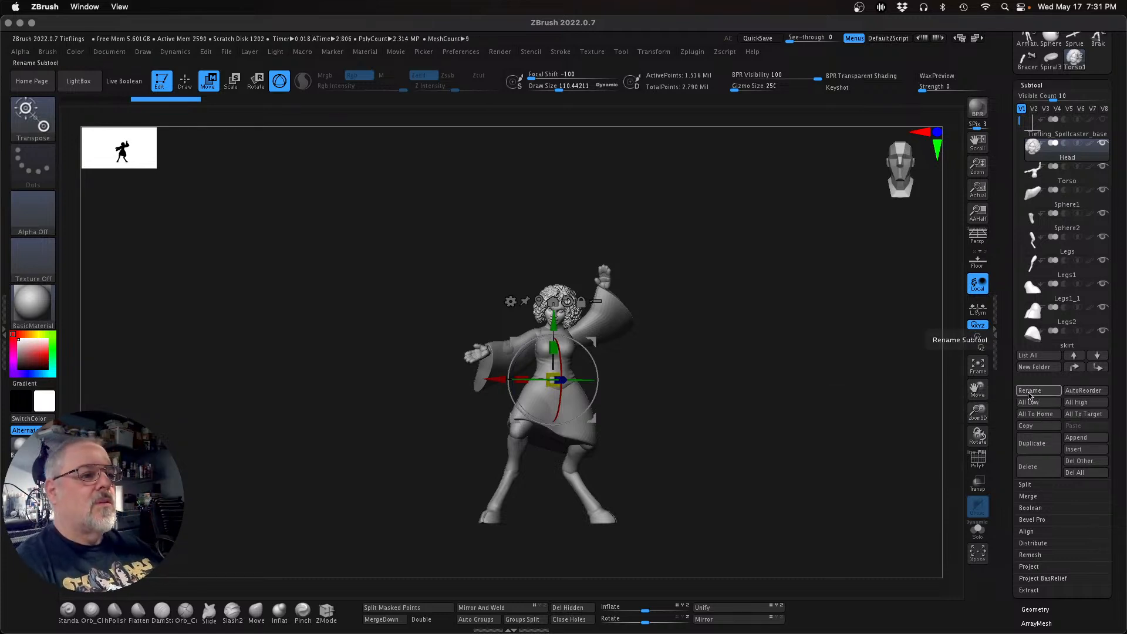
{"action": "left_click", "coordinate": [540, 302]}
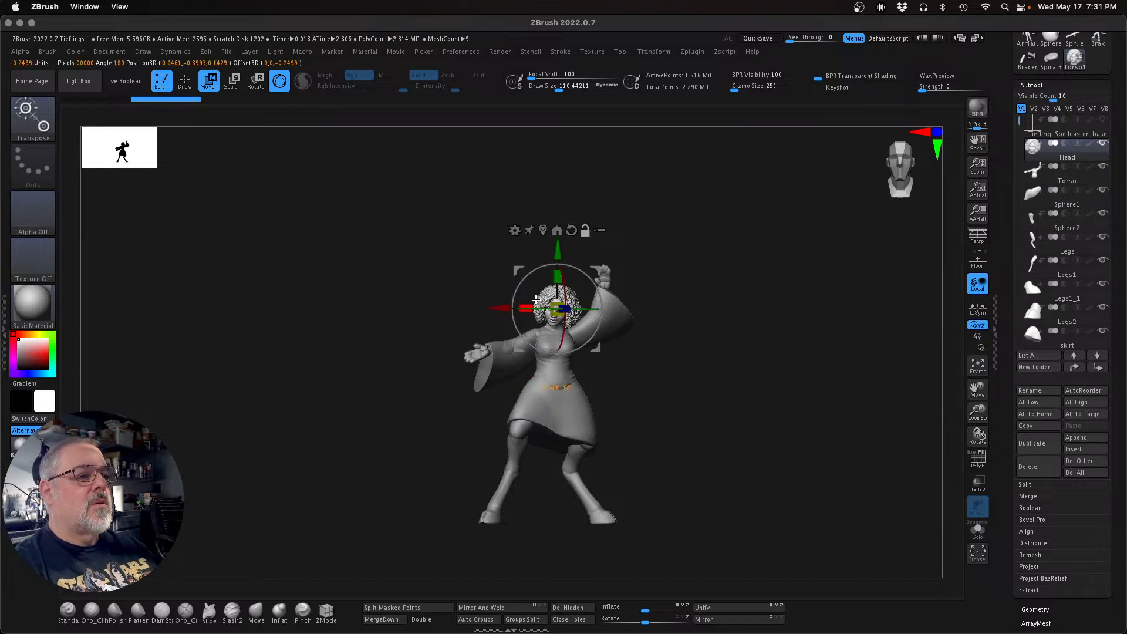
{"action": "left_click_drag", "start_coordinate": [983, 416], "coordinate": [983, 440]}
{"action": "left_click_drag", "start_coordinate": [841, 430], "coordinate": [822, 425]}
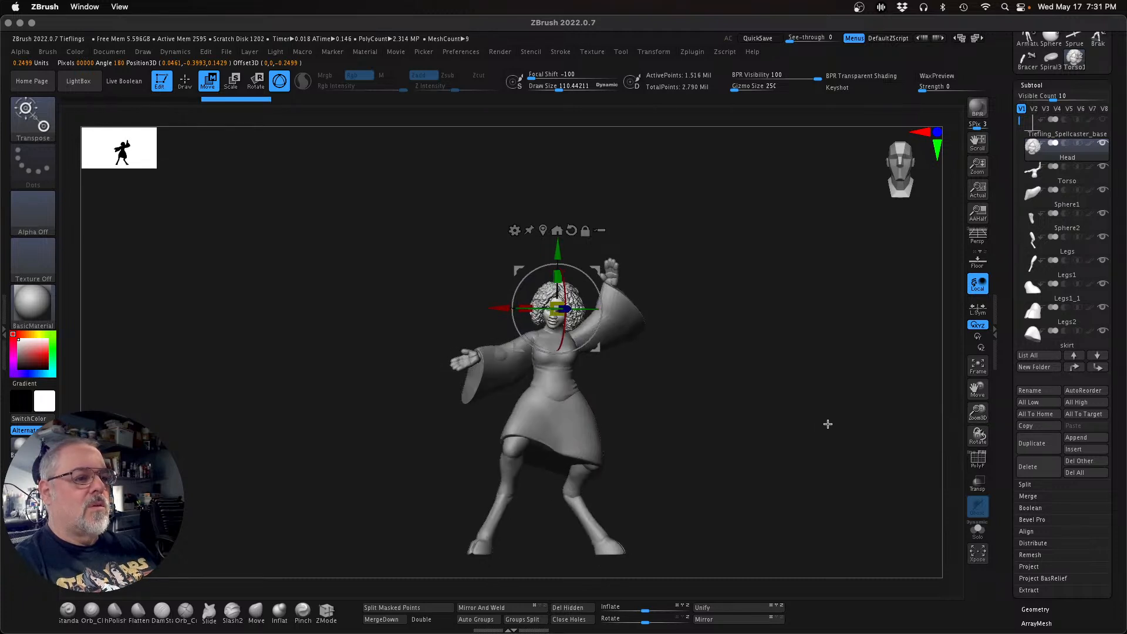
Step: Turn on perspective view and check the full figure from the front and back
{"action": "key", "text": "q"}
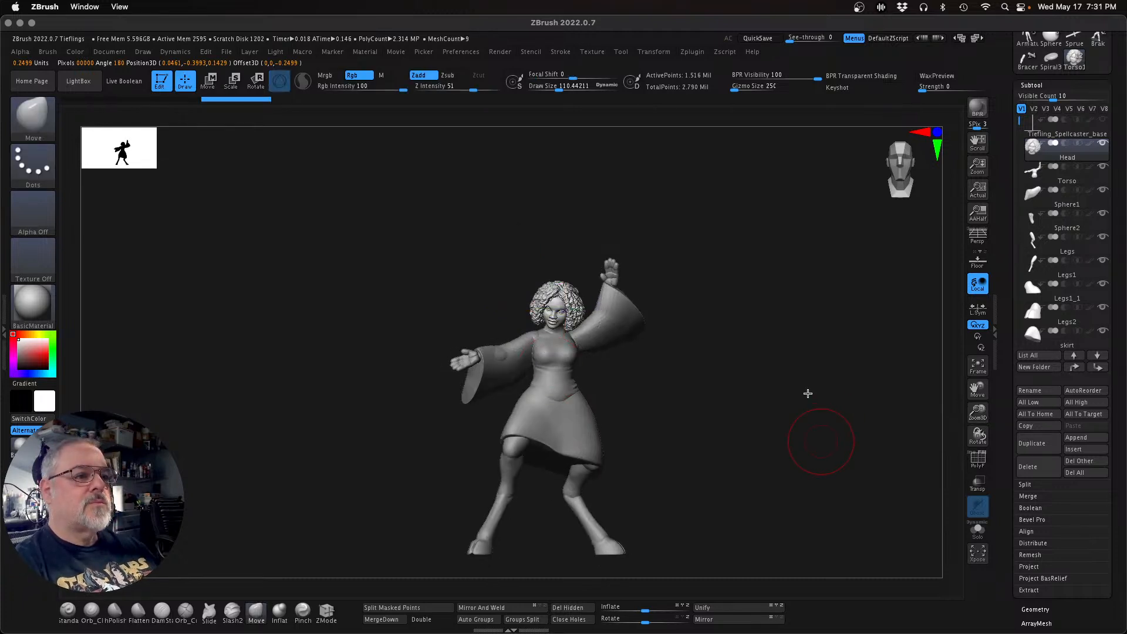
{"action": "left_click_drag", "start_coordinate": [820, 441], "coordinate": [803, 387], "text": "alt"}
{"action": "left_click", "coordinate": [975, 236]}
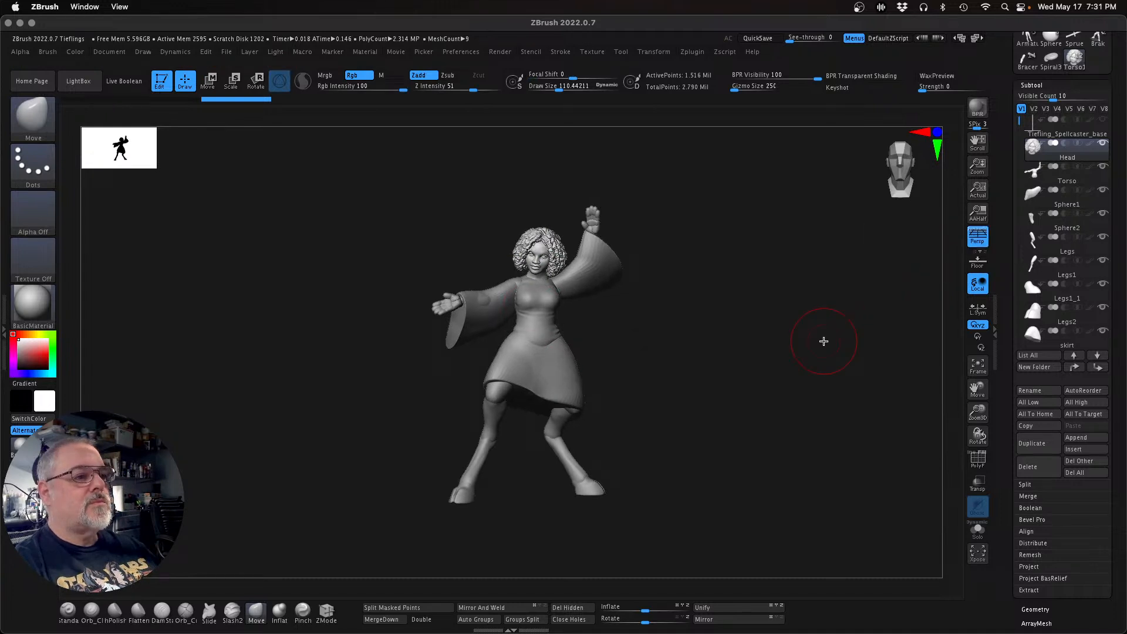
{"action": "mouse_move", "coordinate": [778, 346]}
{"action": "left_mouse_down"}
{"action": "mouse_move", "coordinate": [888, 357]}
{"action": "mouse_move", "coordinate": [871, 367]}
{"action": "mouse_move", "coordinate": [859, 364]}
{"action": "mouse_move", "coordinate": [911, 346]}
{"action": "mouse_move", "coordinate": [901, 348]}
{"action": "left_mouse_up"}
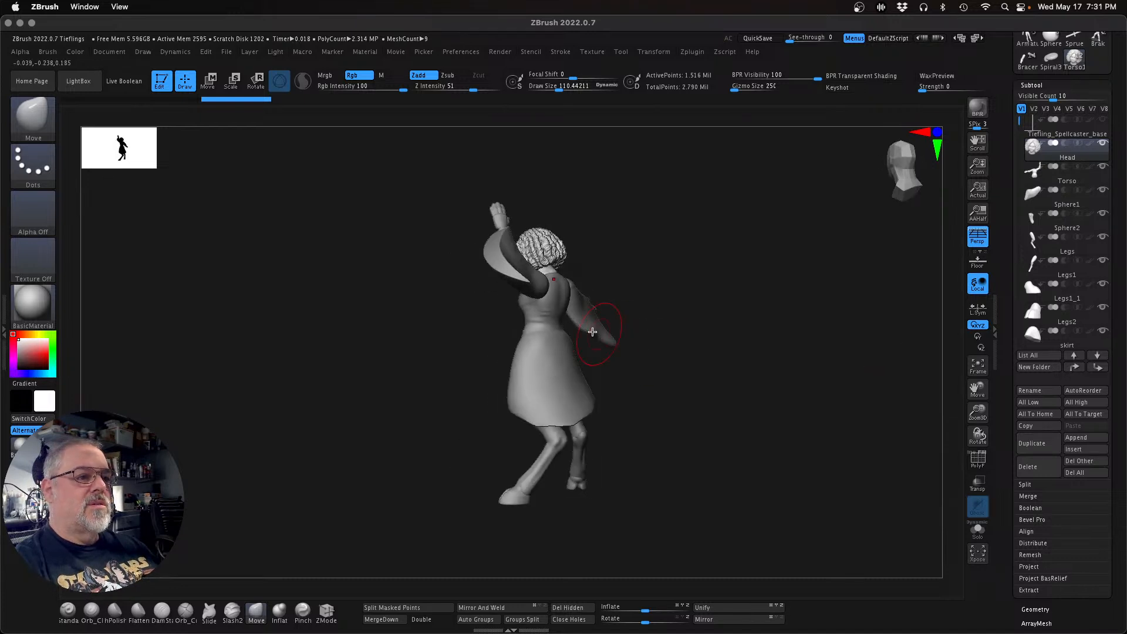
{"action": "left_click_drag", "start_coordinate": [661, 413], "coordinate": [659, 388]}
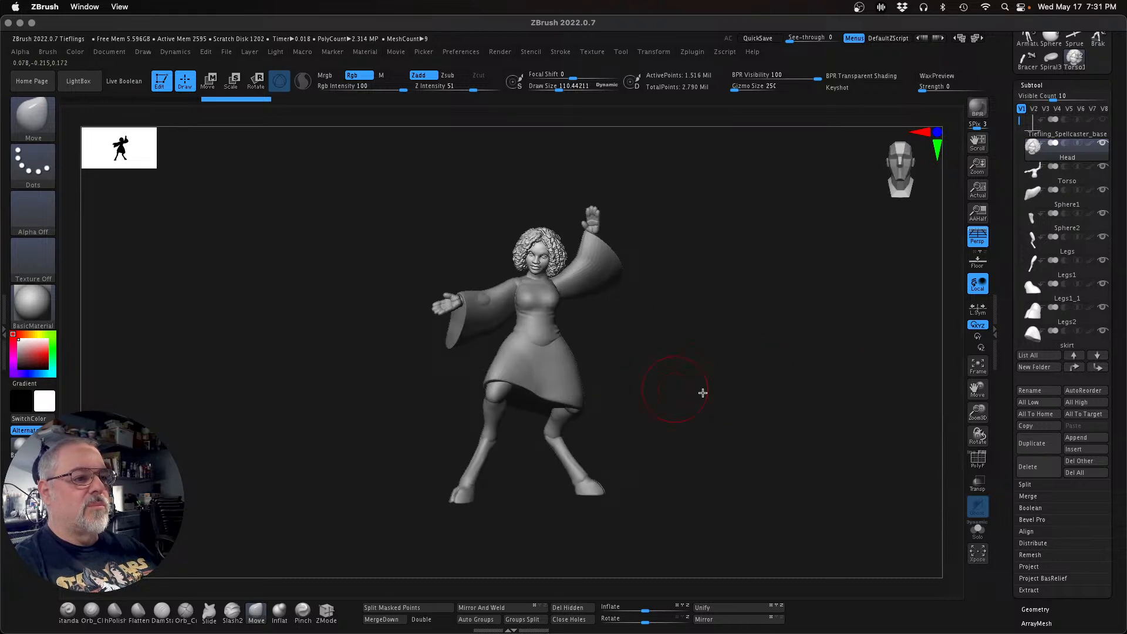
{"action": "left_click_drag", "start_coordinate": [977, 390], "coordinate": [754, 420]}
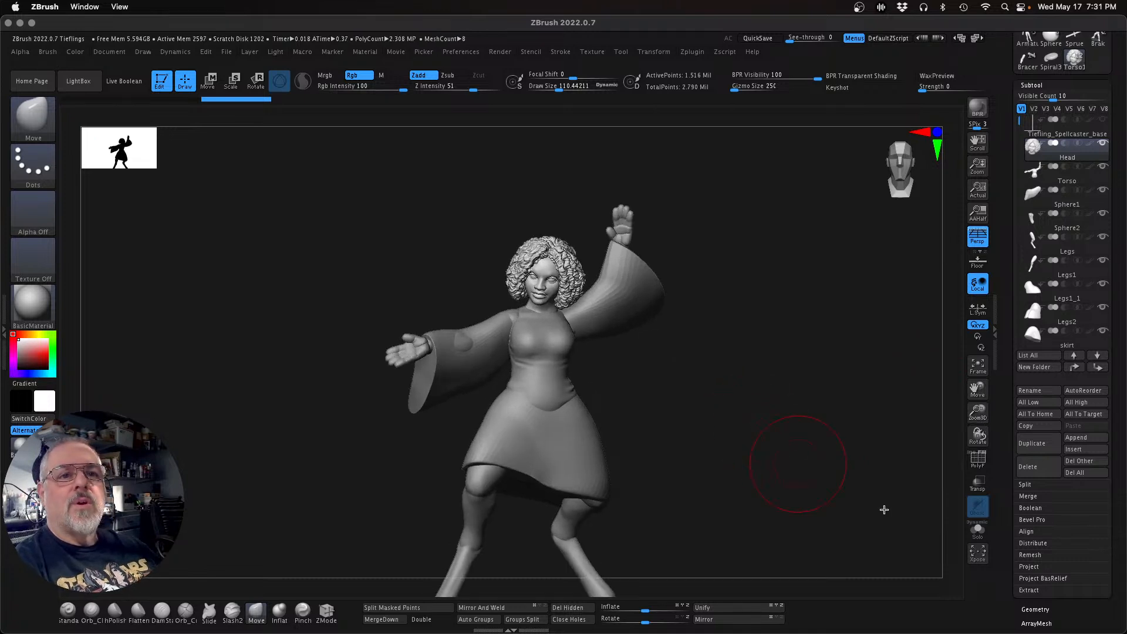
Step: Isolate the head, move and reorient the gizmo's pivot to the neck, and show the whole figure again
{"action": "left_click", "coordinate": [977, 531]}
{"action": "left_click_drag", "start_coordinate": [820, 399], "coordinate": [681, 425]}
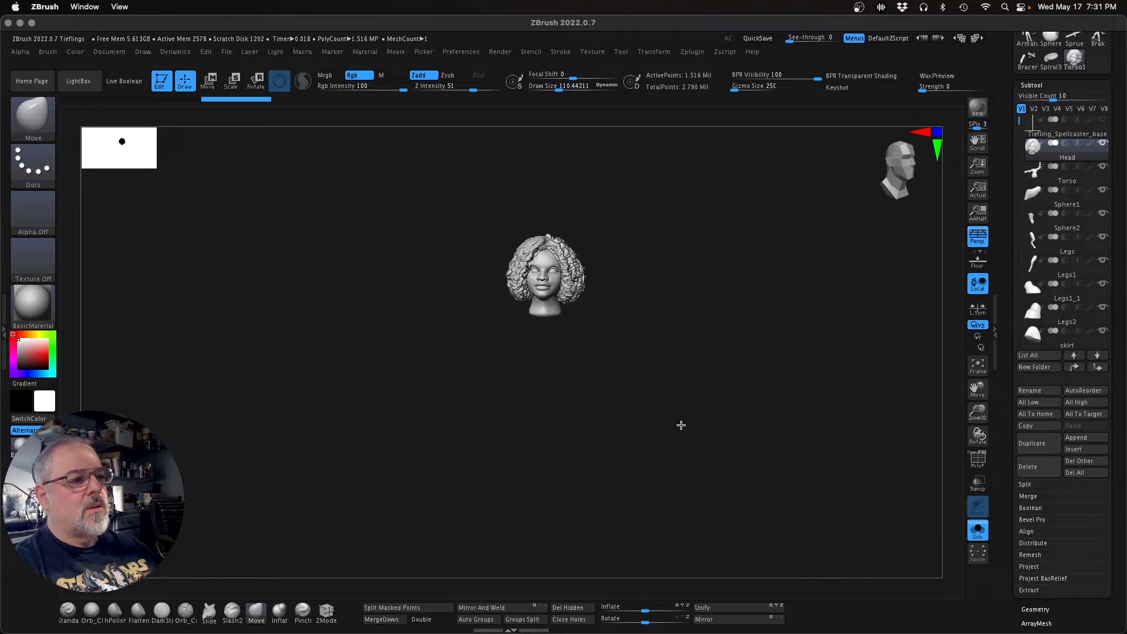
{"action": "key", "text": "w"}
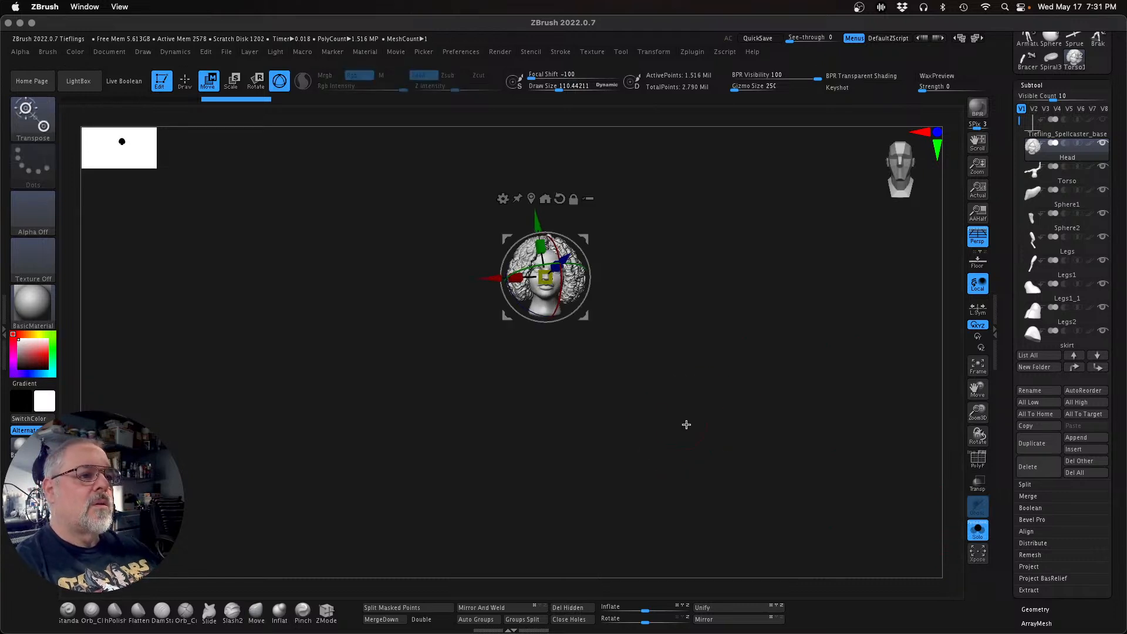
{"action": "mouse_move", "coordinate": [561, 302]}
{"action": "left_mouse_down", "text": "alt"}
{"action": "mouse_move", "coordinate": [562, 278]}
{"action": "mouse_move", "coordinate": [574, 310]}
{"action": "left_mouse_up", "text": "alt"}
{"action": "left_click_drag", "start_coordinate": [548, 207], "coordinate": [548, 238], "text": "alt"}
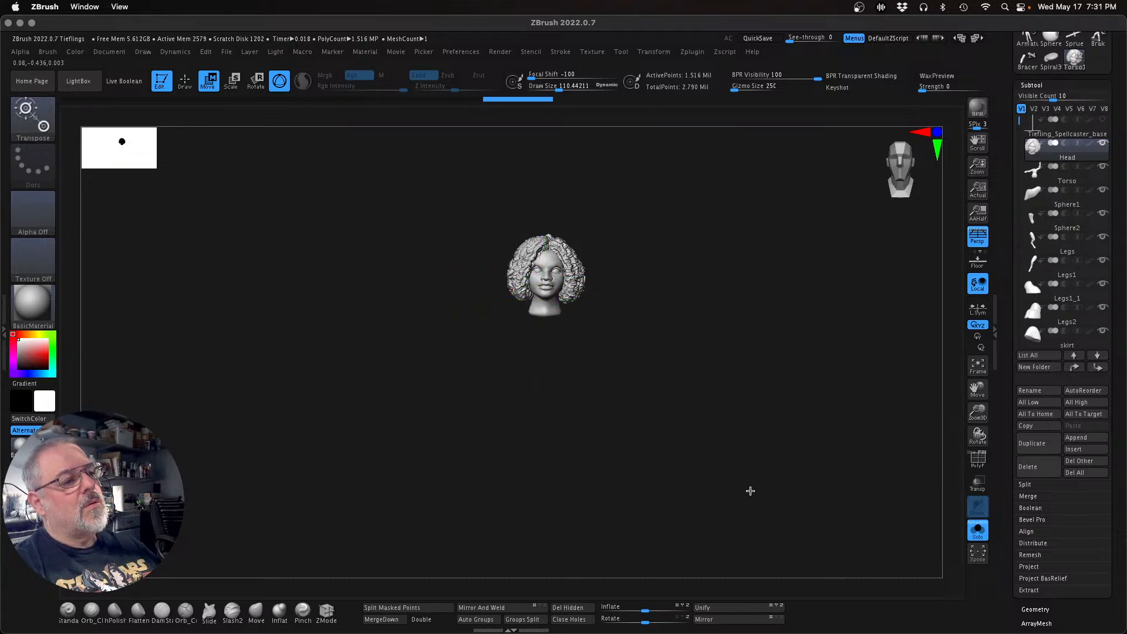
{"action": "left_click_drag", "start_coordinate": [749, 491], "coordinate": [737, 499]}
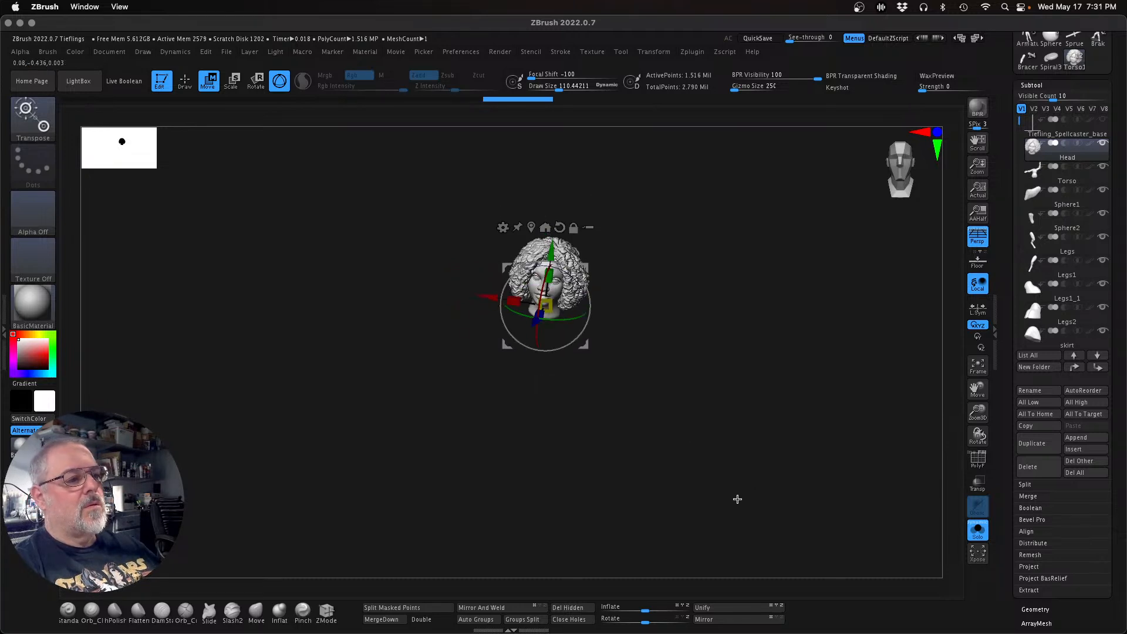
{"action": "left_click", "coordinate": [977, 529]}
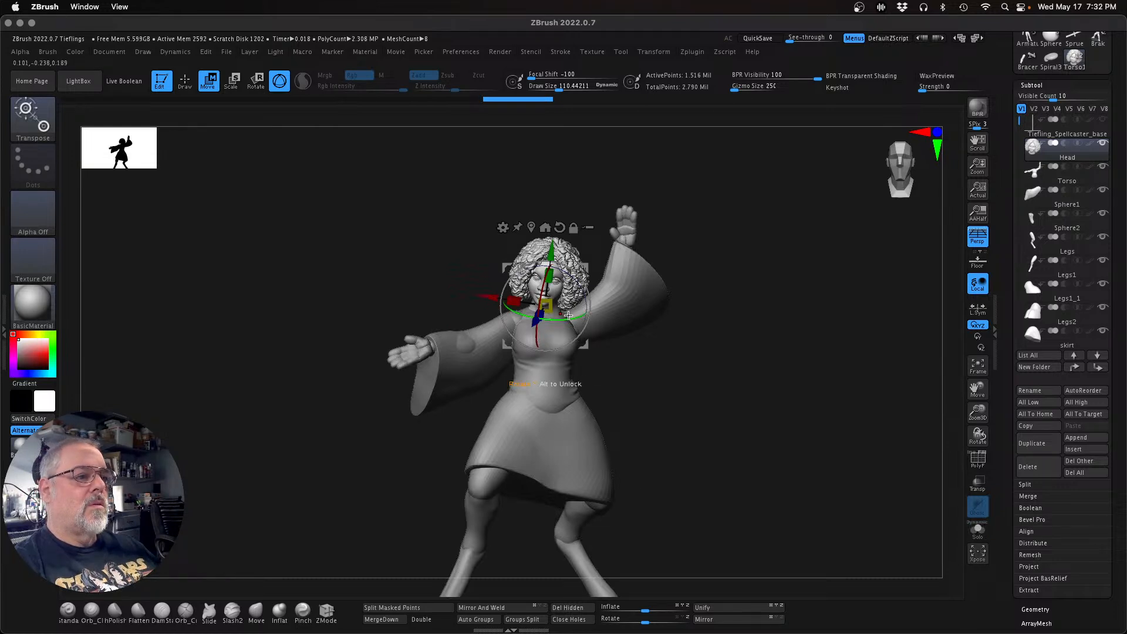
Step: Turn and tilt the head about the neck pivot so the face looks toward the outstretched arm
{"action": "left_click_drag", "start_coordinate": [568, 320], "coordinate": [538, 328]}
{"action": "left_click_drag", "start_coordinate": [731, 472], "coordinate": [720, 435], "text": "alt"}
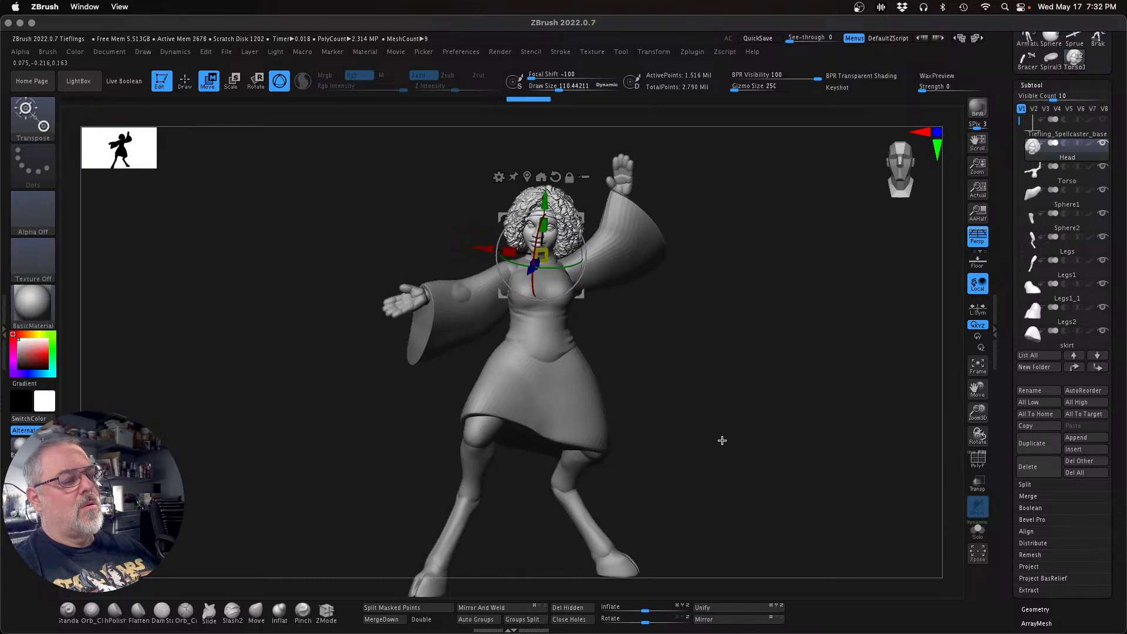
{"action": "mouse_move", "coordinate": [546, 270]}
{"action": "left_mouse_down"}
{"action": "mouse_move", "coordinate": [578, 250]}
{"action": "mouse_move", "coordinate": [542, 262]}
{"action": "mouse_move", "coordinate": [527, 247]}
{"action": "left_mouse_up"}
{"action": "key", "text": "q"}
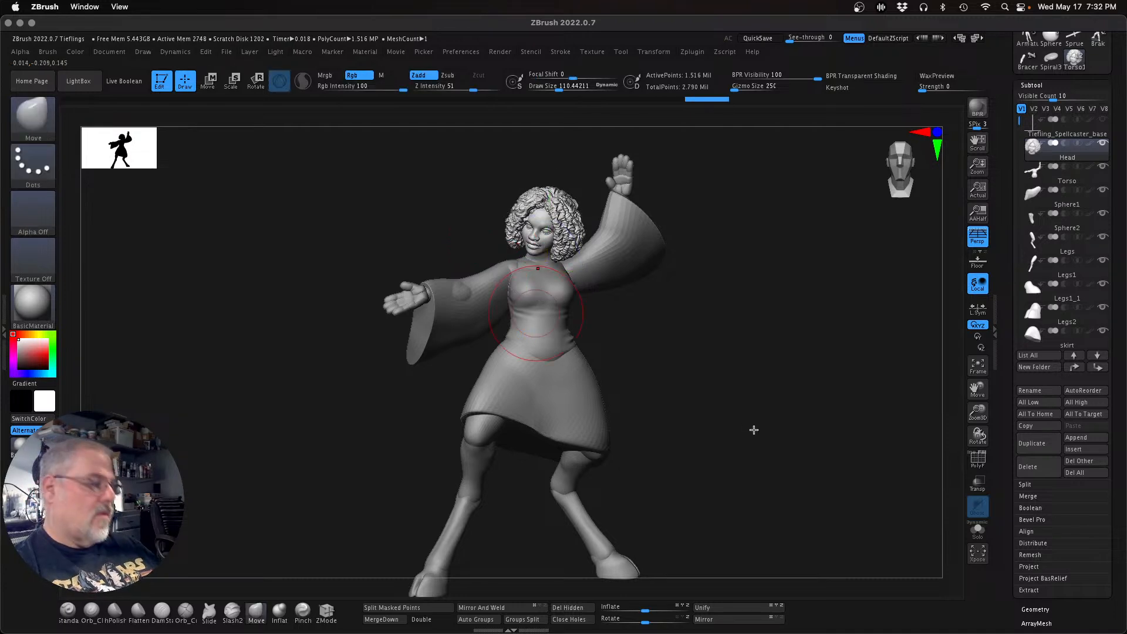
Step: Nudge the head slightly sideways and forward along the gizmo's axes to seat it on the neck
{"action": "key", "text": "s"}
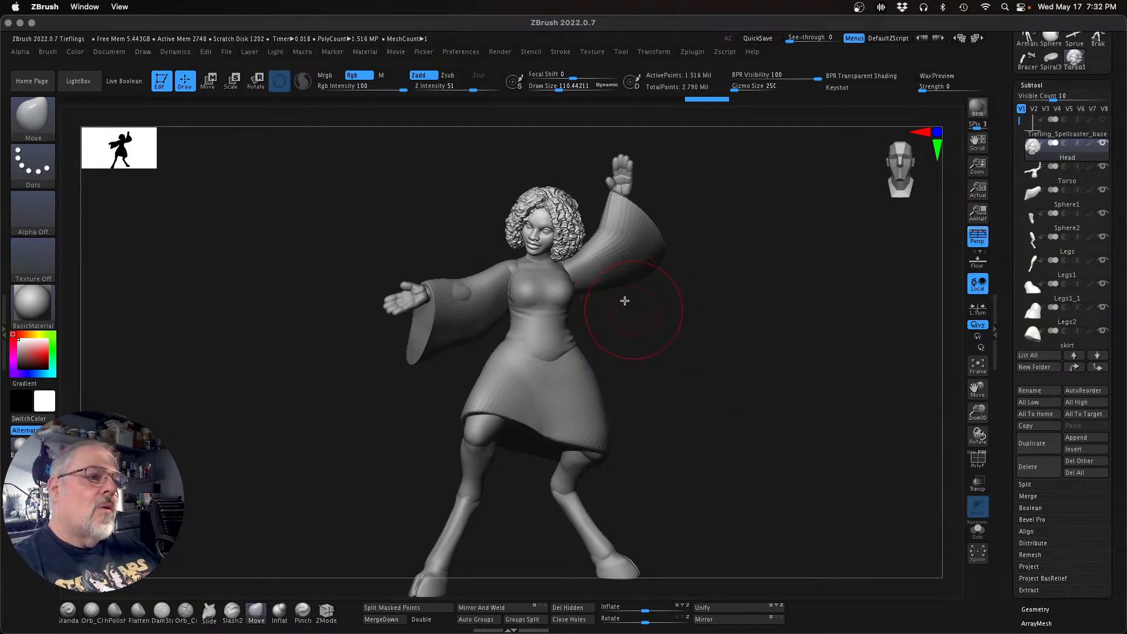
{"action": "key", "text": "w"}
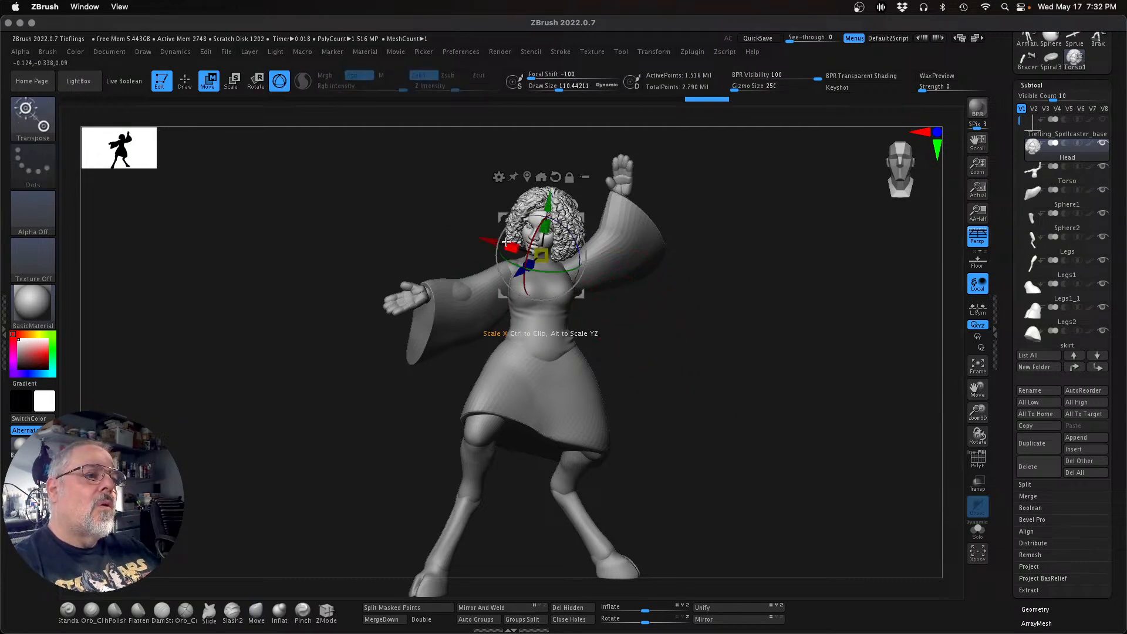
{"action": "left_click_drag", "start_coordinate": [481, 238], "coordinate": [482, 238]}
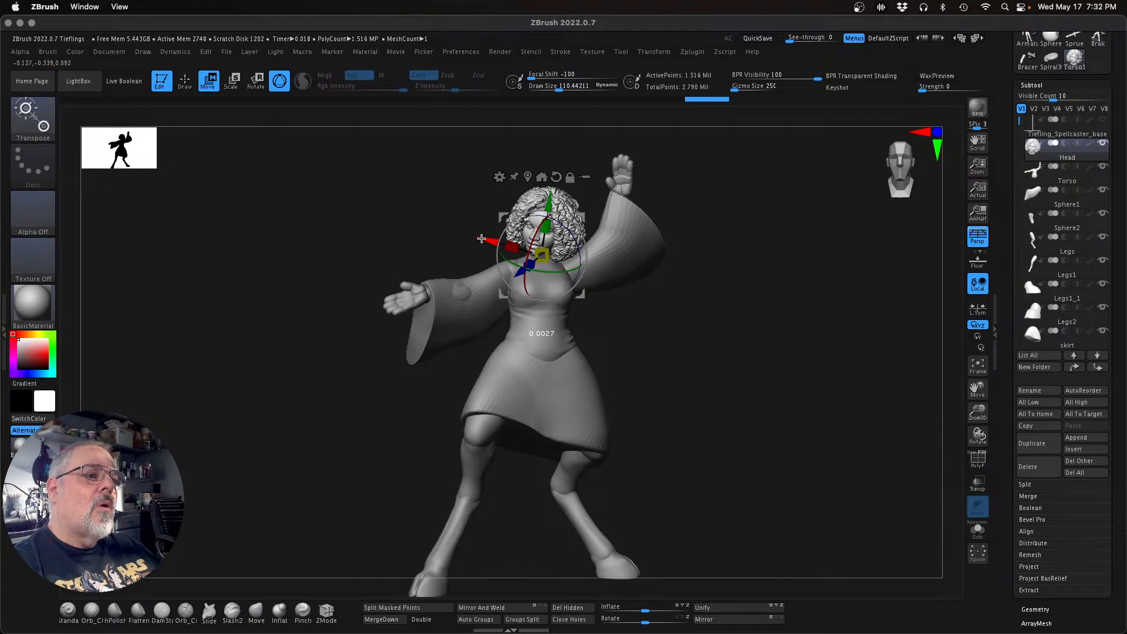
{"action": "left_click_drag", "start_coordinate": [516, 276], "coordinate": [514, 277]}
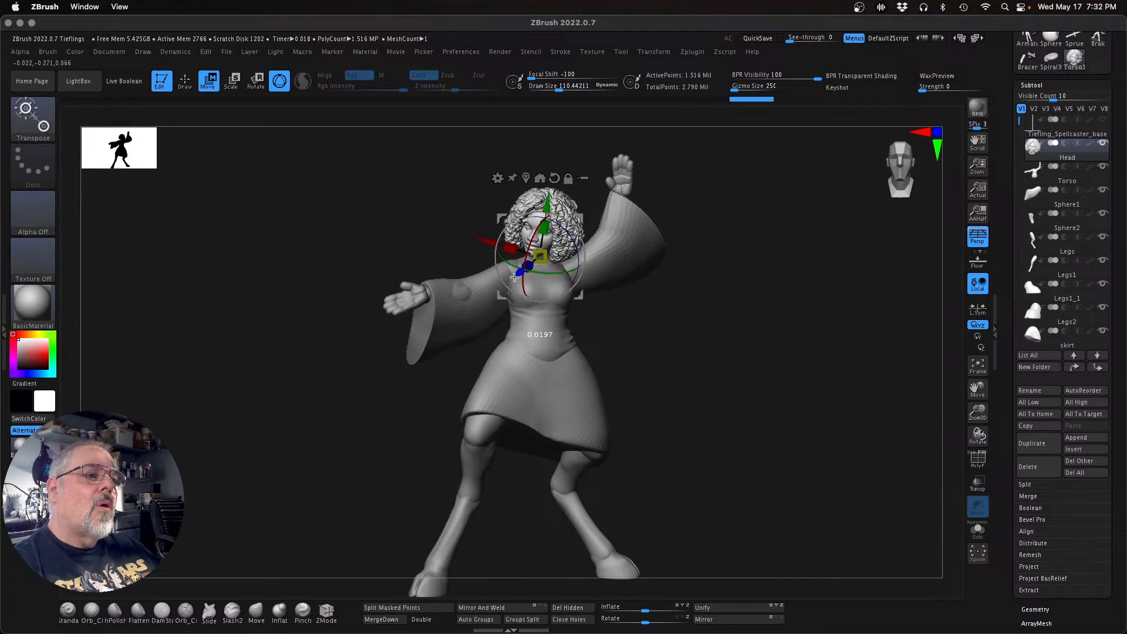
{"action": "key", "text": "q"}
{"action": "mouse_move", "coordinate": [802, 418]}
{"action": "left_mouse_down"}
{"action": "mouse_move", "coordinate": [855, 412]}
{"action": "mouse_move", "coordinate": [839, 417]}
{"action": "left_mouse_up"}
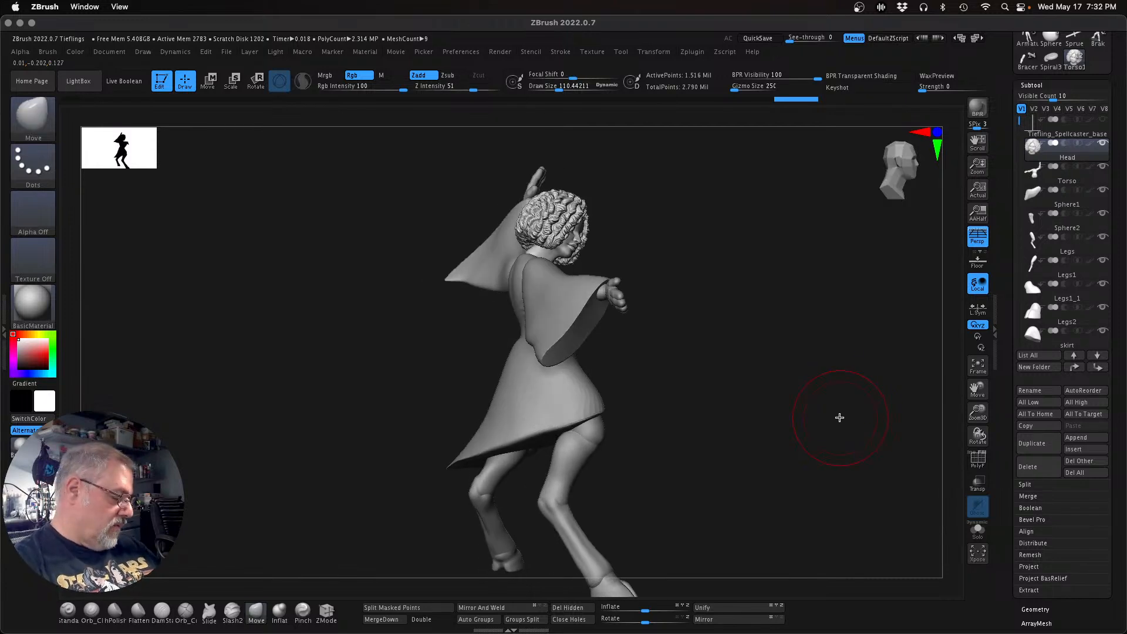
Step: Tilt the head back about 7° from the side and fine-tune its position over the neck
{"action": "key", "text": "w"}
{"action": "left_click_drag", "start_coordinate": [579, 258], "coordinate": [577, 253]}
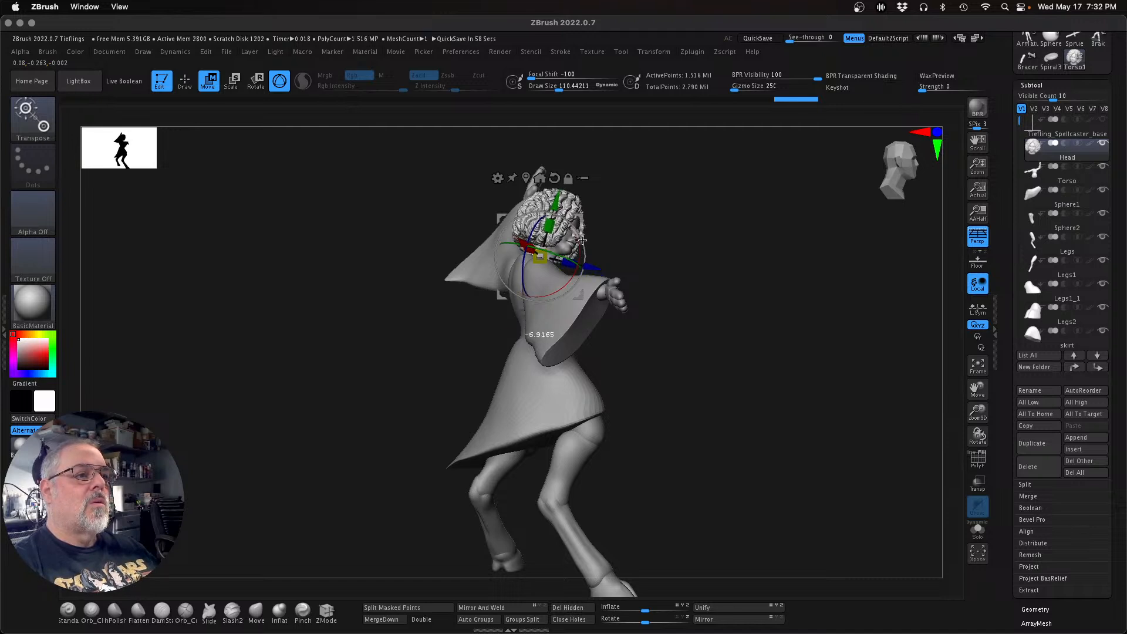
{"action": "left_click_drag", "start_coordinate": [555, 202], "coordinate": [556, 200]}
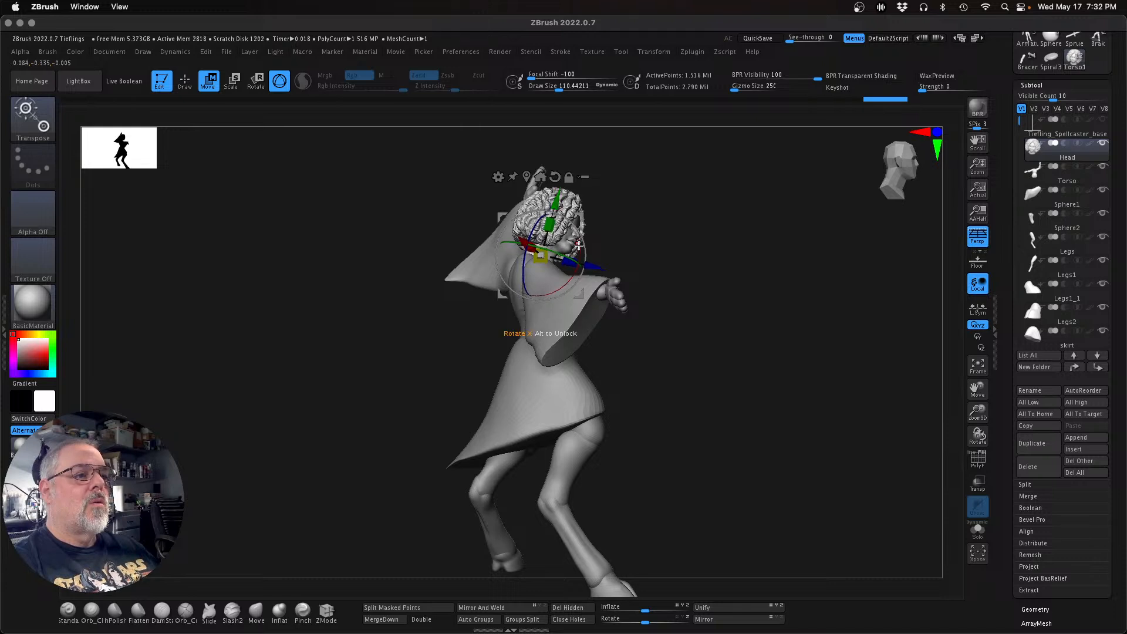
{"action": "left_click_drag", "start_coordinate": [595, 267], "coordinate": [593, 267]}
{"action": "left_click_drag", "start_coordinate": [675, 247], "coordinate": [725, 252]}
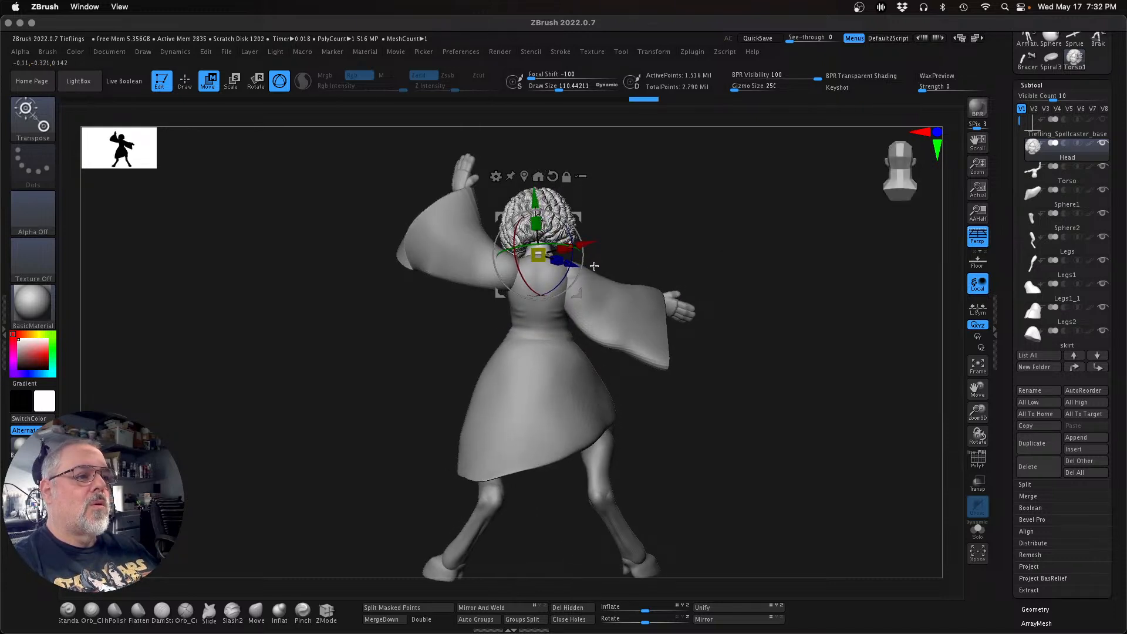
{"action": "left_click_drag", "start_coordinate": [595, 241], "coordinate": [576, 265]}
Step: Tilt the head back about another 5° around the neck pivot
{"action": "mouse_move", "coordinate": [770, 470]}
{"action": "left_mouse_down"}
{"action": "mouse_move", "coordinate": [680, 487]}
{"action": "mouse_move", "coordinate": [637, 478]}
{"action": "mouse_move", "coordinate": [659, 473]}
{"action": "mouse_move", "coordinate": [659, 487]}
{"action": "mouse_move", "coordinate": [682, 491]}
{"action": "mouse_move", "coordinate": [551, 483]}
{"action": "left_mouse_up"}
{"action": "key", "text": "q"}
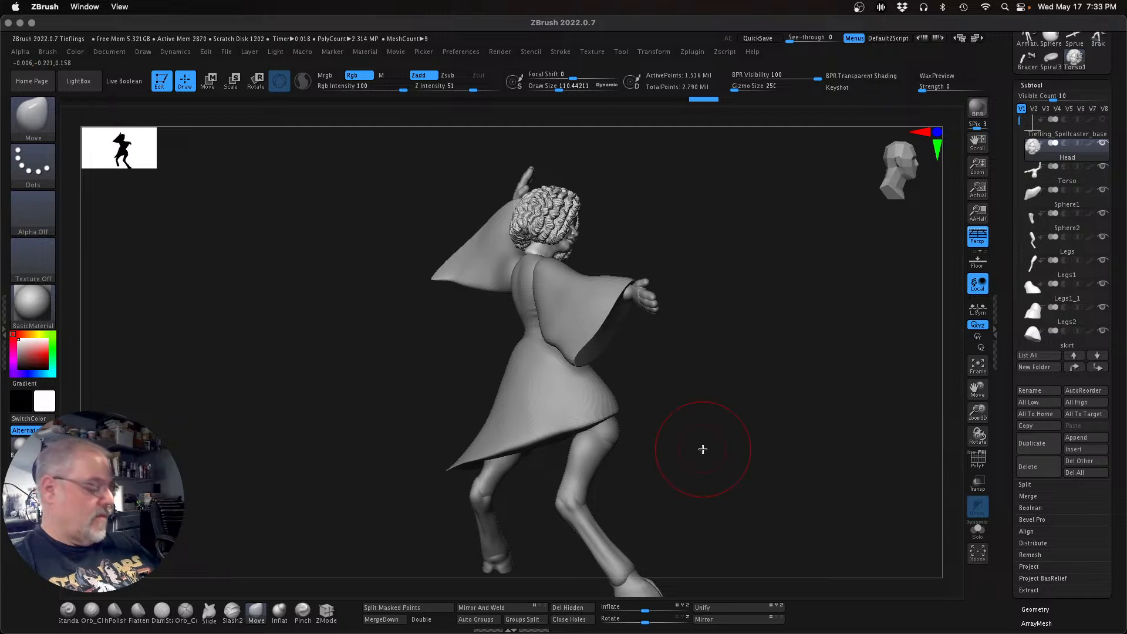
{"action": "key", "text": "w"}
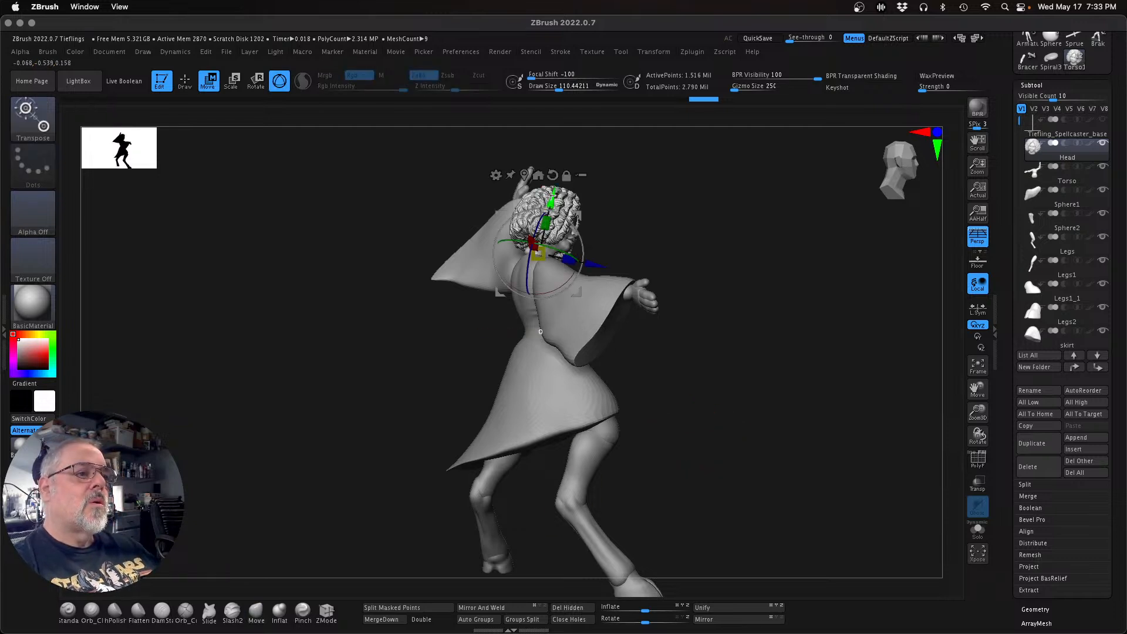
{"action": "left_click_drag", "start_coordinate": [581, 254], "coordinate": [579, 251]}
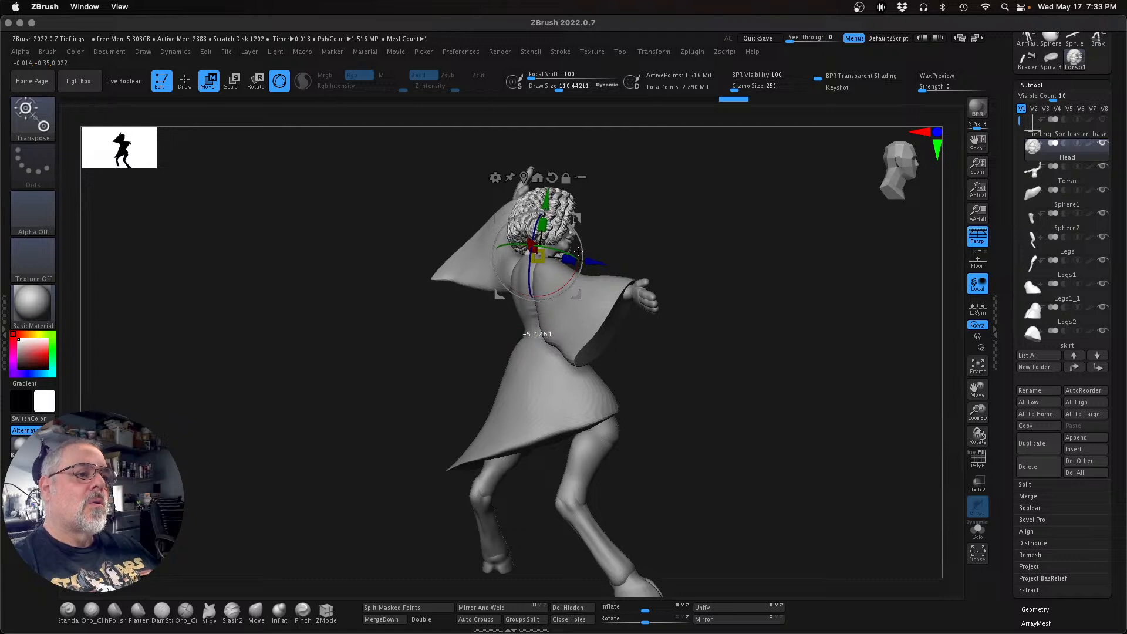
{"action": "key", "text": "q"}
{"action": "left_click_drag", "start_coordinate": [759, 395], "coordinate": [734, 408]}
Step: Show the Base_25mm subtool under the feet and examine the posed figure from several angles
{"action": "left_click_drag", "start_coordinate": [976, 414], "coordinate": [943, 417]}
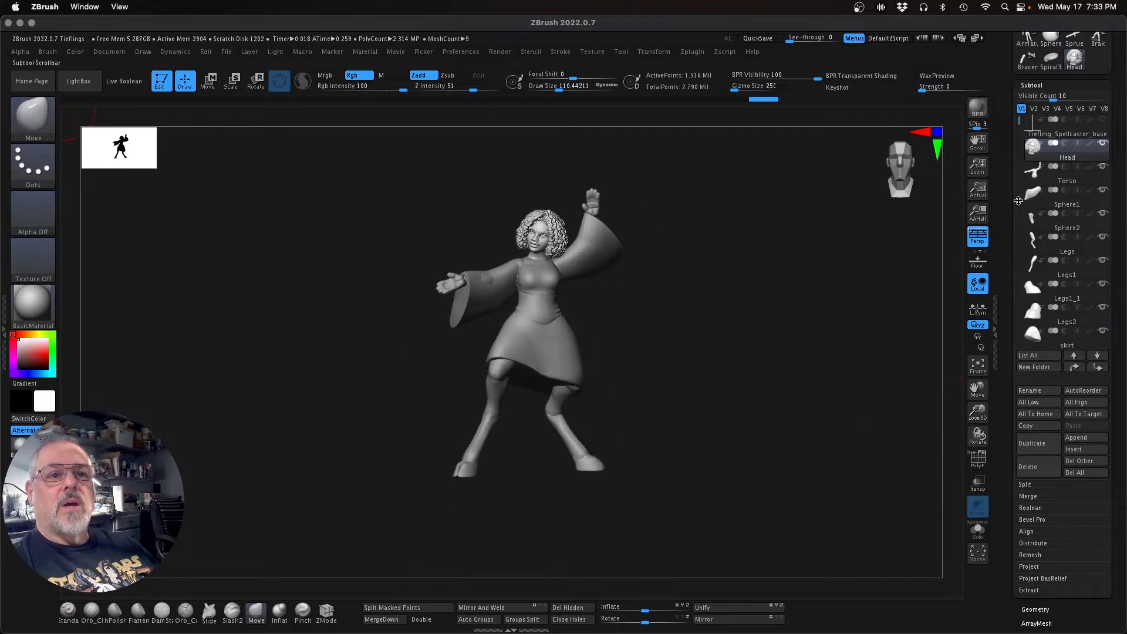
{"action": "left_click_drag", "start_coordinate": [1017, 120], "coordinate": [1018, 146]}
{"action": "left_click", "coordinate": [1100, 310]}
{"action": "mouse_move", "coordinate": [726, 466]}
{"action": "left_mouse_down"}
{"action": "mouse_move", "coordinate": [735, 473]}
{"action": "mouse_move", "coordinate": [697, 493]}
{"action": "mouse_move", "coordinate": [662, 493]}
{"action": "mouse_move", "coordinate": [629, 473]}
{"action": "mouse_move", "coordinate": [765, 480]}
{"action": "mouse_move", "coordinate": [807, 462]}
{"action": "left_mouse_up"}
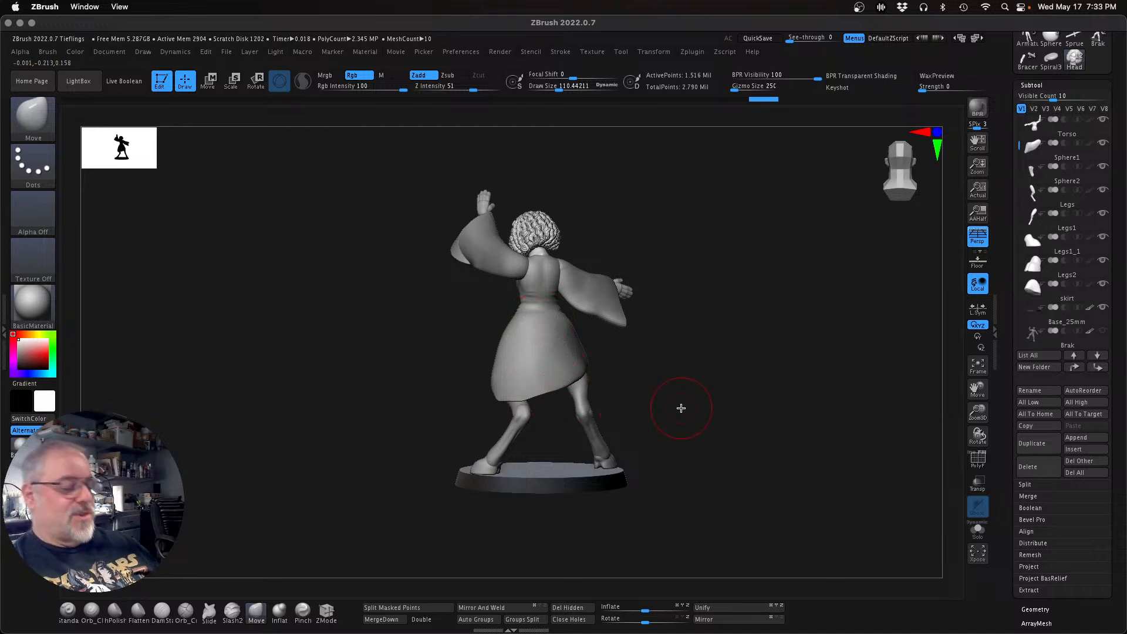
{"action": "left_click_drag", "start_coordinate": [692, 410], "coordinate": [578, 398]}
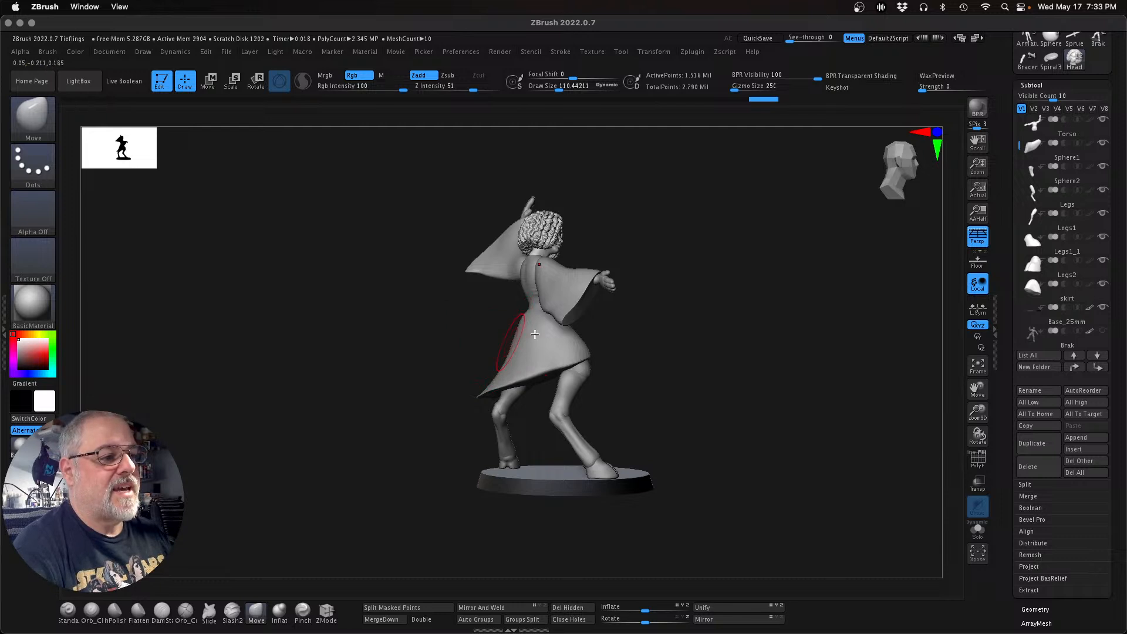
{"action": "mouse_move", "coordinate": [749, 428]}
{"action": "left_mouse_down"}
{"action": "mouse_move", "coordinate": [694, 425]}
{"action": "mouse_move", "coordinate": [714, 448]}
{"action": "mouse_move", "coordinate": [754, 447]}
{"action": "mouse_move", "coordinate": [773, 468]}
{"action": "mouse_move", "coordinate": [757, 466]}
{"action": "left_mouse_up"}
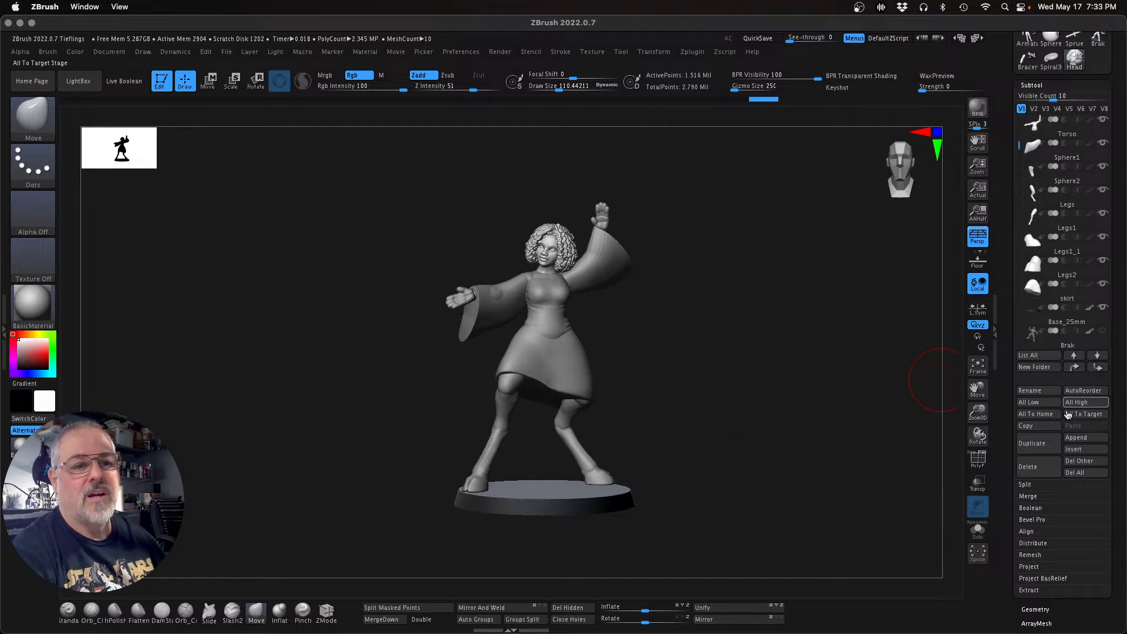
Step: Save the project as Tieflings.ZPR in the TIEFLINGS folder, replacing the existing file
{"action": "left_click_drag", "start_coordinate": [977, 412], "coordinate": [977, 416]}
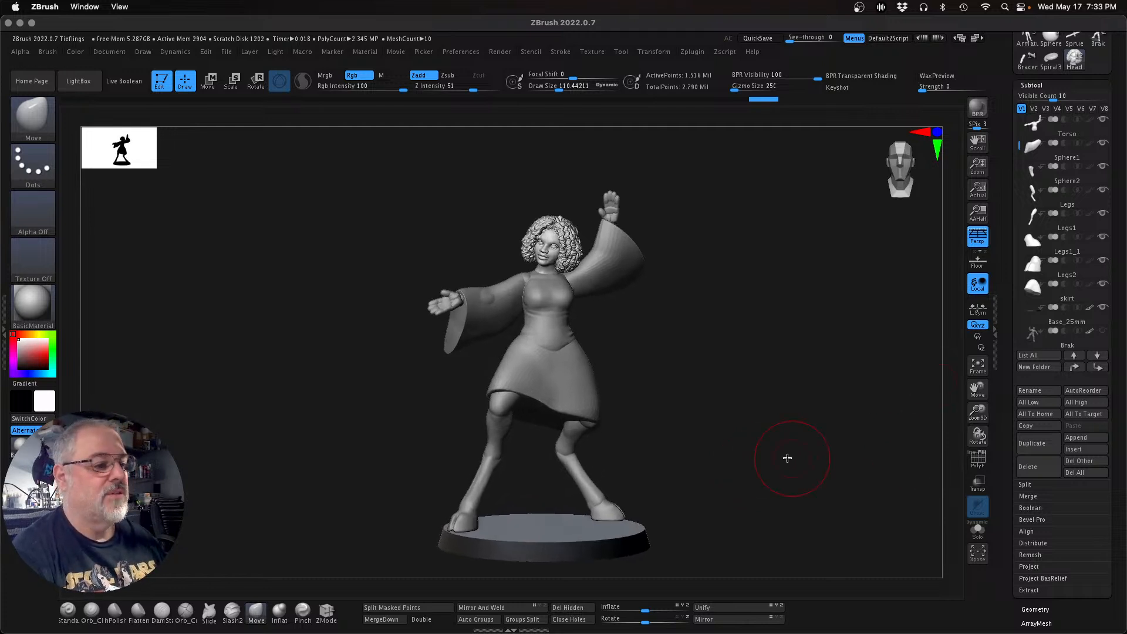
{"action": "left_click_drag", "start_coordinate": [759, 432], "coordinate": [750, 410], "text": "alt"}
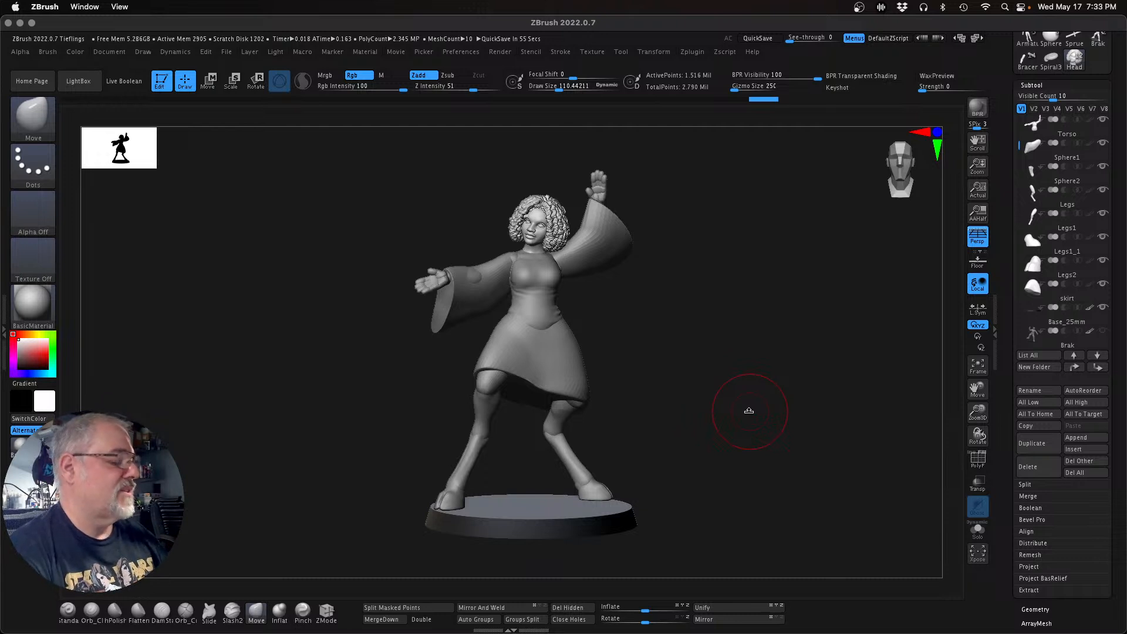
{"action": "key", "text": "ctrl"}
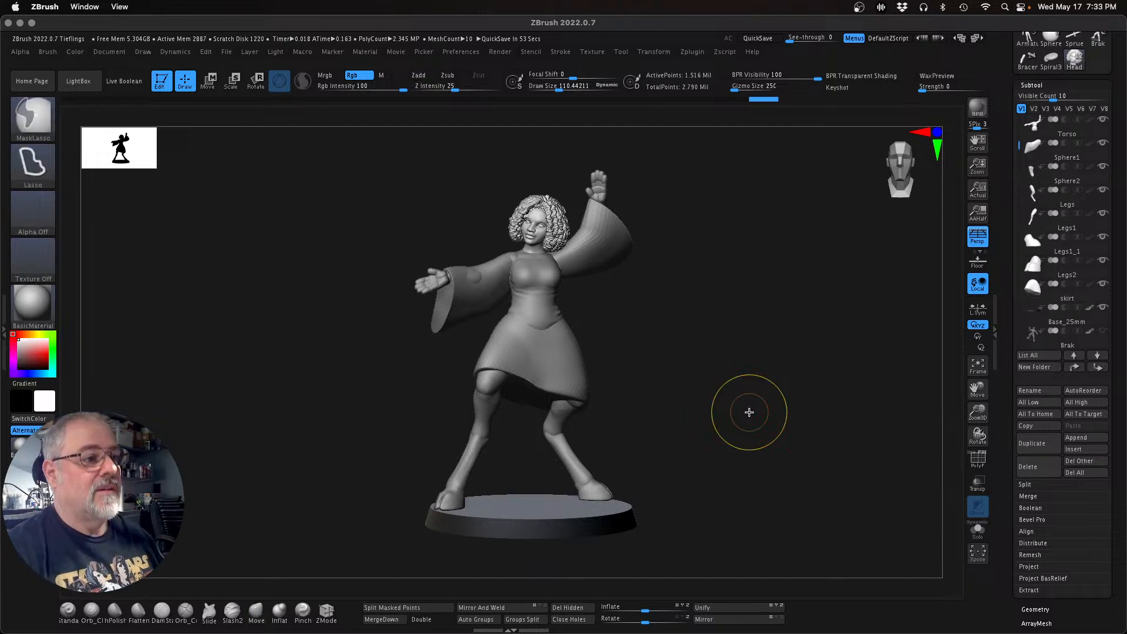
{"action": "key", "text": "super+s"}
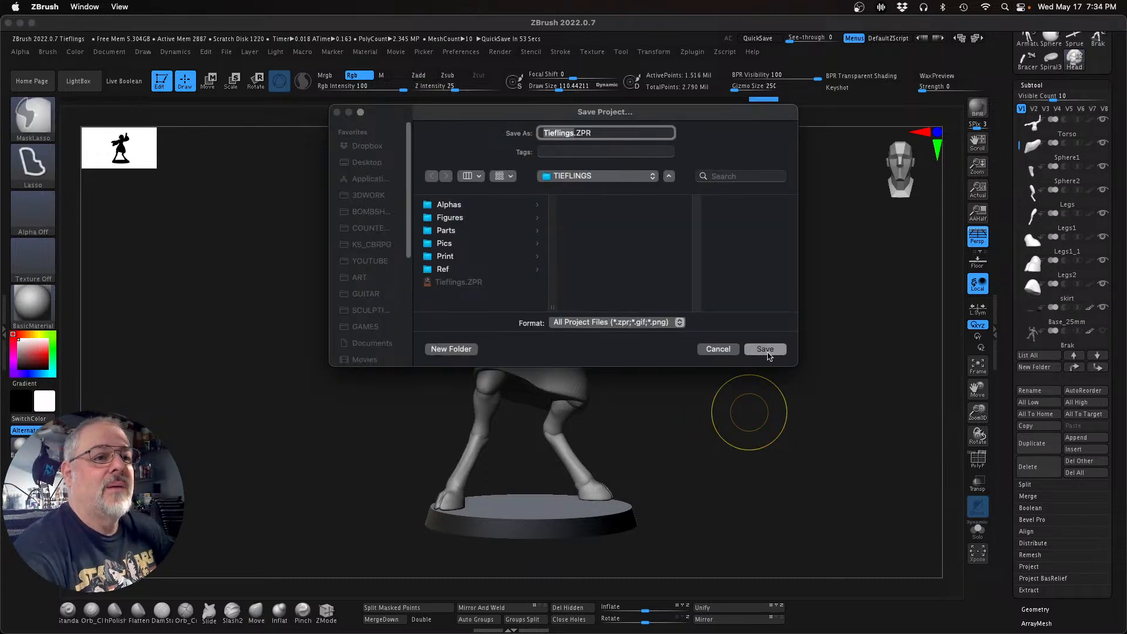
{"action": "left_click", "coordinate": [762, 349]}
{"action": "left_click", "coordinate": [598, 298]}
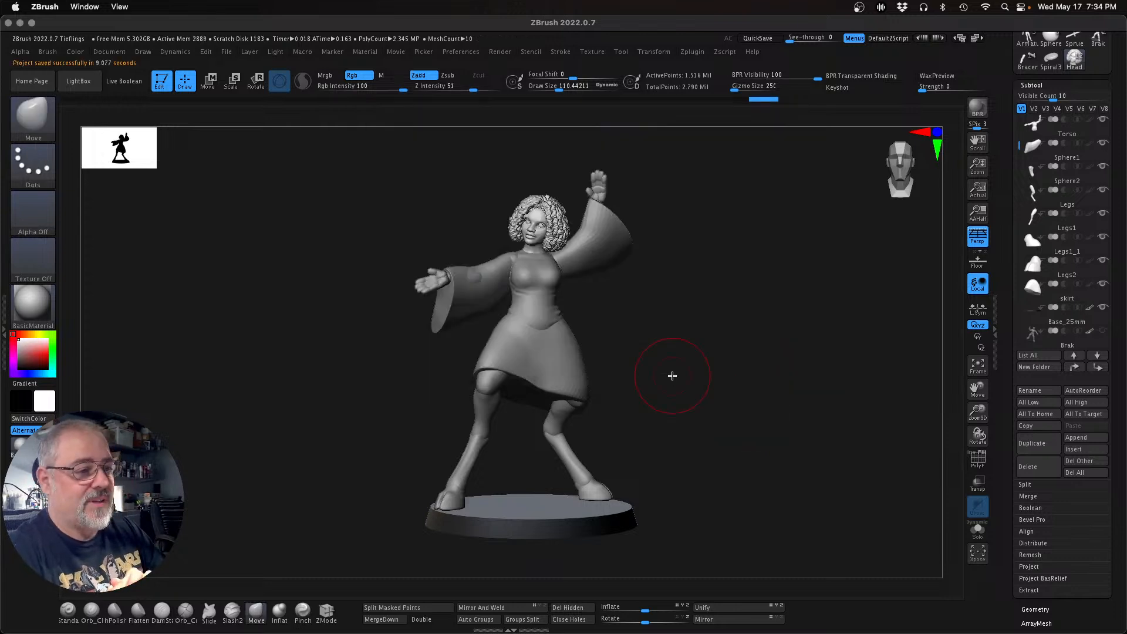
Step: Select the Legs1 subtool, set the Move brush's draw size to about 179, and nudge the figure's right leg slightly inward below the knee
{"action": "mouse_move", "coordinate": [672, 375]}
{"action": "left_mouse_down"}
{"action": "mouse_move", "coordinate": [709, 395]}
{"action": "mouse_move", "coordinate": [675, 403]}
{"action": "left_mouse_up"}
{"action": "key", "text": "Down"}
{"action": "key", "text": "Down"}
{"action": "key", "text": "Down"}
{"action": "key", "text": "Down"}
{"action": "key", "text": "Down"}
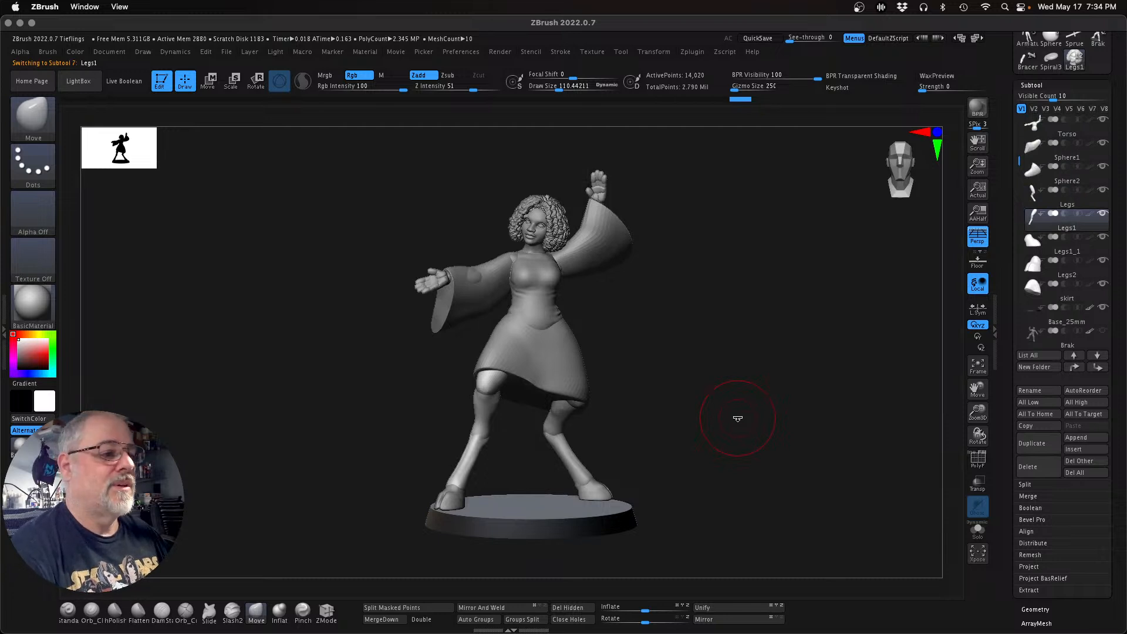
{"action": "key", "text": "s"}
{"action": "left_click_drag", "start_coordinate": [717, 452], "coordinate": [731, 454]}
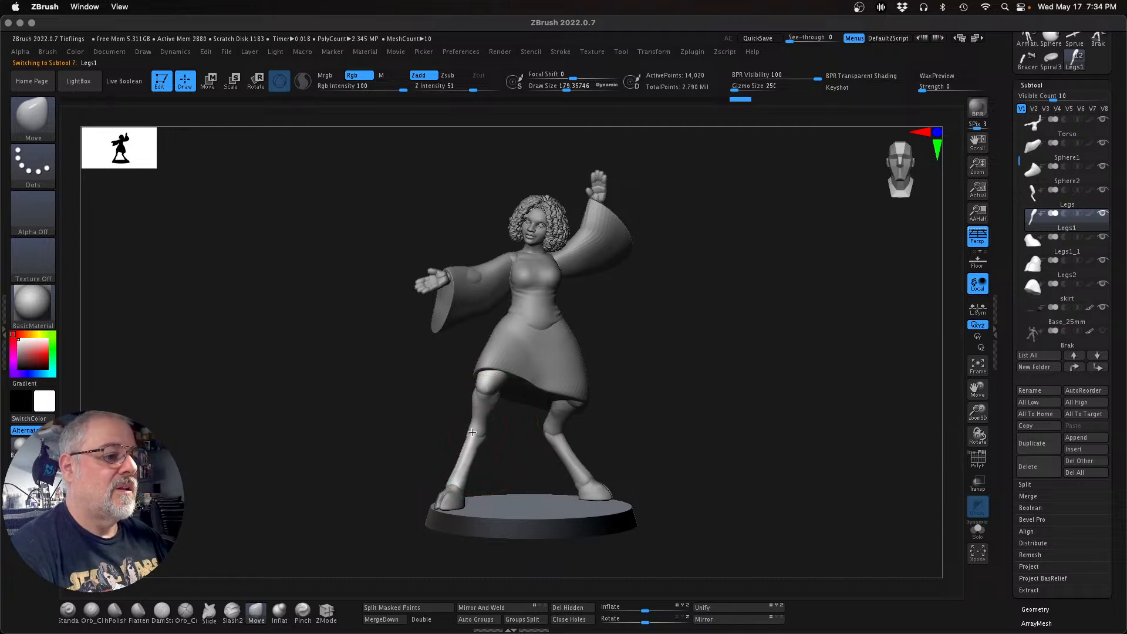
{"action": "left_click_drag", "start_coordinate": [471, 432], "coordinate": [473, 434]}
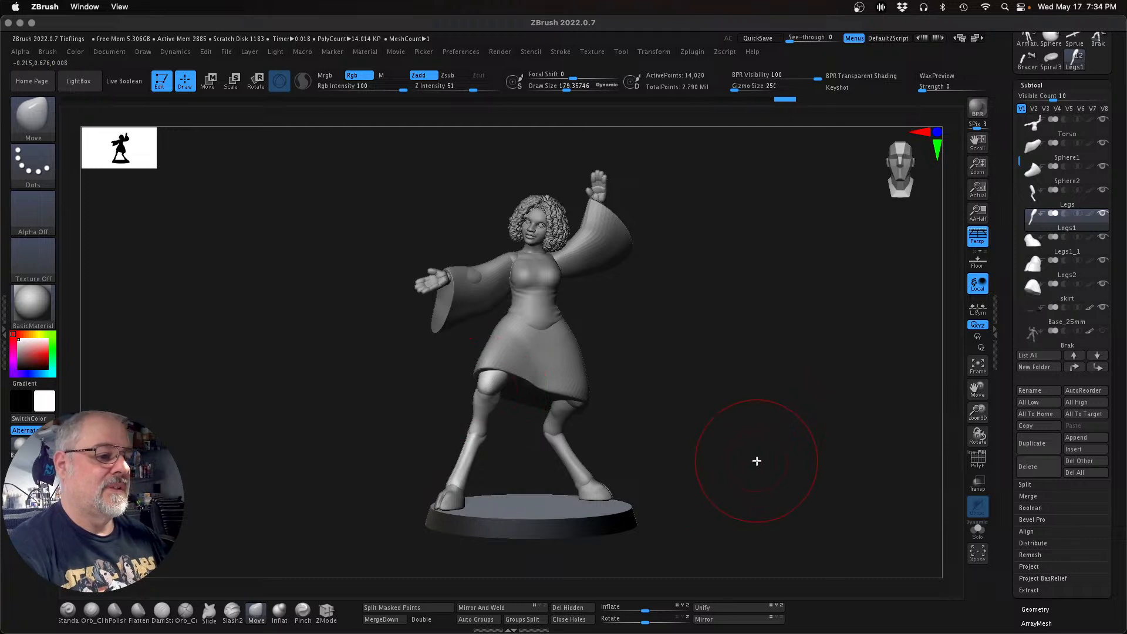
Step: Save the leg adjustment to the project, overwriting Tieflings.ZPR
{"action": "key", "text": "ctrl"}
{"action": "key", "text": "ctrl+s"}
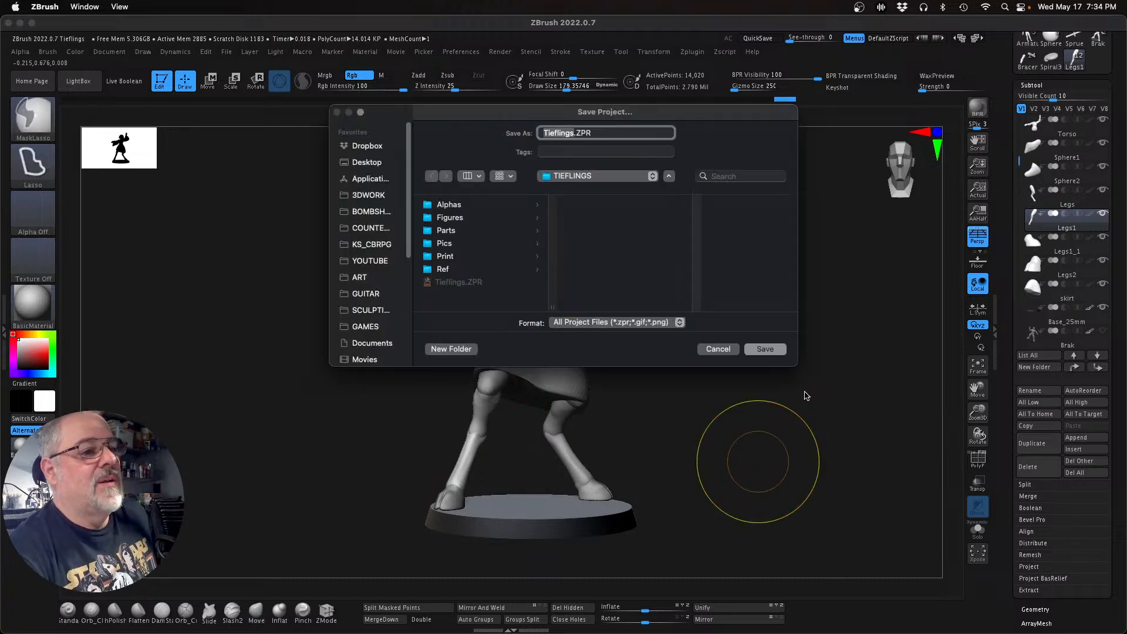
{"action": "left_click", "coordinate": [765, 350]}
{"action": "left_click", "coordinate": [597, 295]}
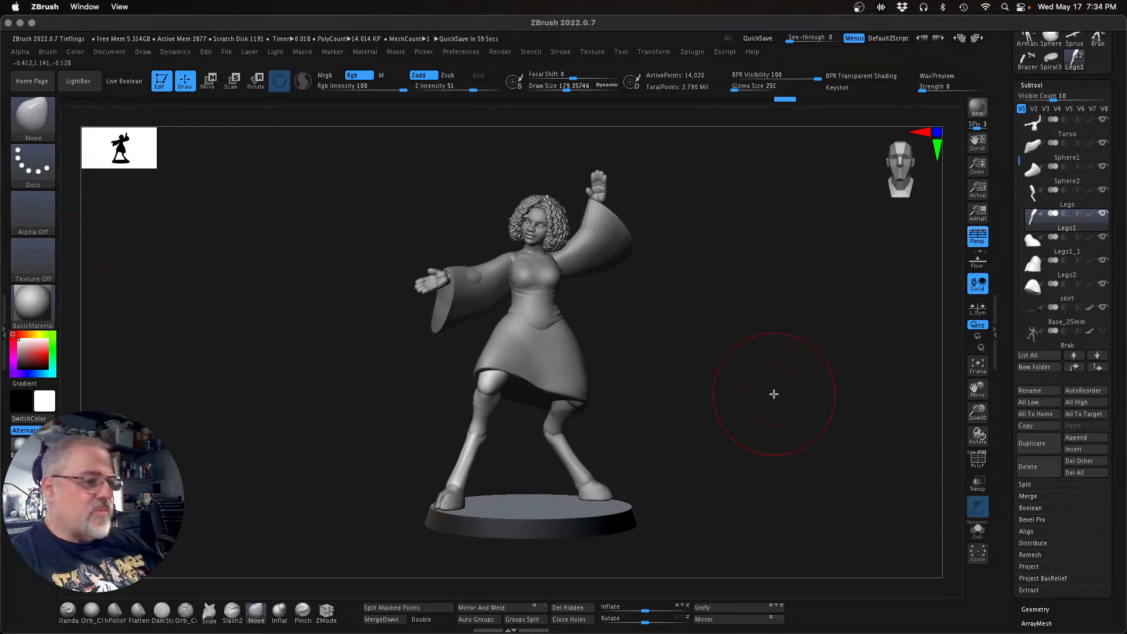
Step: Switch to the Bracer tool and examine the armoured, horned tiefling figure from the front, side and three-quarter views
{"action": "left_click", "coordinate": [1029, 69]}
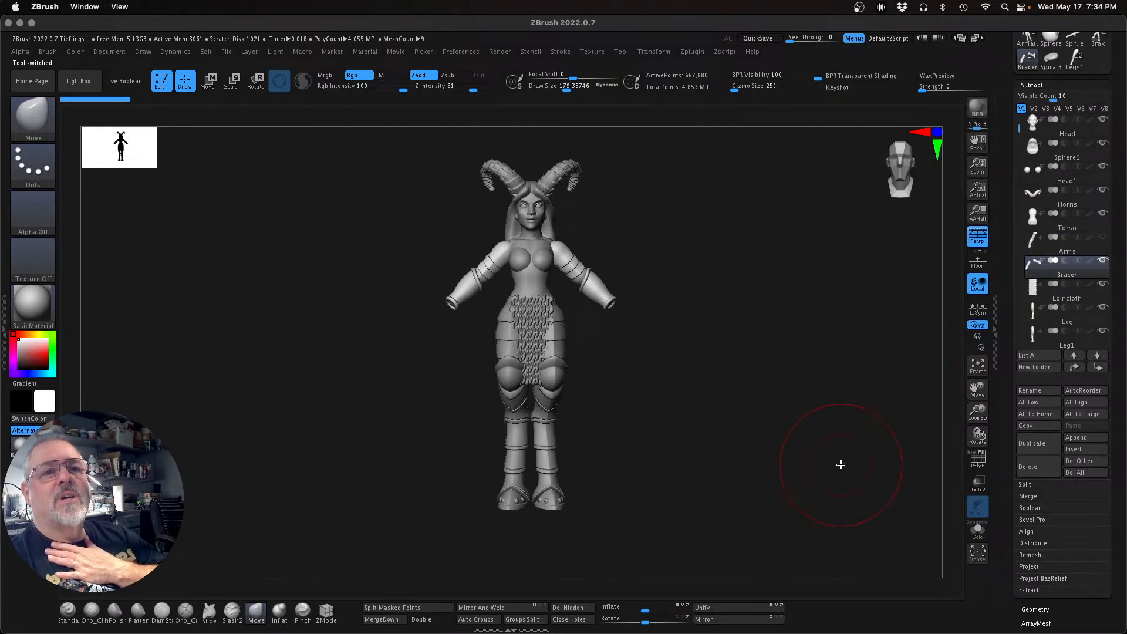
{"action": "mouse_move", "coordinate": [818, 467]}
{"action": "left_mouse_down"}
{"action": "mouse_move", "coordinate": [679, 466]}
{"action": "mouse_move", "coordinate": [817, 450]}
{"action": "mouse_move", "coordinate": [755, 457]}
{"action": "left_mouse_up"}
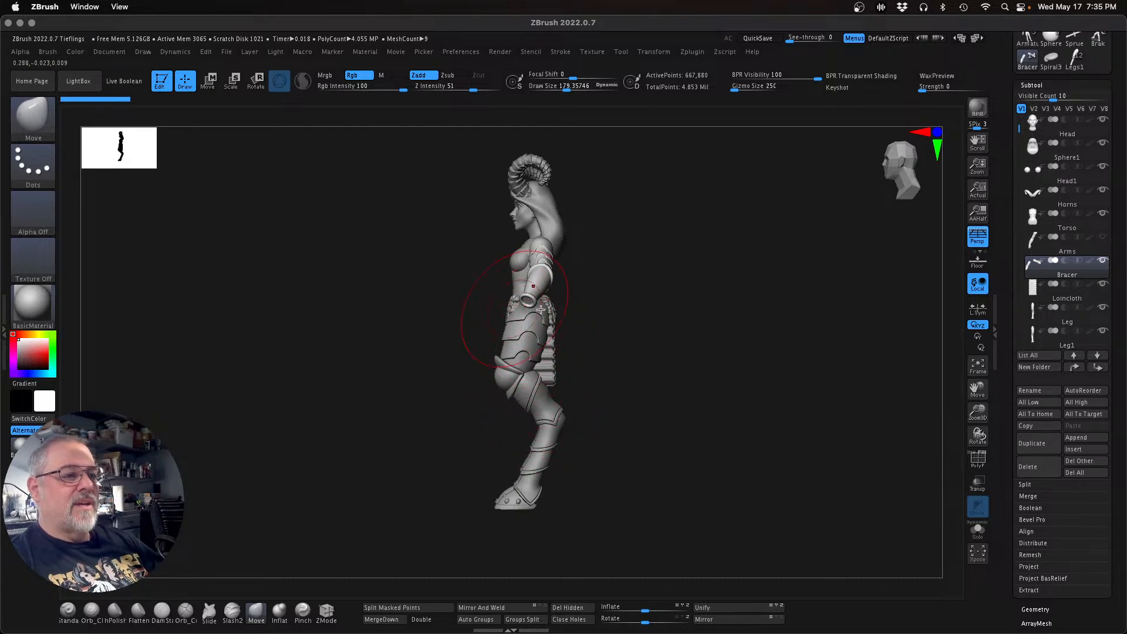
{"action": "left_click_drag", "start_coordinate": [720, 398], "coordinate": [694, 430], "text": "shift"}
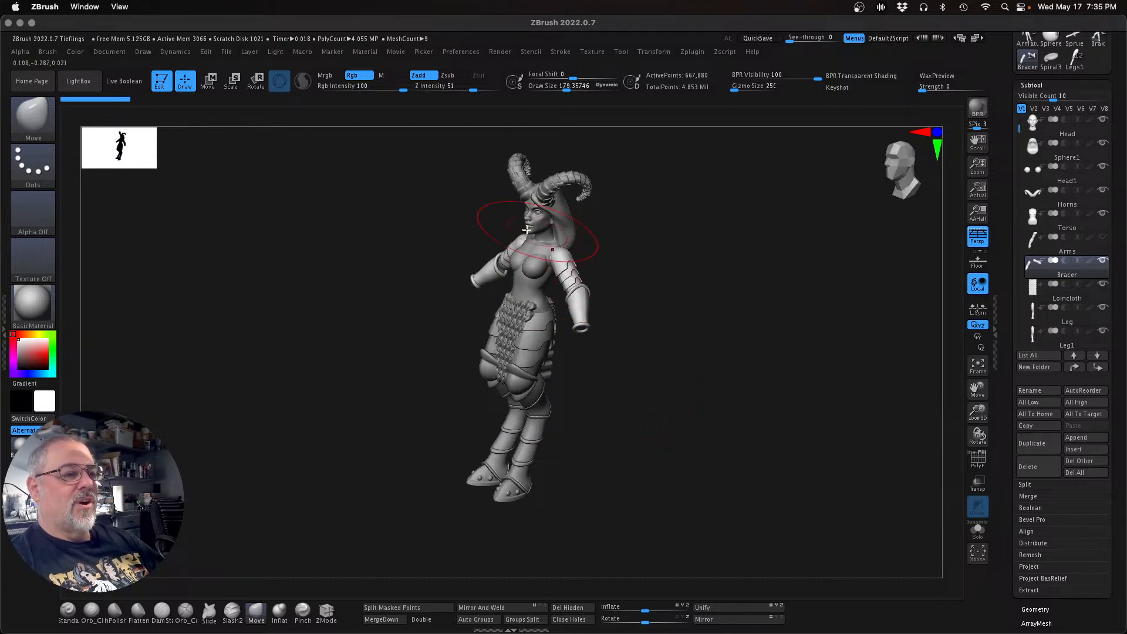
{"action": "left_click_drag", "start_coordinate": [704, 353], "coordinate": [767, 360]}
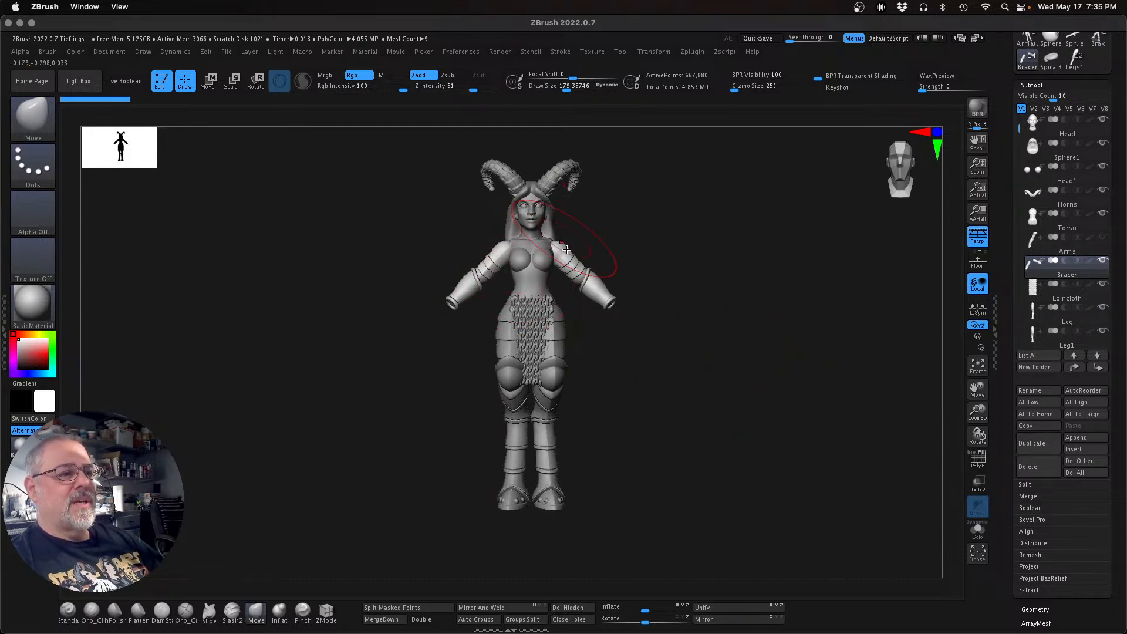
{"action": "left_click_drag", "start_coordinate": [720, 428], "coordinate": [703, 430]}
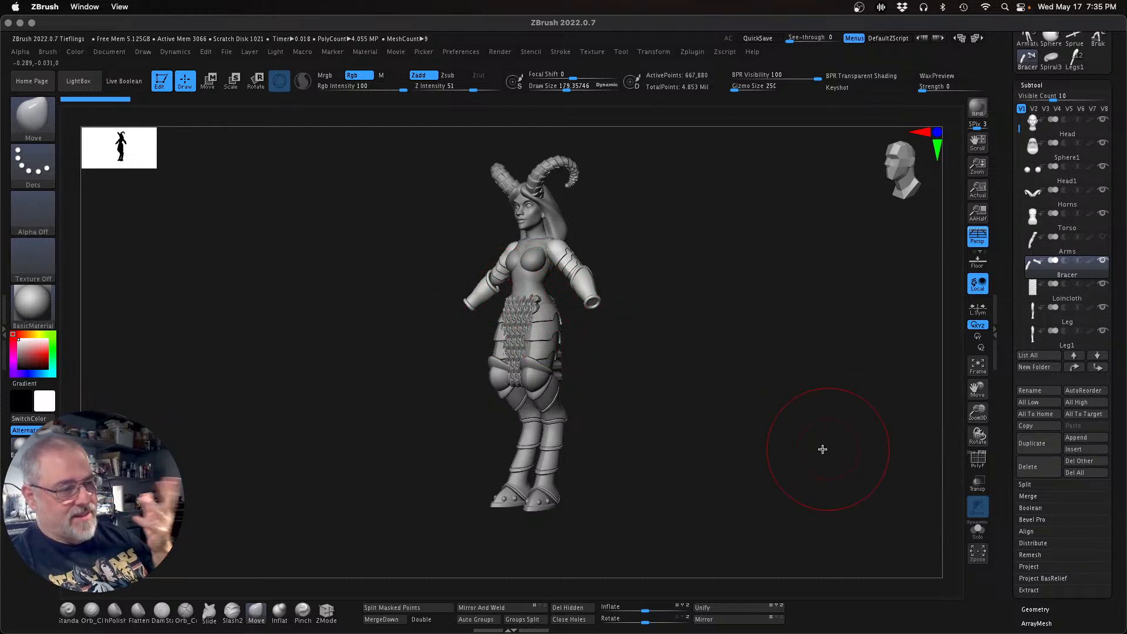
{"action": "mouse_move", "coordinate": [766, 463]}
{"action": "left_mouse_down"}
{"action": "mouse_move", "coordinate": [829, 460]}
{"action": "mouse_move", "coordinate": [835, 446]}
{"action": "mouse_move", "coordinate": [864, 459]}
{"action": "mouse_move", "coordinate": [720, 473]}
{"action": "mouse_move", "coordinate": [757, 488]}
{"action": "left_mouse_up"}
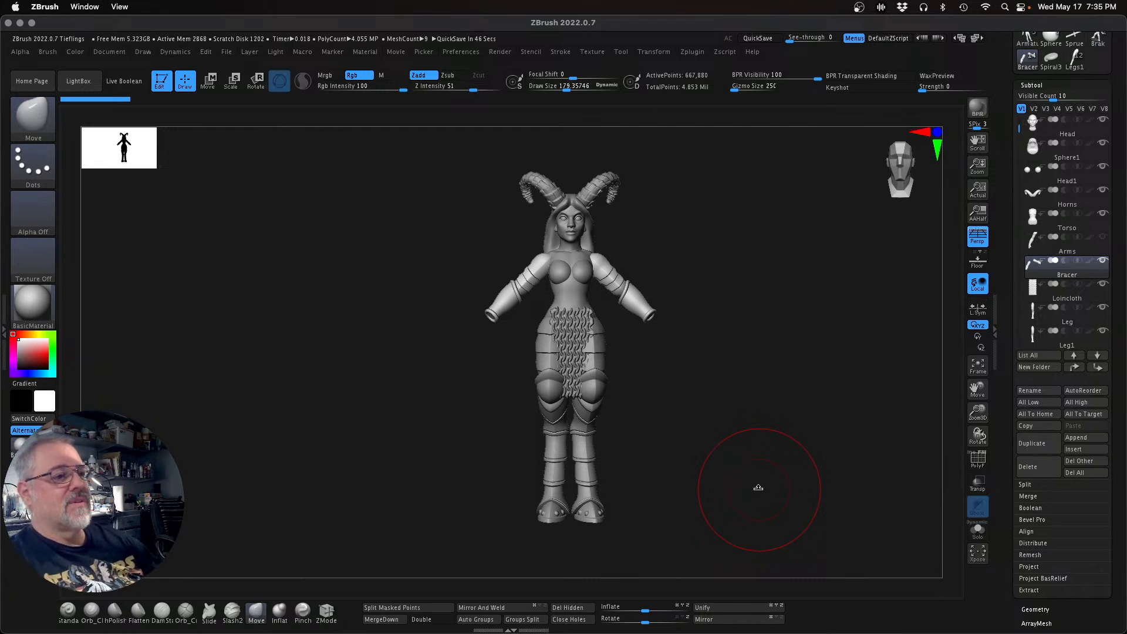
{"action": "mouse_move", "coordinate": [756, 488]}
{"action": "left_mouse_down"}
{"action": "mouse_move", "coordinate": [744, 488]}
{"action": "mouse_move", "coordinate": [774, 485]}
{"action": "left_mouse_up"}
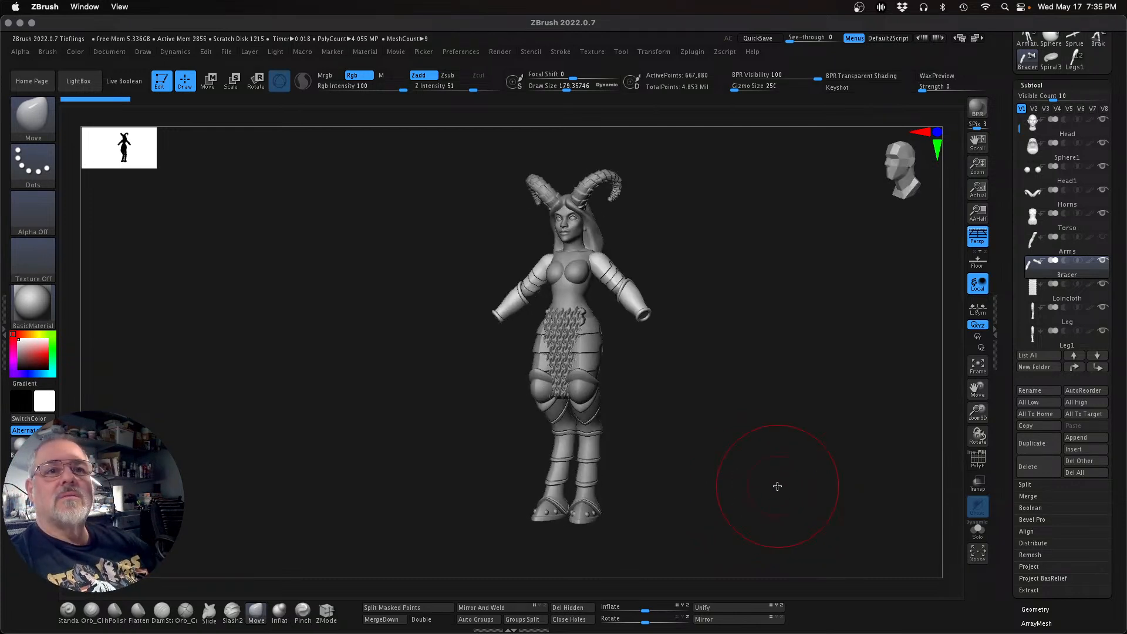
Step: Switch back to the Legs1 tool and examine the posed spellcaster from the front and back
{"action": "left_click", "coordinate": [1073, 68]}
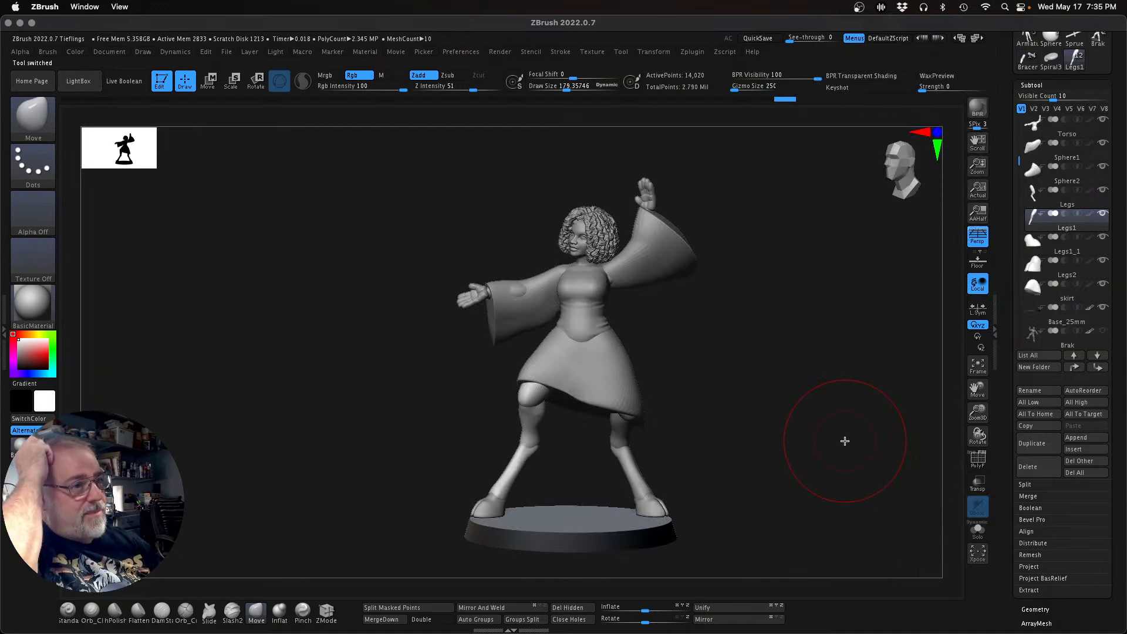
{"action": "mouse_move", "coordinate": [851, 450]}
{"action": "left_mouse_down"}
{"action": "mouse_move", "coordinate": [730, 475]}
{"action": "mouse_move", "coordinate": [827, 455]}
{"action": "mouse_move", "coordinate": [808, 447]}
{"action": "left_mouse_up"}
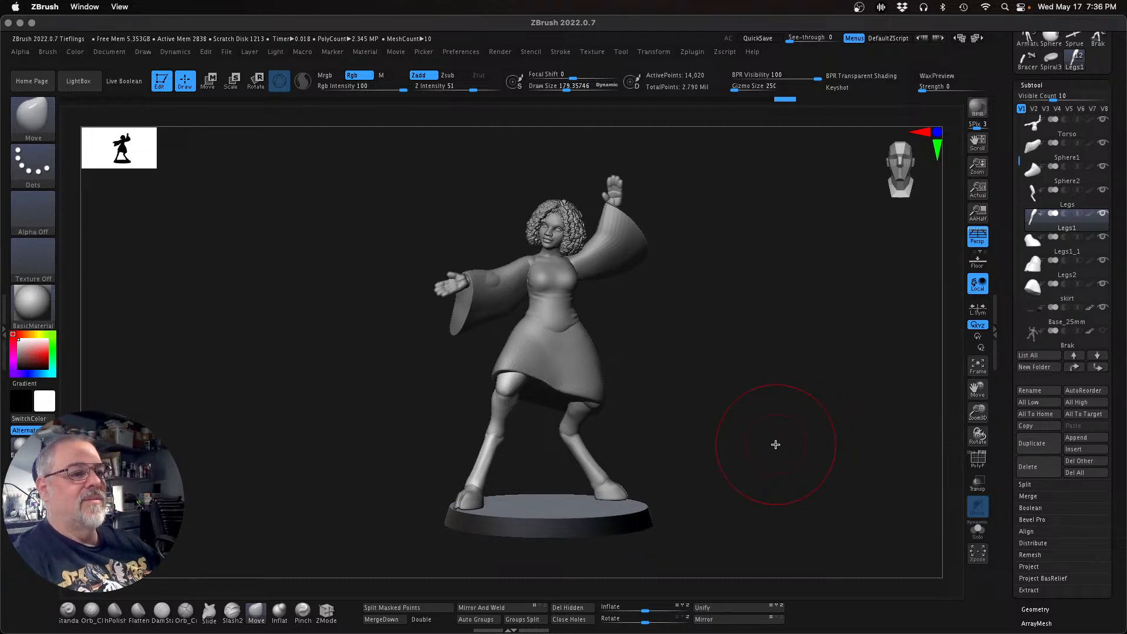
{"action": "left_click_drag", "start_coordinate": [817, 440], "coordinate": [833, 420]}
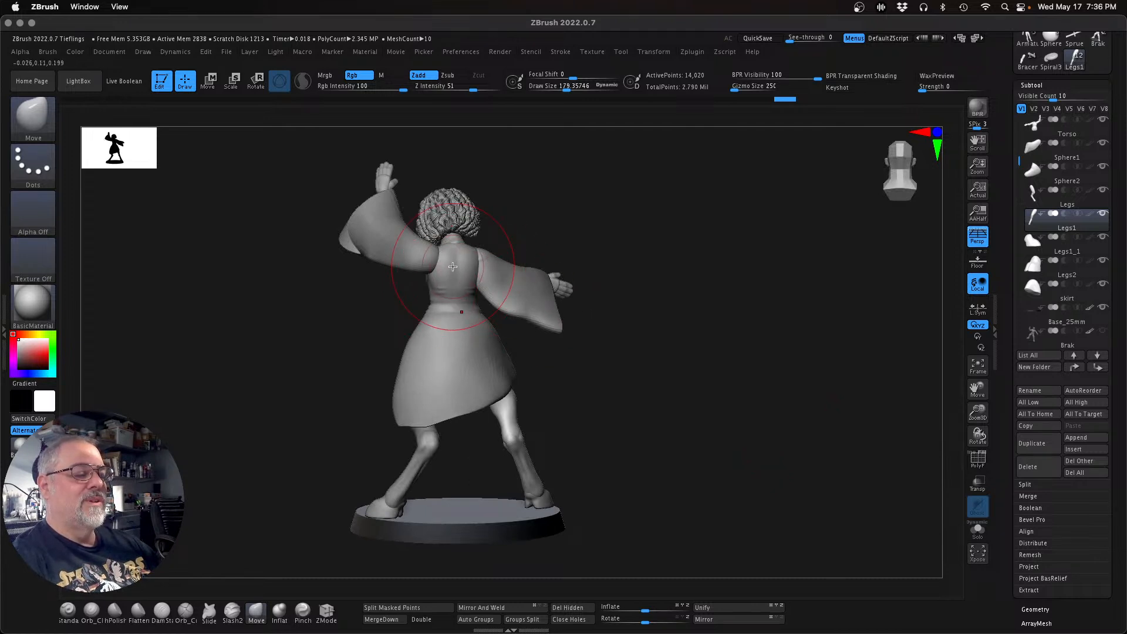
{"action": "left_click_drag", "start_coordinate": [866, 497], "coordinate": [748, 491]}
Step: Save the project over the existing Tieflings.ZPR file
{"action": "key", "text": "ctrl"}
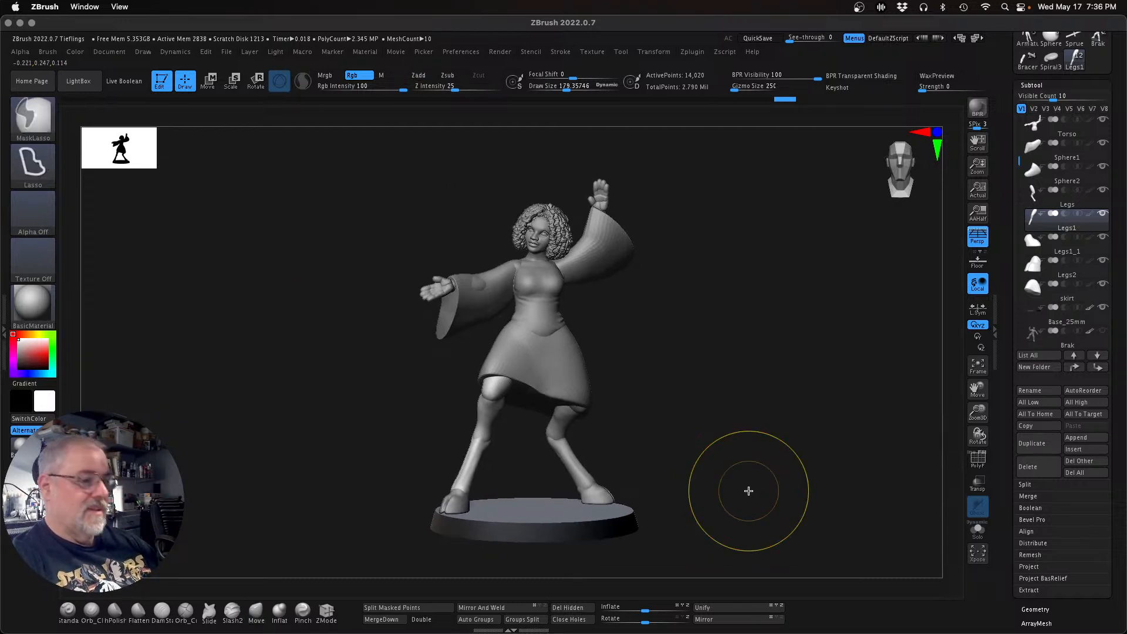
{"action": "key", "text": "super+s"}
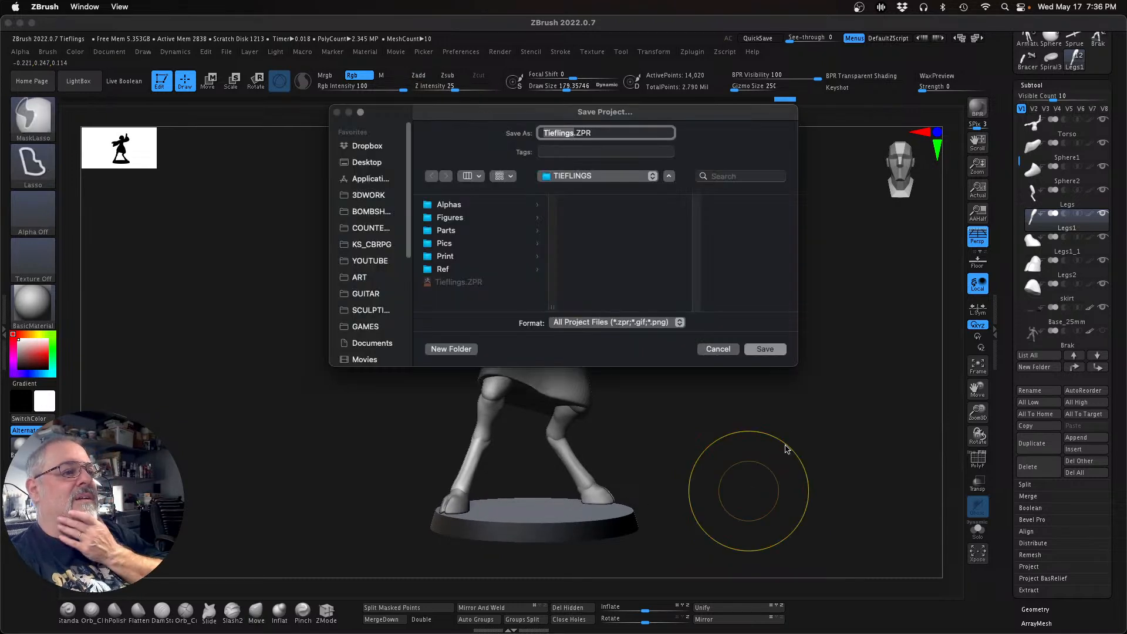
{"action": "left_click", "coordinate": [766, 350]}
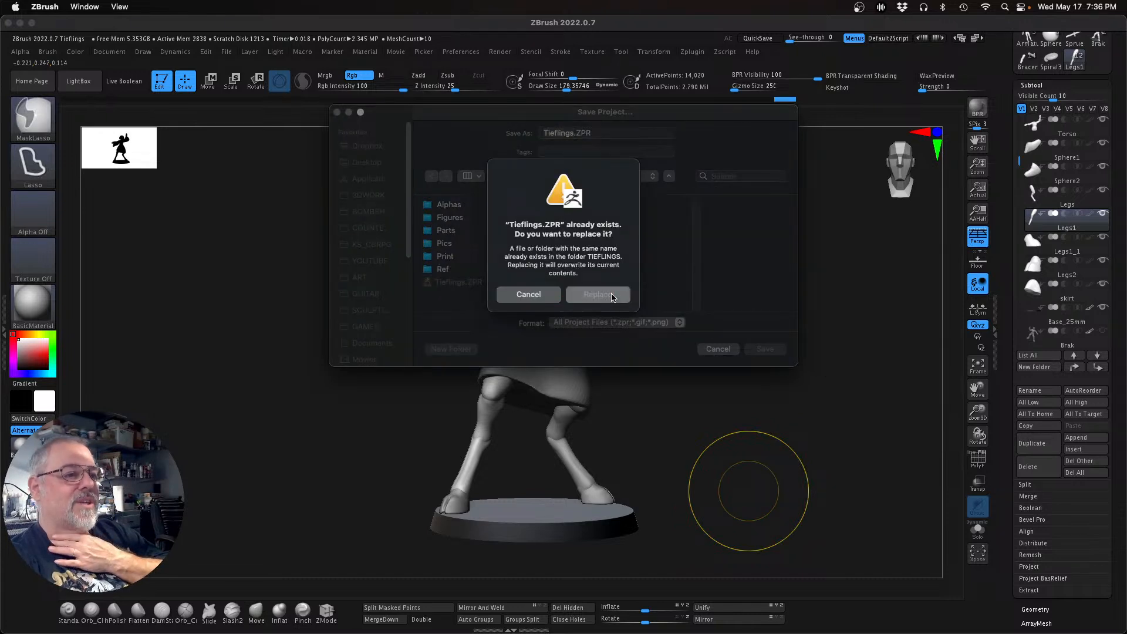
{"action": "left_click", "coordinate": [611, 298]}
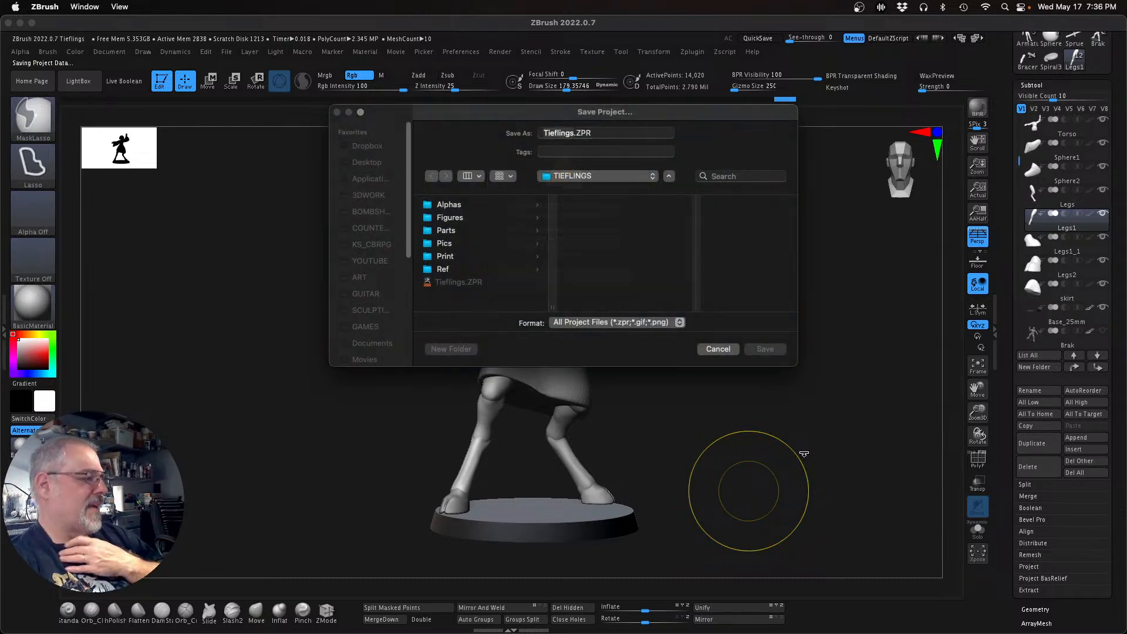